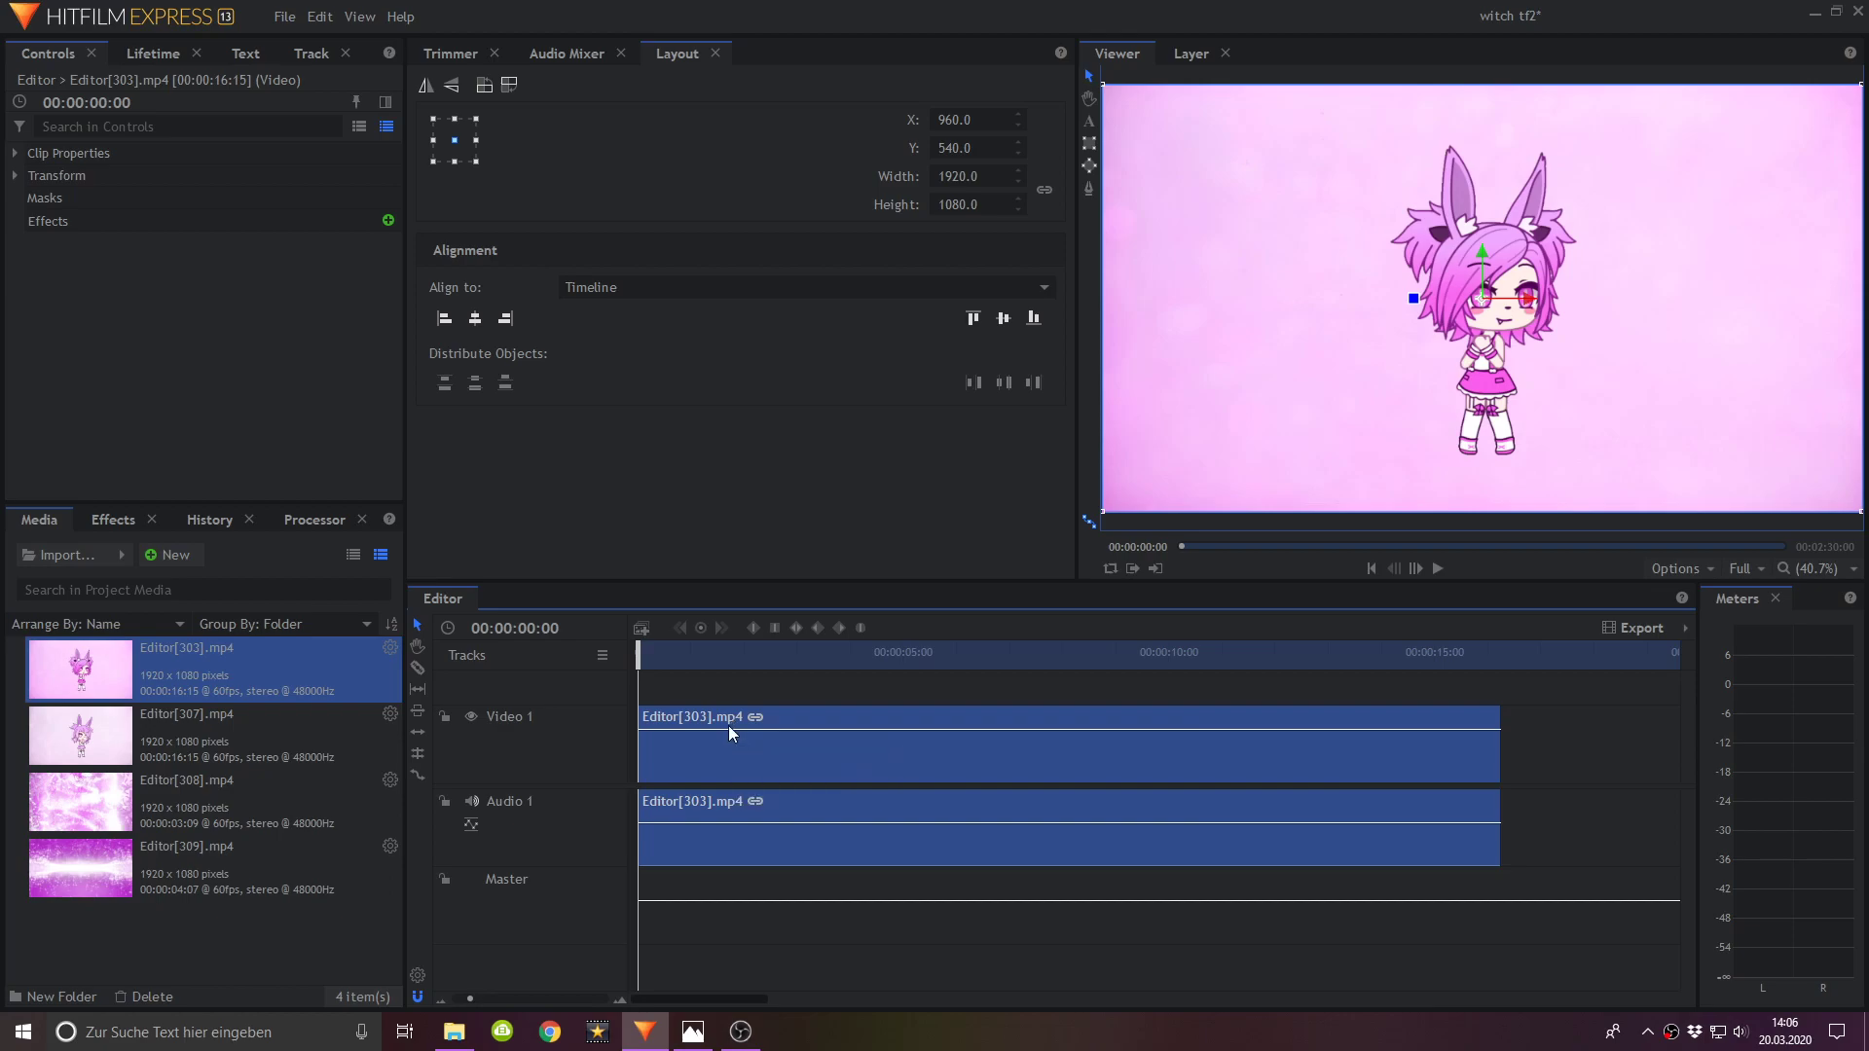
Step: Enable keyframing for the position and scale of the Editor[303].mp4 clip at 00:00:00:00
{"action": "left_click_drag", "start_coordinate": [668, 659], "coordinate": [831, 672]}
{"action": "left_click_drag", "start_coordinate": [689, 690], "coordinate": [614, 690]}
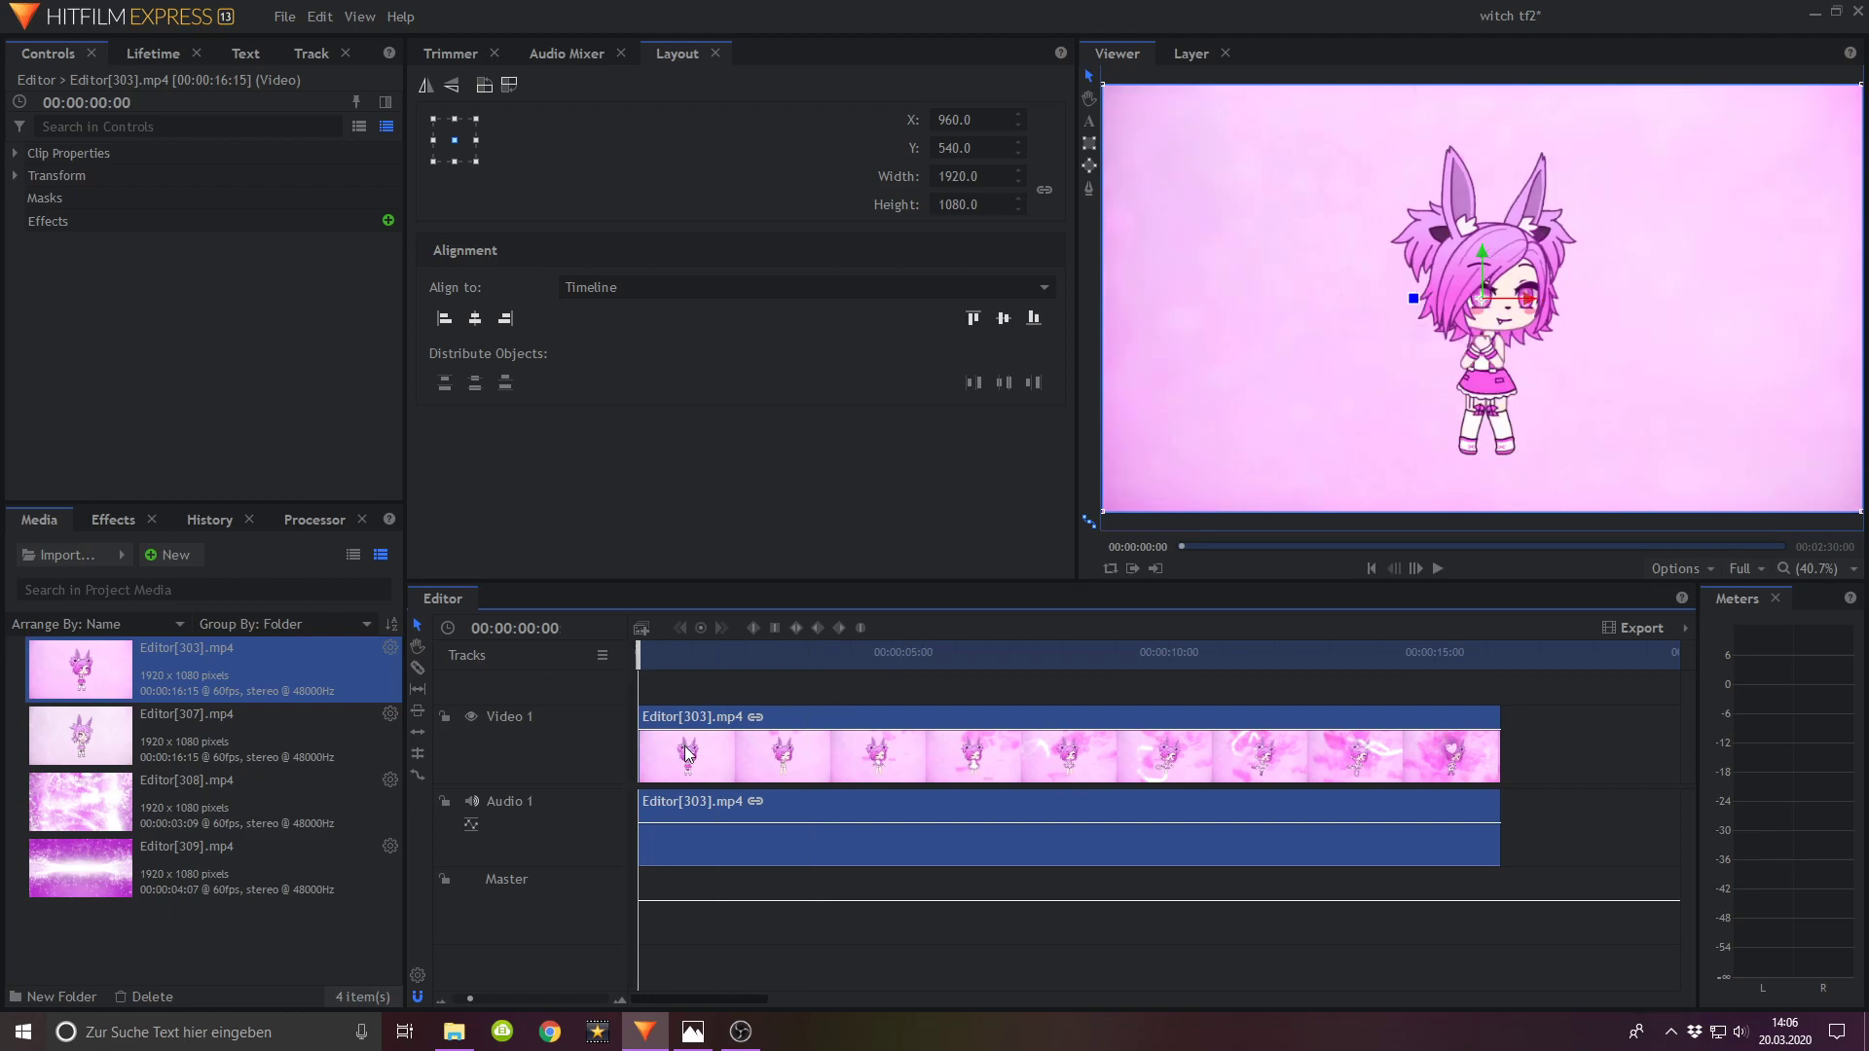
{"action": "left_click", "coordinate": [15, 175]}
{"action": "left_click", "coordinate": [56, 237]}
{"action": "left_click", "coordinate": [55, 221]}
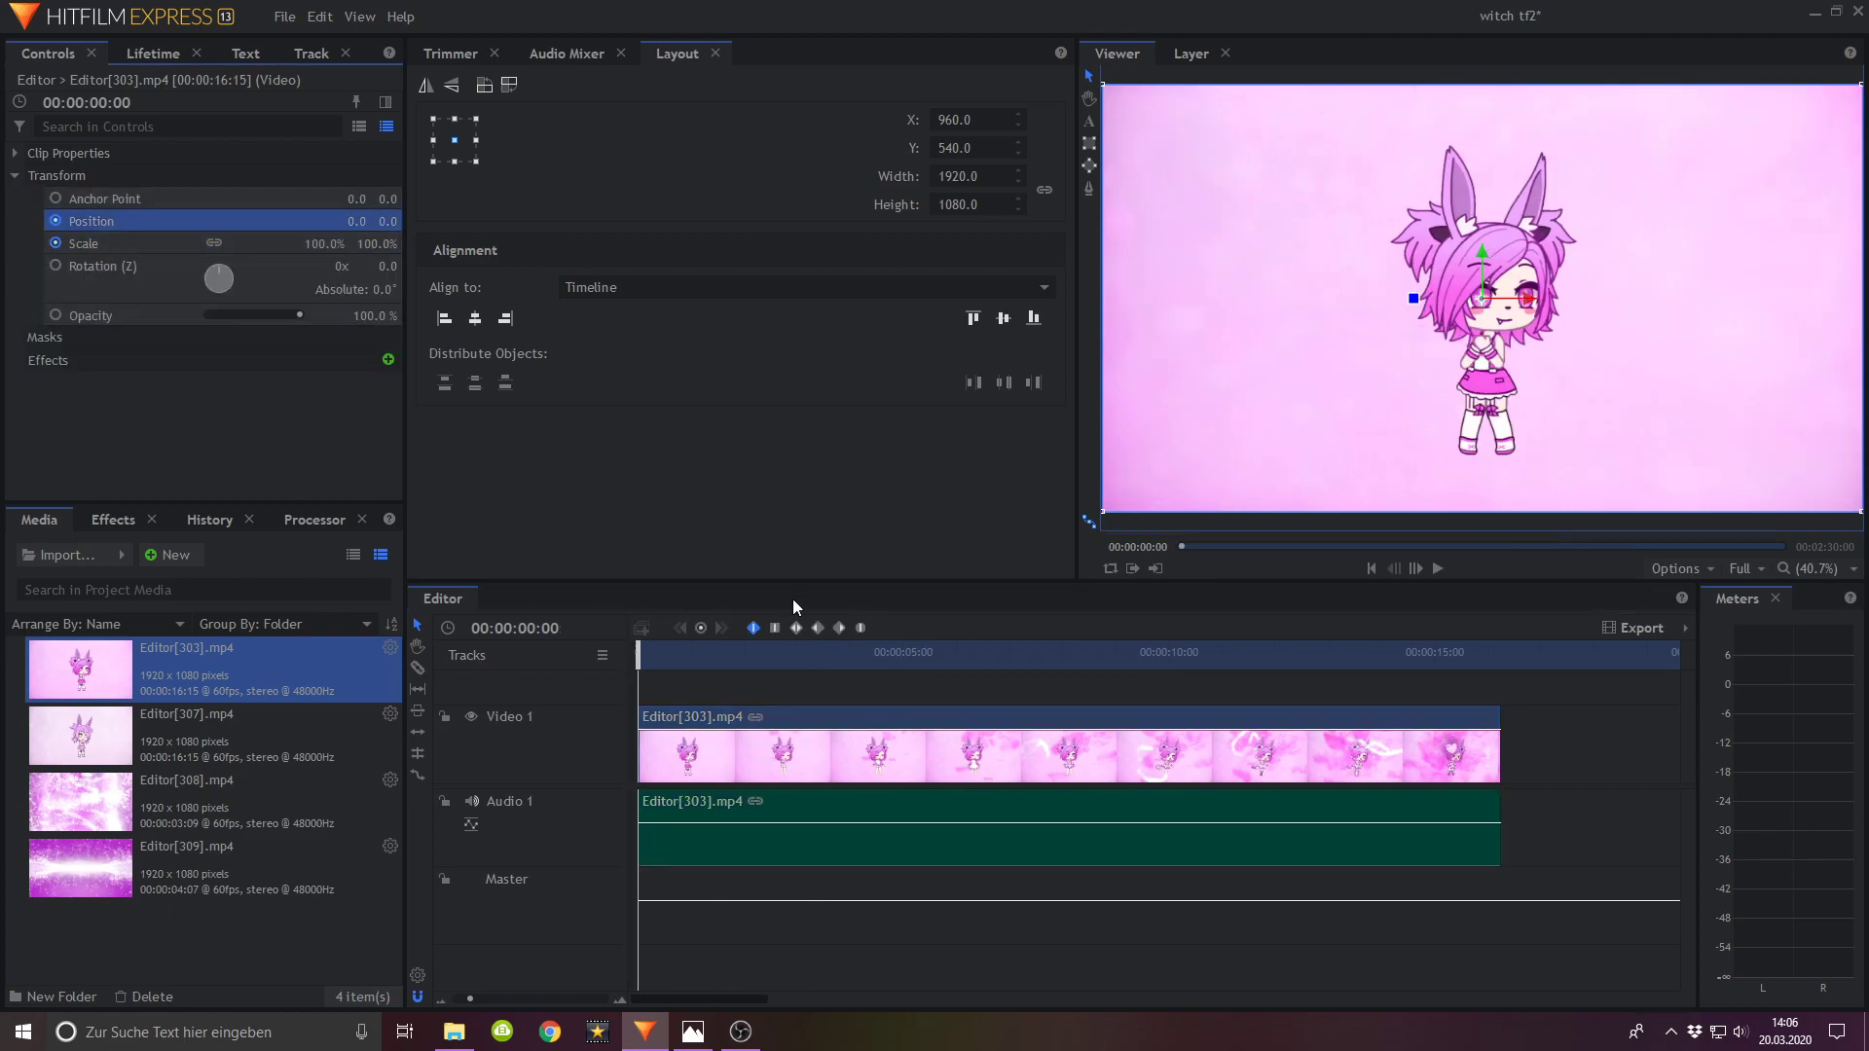
Step: At 00:00:01:58, keyframe the clip's scale at 165% and its position at about -31.9, 73.7
{"action": "left_click", "coordinate": [1439, 568]}
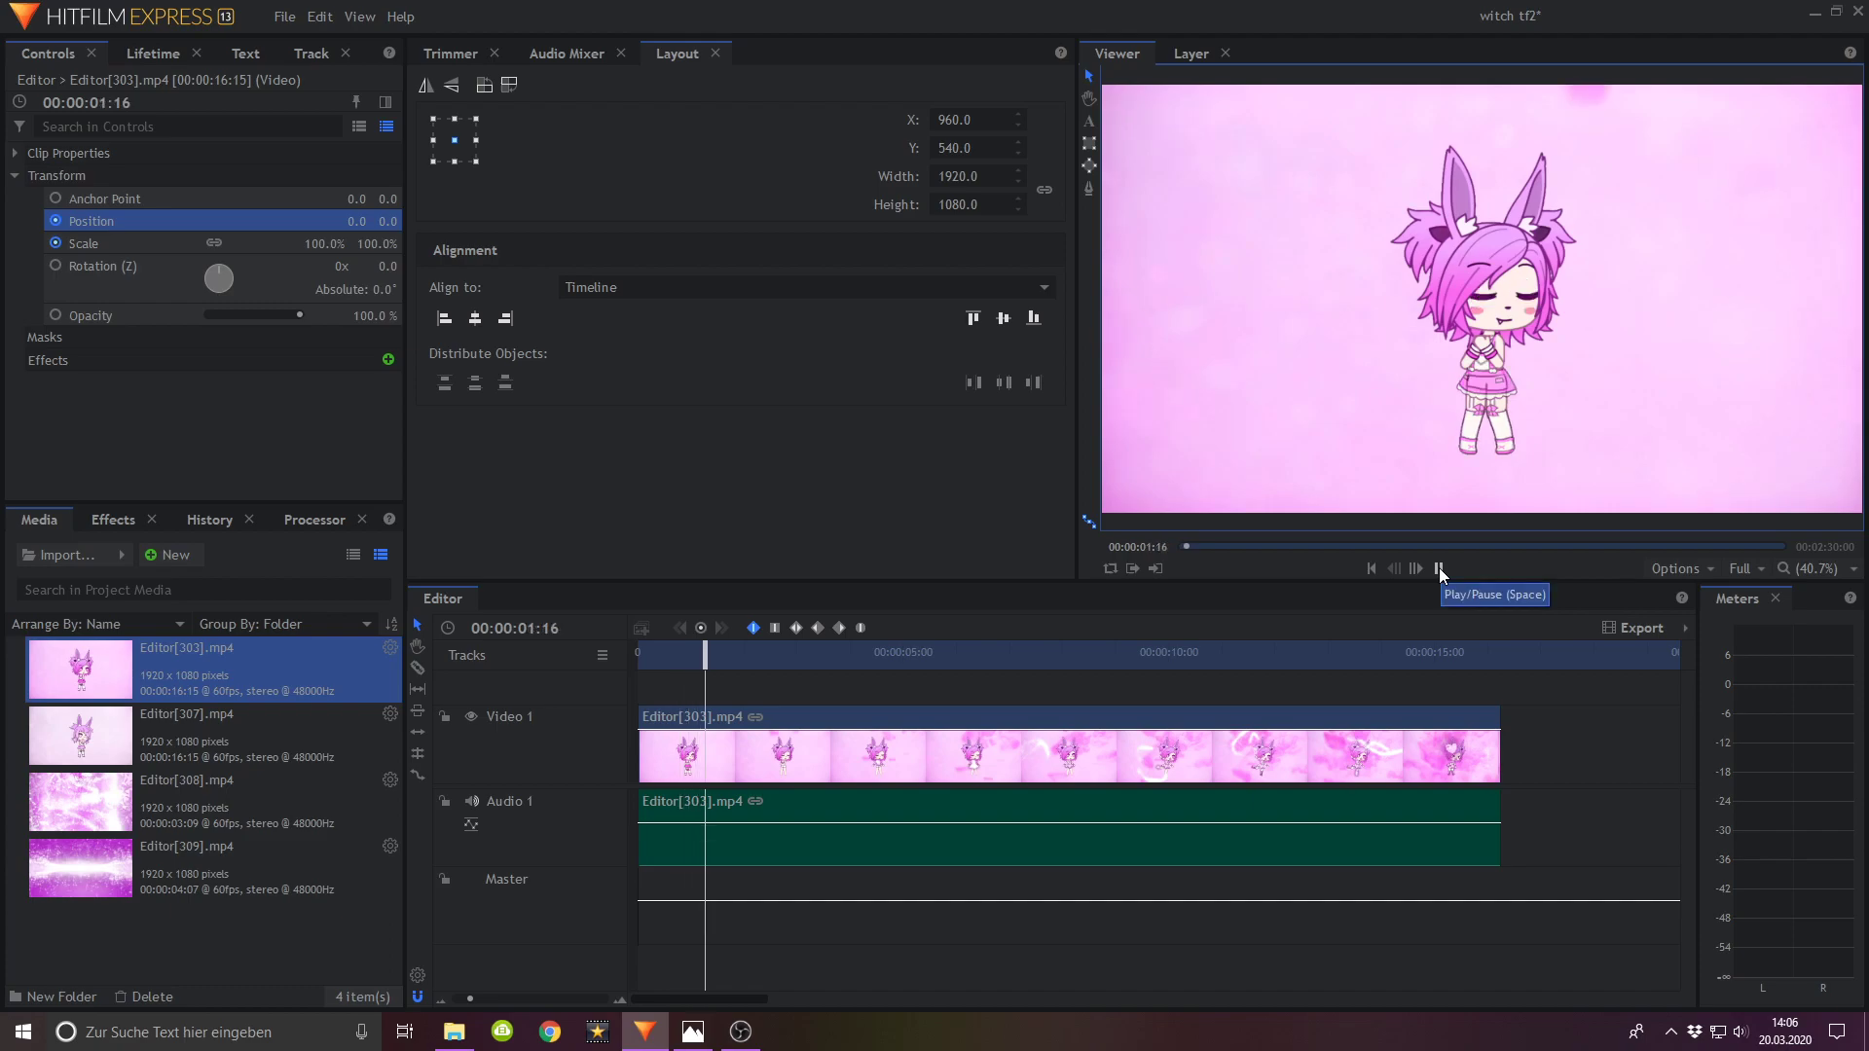
{"action": "left_click", "coordinate": [1438, 569]}
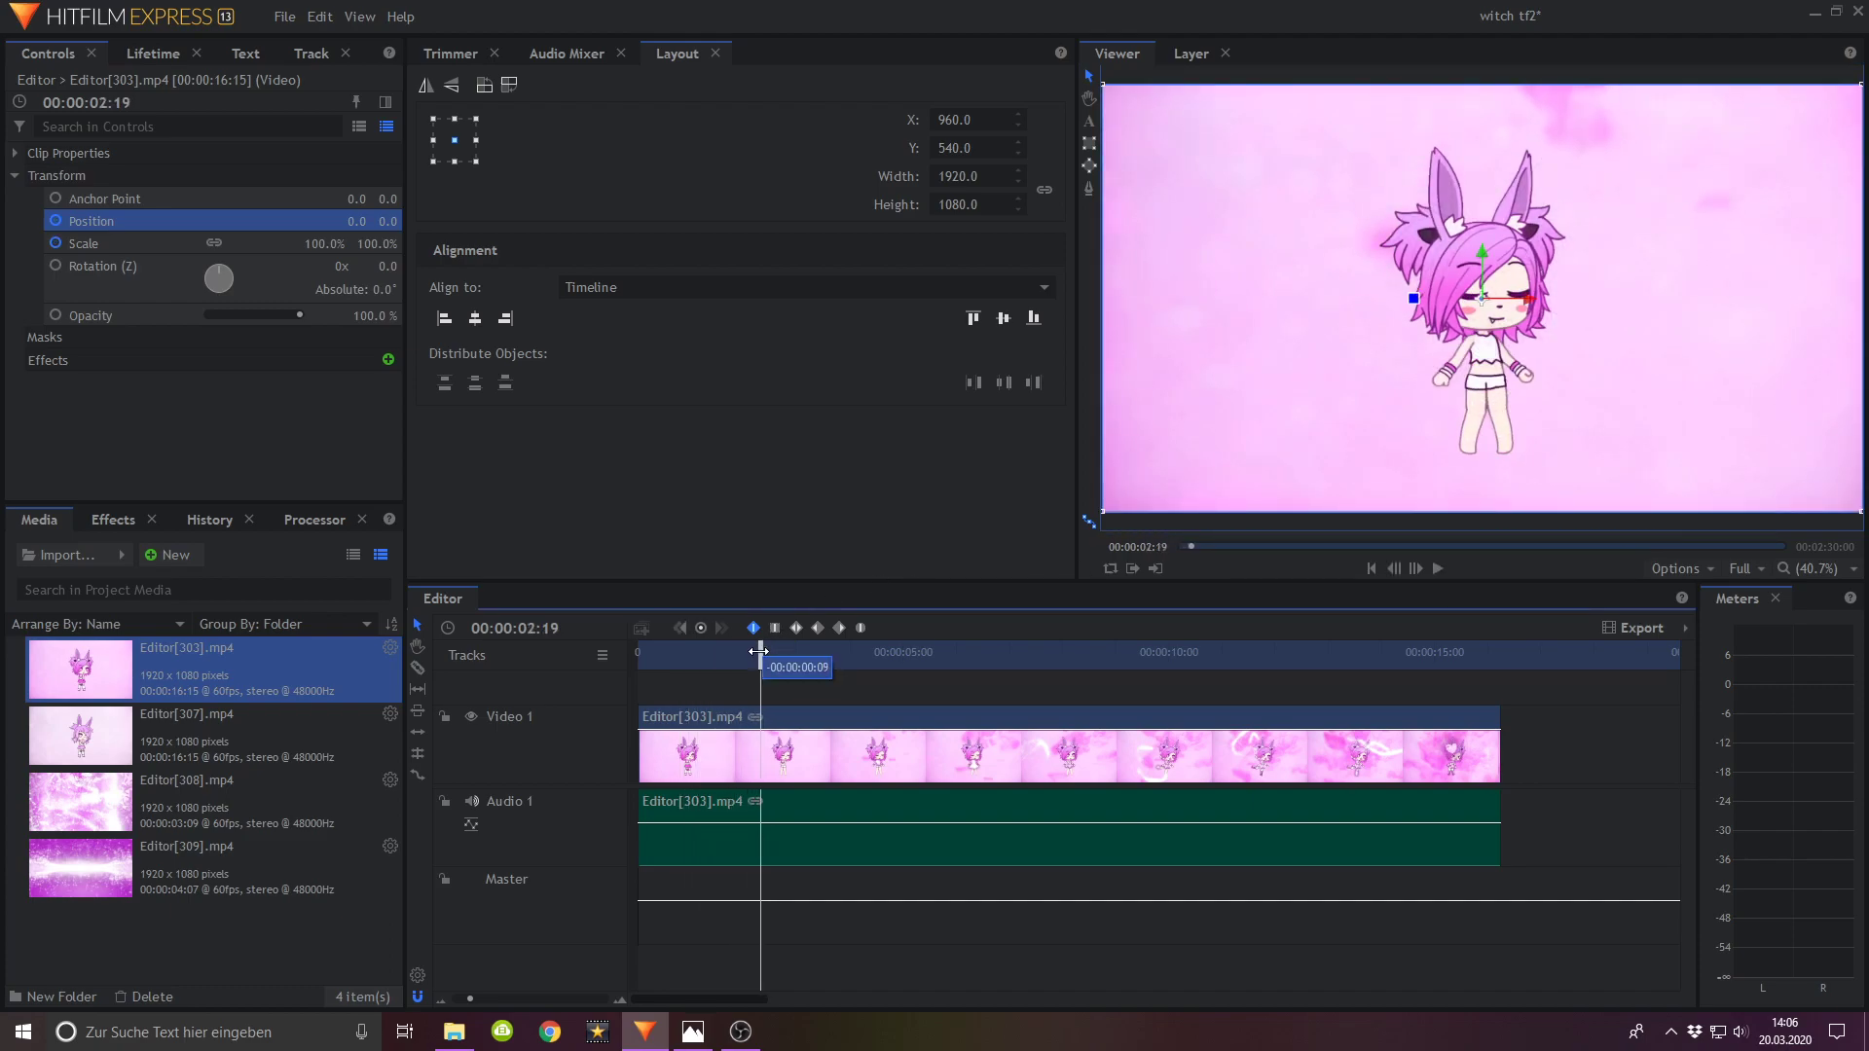
{"action": "left_click_drag", "start_coordinate": [733, 651], "coordinate": [733, 651]}
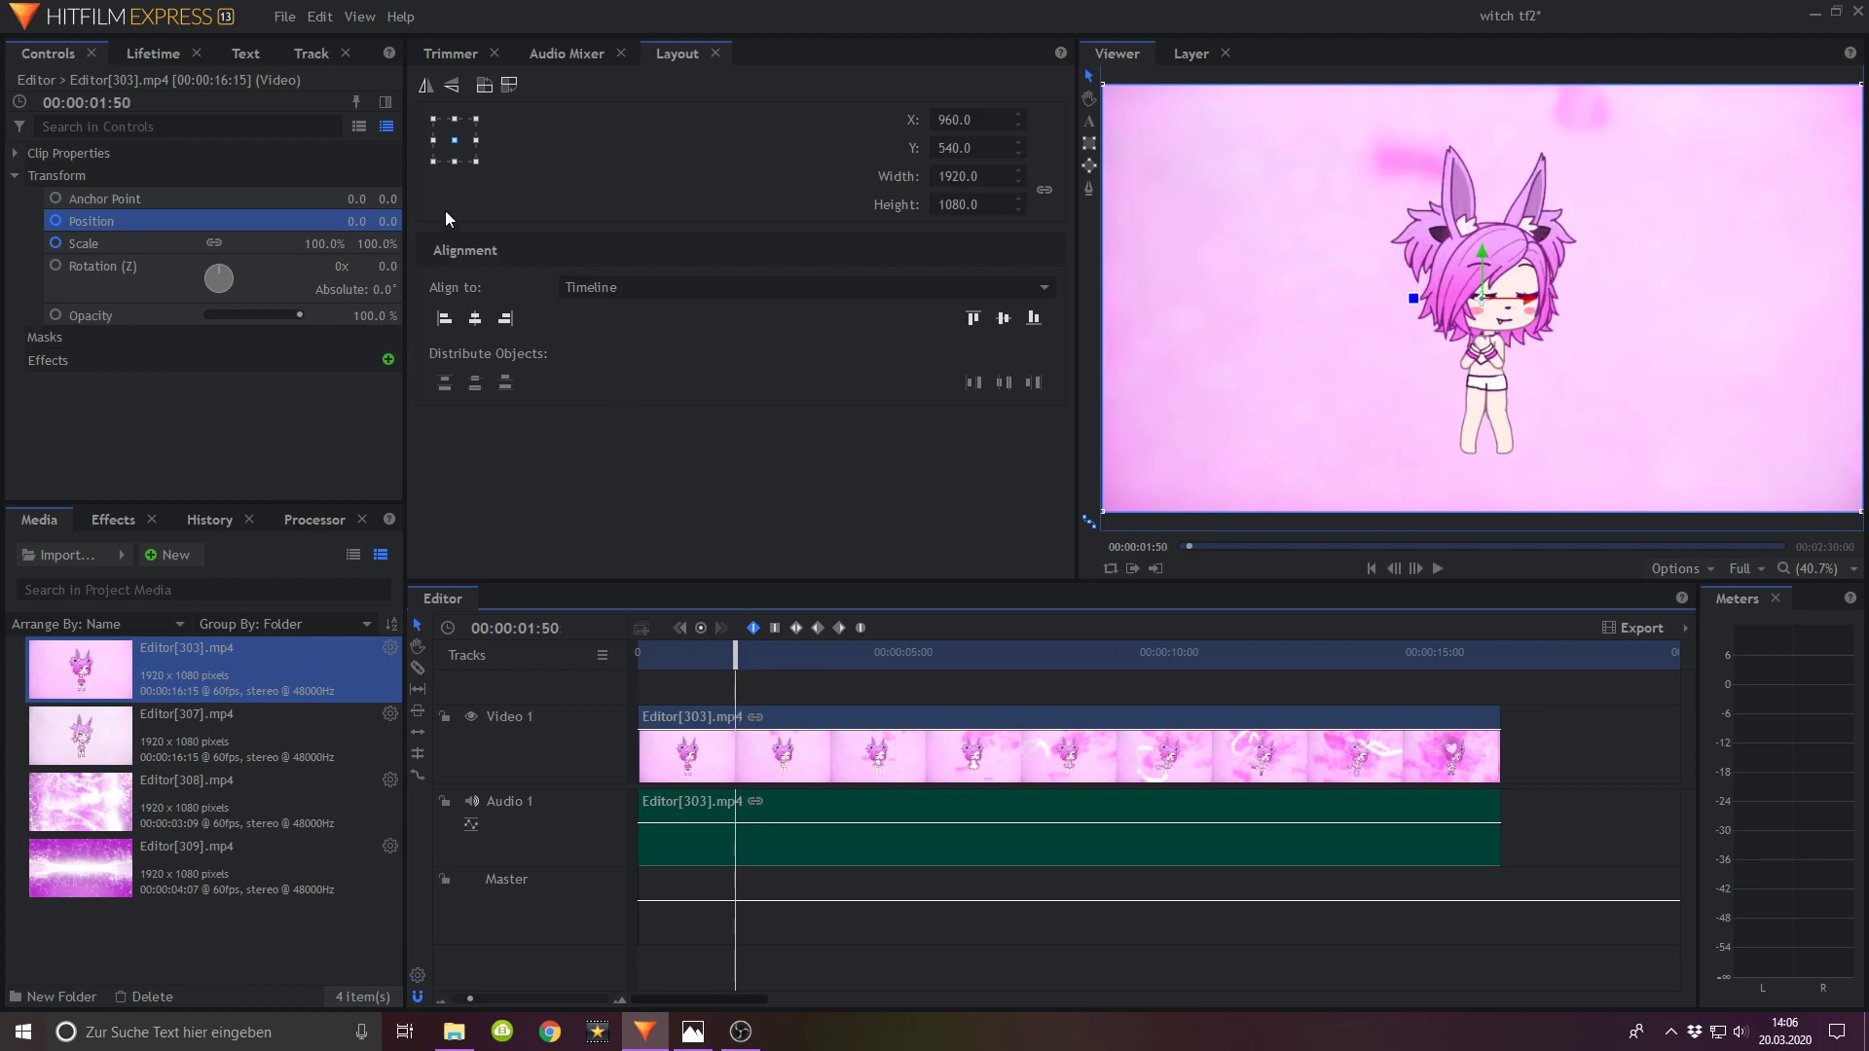
{"action": "left_click_drag", "start_coordinate": [732, 653], "coordinate": [736, 655]}
{"action": "left_click_drag", "start_coordinate": [325, 243], "coordinate": [388, 243]}
{"action": "left_click", "coordinate": [1507, 372]}
{"action": "left_click_drag", "start_coordinate": [1507, 368], "coordinate": [1493, 337]}
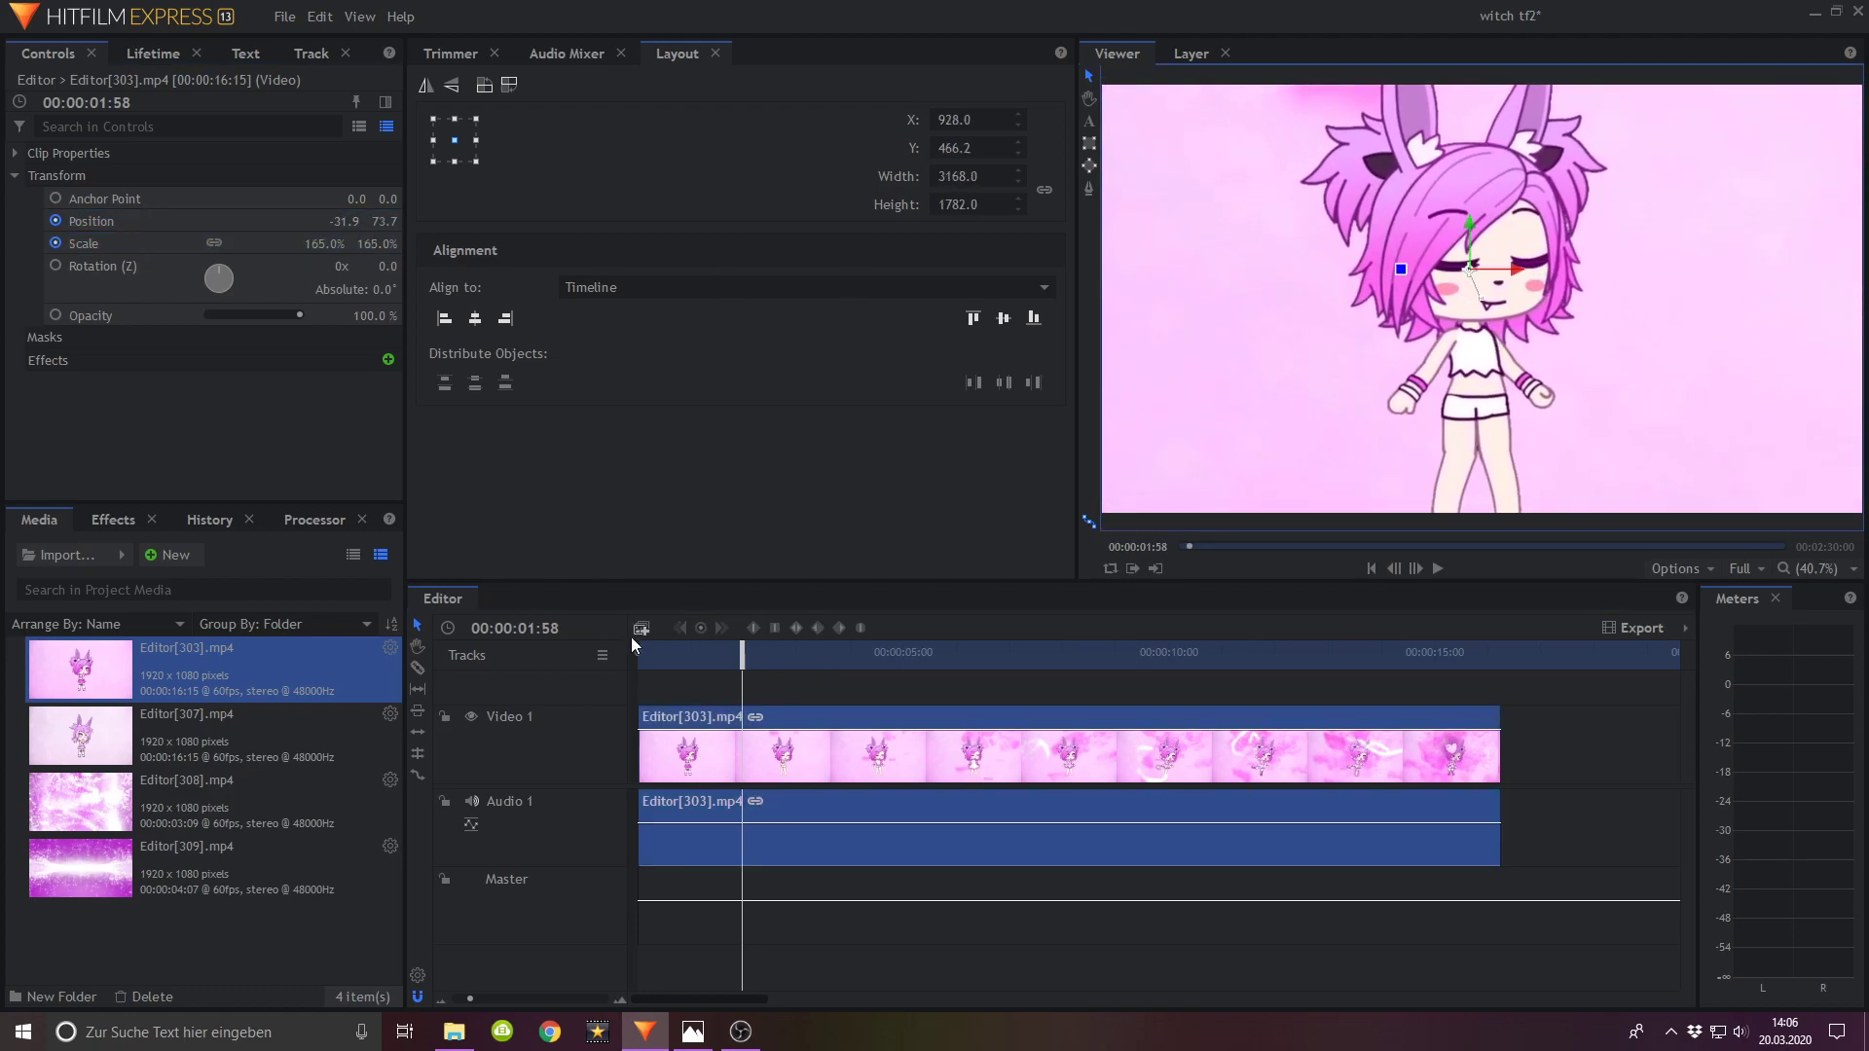
Step: Play back the first zoom, and near the 6-second mark keyframe the scale at 299% and the position at about -103.2, 481.8
{"action": "left_click", "coordinate": [795, 628]}
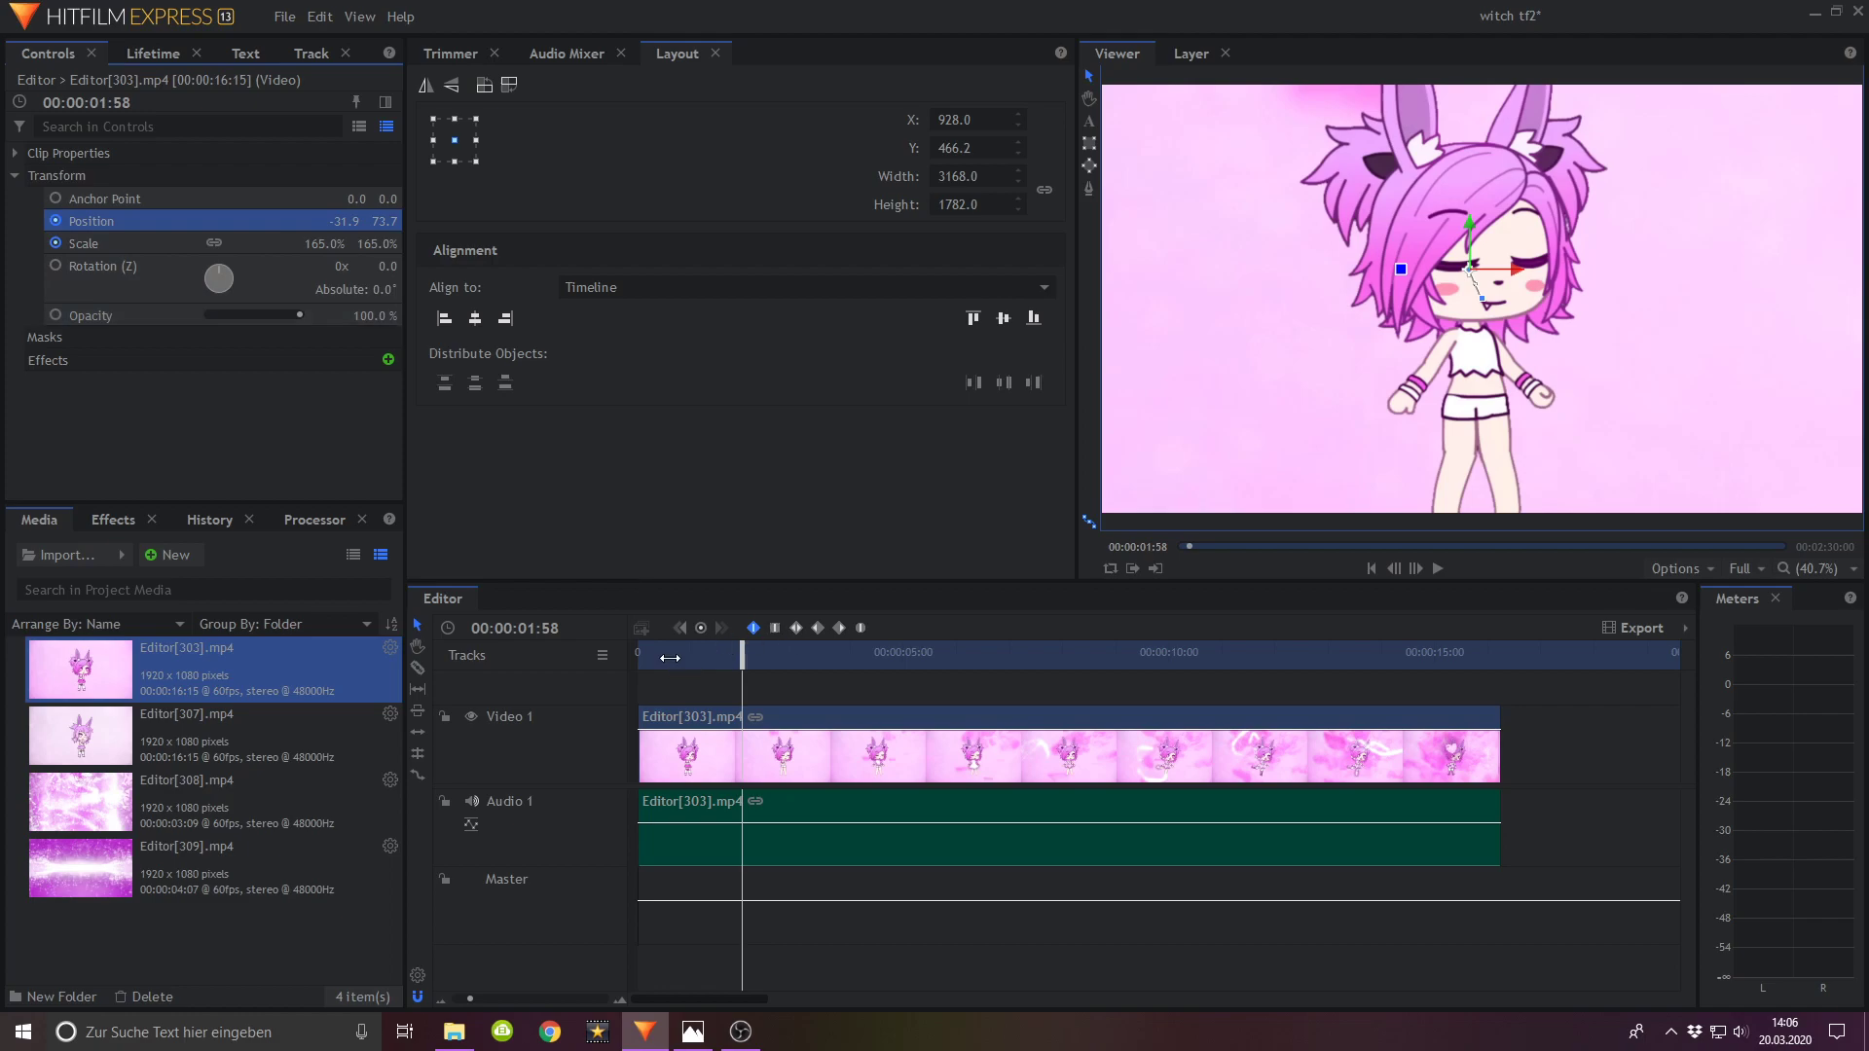
{"action": "left_click", "coordinate": [1437, 568]}
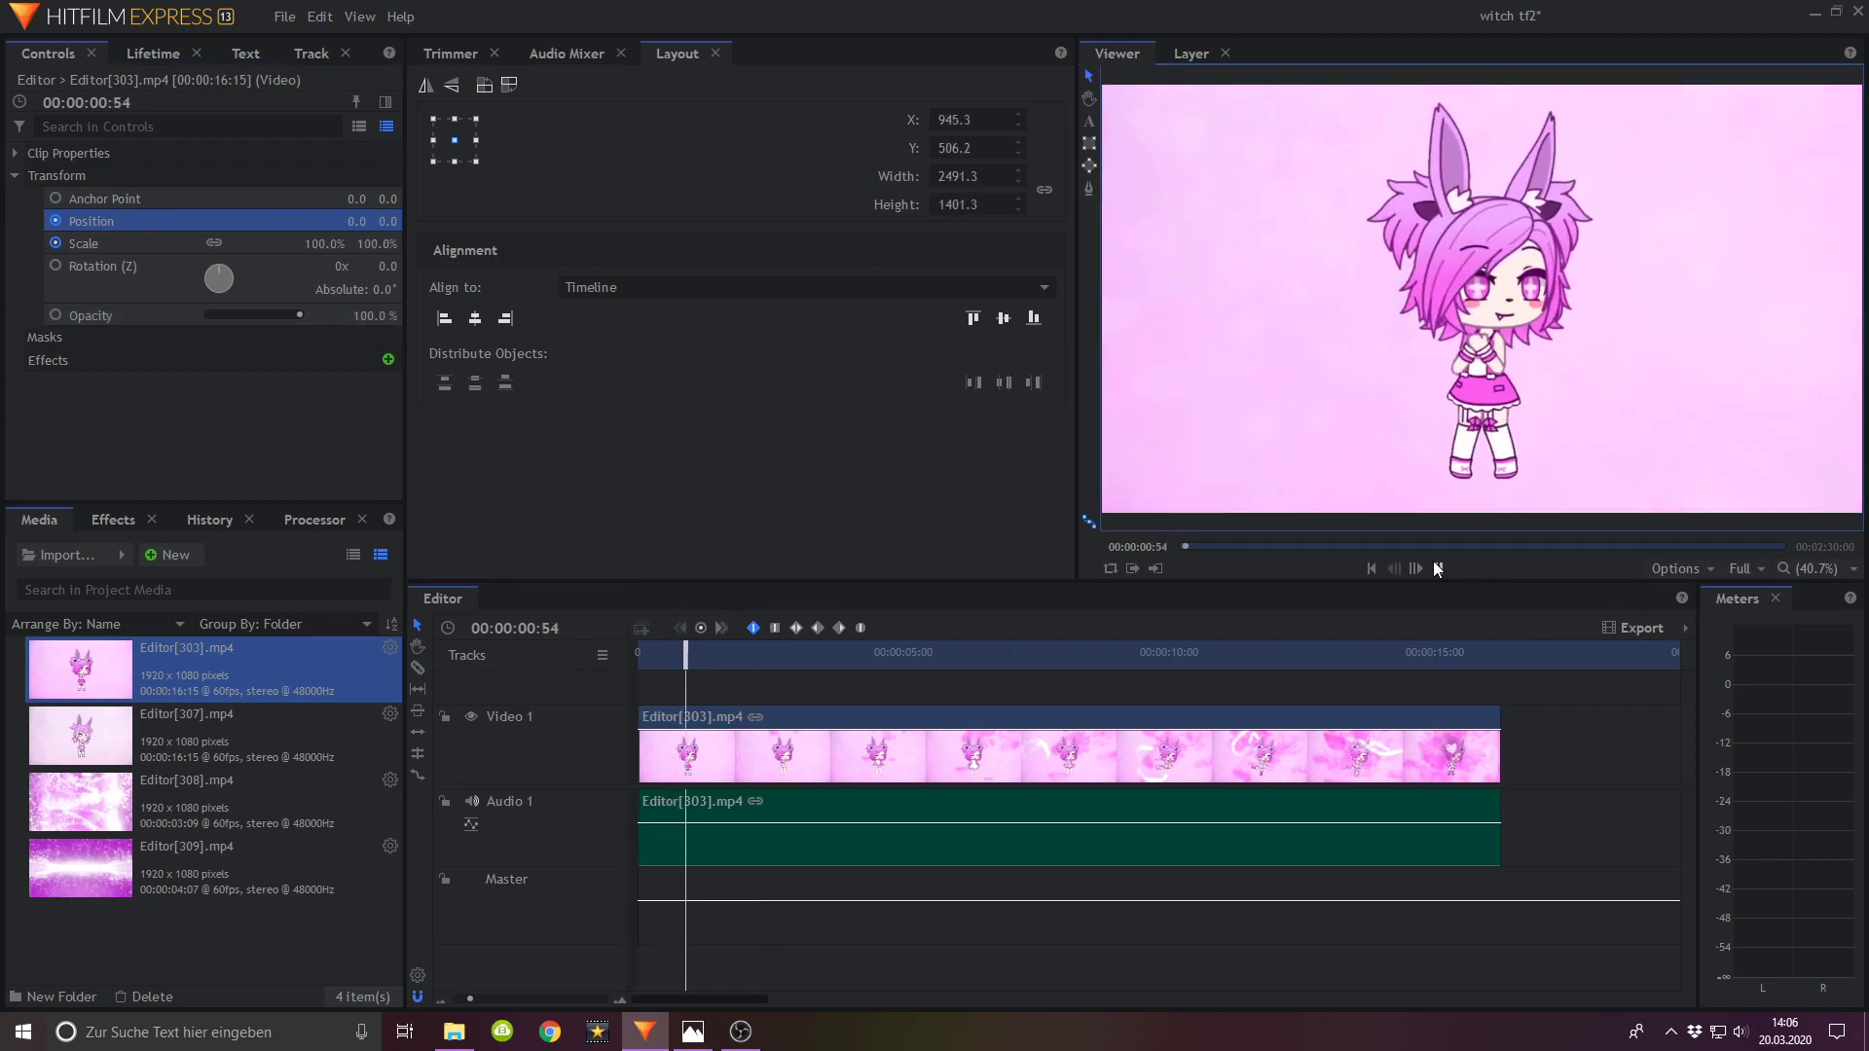
{"action": "left_click", "coordinate": [1436, 569]}
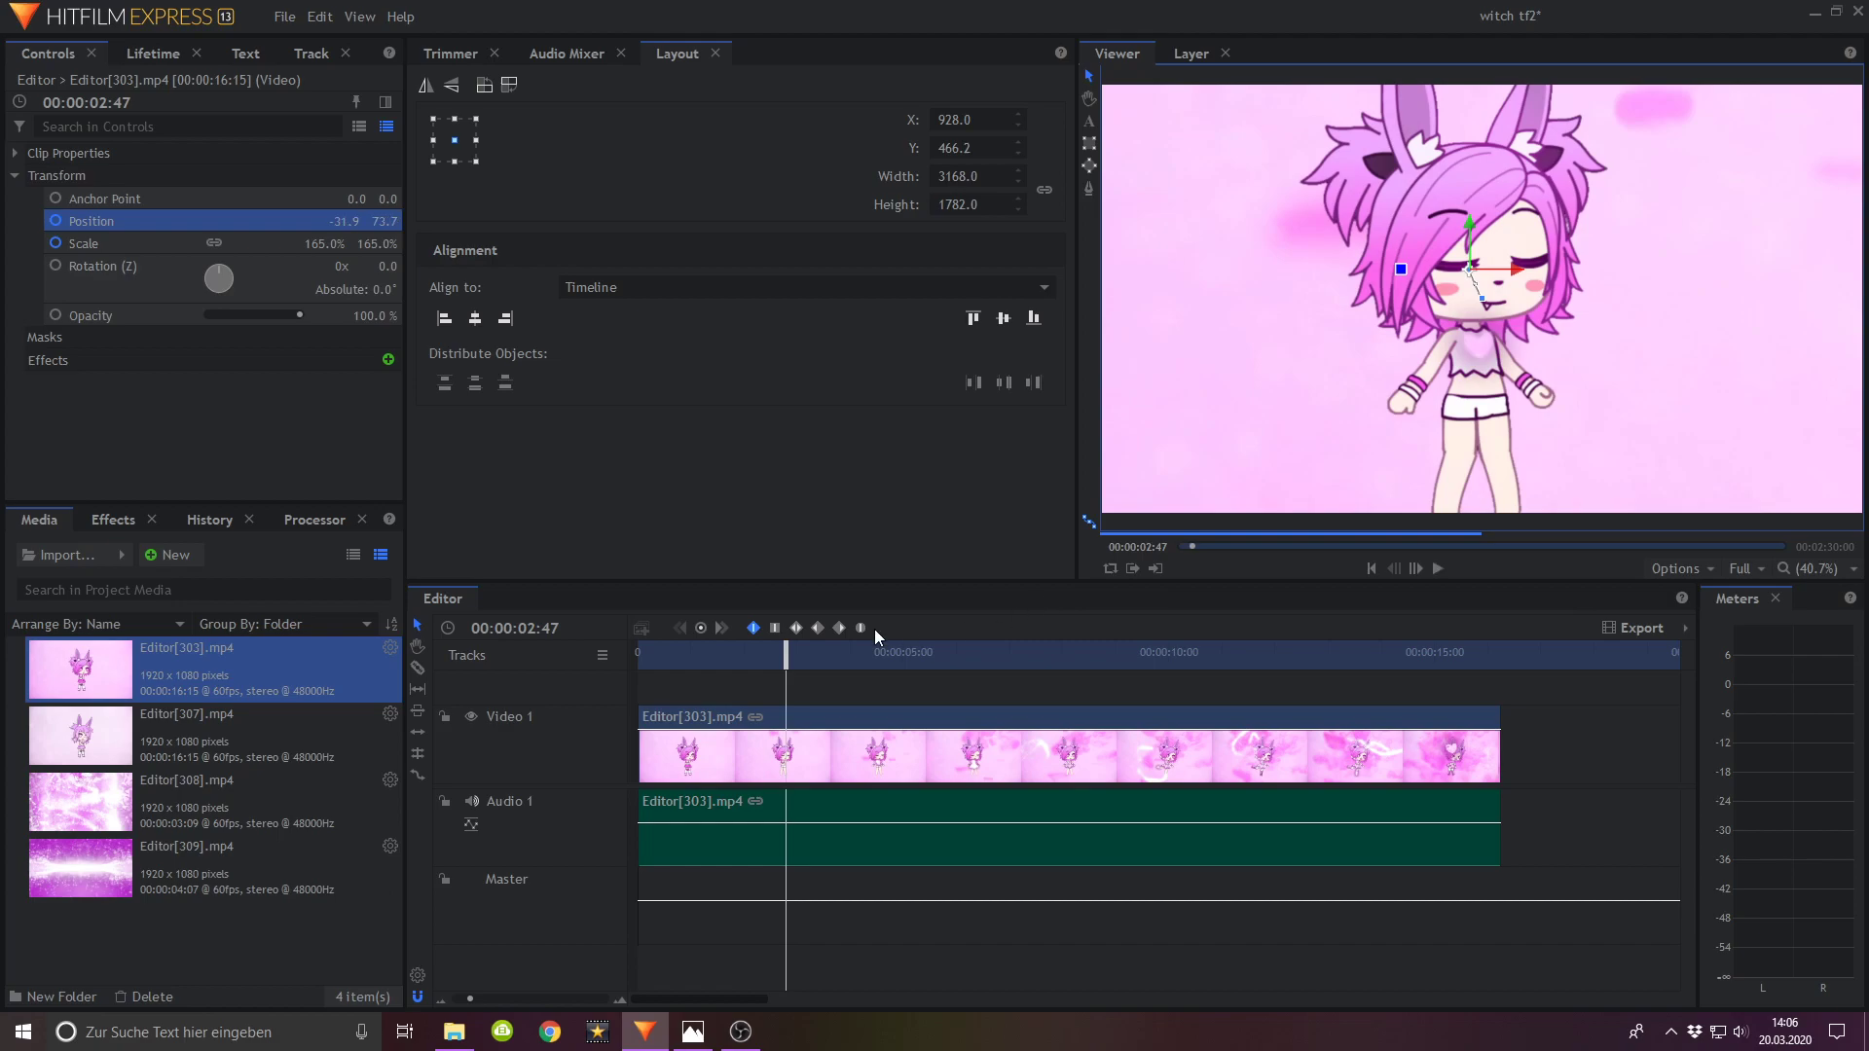
{"action": "left_click_drag", "start_coordinate": [797, 654], "coordinate": [964, 649]}
{"action": "left_click_drag", "start_coordinate": [324, 243], "coordinate": [455, 244]}
{"action": "left_click_drag", "start_coordinate": [1385, 394], "coordinate": [1353, 234]}
Step: At 00:00:07:03, keyframe a zoom-out with the clip's scale at 198% and its position at about -100.8, 354.0
{"action": "left_click_drag", "start_coordinate": [827, 658], "coordinate": [635, 659]}
{"action": "left_click", "coordinate": [1440, 566]}
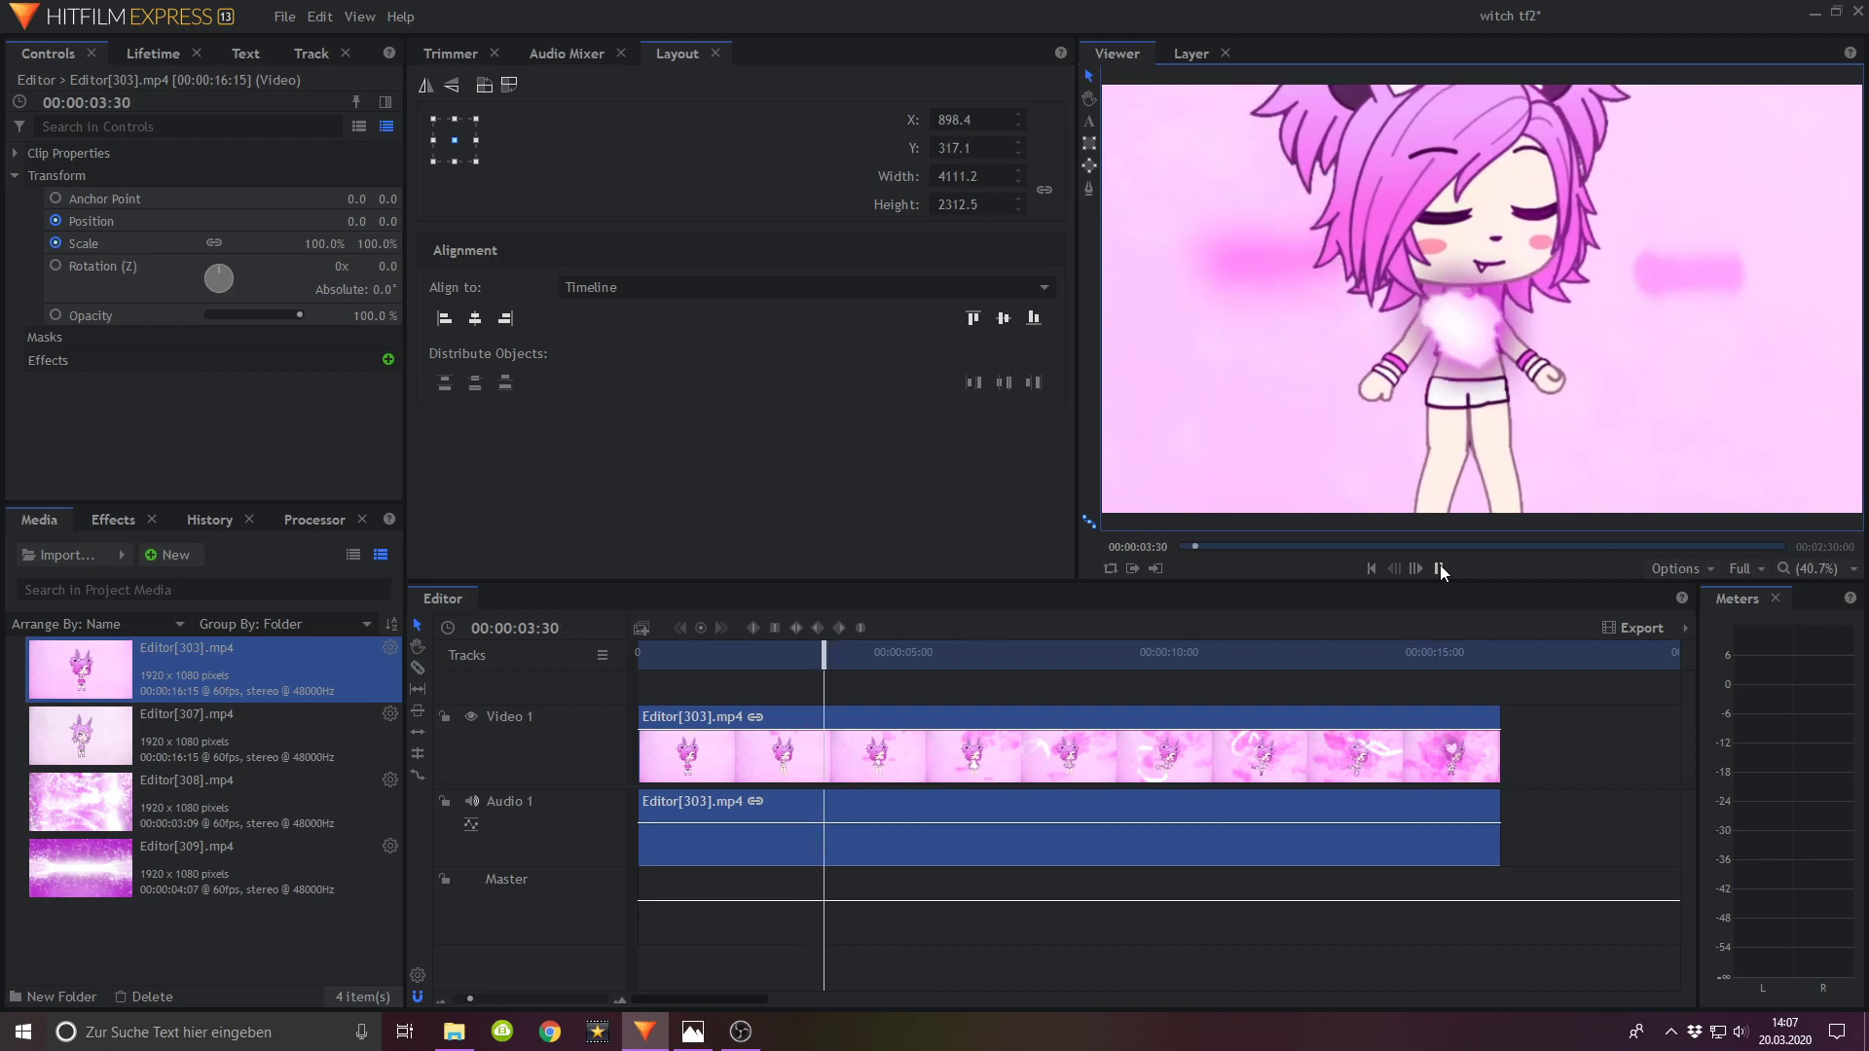
{"action": "left_click", "coordinate": [1439, 568]}
{"action": "left_click_drag", "start_coordinate": [920, 664], "coordinate": [1012, 691]}
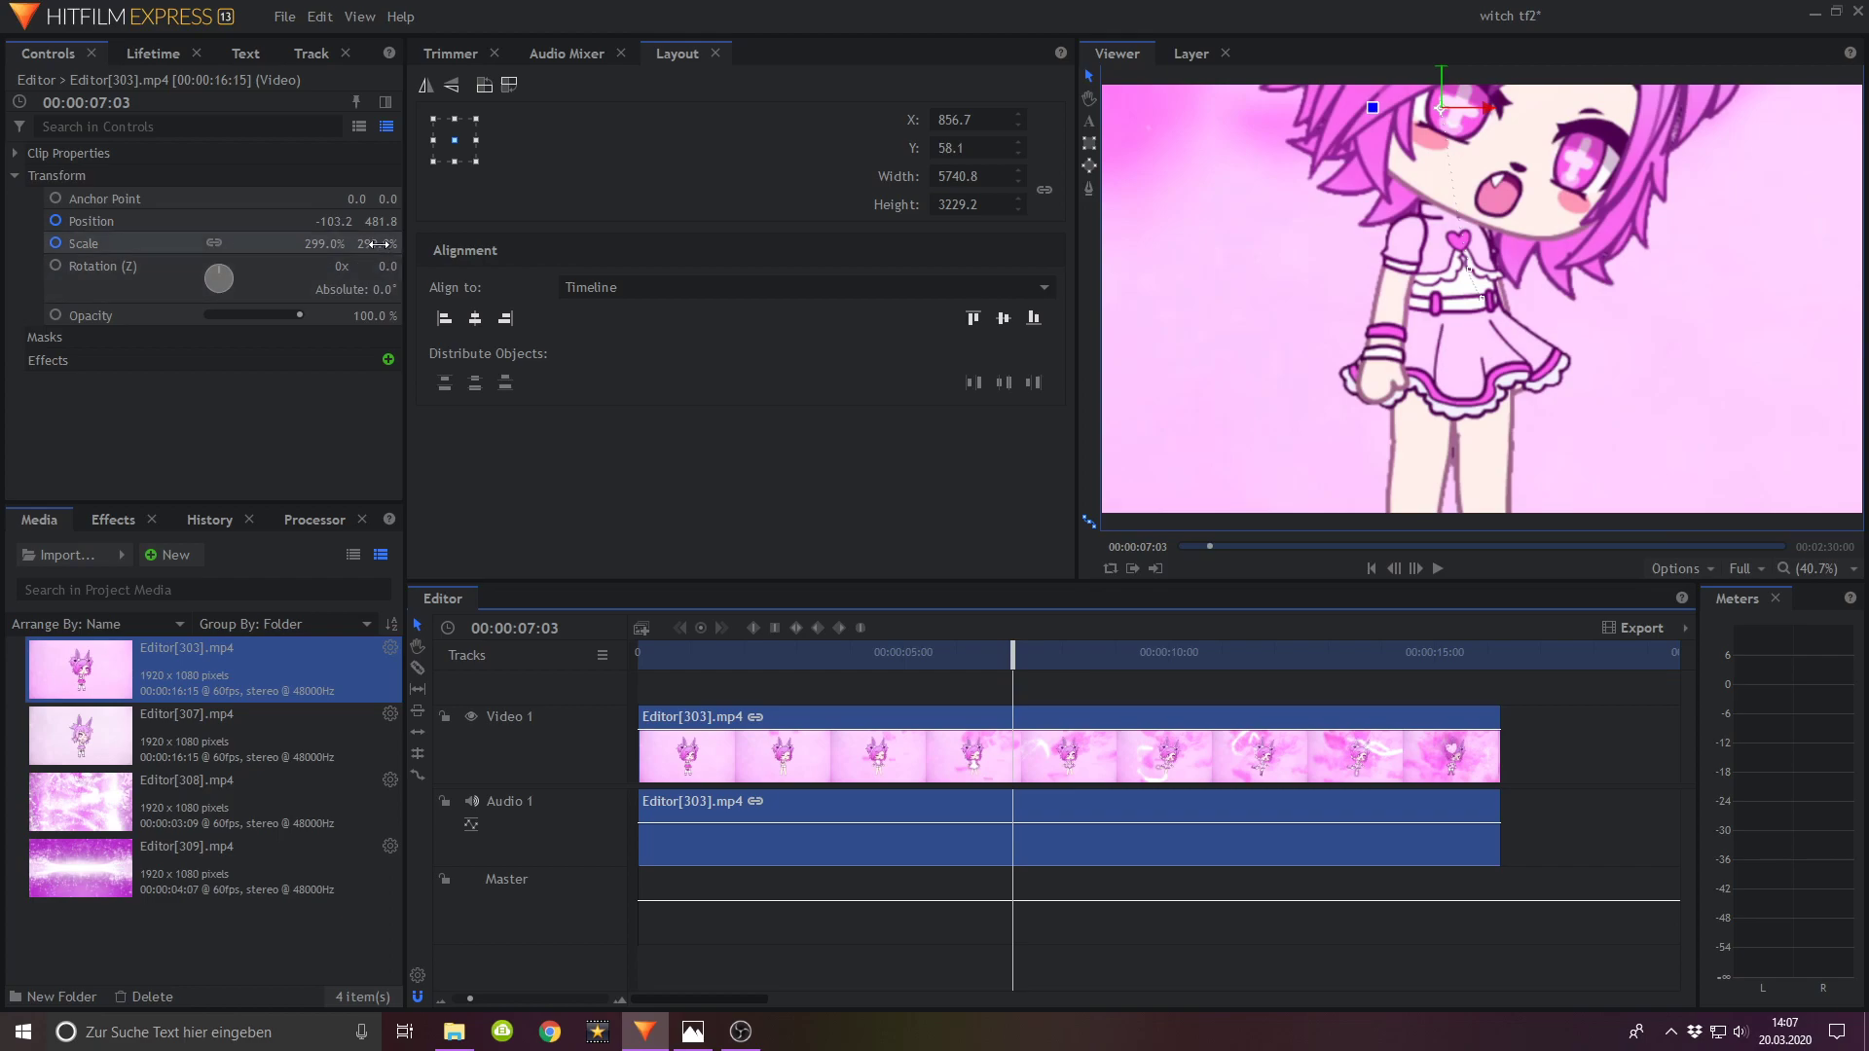
{"action": "left_click_drag", "start_coordinate": [380, 243], "coordinate": [281, 243]}
{"action": "left_click_drag", "start_coordinate": [1226, 288], "coordinate": [1229, 336]}
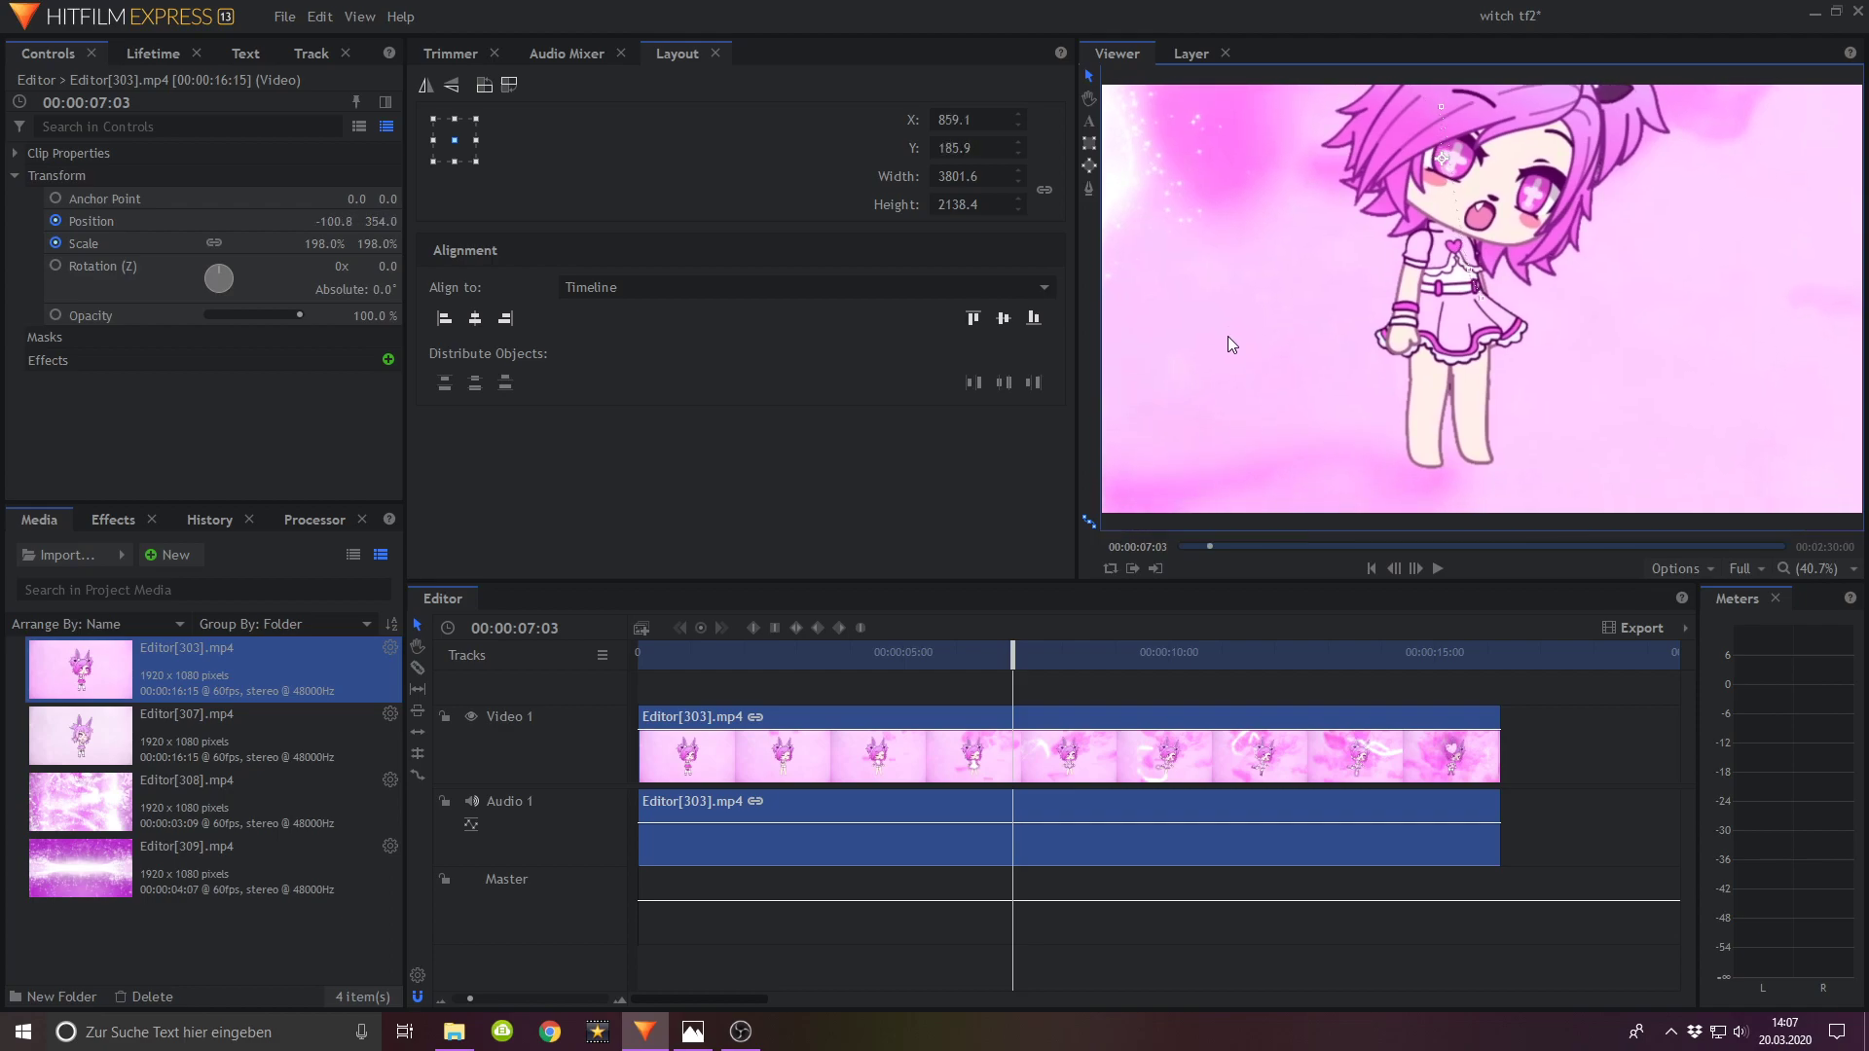
Step: Play the zoom animation from the start of the timeline and save the project
{"action": "left_click_drag", "start_coordinate": [776, 650], "coordinate": [637, 650]}
{"action": "left_click", "coordinate": [1437, 568]}
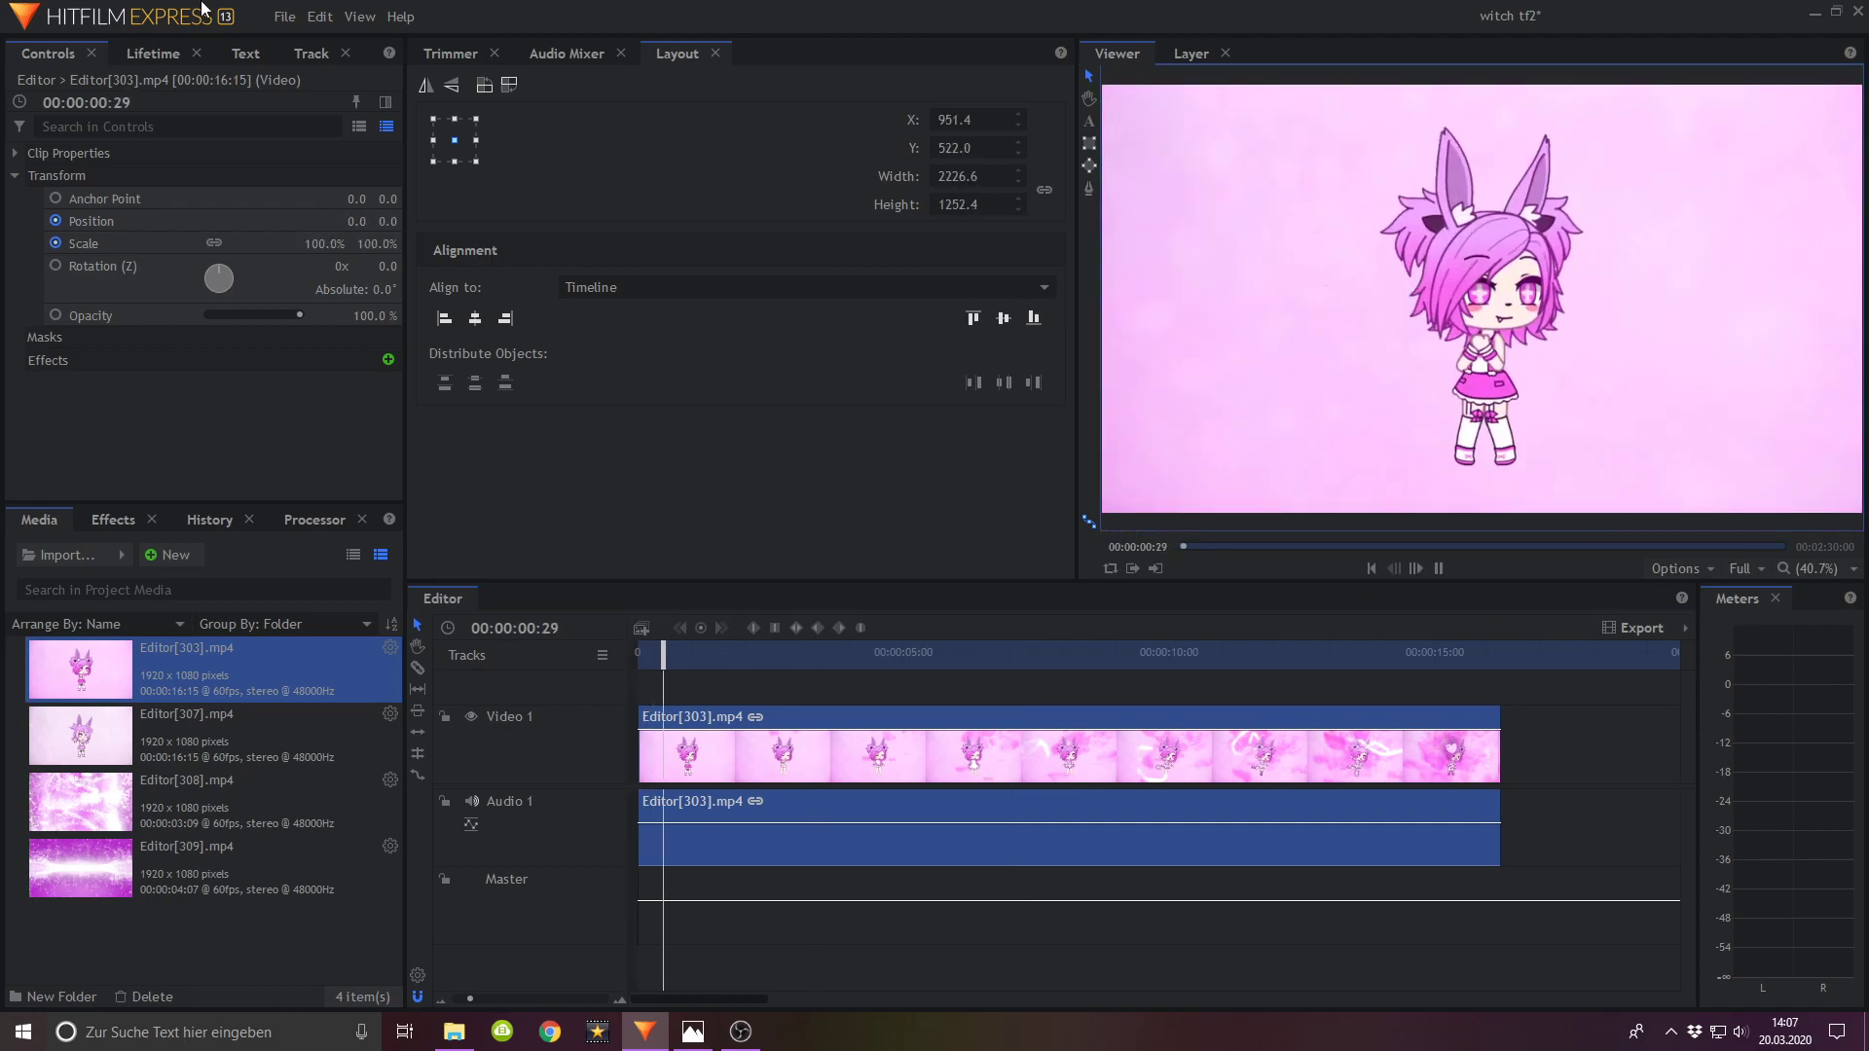
{"action": "left_click", "coordinate": [284, 17]}
{"action": "left_click", "coordinate": [312, 129]}
{"action": "left_click", "coordinate": [1436, 569]}
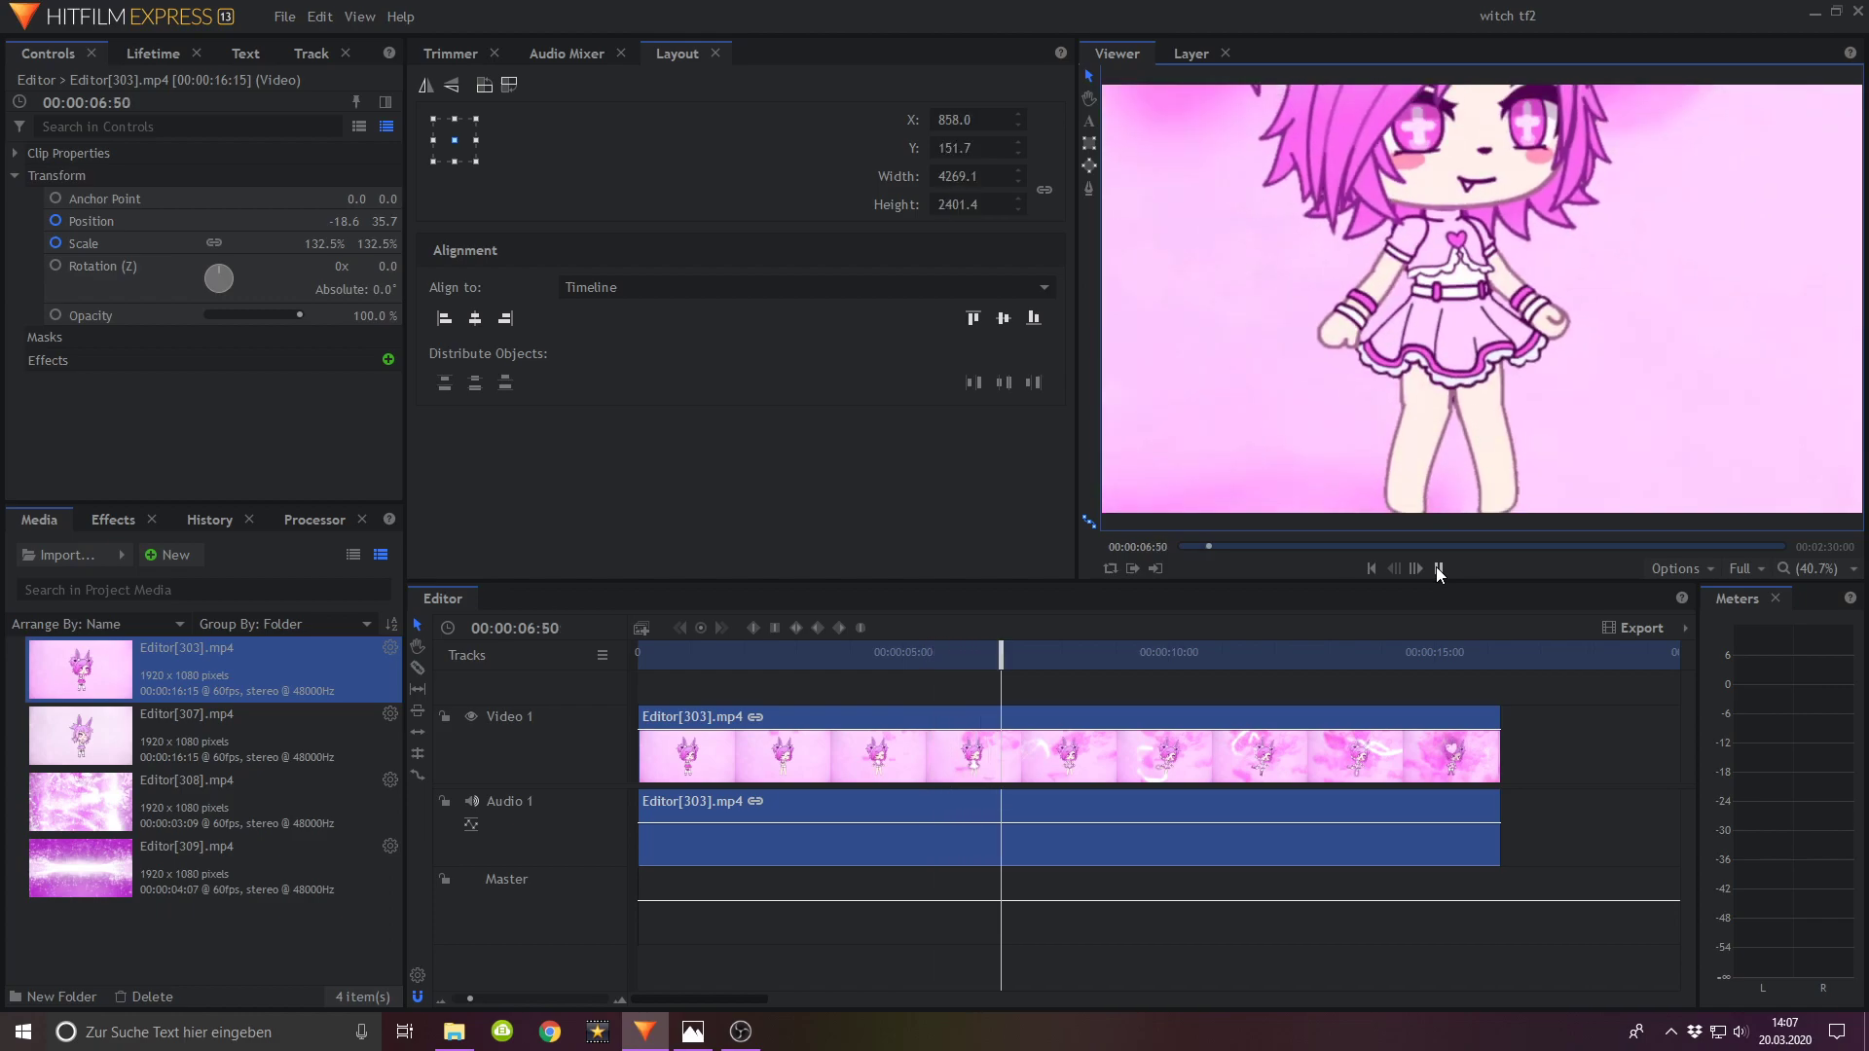
{"action": "left_click", "coordinate": [1438, 568]}
Step: At 00:00:08:34, keyframe a close-up of the raised leg with scale 646% and position about 742.4, 1303.0
{"action": "left_click_drag", "start_coordinate": [990, 656], "coordinate": [1092, 669]}
{"action": "left_click_drag", "start_coordinate": [399, 241], "coordinate": [1446, 268]}
{"action": "left_click_drag", "start_coordinate": [335, 244], "coordinate": [481, 266]}
{"action": "left_click_drag", "start_coordinate": [1431, 364], "coordinate": [1457, 177]}
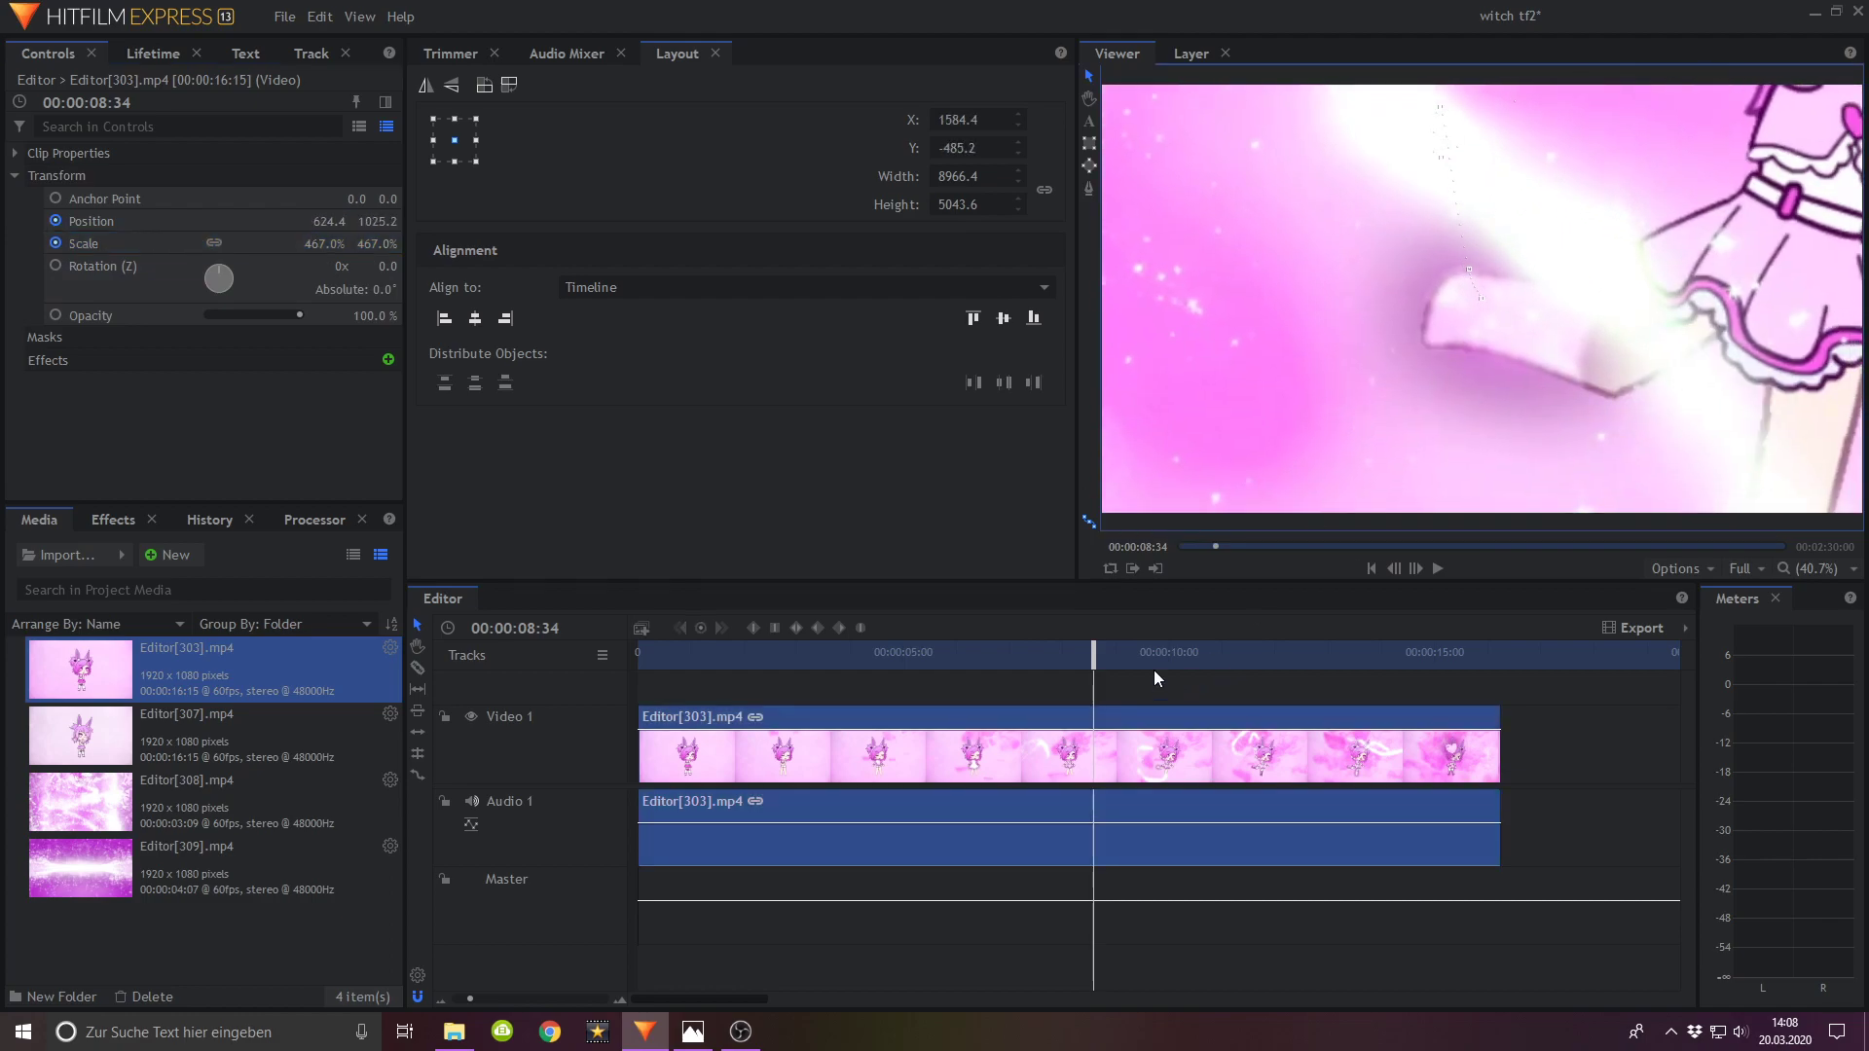
{"action": "left_click_drag", "start_coordinate": [1316, 455], "coordinate": [1327, 465]}
{"action": "left_click_drag", "start_coordinate": [344, 245], "coordinate": [1237, 322]}
Step: At 00:00:09:21, keyframe the clip's scale at 749% and its position at about 914.5, 1551.3
{"action": "left_click_drag", "start_coordinate": [1063, 661], "coordinate": [1129, 659]}
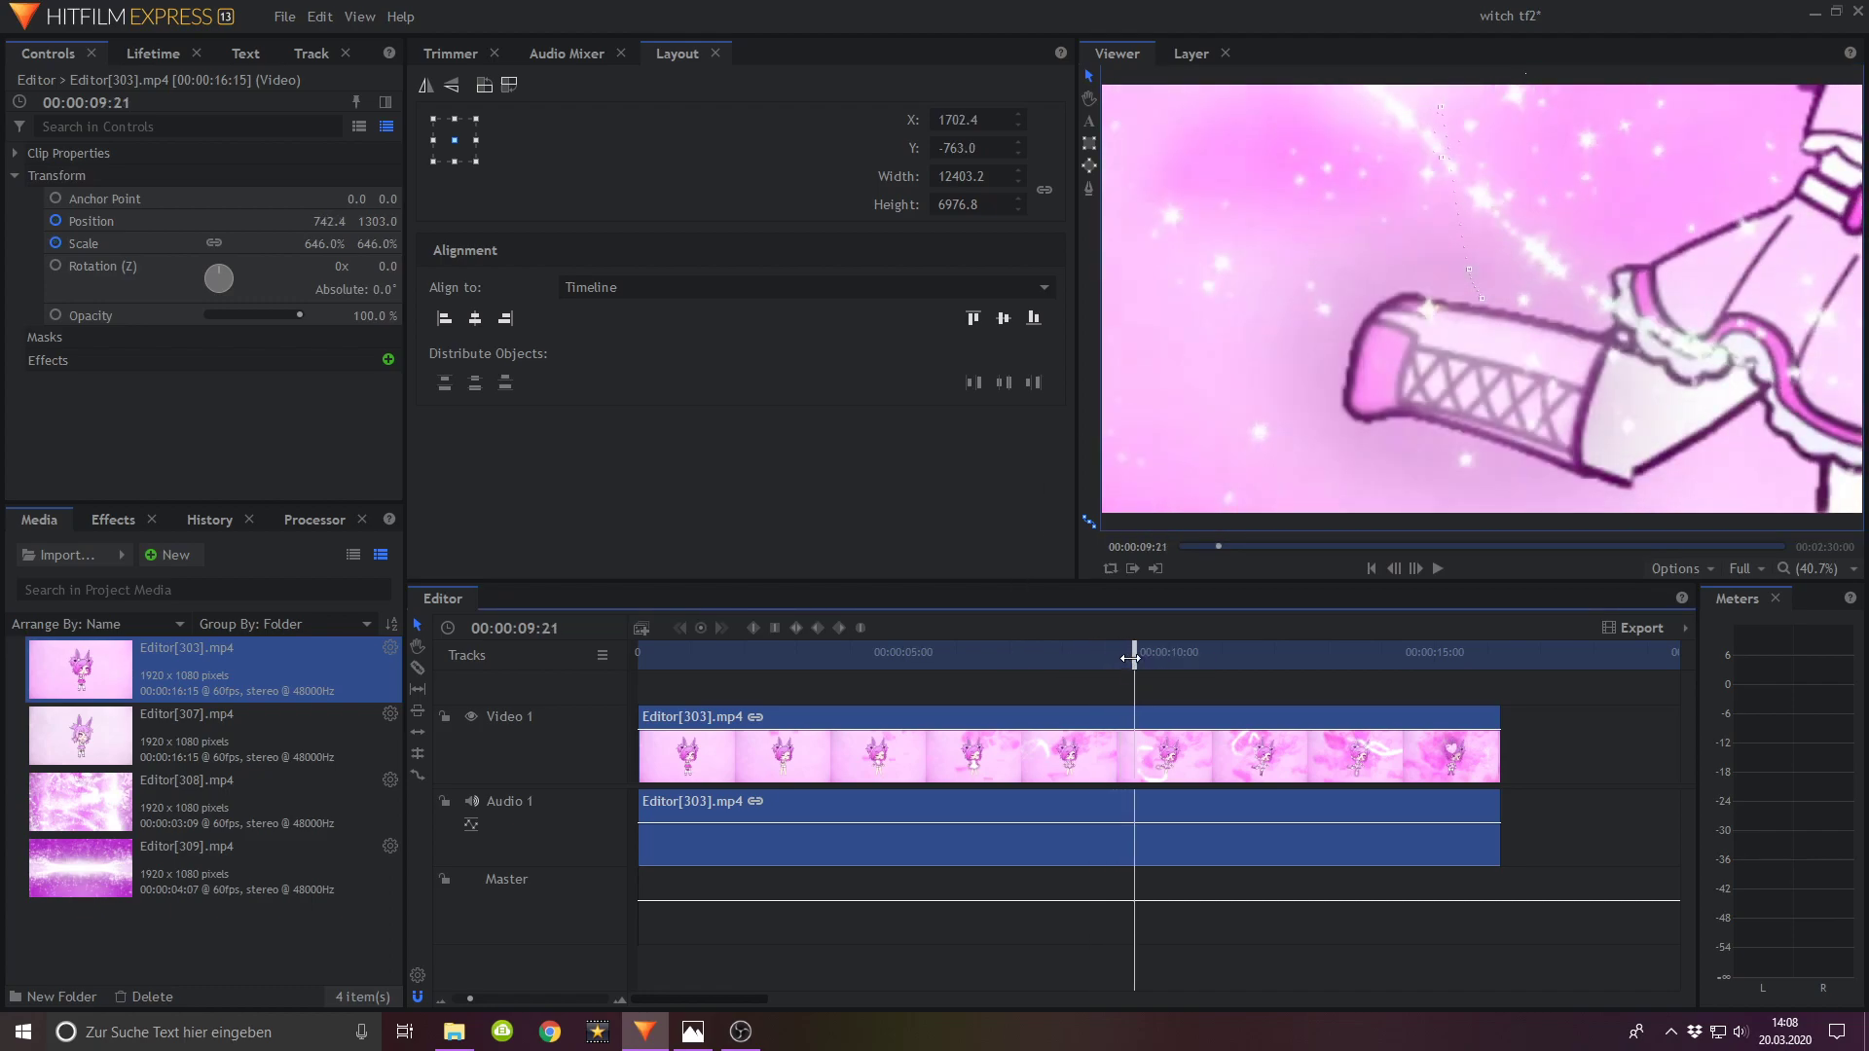
{"action": "left_click_drag", "start_coordinate": [324, 244], "coordinate": [424, 244]}
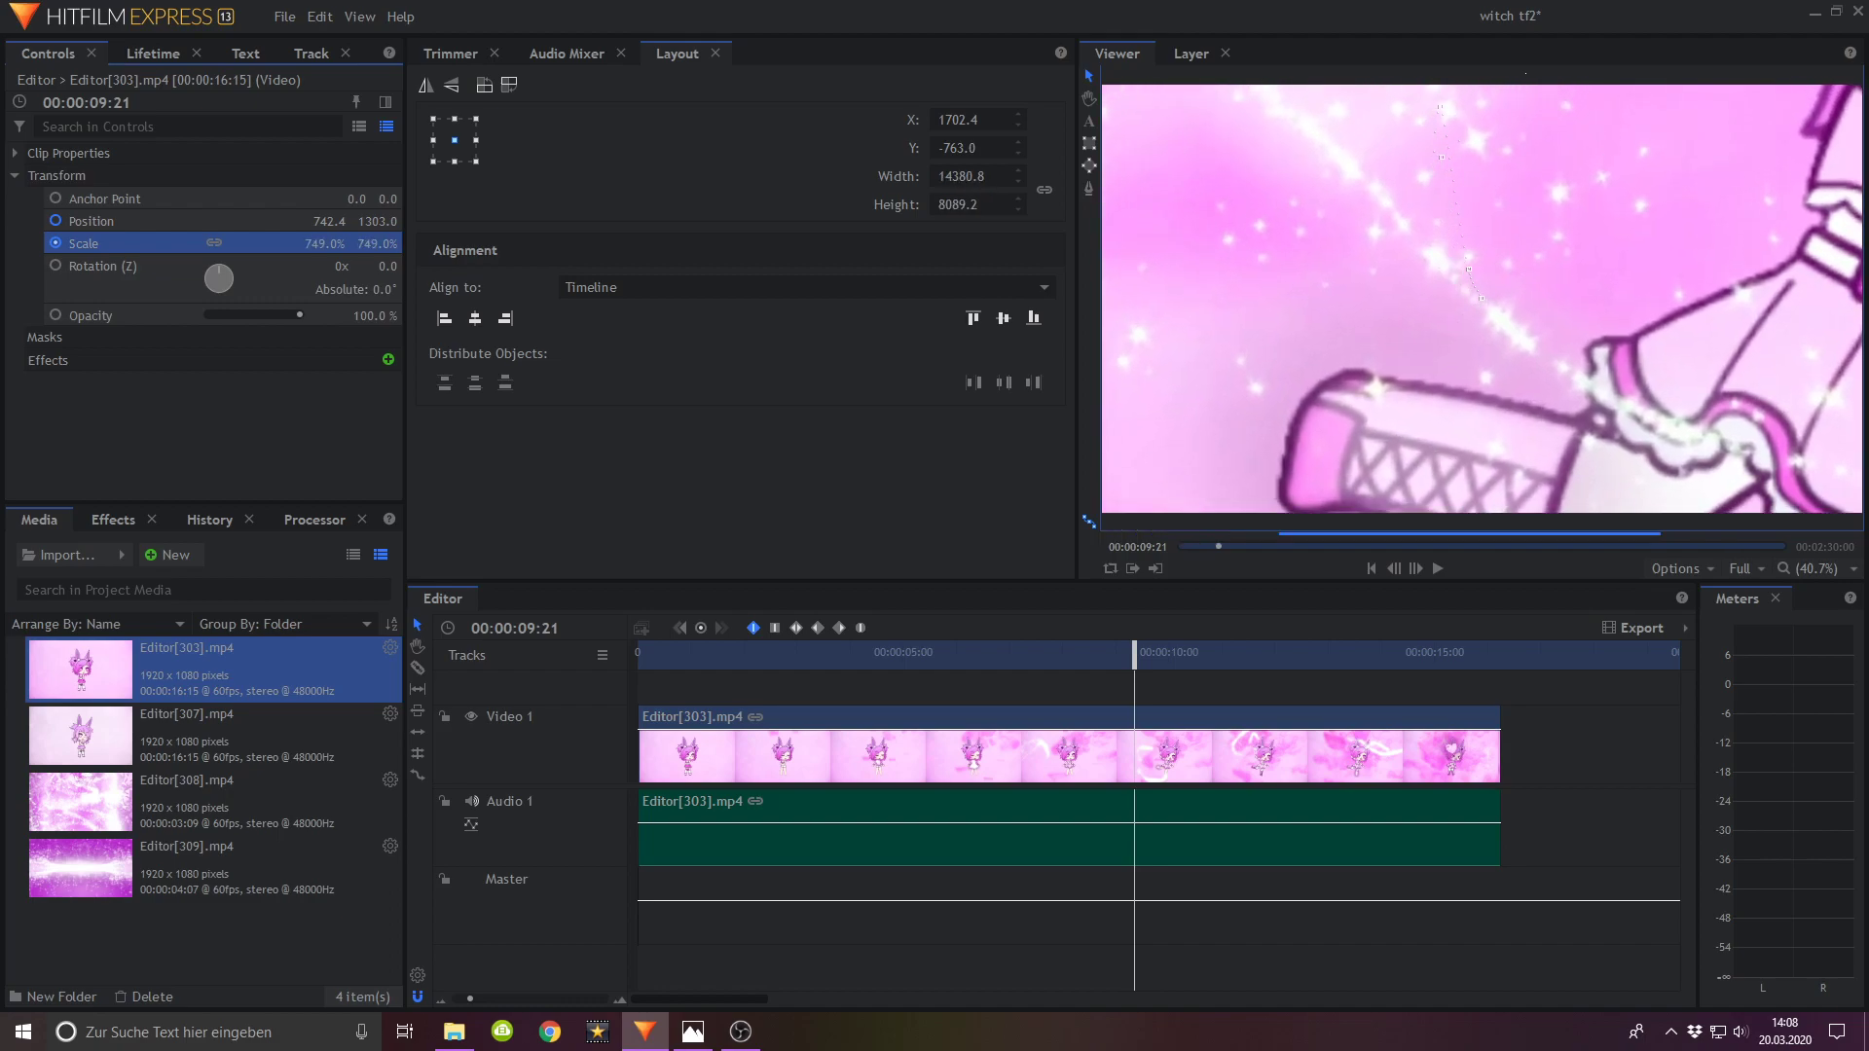
{"action": "left_click_drag", "start_coordinate": [1336, 397], "coordinate": [1398, 308]}
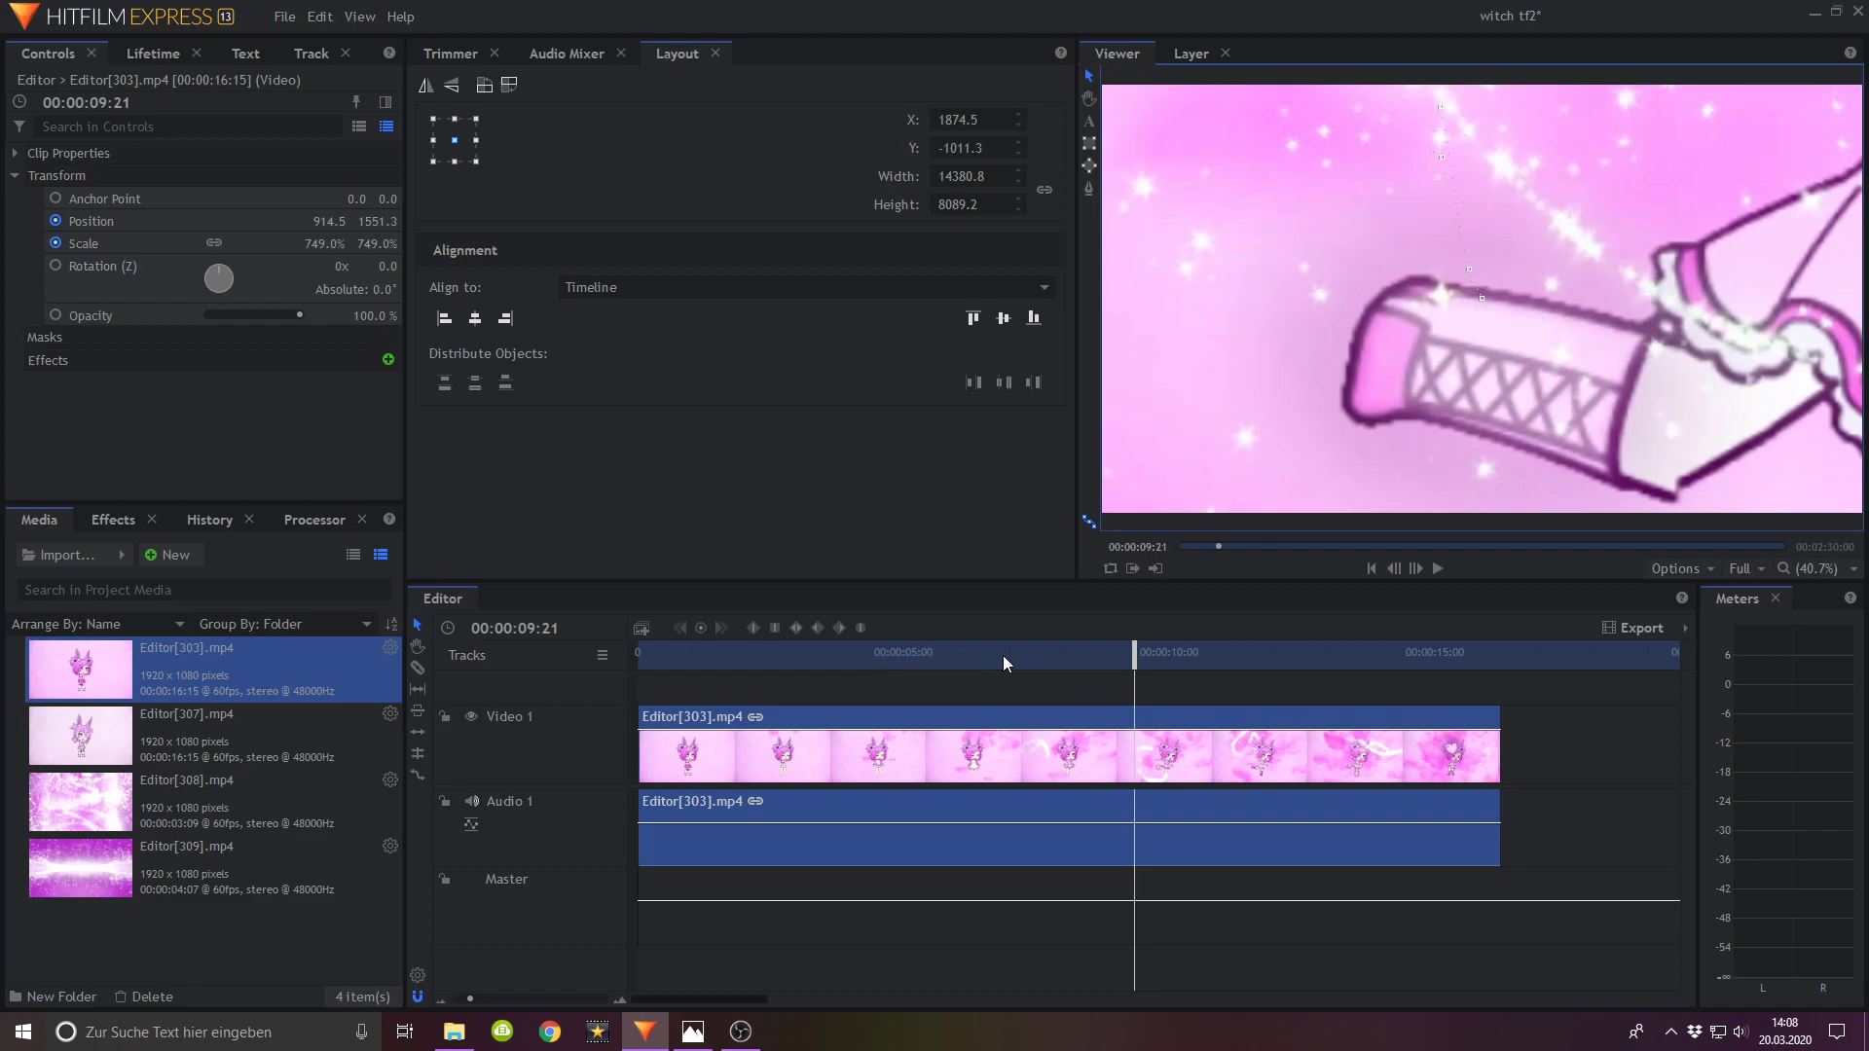
Step: Split the Editor[303].mp4 clip at 00:00:09:53, the frame where the bare leg replaces the laced boot
{"action": "mouse_move", "coordinate": [1135, 655]}
{"action": "left_mouse_down"}
{"action": "mouse_move", "coordinate": [1178, 666]}
{"action": "mouse_move", "coordinate": [1117, 665]}
{"action": "mouse_move", "coordinate": [1154, 671]}
{"action": "left_mouse_up"}
{"action": "left_click", "coordinate": [1415, 568]}
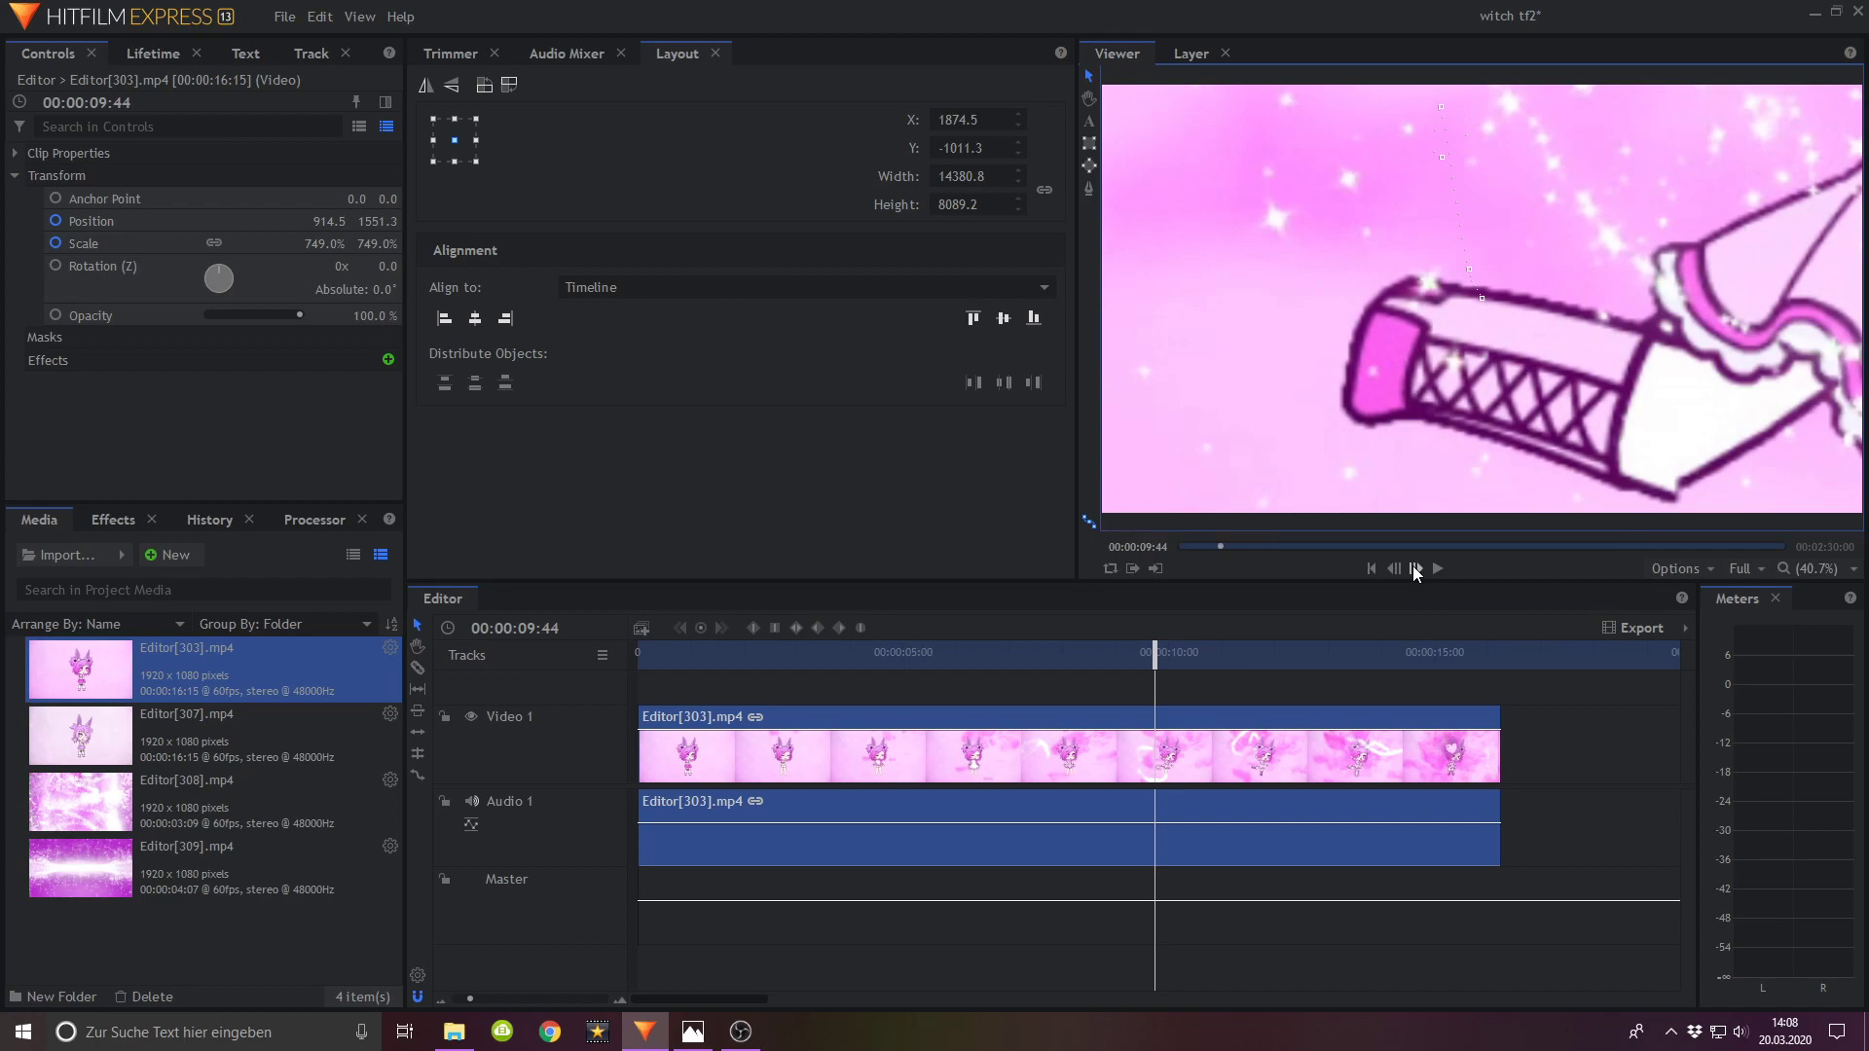
{"action": "left_click", "coordinate": [1416, 569]}
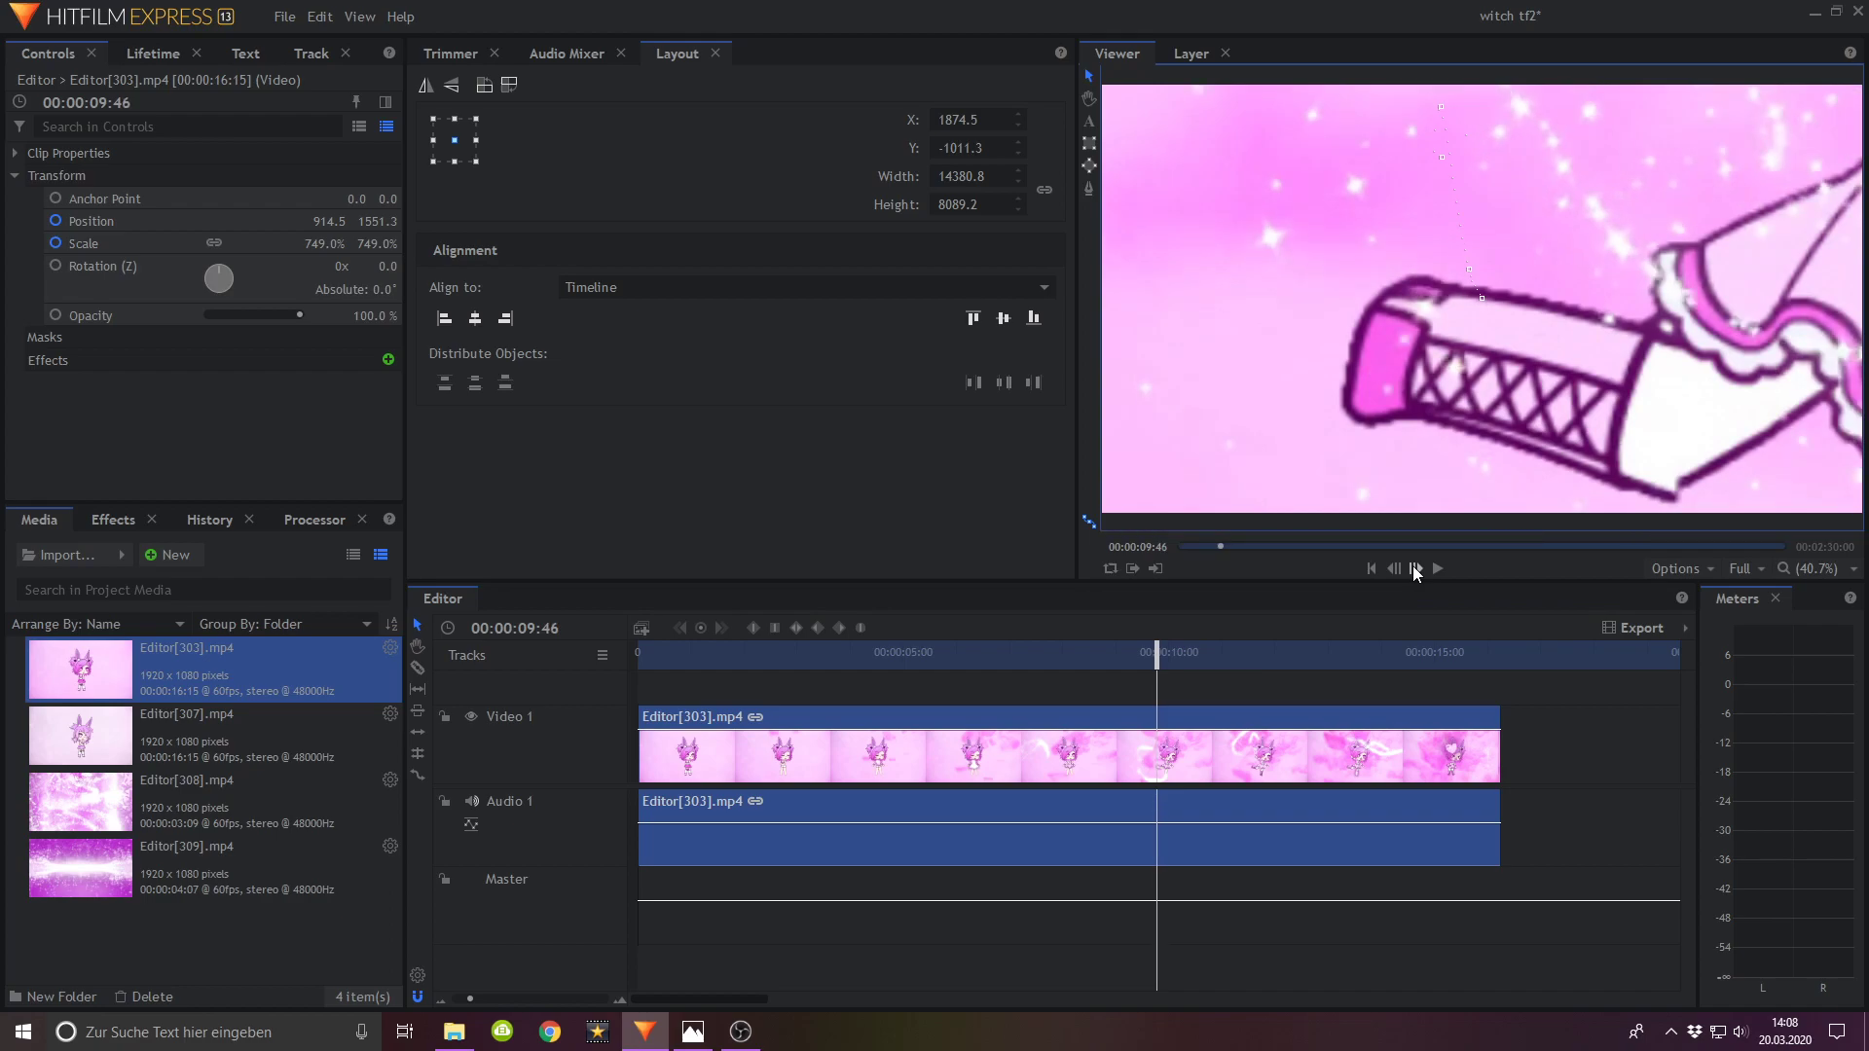
{"action": "left_click", "coordinate": [1415, 569]}
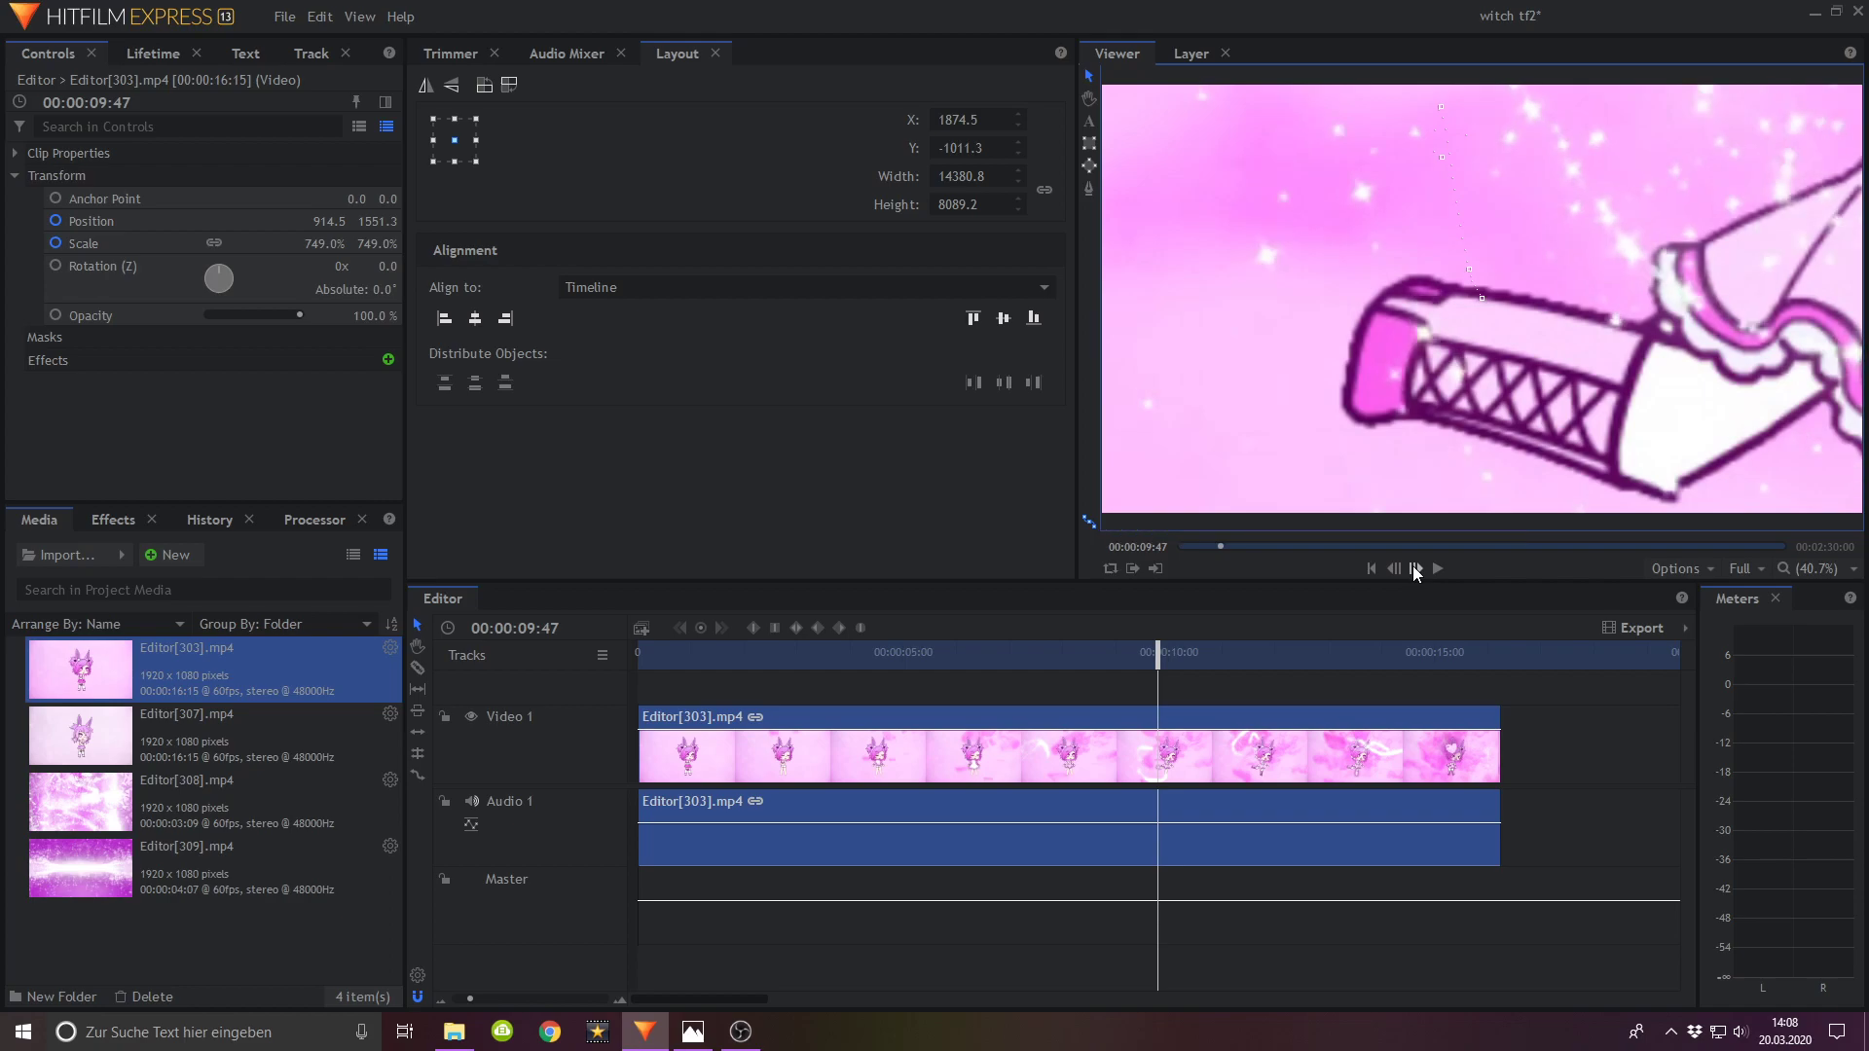
{"action": "double_click", "coordinate": [1415, 569]}
{"action": "left_click", "coordinate": [1413, 570]}
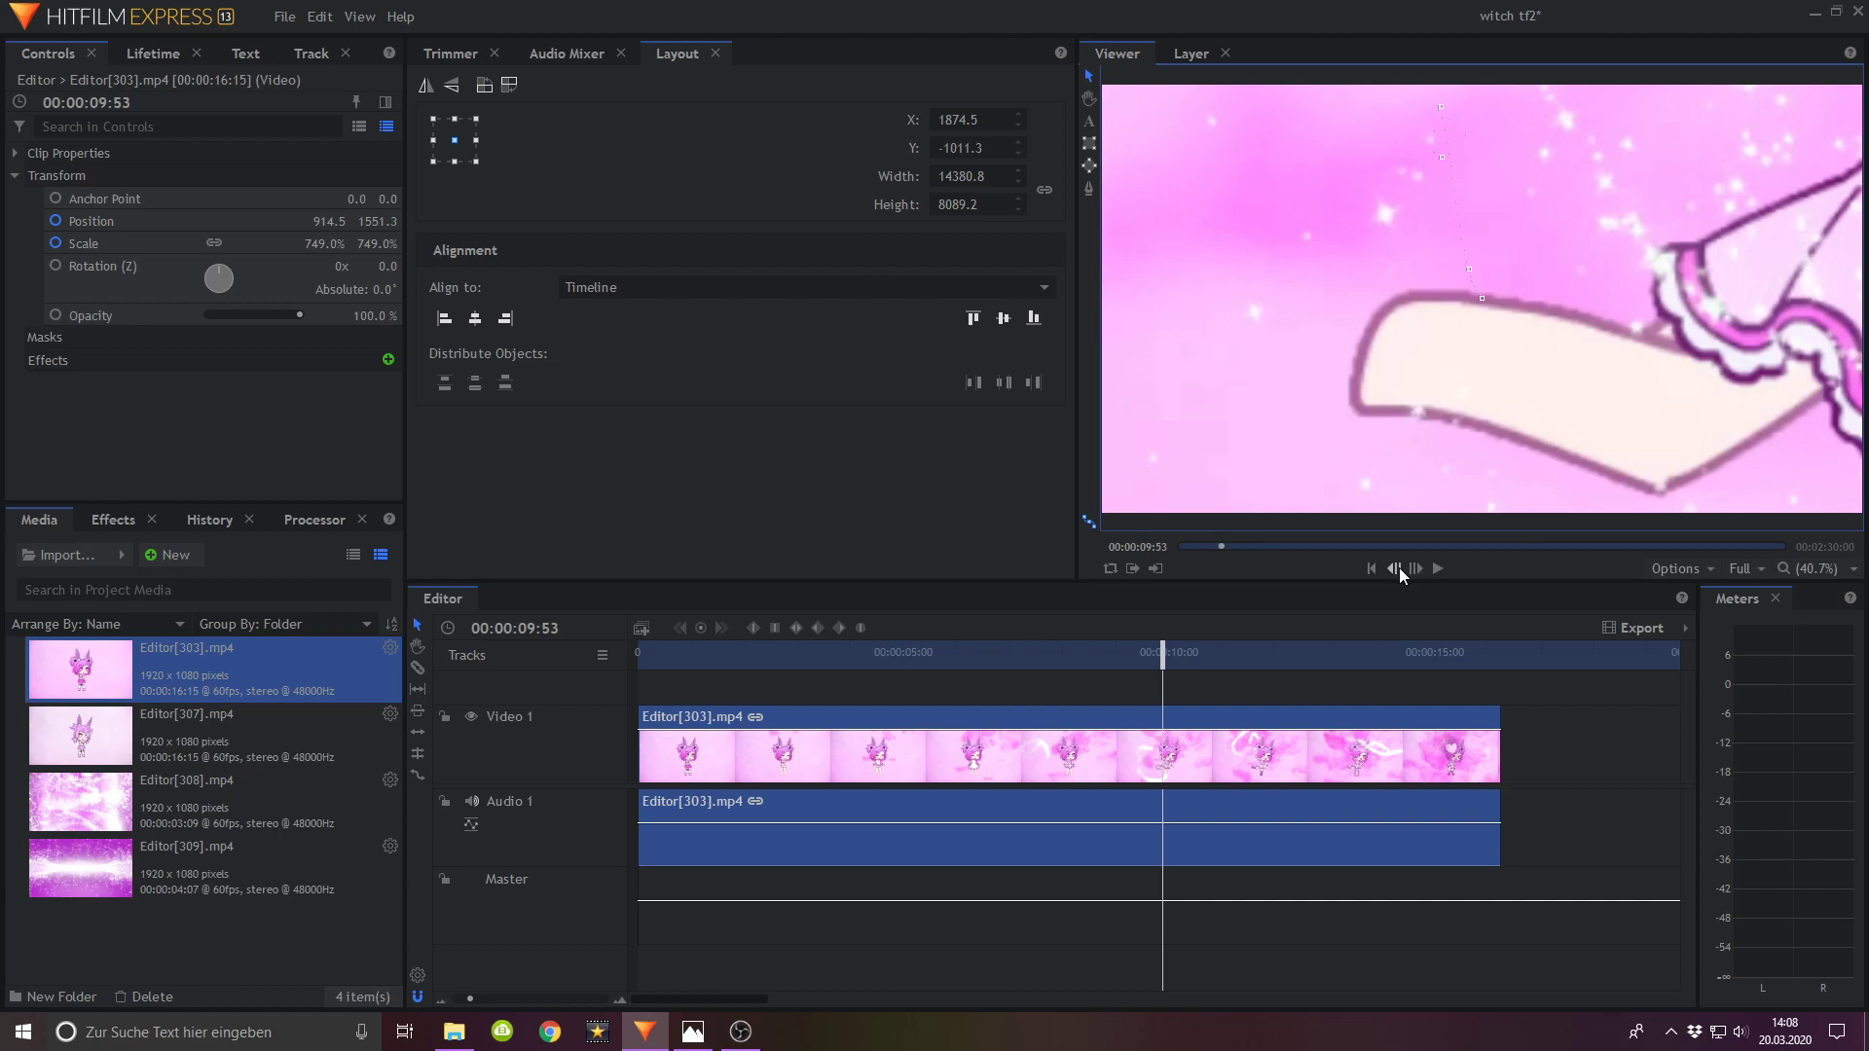
{"action": "right_click", "coordinate": [1257, 775]}
{"action": "left_click", "coordinate": [1295, 453]}
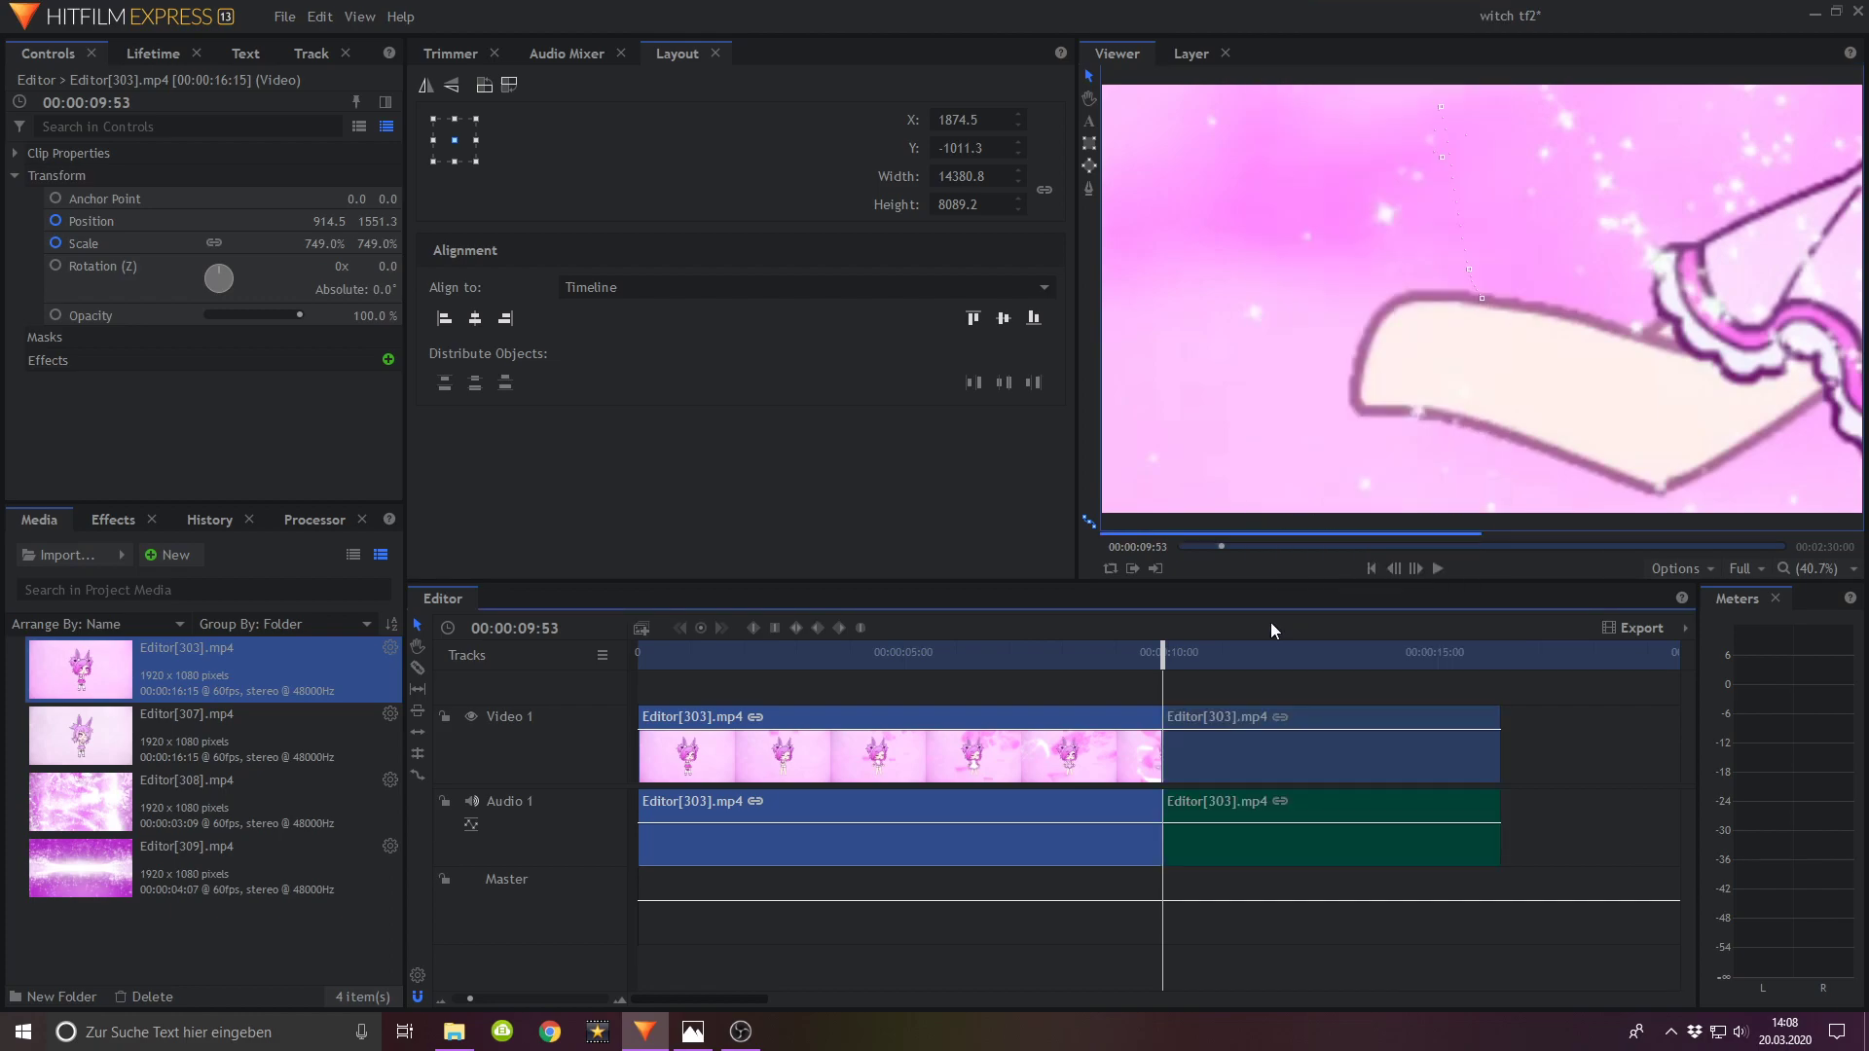
Step: Keyframe a larger scale and a shifted position just before the split in the first clip part, and play the animation from the start
{"action": "left_click", "coordinate": [1394, 568]}
{"action": "left_click_drag", "start_coordinate": [377, 249], "coordinate": [461, 248]}
{"action": "left_click_drag", "start_coordinate": [1313, 380], "coordinate": [1352, 295]}
{"action": "left_click_drag", "start_coordinate": [873, 647], "coordinate": [541, 655]}
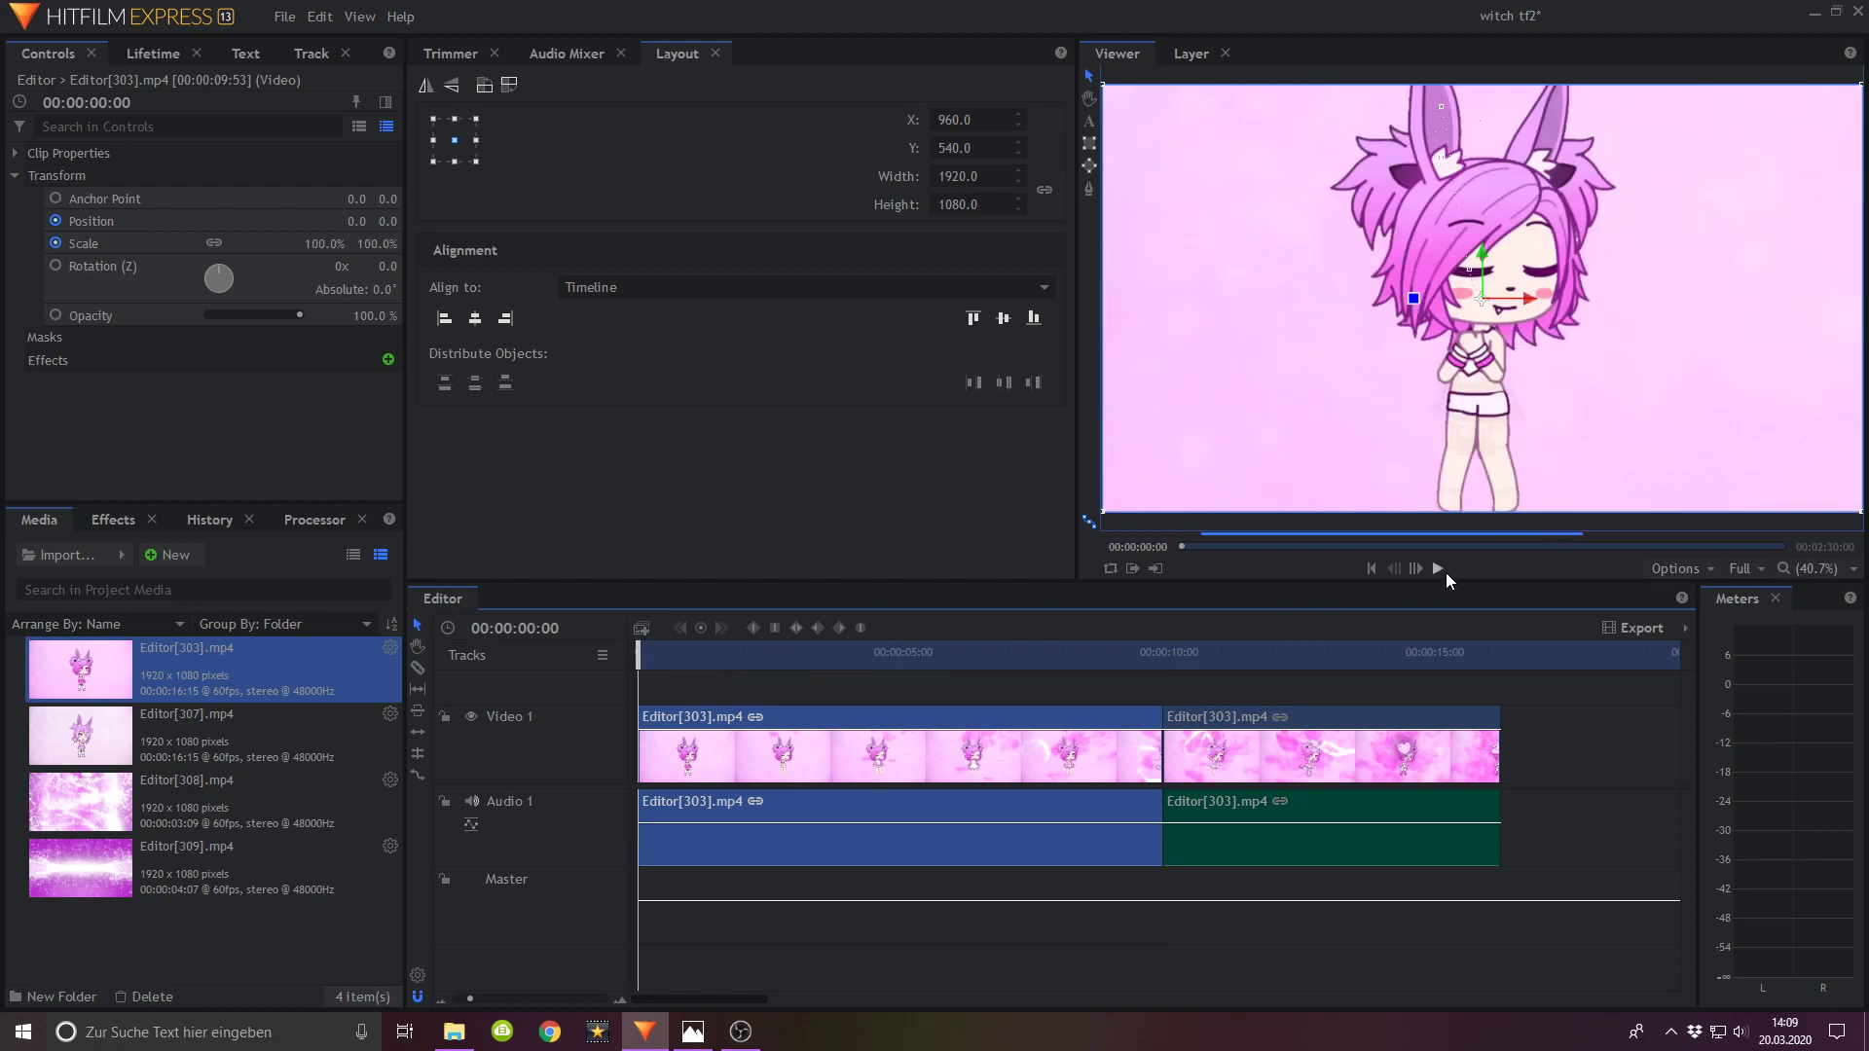
{"action": "left_click", "coordinate": [1439, 568]}
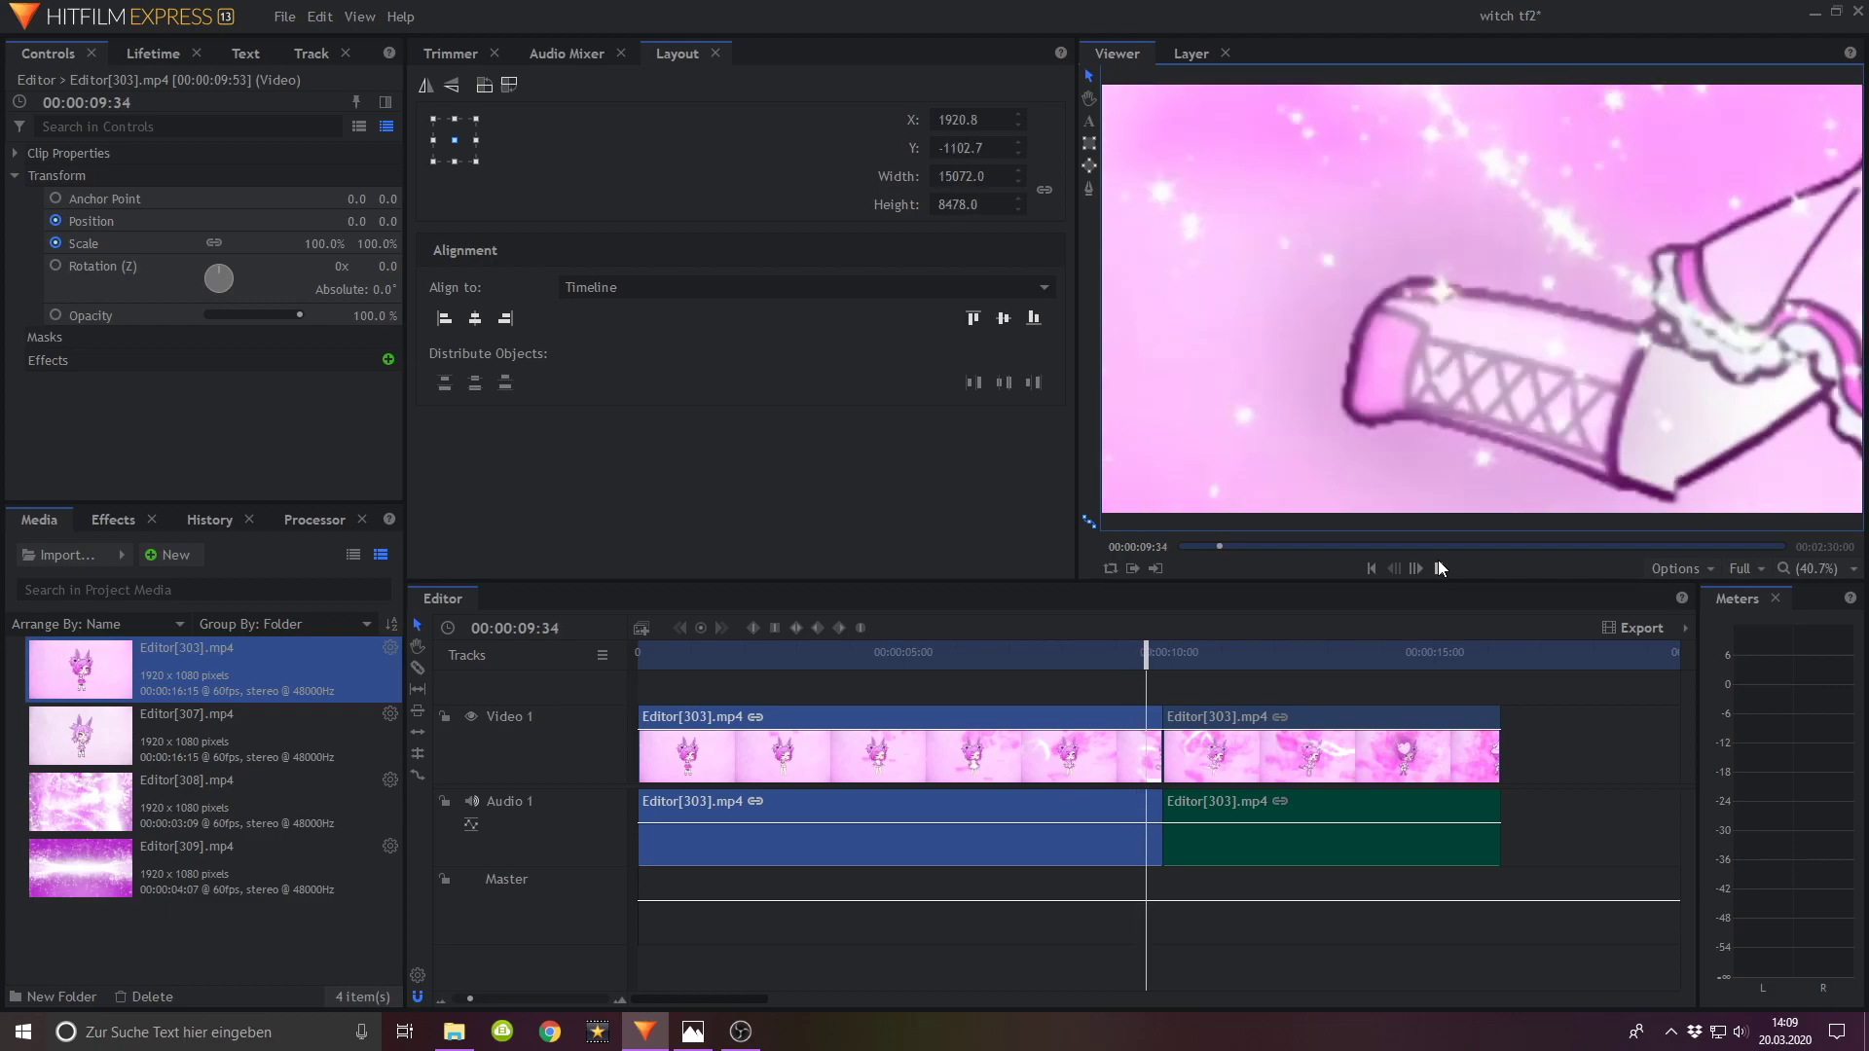
{"action": "left_click", "coordinate": [1438, 568]}
Step: Turn off scale and position keyframing on the second clip part at its first frame, 00:00:09:53
{"action": "left_click", "coordinate": [1183, 763]}
{"action": "left_click_drag", "start_coordinate": [1171, 653], "coordinate": [1163, 659]}
{"action": "left_click", "coordinate": [1395, 566]}
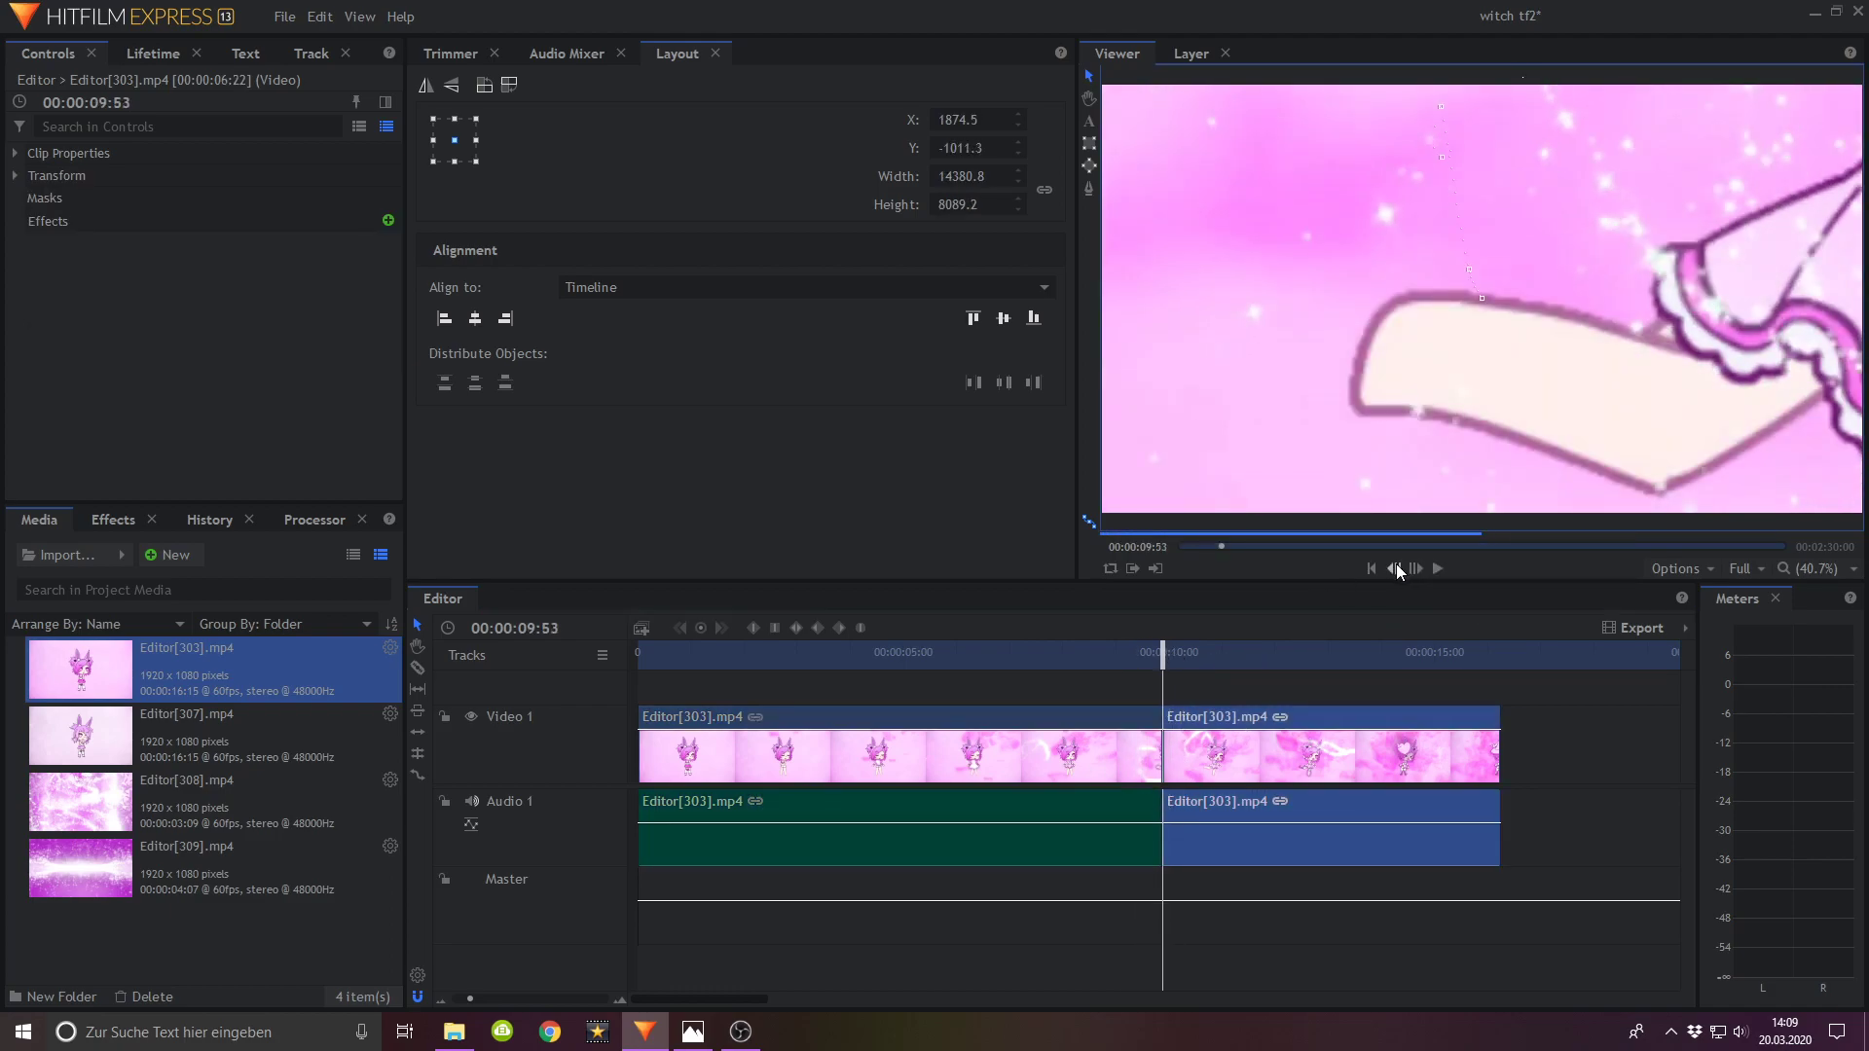
{"action": "left_click", "coordinate": [1396, 569]}
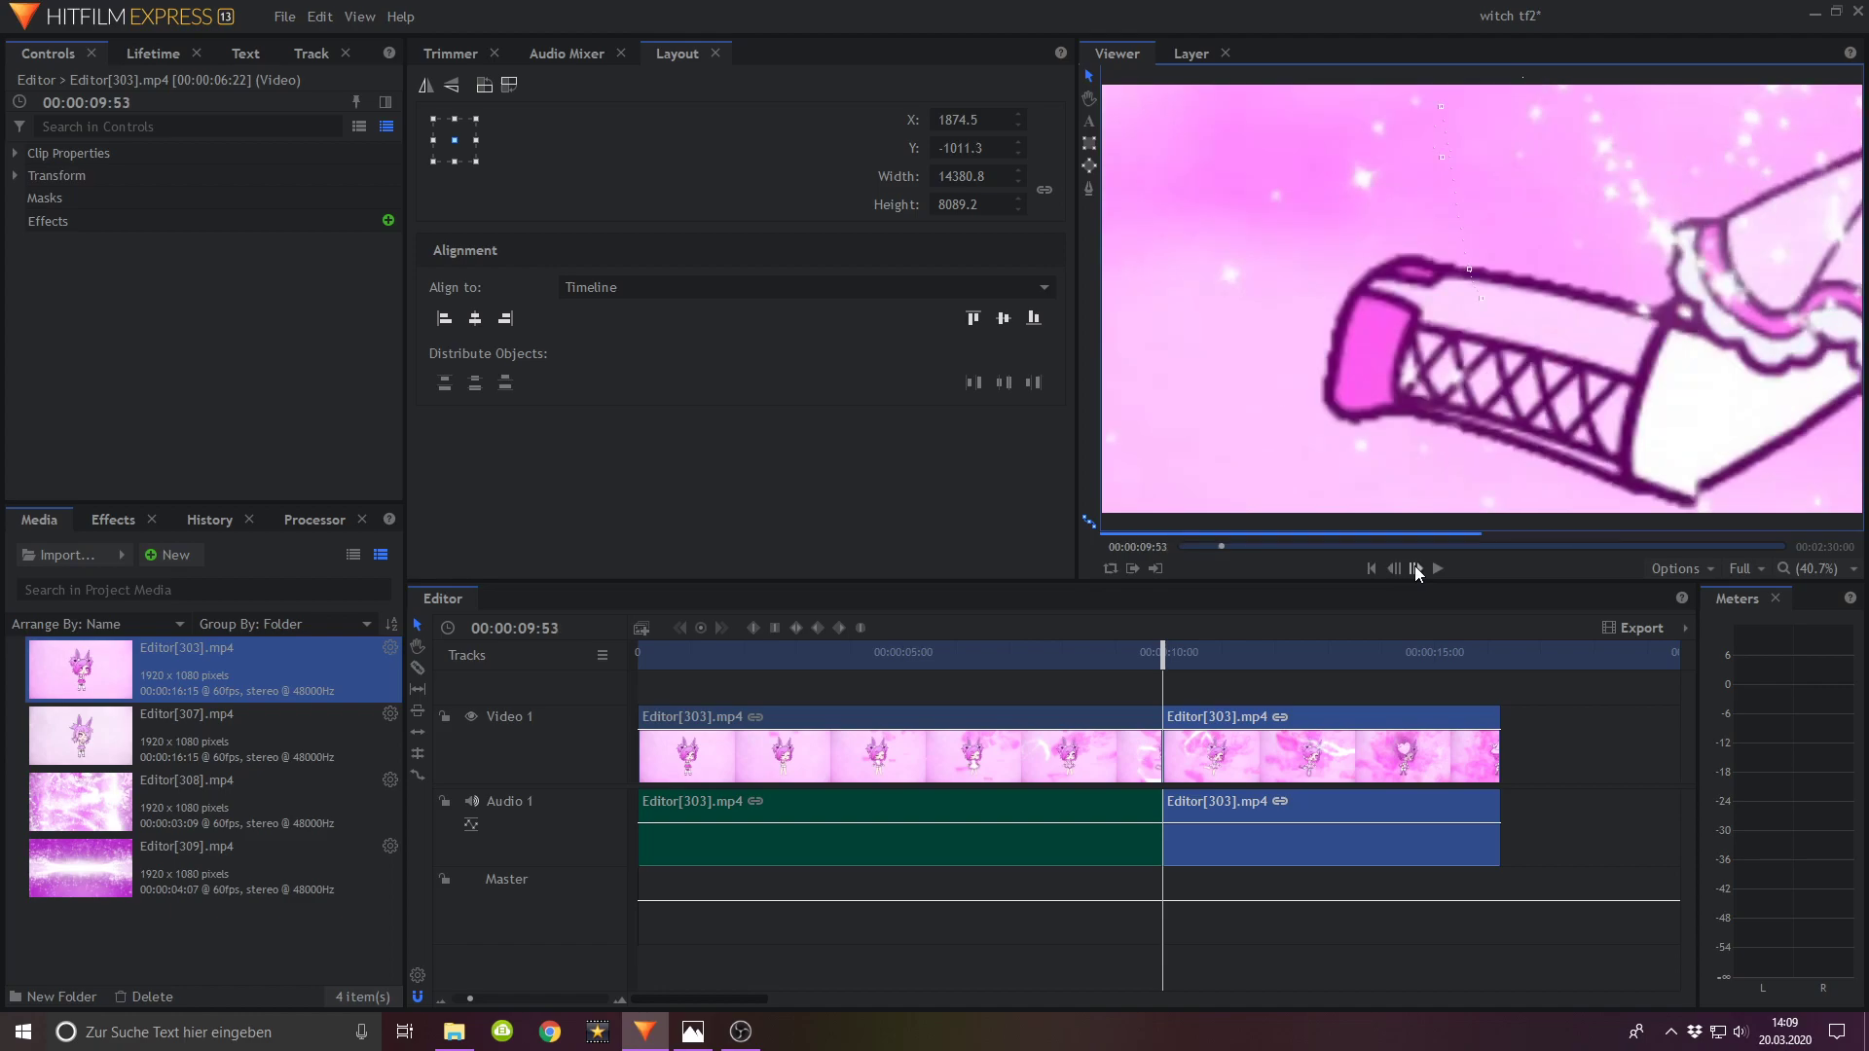
{"action": "left_click", "coordinate": [1415, 569]}
{"action": "left_click", "coordinate": [12, 175]}
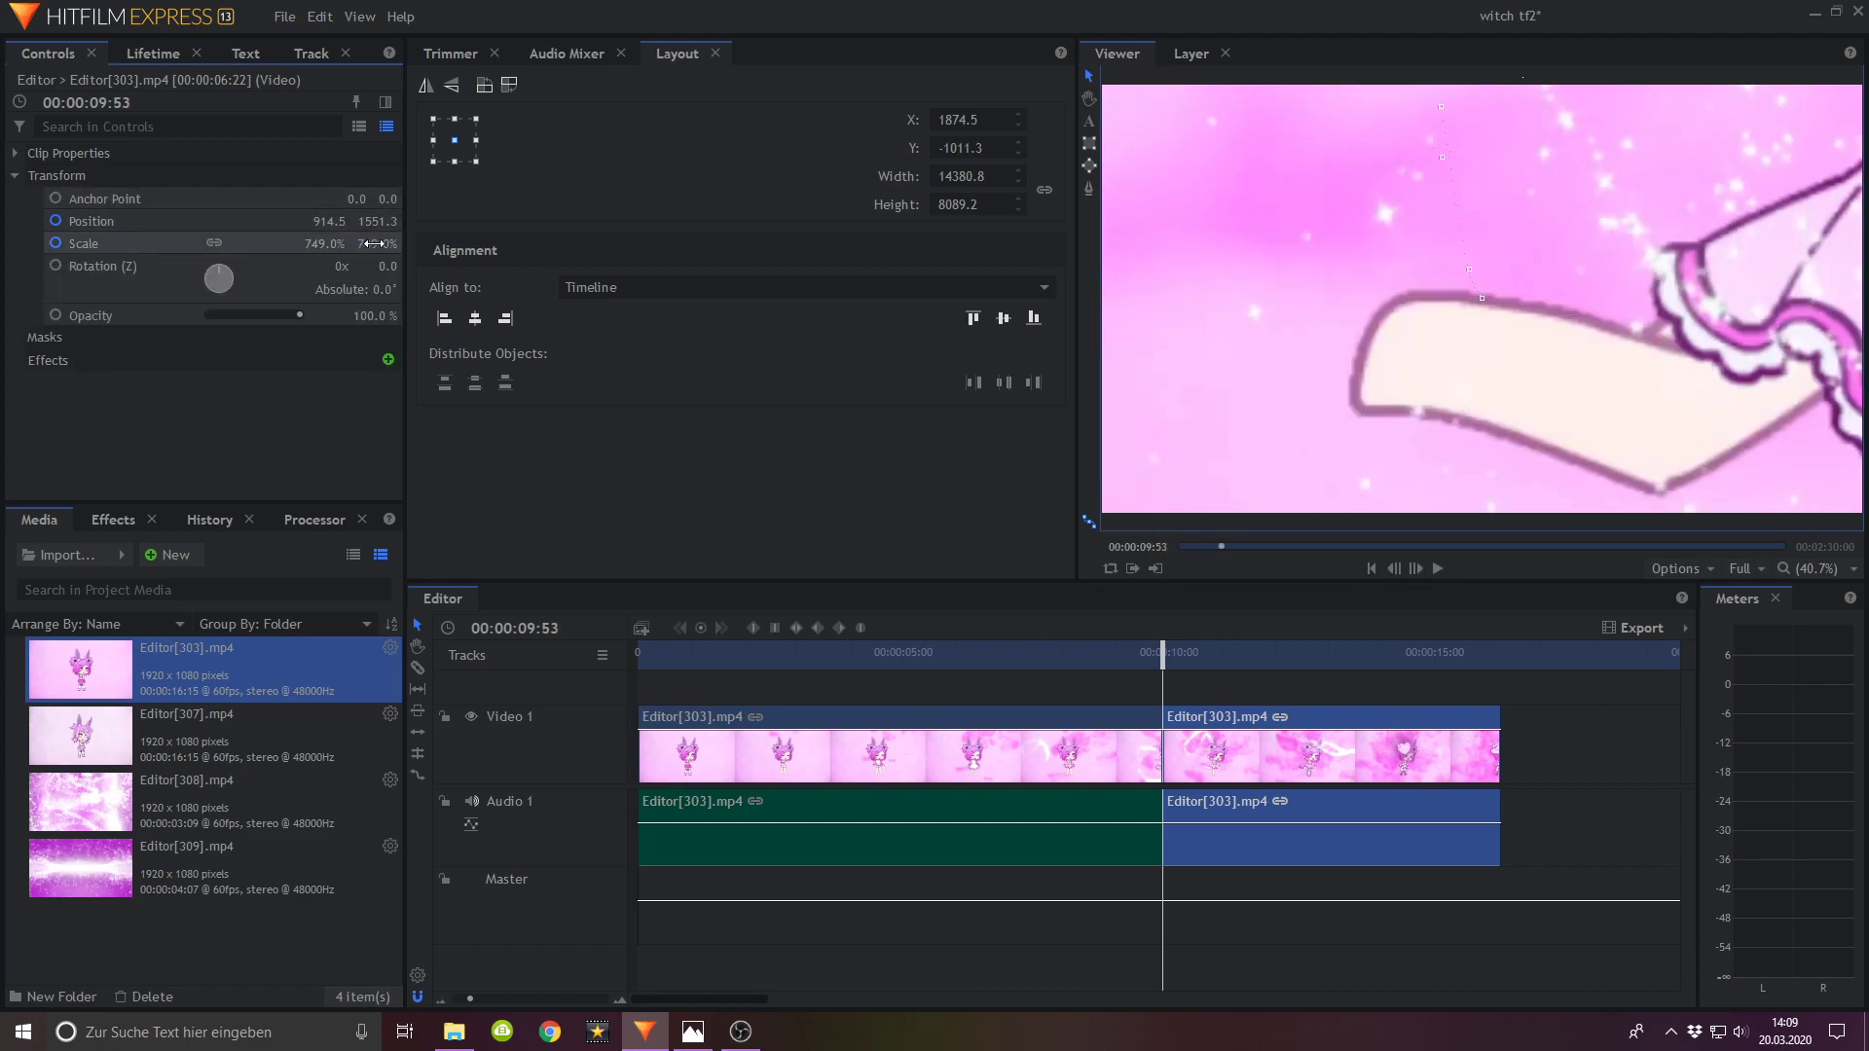
{"action": "left_click", "coordinate": [58, 242]}
{"action": "left_click", "coordinate": [59, 221]}
Step: Set the second clip part's scale to 563% and position to about -172.1, 1856.2, and re-enable keyframing for both
{"action": "left_click_drag", "start_coordinate": [373, 245], "coordinate": [243, 245]}
{"action": "left_click_drag", "start_coordinate": [1633, 343], "coordinate": [1329, 228]}
{"action": "left_click_drag", "start_coordinate": [324, 243], "coordinate": [273, 244]}
{"action": "left_click_drag", "start_coordinate": [1492, 347], "coordinate": [1531, 423]}
{"action": "left_click", "coordinate": [56, 243]}
{"action": "left_click", "coordinate": [56, 221]}
Step: At 00:00:10:59, keyframe a close-up of the standing leg with scale 798% and position about -344.2, 2800.3
{"action": "left_click_drag", "start_coordinate": [1166, 646], "coordinate": [1222, 659]}
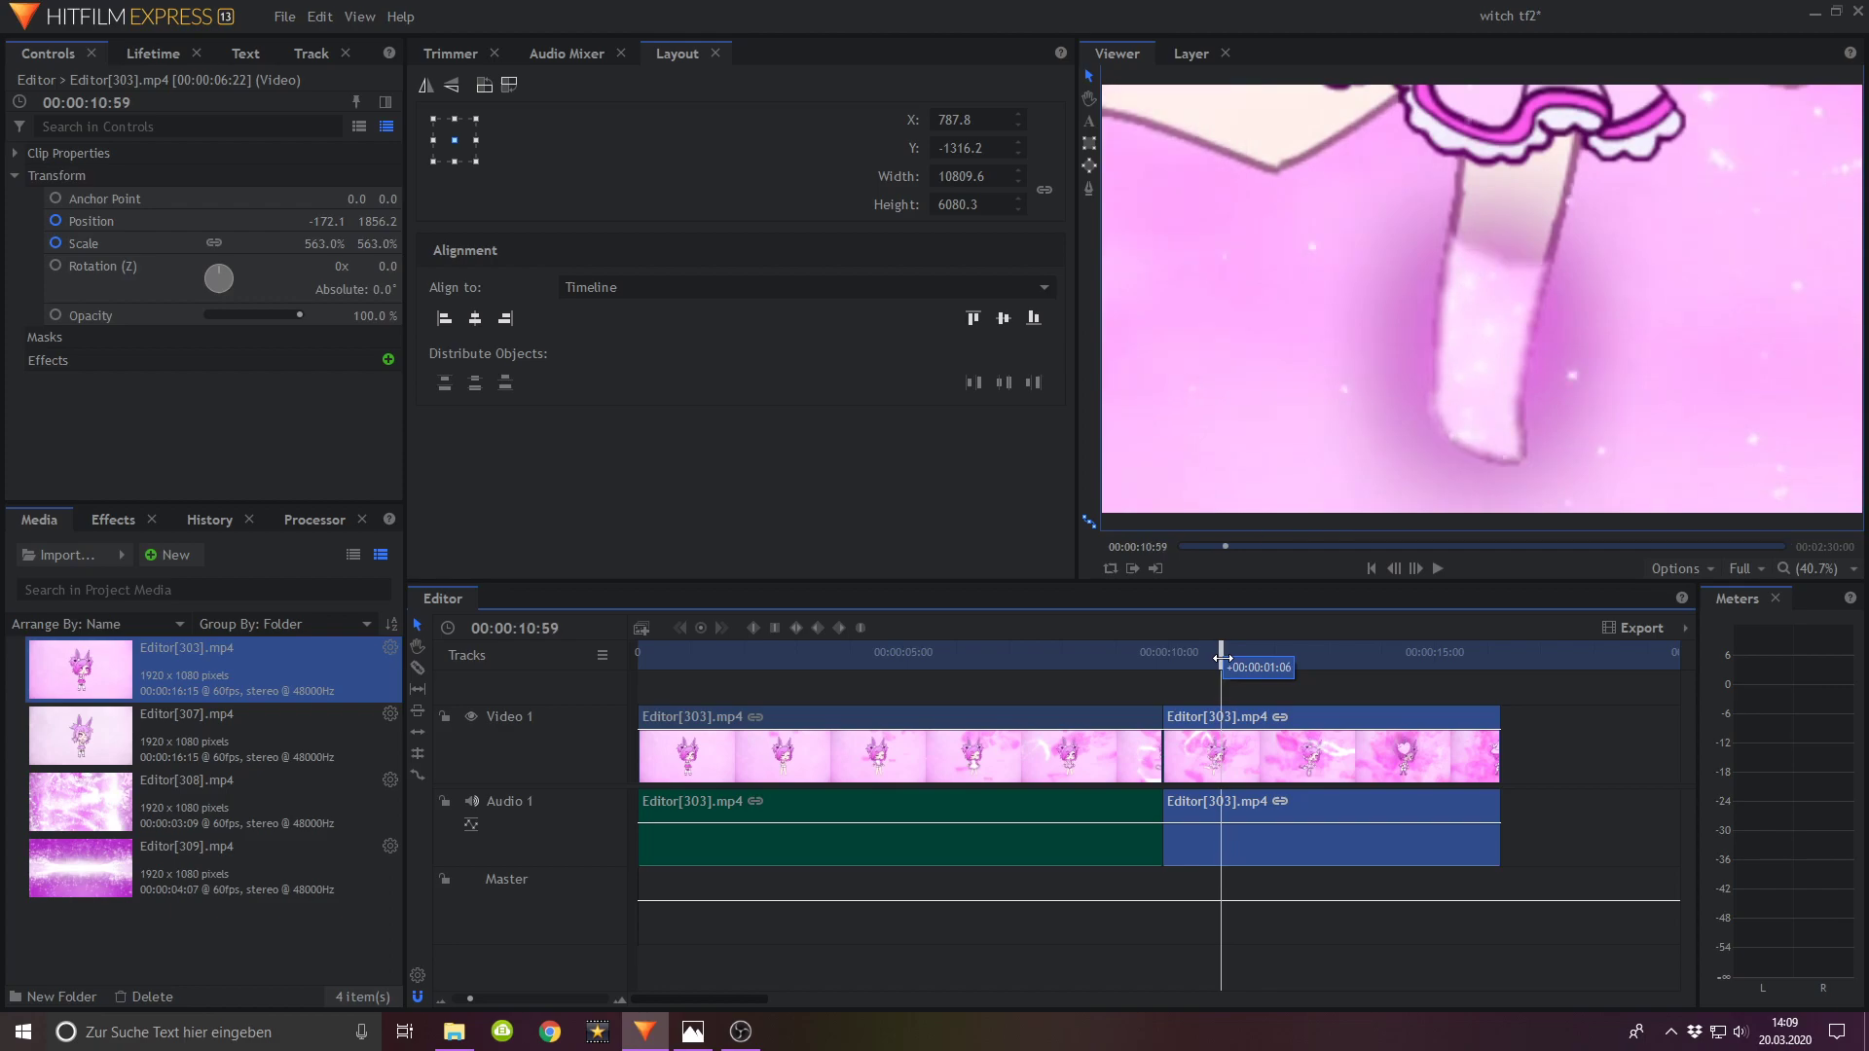
{"action": "left_click_drag", "start_coordinate": [382, 246], "coordinate": [387, 246]}
{"action": "left_click_drag", "start_coordinate": [324, 243], "coordinate": [356, 243]}
{"action": "left_click_drag", "start_coordinate": [1477, 360], "coordinate": [1447, 140]}
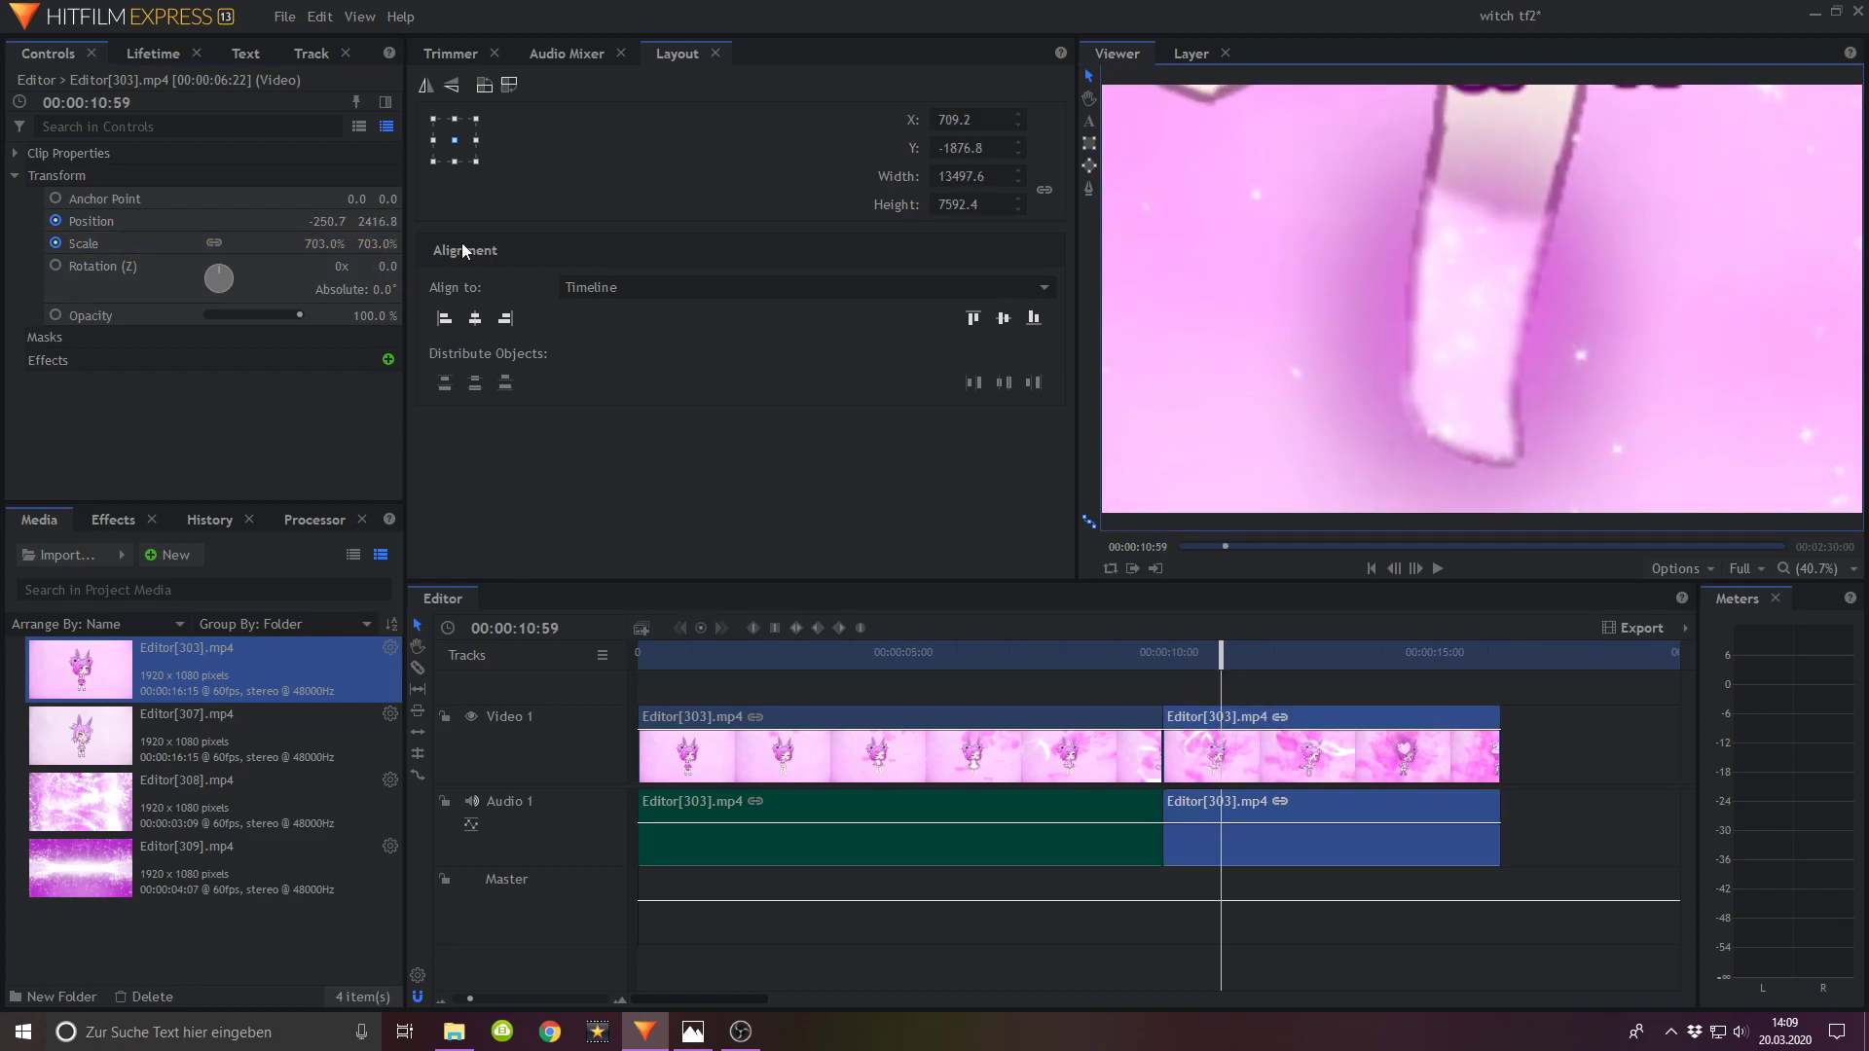
{"action": "left_click_drag", "start_coordinate": [324, 243], "coordinate": [379, 243]}
{"action": "left_click", "coordinate": [1270, 256]}
{"action": "left_click_drag", "start_coordinate": [1269, 255], "coordinate": [1246, 190]}
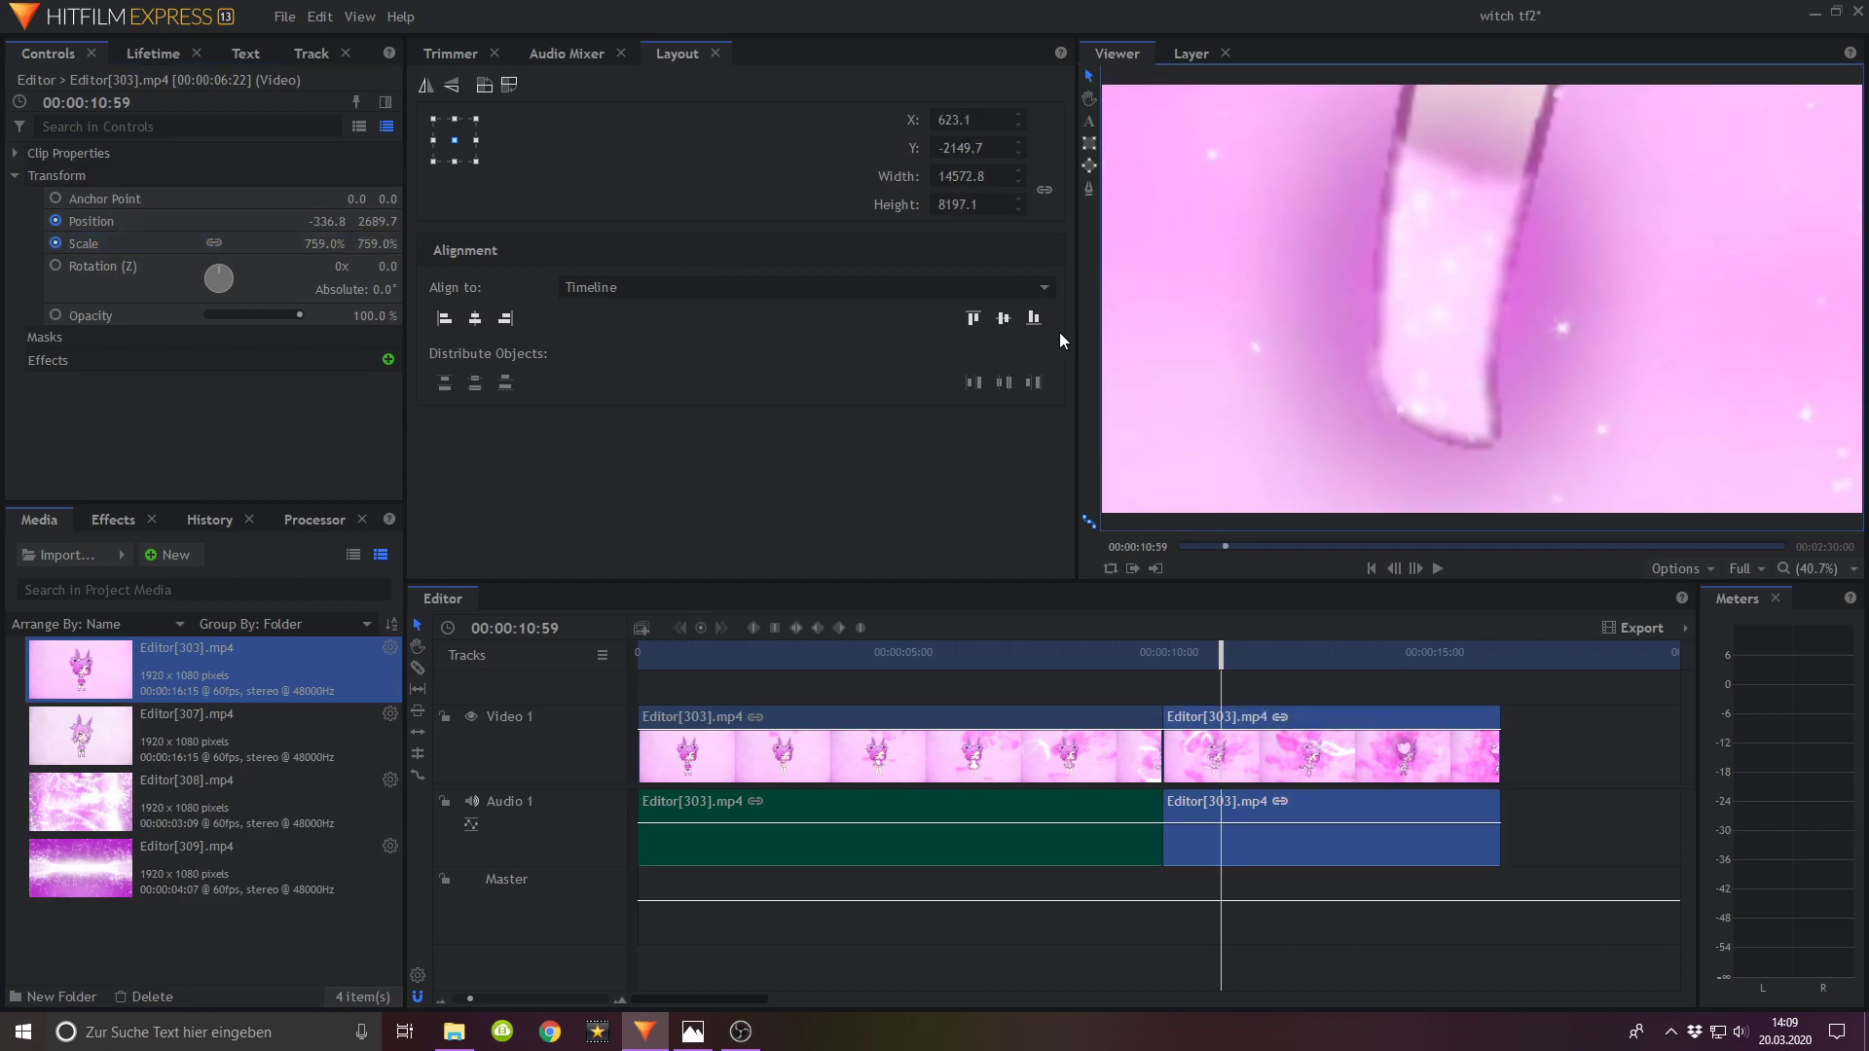
{"action": "left_click_drag", "start_coordinate": [376, 236], "coordinate": [416, 236]}
{"action": "left_click_drag", "start_coordinate": [1592, 271], "coordinate": [1581, 230]}
{"action": "left_click_drag", "start_coordinate": [1386, 469], "coordinate": [1389, 463]}
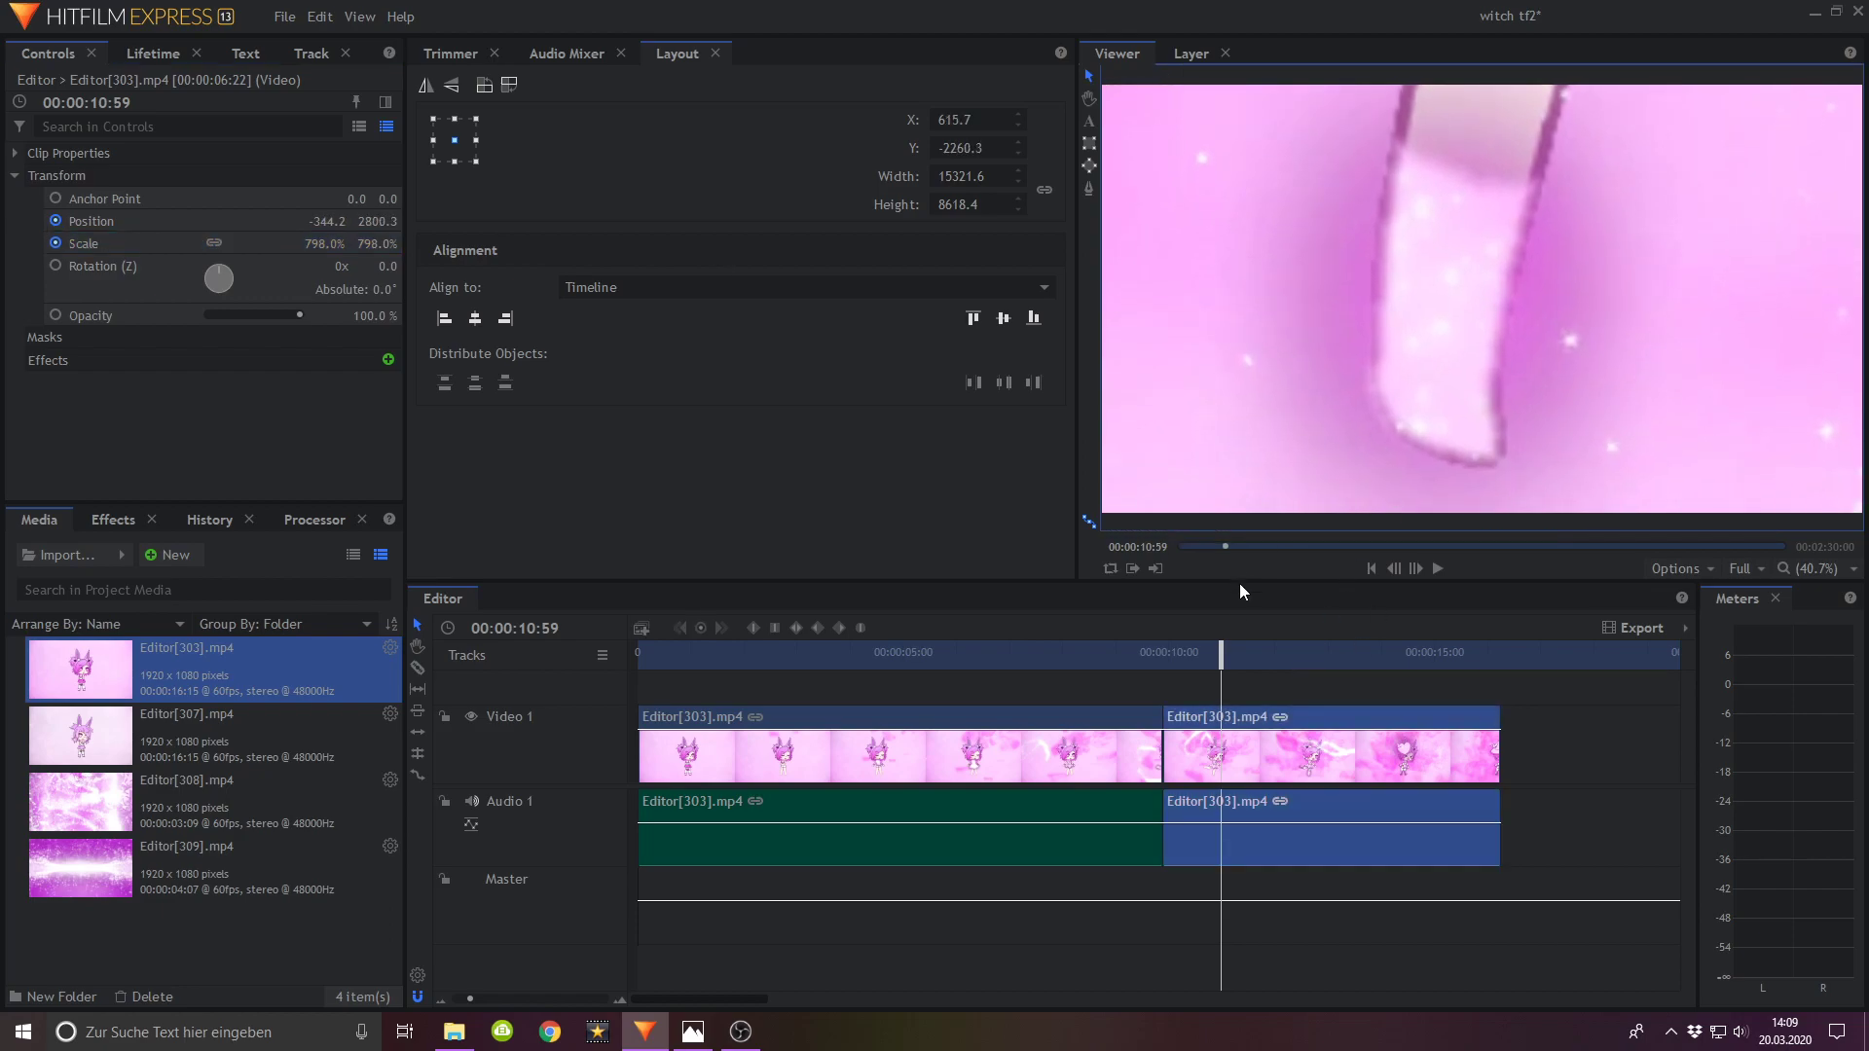
Step: At 00:00:12:09, keyframe the second clip part's scale at 930% and its position at about -351.5, 3284.6
{"action": "mouse_move", "coordinate": [1258, 653]}
{"action": "left_mouse_down"}
{"action": "mouse_move", "coordinate": [1308, 671]}
{"action": "mouse_move", "coordinate": [1281, 668]}
{"action": "left_mouse_up"}
{"action": "left_click_drag", "start_coordinate": [356, 247], "coordinate": [1368, 228]}
{"action": "left_click_drag", "start_coordinate": [371, 243], "coordinate": [1375, 260]}
Step: Apply the Fade to Color video transition to the cut between the two clip parts
{"action": "left_click", "coordinate": [113, 519]}
{"action": "scroll", "coordinate": [154, 843], "scroll_direction": "down", "scroll_amount": 3}
{"action": "scroll", "coordinate": [161, 944], "scroll_direction": "down", "scroll_amount": 2}
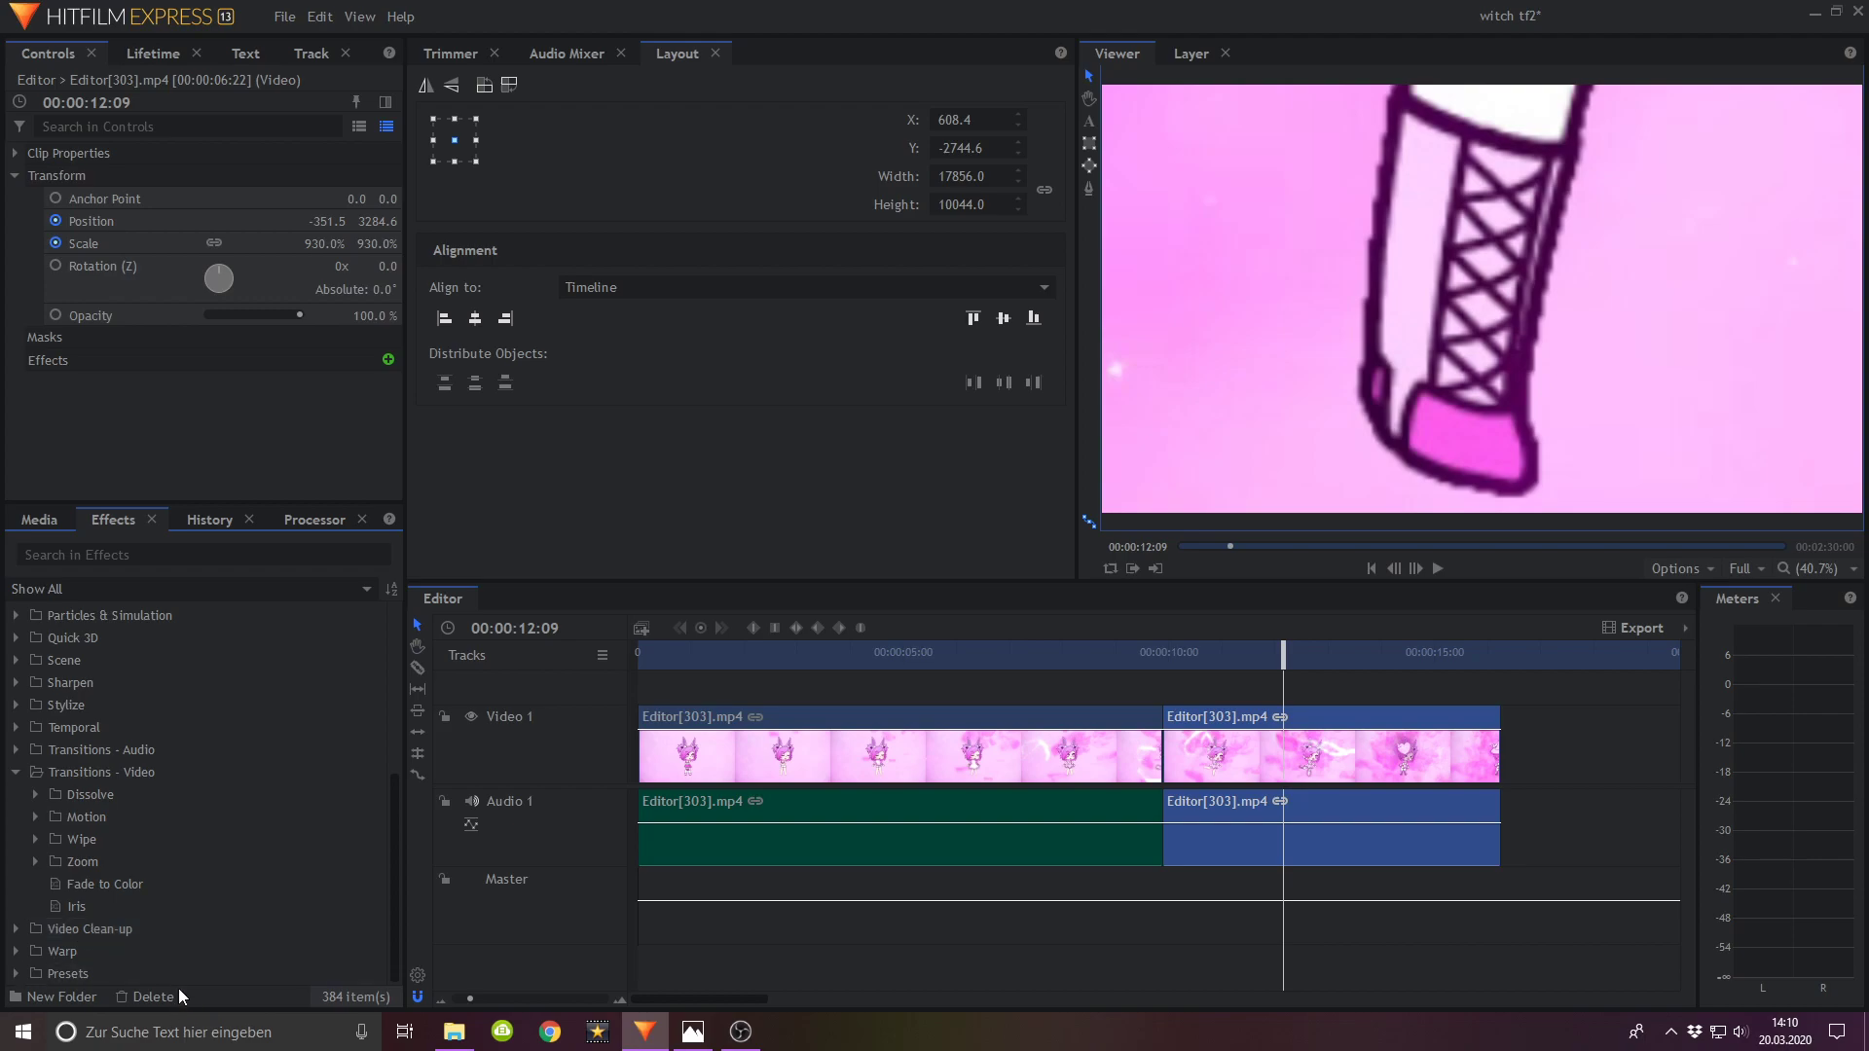
{"action": "left_click_drag", "start_coordinate": [72, 884], "coordinate": [1182, 713]}
Step: Set the Fade to Color transition's color to white (255, 255, 255) and save the project
{"action": "left_click", "coordinate": [370, 153]}
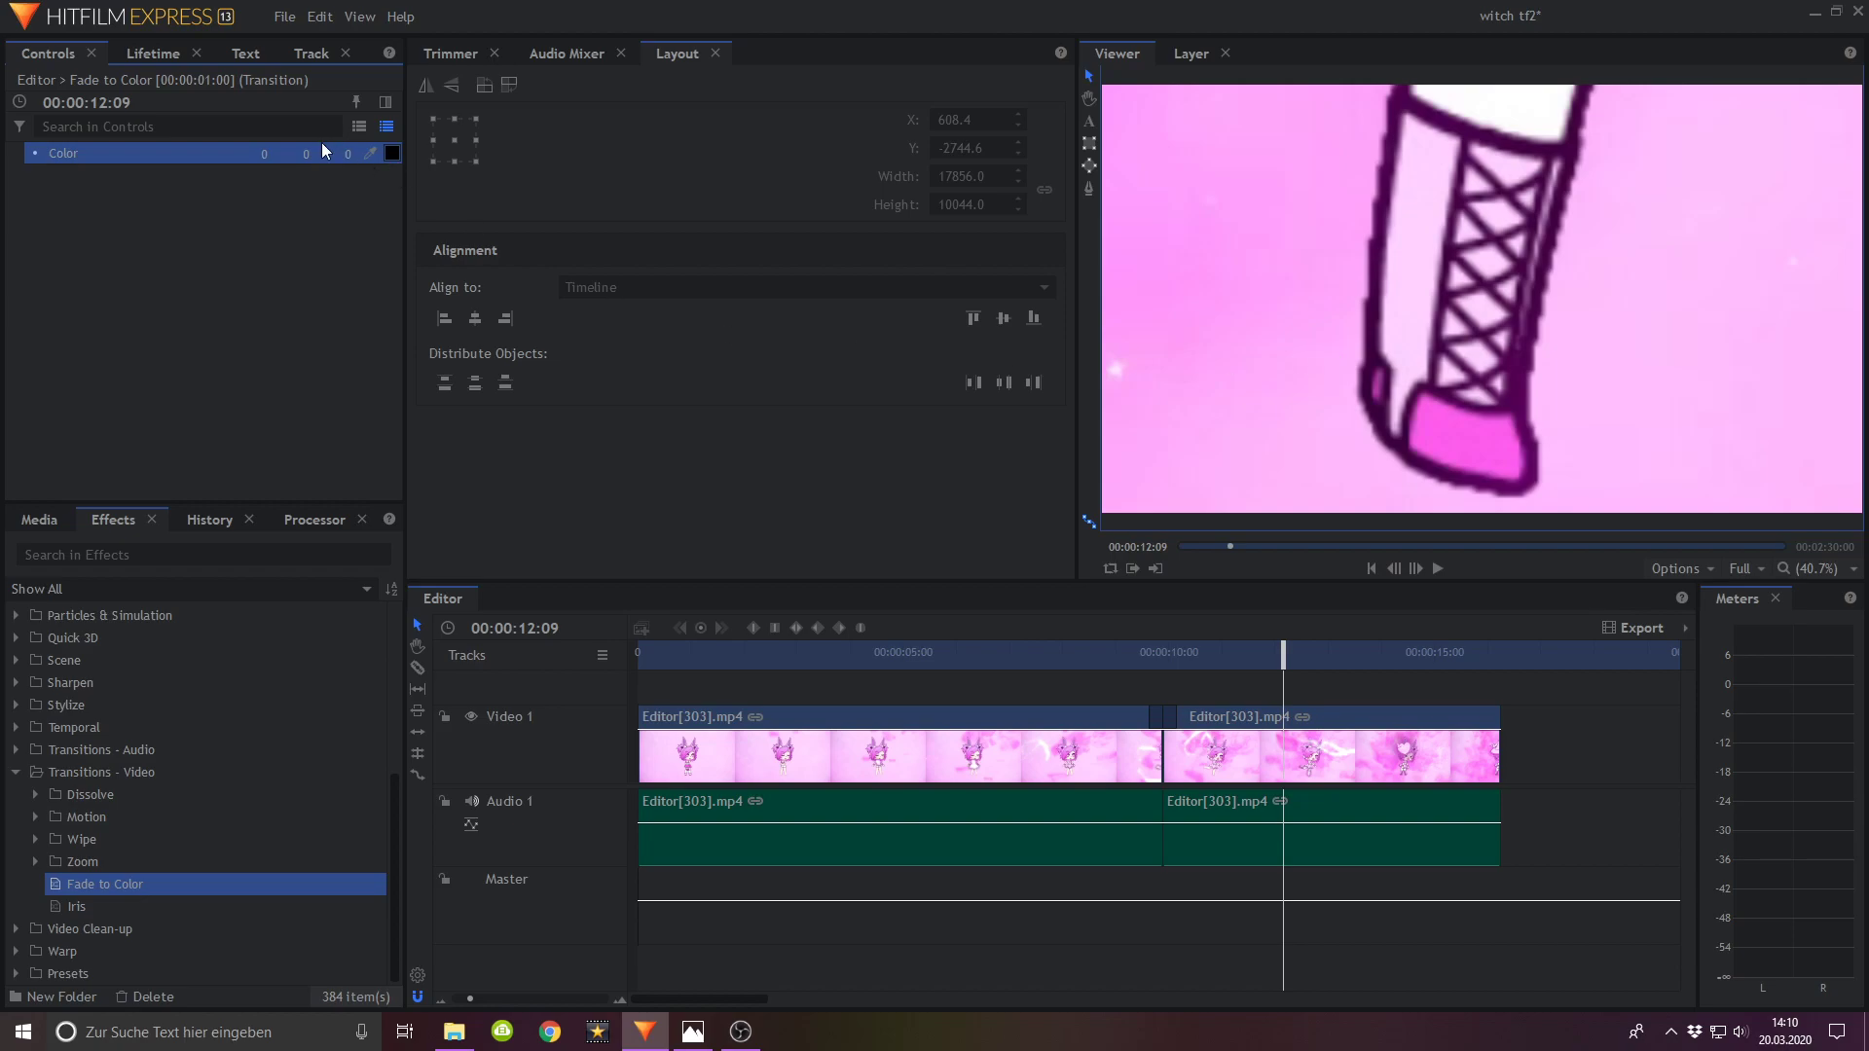
{"action": "left_click", "coordinate": [390, 155]}
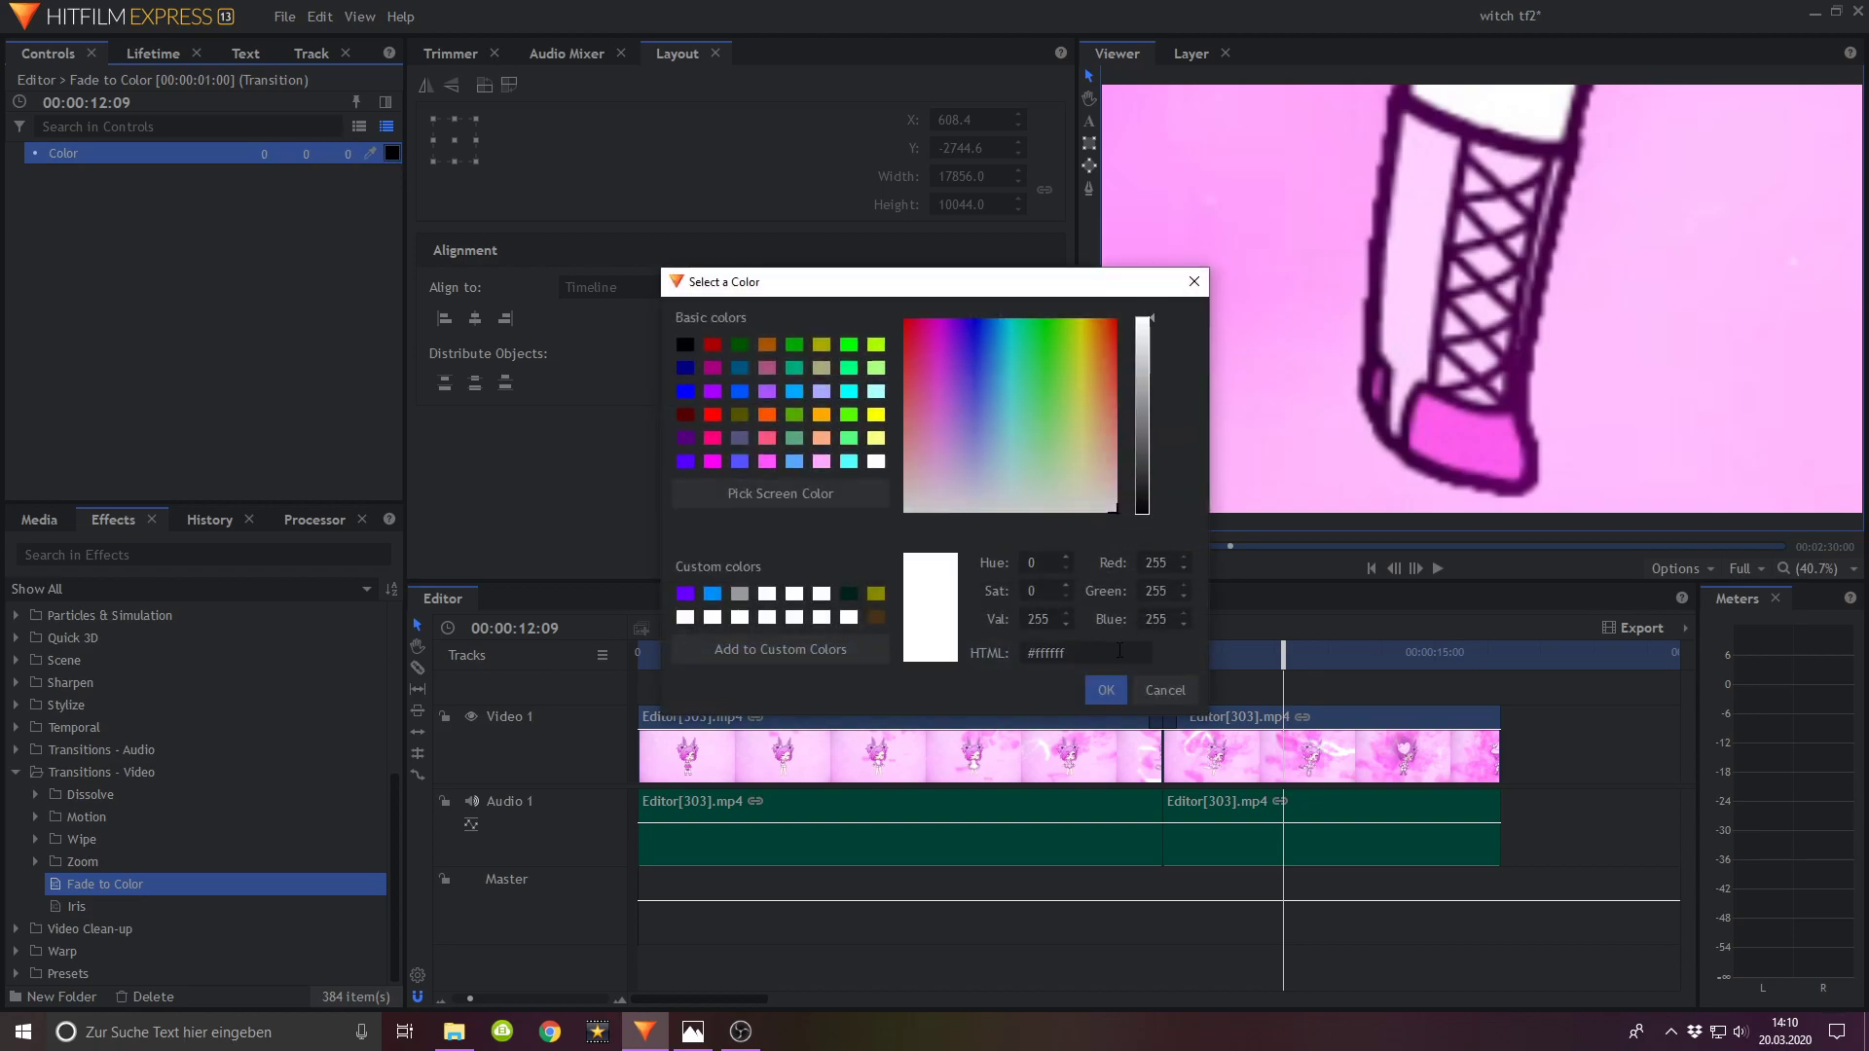
{"action": "left_click", "coordinate": [1106, 690]}
{"action": "left_click", "coordinate": [284, 16]}
{"action": "left_click", "coordinate": [292, 134]}
Step: Select the second clip part and move the playhead to 00:00:12:52
{"action": "left_click_drag", "start_coordinate": [1090, 661], "coordinate": [1307, 661]}
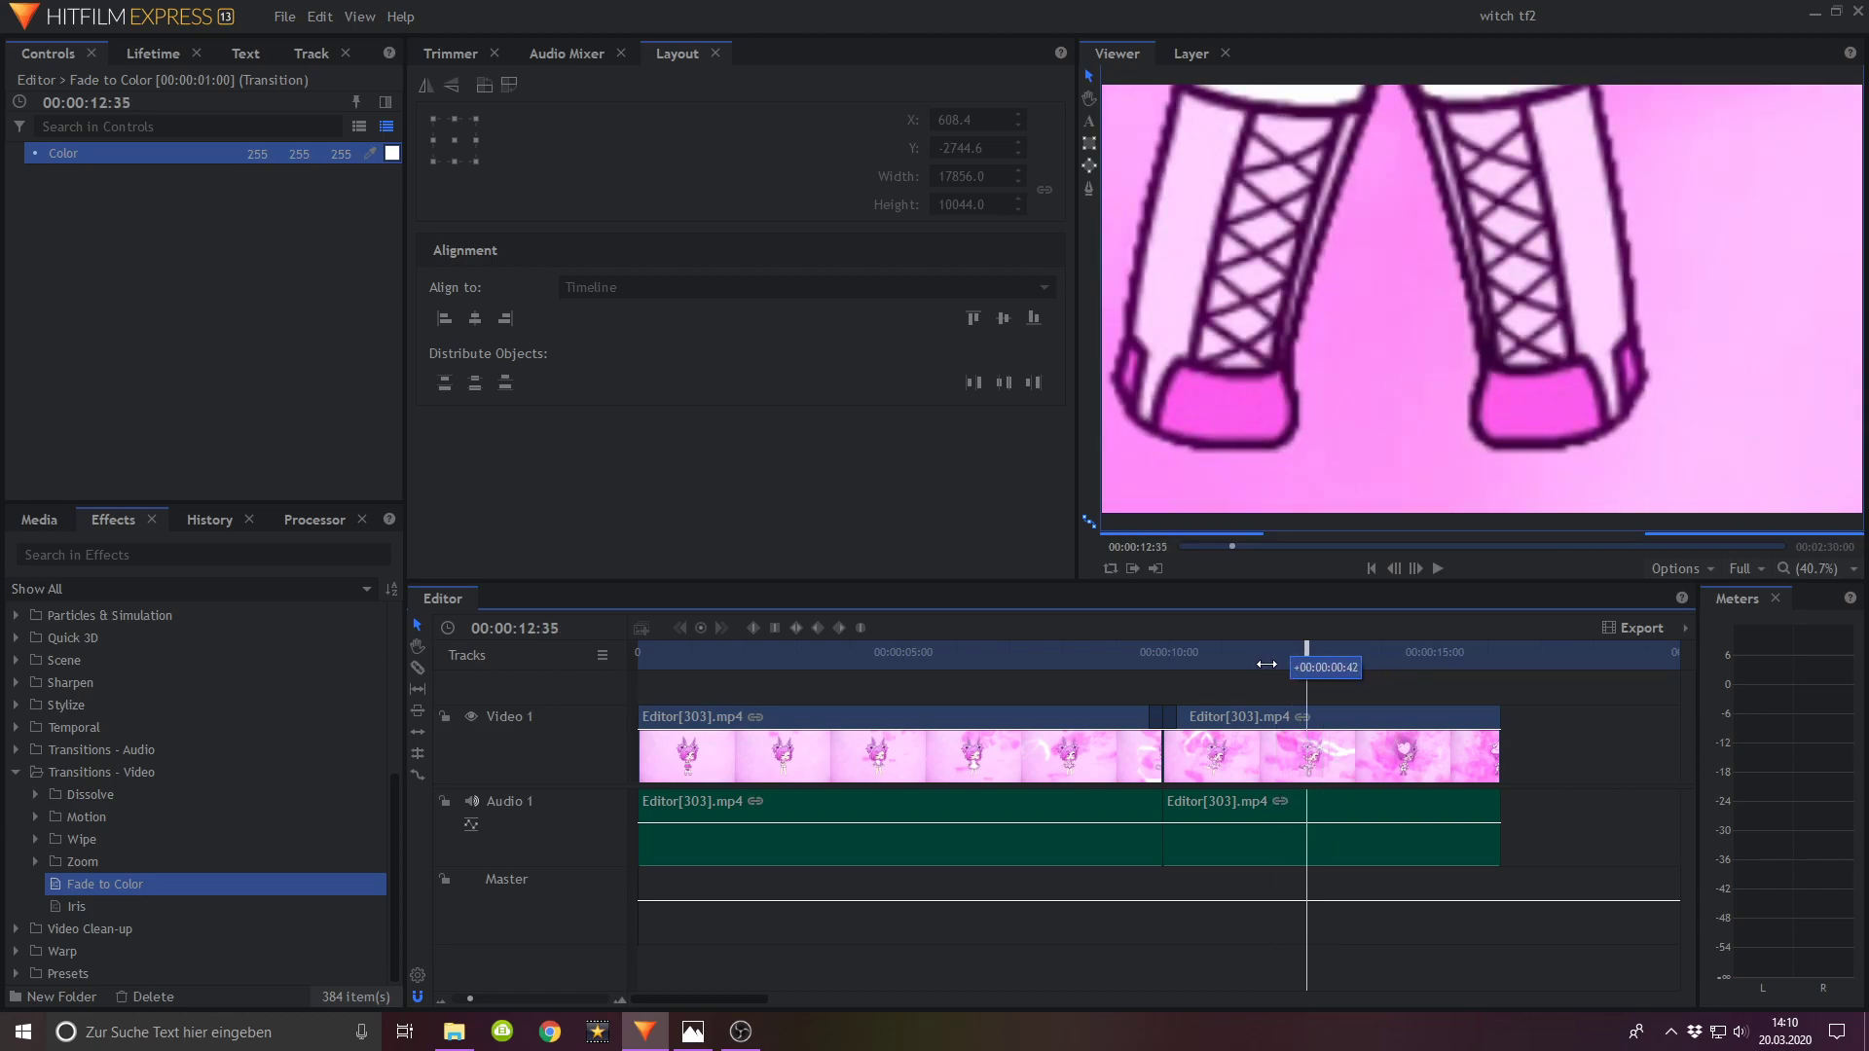
{"action": "left_click", "coordinate": [1267, 712]}
{"action": "left_click_drag", "start_coordinate": [1265, 665], "coordinate": [1312, 691]}
{"action": "left_click_drag", "start_coordinate": [380, 245], "coordinate": [178, 244]}
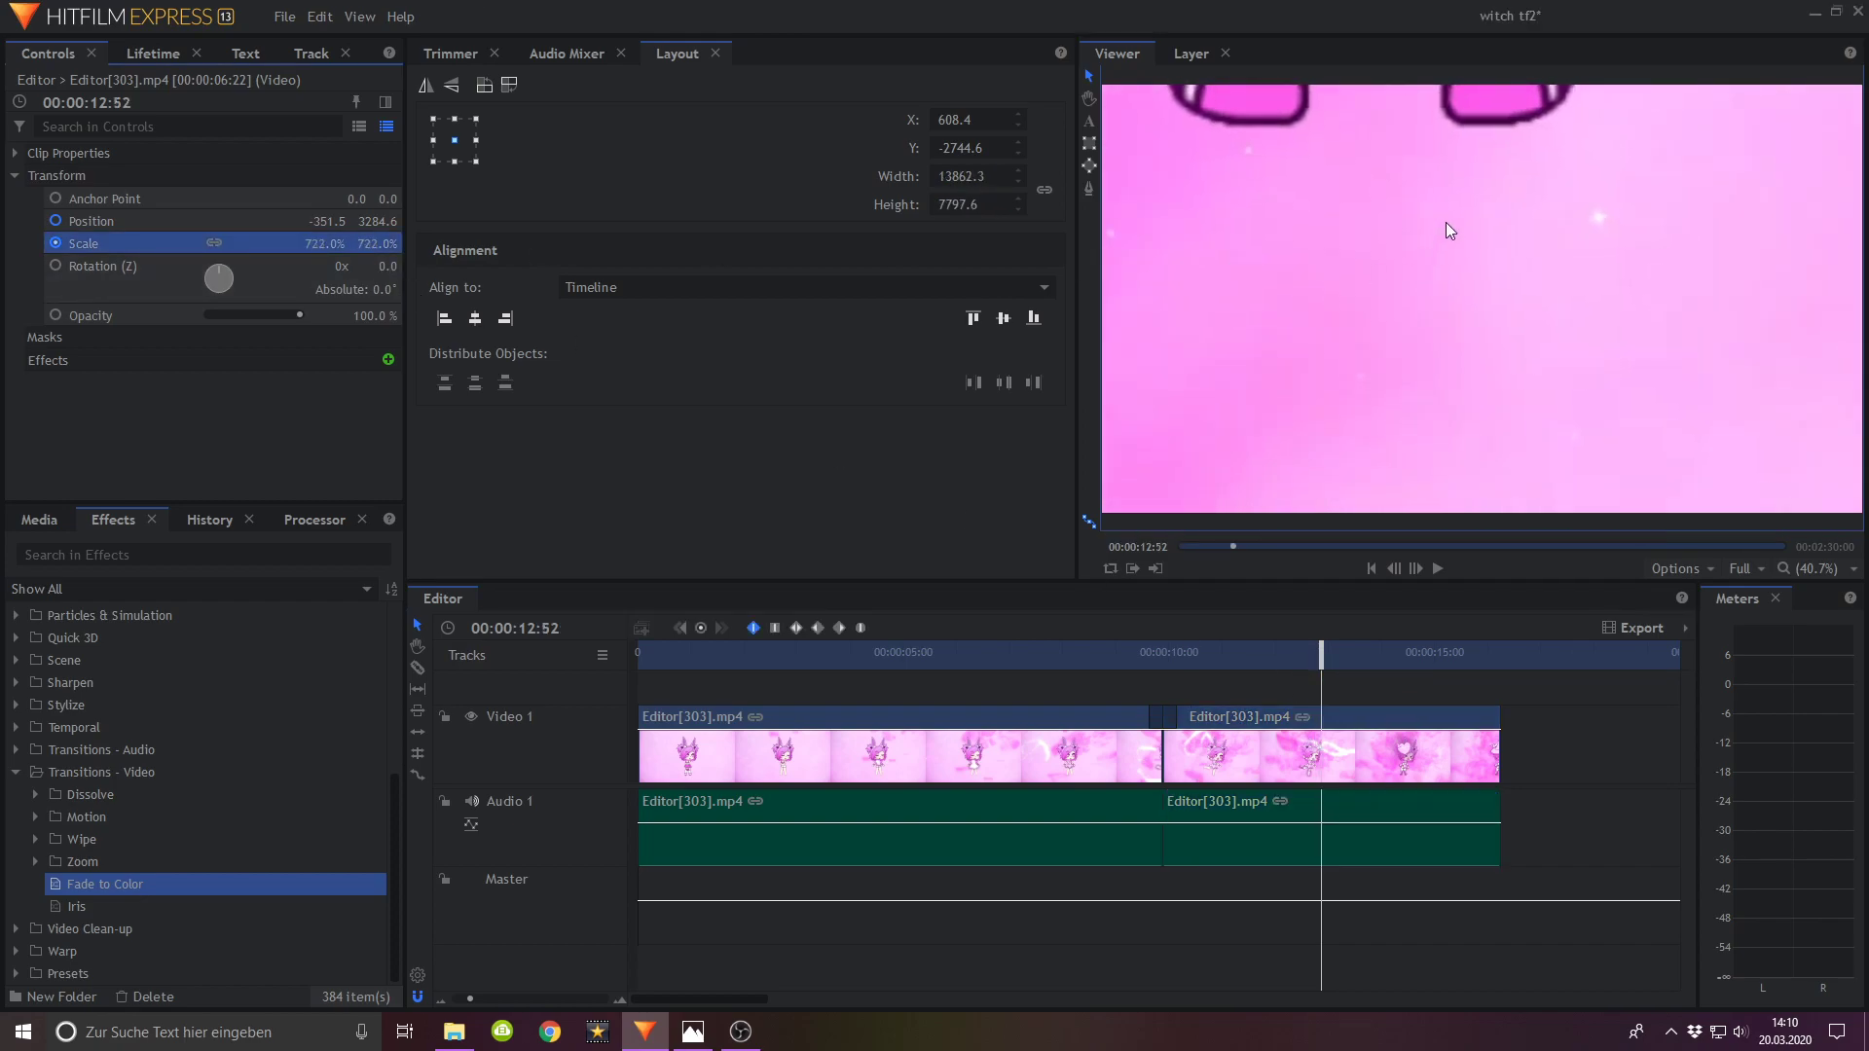
{"action": "left_click_drag", "start_coordinate": [1443, 226], "coordinate": [1515, 816]}
{"action": "left_click_drag", "start_coordinate": [1445, 503], "coordinate": [1458, 598]}
{"action": "left_click_drag", "start_coordinate": [1452, 156], "coordinate": [1464, 662]}
{"action": "left_click_drag", "start_coordinate": [1464, 379], "coordinate": [1456, 566]}
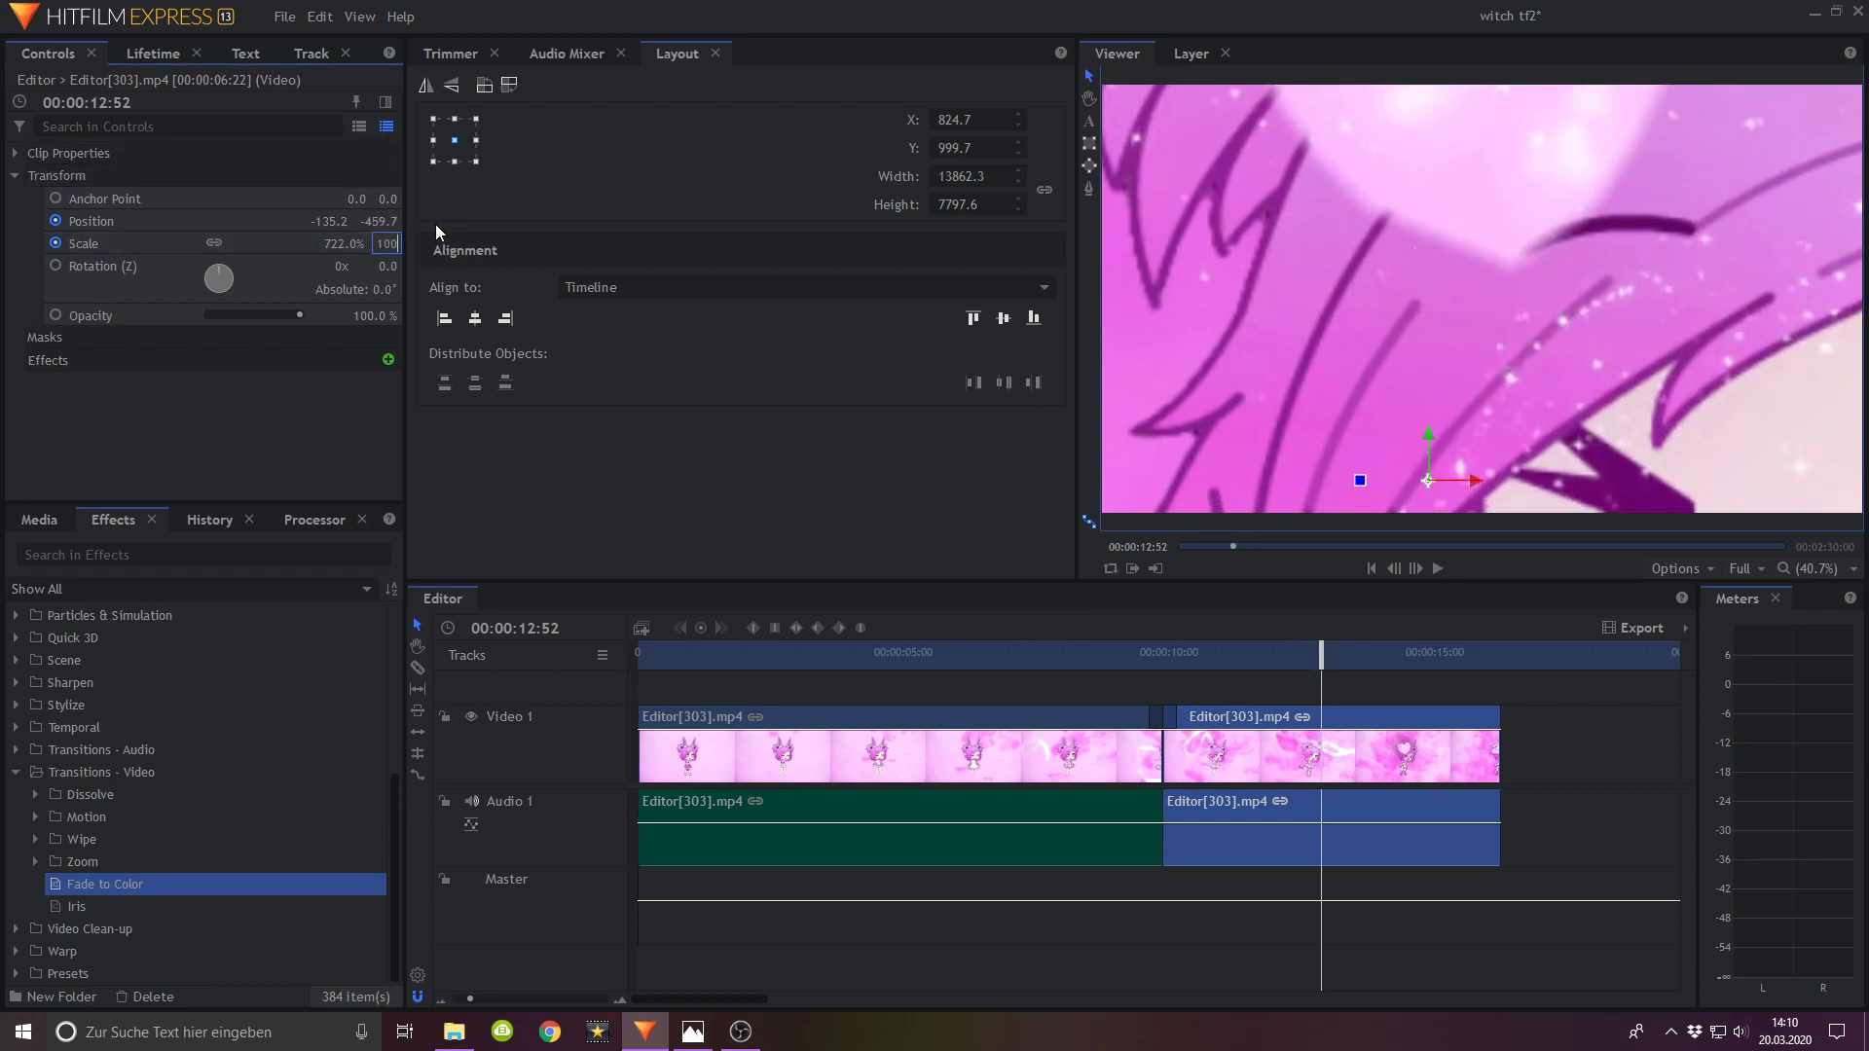
Step: Reset the second clip part to scale 100% and position 0, 0, and keyframe it at scale 172% and position about -100.8, 103.2
{"action": "left_click", "coordinate": [381, 222]}
{"action": "type", "text": "0"}
{"action": "left_click", "coordinate": [327, 221]}
{"action": "type", "text": "0"}
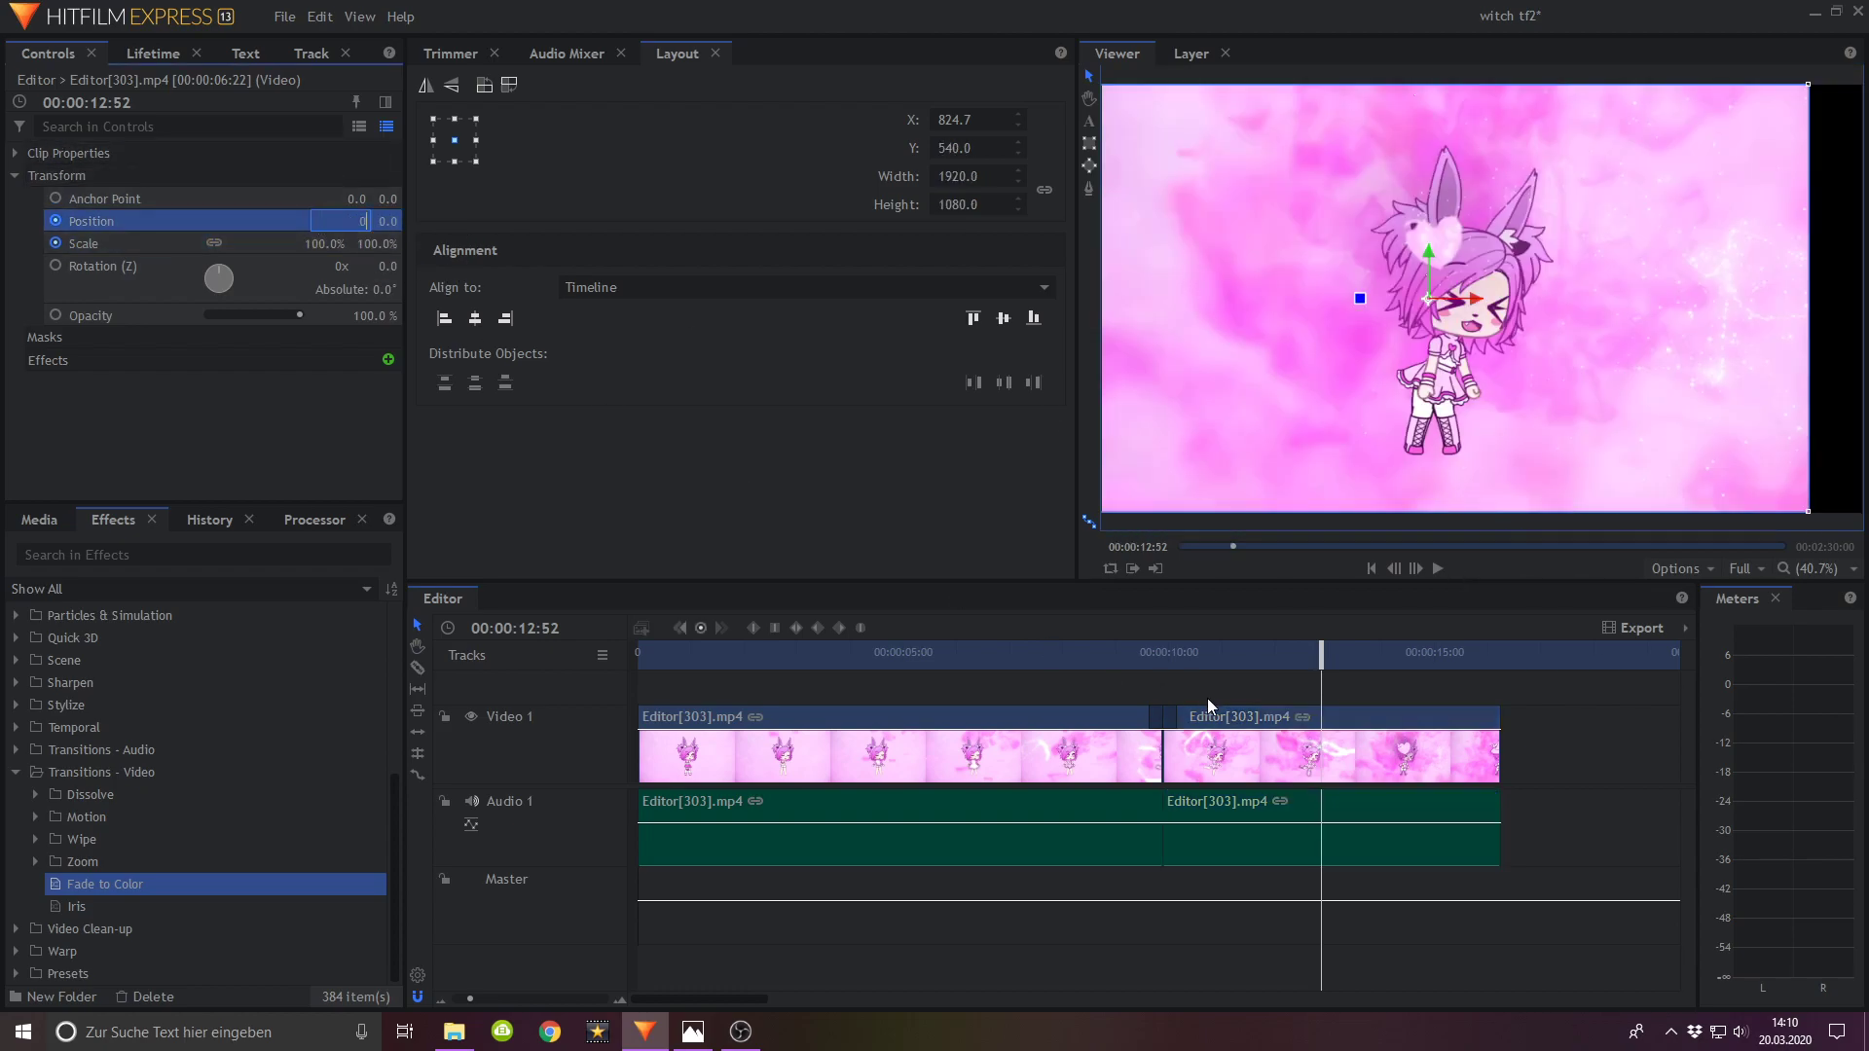
{"action": "left_click", "coordinate": [1341, 757]}
{"action": "left_click_drag", "start_coordinate": [374, 243], "coordinate": [724, 304]}
{"action": "left_click_drag", "start_coordinate": [1477, 417], "coordinate": [1439, 377]}
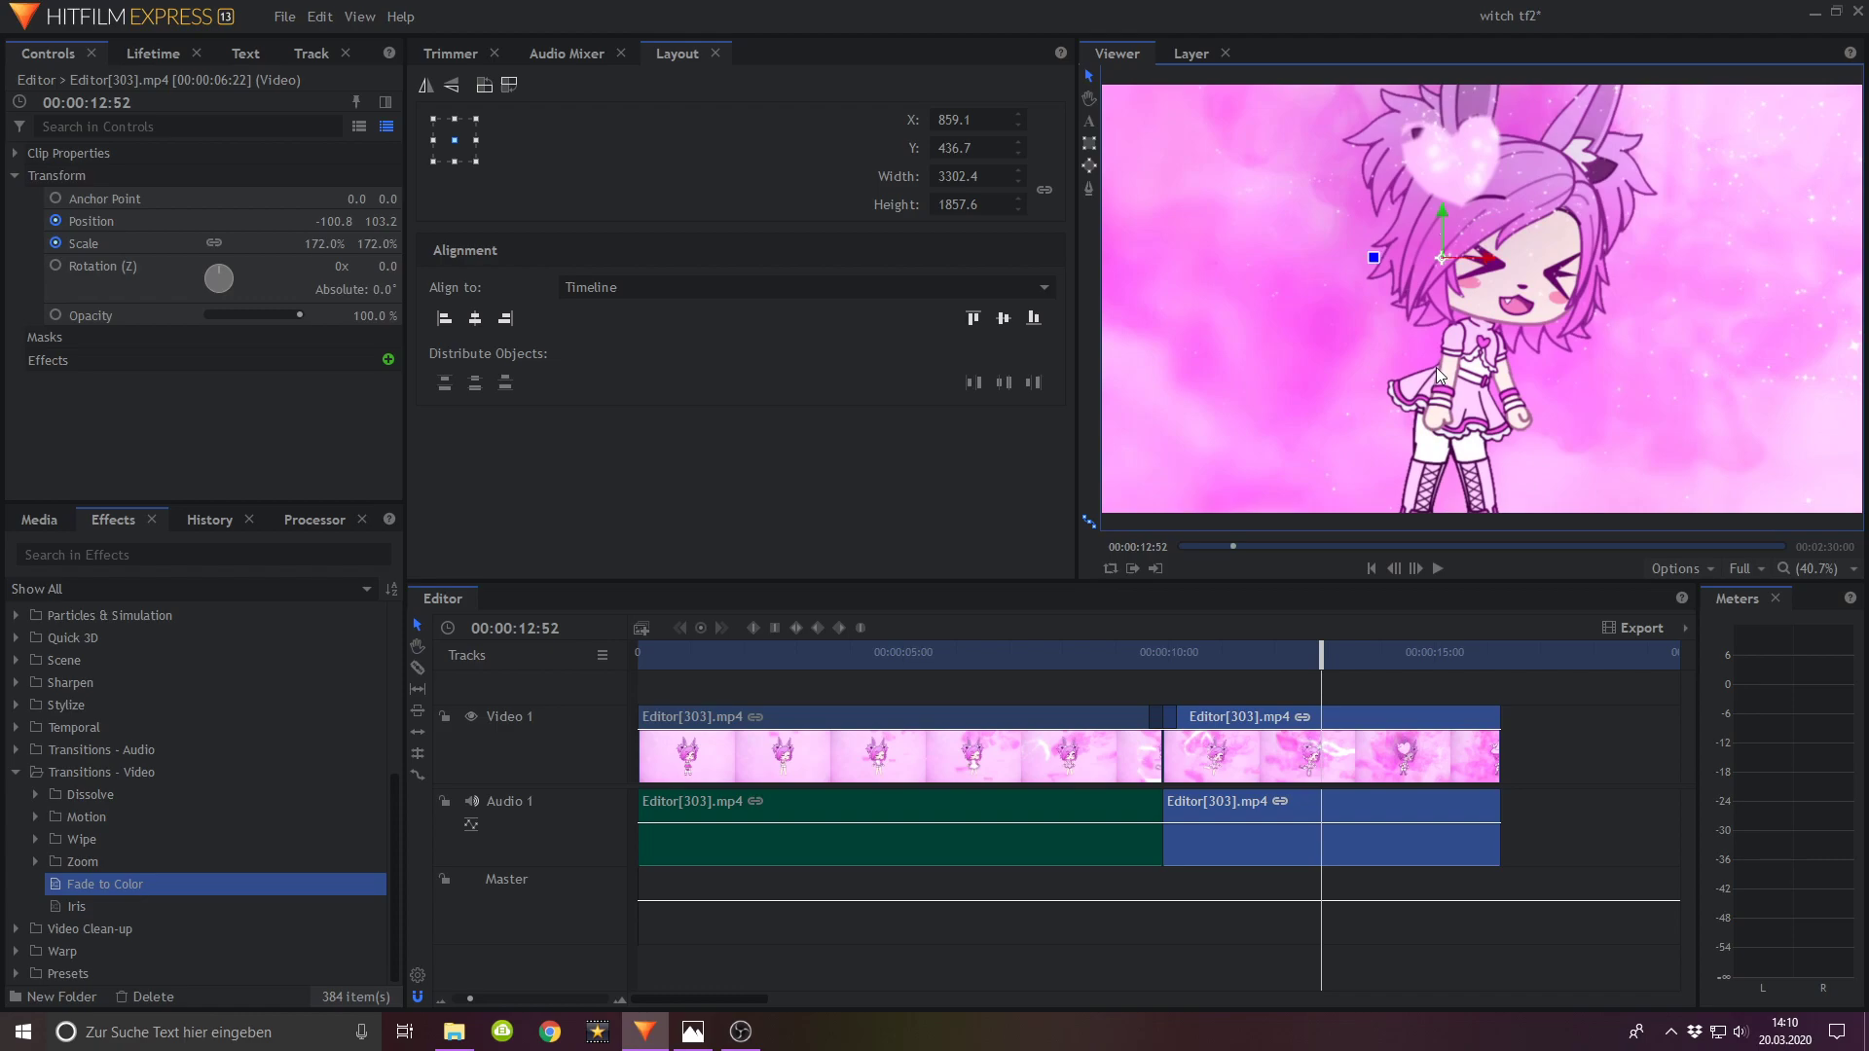
Step: Play back the second clip part from its start to check the zoom out from the leg
{"action": "left_click", "coordinate": [1158, 644]}
{"action": "left_click", "coordinate": [1438, 569]}
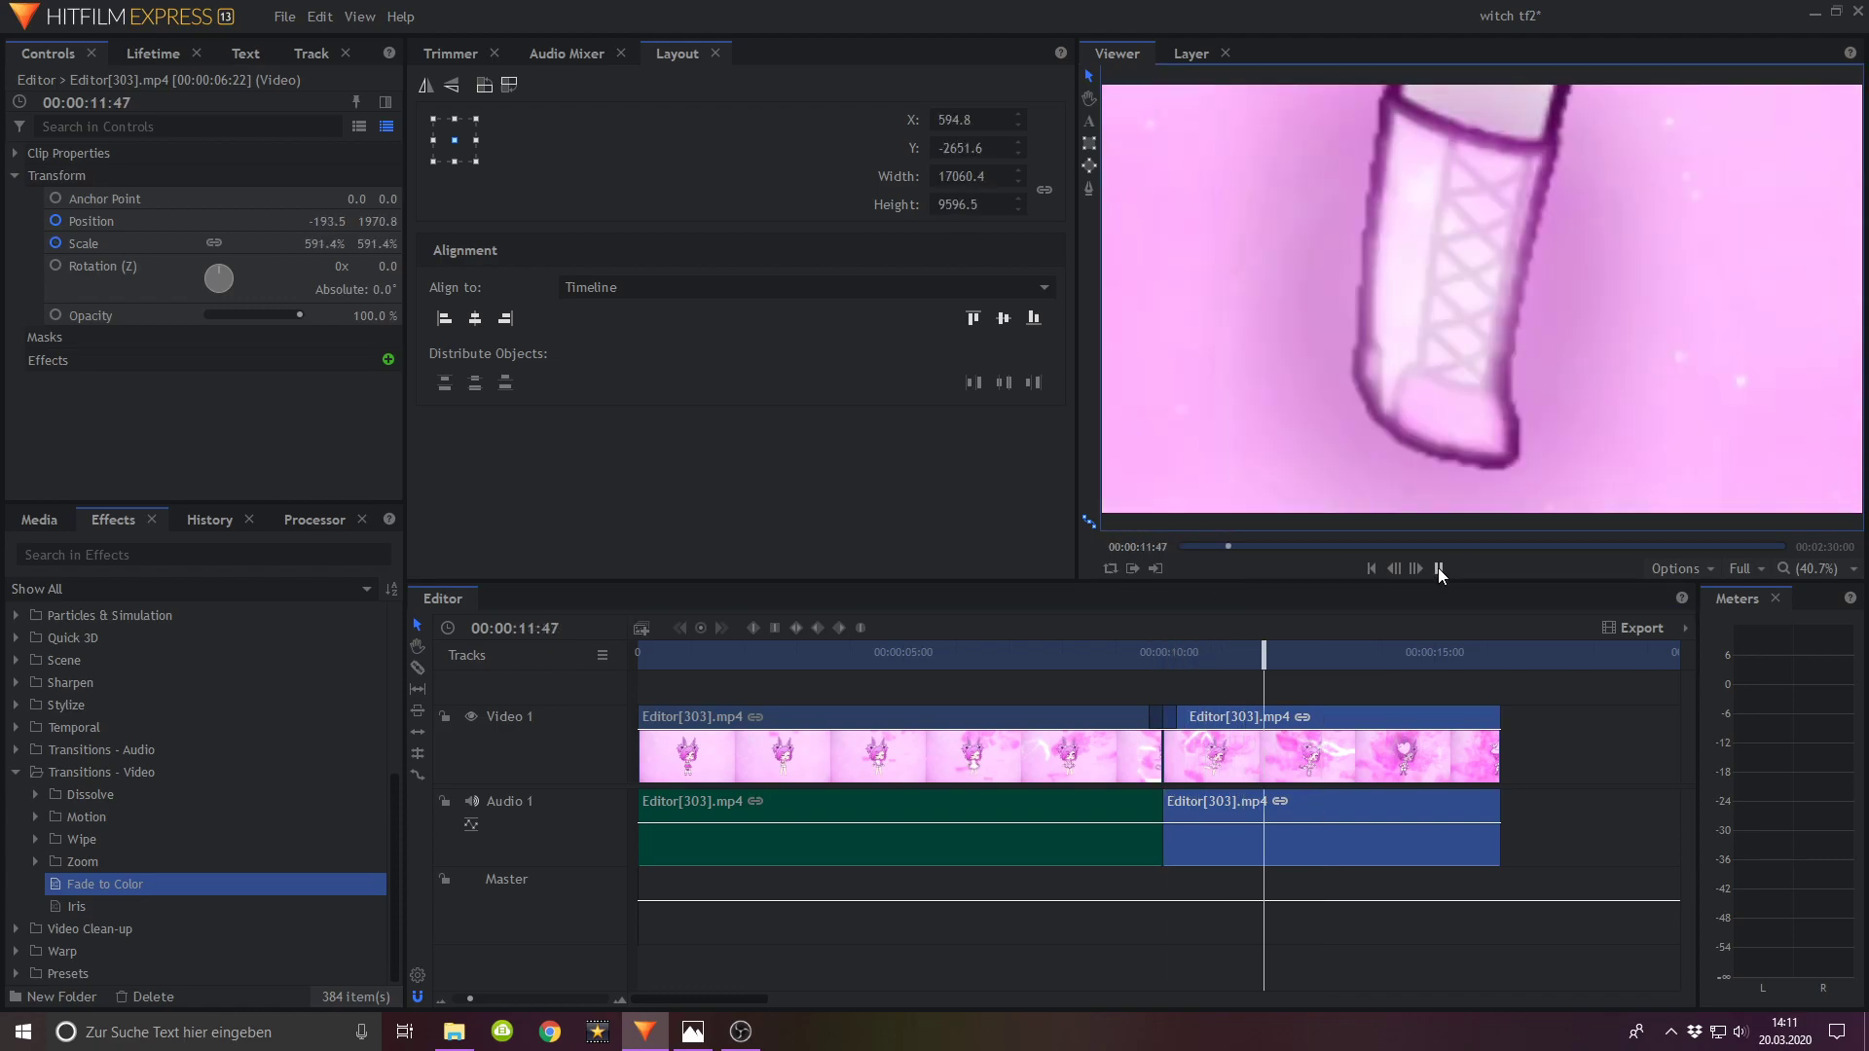
{"action": "left_click", "coordinate": [1439, 568]}
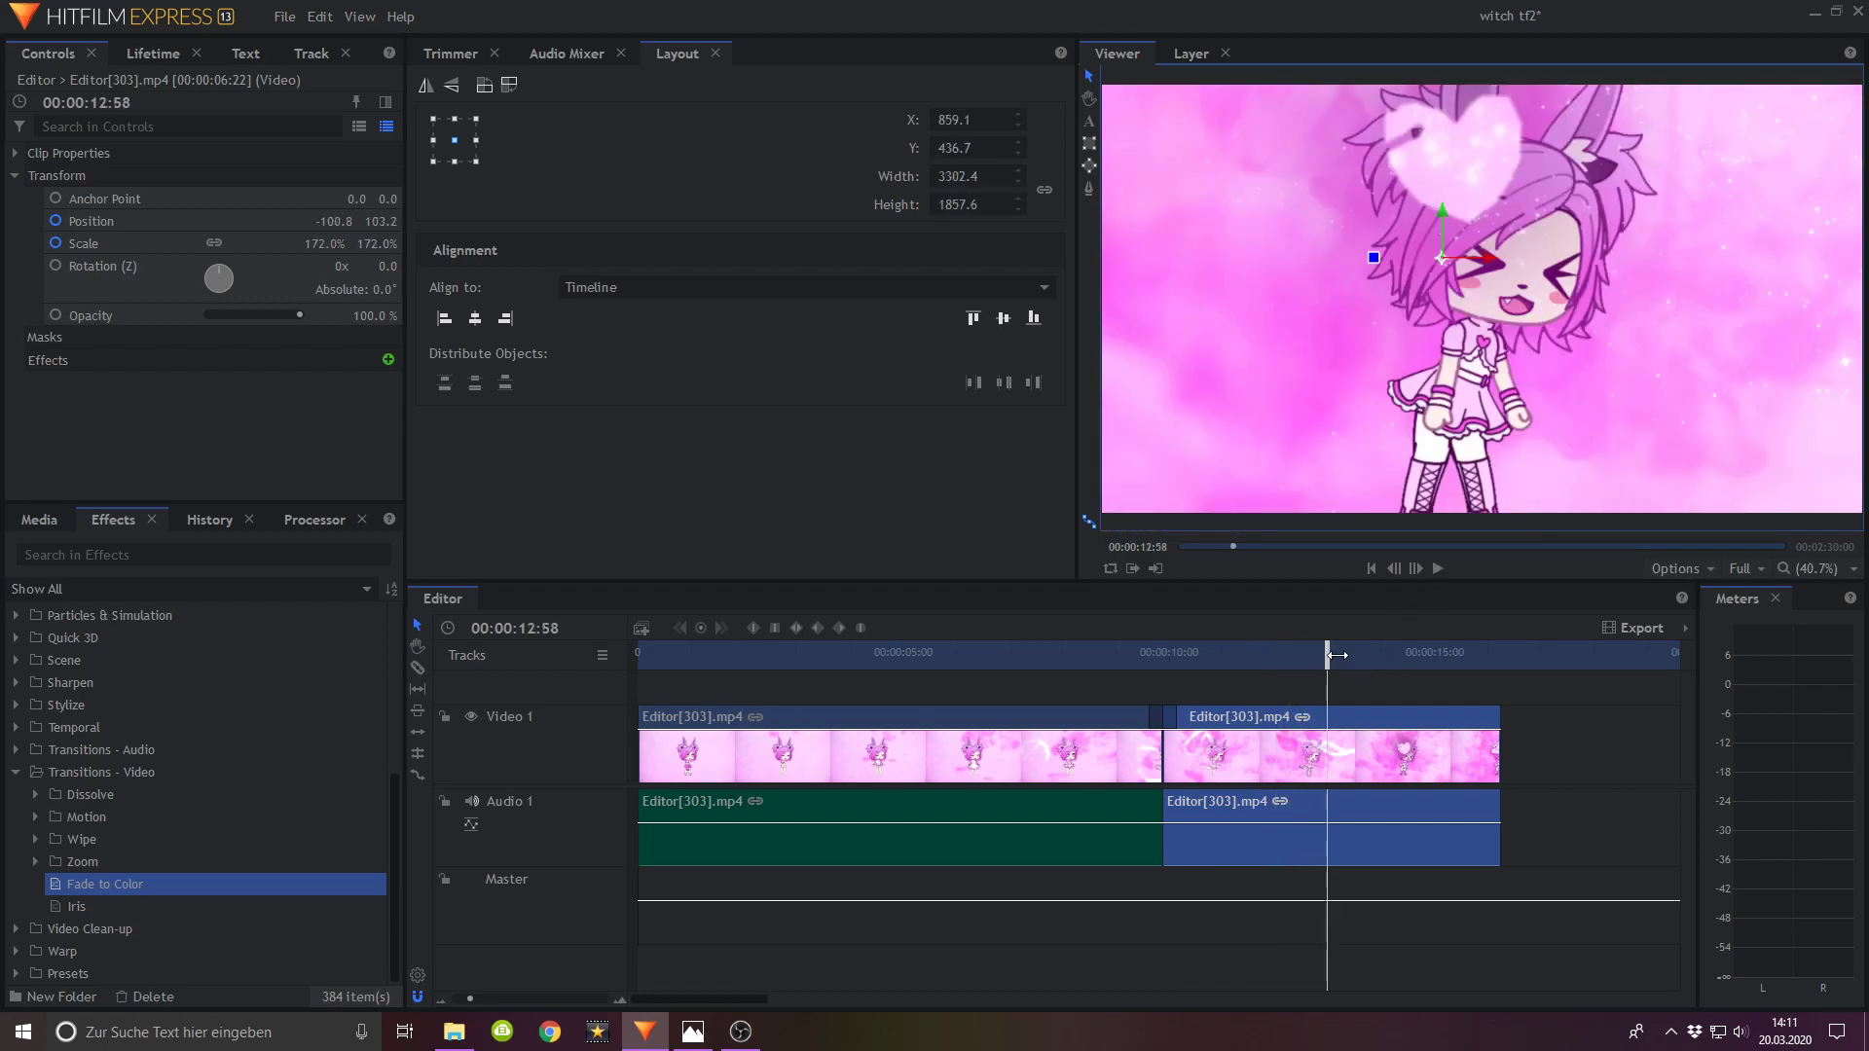
Step: At a little past 14 seconds, keyframe a closer zoom on the character's hat and face, and preview the motion
{"action": "left_click_drag", "start_coordinate": [1321, 648], "coordinate": [1404, 668]}
{"action": "left_click_drag", "start_coordinate": [379, 244], "coordinate": [1075, 267]}
{"action": "left_click_drag", "start_coordinate": [1200, 249], "coordinate": [1182, 417]}
{"action": "left_click_drag", "start_coordinate": [1143, 650], "coordinate": [1169, 648]}
{"action": "left_click", "coordinate": [1438, 570]}
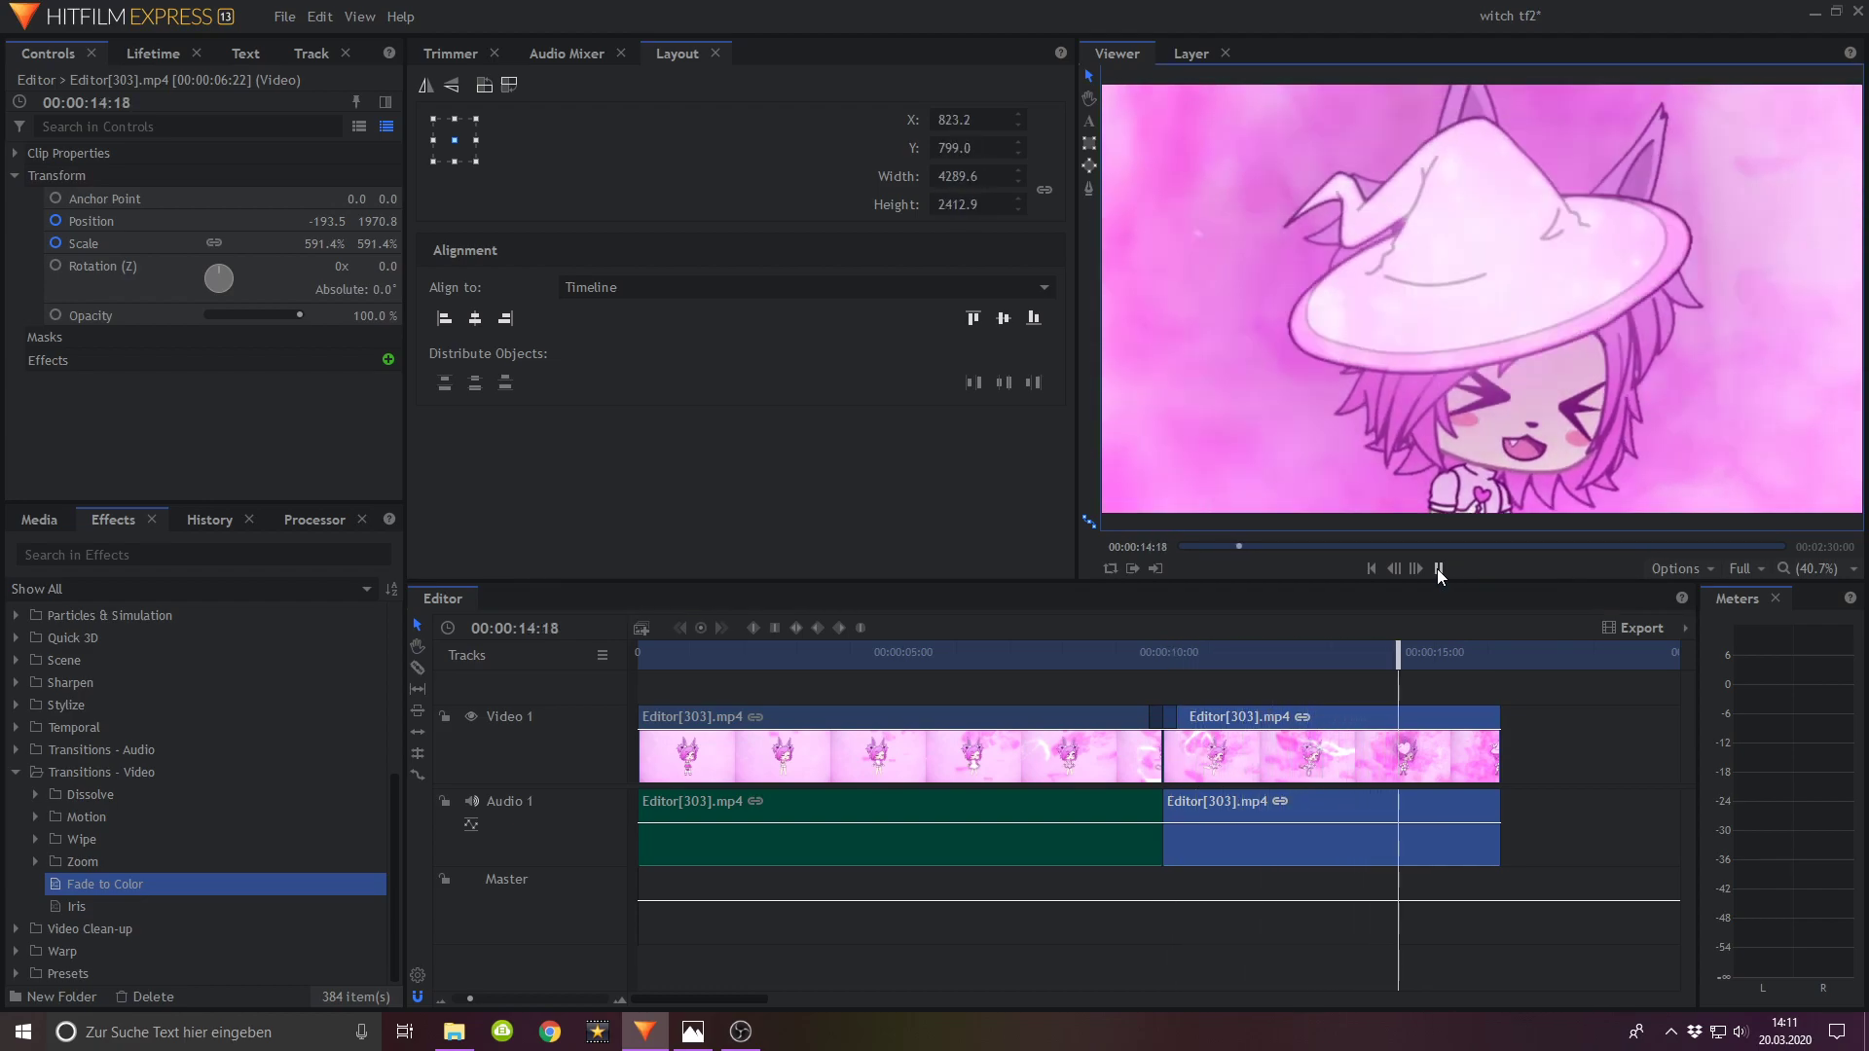
{"action": "left_click", "coordinate": [1436, 568]}
Step: Just past 15 seconds, keyframe the second clip part's scale at 159% and position at about -108.1, 78.6, and preview it
{"action": "mouse_move", "coordinate": [1427, 666]}
{"action": "left_mouse_down"}
{"action": "mouse_move", "coordinate": [1471, 667]}
{"action": "mouse_move", "coordinate": [1422, 669]}
{"action": "mouse_move", "coordinate": [1438, 671]}
{"action": "left_mouse_up"}
{"action": "left_click", "coordinate": [370, 244]}
{"action": "left_click_drag", "start_coordinate": [370, 244], "coordinate": [347, 244]}
{"action": "left_click_drag", "start_coordinate": [1556, 350], "coordinate": [1557, 189]}
{"action": "left_click_drag", "start_coordinate": [370, 245], "coordinate": [334, 244]}
{"action": "left_click_drag", "start_coordinate": [1420, 297], "coordinate": [1433, 300]}
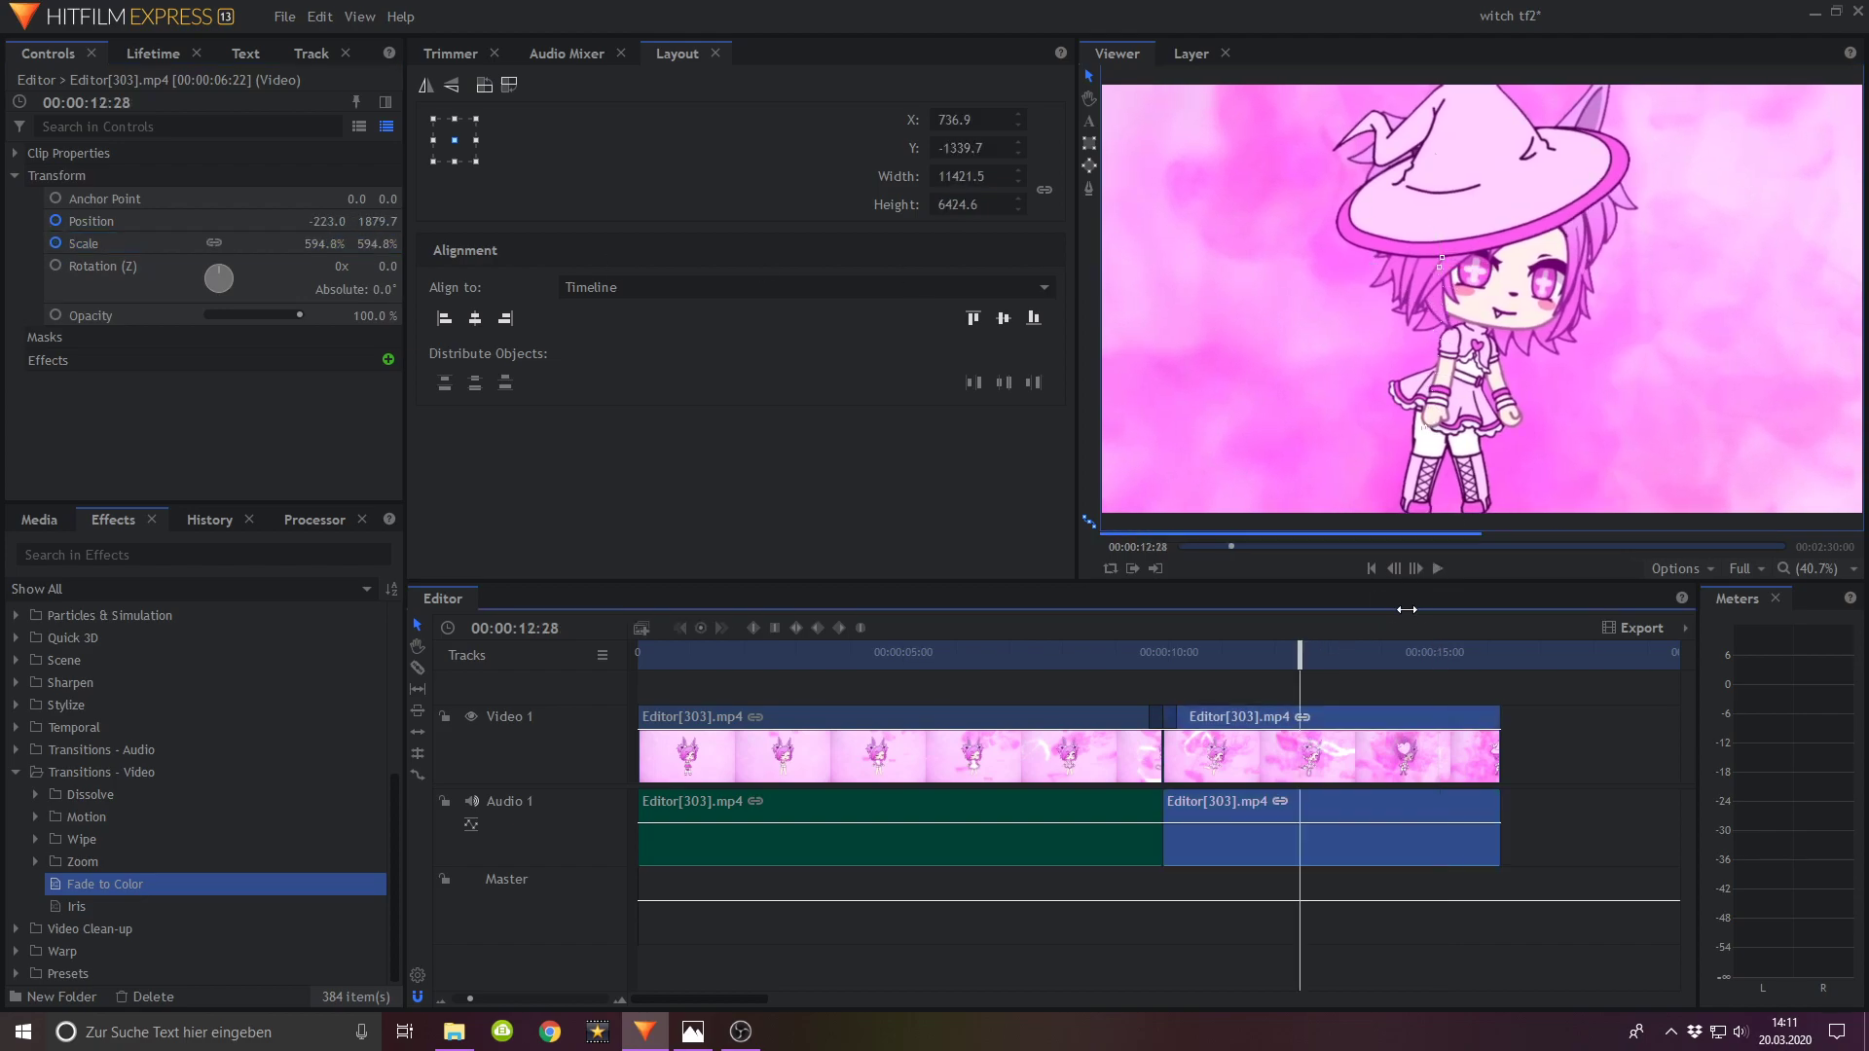
{"action": "left_click", "coordinate": [1439, 568]}
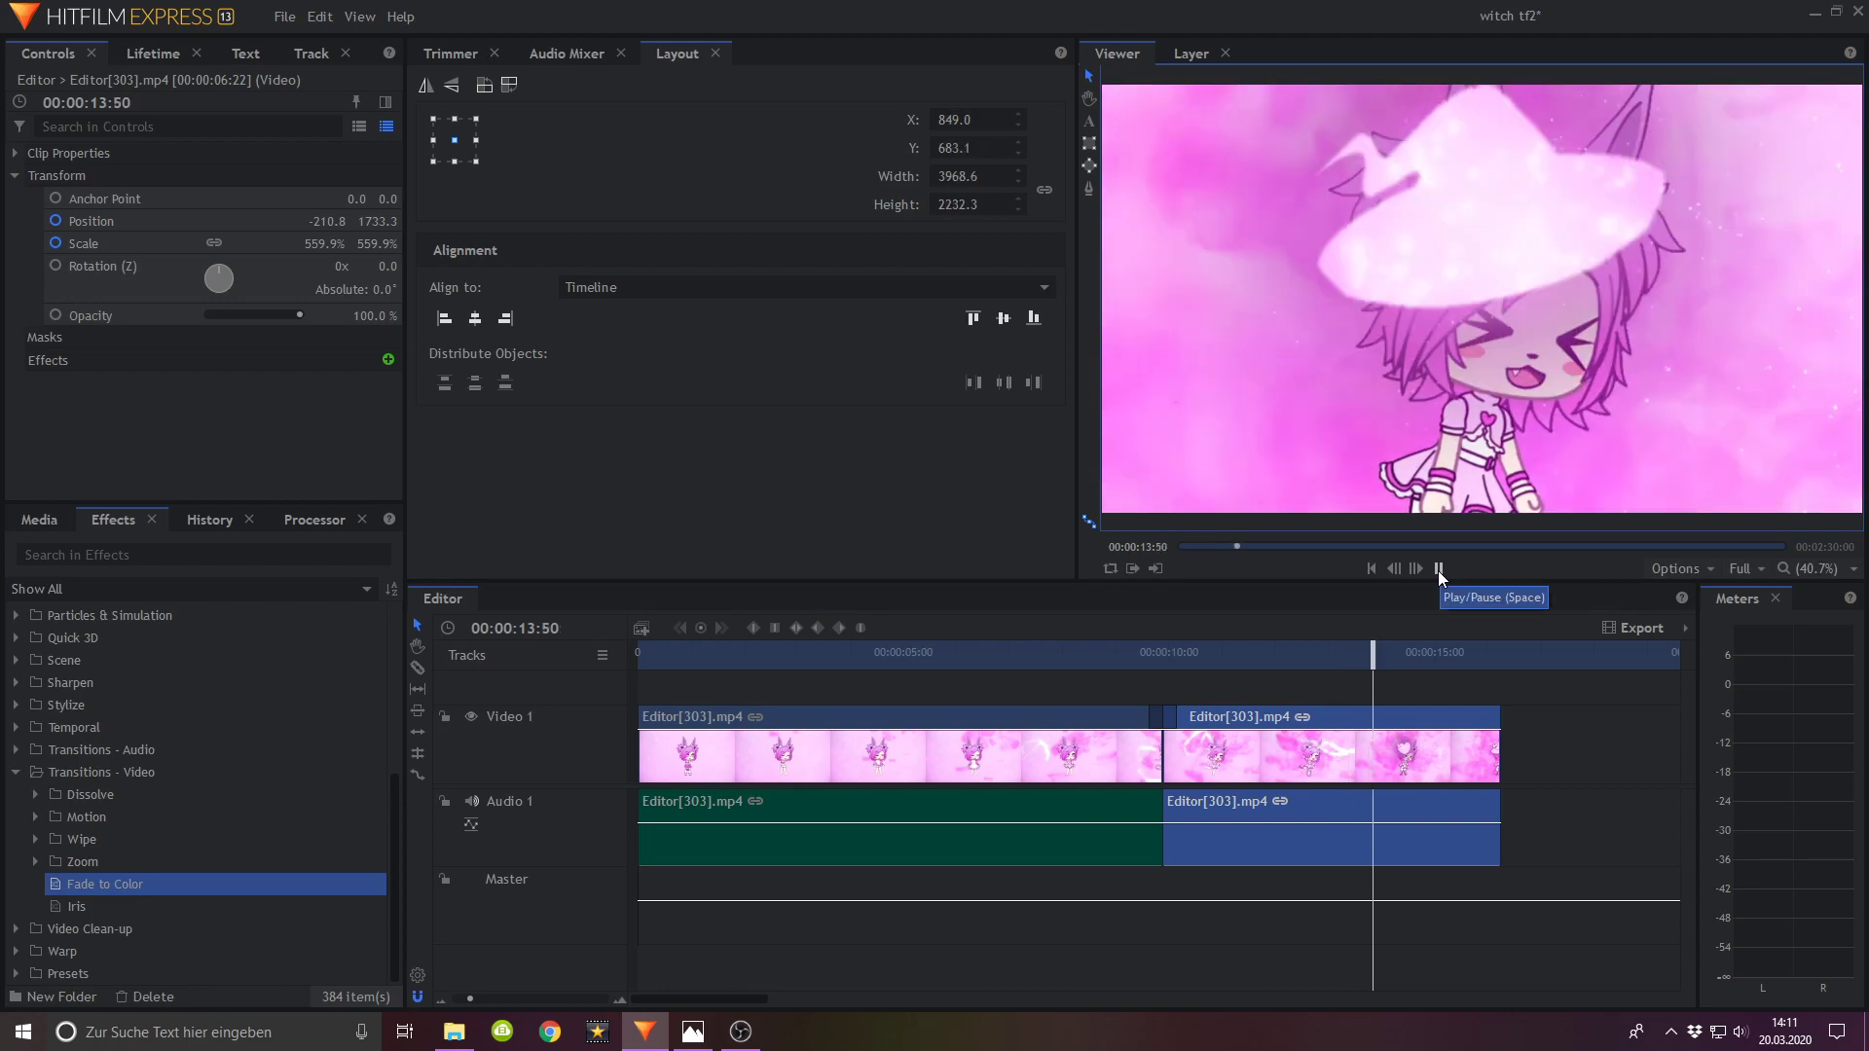
{"action": "left_click", "coordinate": [1439, 569]}
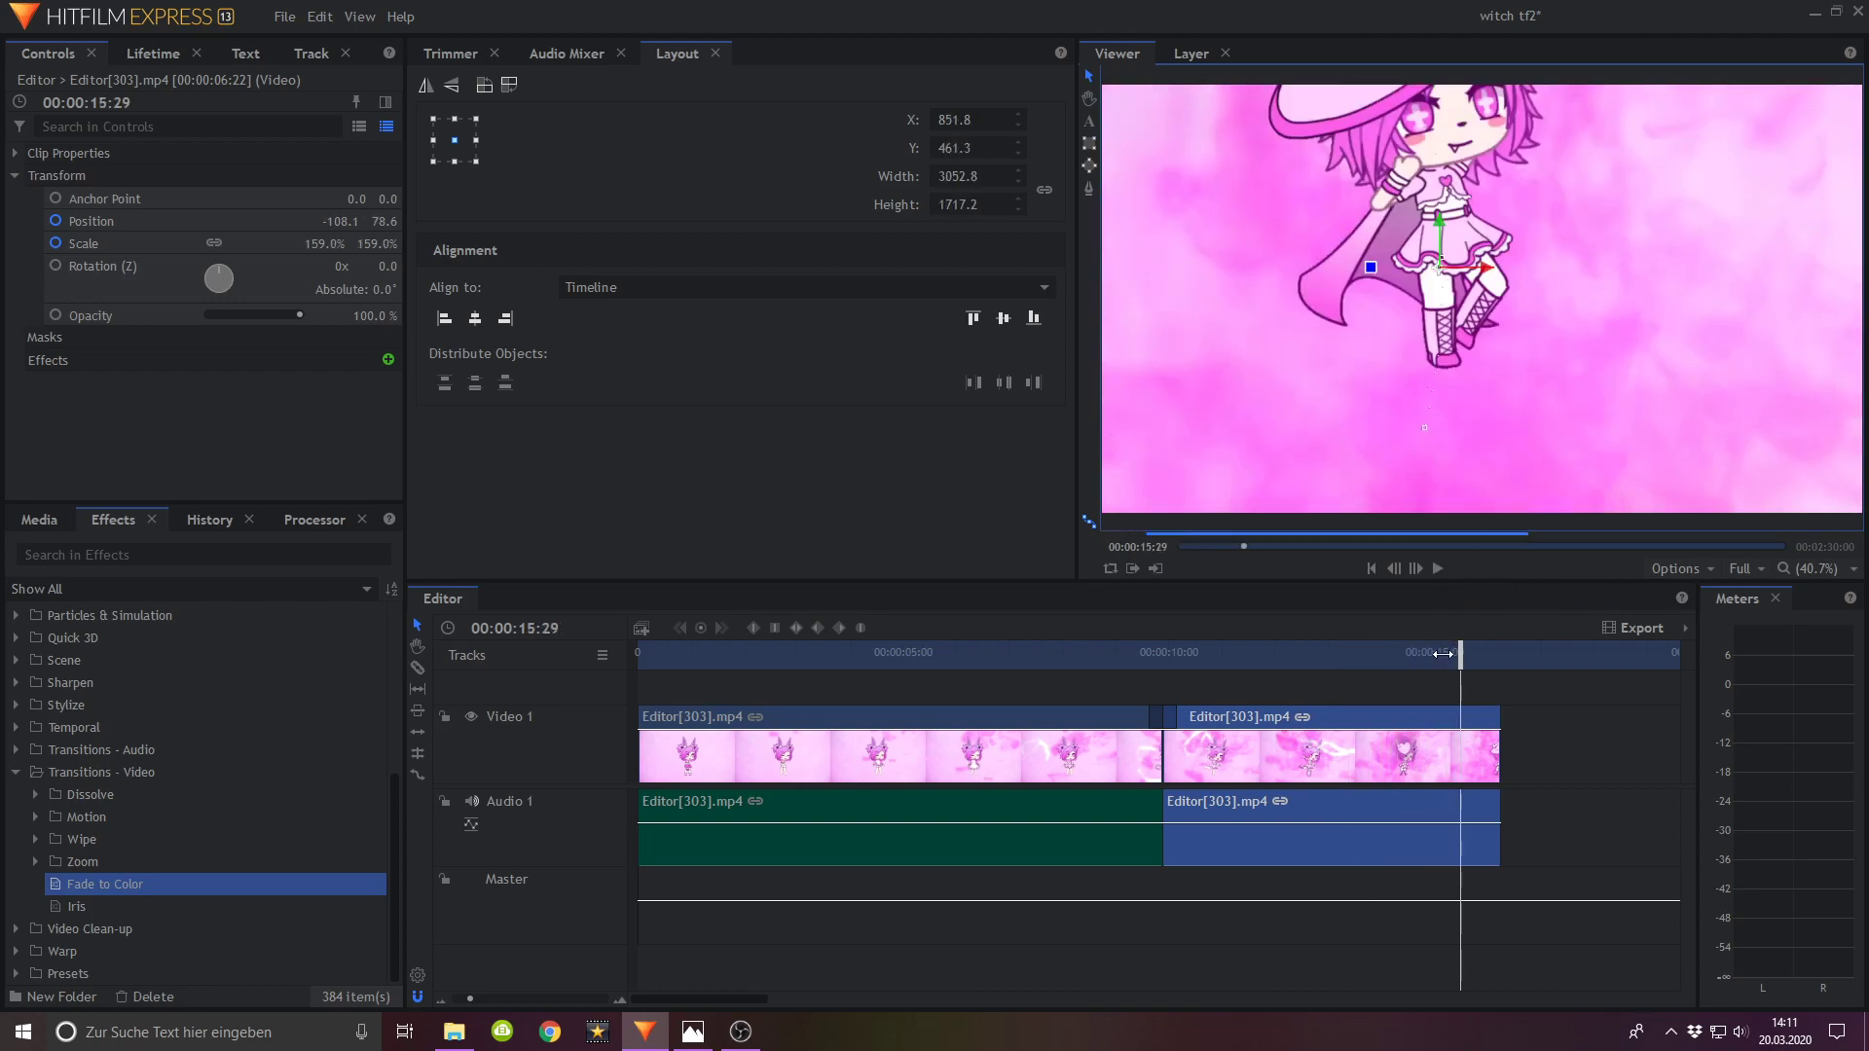
Step: Near the end of the second clip part, keyframe its position lower to keep the character in frame, and play it back
{"action": "left_click_drag", "start_coordinate": [1460, 646], "coordinate": [1498, 654]}
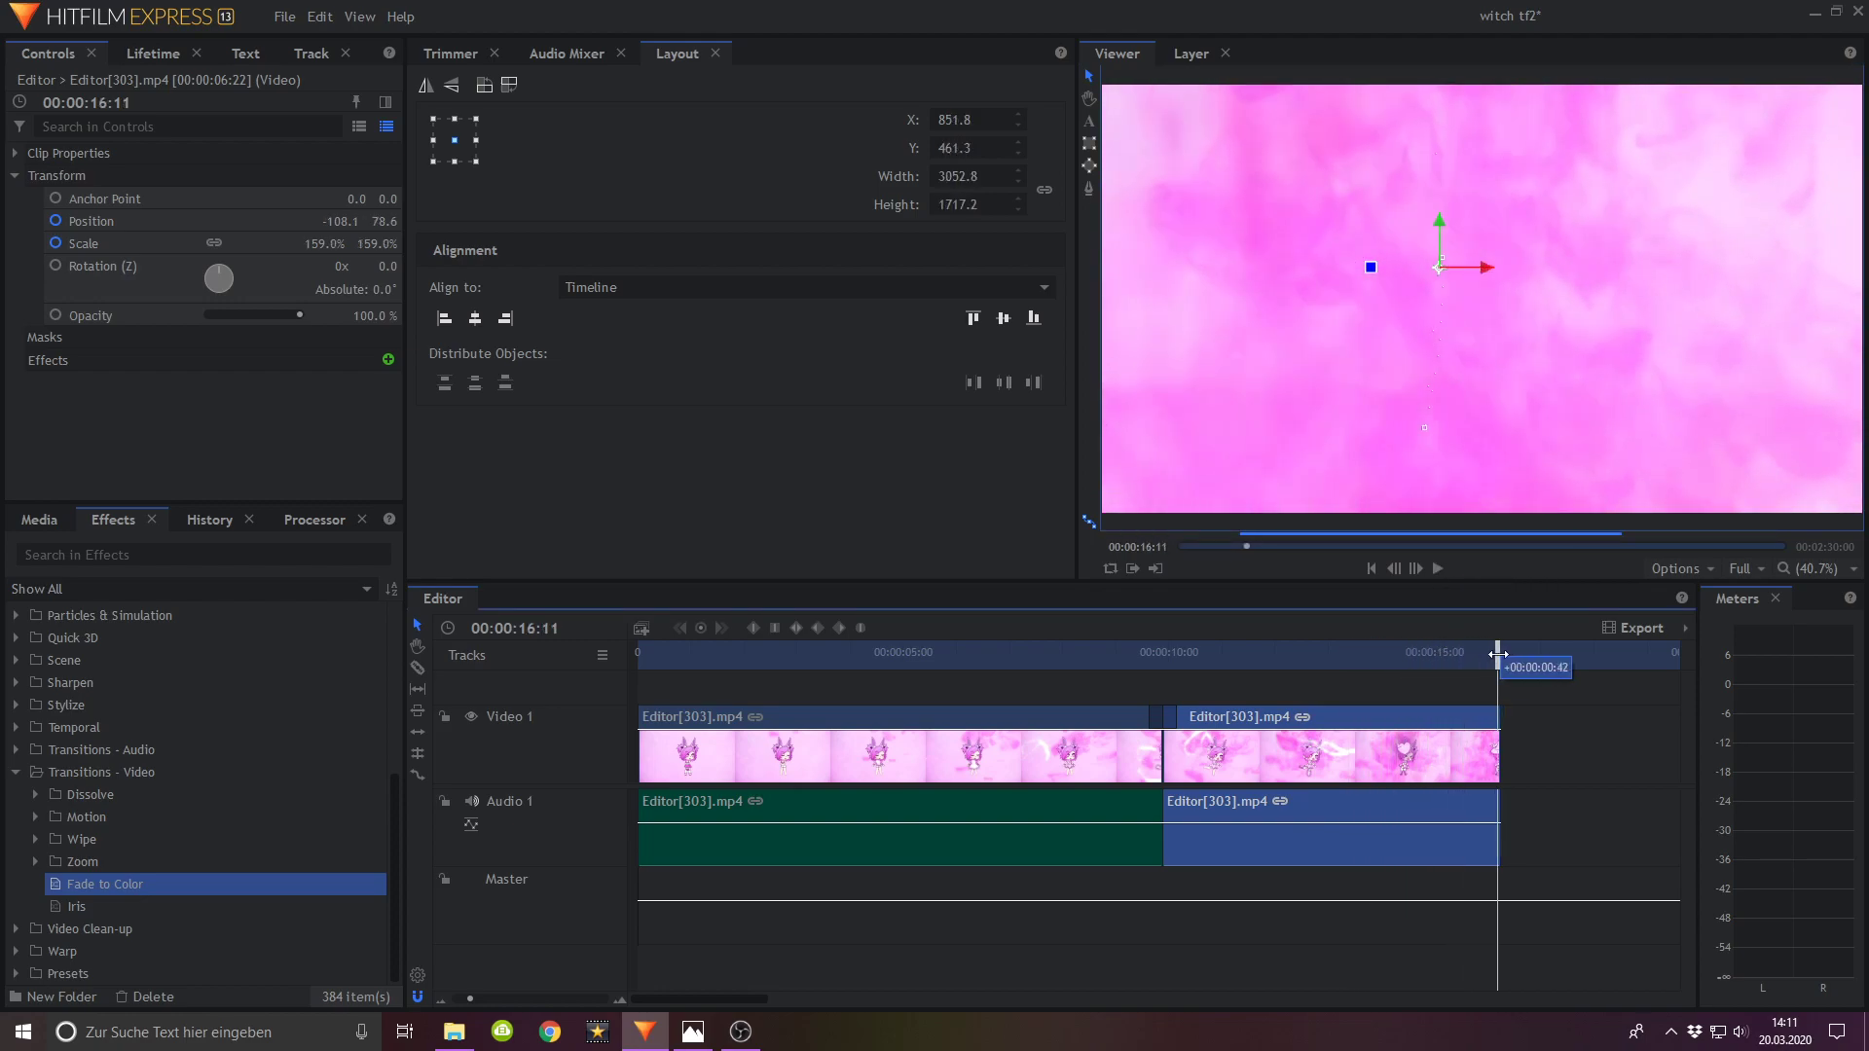
{"action": "left_click", "coordinate": [1417, 568]}
{"action": "left_click", "coordinate": [1417, 568]}
{"action": "left_click", "coordinate": [1394, 568]}
{"action": "left_click", "coordinate": [1394, 569]}
{"action": "left_click_drag", "start_coordinate": [1428, 154], "coordinate": [1437, 306]}
{"action": "left_click_drag", "start_coordinate": [1298, 654], "coordinate": [1326, 654]}
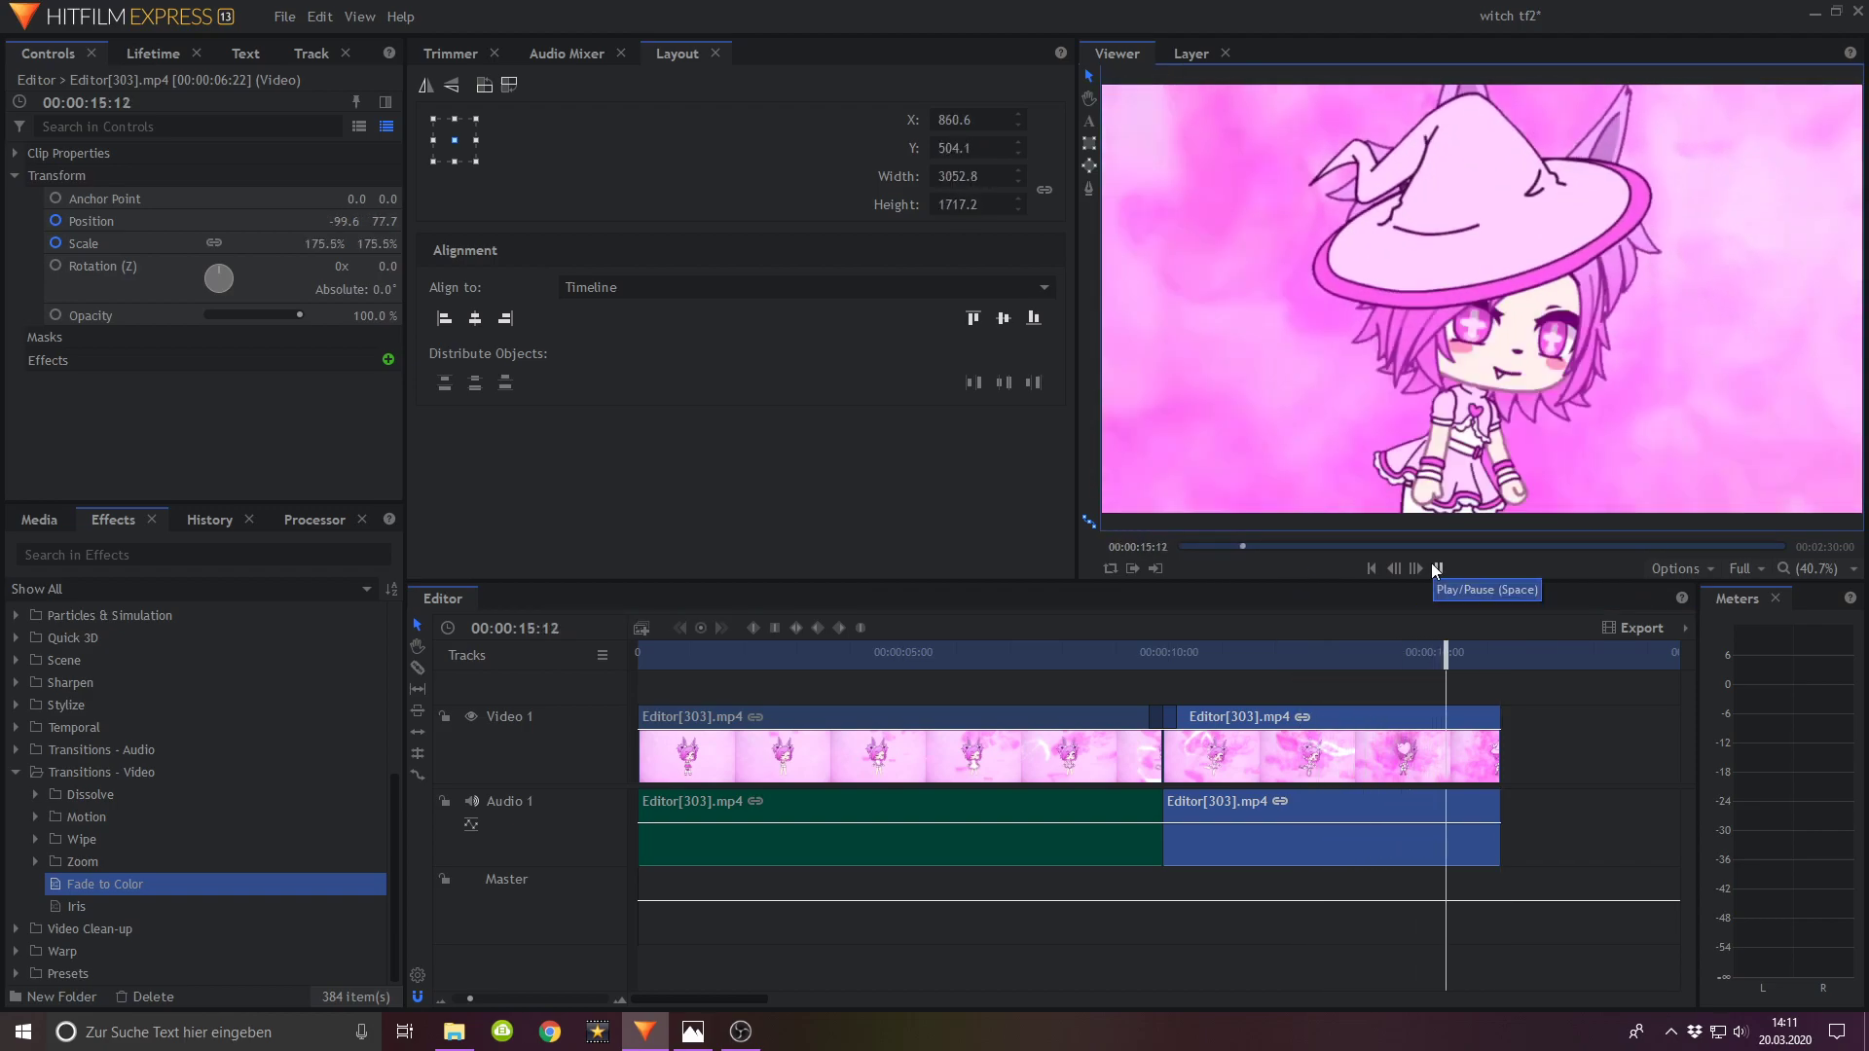
{"action": "left_click", "coordinate": [1437, 568]}
Step: Set the first clip part's position and scale keyframes to smooth interpolation
{"action": "left_click", "coordinate": [878, 652]}
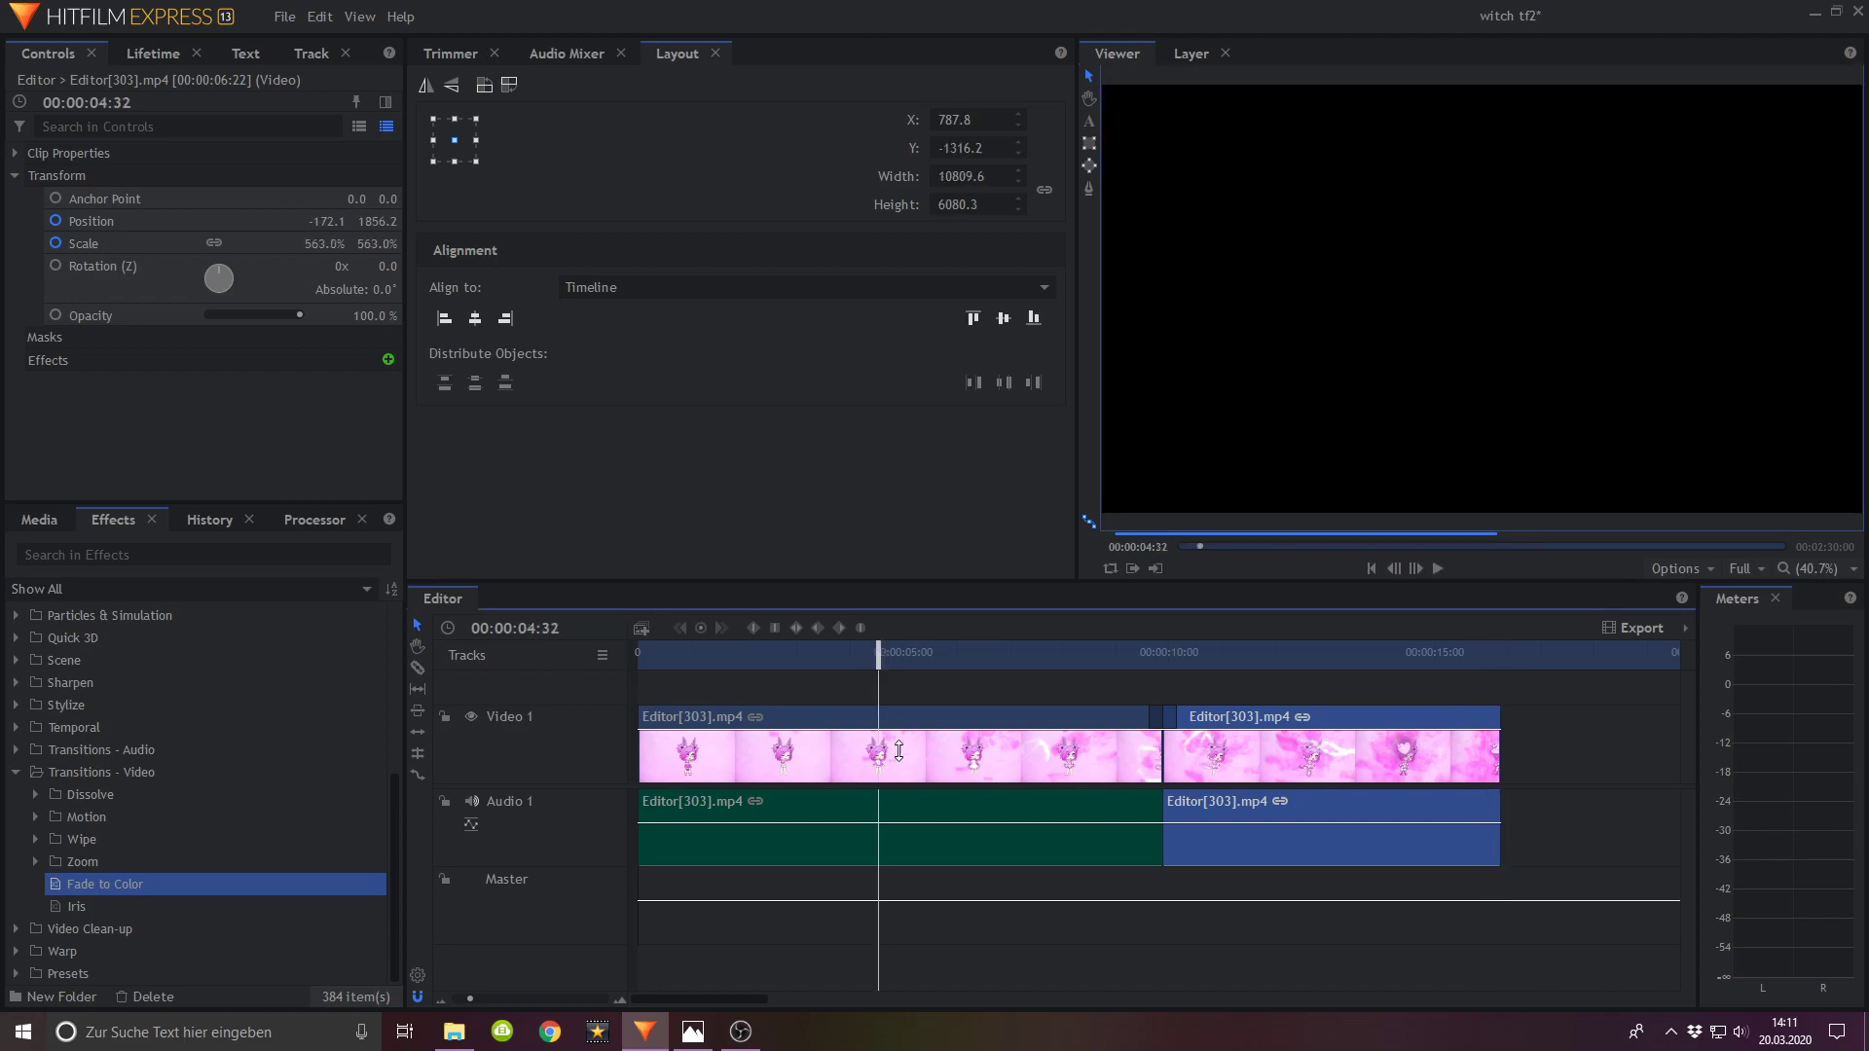
{"action": "left_click", "coordinate": [913, 765]}
{"action": "left_click", "coordinate": [252, 222]}
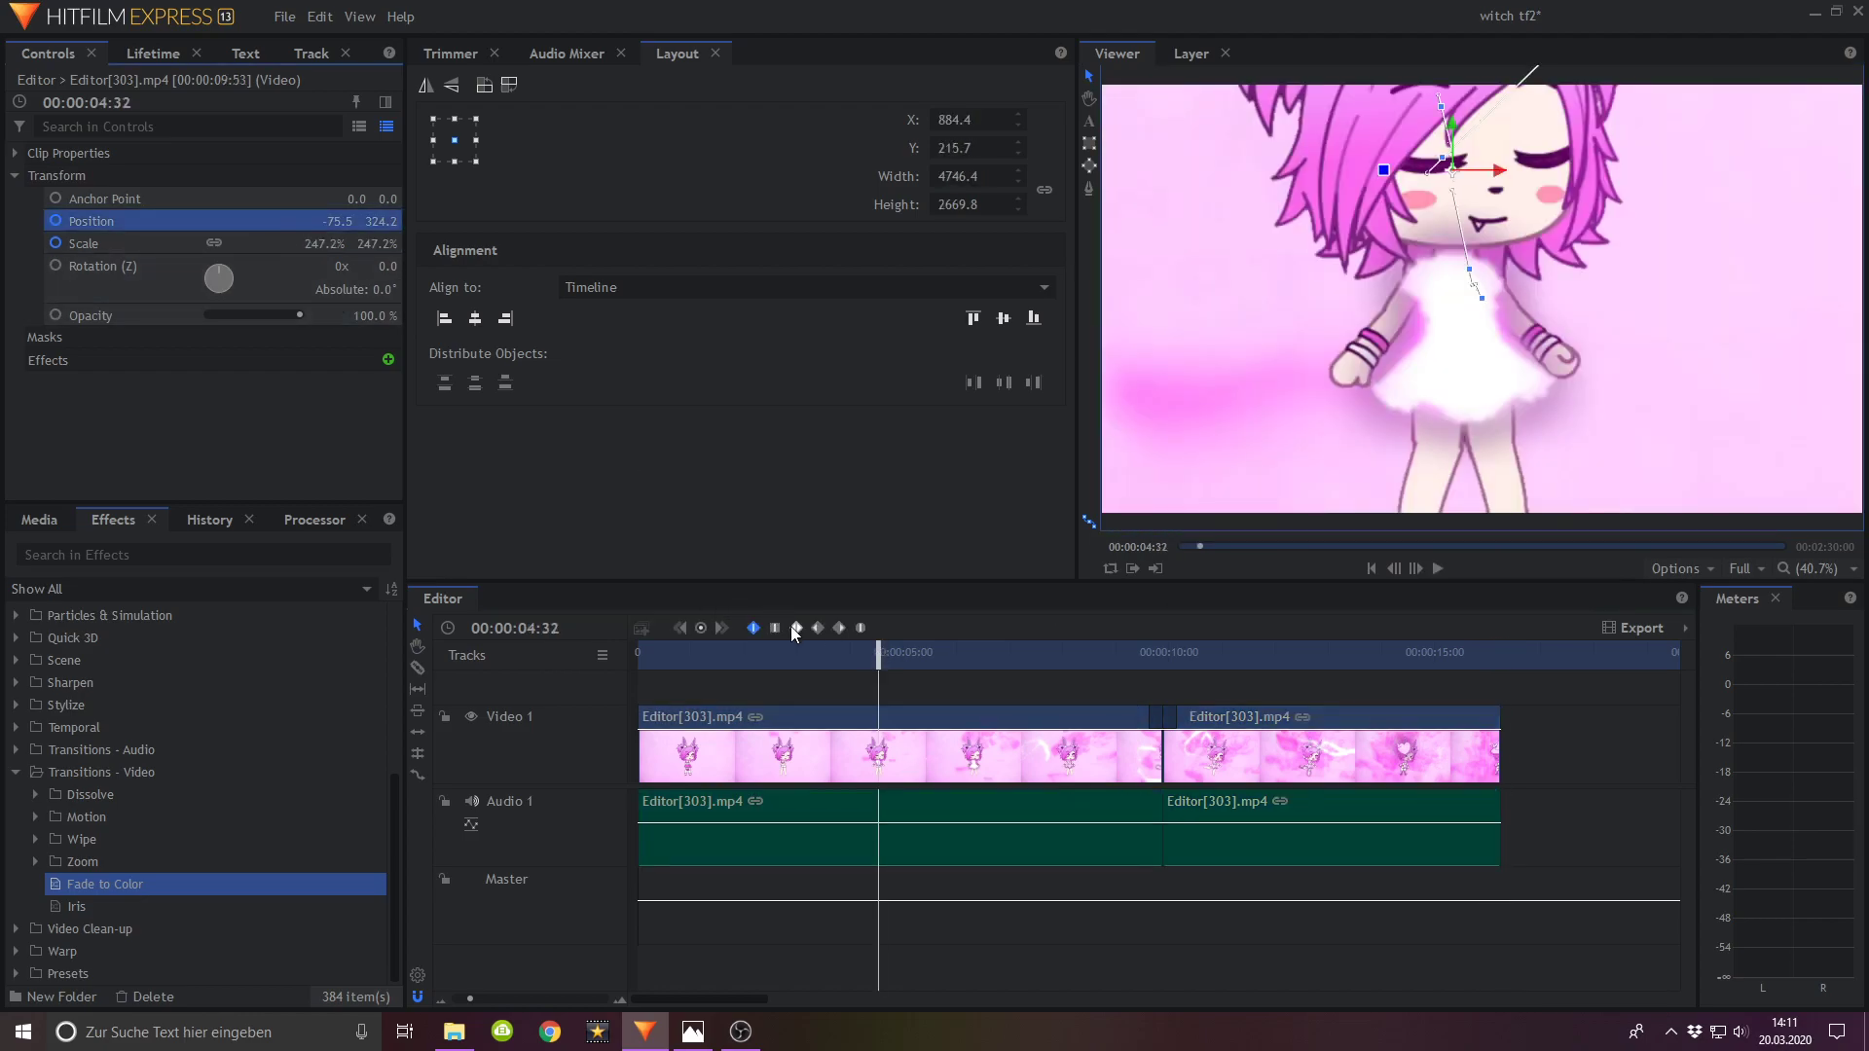
{"action": "left_click", "coordinate": [273, 243]}
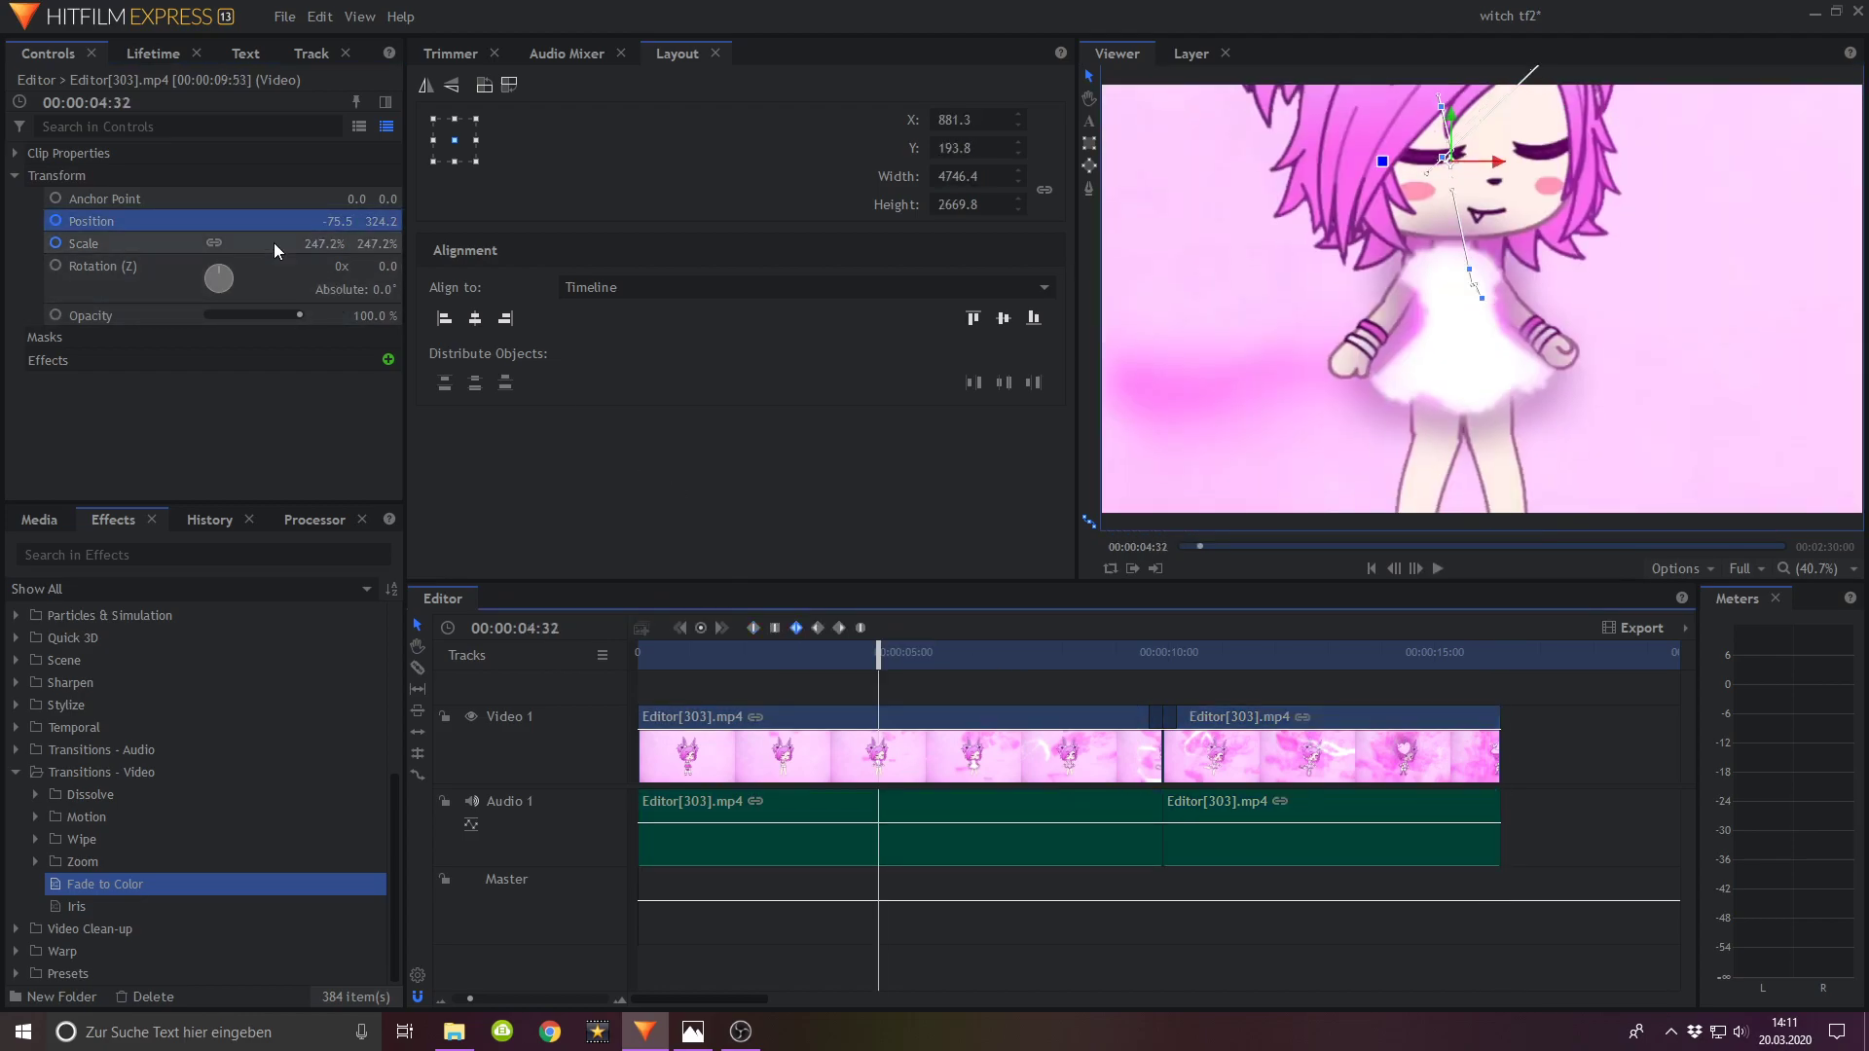
{"action": "left_click", "coordinate": [796, 629]}
Step: Play back the first clip part and check the interpolation of its position and scale keyframes
{"action": "left_click", "coordinate": [1437, 568]}
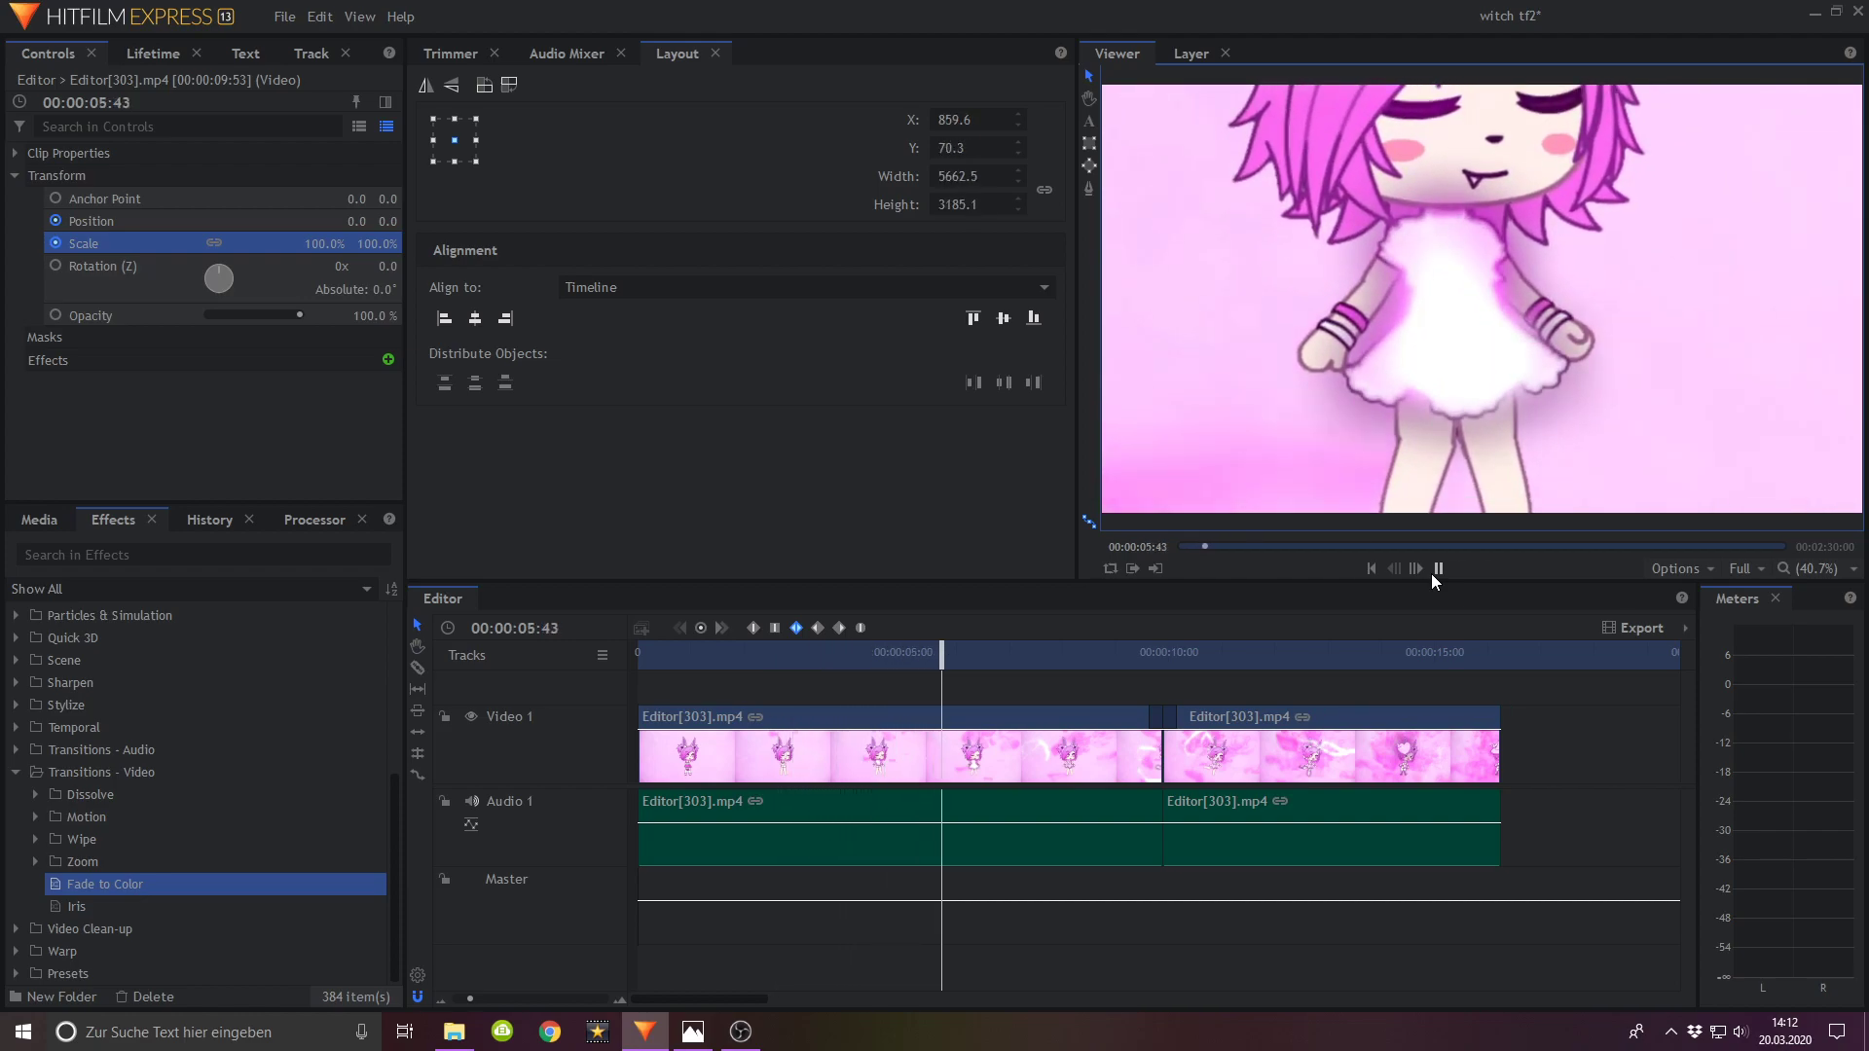
{"action": "left_click", "coordinate": [1435, 570]}
{"action": "left_click", "coordinate": [1022, 759]}
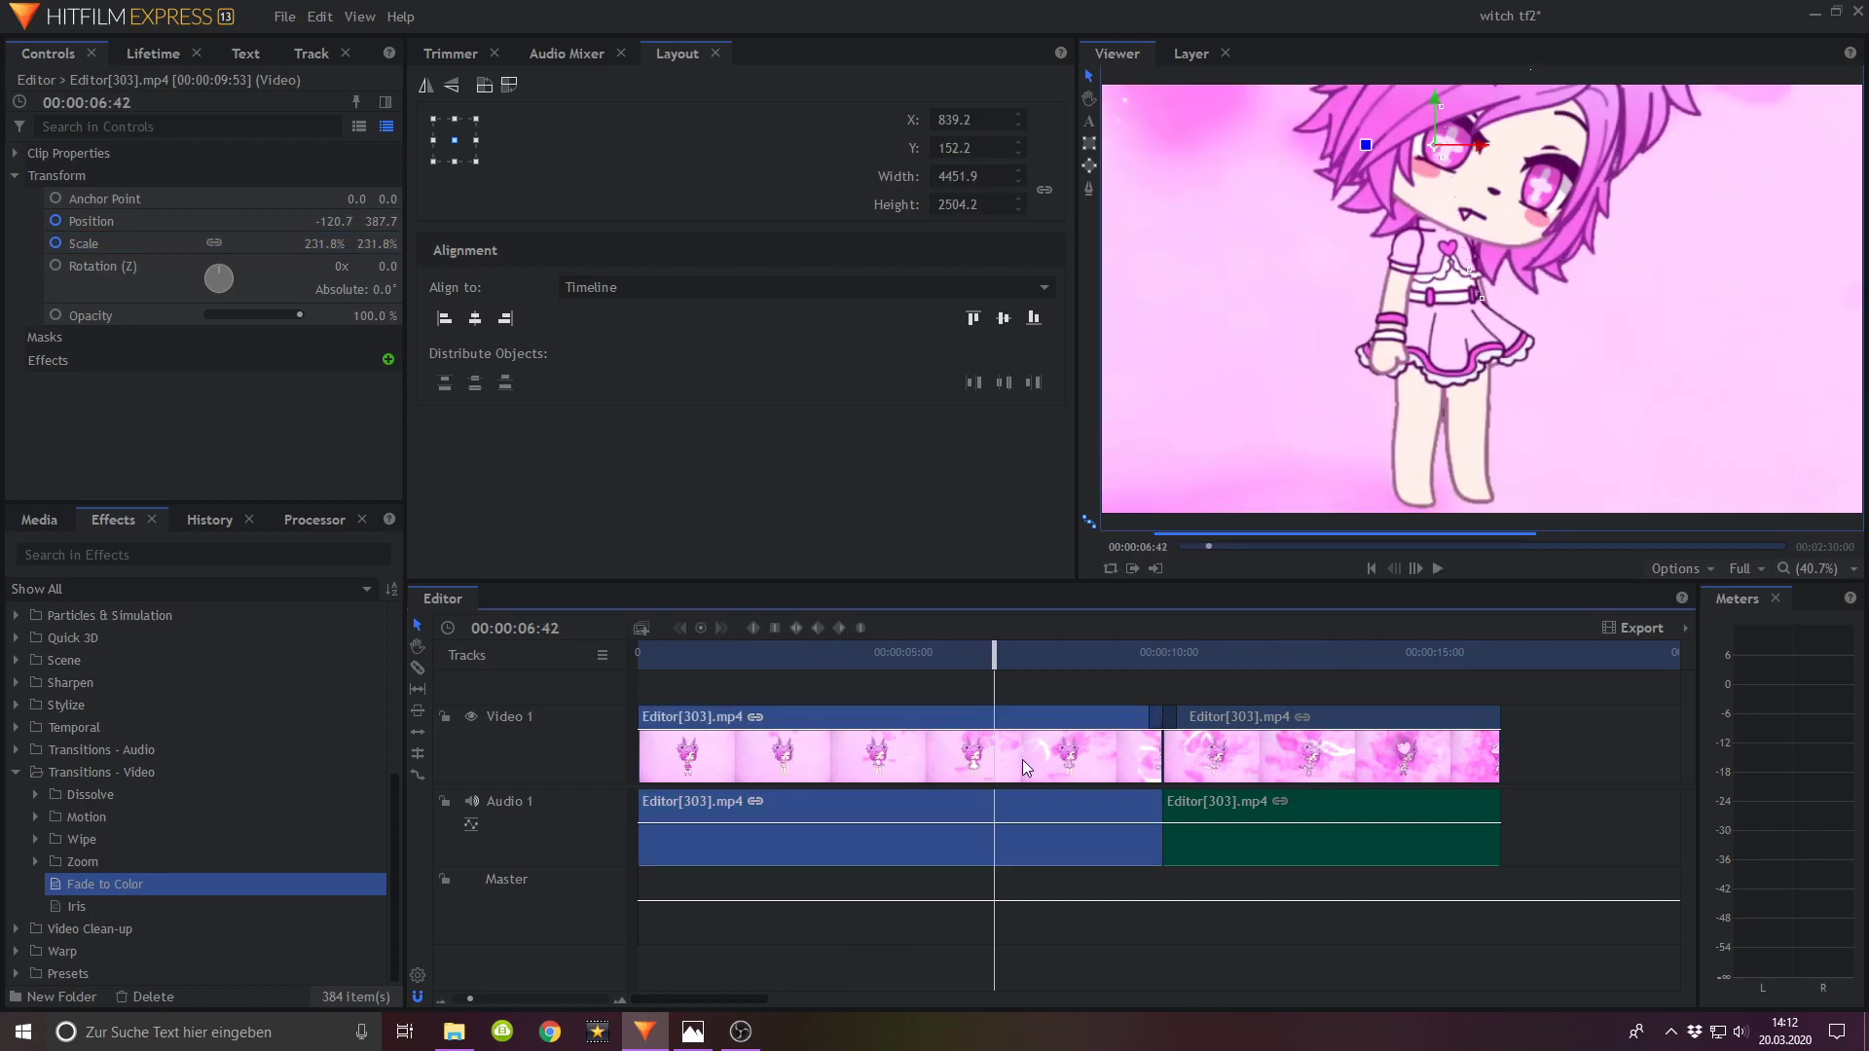
{"action": "left_click", "coordinate": [124, 230]}
{"action": "left_click", "coordinate": [263, 244]}
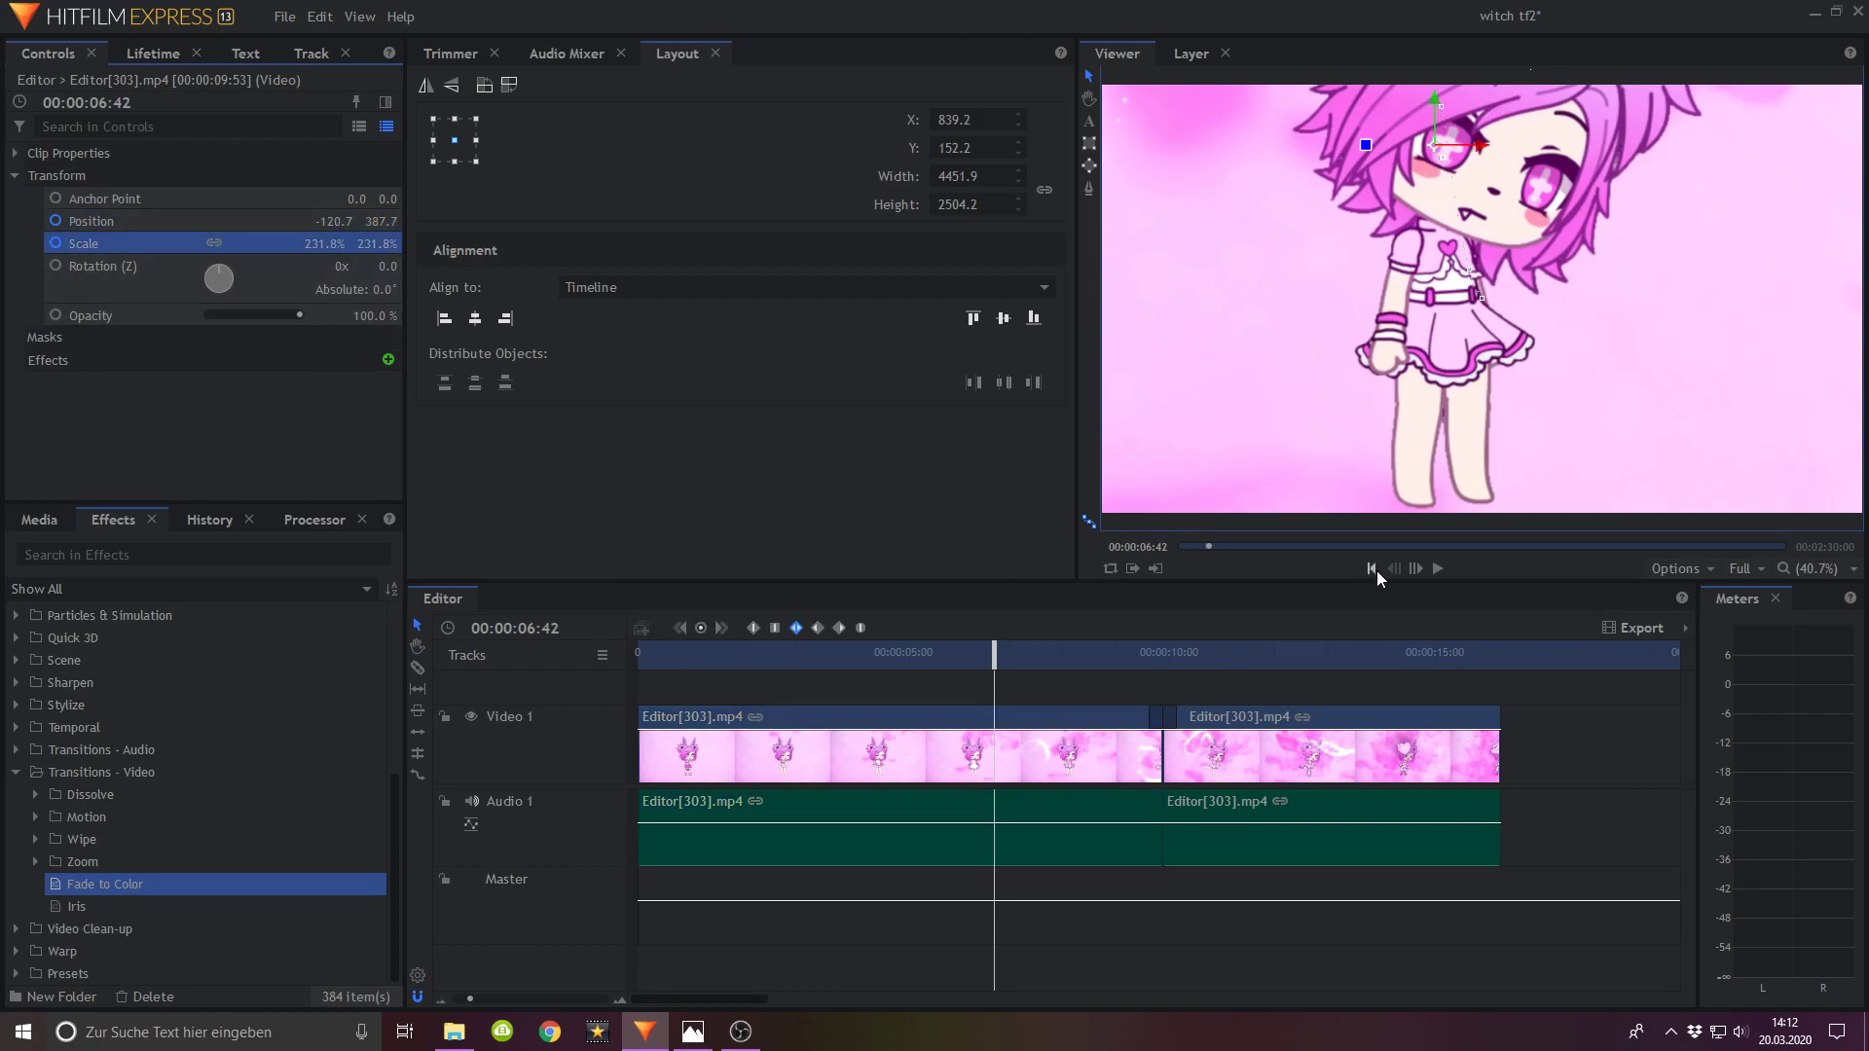
{"action": "left_click", "coordinate": [1437, 569]}
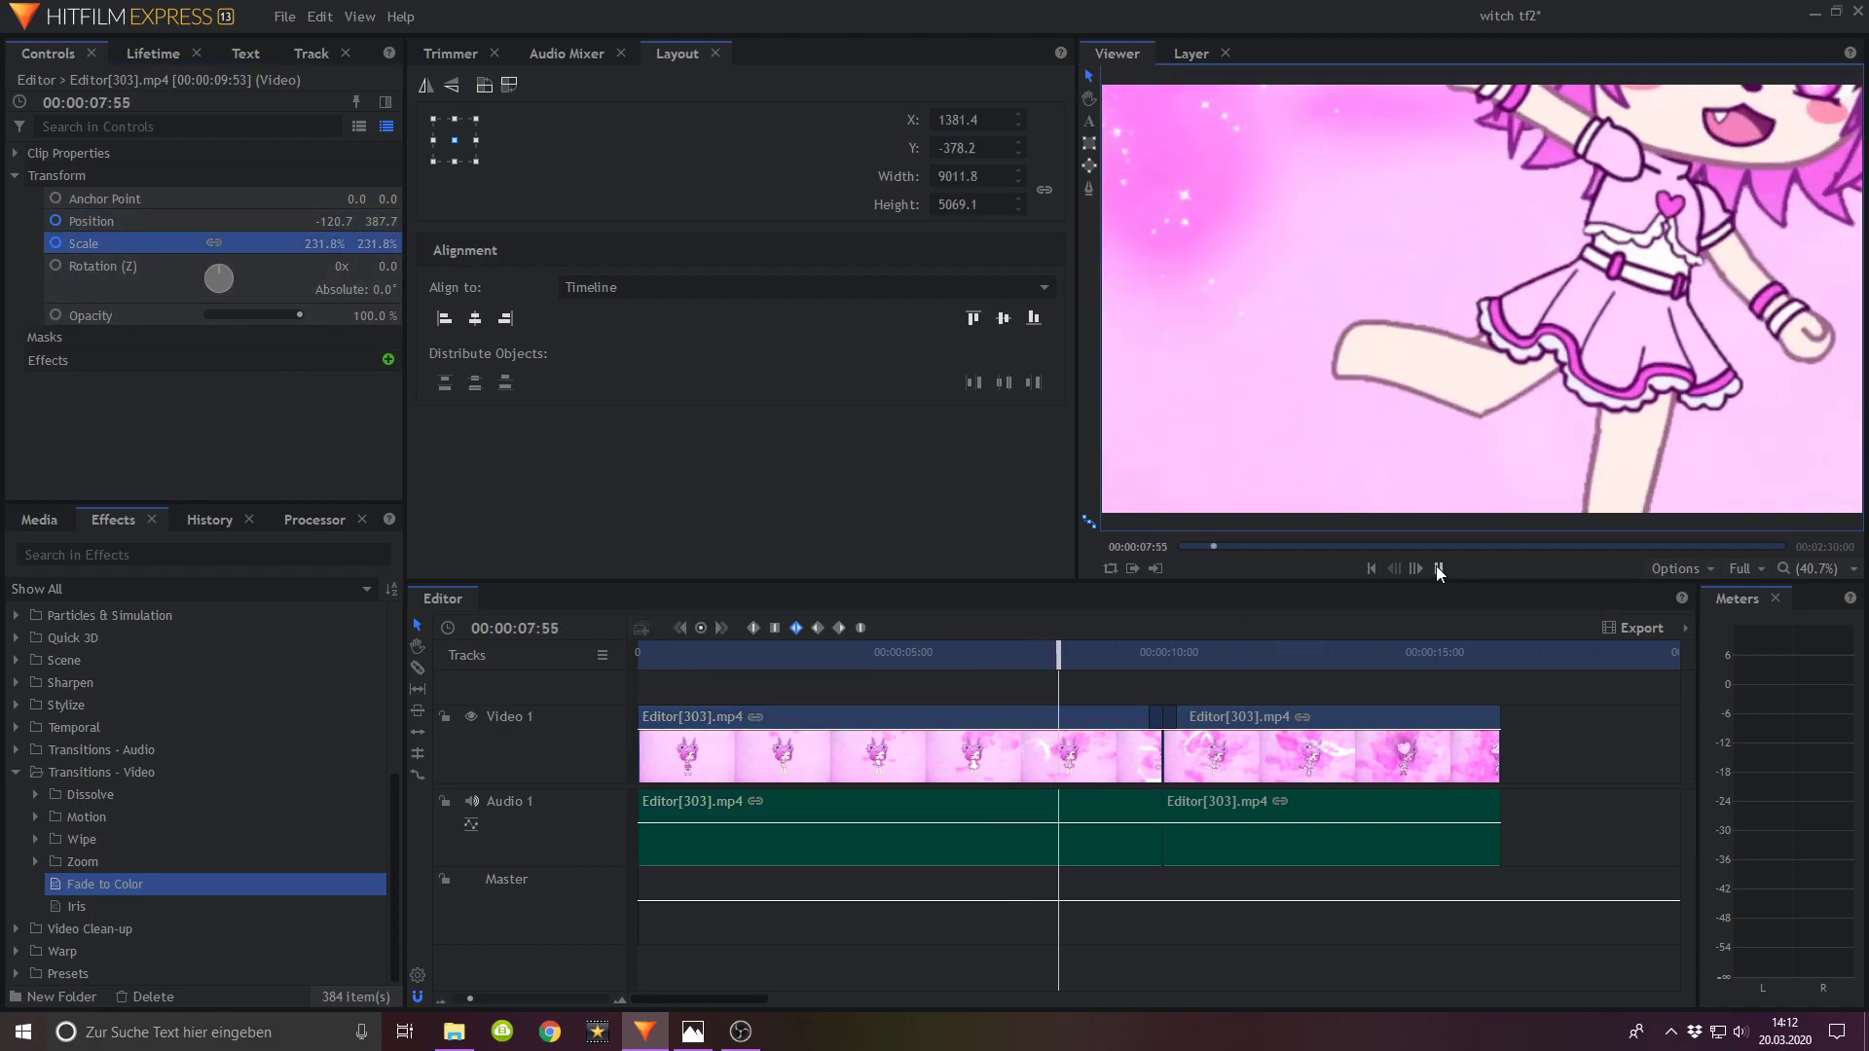
{"action": "left_click", "coordinate": [1437, 569]}
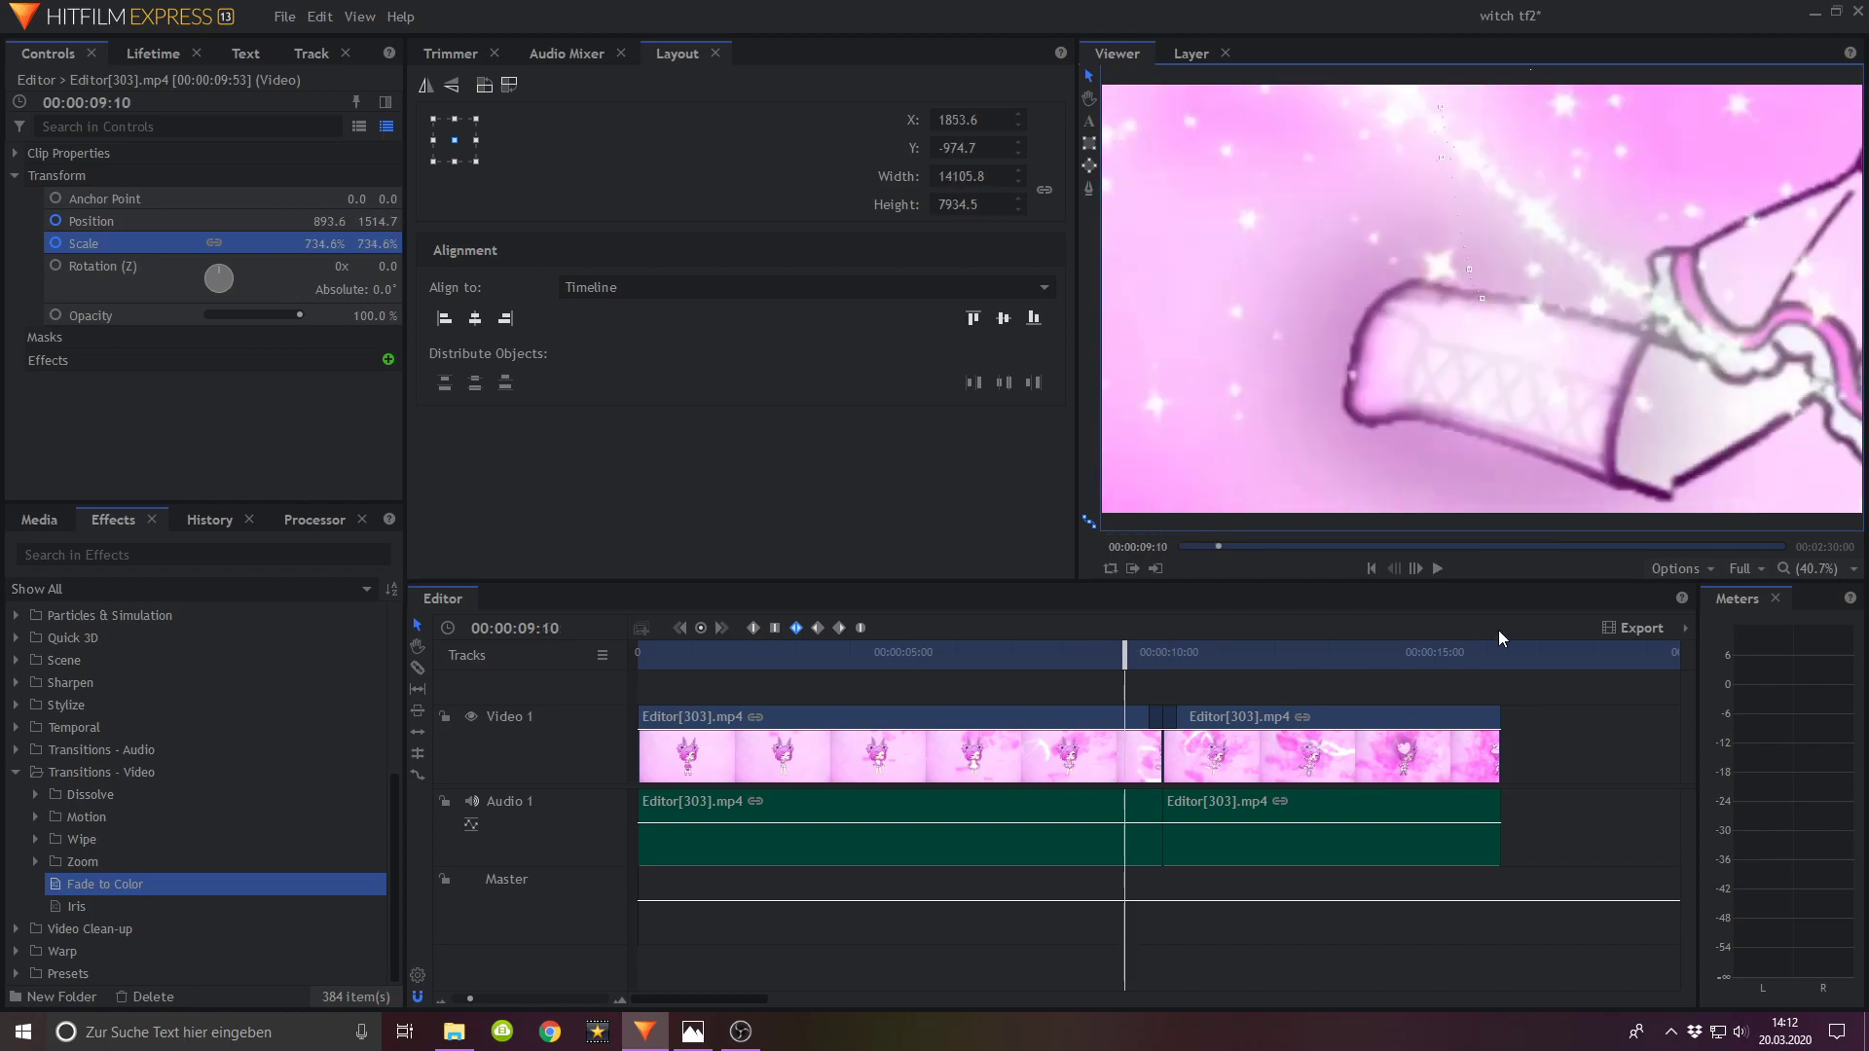
Step: Set the second clip part's position and scale keyframes to smooth interpolation
{"action": "left_click_drag", "start_coordinate": [1143, 654], "coordinate": [1171, 655]}
{"action": "left_click", "coordinate": [1215, 748]}
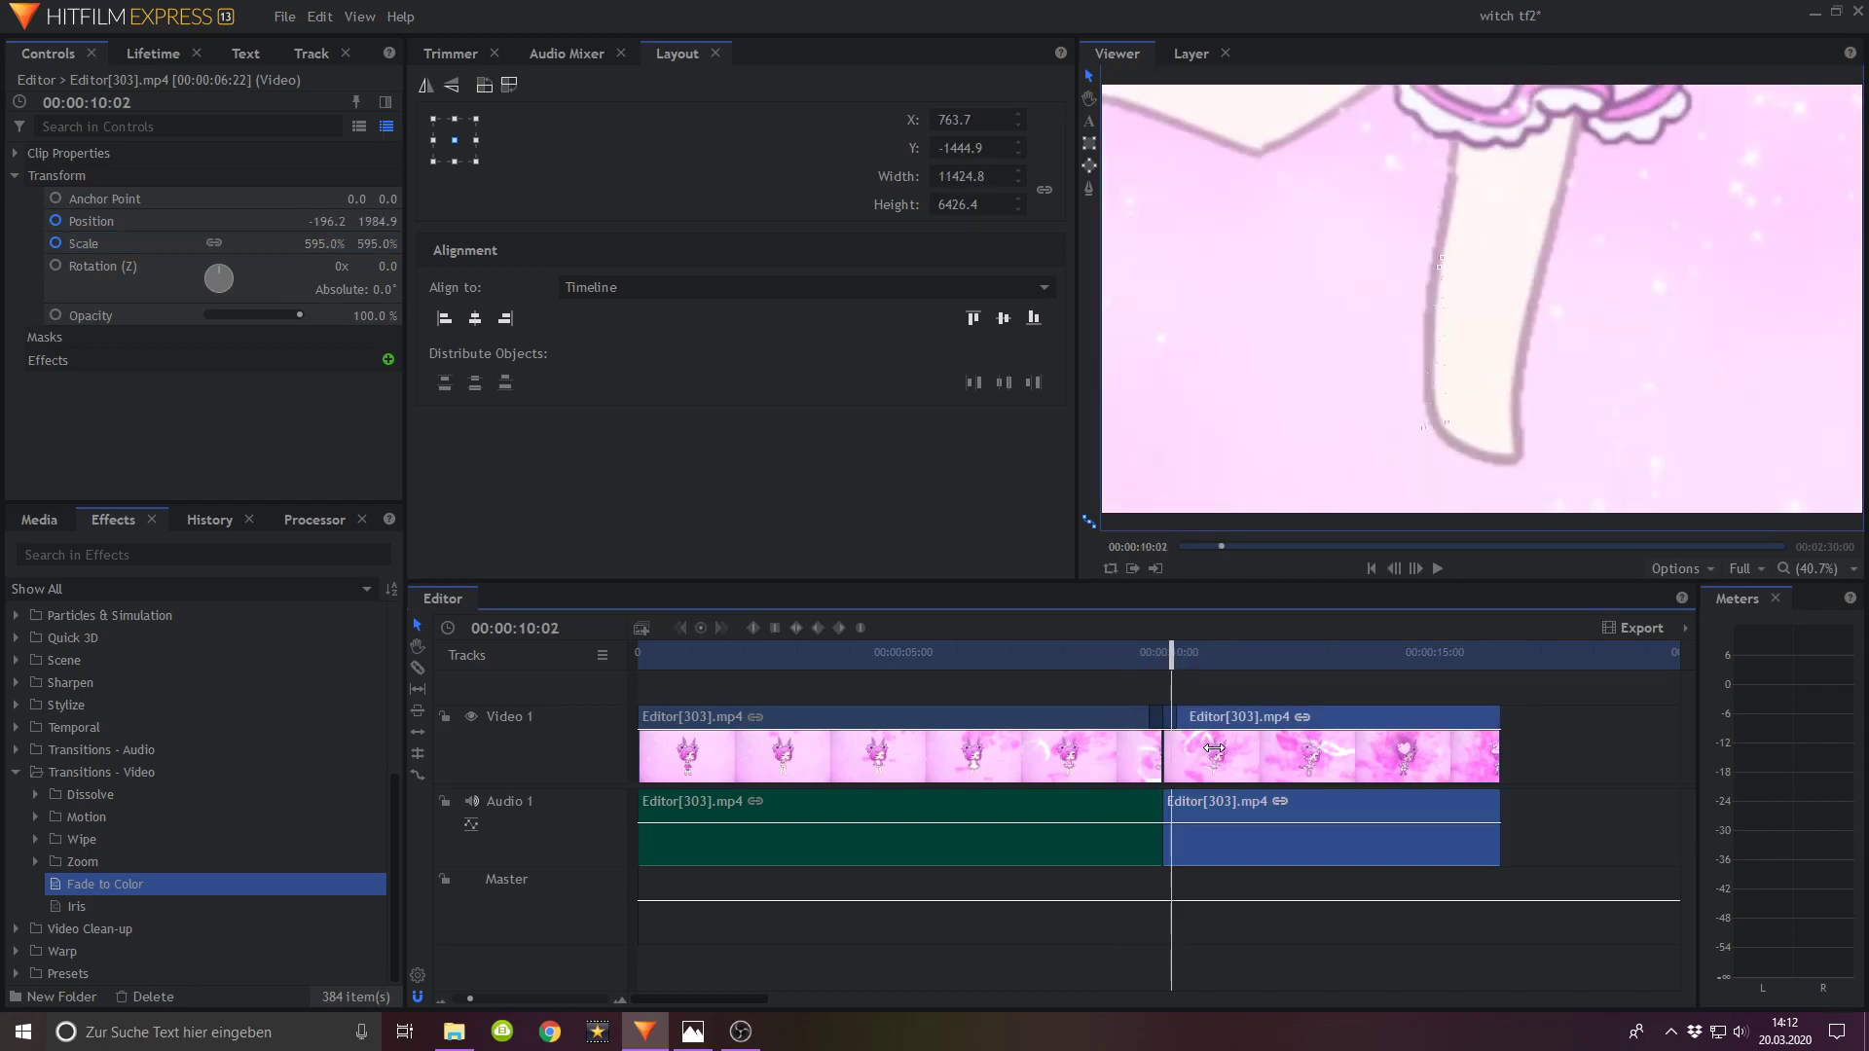
{"action": "left_click", "coordinate": [282, 221]}
{"action": "left_click", "coordinate": [302, 244]}
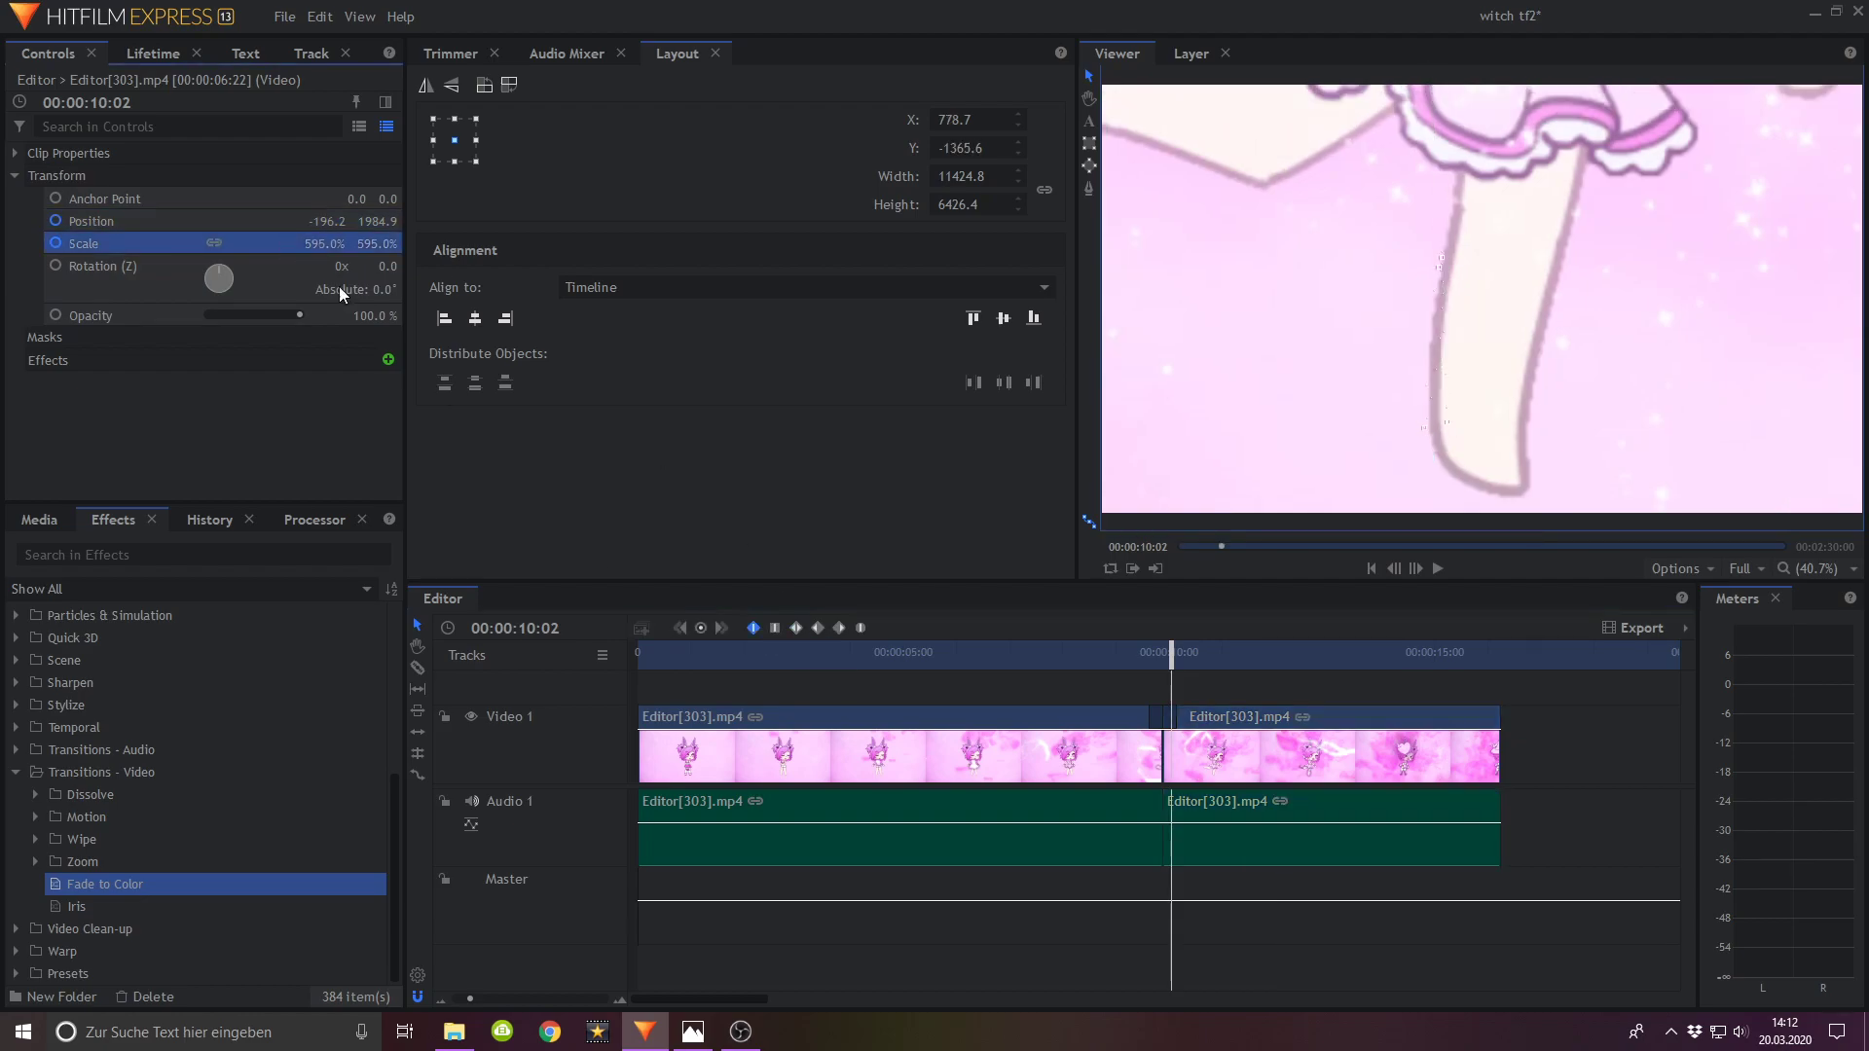
{"action": "left_click", "coordinate": [799, 628]}
Step: Play back the second clip part to its end and save the project
{"action": "left_click_drag", "start_coordinate": [1171, 658], "coordinate": [1210, 668]}
{"action": "left_click", "coordinate": [1436, 569]}
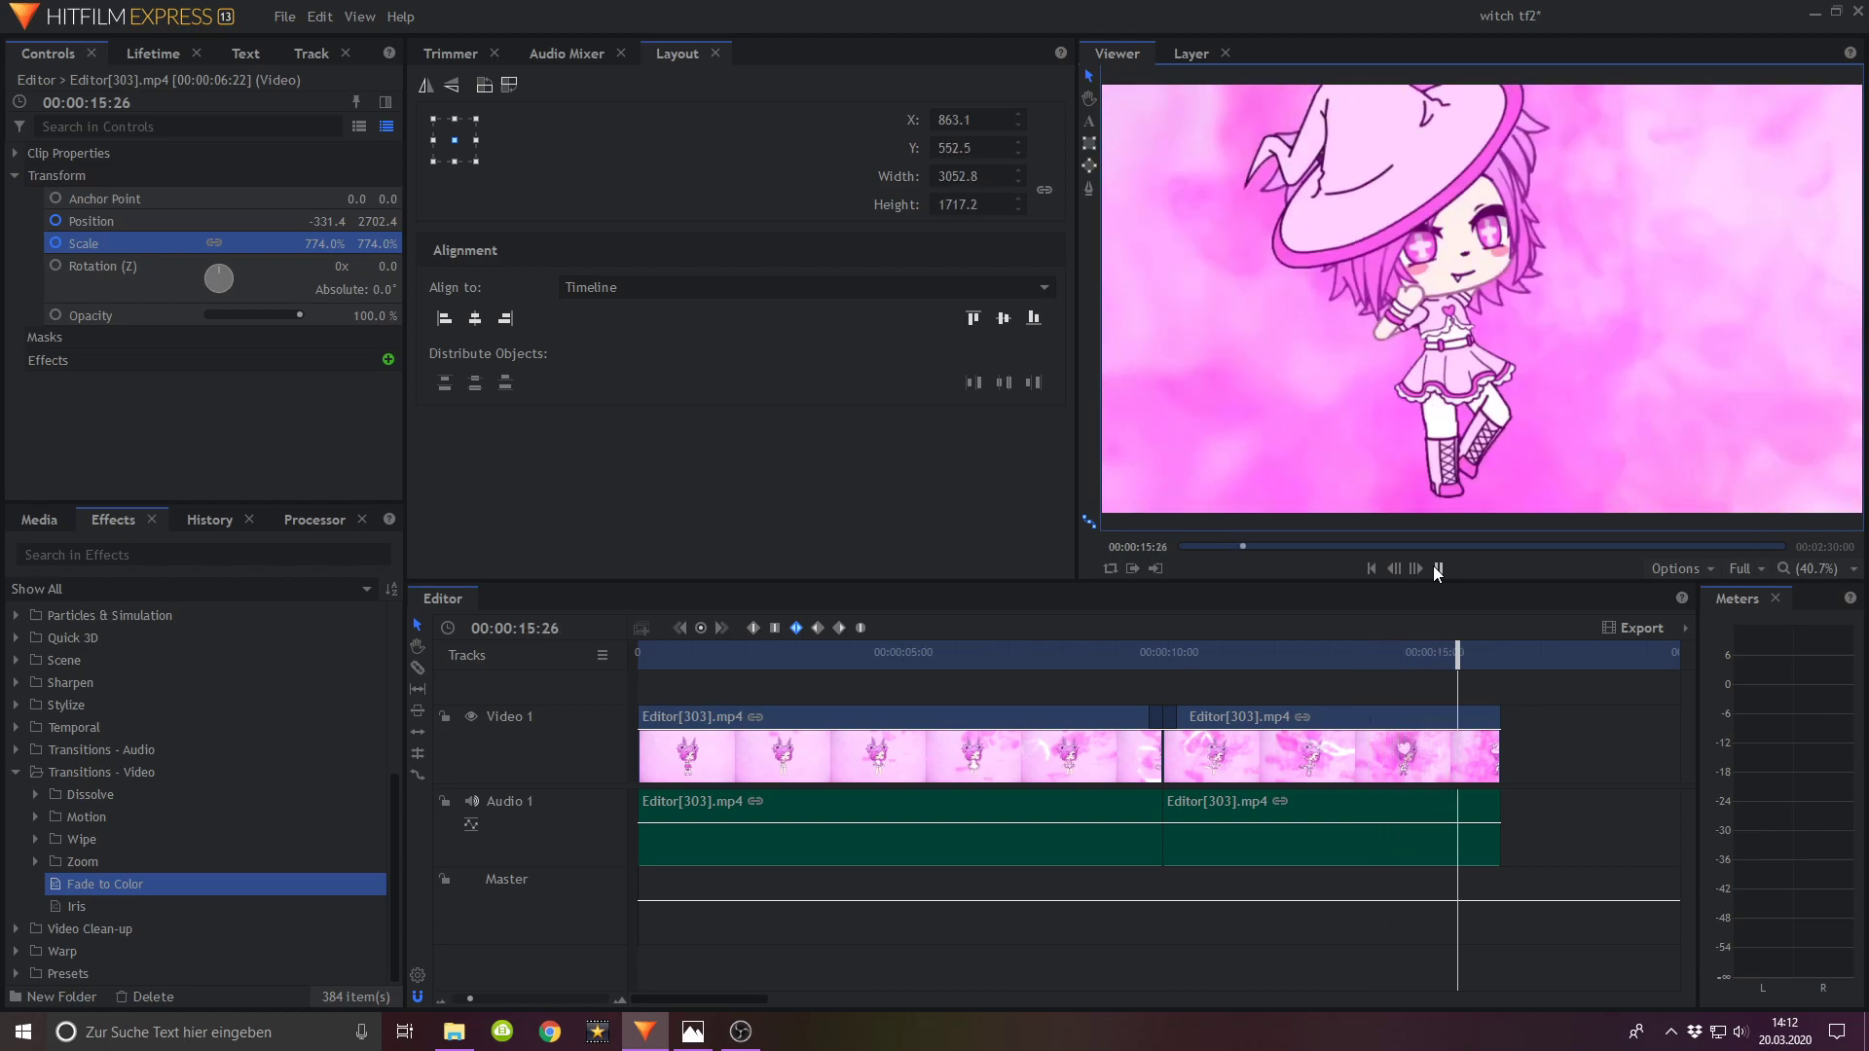
{"action": "left_click", "coordinate": [285, 17]}
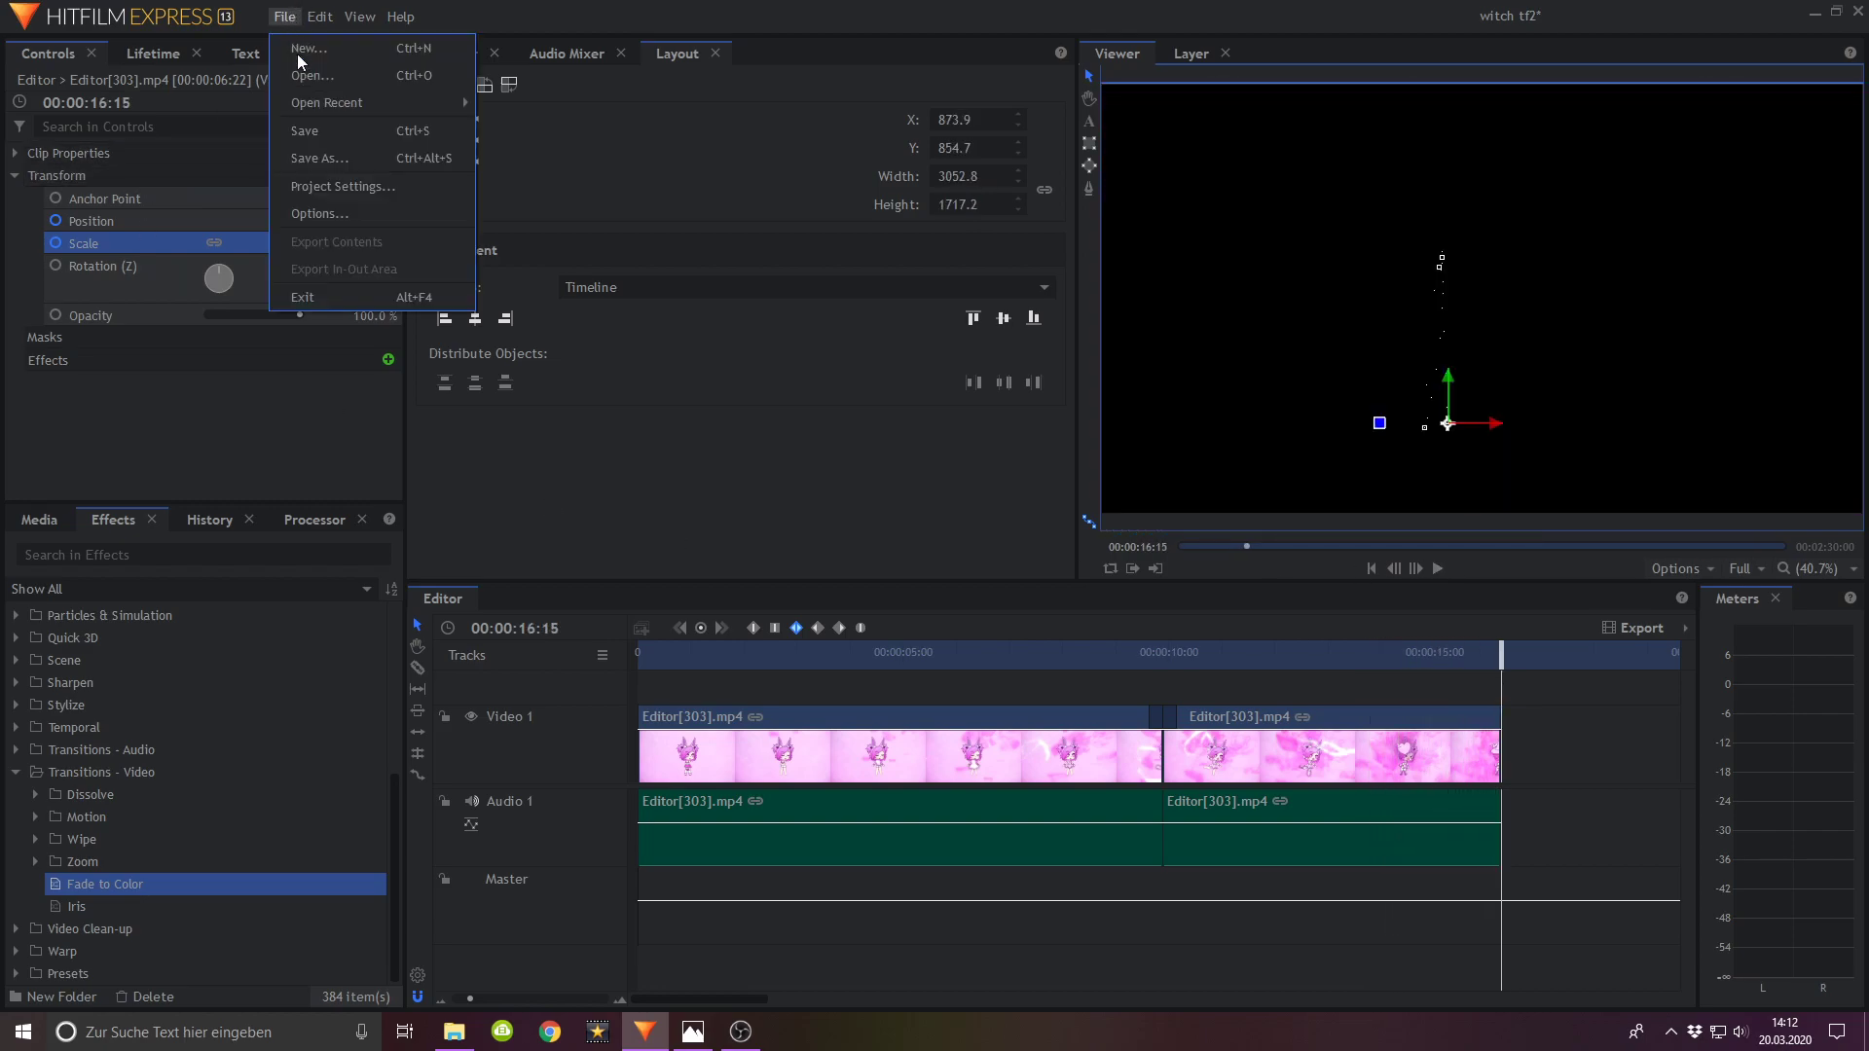
{"action": "left_click", "coordinate": [301, 126]}
Step: Search the effects library for shake and apply the Shake effect to the first clip part
{"action": "left_click", "coordinate": [729, 654]}
{"action": "left_click", "coordinate": [776, 761]}
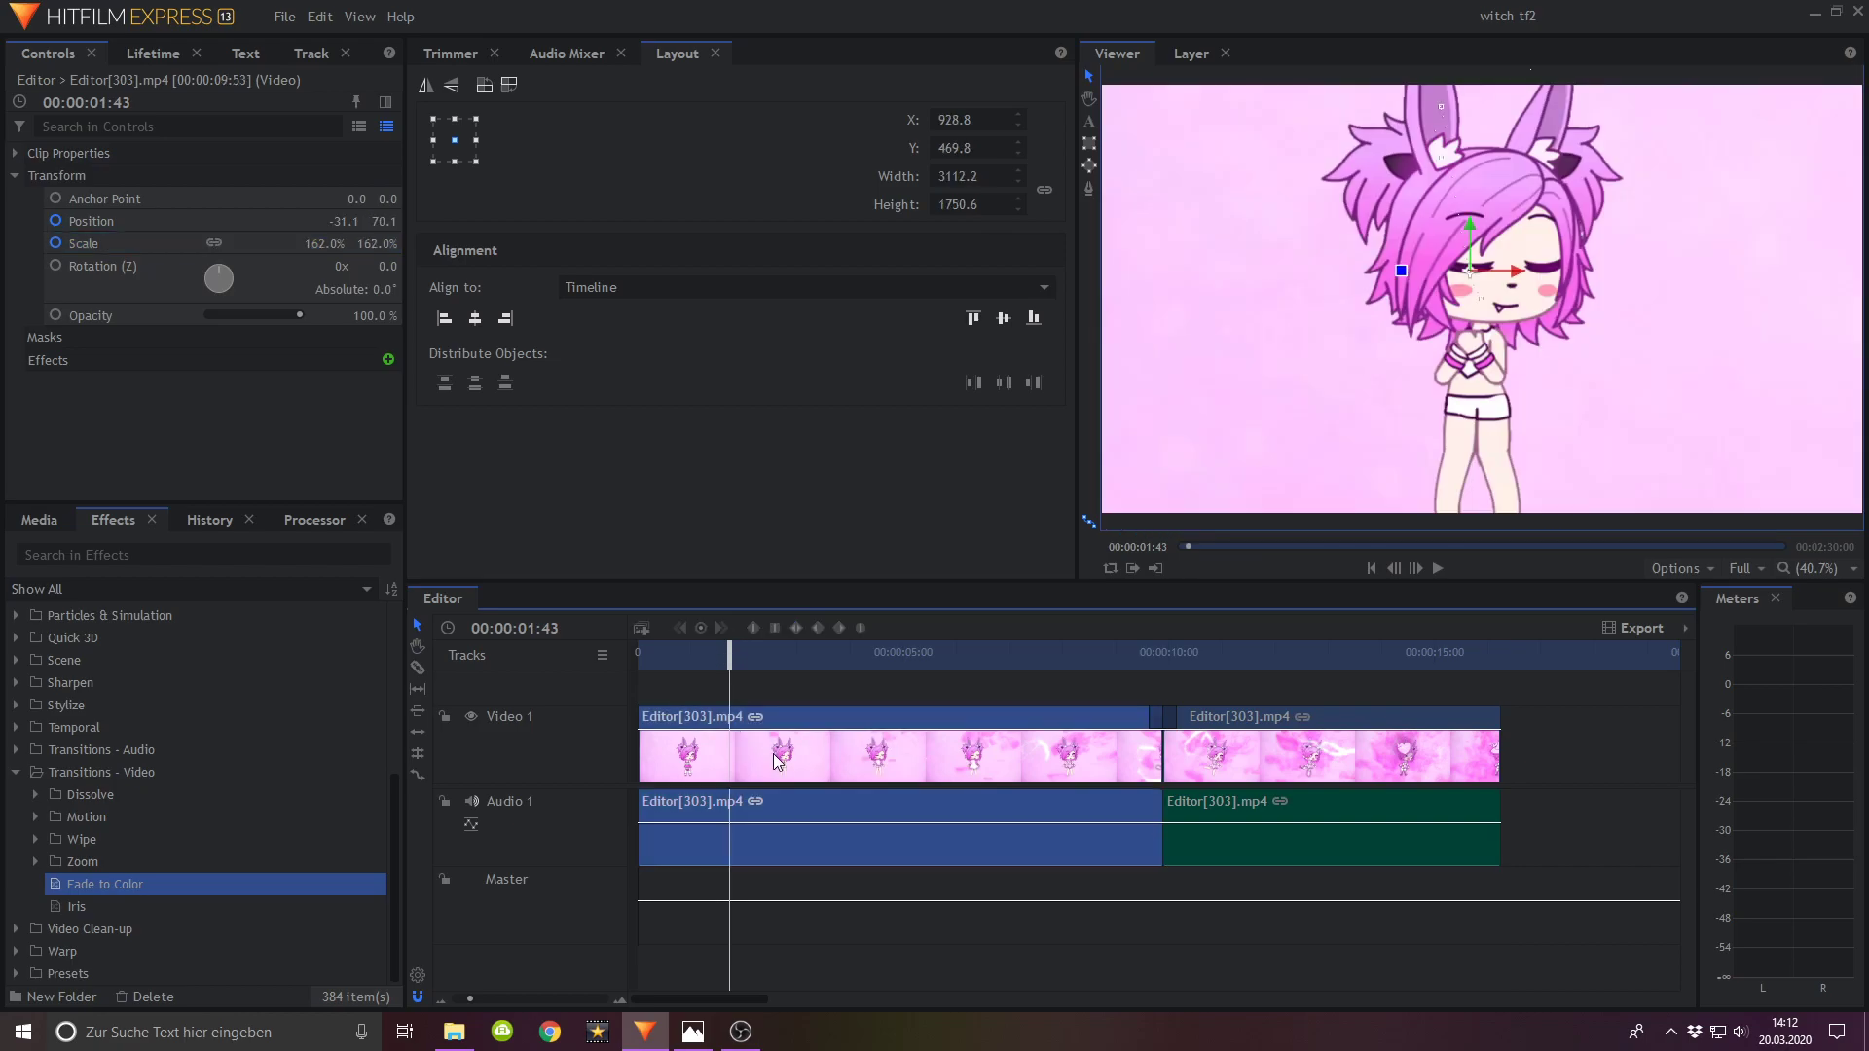
{"action": "type", "text": "shake"}
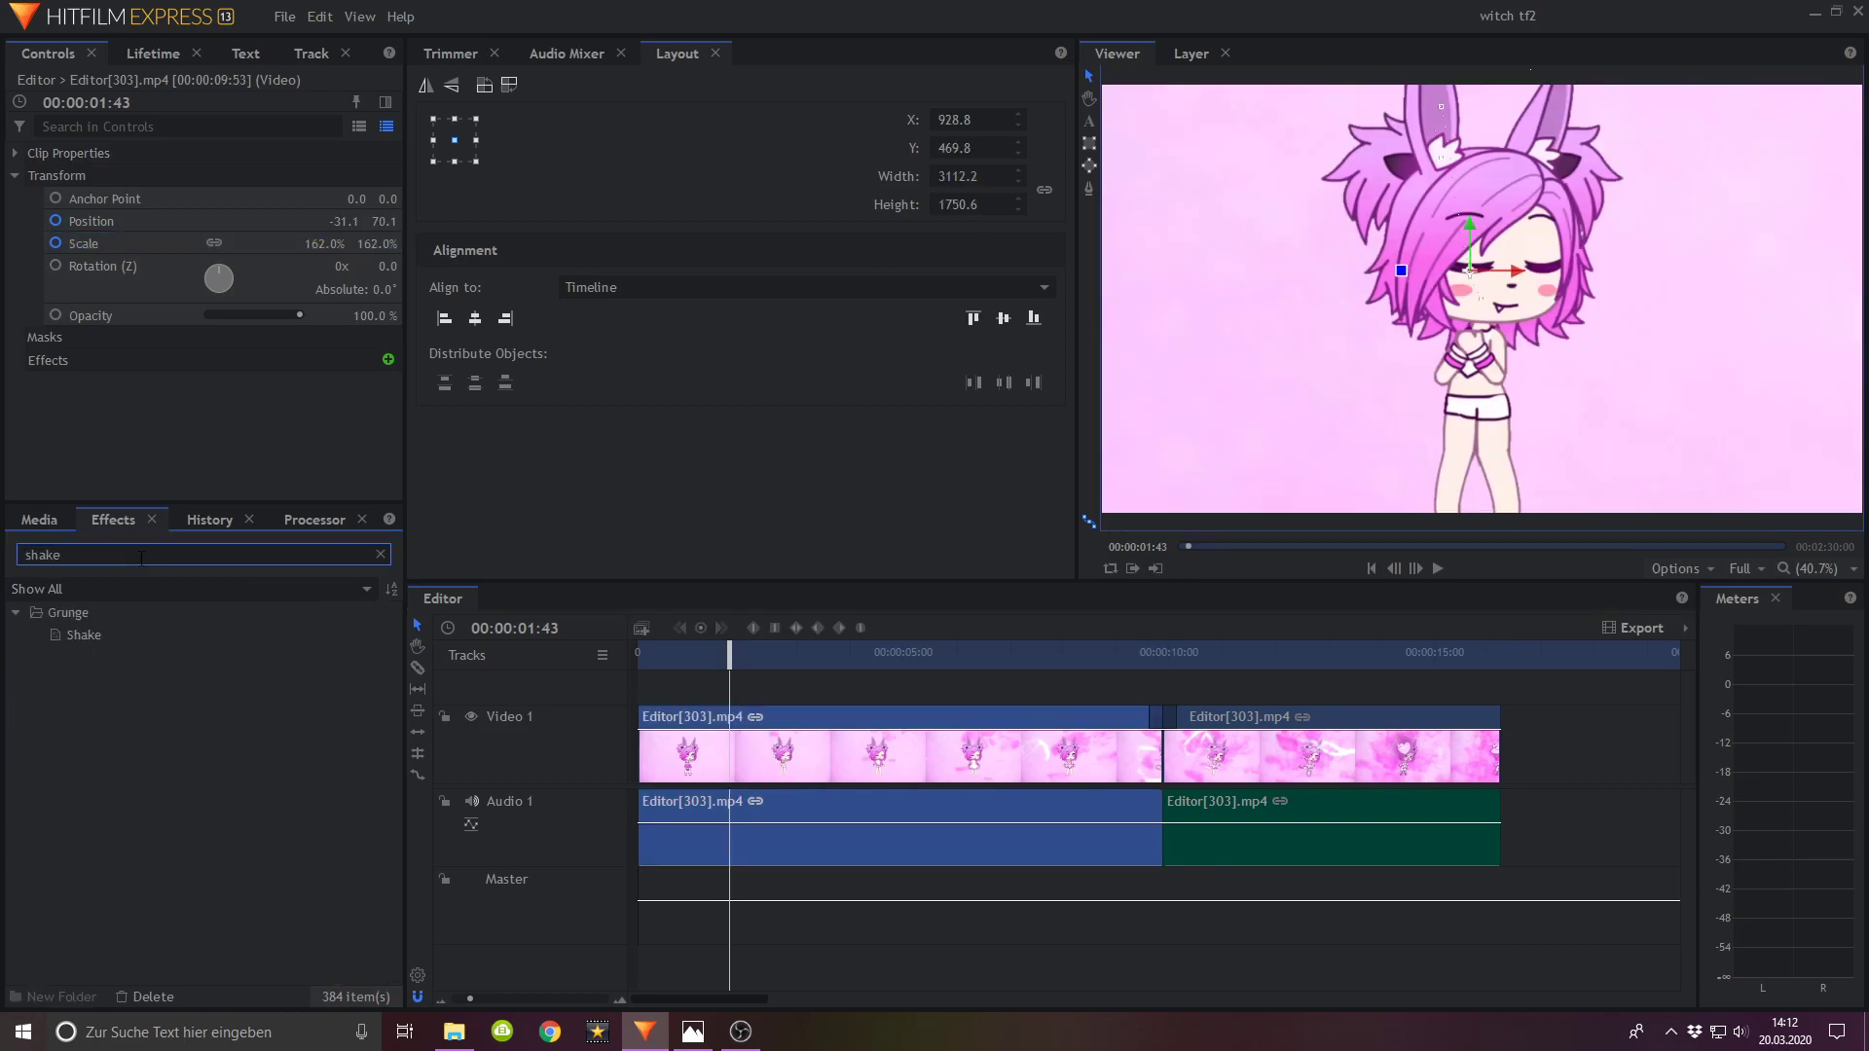
{"action": "left_click_drag", "start_coordinate": [102, 633], "coordinate": [670, 756]}
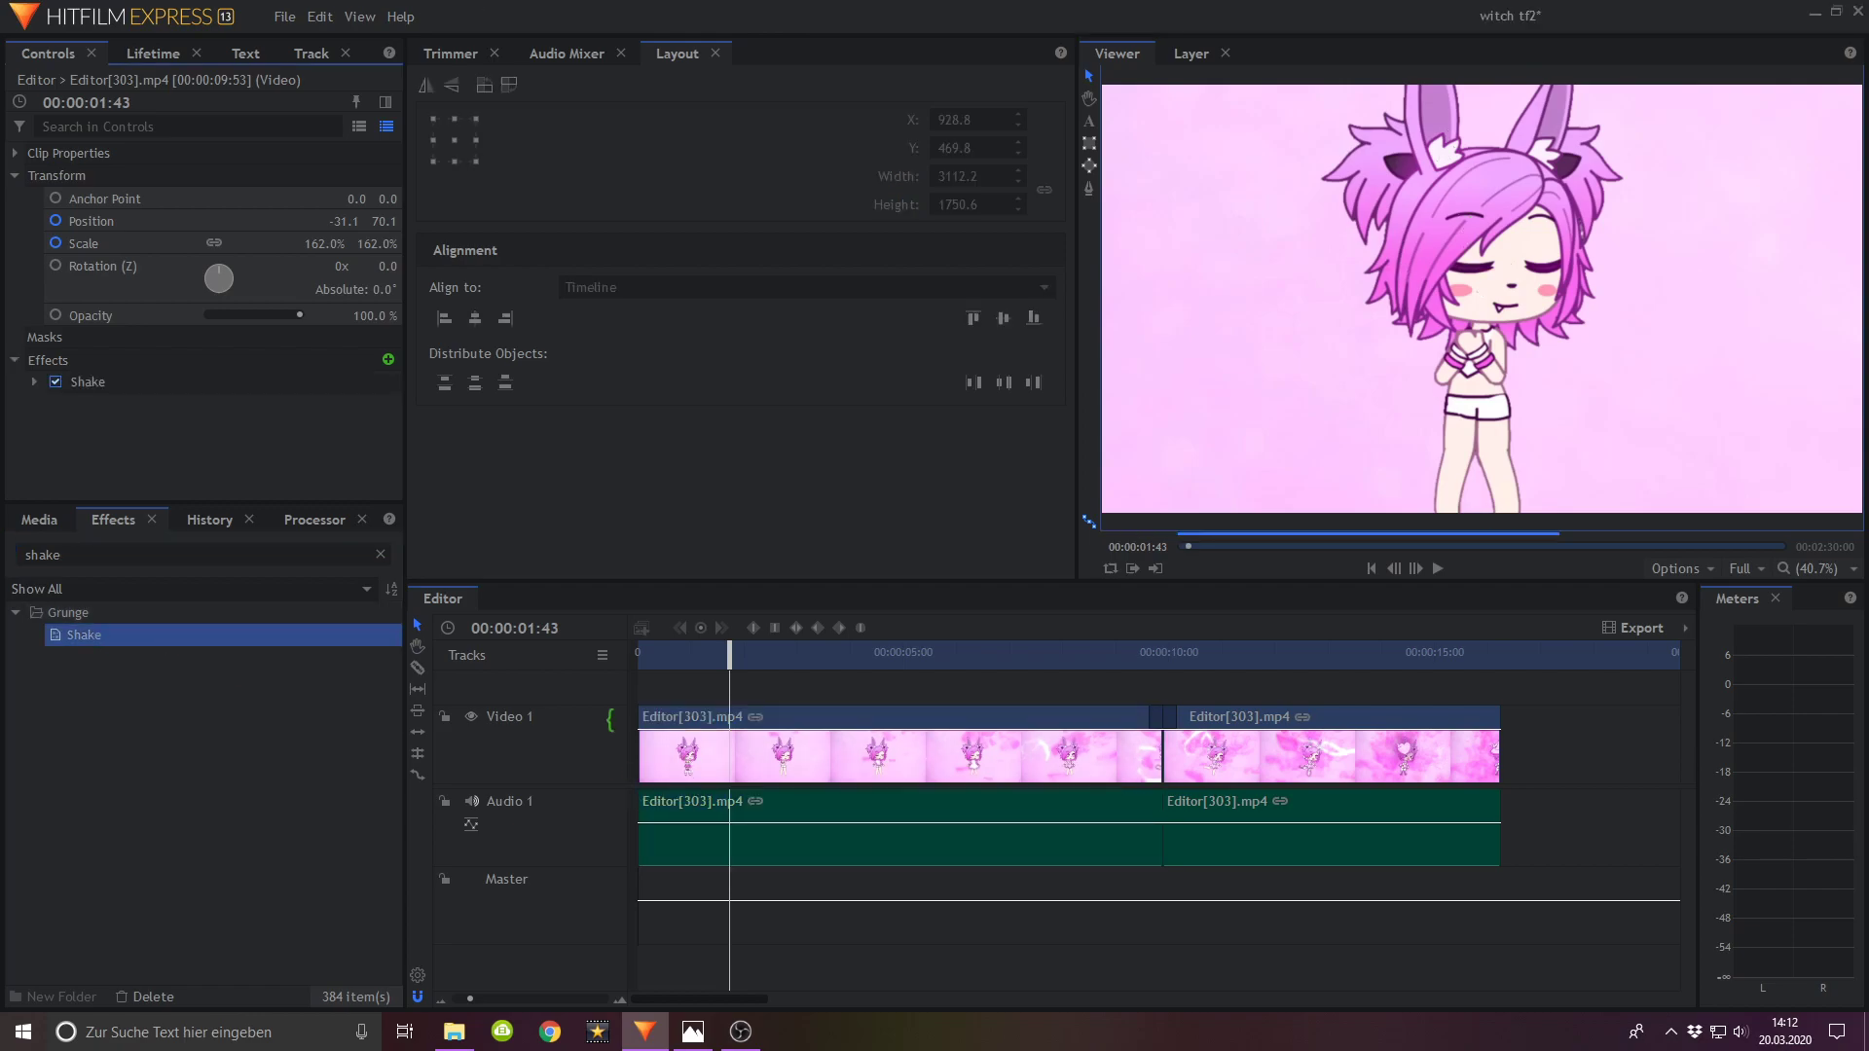
Step: Set the Shake effect's amount to 20, speed to 0.20 and smooth to 100 on the first clip part
{"action": "left_click", "coordinate": [35, 382]}
{"action": "scroll", "coordinate": [399, 440], "scroll_direction": "down", "scroll_amount": 2}
{"action": "left_click", "coordinate": [365, 310]}
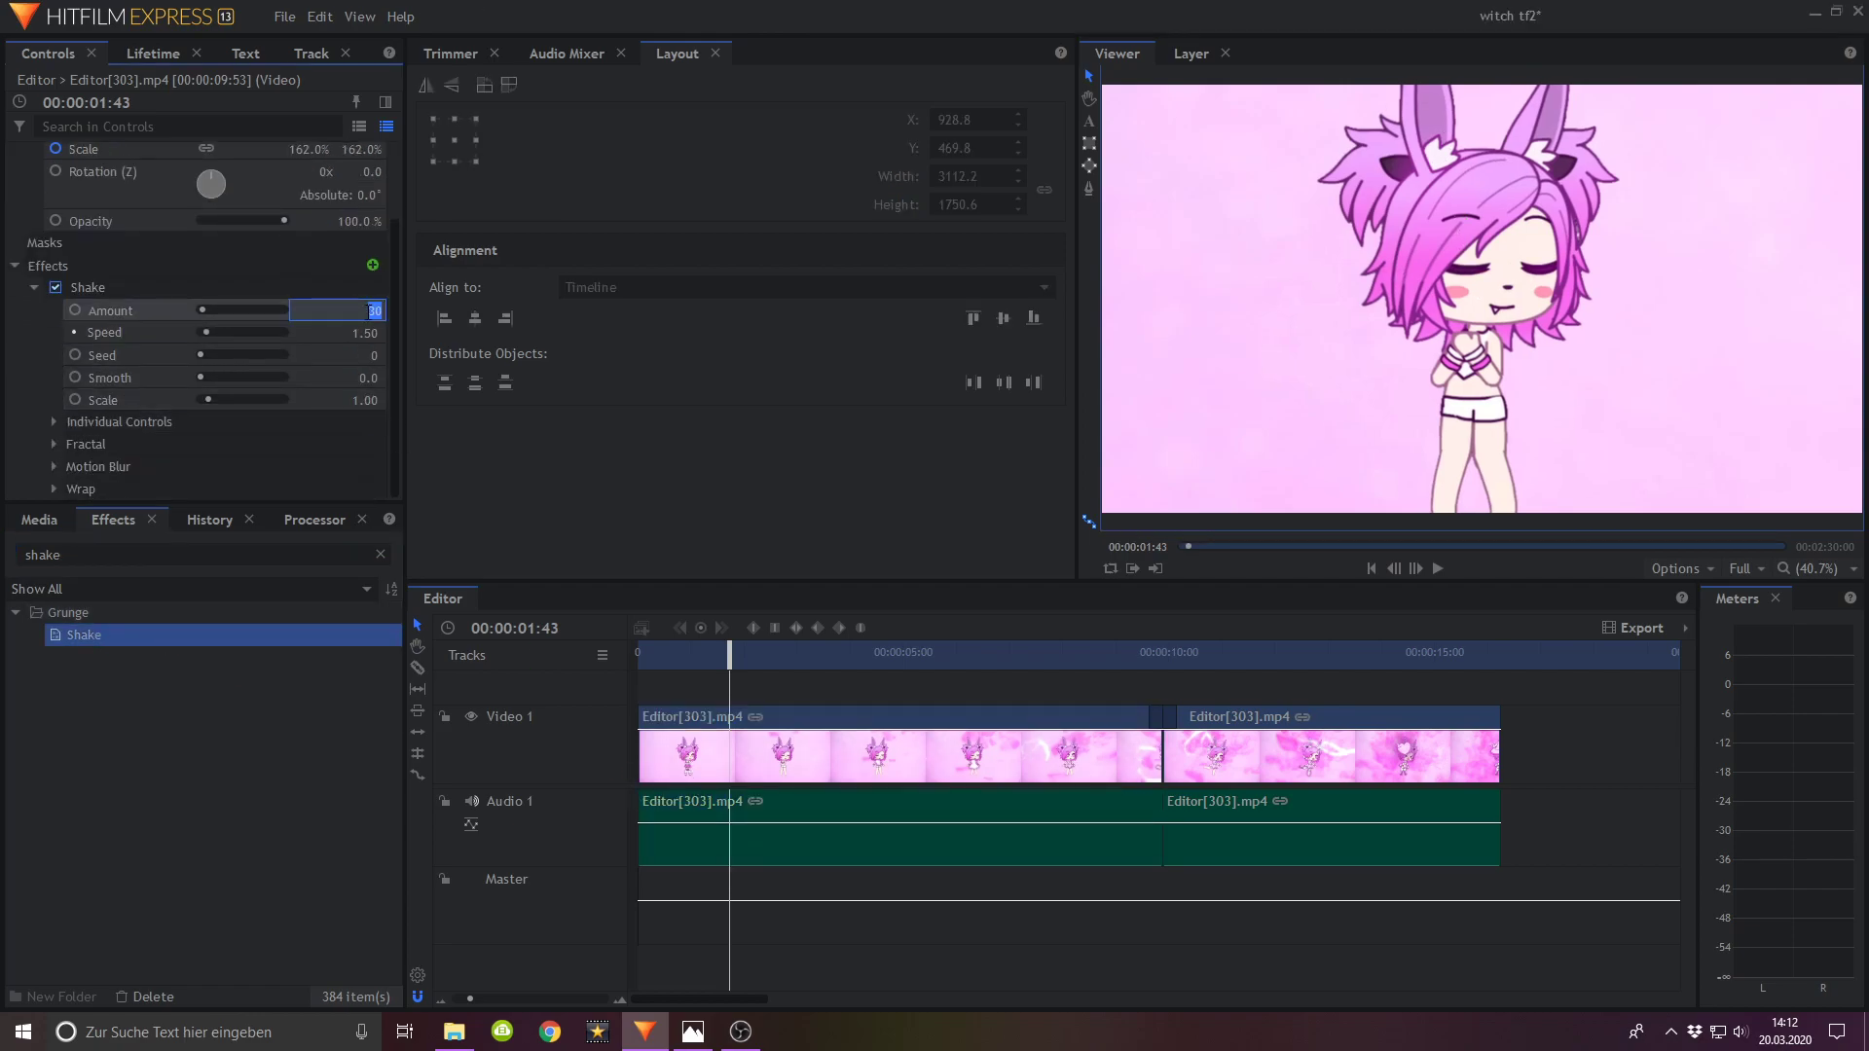
{"action": "type", "text": "20"}
{"action": "key", "text": "Tab"}
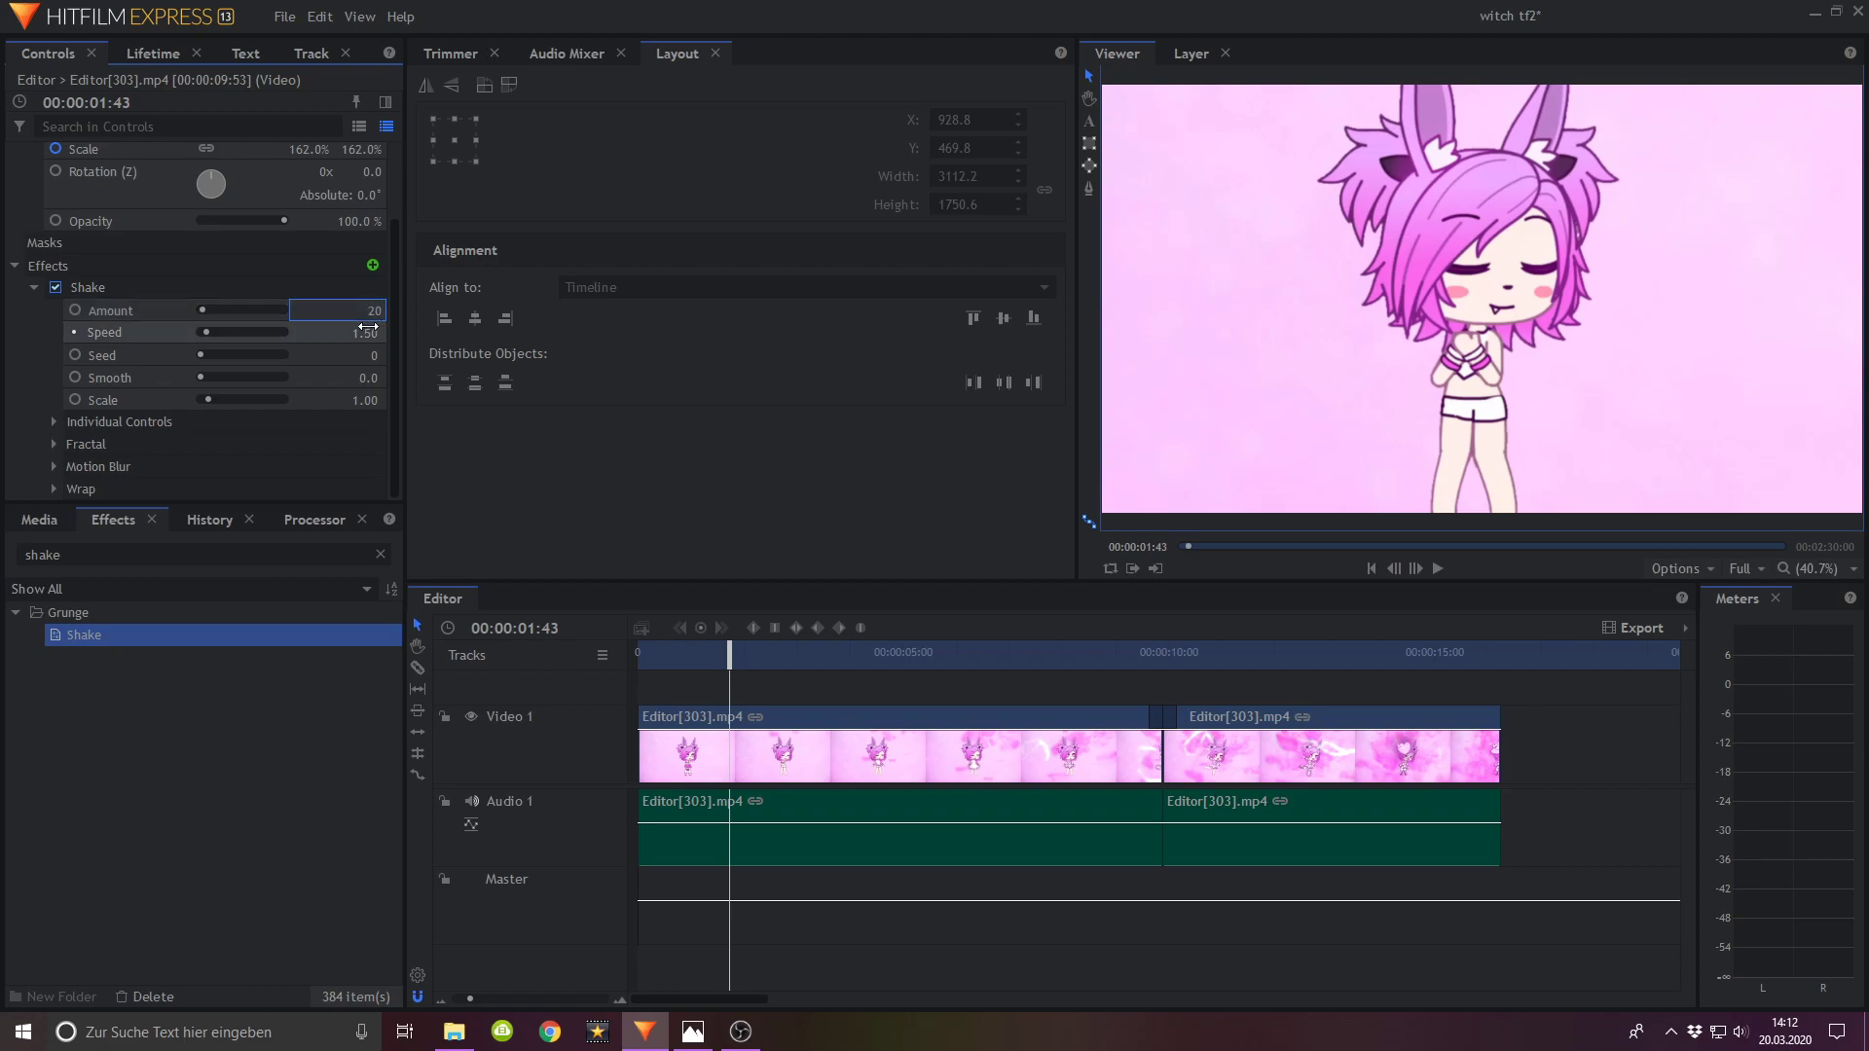
{"action": "type", "text": "0.2"}
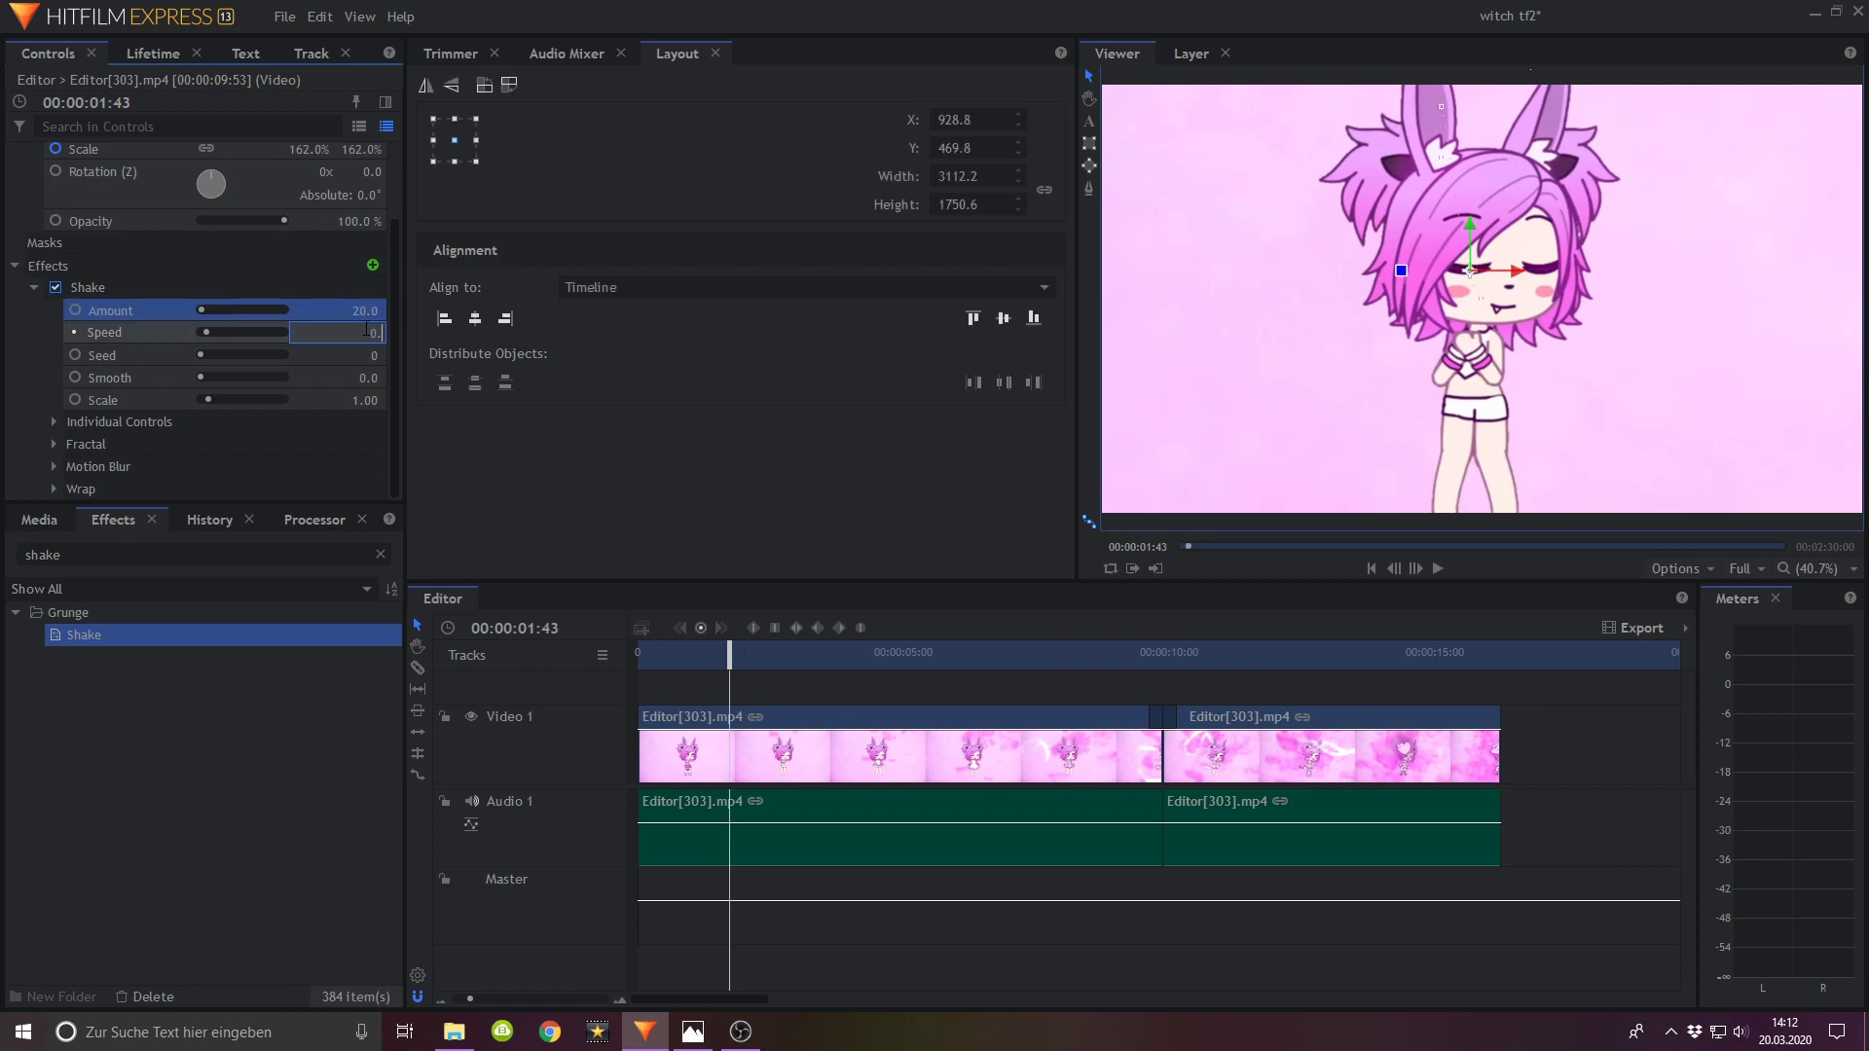
{"action": "key", "text": "Return"}
{"action": "left_click", "coordinate": [797, 752]}
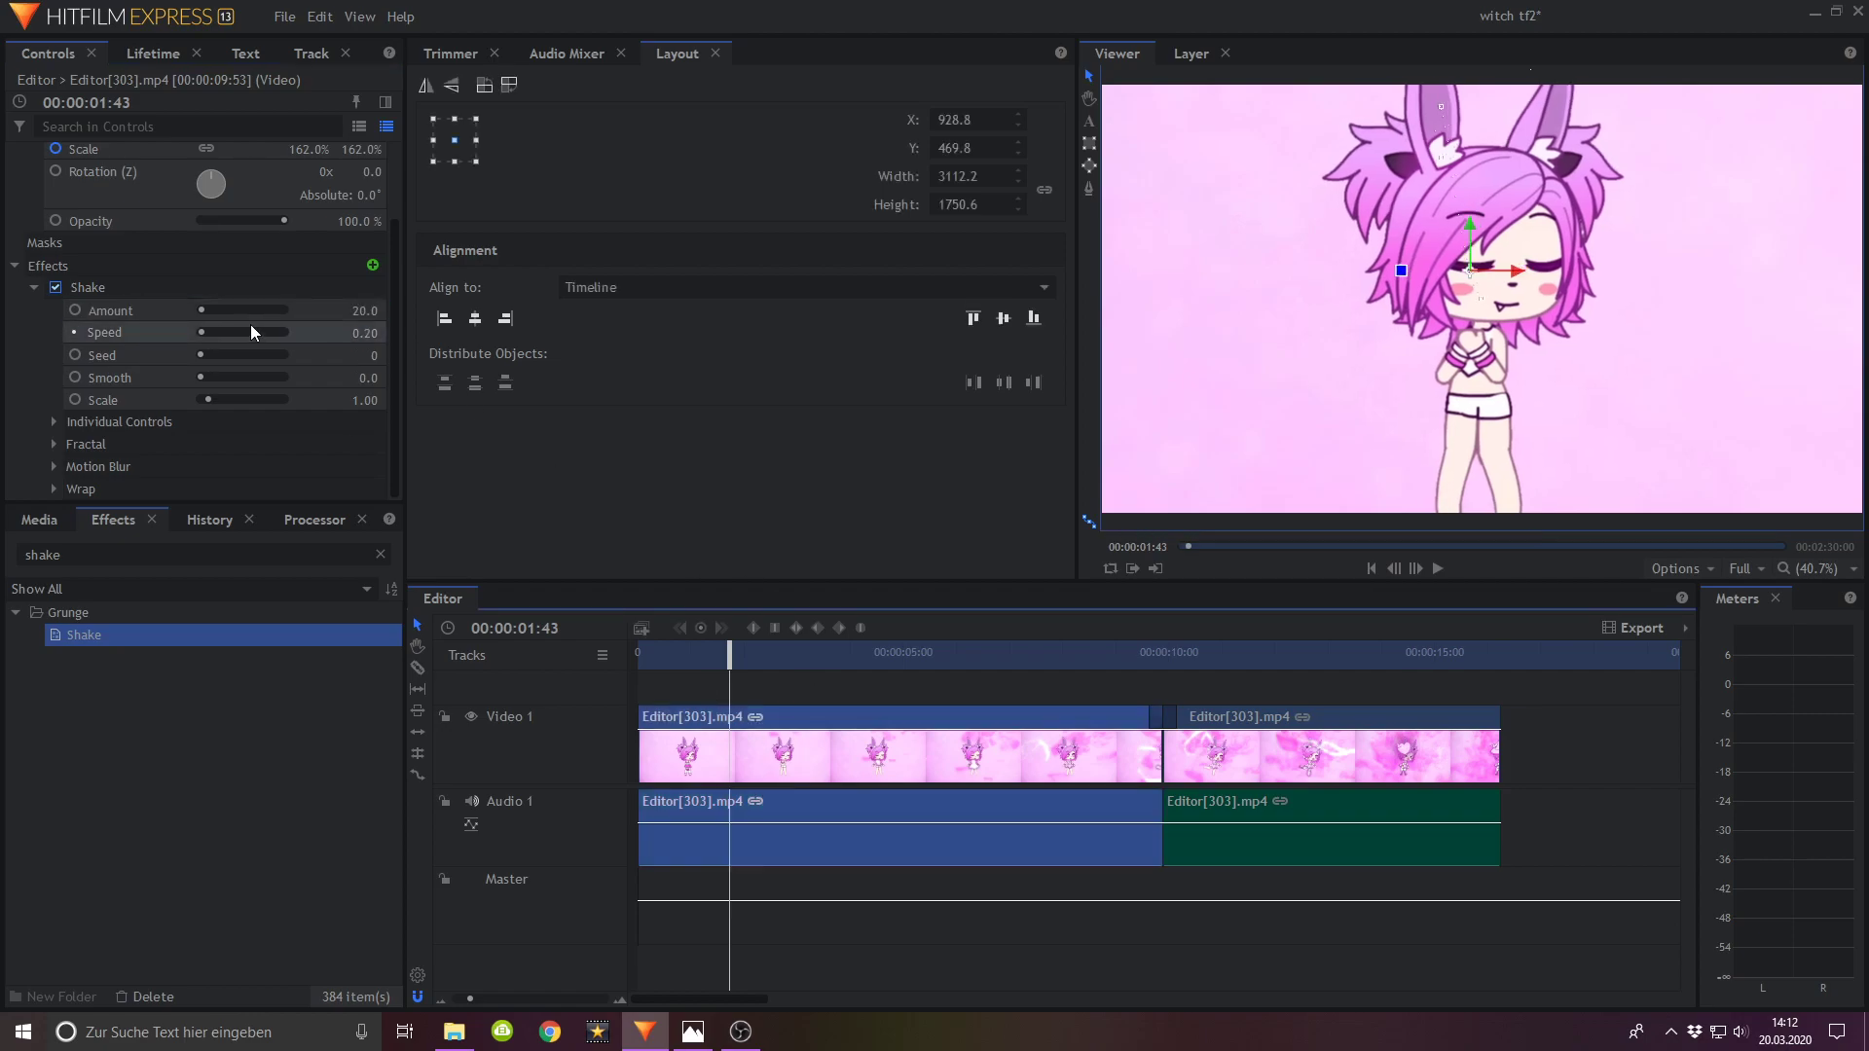
{"action": "left_click_drag", "start_coordinate": [201, 376], "coordinate": [544, 386]}
Step: Copy the Shake effect from the first clip part and paste it onto the second clip part
{"action": "right_click", "coordinate": [117, 285]}
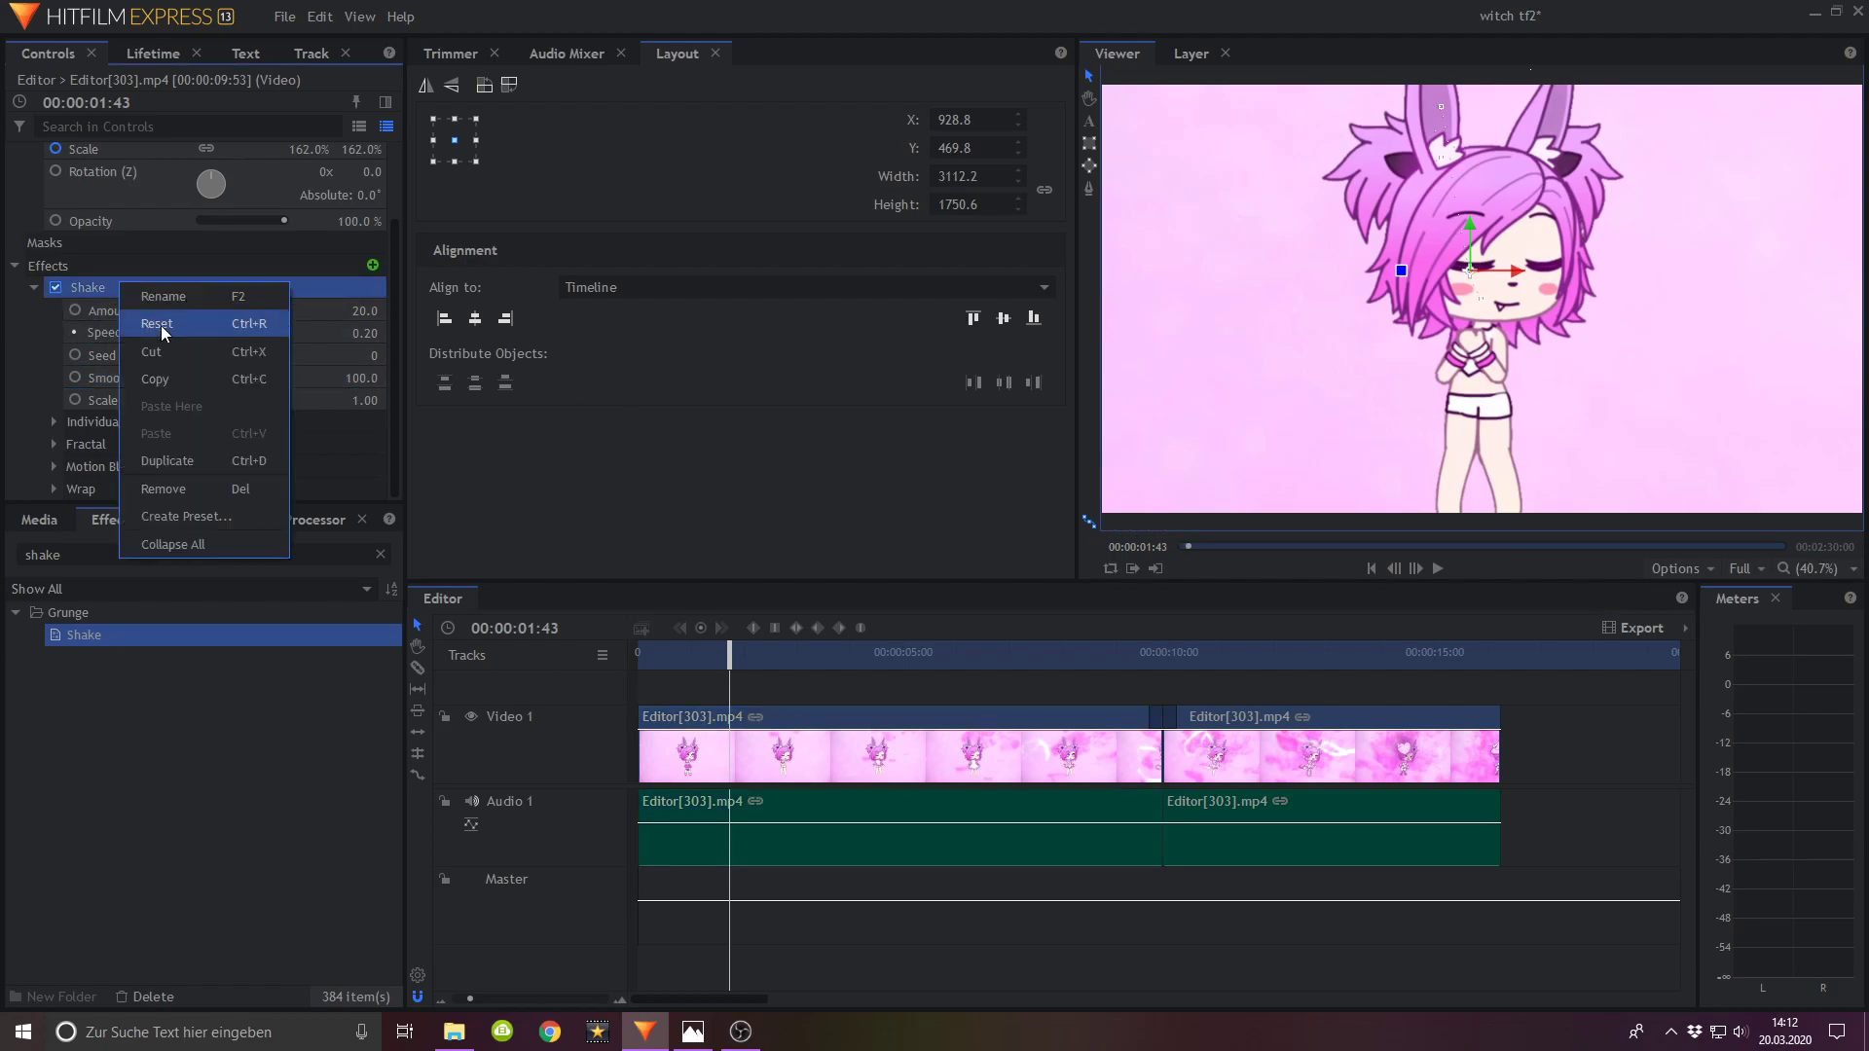
{"action": "left_click", "coordinate": [175, 379]}
{"action": "right_click", "coordinate": [1226, 732]}
{"action": "key", "text": "Escape"}
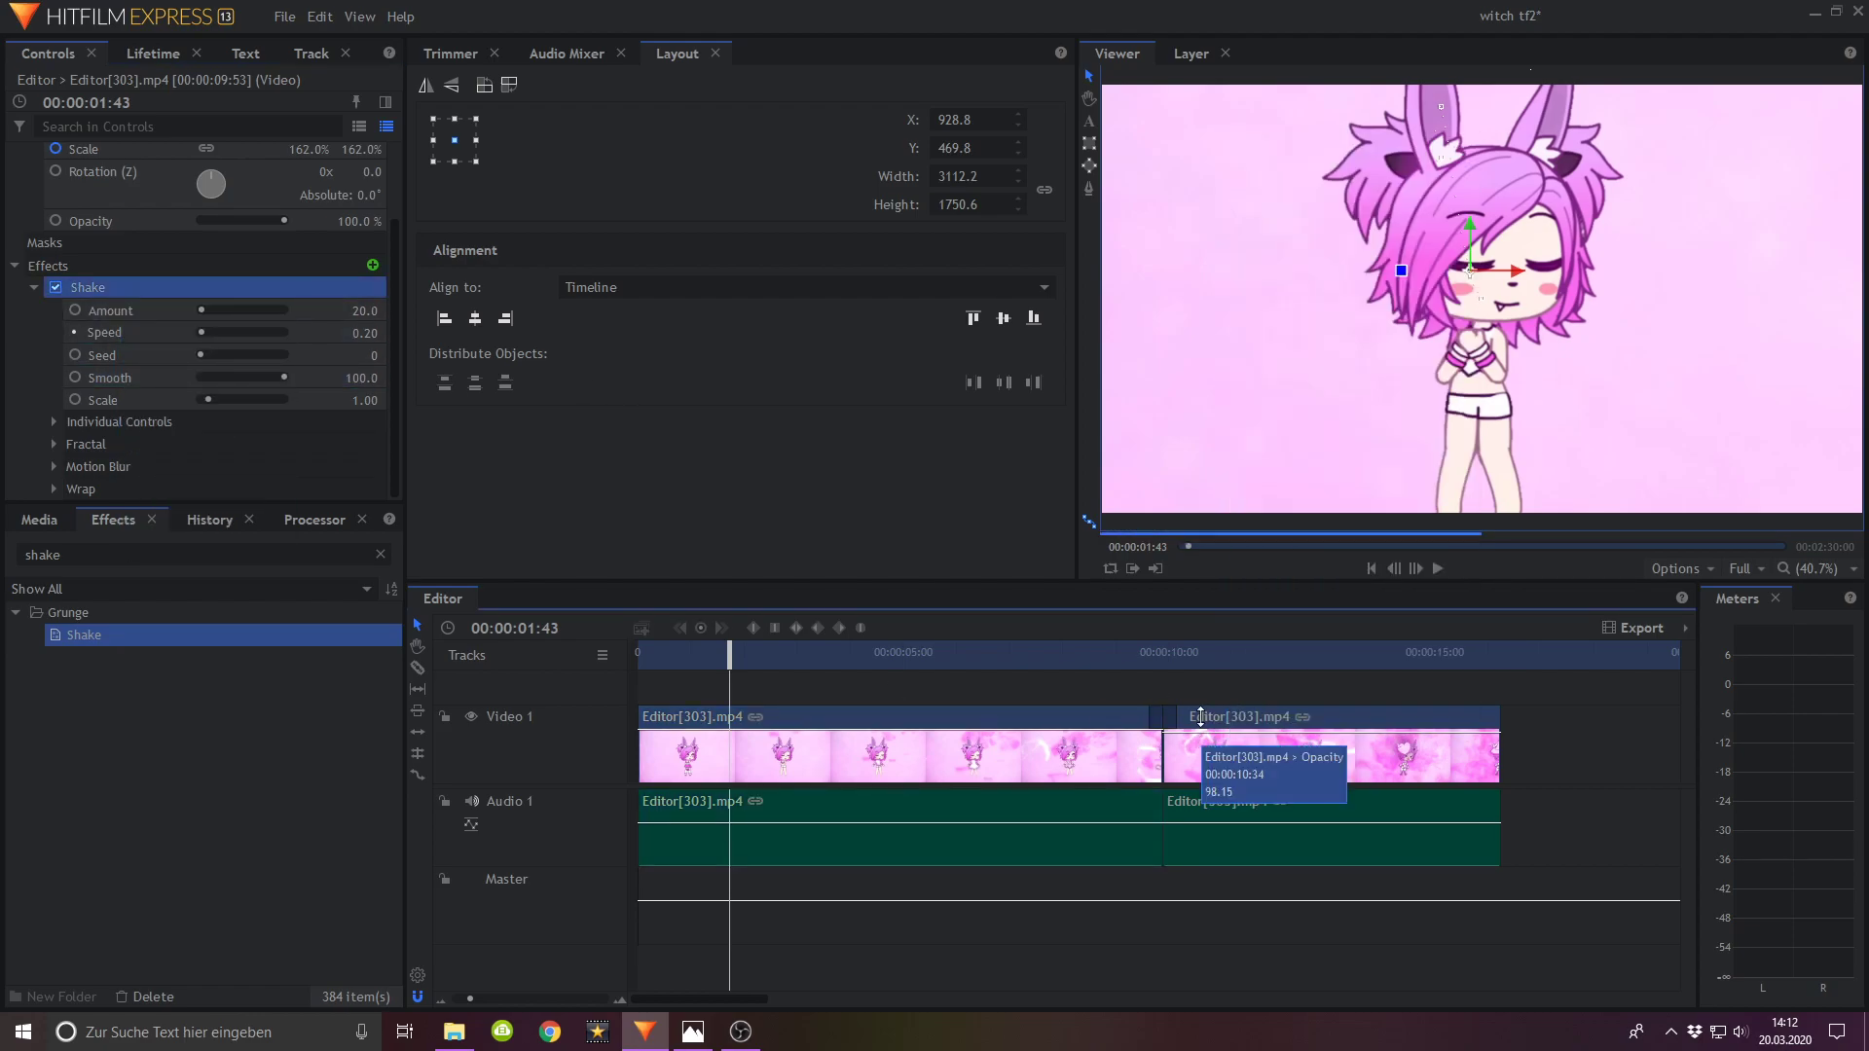
{"action": "left_click", "coordinate": [1207, 755]}
{"action": "right_click", "coordinate": [1207, 754]}
{"action": "left_click", "coordinate": [1244, 289]}
Step: Play back both clip parts from the start of the timeline and save the project
{"action": "left_click_drag", "start_coordinate": [724, 658], "coordinate": [584, 654]}
{"action": "left_click", "coordinate": [1438, 569]}
{"action": "left_click", "coordinate": [1438, 569]}
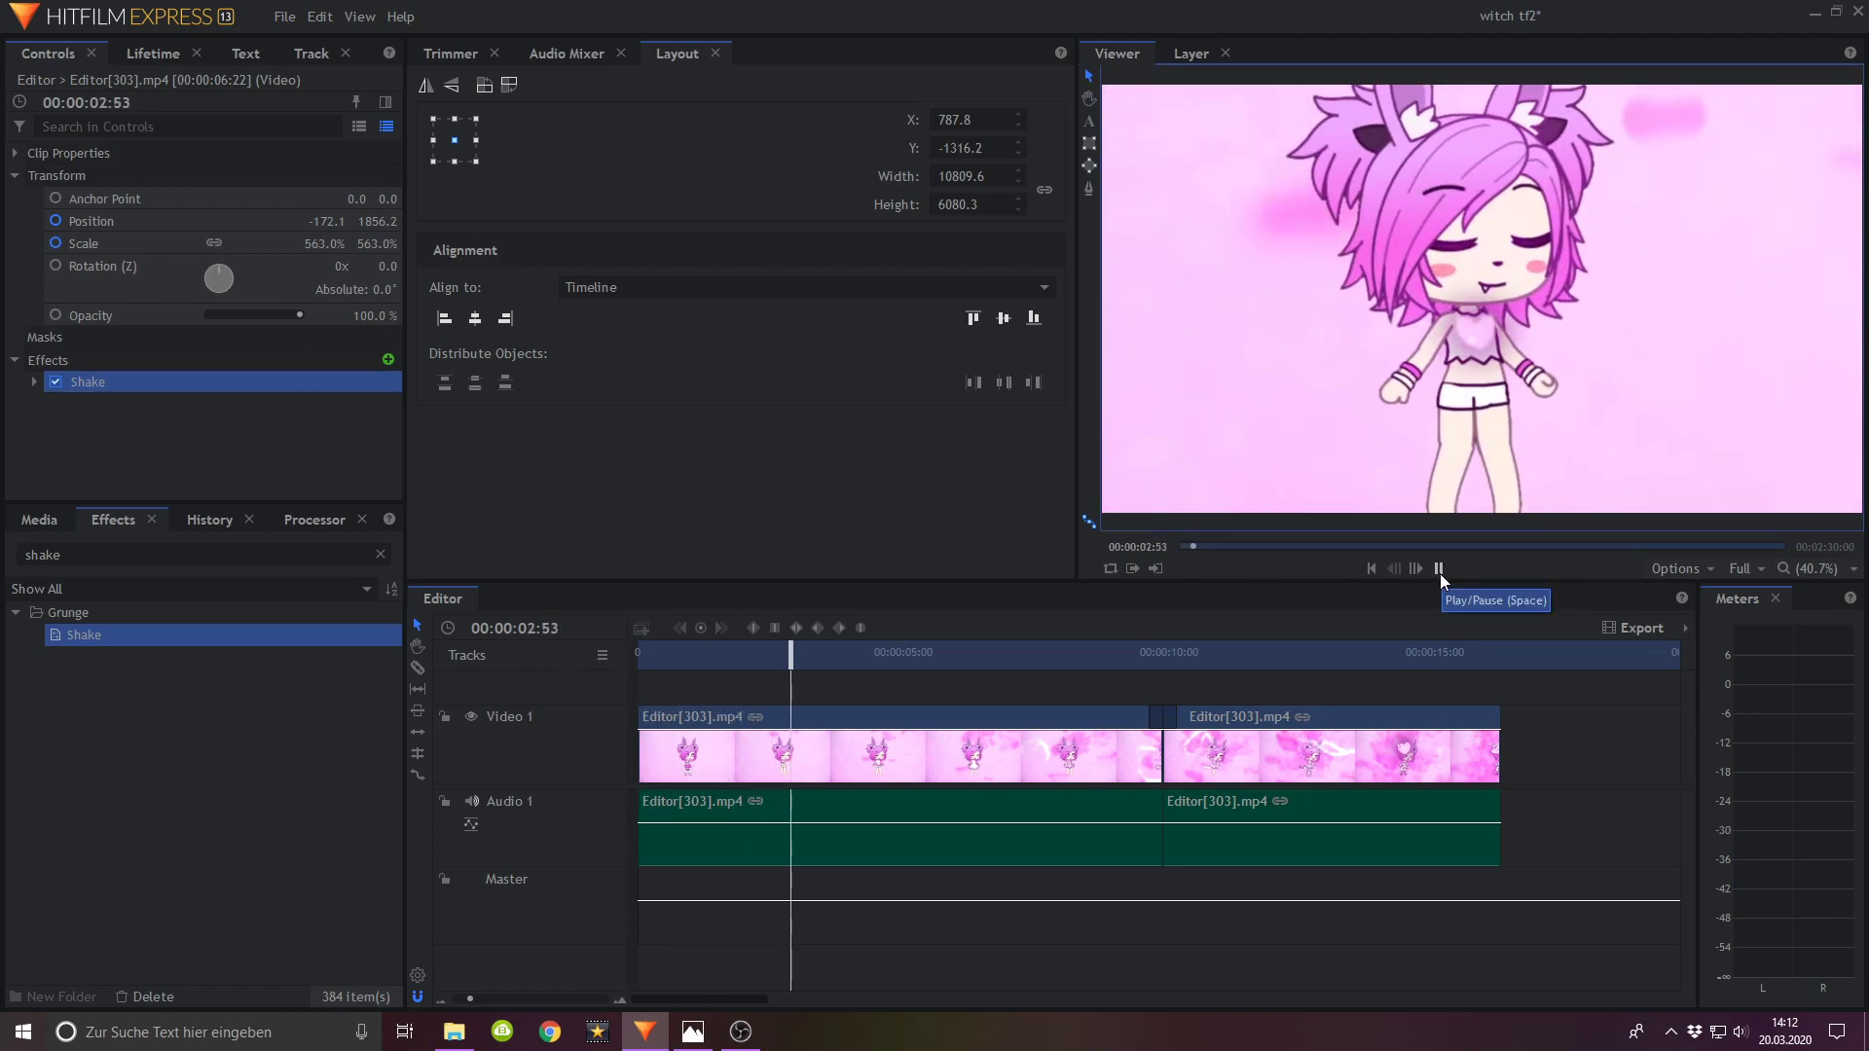
{"action": "left_click", "coordinate": [286, 16]}
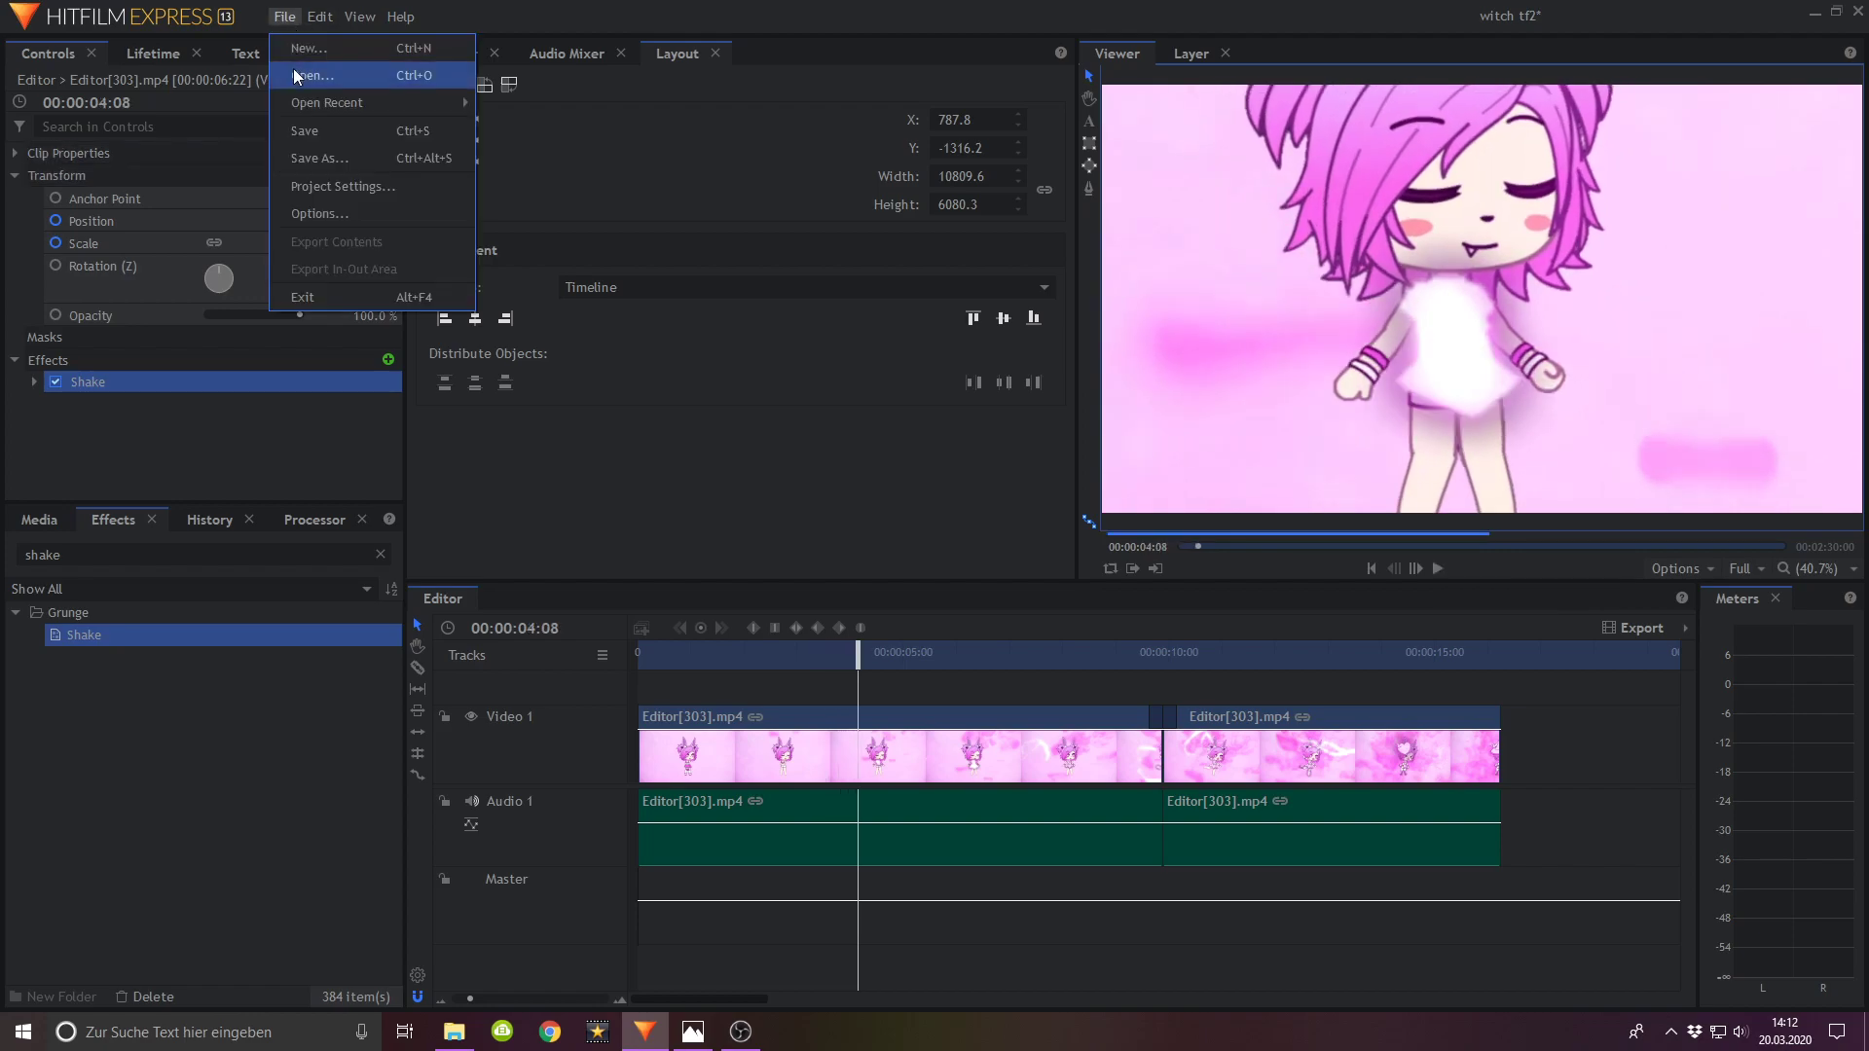
{"action": "left_click", "coordinate": [304, 127]}
{"action": "left_click", "coordinate": [1441, 573]}
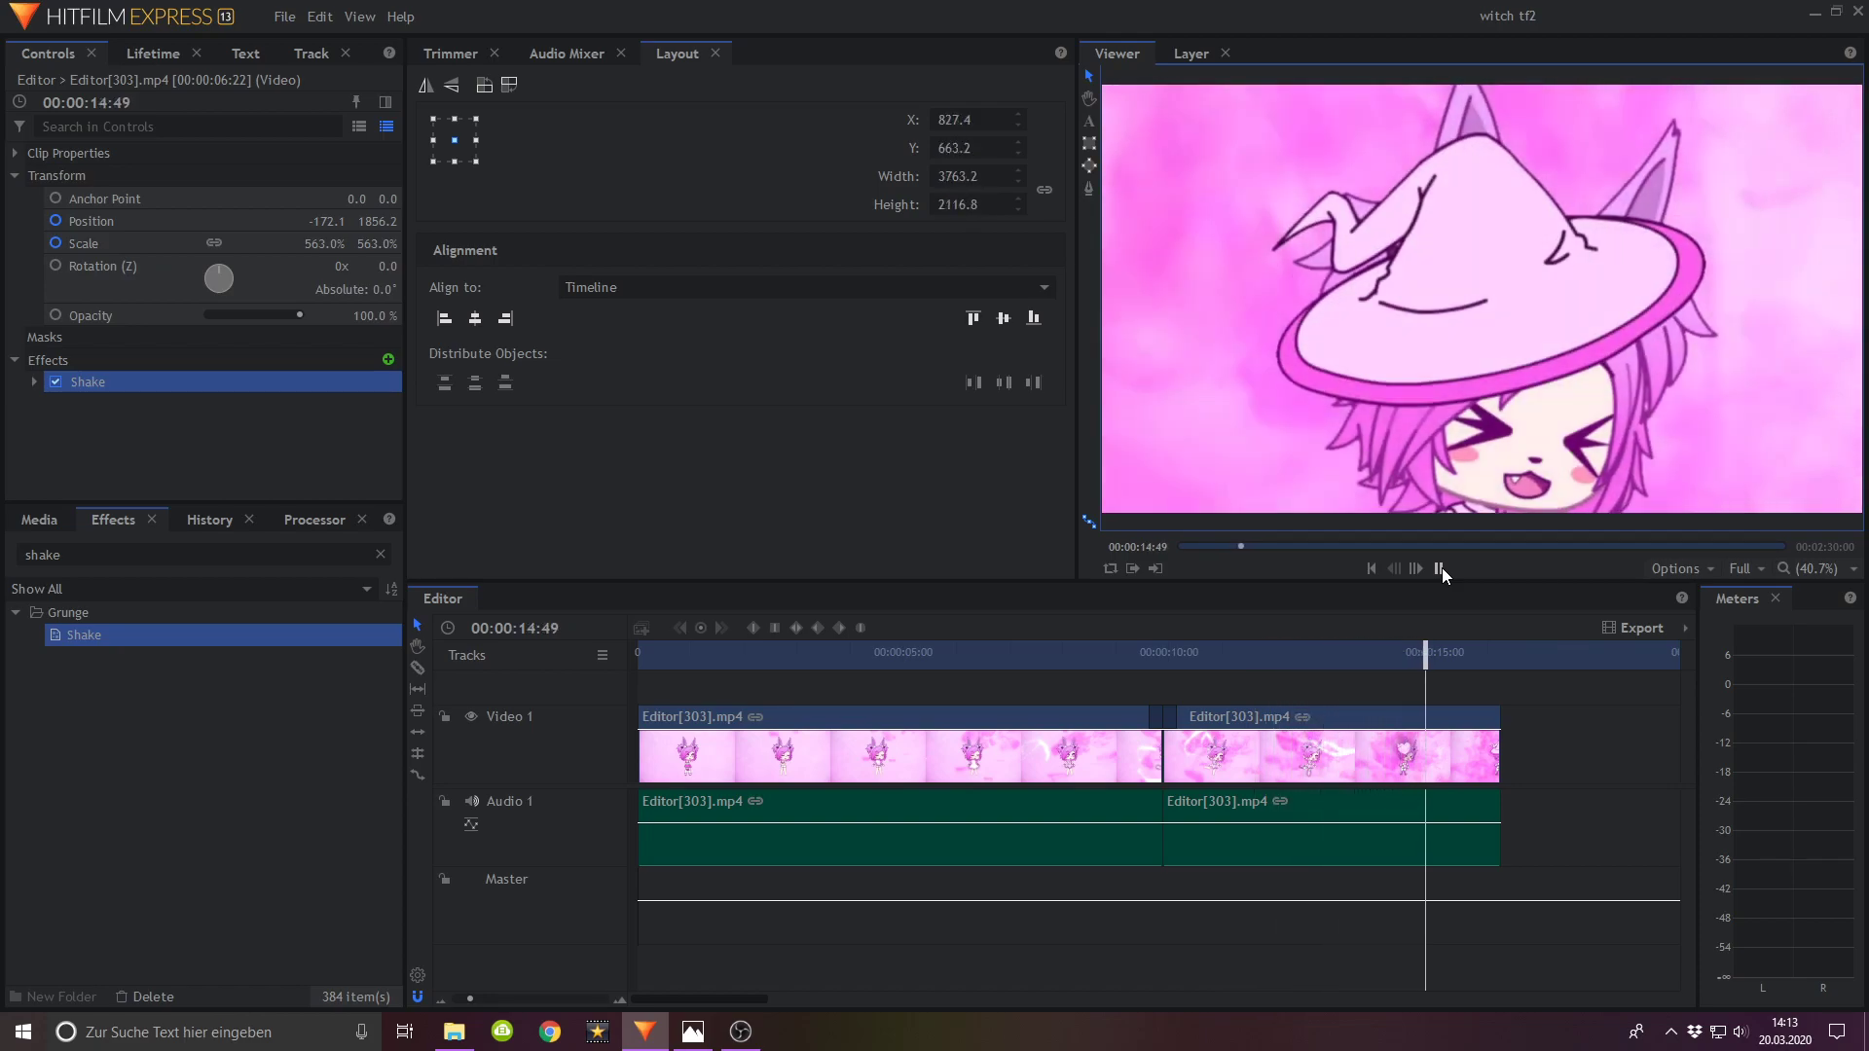
{"action": "left_click", "coordinate": [1439, 568]}
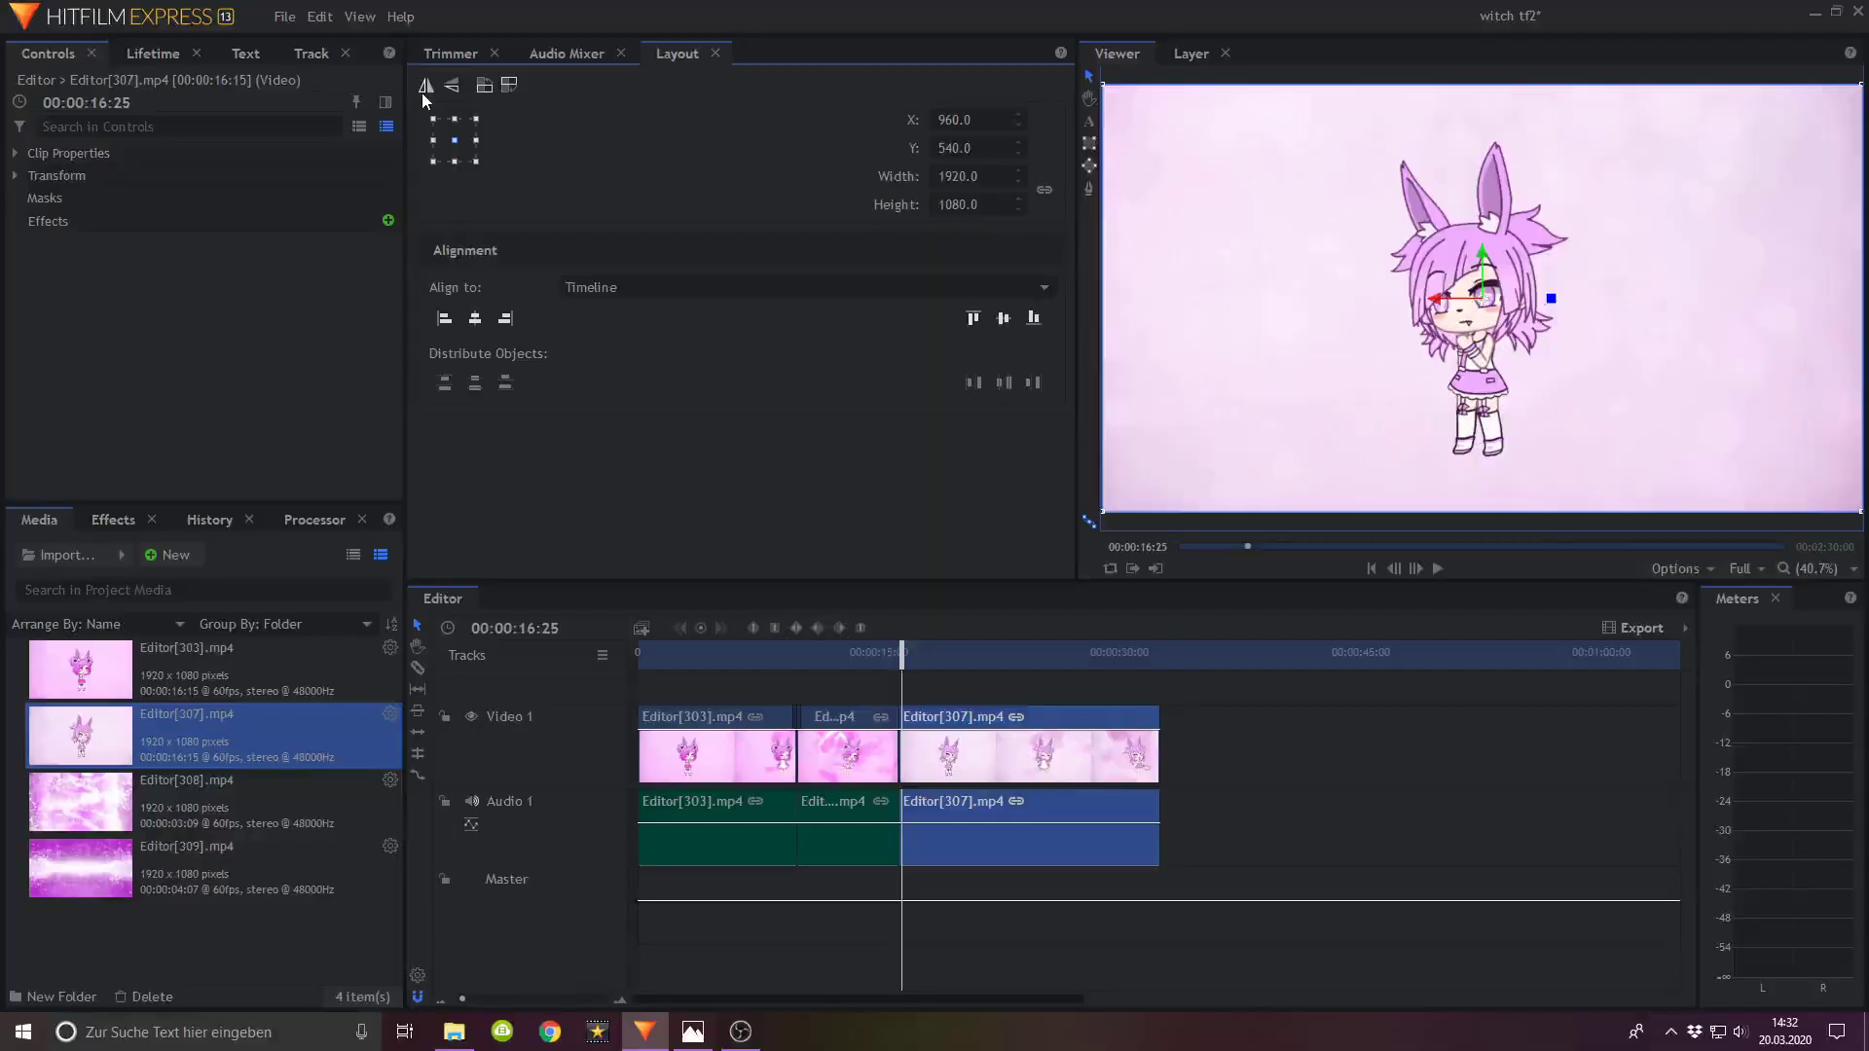
Step: Enable position and scale keyframes on the first frame of Editor[307].mp4 at 00:00:16:15
{"action": "left_click_drag", "start_coordinate": [987, 658], "coordinate": [678, 674]}
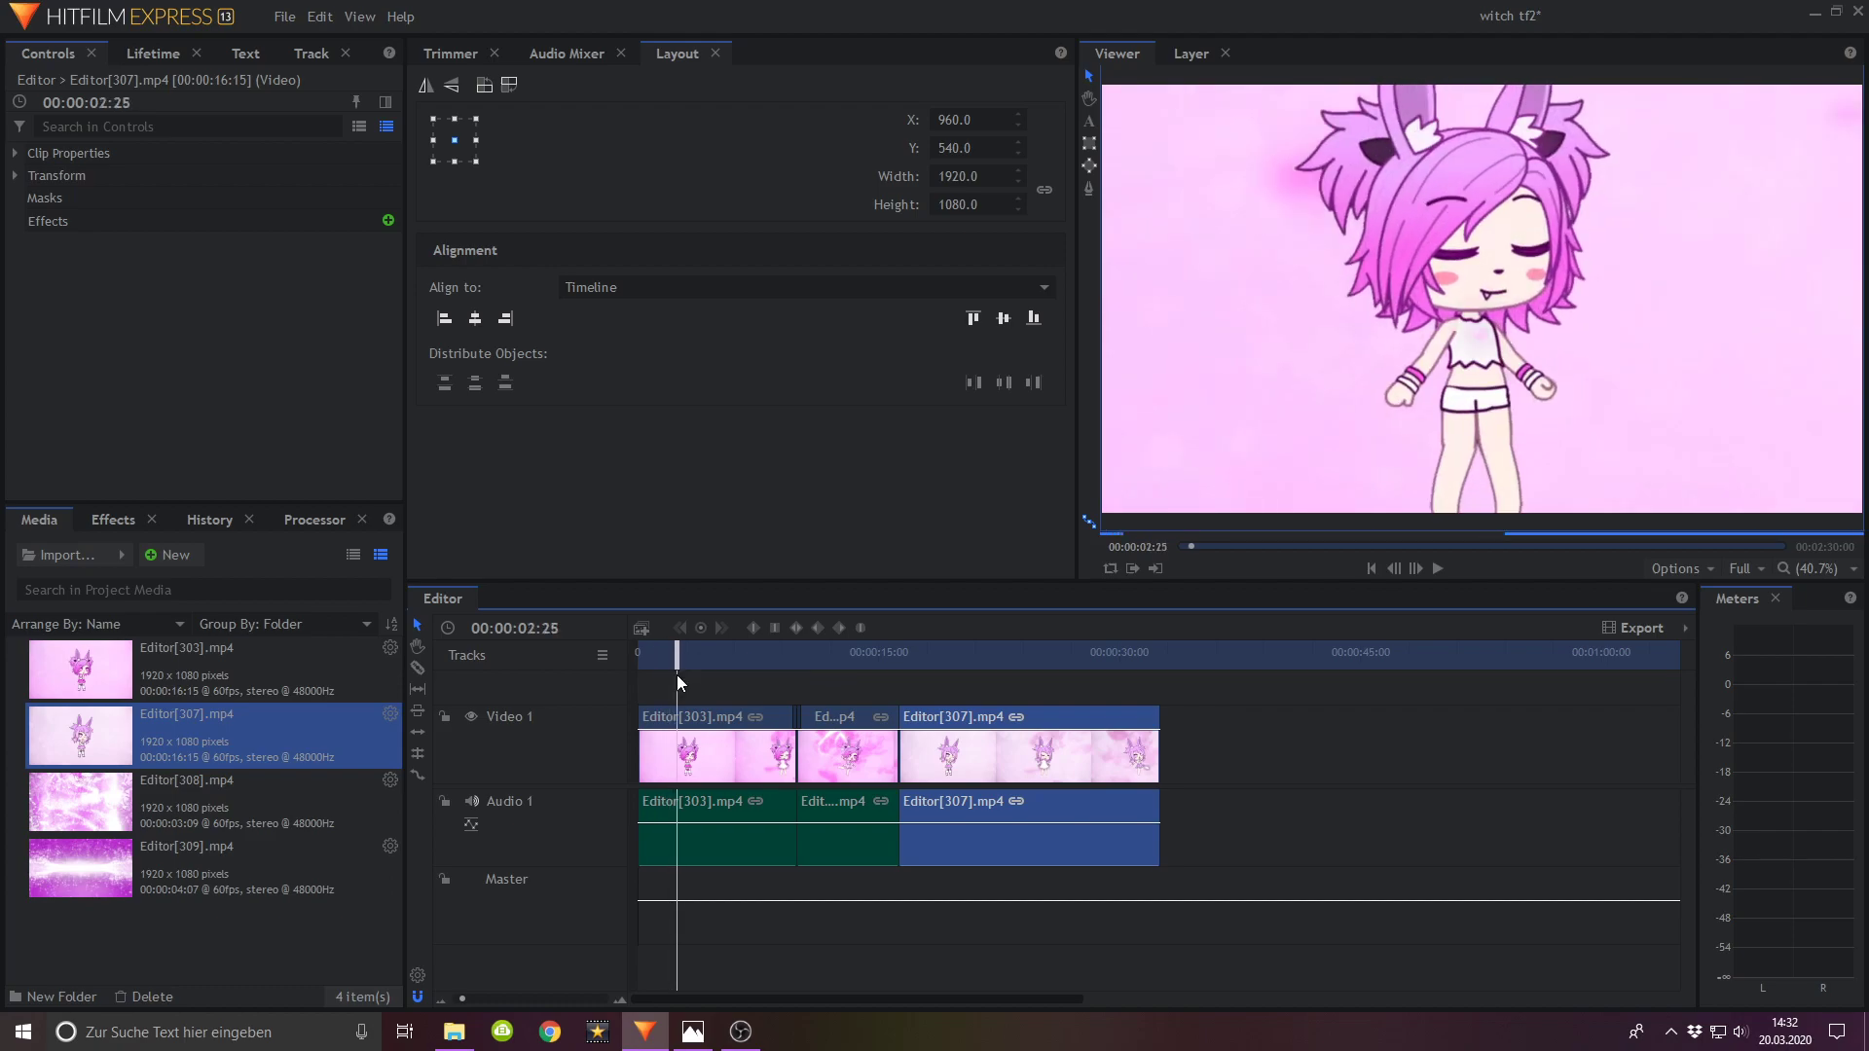
{"action": "left_click", "coordinate": [893, 661]}
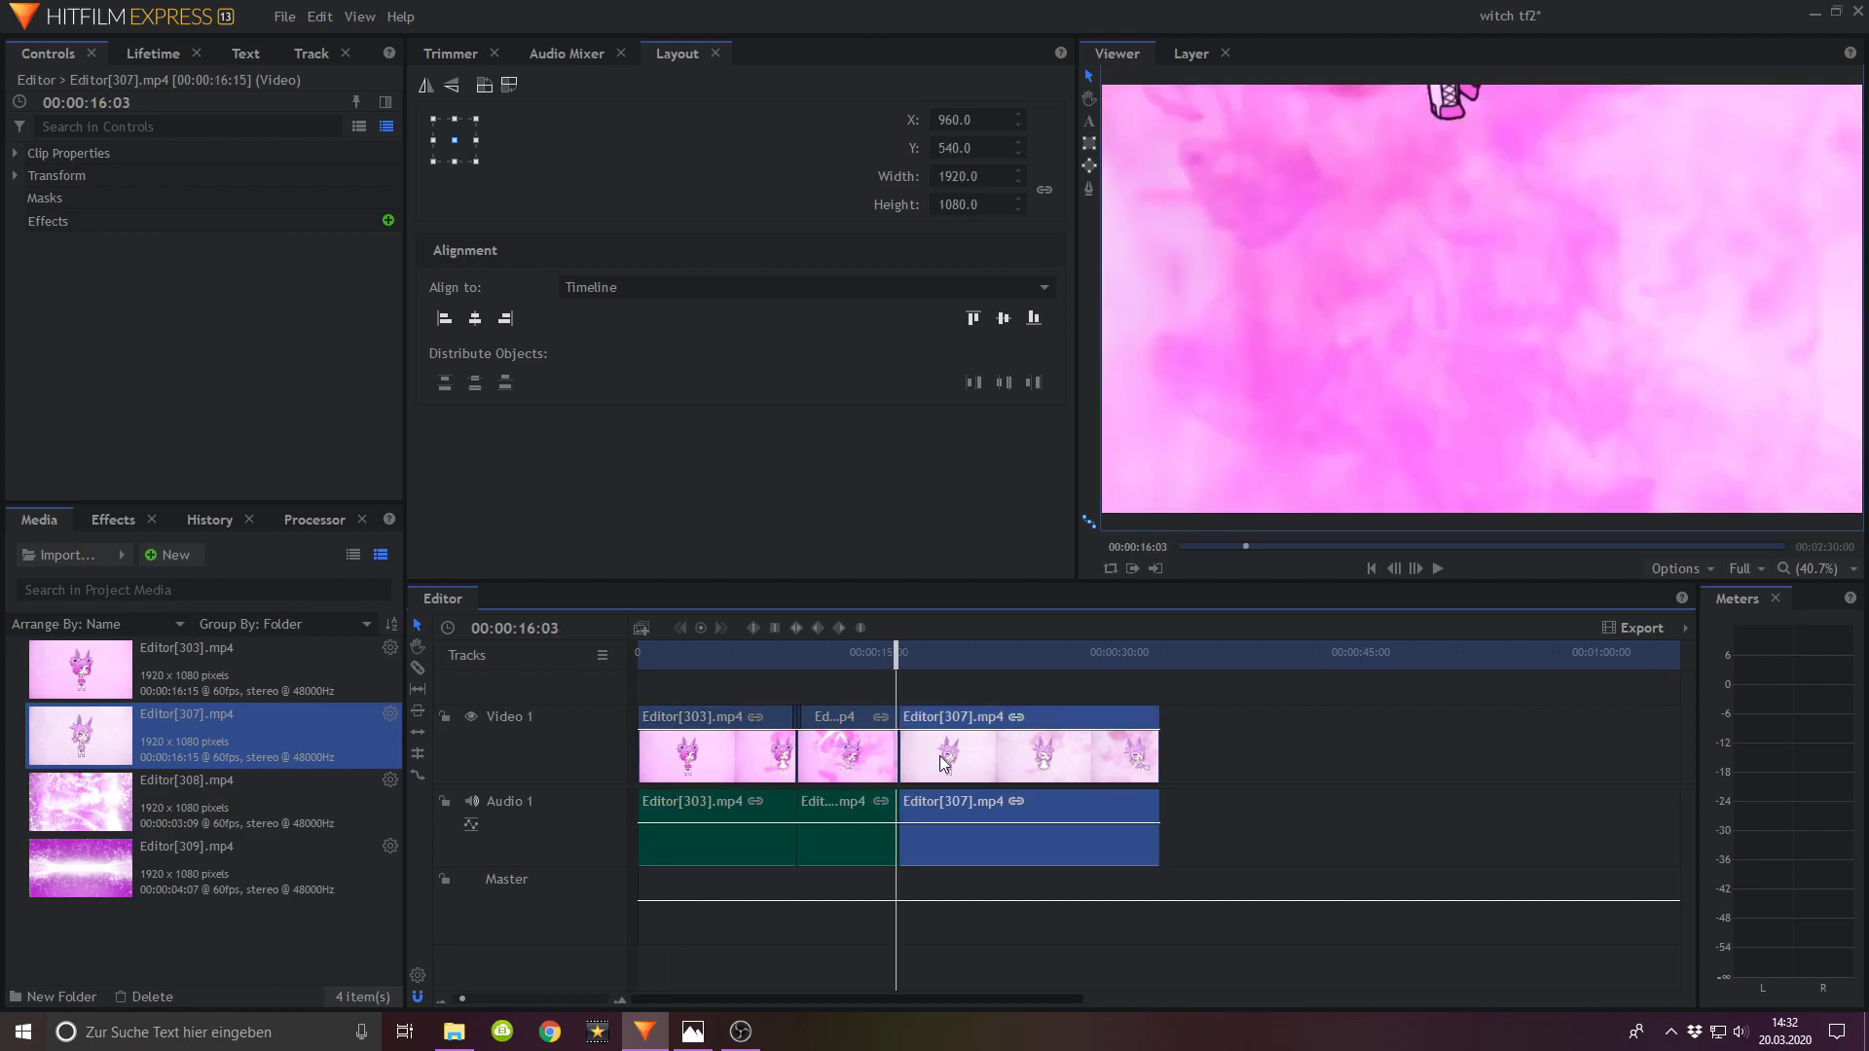
{"action": "left_click", "coordinate": [1415, 568]}
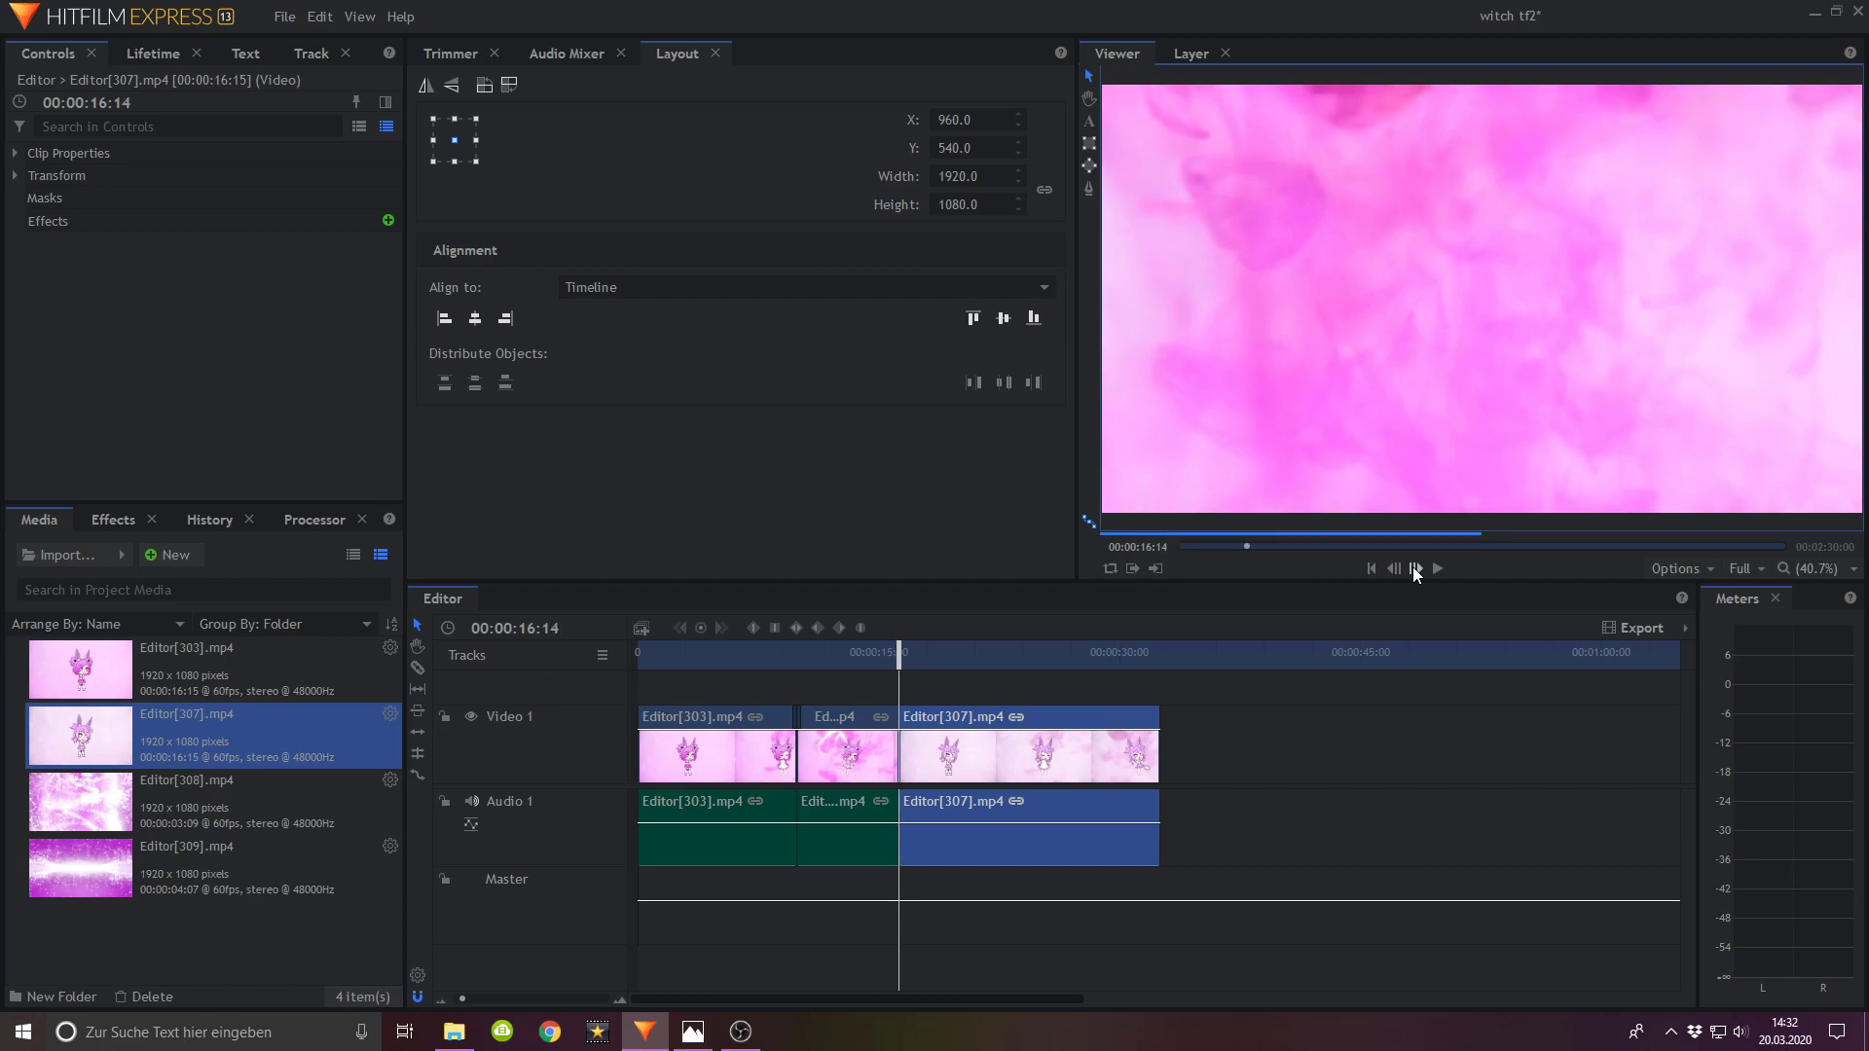
{"action": "left_click", "coordinate": [15, 175]}
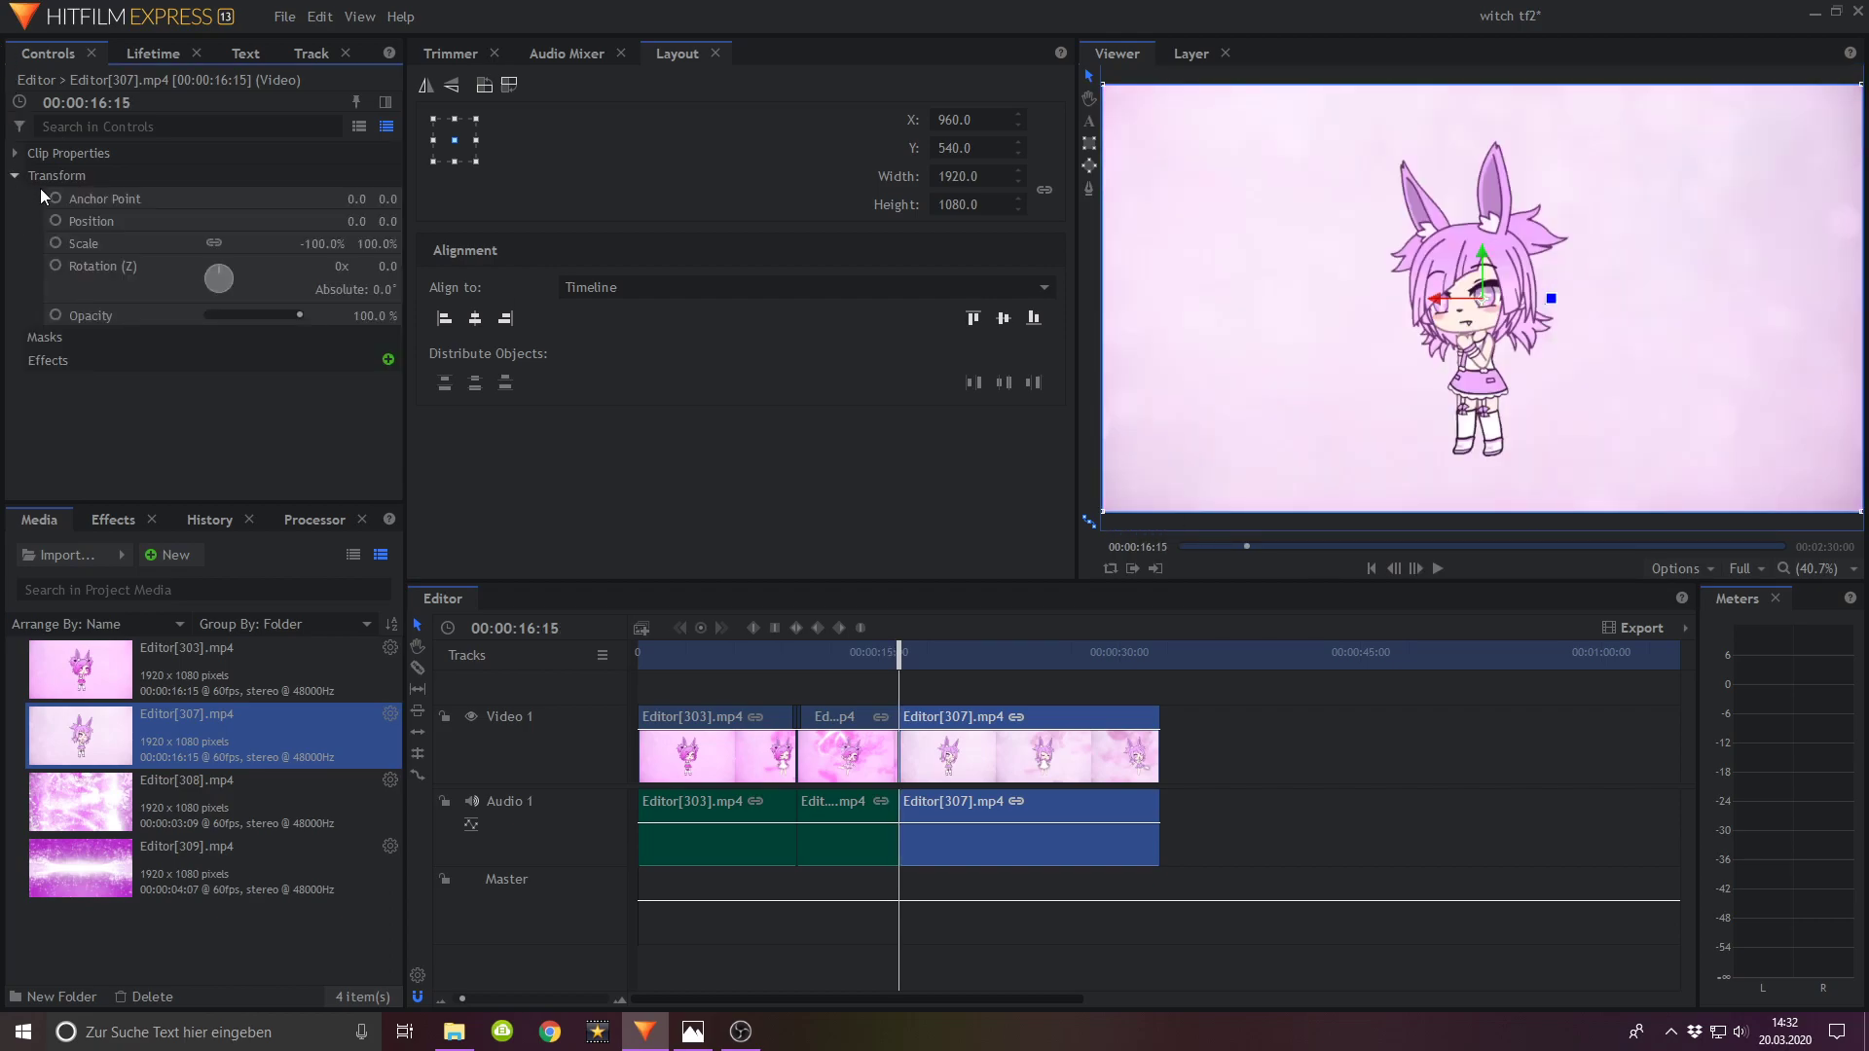
{"action": "left_click", "coordinate": [55, 221]}
{"action": "left_click", "coordinate": [55, 243]}
{"action": "left_click", "coordinate": [924, 754]}
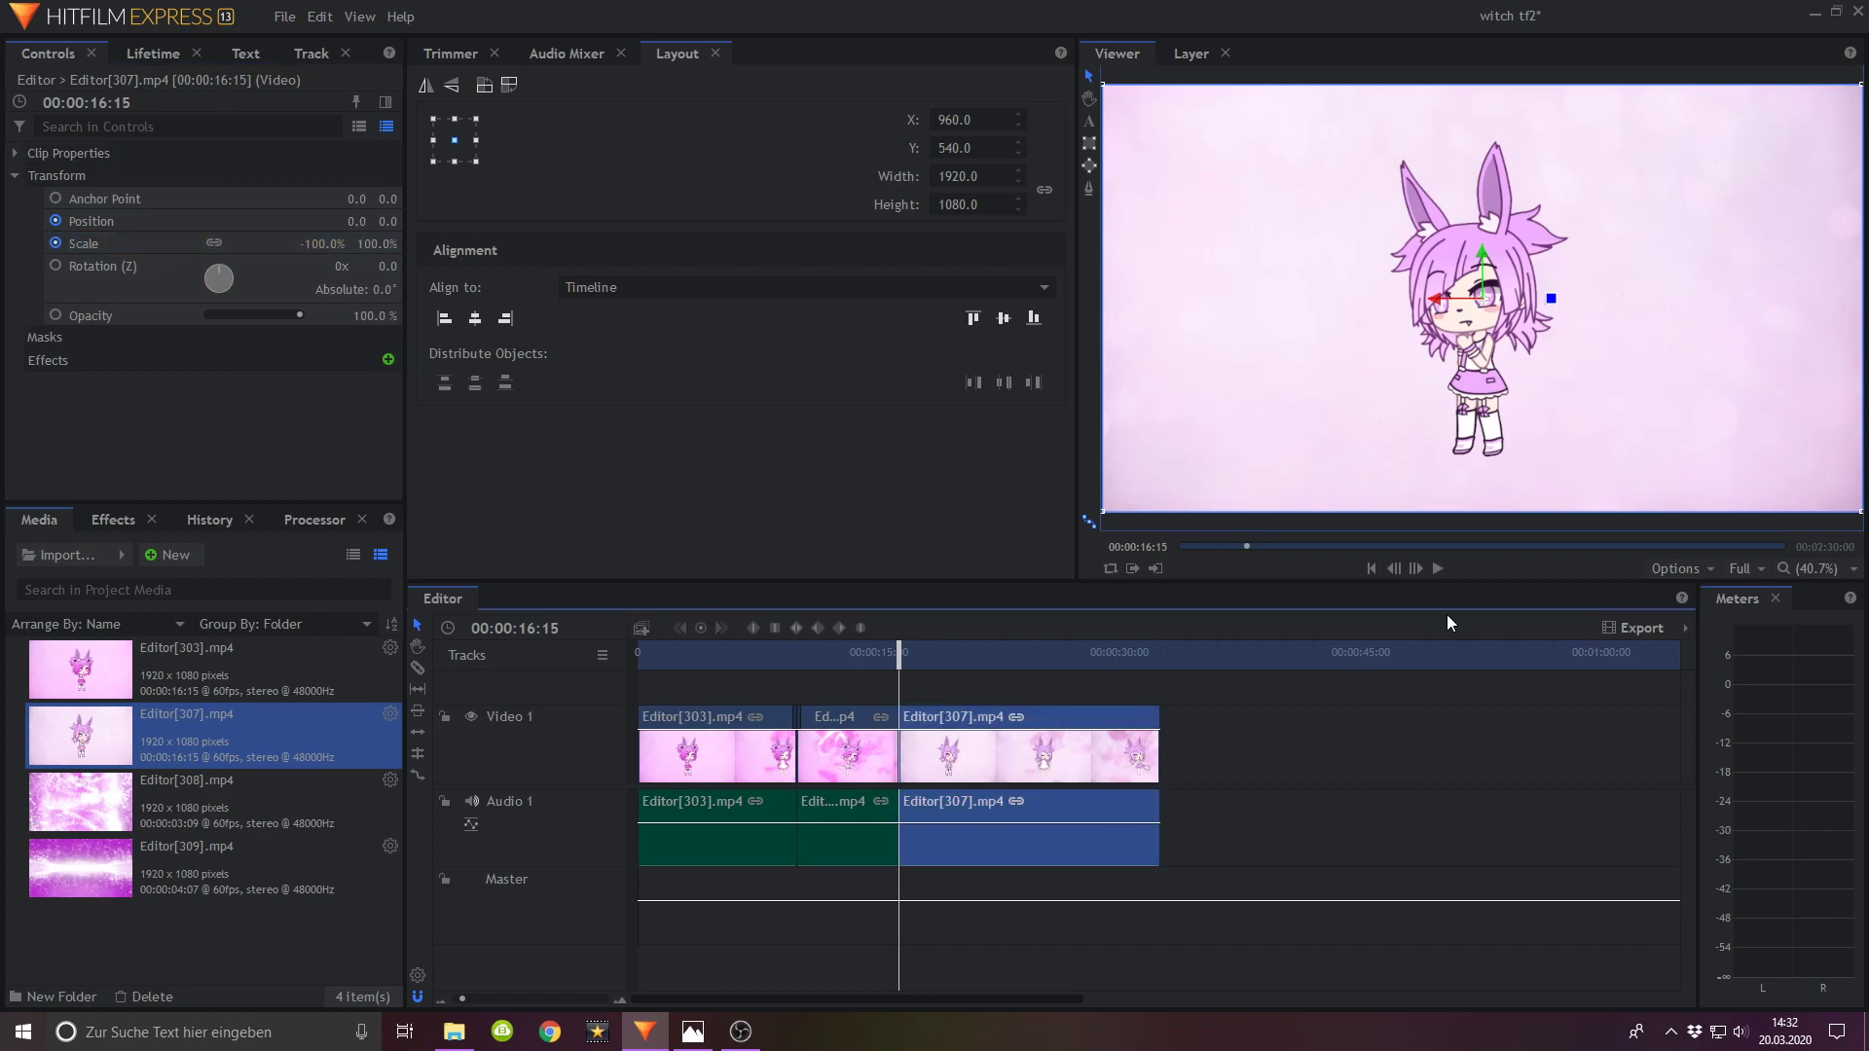
Step: At 00:00:18:31, keyframe Editor[307].mp4 to scale -168%, 168% and position about -22.1, 103.2, framing the upper body
{"action": "left_click", "coordinate": [1437, 568]}
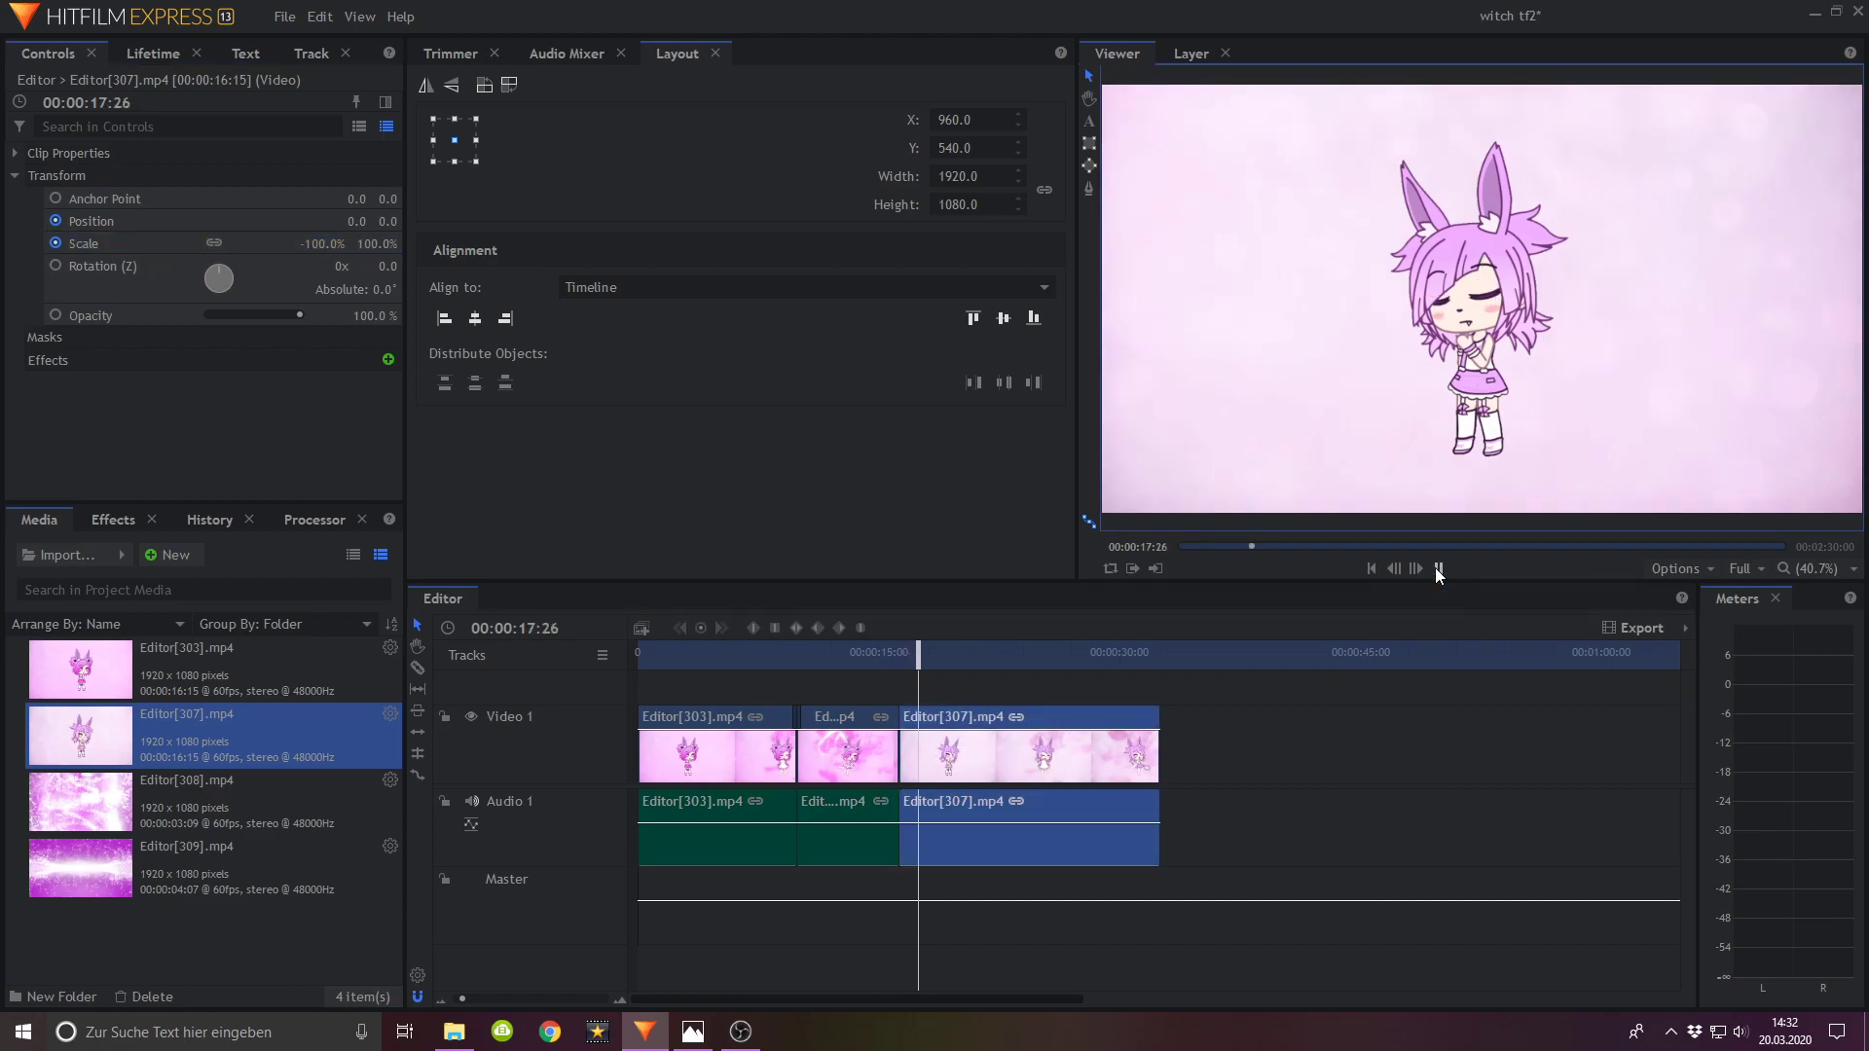
{"action": "left_click", "coordinate": [1438, 568]}
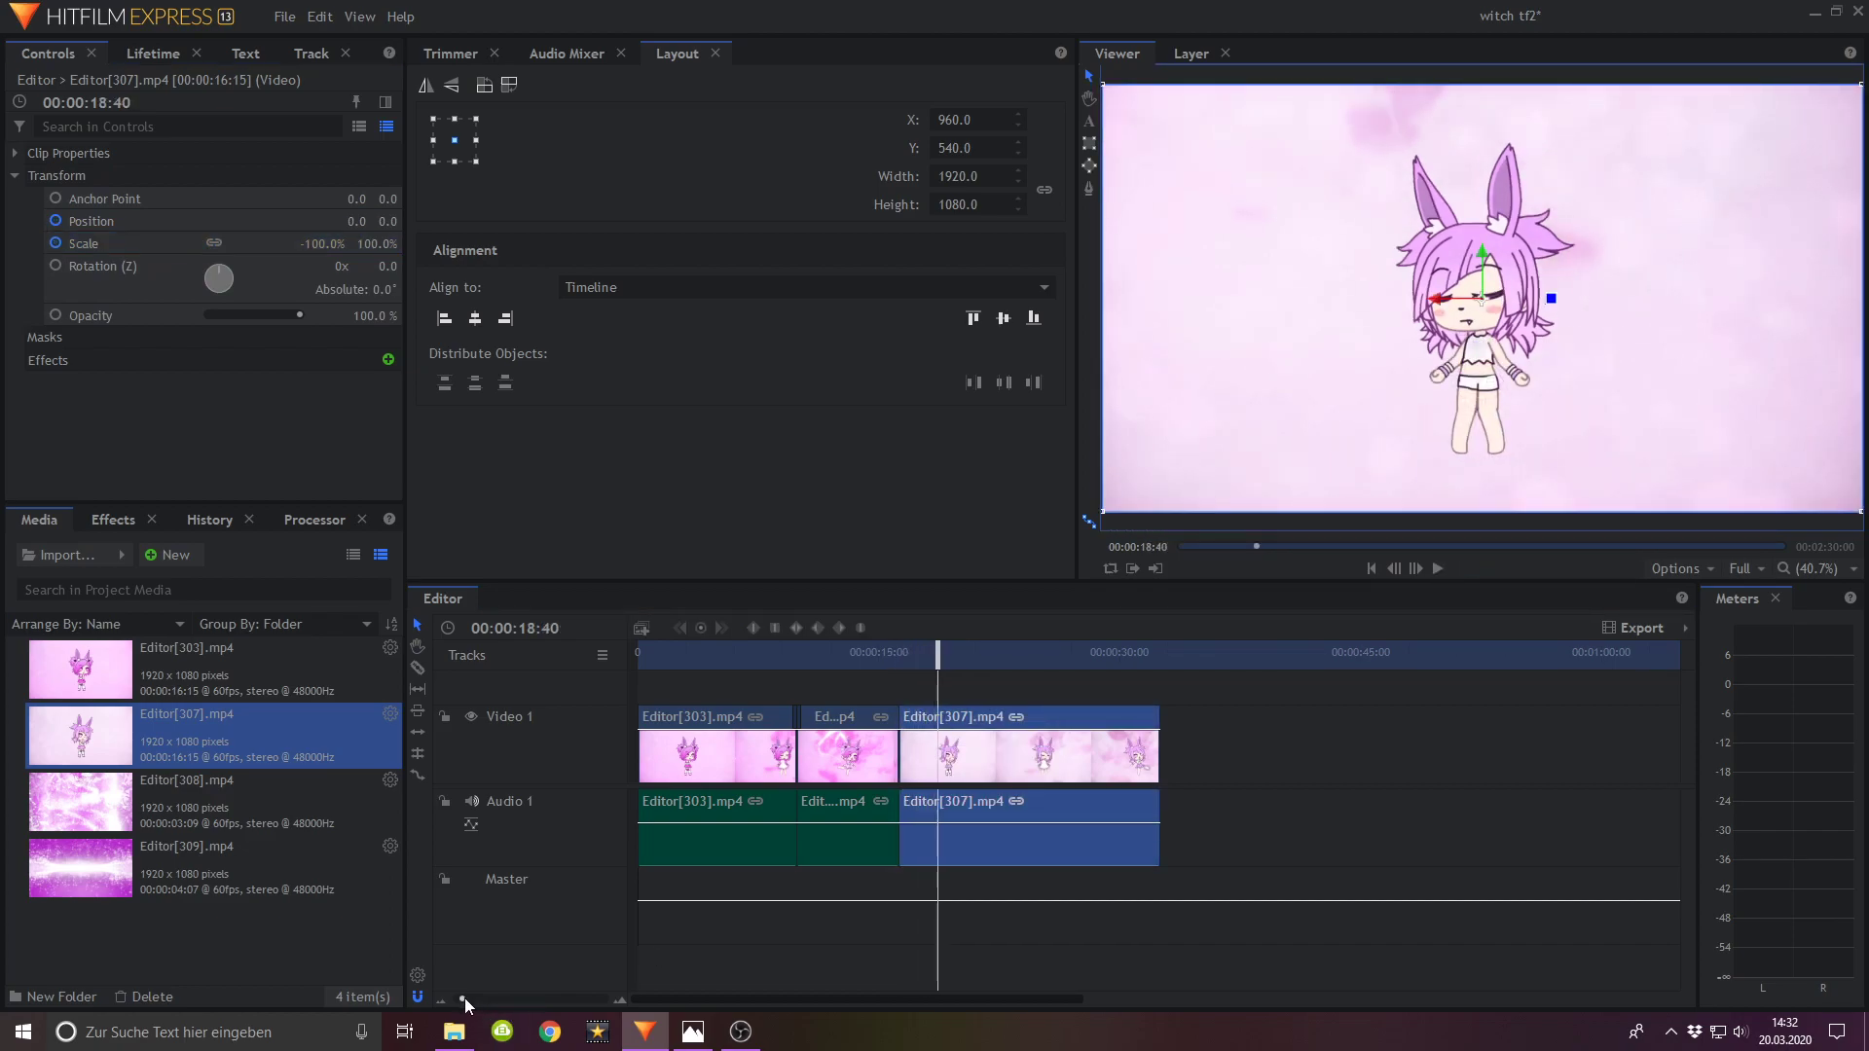
{"action": "left_click_drag", "start_coordinate": [462, 999], "coordinate": [471, 1000]}
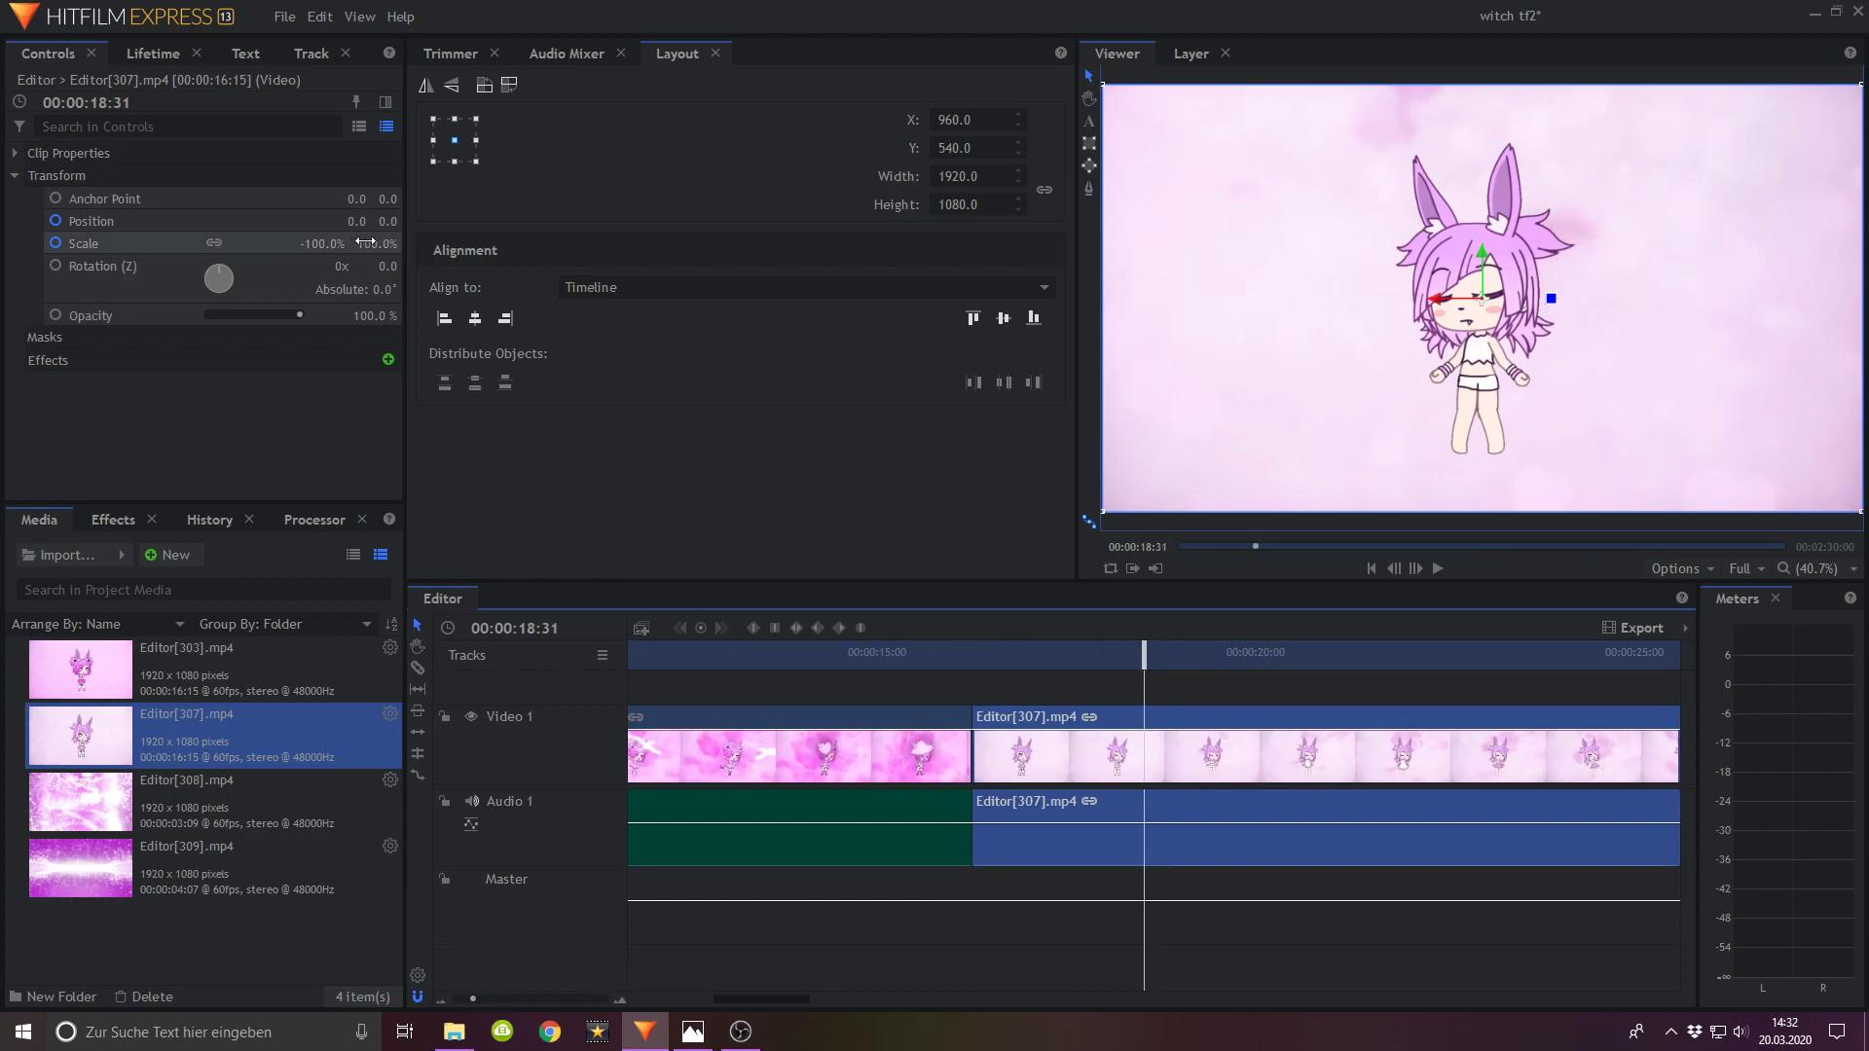
{"action": "left_click_drag", "start_coordinate": [376, 243], "coordinate": [442, 244]}
{"action": "mouse_move", "coordinate": [1580, 384]}
{"action": "left_mouse_down"}
{"action": "mouse_move", "coordinate": [1580, 355]}
{"action": "mouse_move", "coordinate": [1564, 355]}
{"action": "left_mouse_up"}
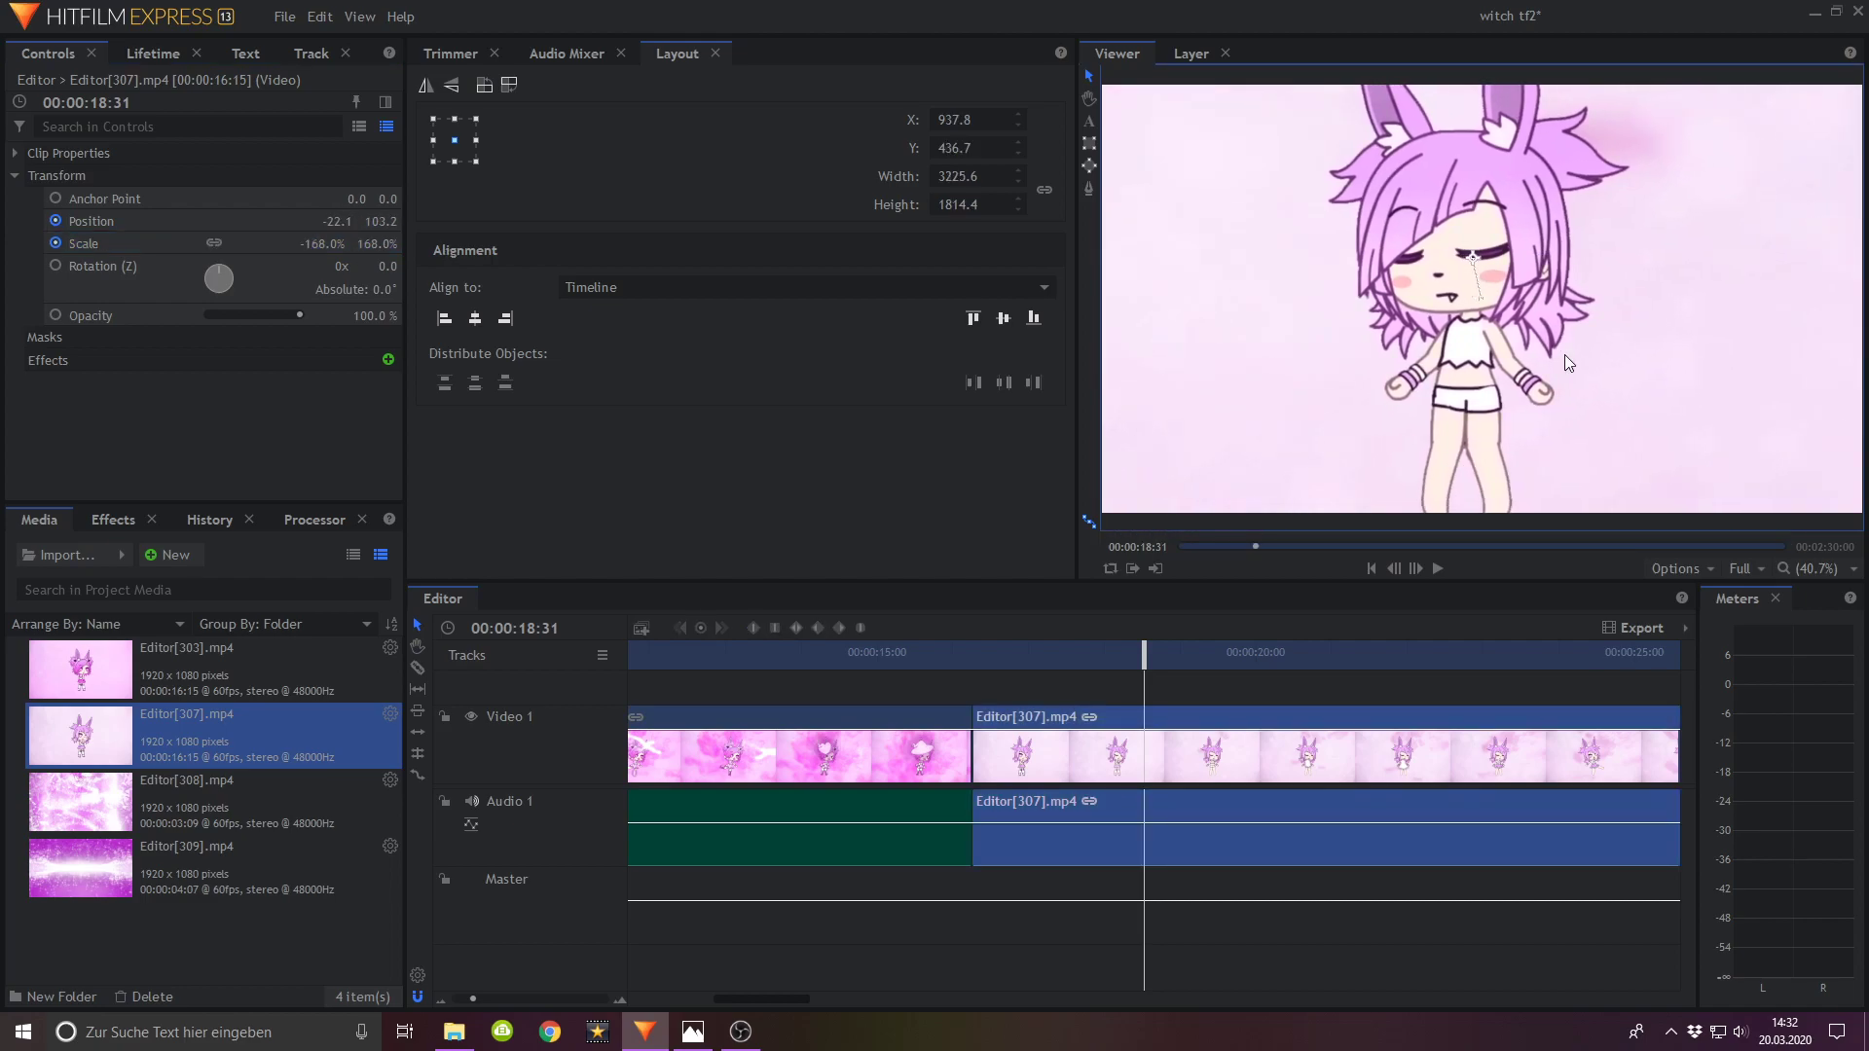
Step: Play back the first zoom, and at 00:00:22:25 keyframe Editor[307].mp4 to scale -257%, 257% and position about 14.7, 405.6
{"action": "left_click", "coordinate": [972, 654]}
{"action": "left_click", "coordinate": [1438, 568]}
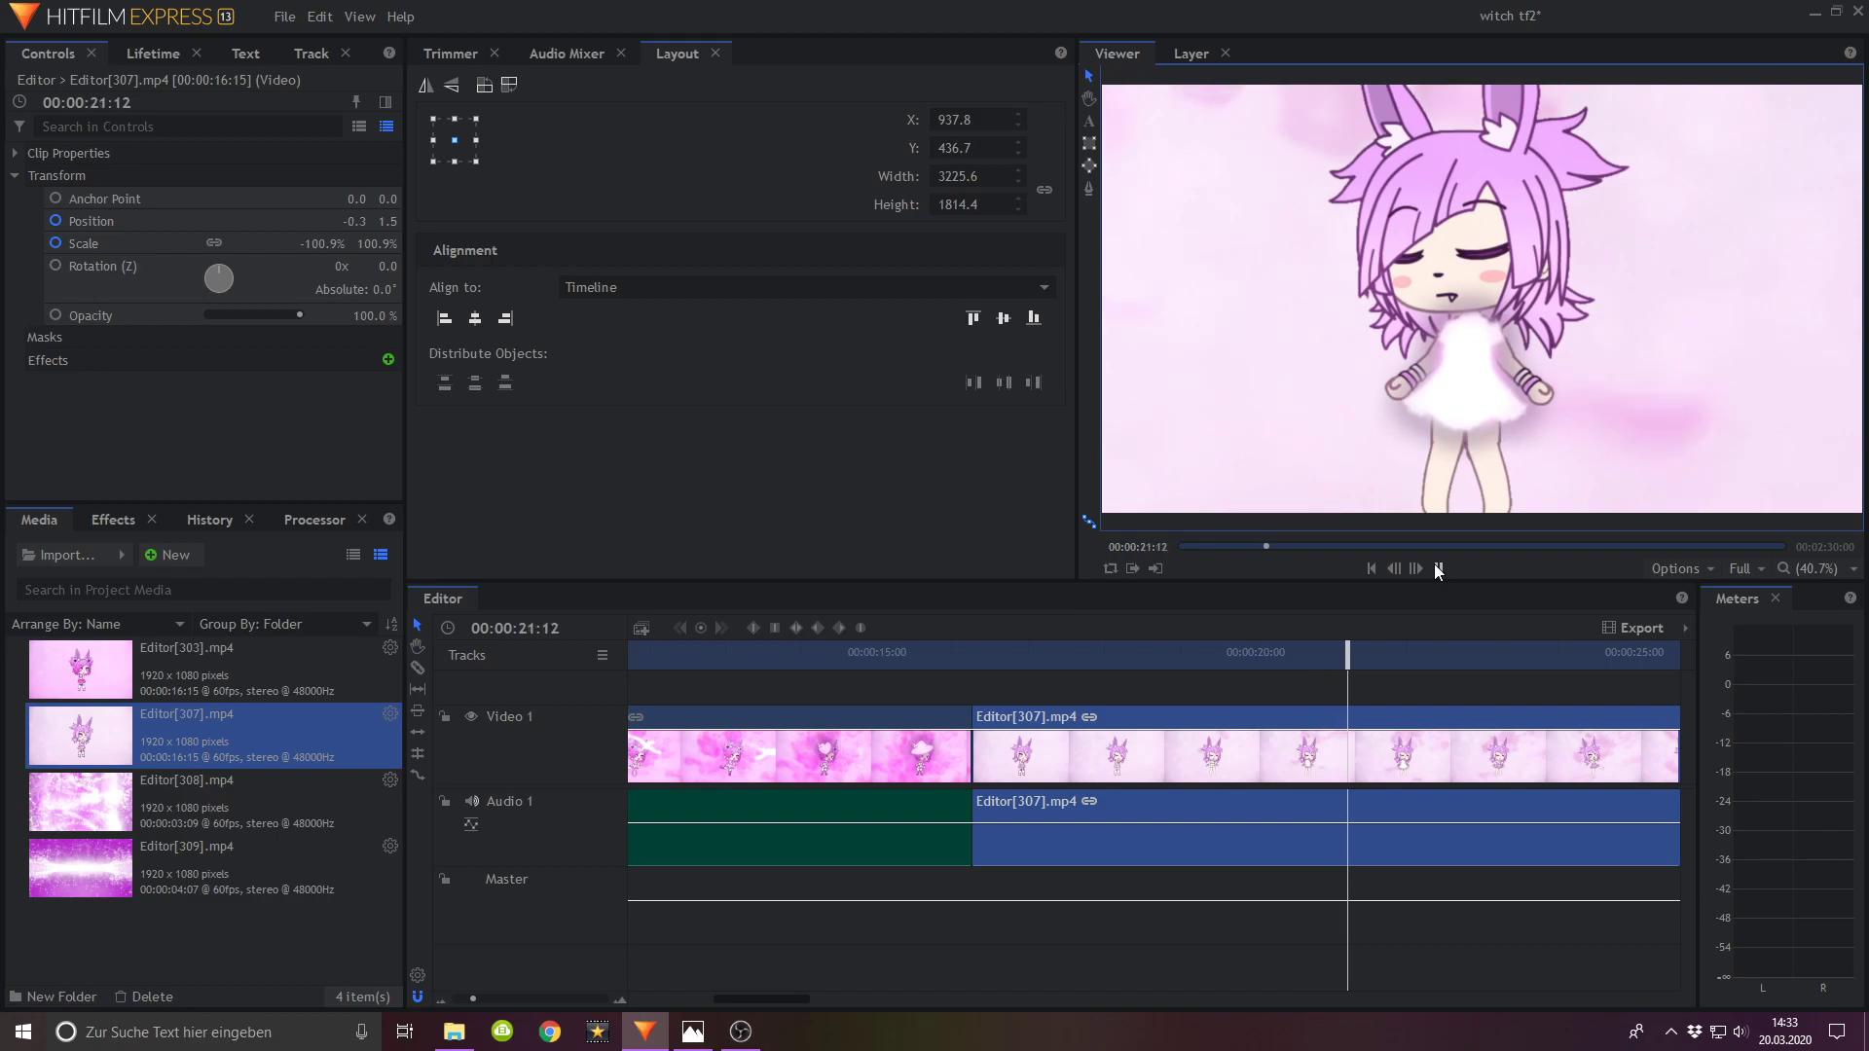
{"action": "left_click", "coordinate": [1438, 569]}
{"action": "left_click_drag", "start_coordinate": [1439, 655], "coordinate": [1445, 655]}
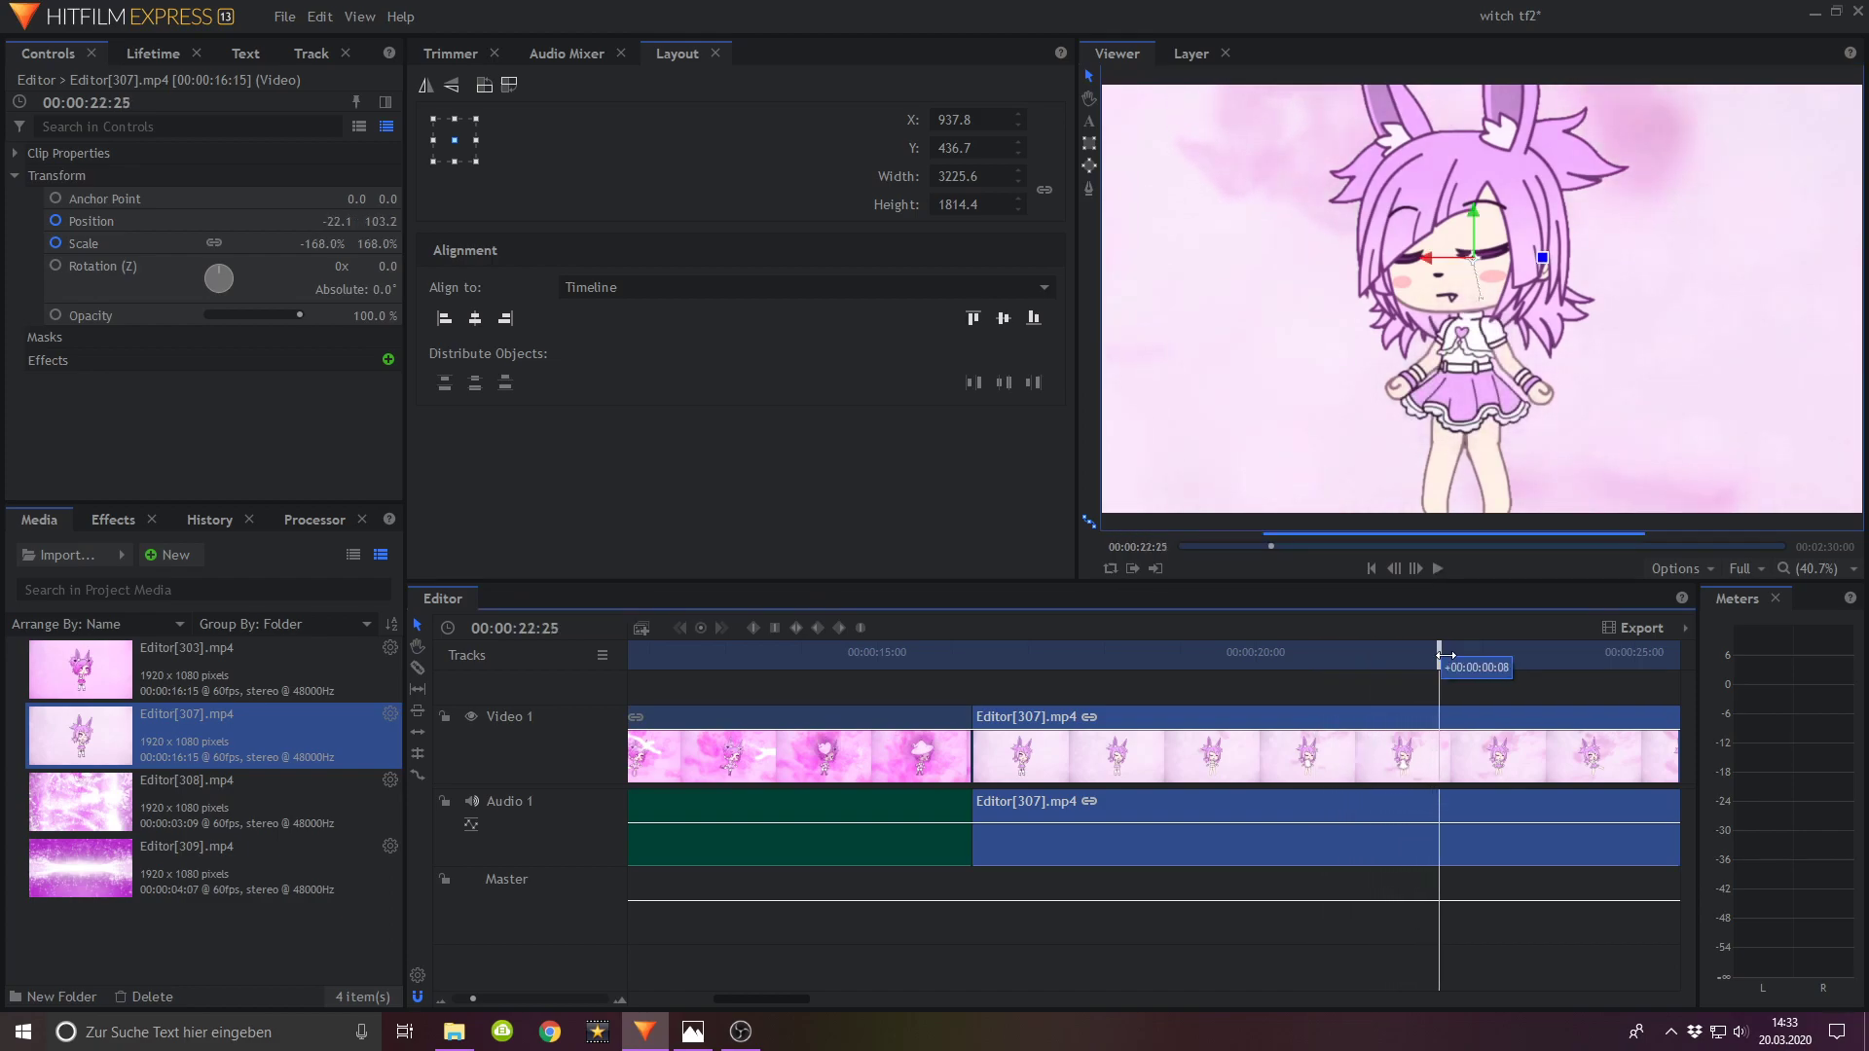
{"action": "left_click_drag", "start_coordinate": [375, 243], "coordinate": [1377, 302]}
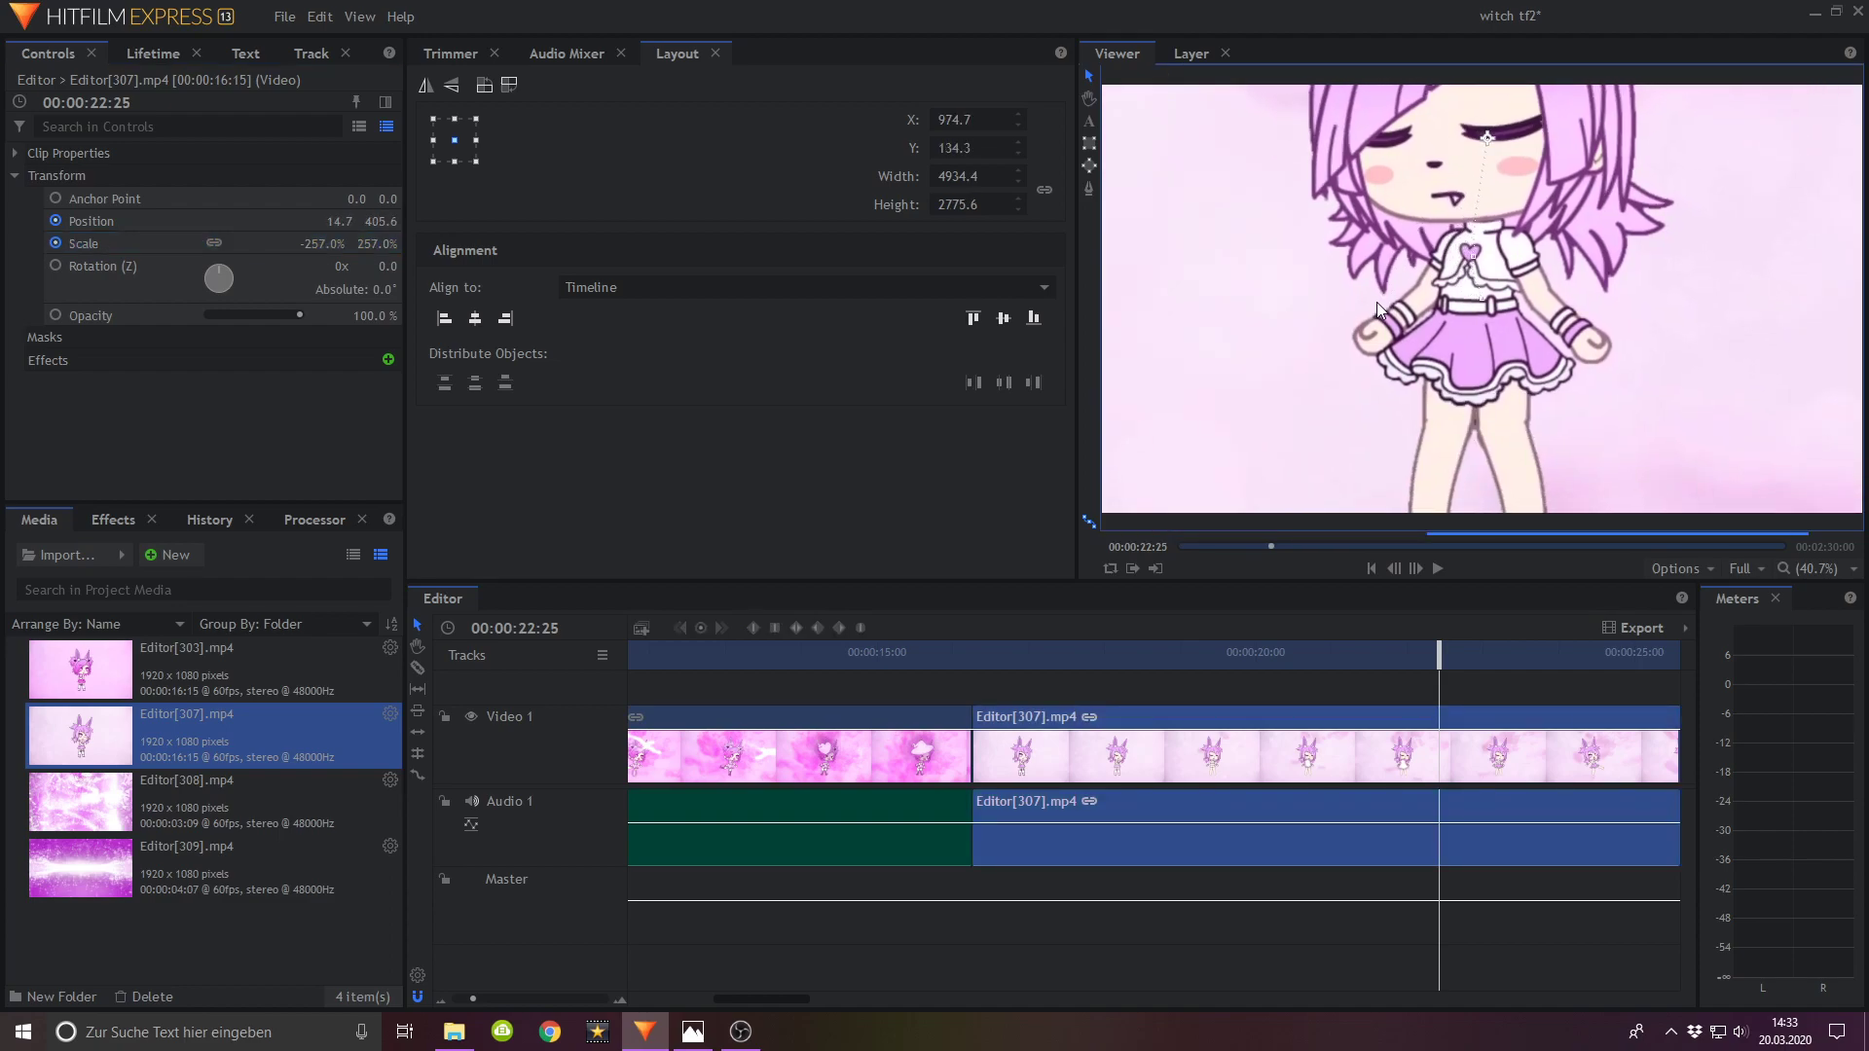
Step: Review the zoom onto the skirt, and at 00:00:23:30 keyframe Editor[307].mp4 to scale -232%, 232% and position 14.7, 477.6
{"action": "left_click", "coordinate": [978, 654]}
{"action": "left_click", "coordinate": [1438, 569]}
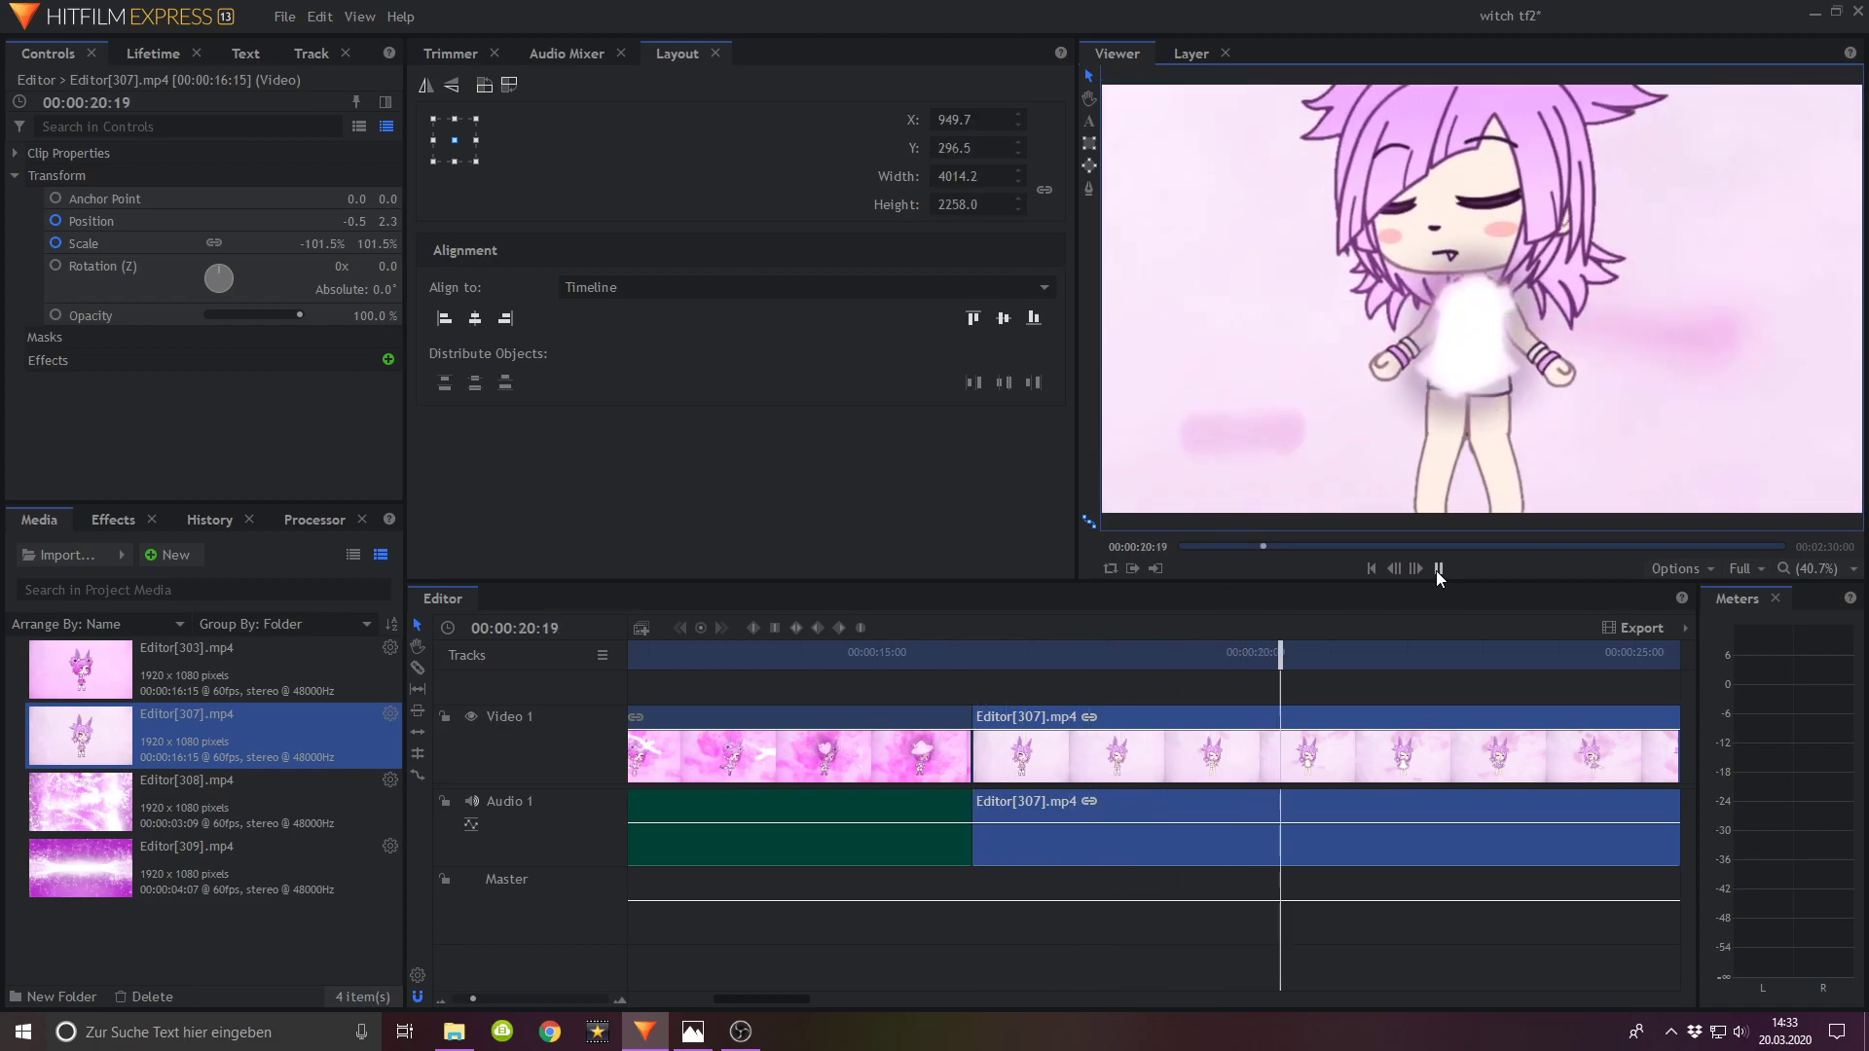
{"action": "left_click", "coordinate": [1437, 569]}
{"action": "left_click_drag", "start_coordinate": [1433, 643], "coordinate": [1354, 676]}
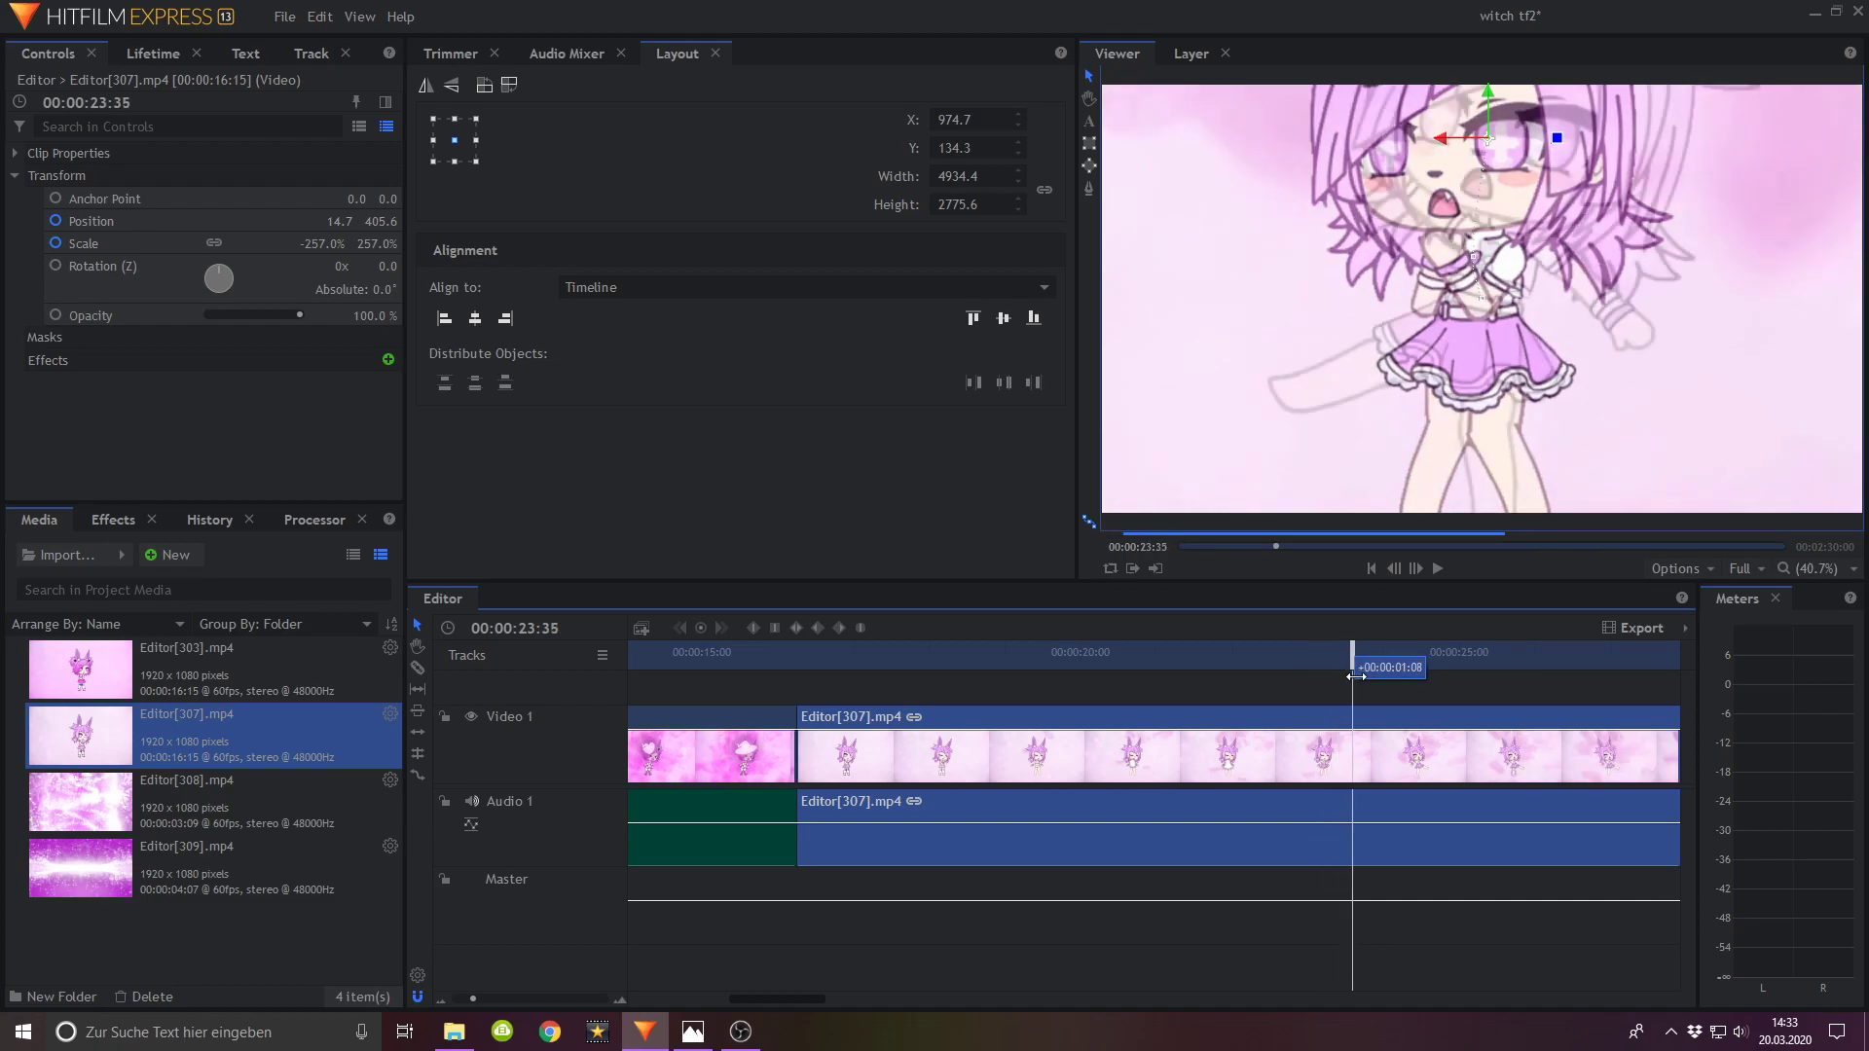
{"action": "left_click_drag", "start_coordinate": [1366, 676], "coordinate": [1357, 678]}
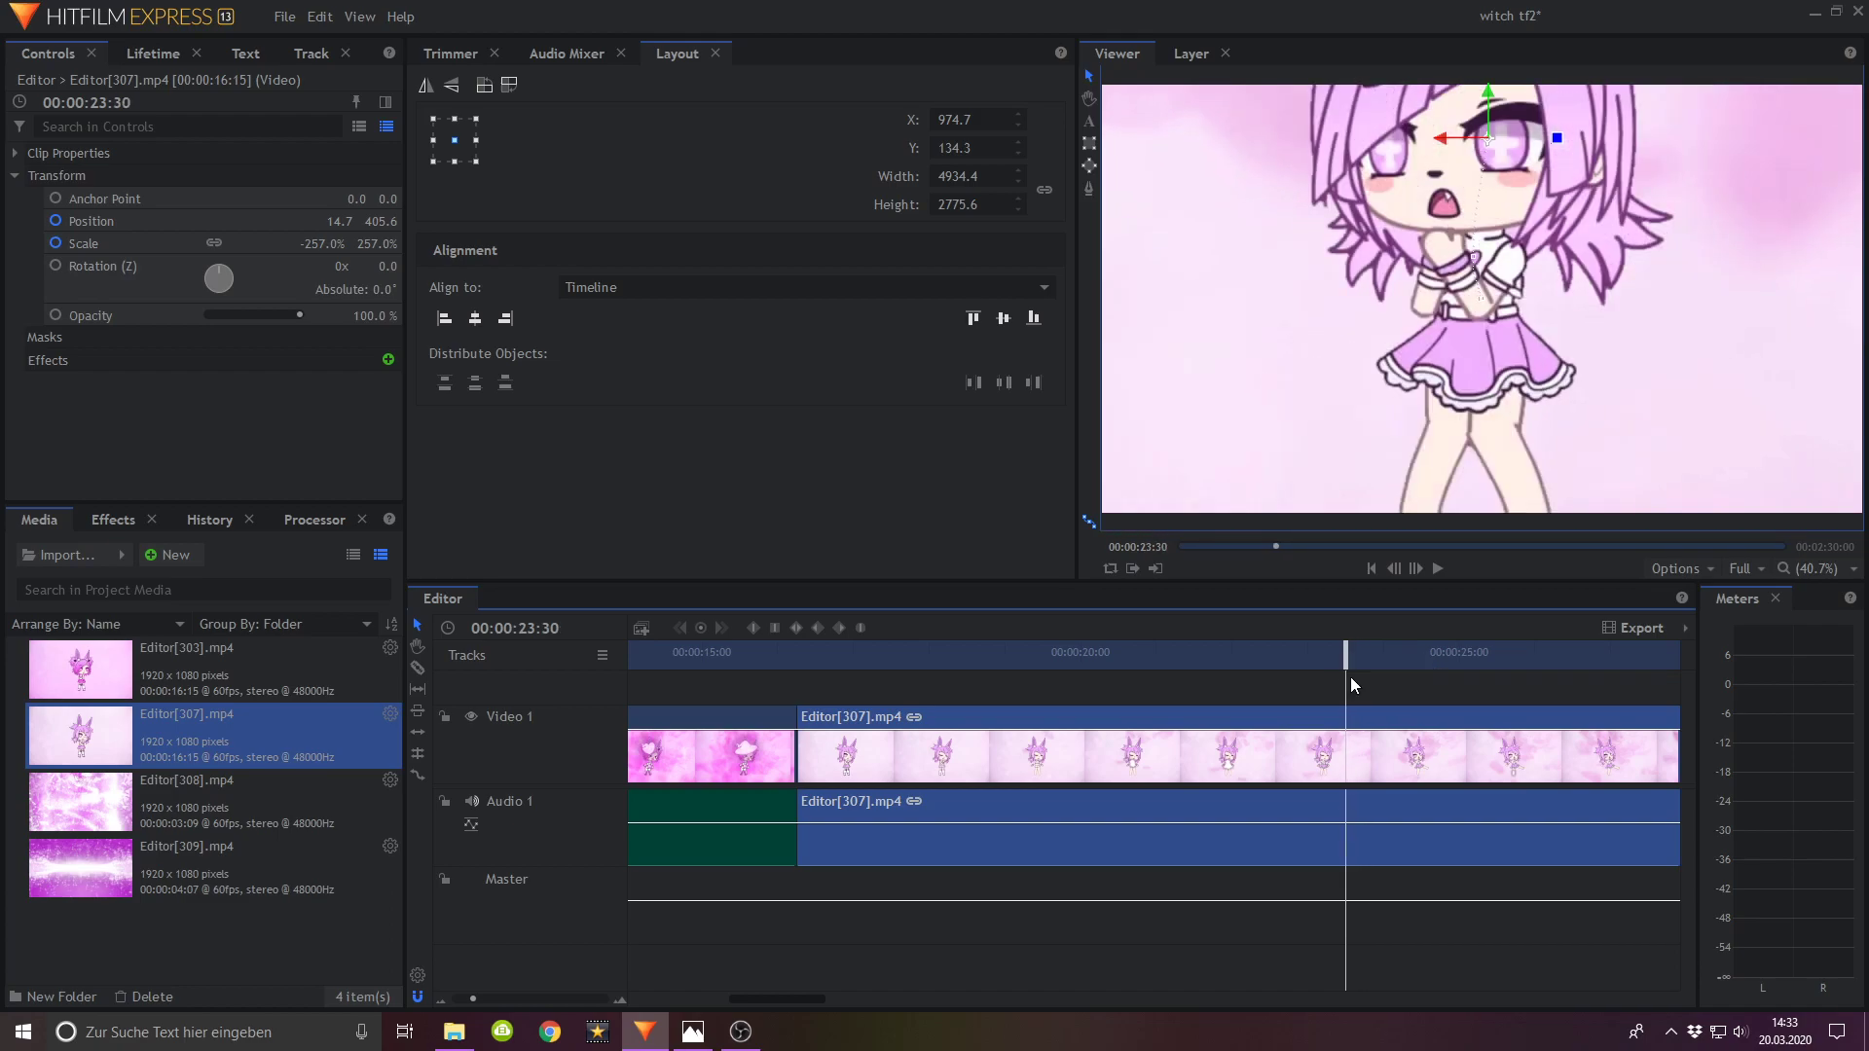
{"action": "left_click_drag", "start_coordinate": [322, 243], "coordinate": [528, 309]}
Step: At 00:00:24:52, keyframe a close-up of the glowing lower leg with scale -576%, 576% and position about -90.9, 2088.0
{"action": "left_click", "coordinate": [1076, 650]}
{"action": "left_click", "coordinate": [1438, 569]}
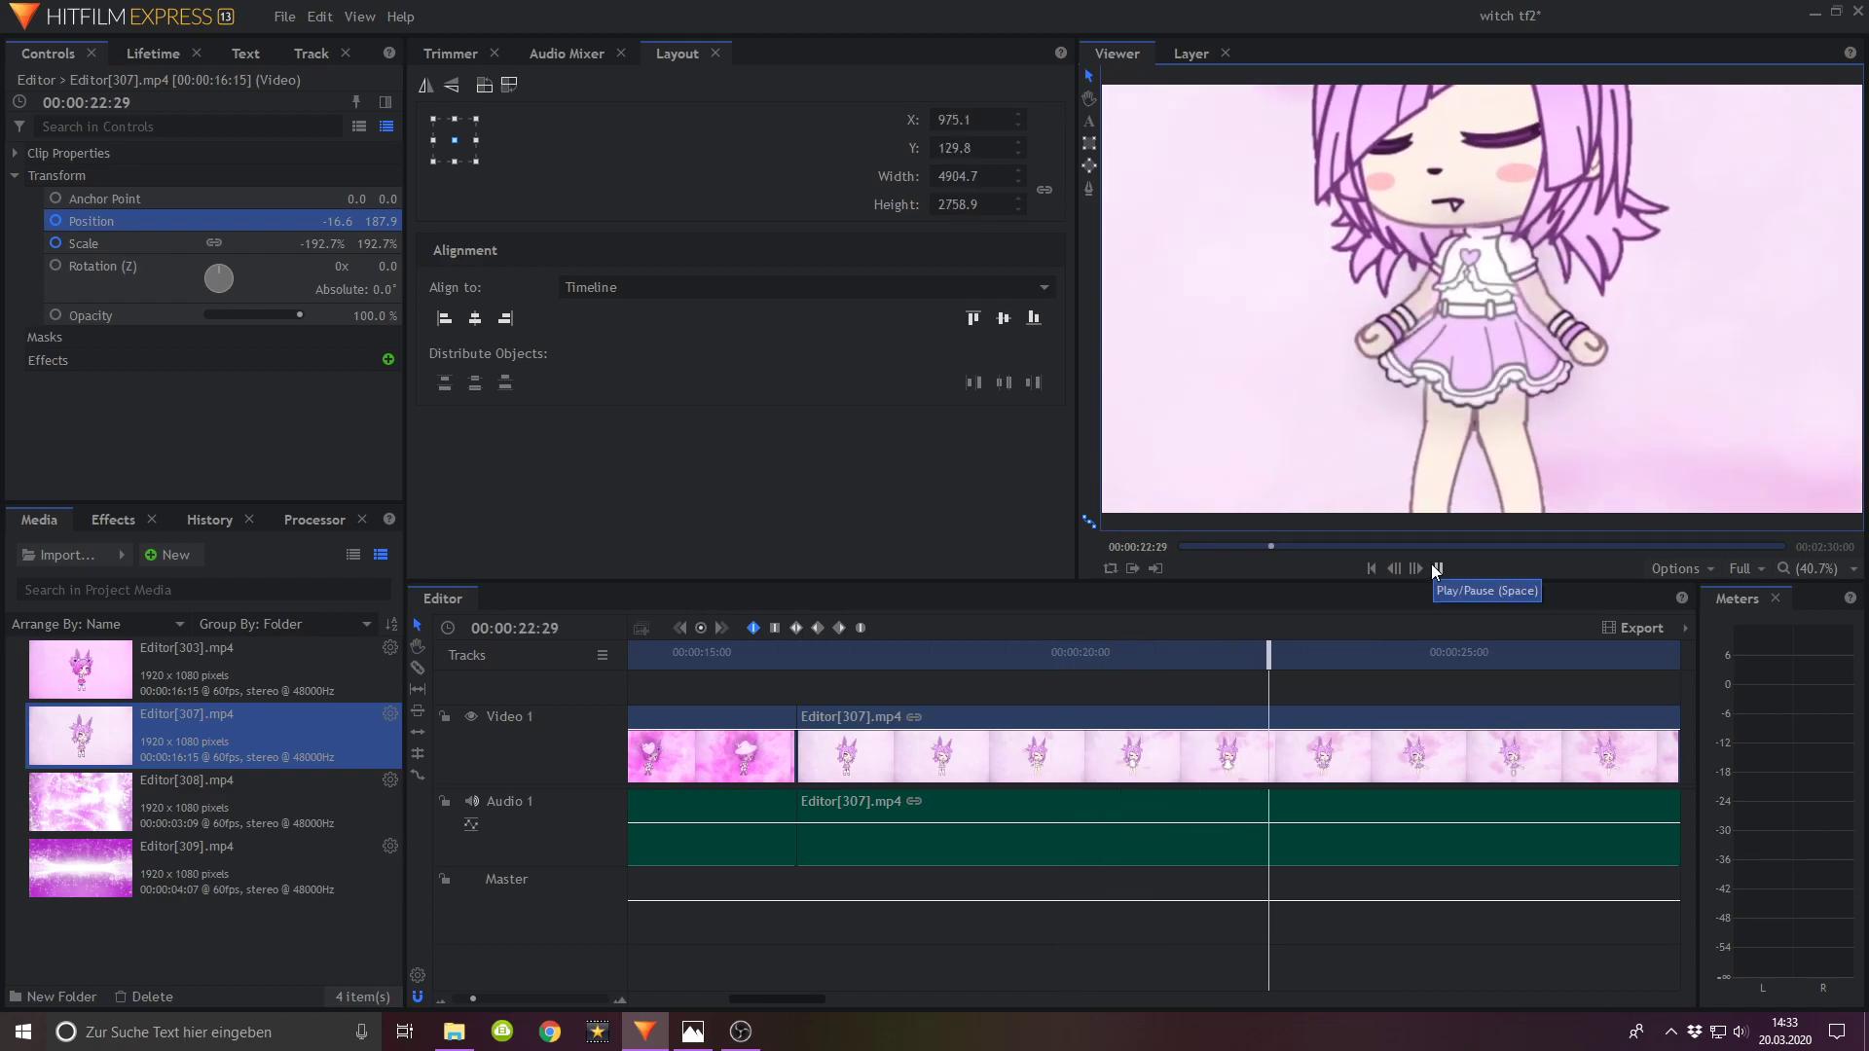
{"action": "left_click", "coordinate": [1435, 570]}
{"action": "left_click_drag", "start_coordinate": [1373, 662], "coordinate": [1437, 672]}
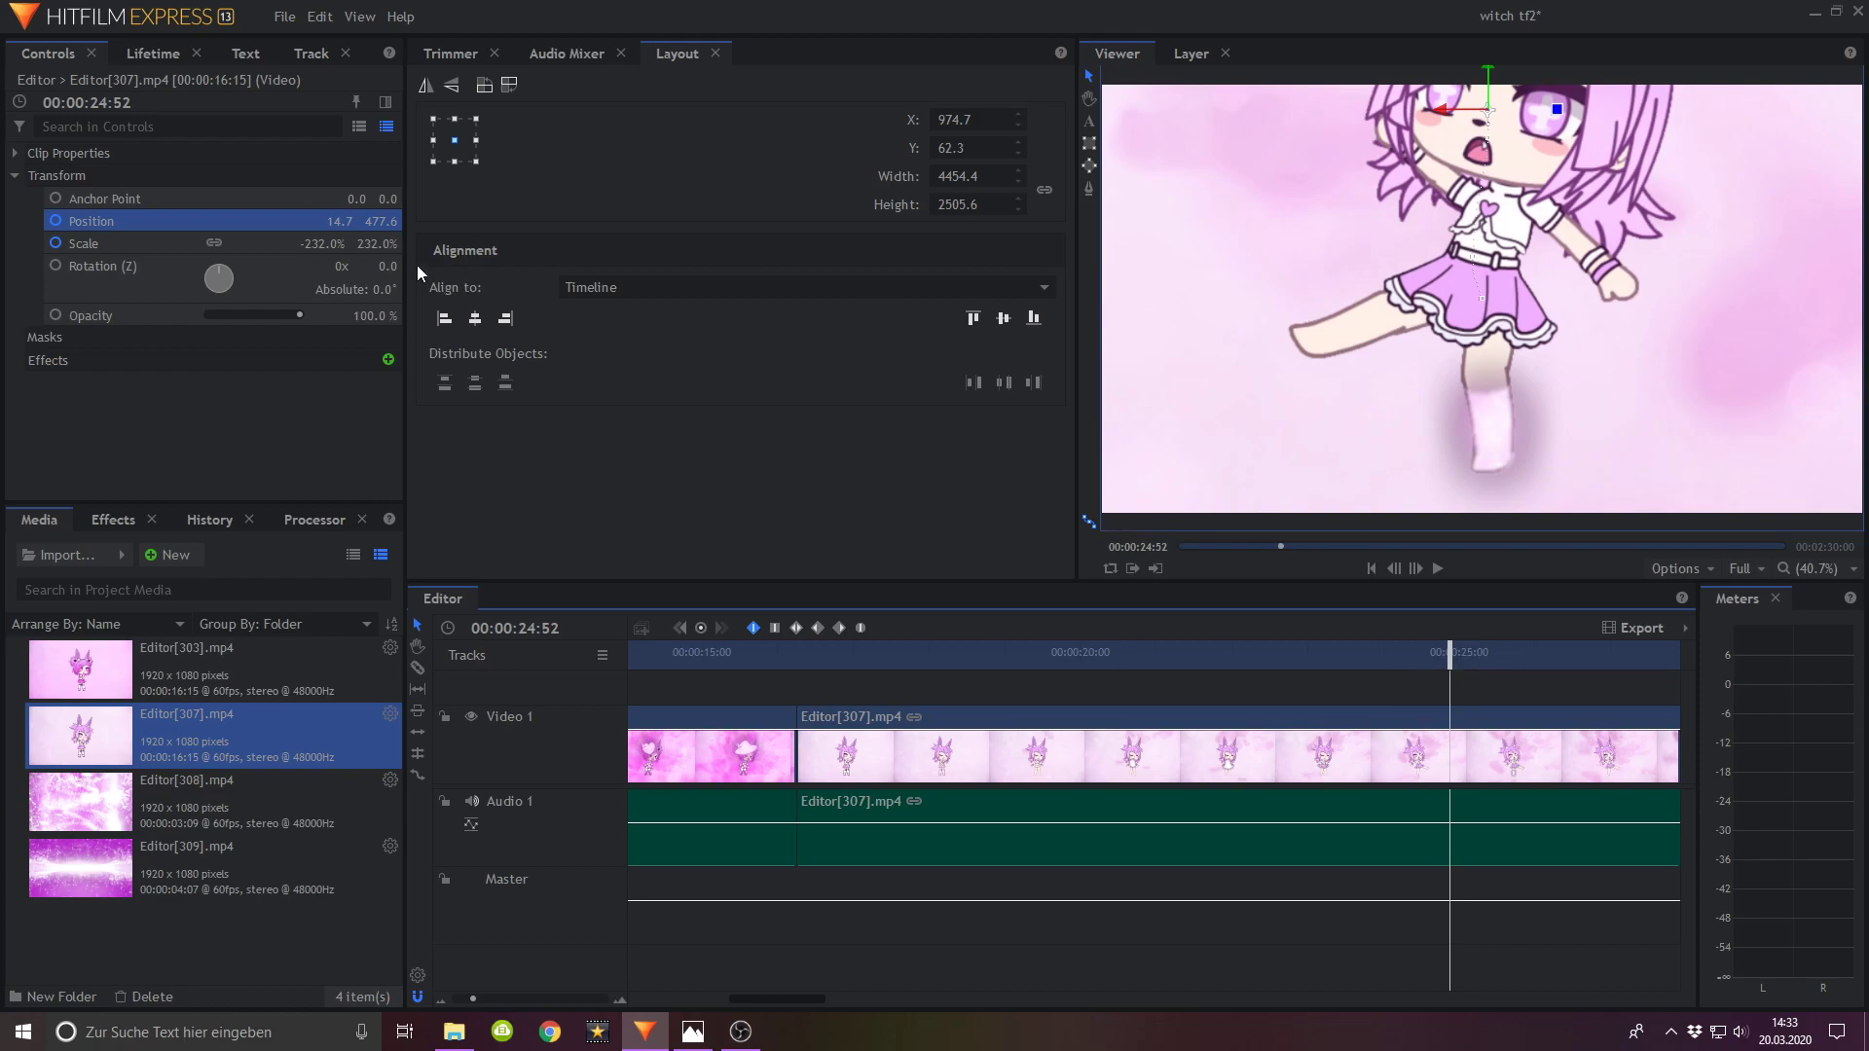
{"action": "left_click_drag", "start_coordinate": [376, 243], "coordinate": [1452, 574]}
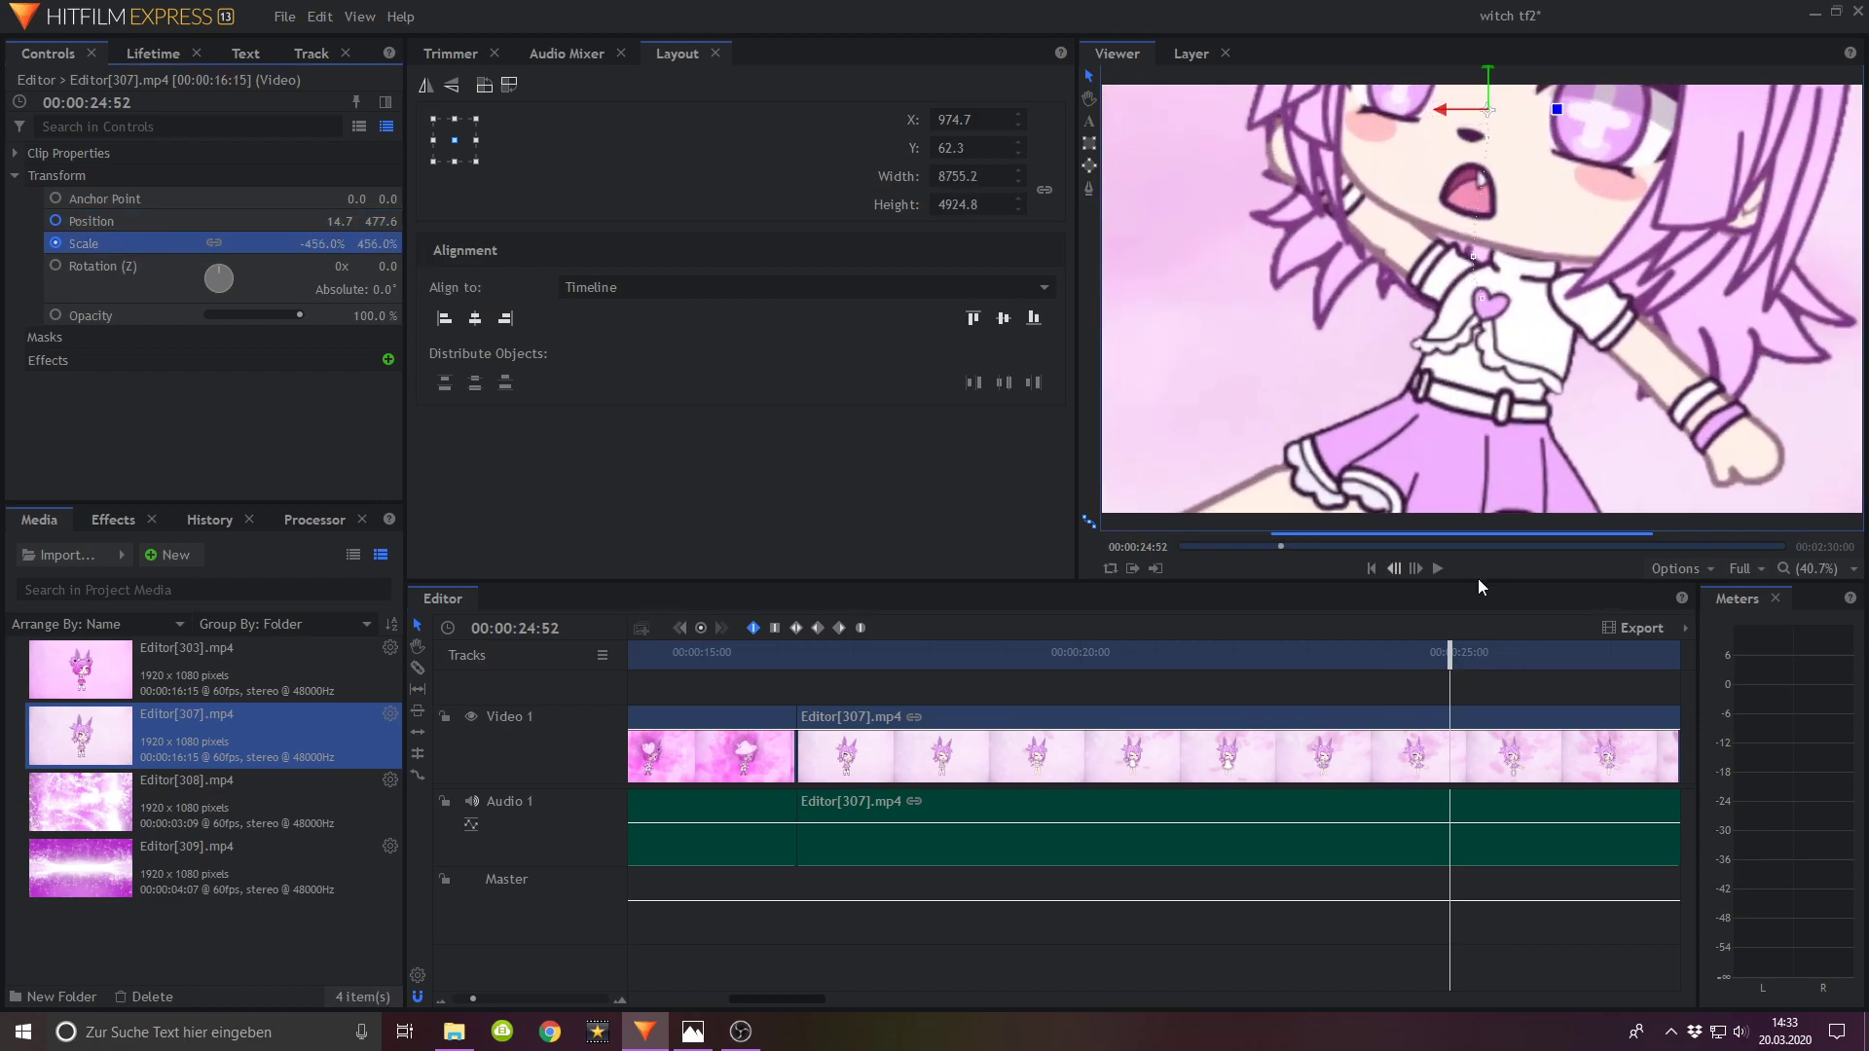
{"action": "left_click_drag", "start_coordinate": [1417, 463], "coordinate": [1408, 169]}
{"action": "left_click_drag", "start_coordinate": [1440, 395], "coordinate": [1427, 321]}
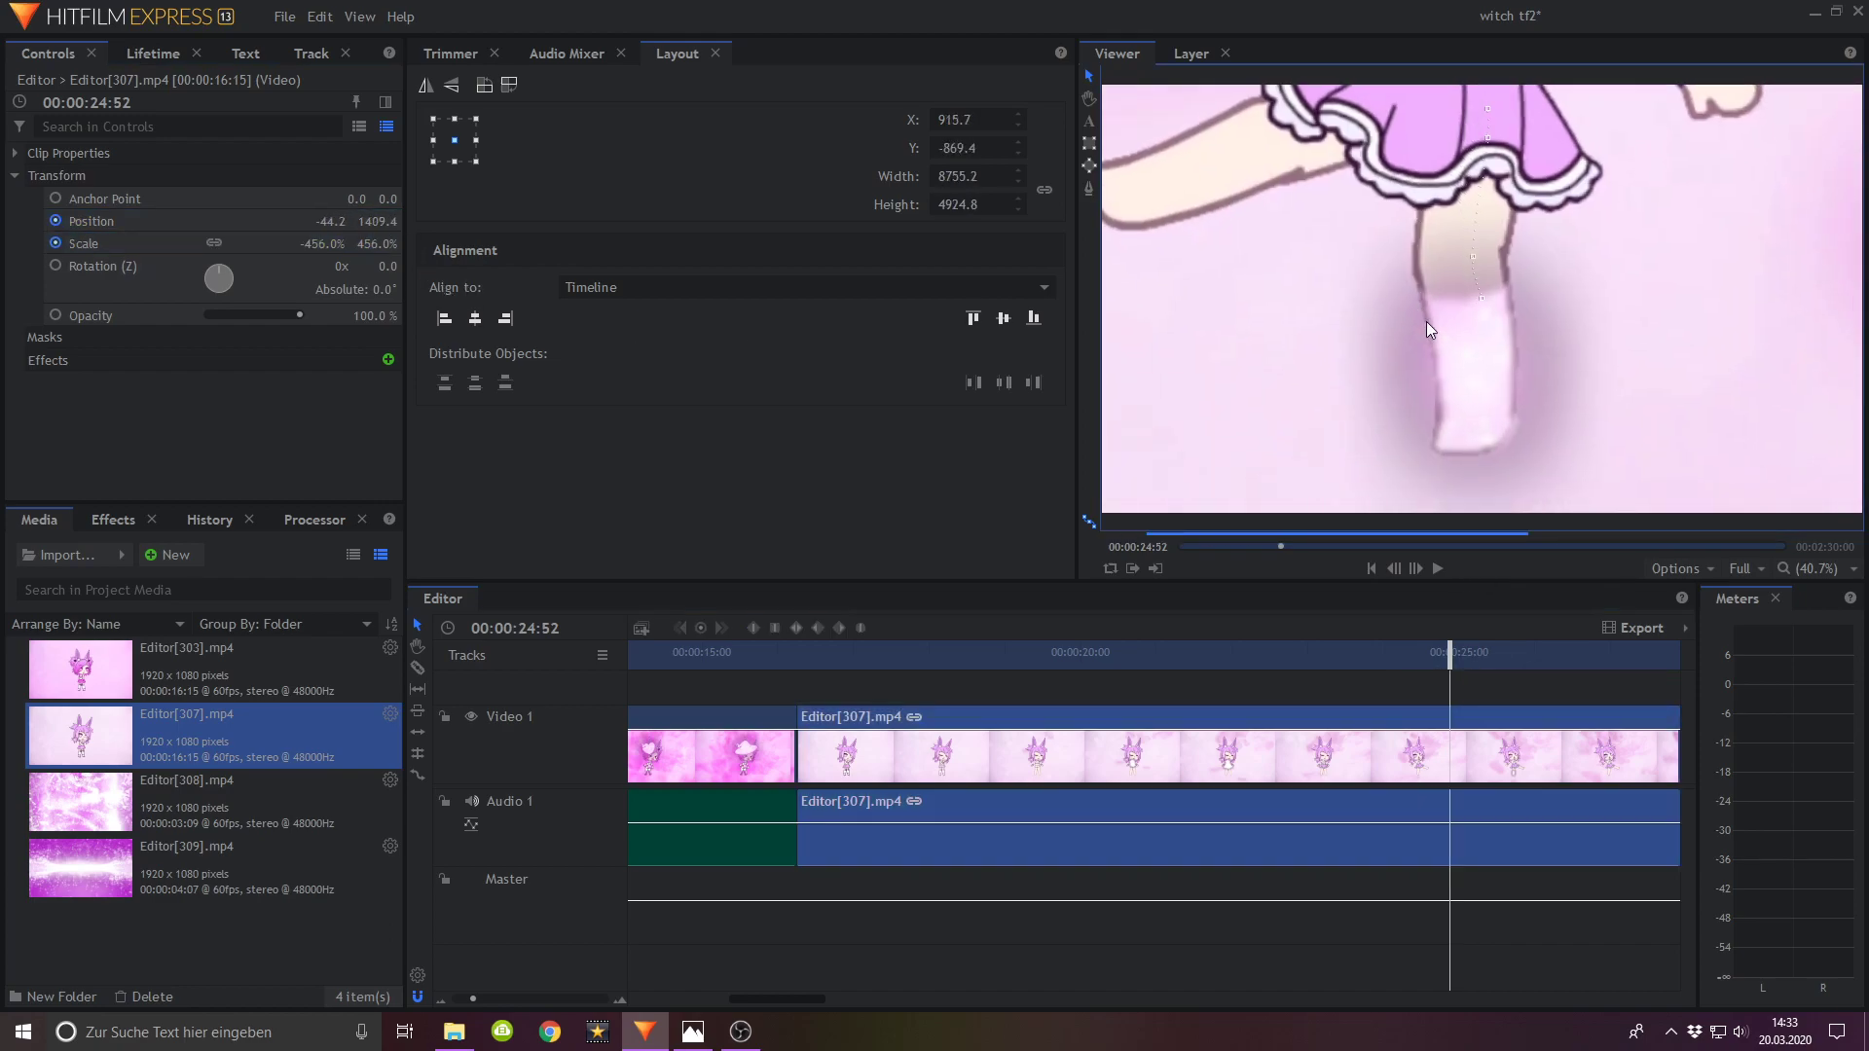
{"action": "left_click_drag", "start_coordinate": [382, 238], "coordinate": [1205, 417]}
{"action": "left_click_drag", "start_coordinate": [1364, 194], "coordinate": [1348, 160]}
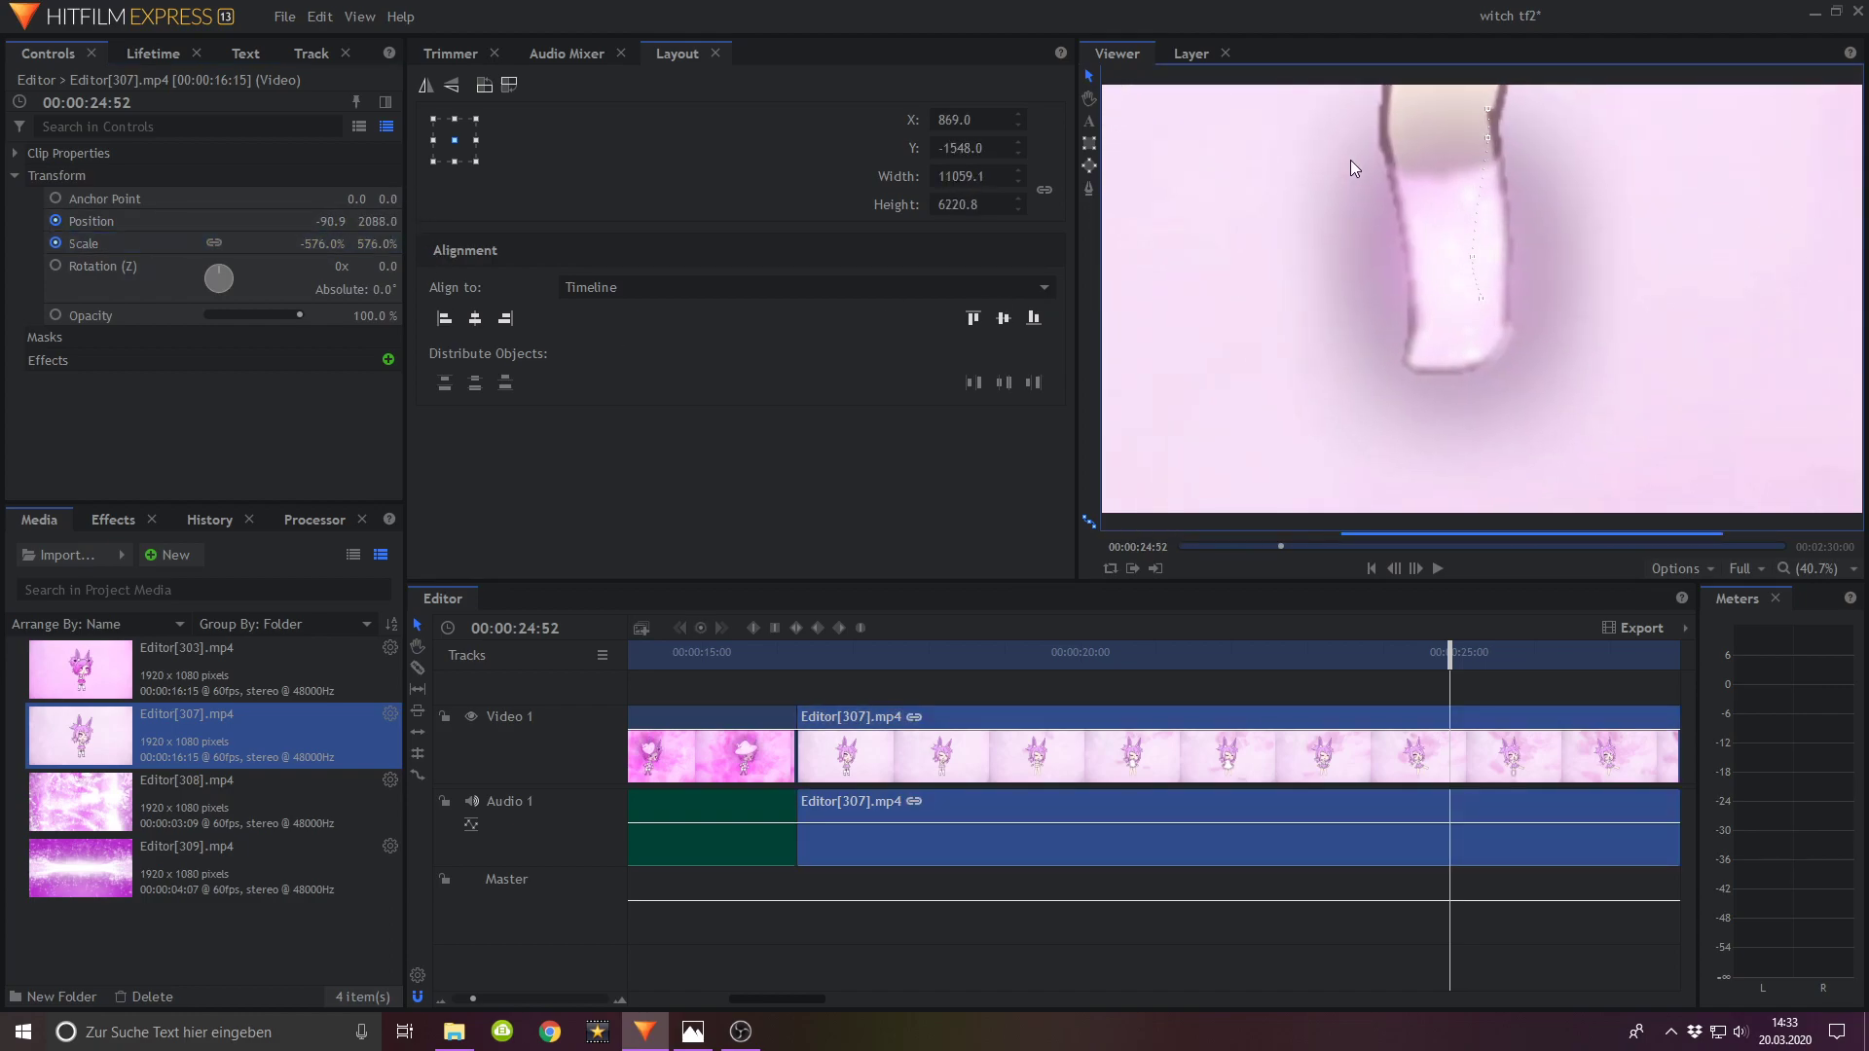
Step: Find the frame where the boot shot changes to the bare leg and split Editor[307].mp4 there at 00:00:26:08
{"action": "left_click_drag", "start_coordinate": [1478, 655], "coordinate": [1578, 667]}
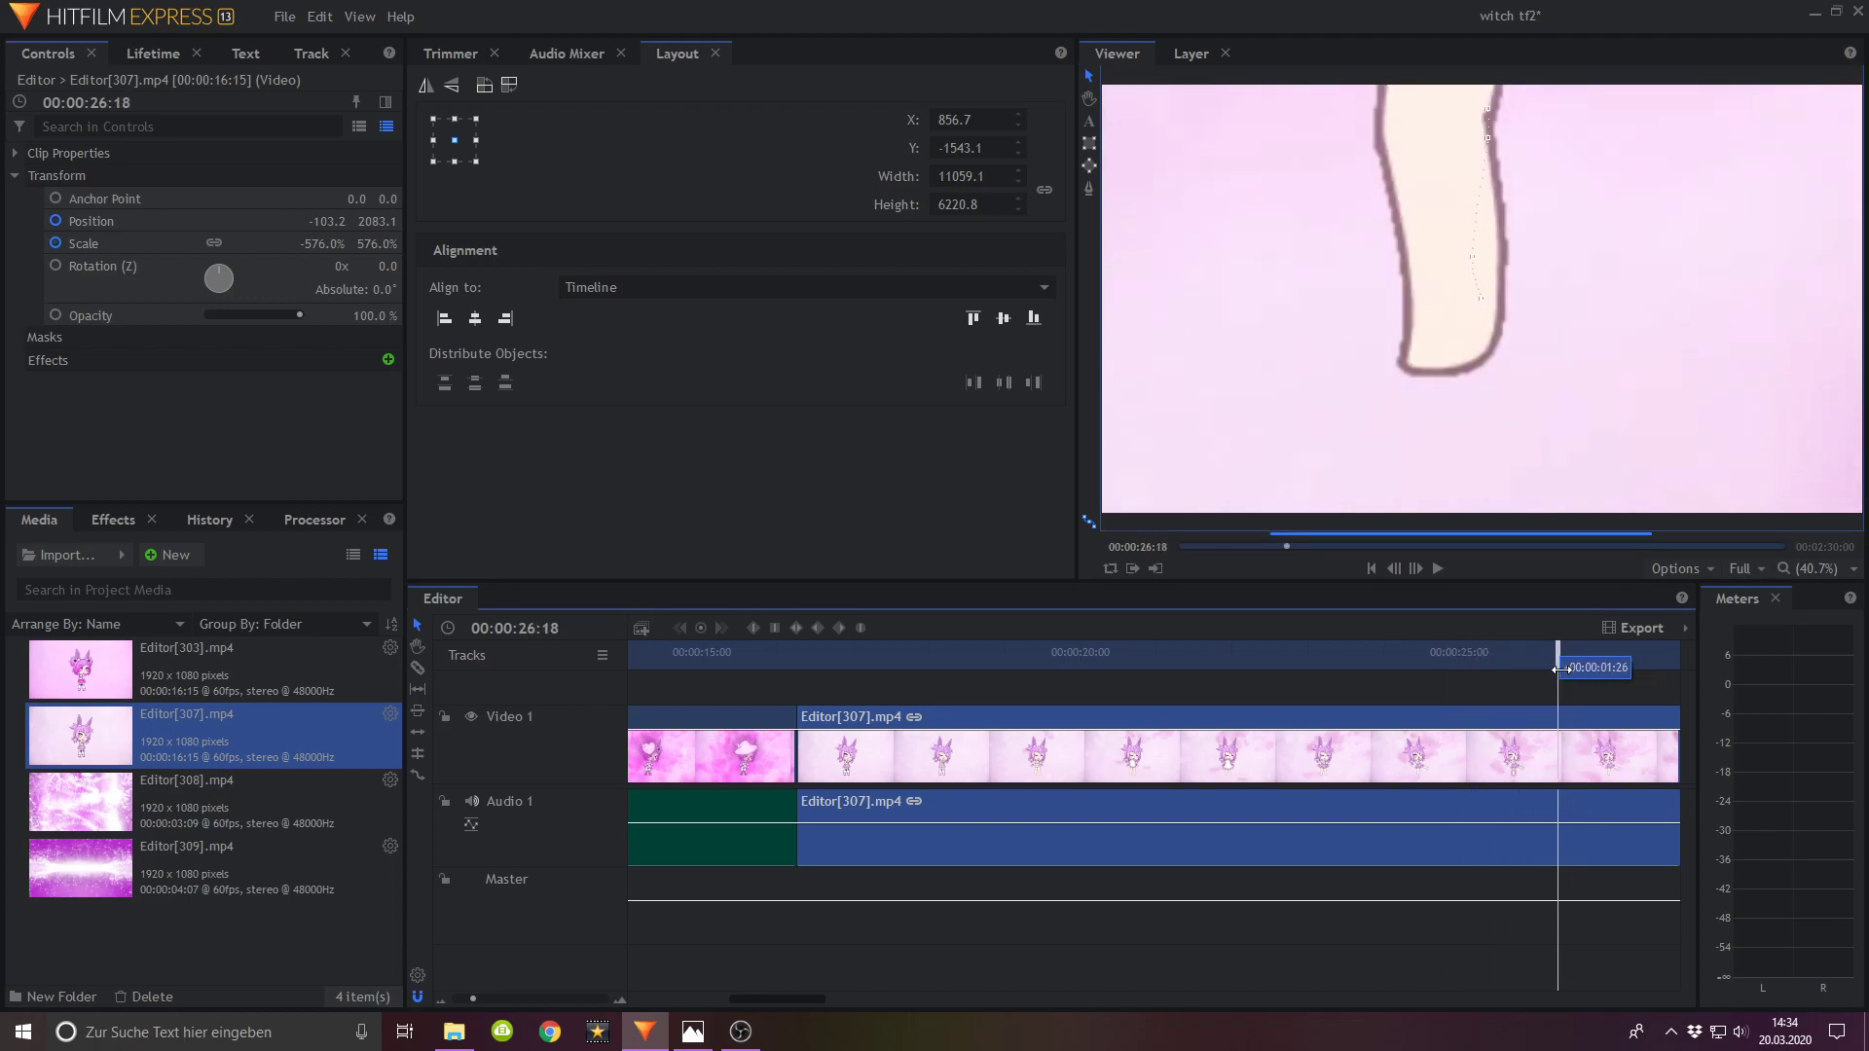
{"action": "left_click", "coordinate": [1396, 569]}
{"action": "left_click", "coordinate": [1395, 568]}
{"action": "left_click", "coordinate": [1396, 568]}
{"action": "left_click", "coordinate": [1396, 568]}
{"action": "left_click", "coordinate": [1396, 569]}
{"action": "left_click", "coordinate": [1396, 568]}
{"action": "left_click", "coordinate": [1395, 568]}
{"action": "left_click", "coordinate": [1395, 569]}
{"action": "left_click", "coordinate": [1395, 568]}
{"action": "left_click", "coordinate": [1396, 569]}
{"action": "left_click", "coordinate": [1396, 569]}
{"action": "left_click", "coordinate": [1396, 569]}
{"action": "left_click", "coordinate": [1396, 568]}
{"action": "left_click", "coordinate": [1412, 568]}
{"action": "left_click", "coordinate": [1412, 569]}
{"action": "left_click", "coordinate": [1414, 568]}
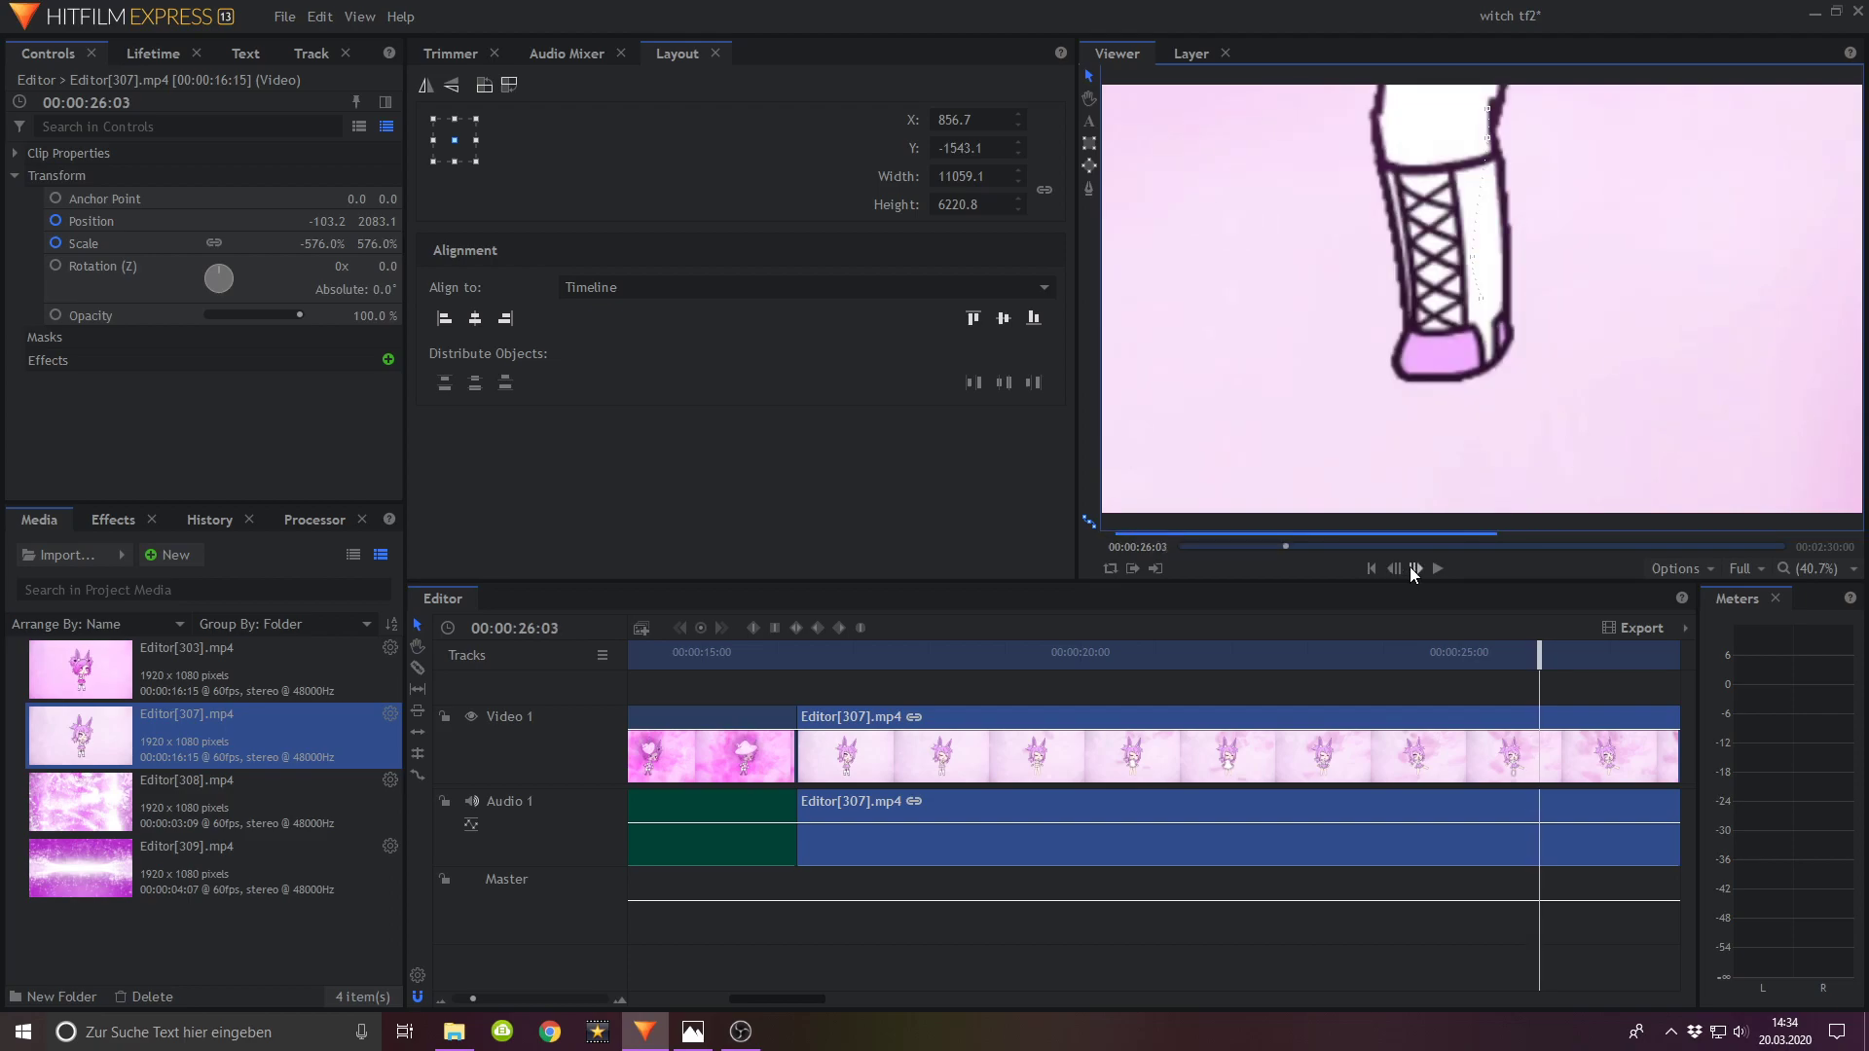
{"action": "left_click", "coordinate": [1413, 568]}
{"action": "left_click", "coordinate": [1412, 567]}
{"action": "left_click", "coordinate": [1412, 567]}
{"action": "left_click", "coordinate": [1411, 568]}
{"action": "left_click", "coordinate": [1412, 568]}
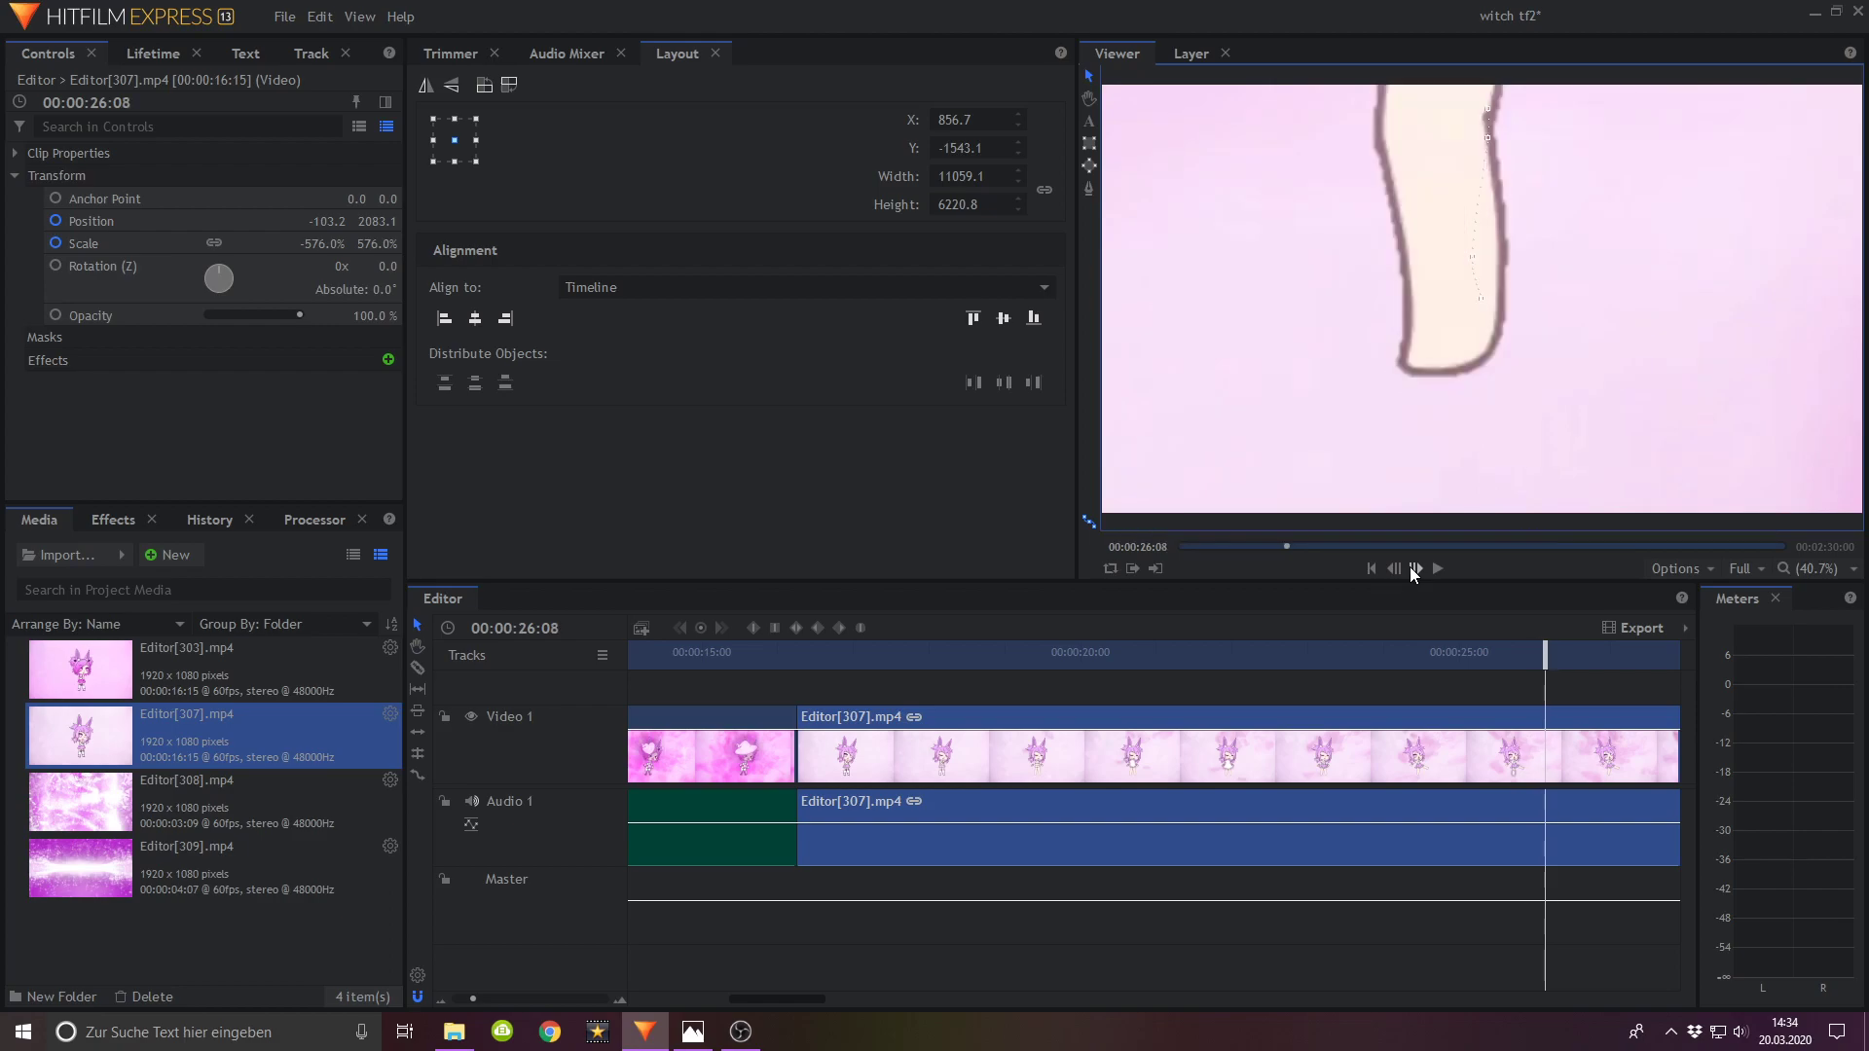
{"action": "right_click", "coordinate": [1614, 756]}
{"action": "left_click", "coordinate": [1654, 454]}
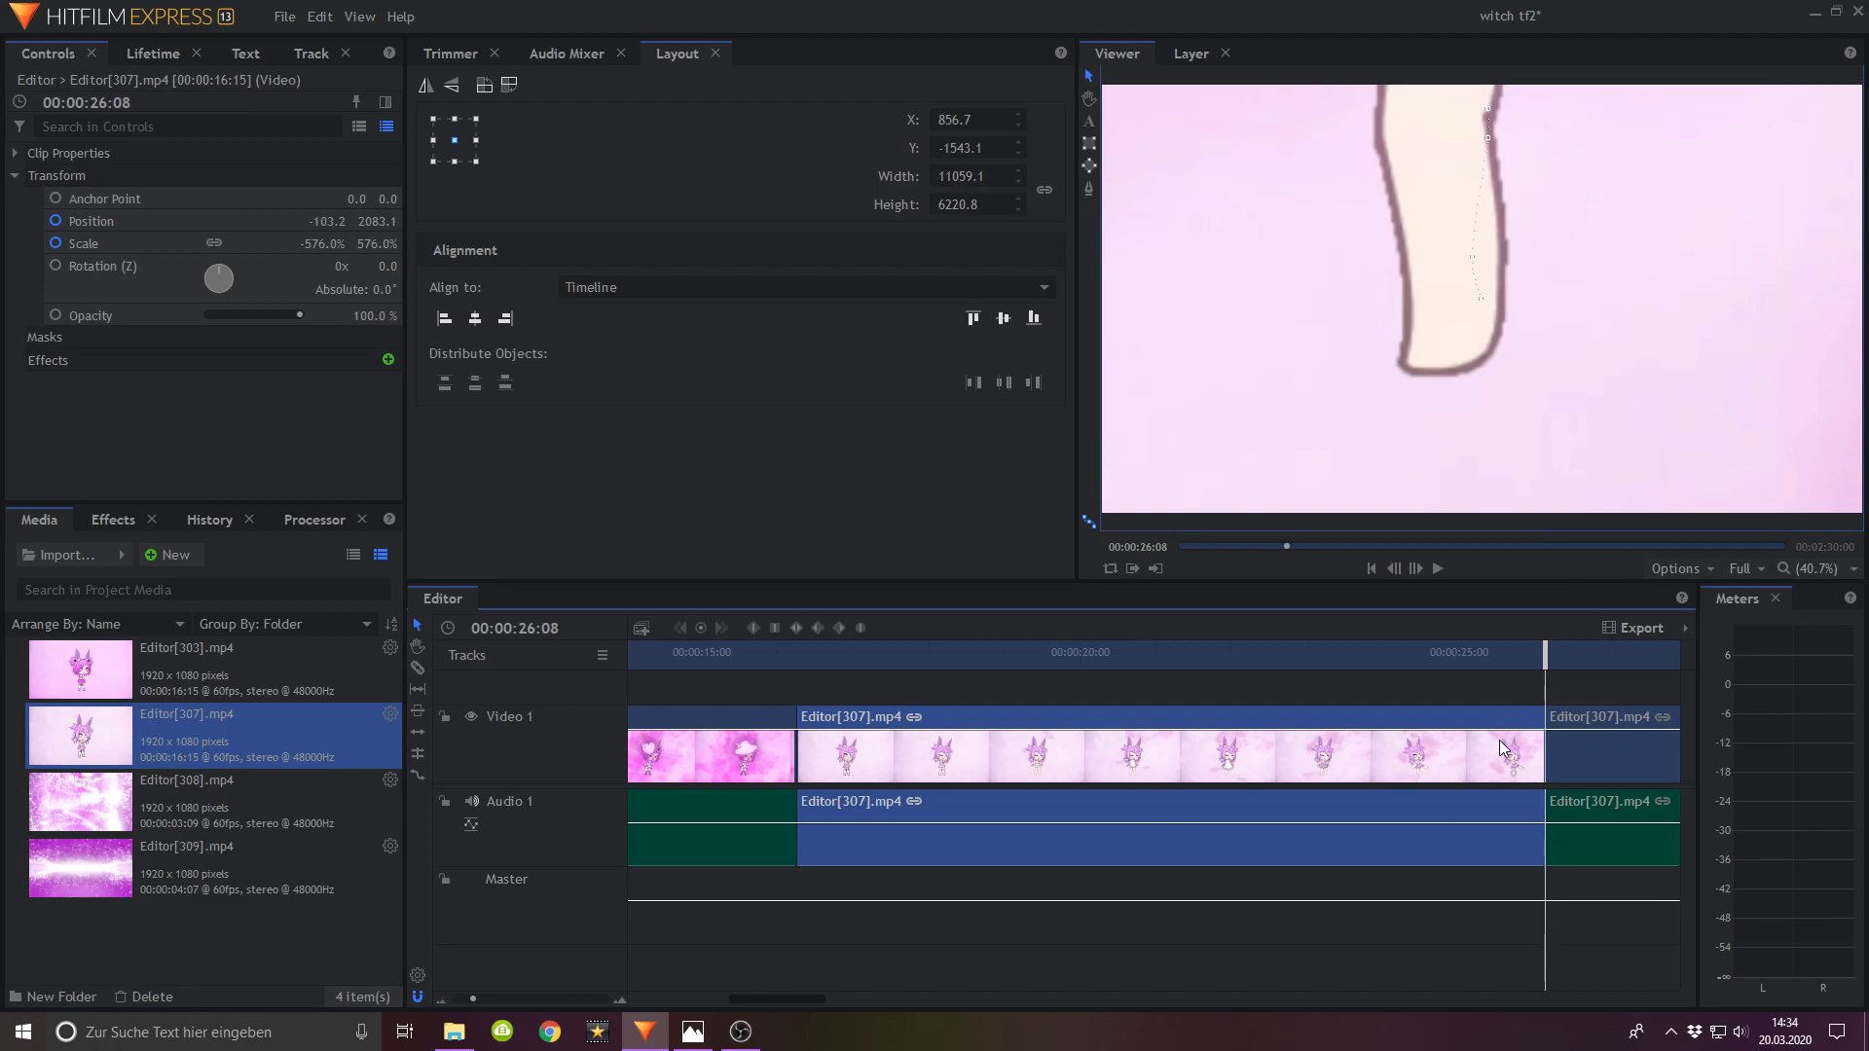
Step: On the last frame before the cut, 00:00:26:07, keyframe scale to -661%, 661% and position to -103.2, 2285.1
{"action": "left_click", "coordinate": [1398, 569]}
{"action": "left_click_drag", "start_coordinate": [376, 244], "coordinate": [573, 221]}
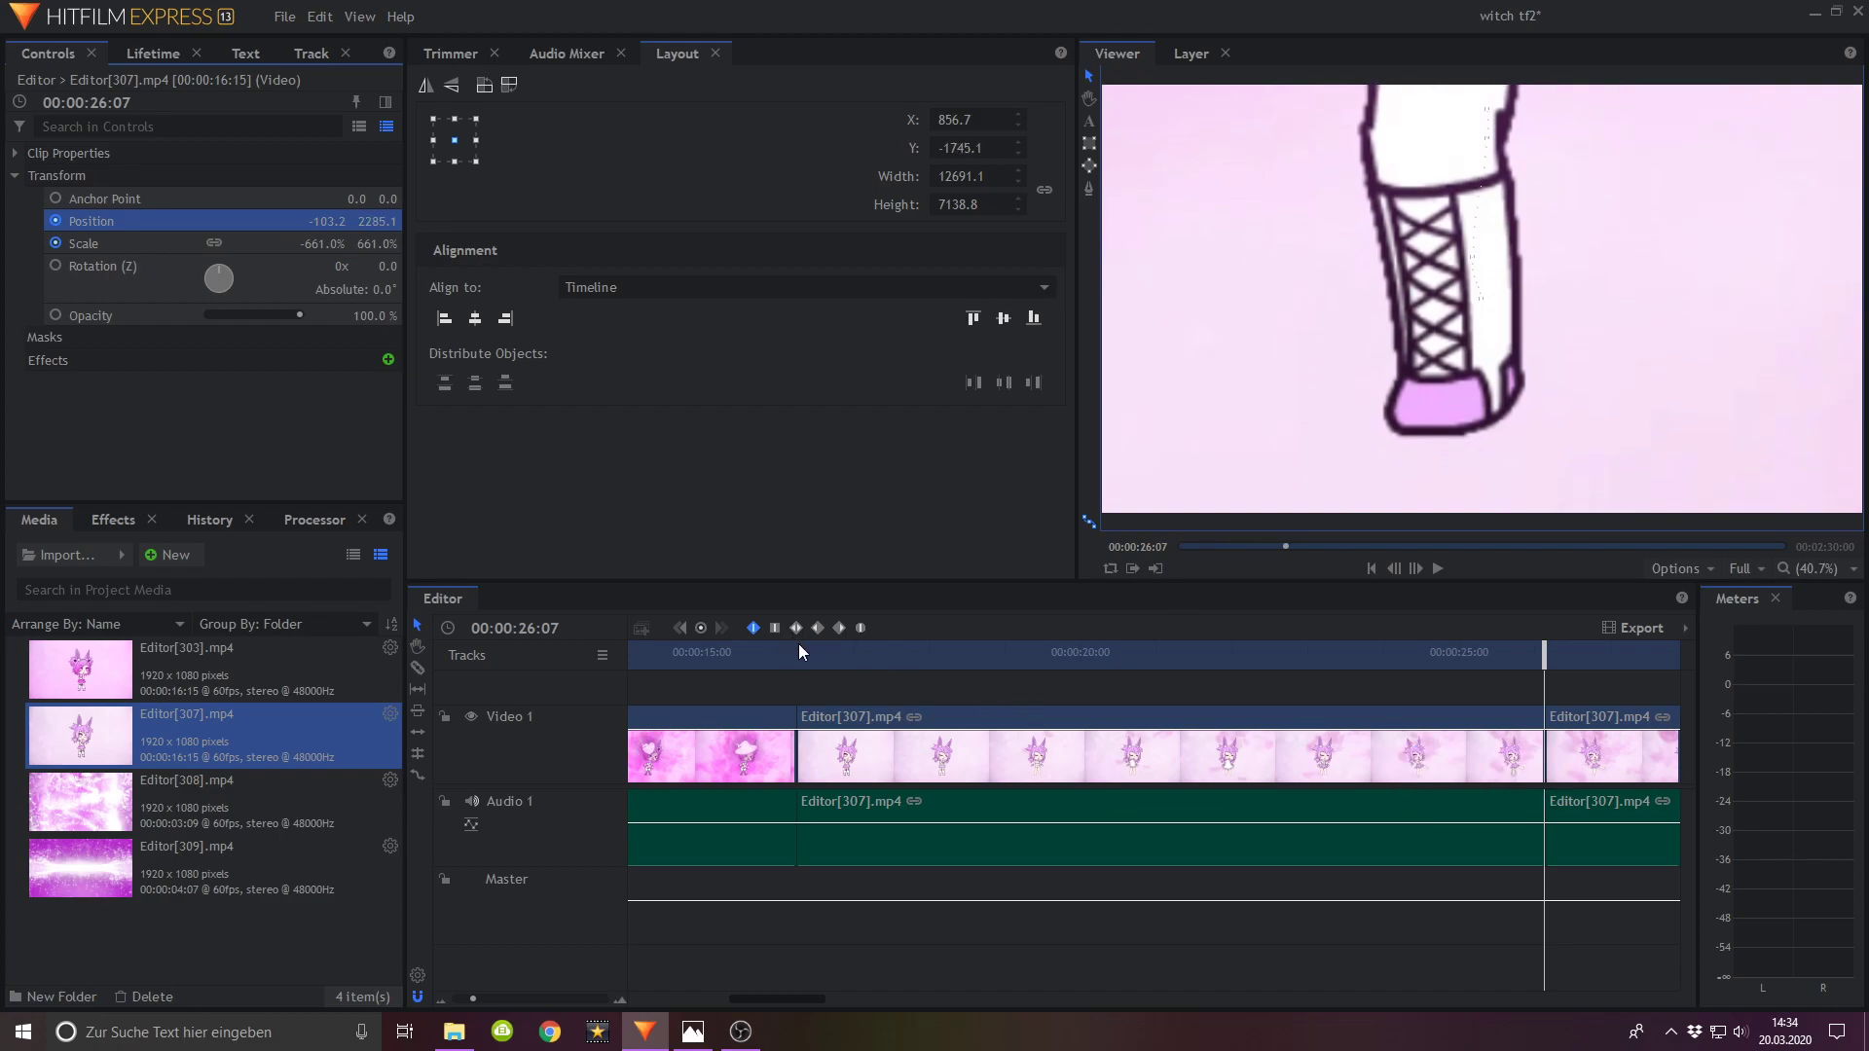
Step: Play back the keyframed zooms of Editor[307].mp4 past the cut and save the project
{"action": "left_click", "coordinate": [1015, 651]}
{"action": "left_click", "coordinate": [1437, 568]}
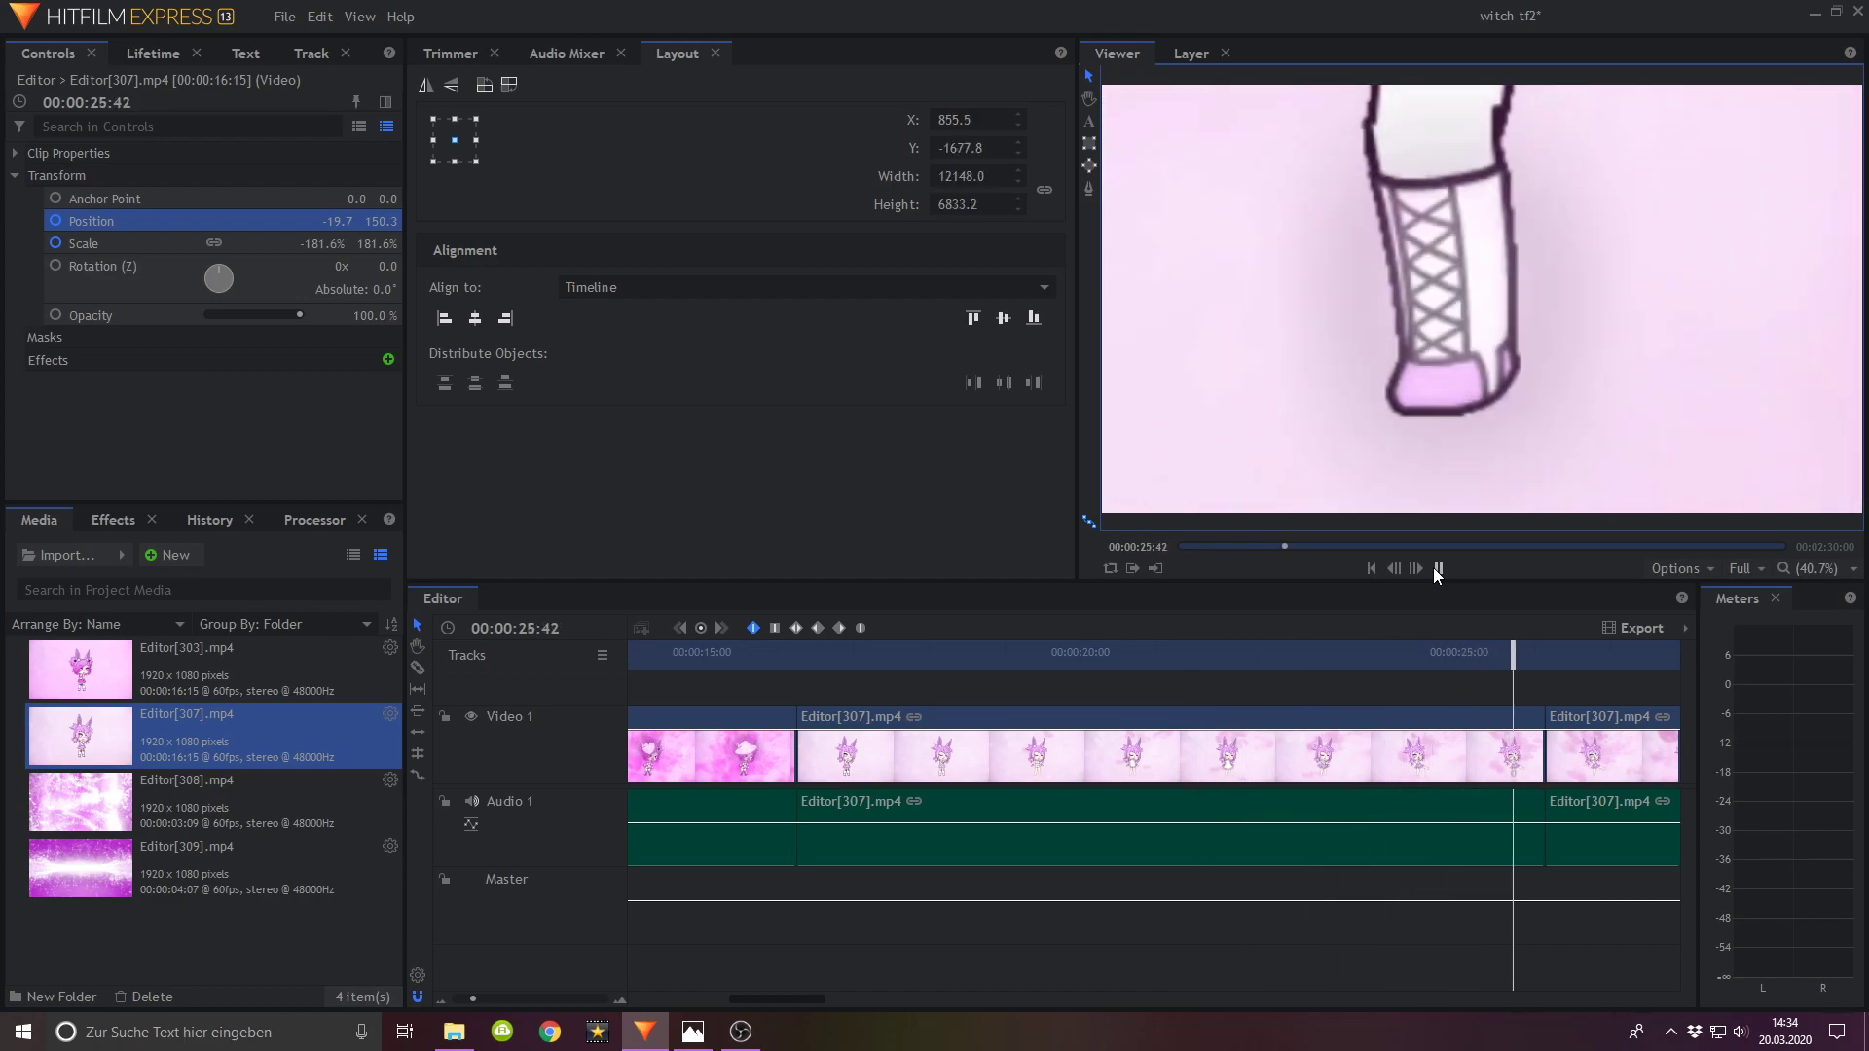
{"action": "left_click", "coordinate": [1437, 569]}
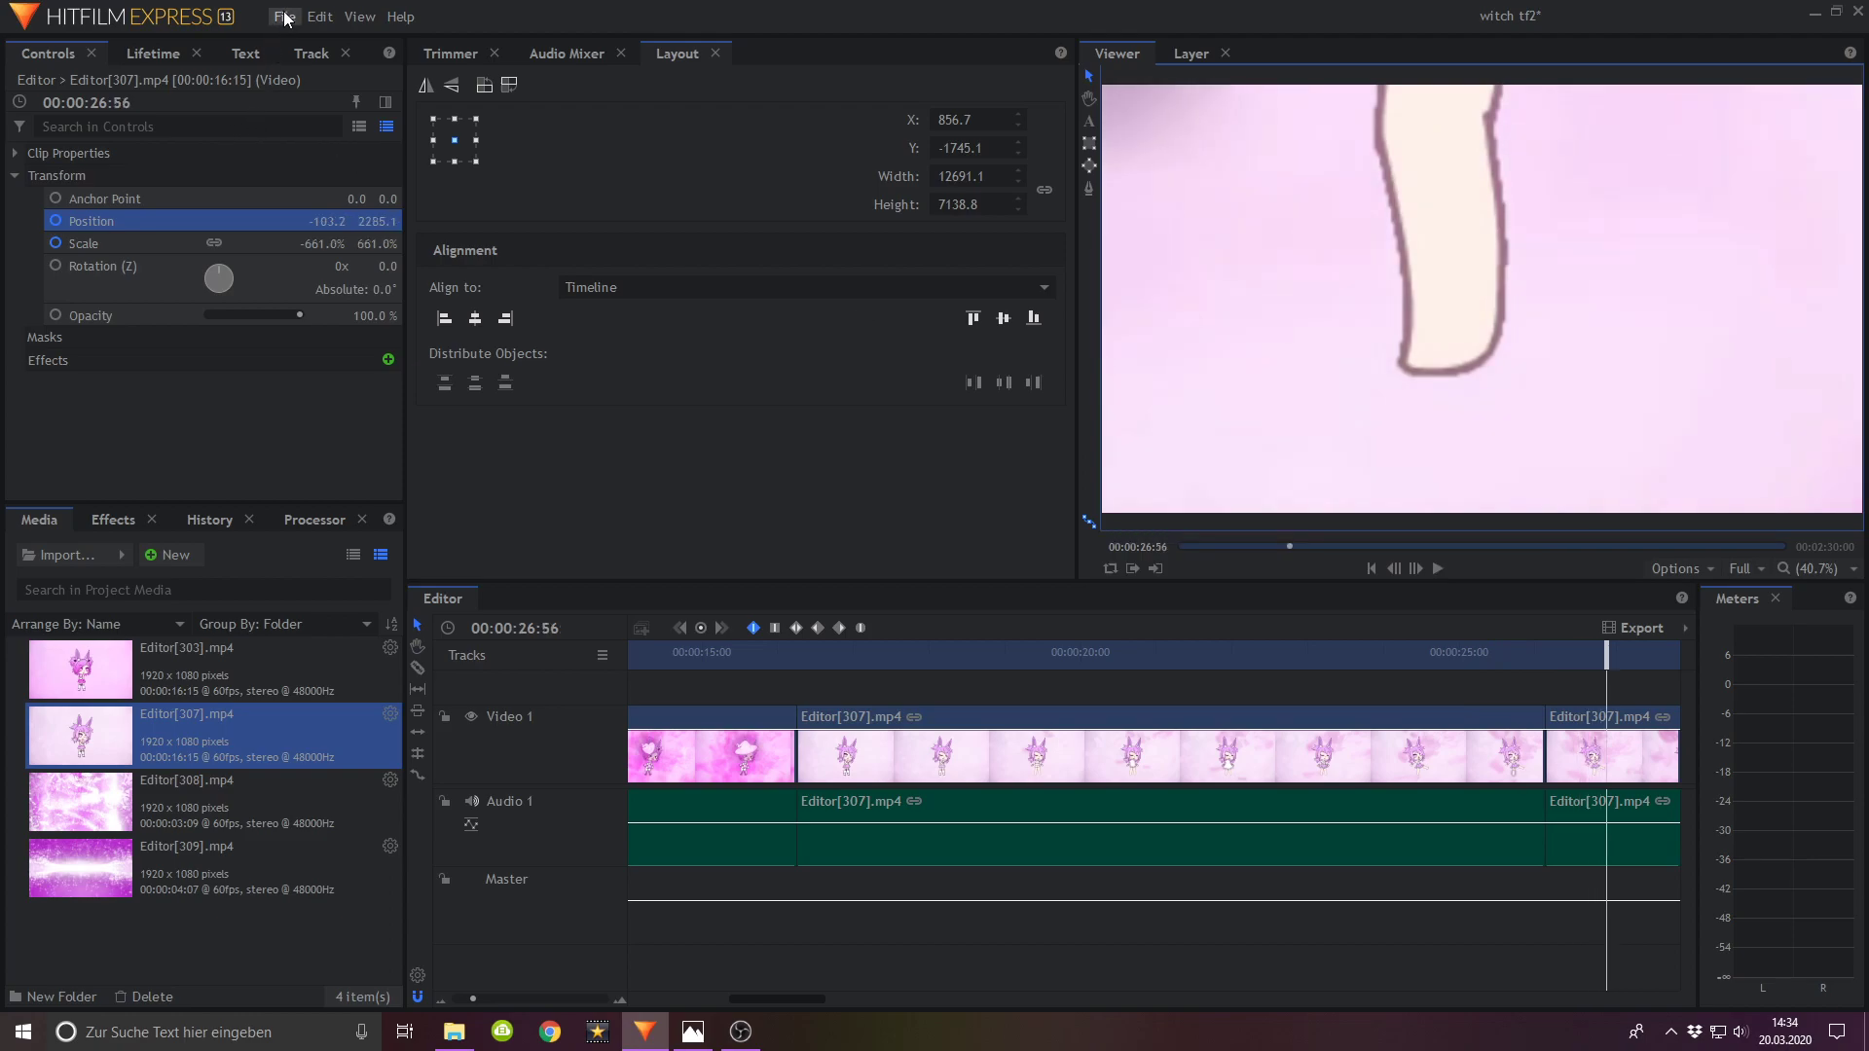
{"action": "left_click", "coordinate": [284, 17]}
{"action": "left_click", "coordinate": [309, 130]}
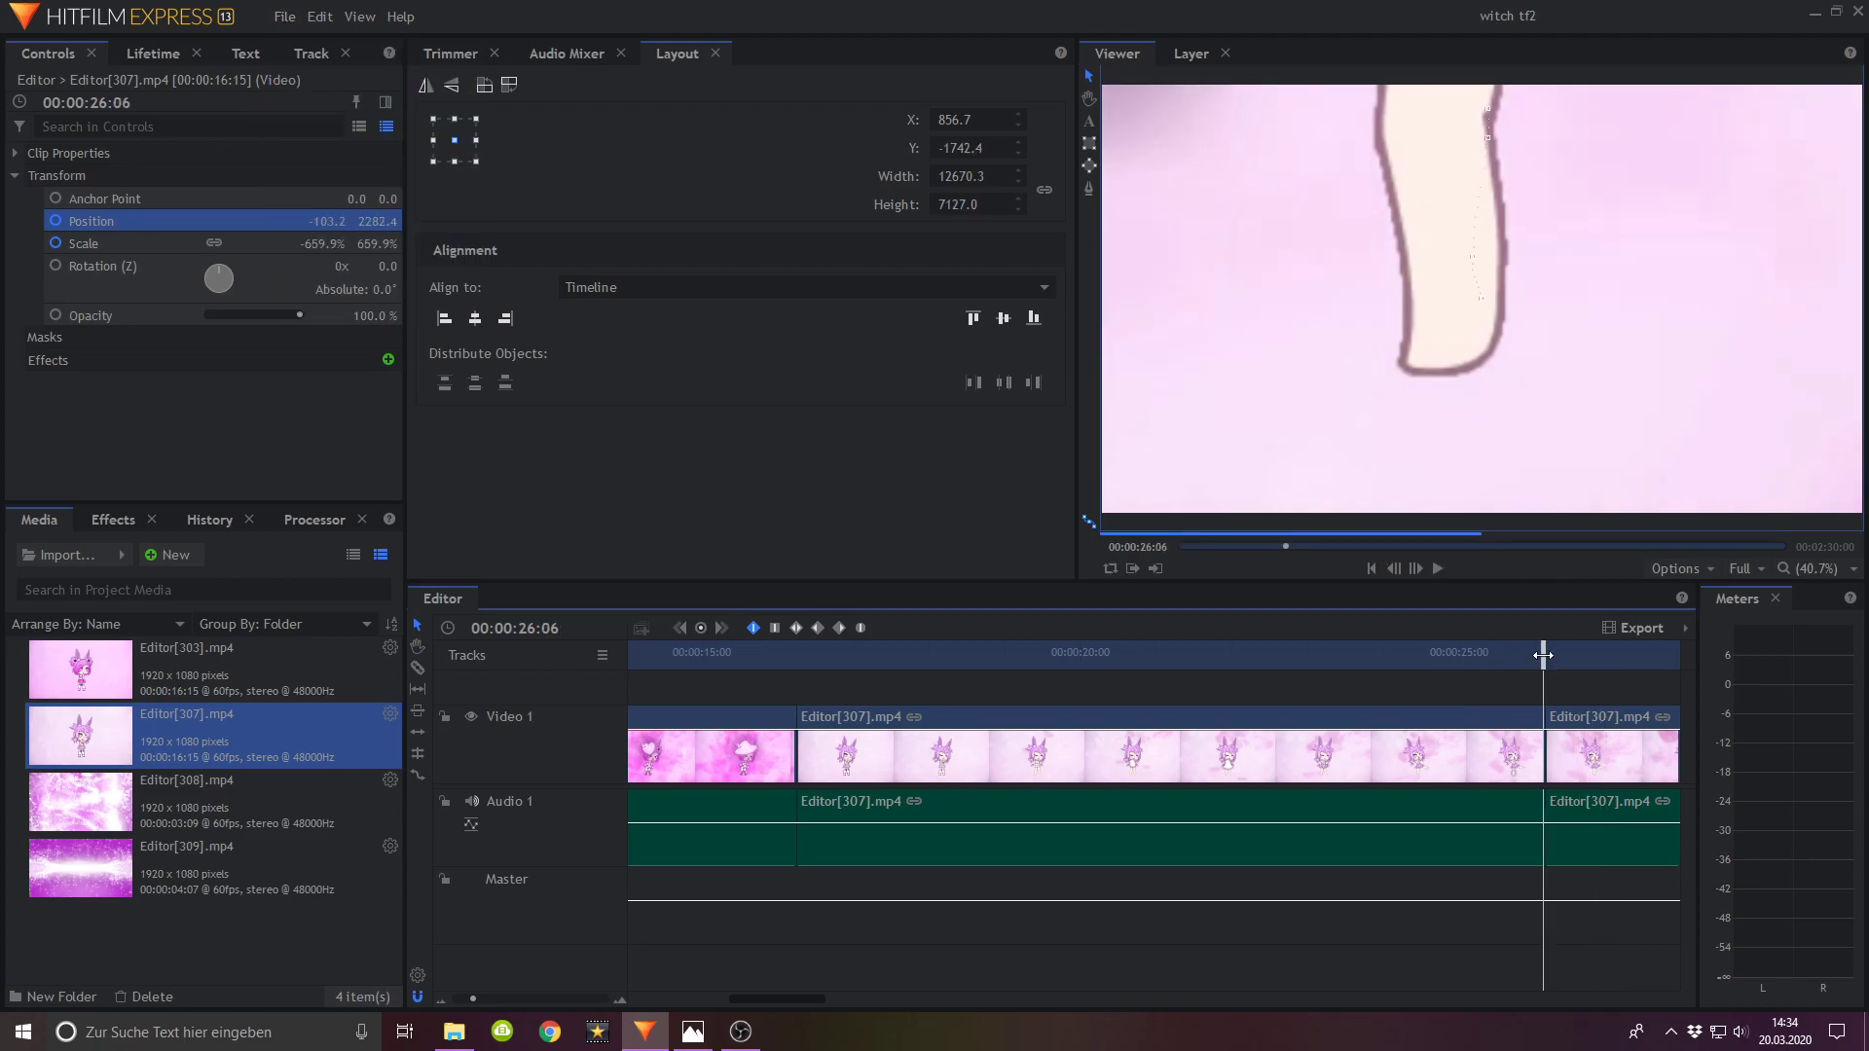
Step: On the last frame before the cut, raise the Y position of the boot close-up and play it back
{"action": "left_click_drag", "start_coordinate": [1543, 655], "coordinate": [1543, 658]}
{"action": "left_click", "coordinate": [1471, 762]}
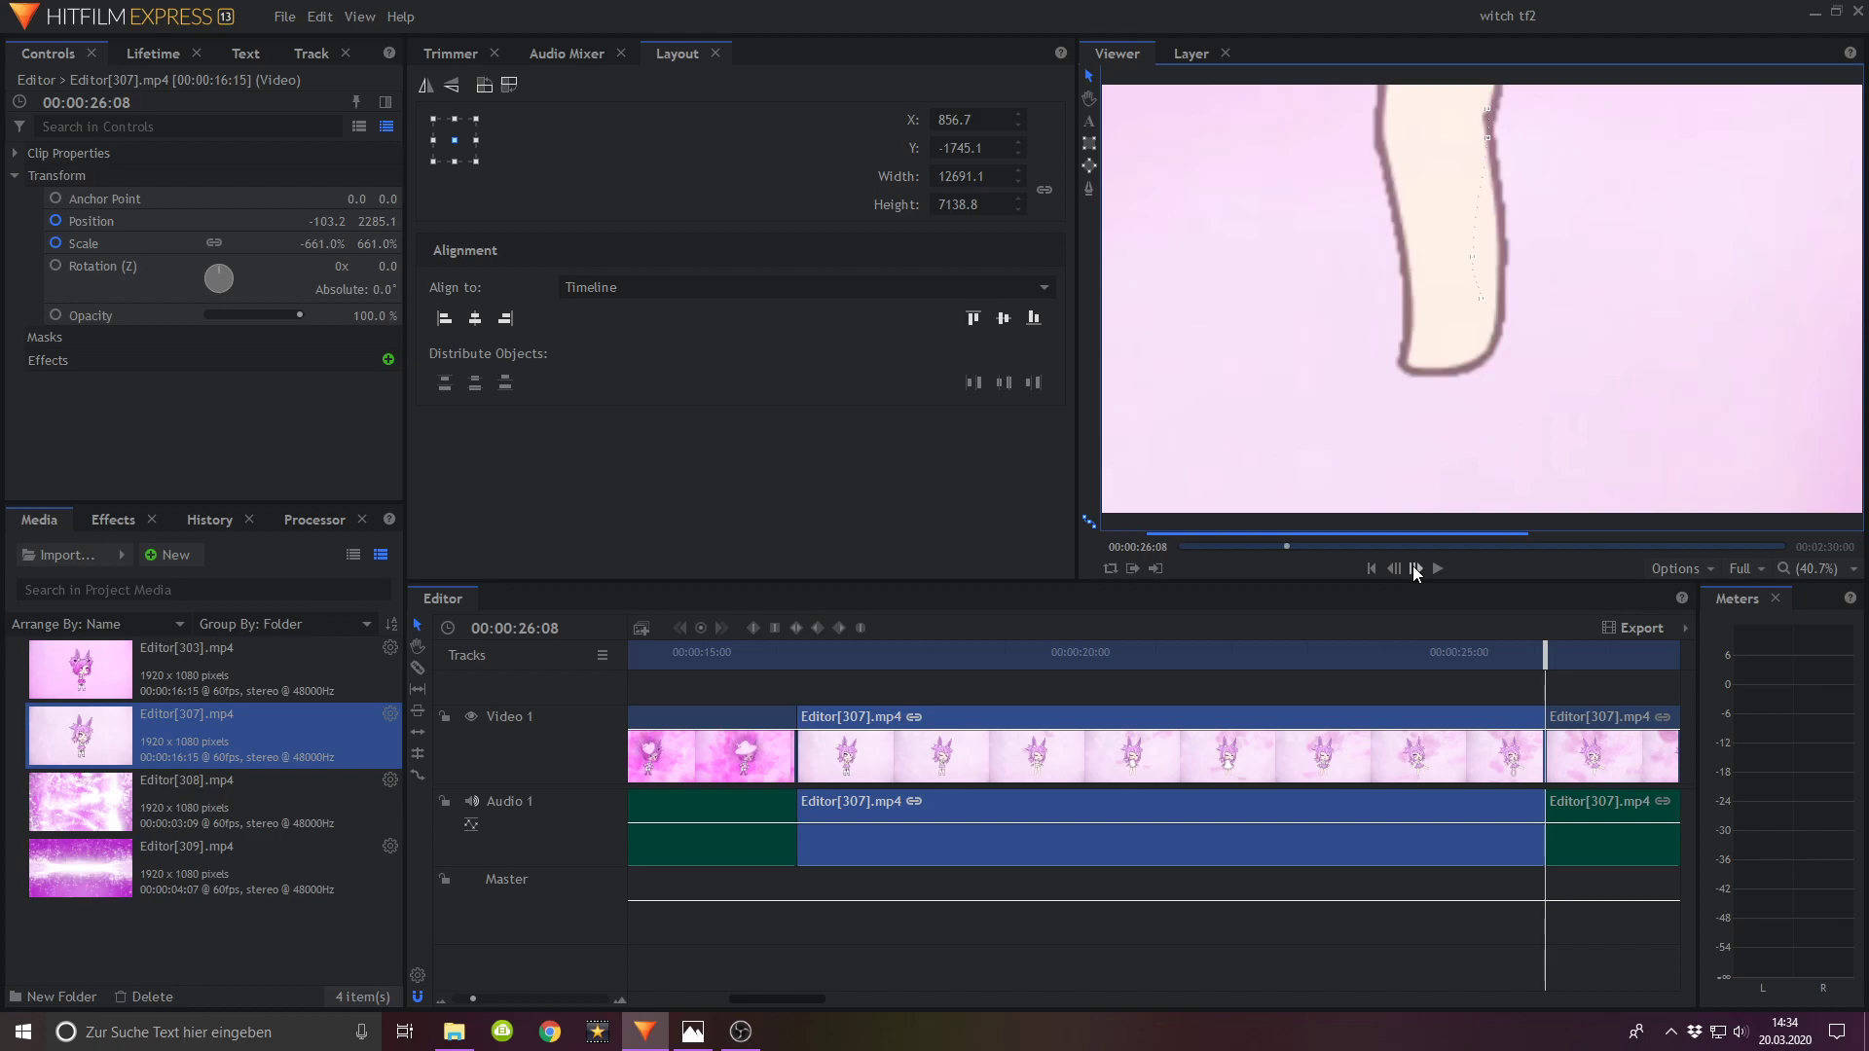
{"action": "left_click_drag", "start_coordinate": [376, 221], "coordinate": [464, 221]}
{"action": "left_click", "coordinate": [1390, 655]}
{"action": "left_click", "coordinate": [1434, 567]}
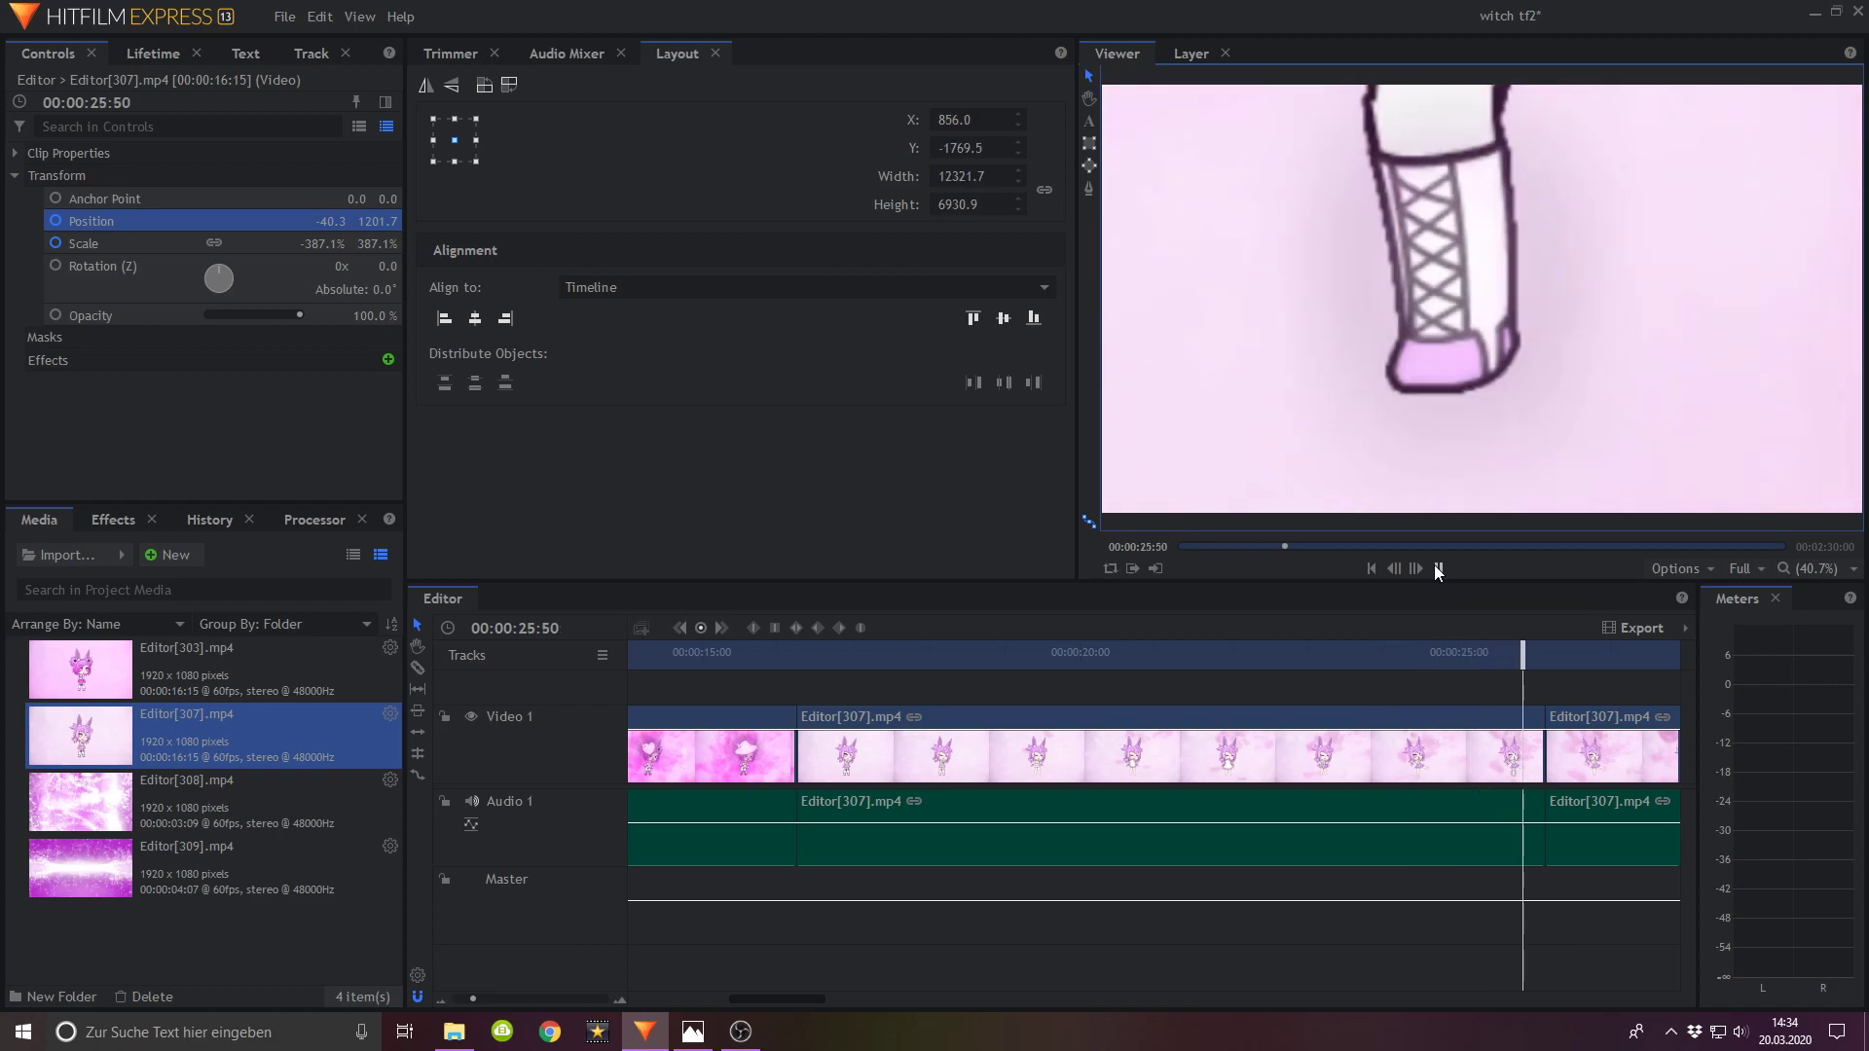
{"action": "left_click", "coordinate": [1436, 567]}
Step: On the first frame of the clip after the cut, 00:00:26:08, remove its existing scale and position keyframes
{"action": "left_click_drag", "start_coordinate": [1591, 646], "coordinate": [1262, 671]}
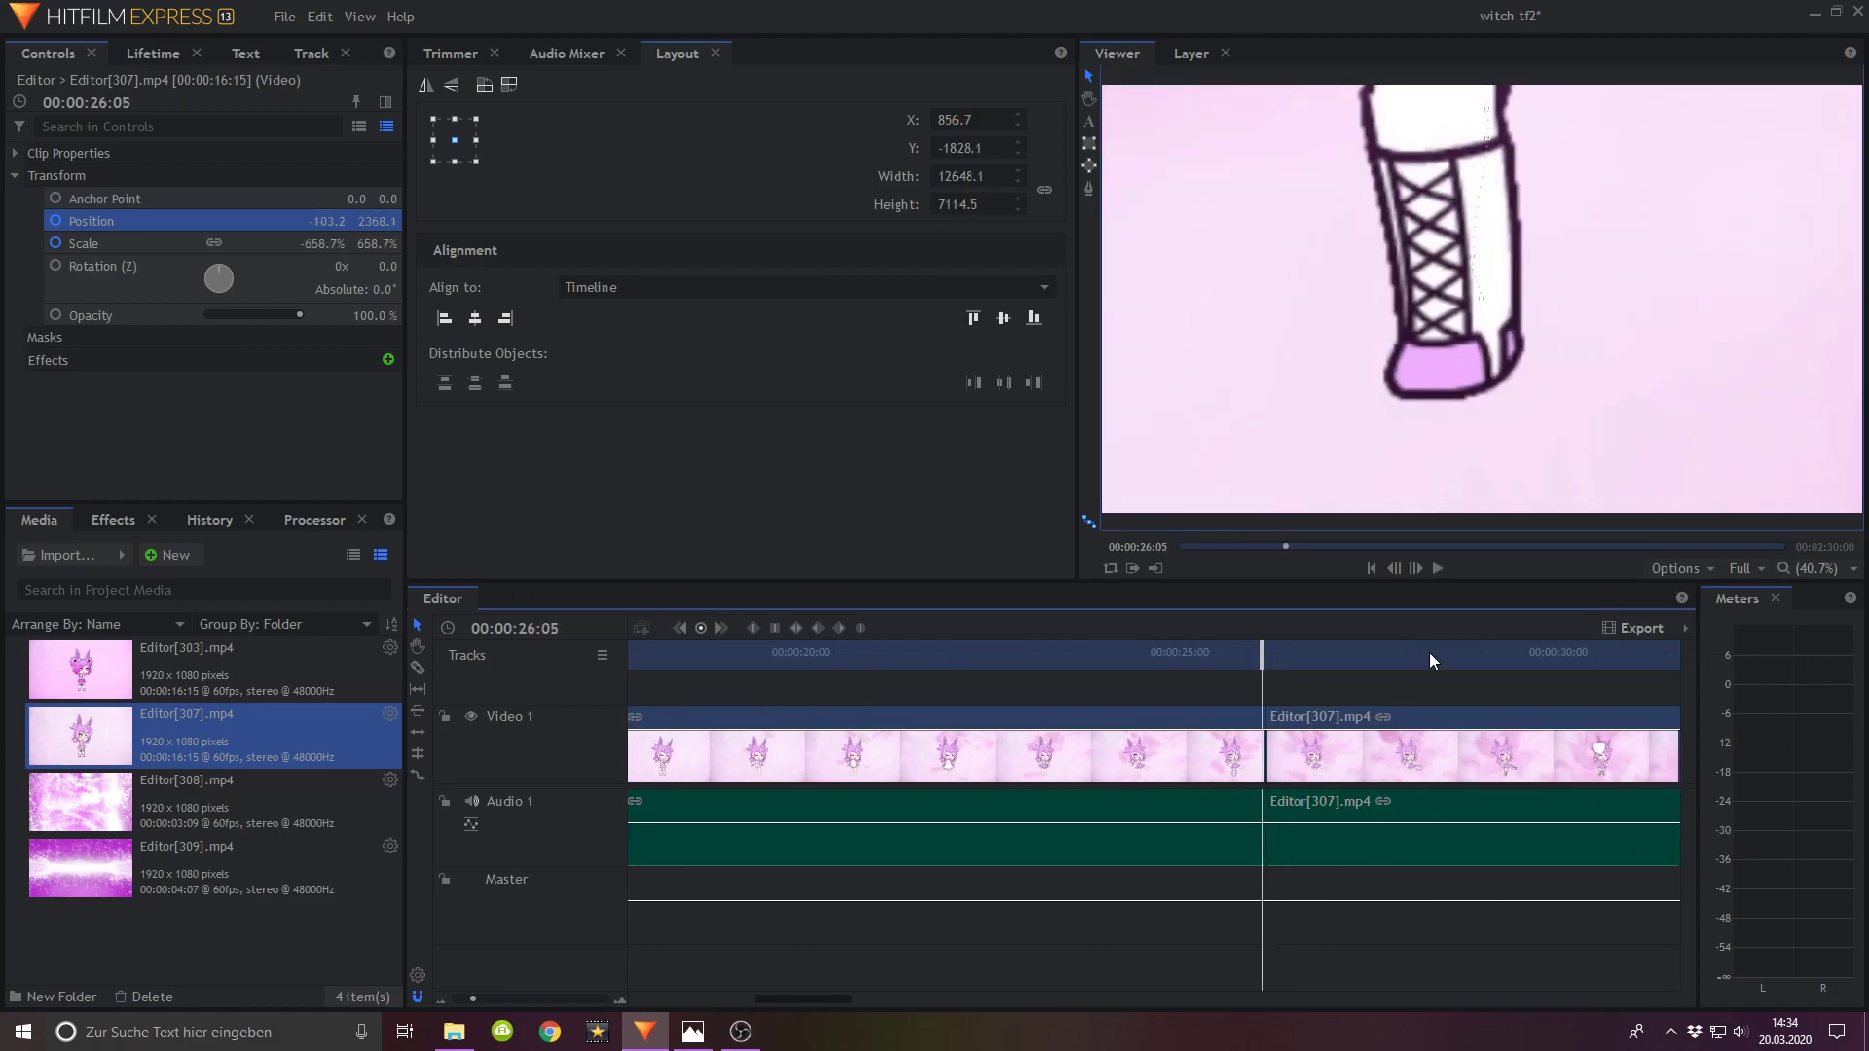
{"action": "left_click", "coordinate": [1378, 734]}
{"action": "left_click", "coordinate": [1417, 568]}
{"action": "left_click", "coordinate": [1417, 568]}
{"action": "left_click", "coordinate": [1417, 569]}
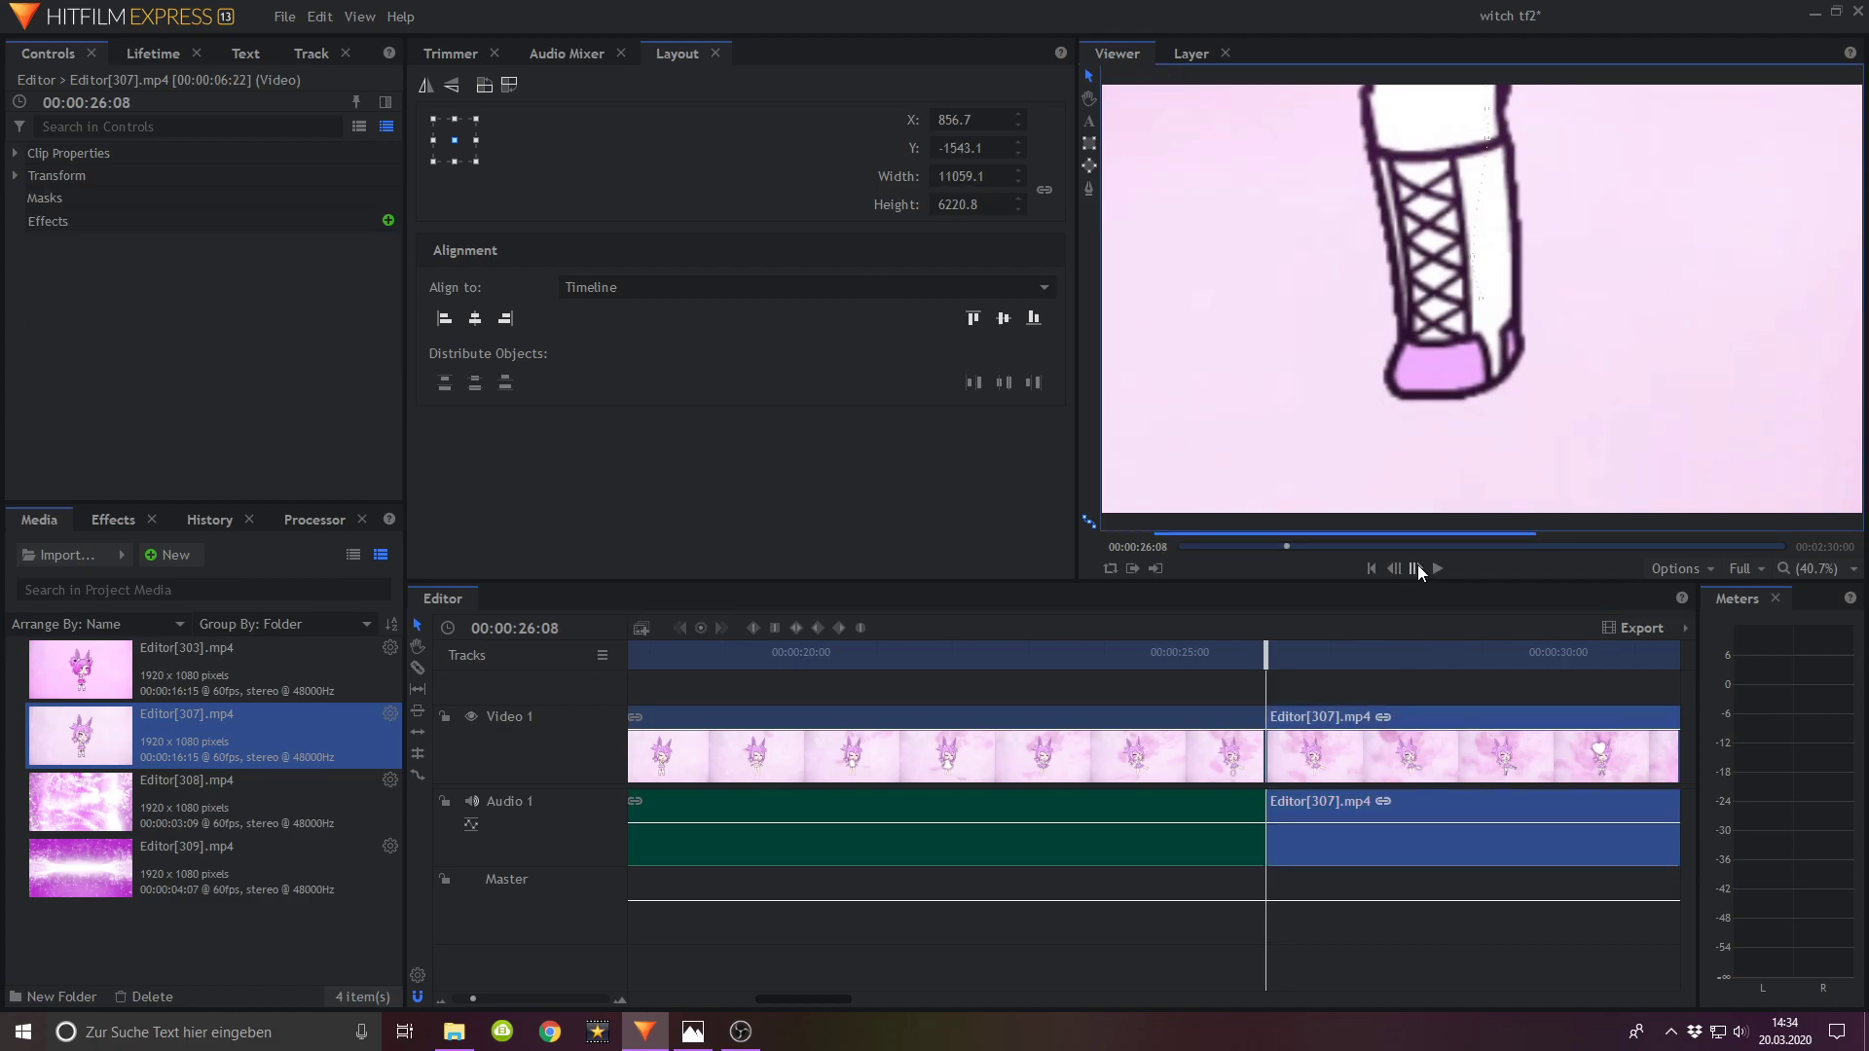
{"action": "left_click", "coordinate": [15, 178]}
{"action": "left_click", "coordinate": [144, 245]}
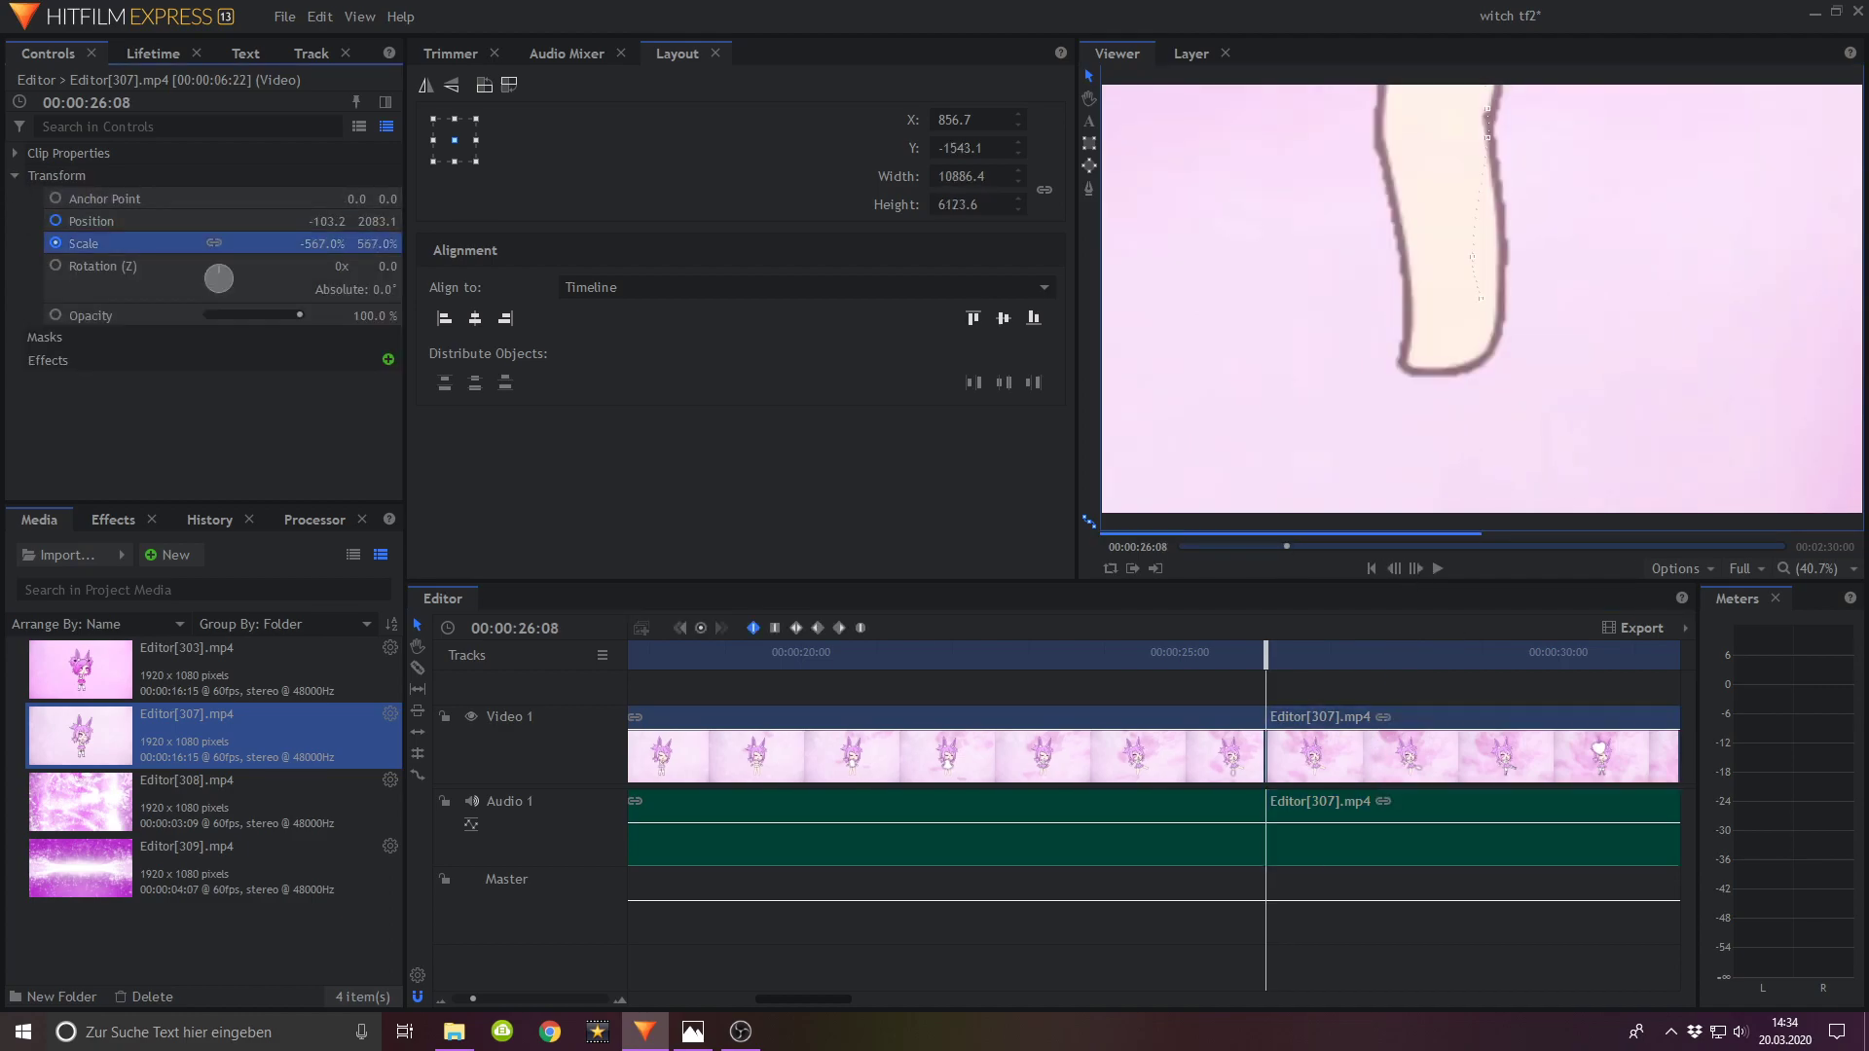
{"action": "left_click", "coordinate": [321, 224]}
Step: Reframe the bare leg at 00:00:26:08 with scale -446%, 446% and position 877.7, 1018.5, and enable keyframing for both
{"action": "left_click_drag", "start_coordinate": [374, 242], "coordinate": [311, 243]}
{"action": "left_click_drag", "start_coordinate": [1333, 180], "coordinate": [1598, 408]}
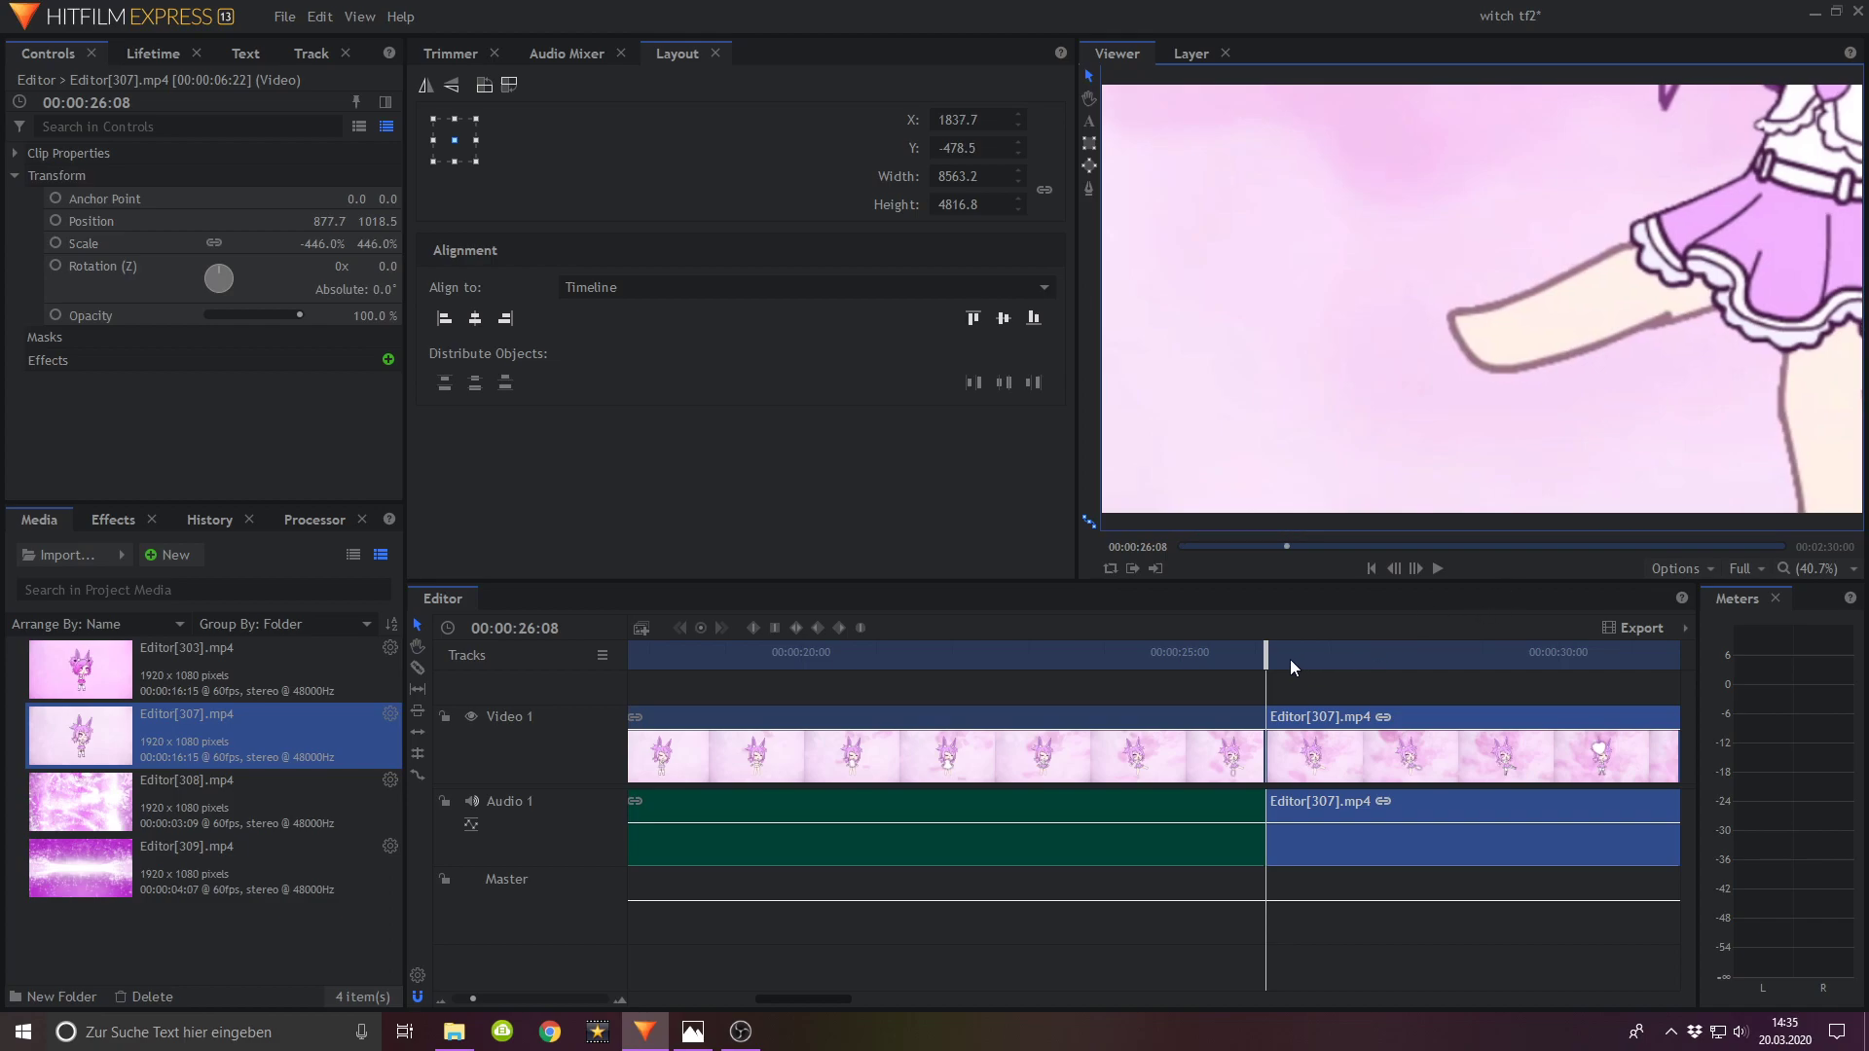
{"action": "mouse_move", "coordinate": [1265, 650]}
{"action": "left_mouse_down"}
{"action": "mouse_move", "coordinate": [1392, 666]}
{"action": "mouse_move", "coordinate": [1178, 667]}
{"action": "mouse_move", "coordinate": [1263, 672]}
{"action": "left_mouse_up"}
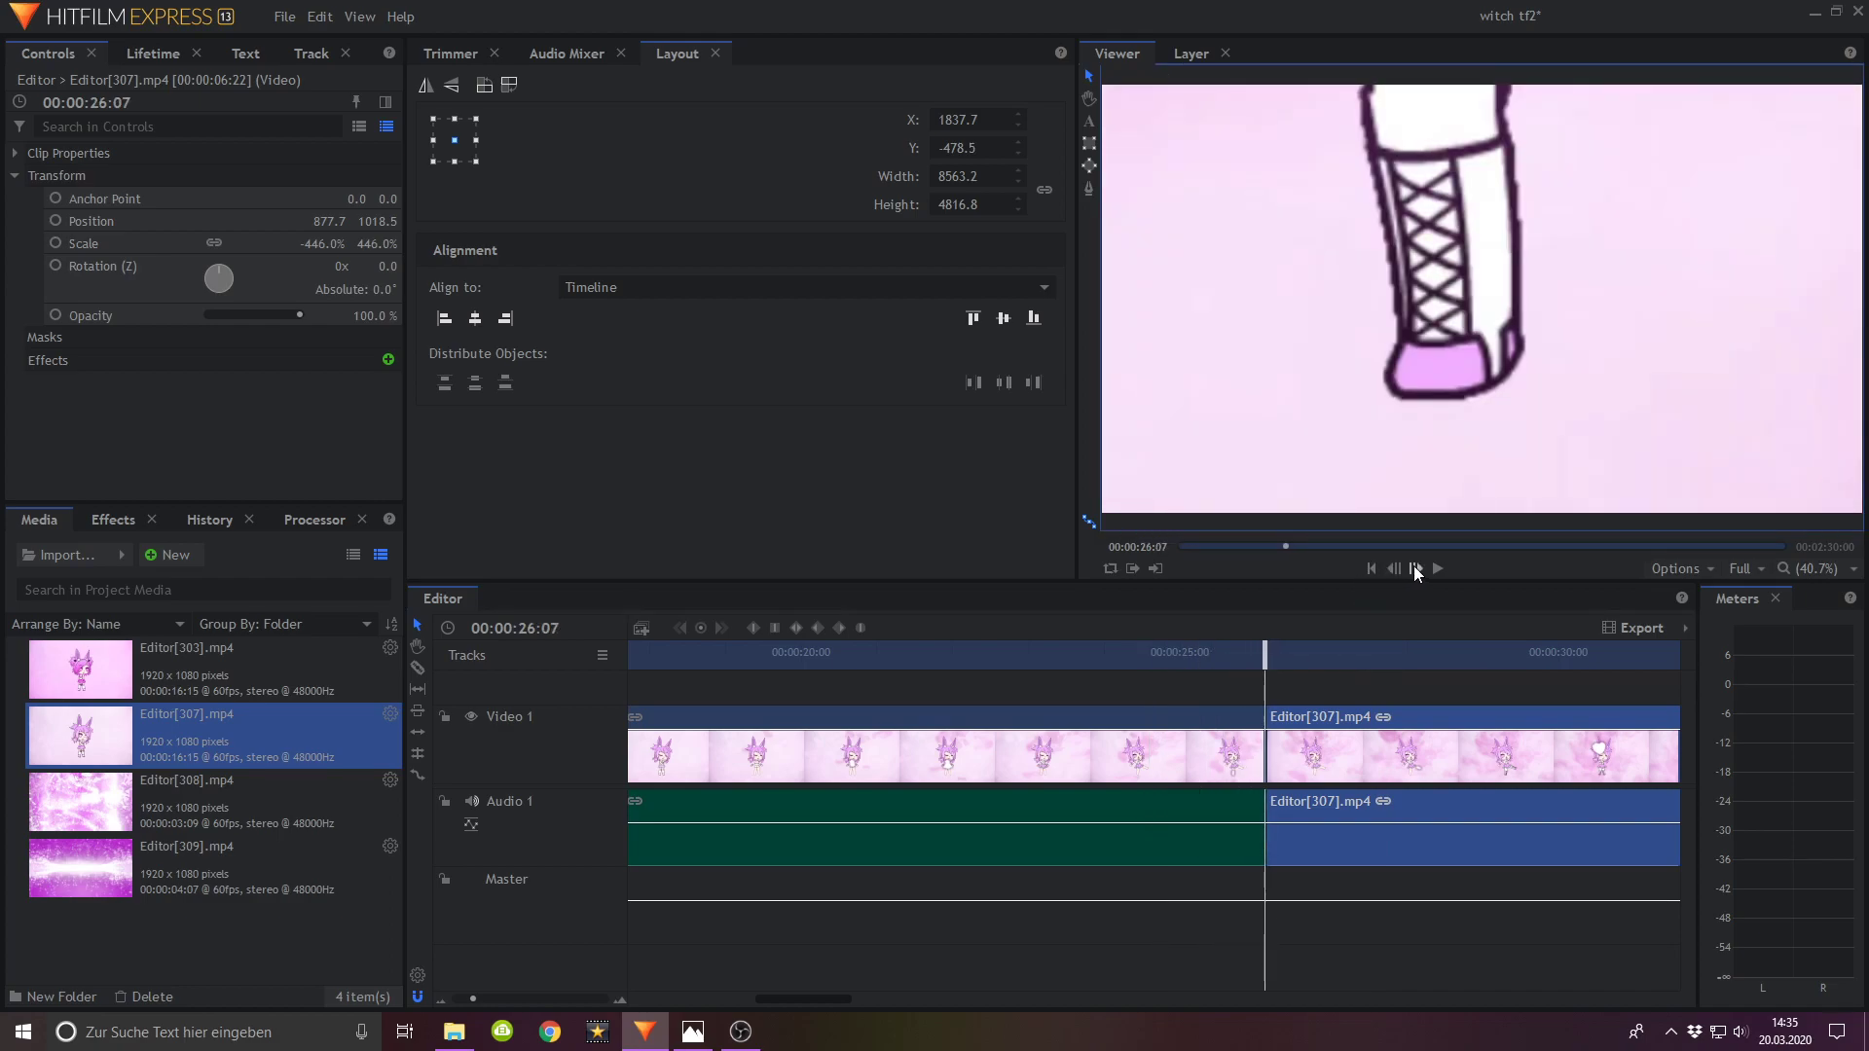
{"action": "left_click", "coordinate": [1415, 569]}
{"action": "left_click", "coordinate": [55, 244]}
{"action": "left_click", "coordinate": [56, 221]}
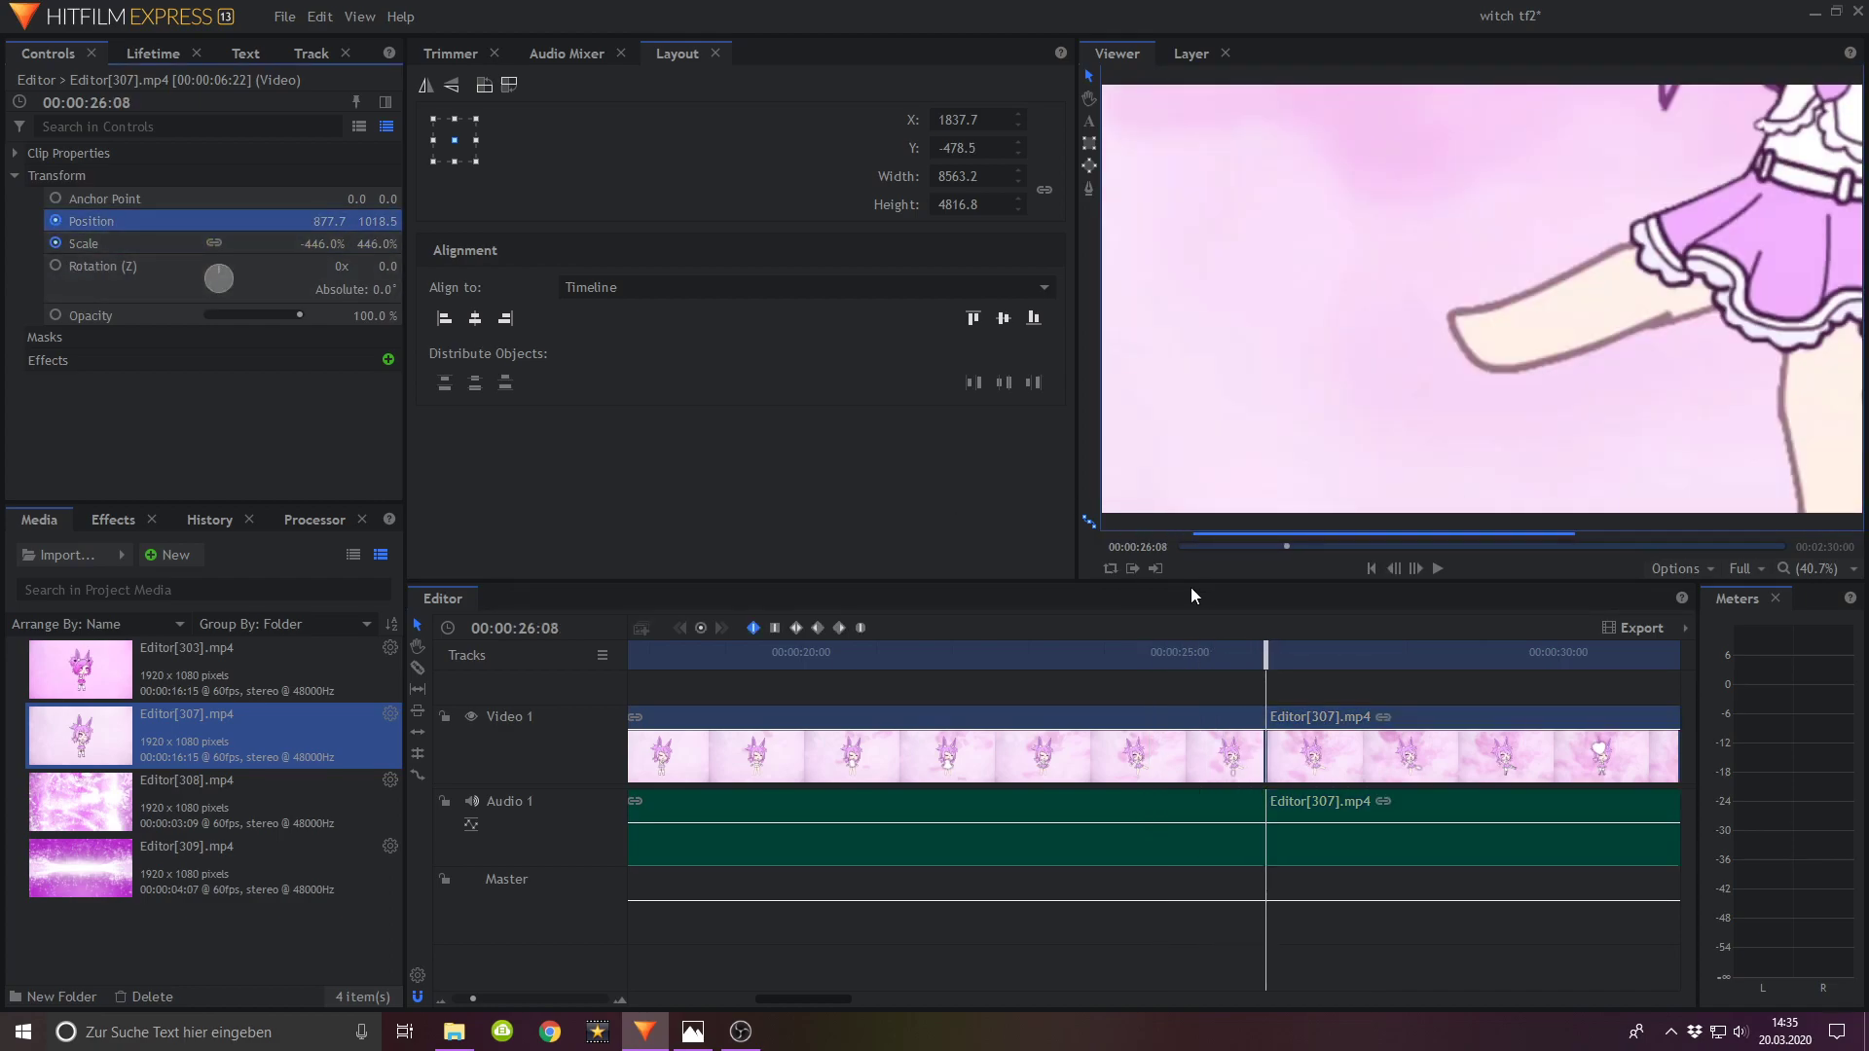
Step: At 00:00:27:14, keyframe a closer view of the glowing leg with scale -653%, 653% and position 1357.1, 1438.9, and play it back
{"action": "left_click_drag", "start_coordinate": [1328, 657], "coordinate": [1361, 658]}
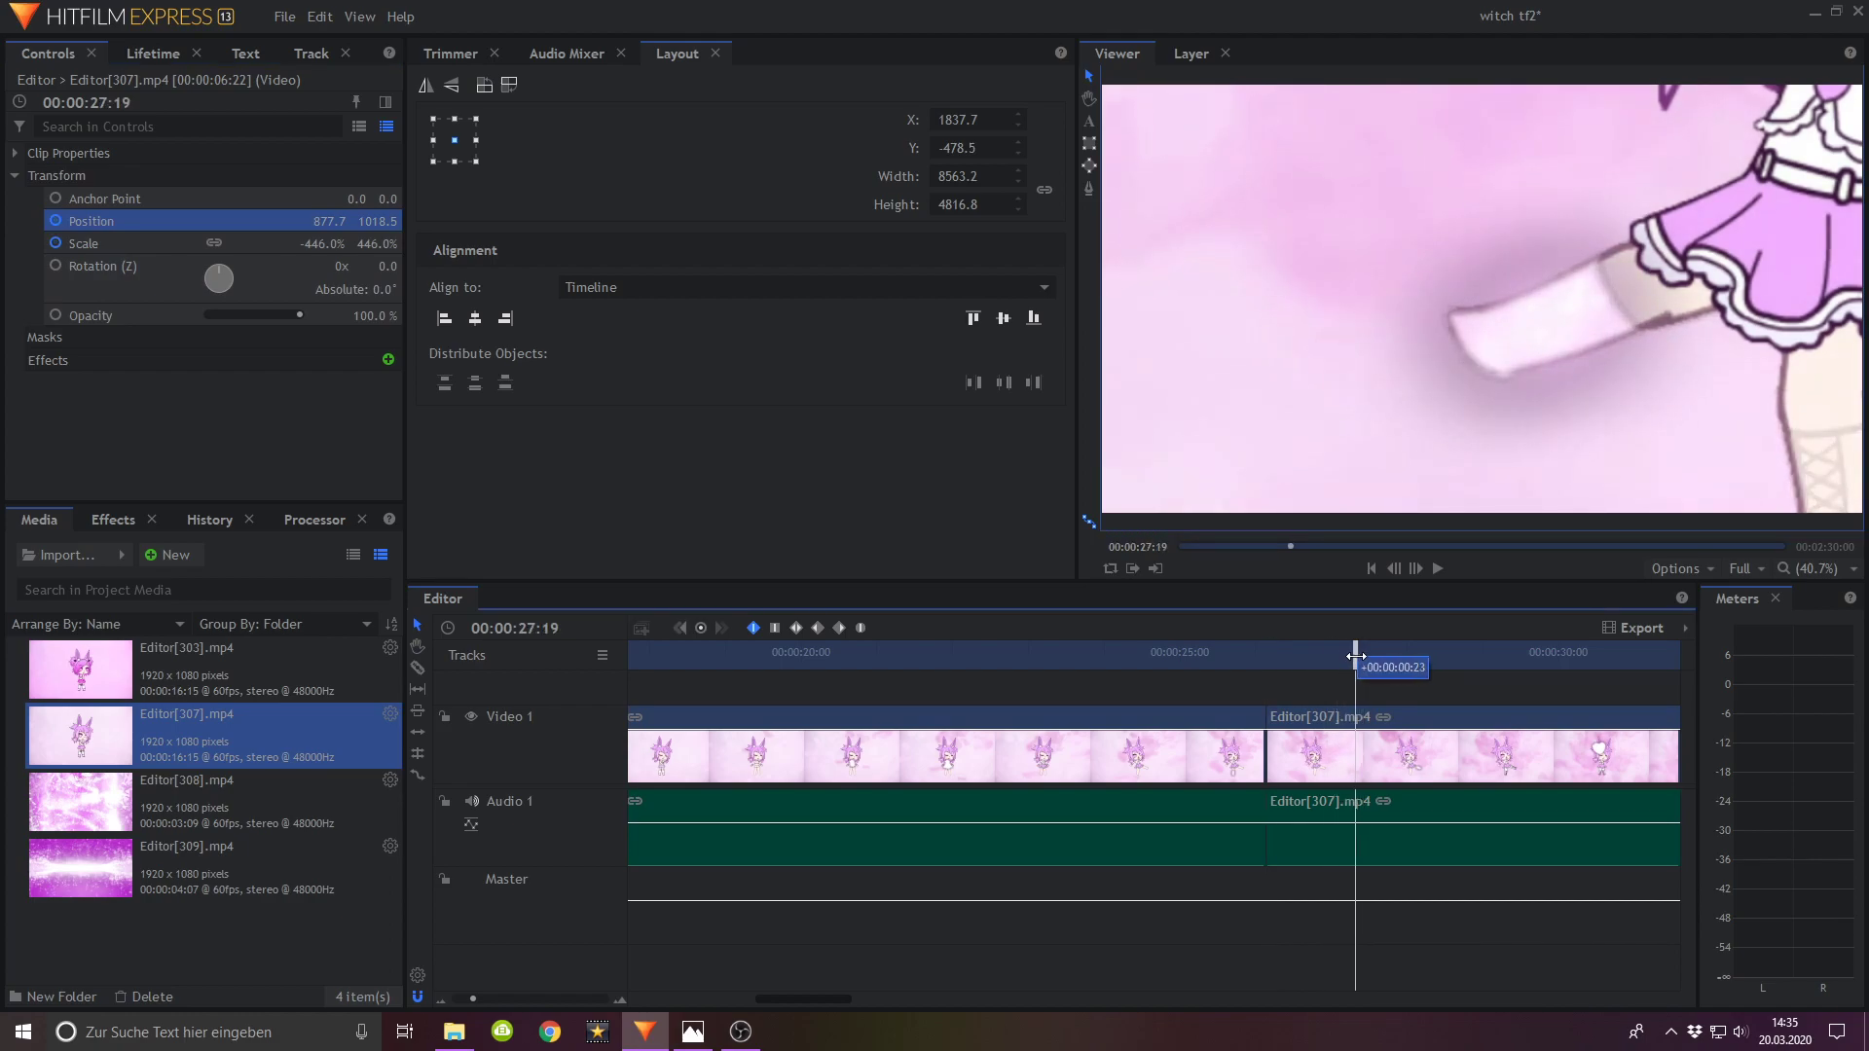
{"action": "left_click_drag", "start_coordinate": [375, 243], "coordinate": [1201, 463]}
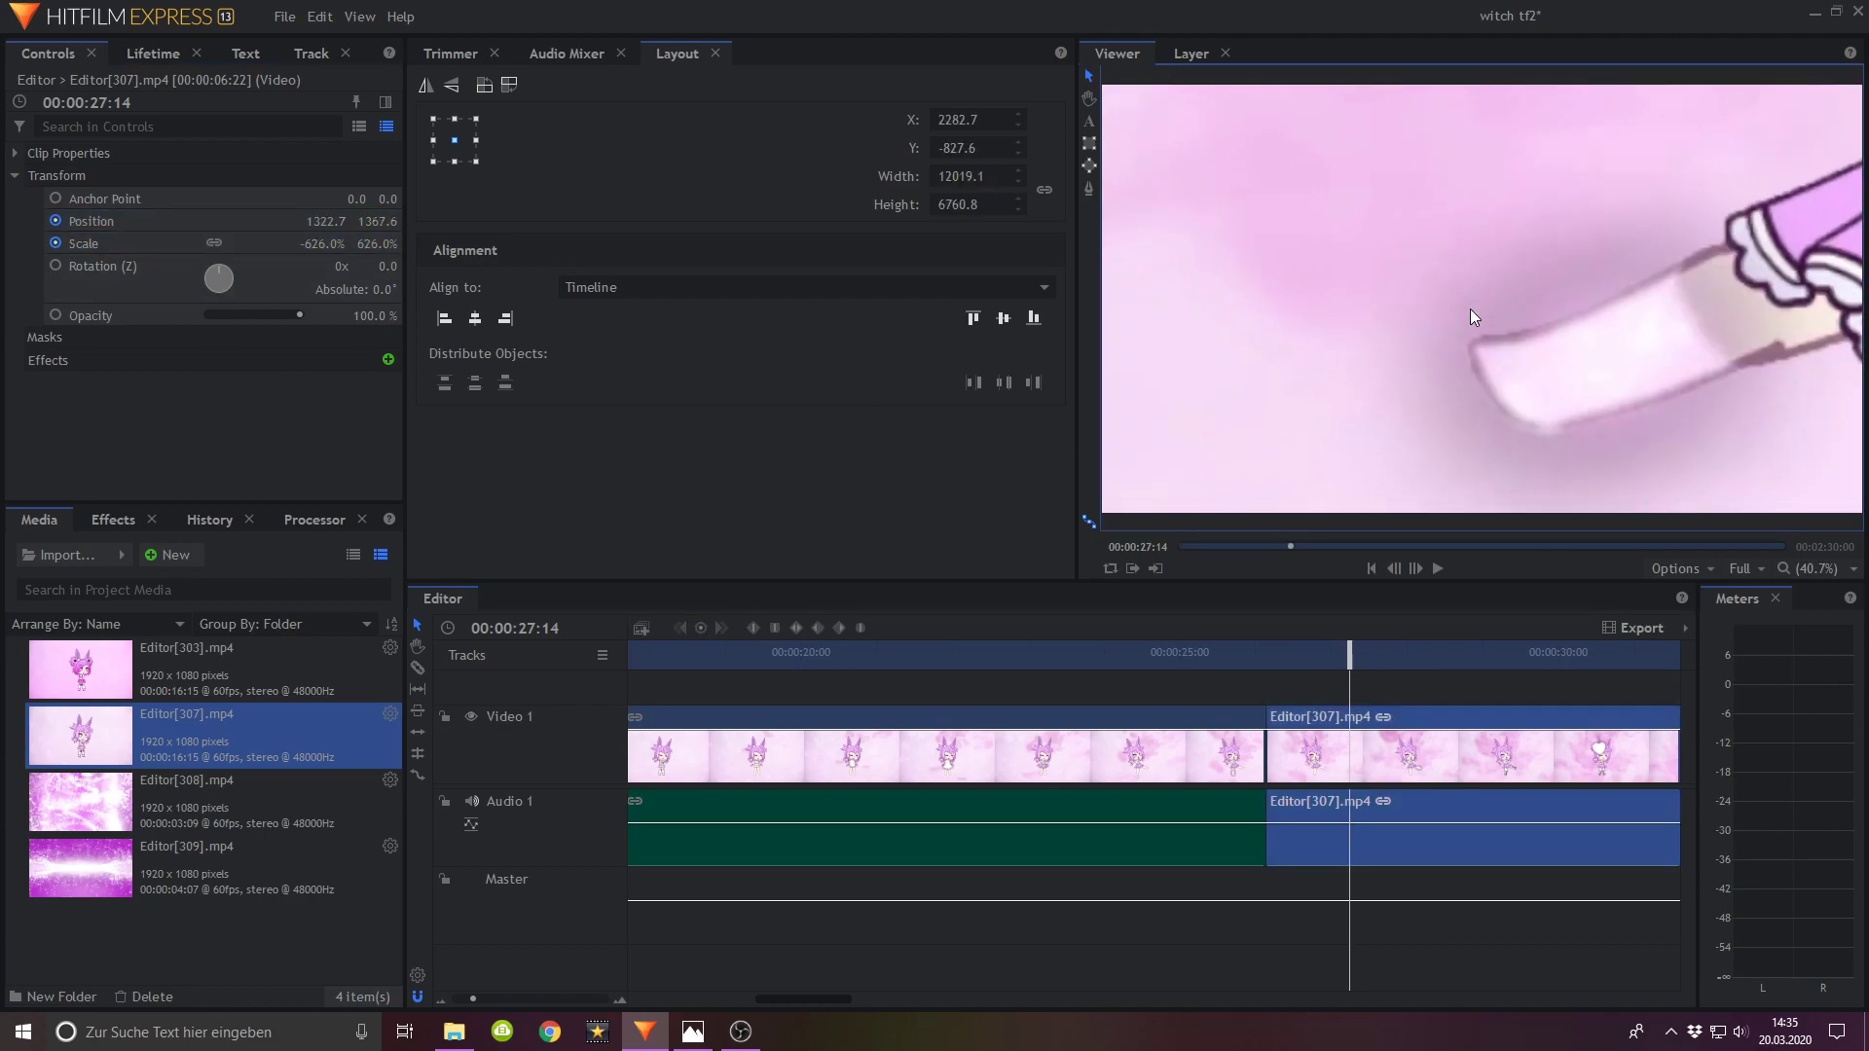
{"action": "left_click_drag", "start_coordinate": [1470, 307], "coordinate": [1468, 301]}
{"action": "left_click_drag", "start_coordinate": [376, 243], "coordinate": [402, 245]}
{"action": "left_click_drag", "start_coordinate": [1585, 336], "coordinate": [1601, 314]}
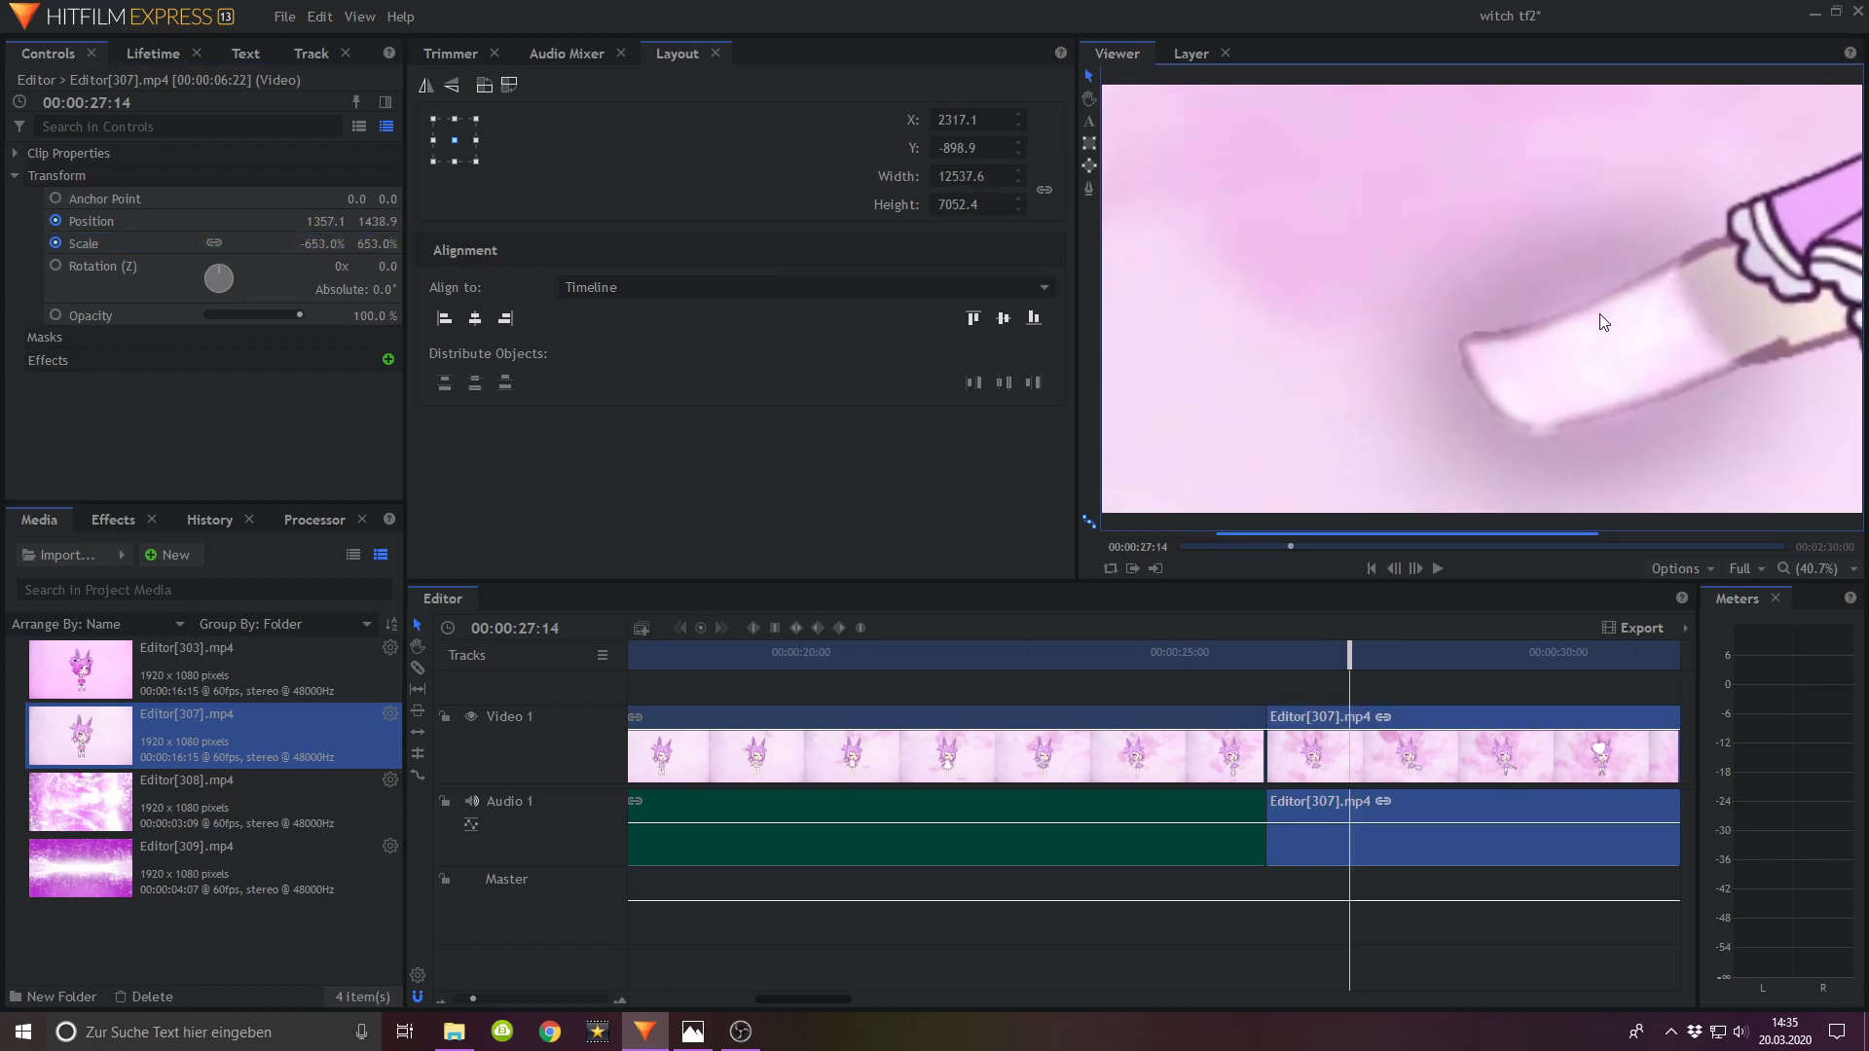
{"action": "left_click", "coordinate": [1275, 647]}
{"action": "left_click", "coordinate": [1437, 566]}
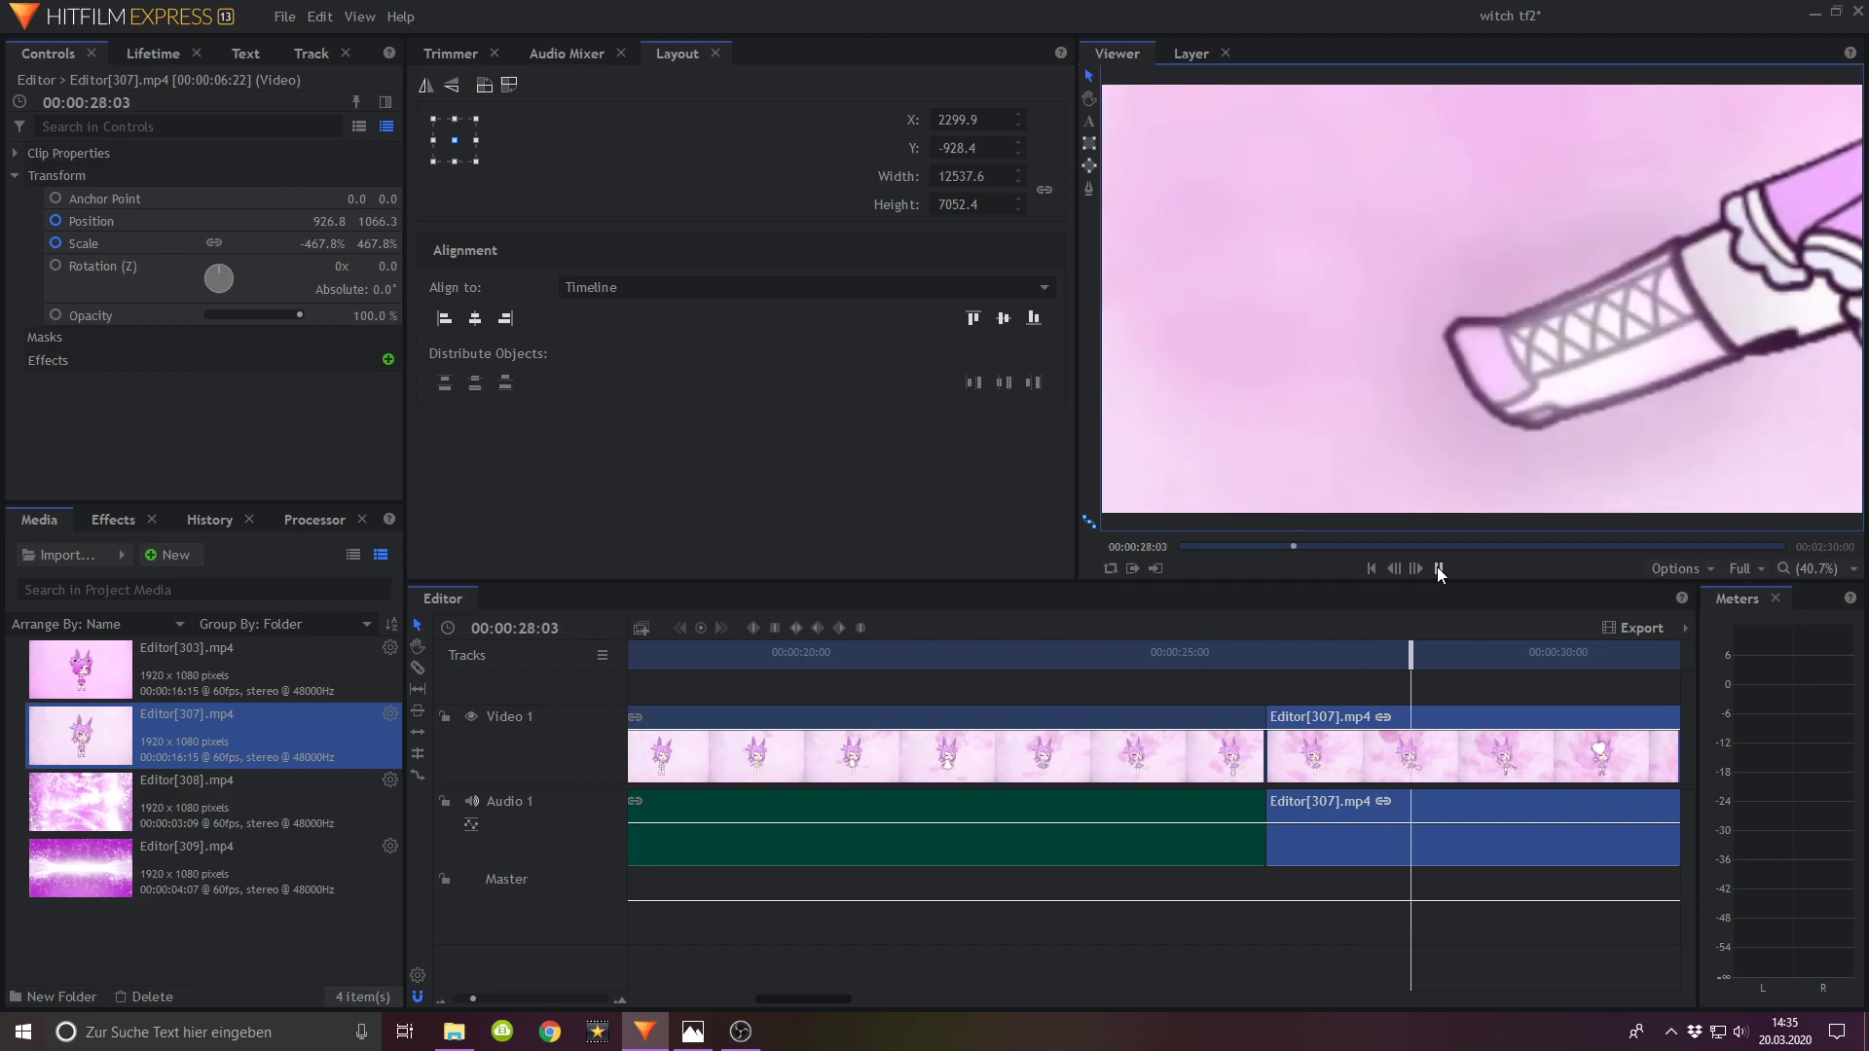
{"action": "left_click", "coordinate": [1436, 567]}
Step: At 00:00:28:21, keyframe the finished boot with scale -749%, 749% and position 1681.6, 1704.5, and play it back
{"action": "left_click_drag", "start_coordinate": [1450, 651], "coordinate": [1434, 652]}
{"action": "left_click_drag", "start_coordinate": [391, 241], "coordinate": [485, 241]}
{"action": "left_click_drag", "start_coordinate": [1392, 421], "coordinate": [1528, 345]}
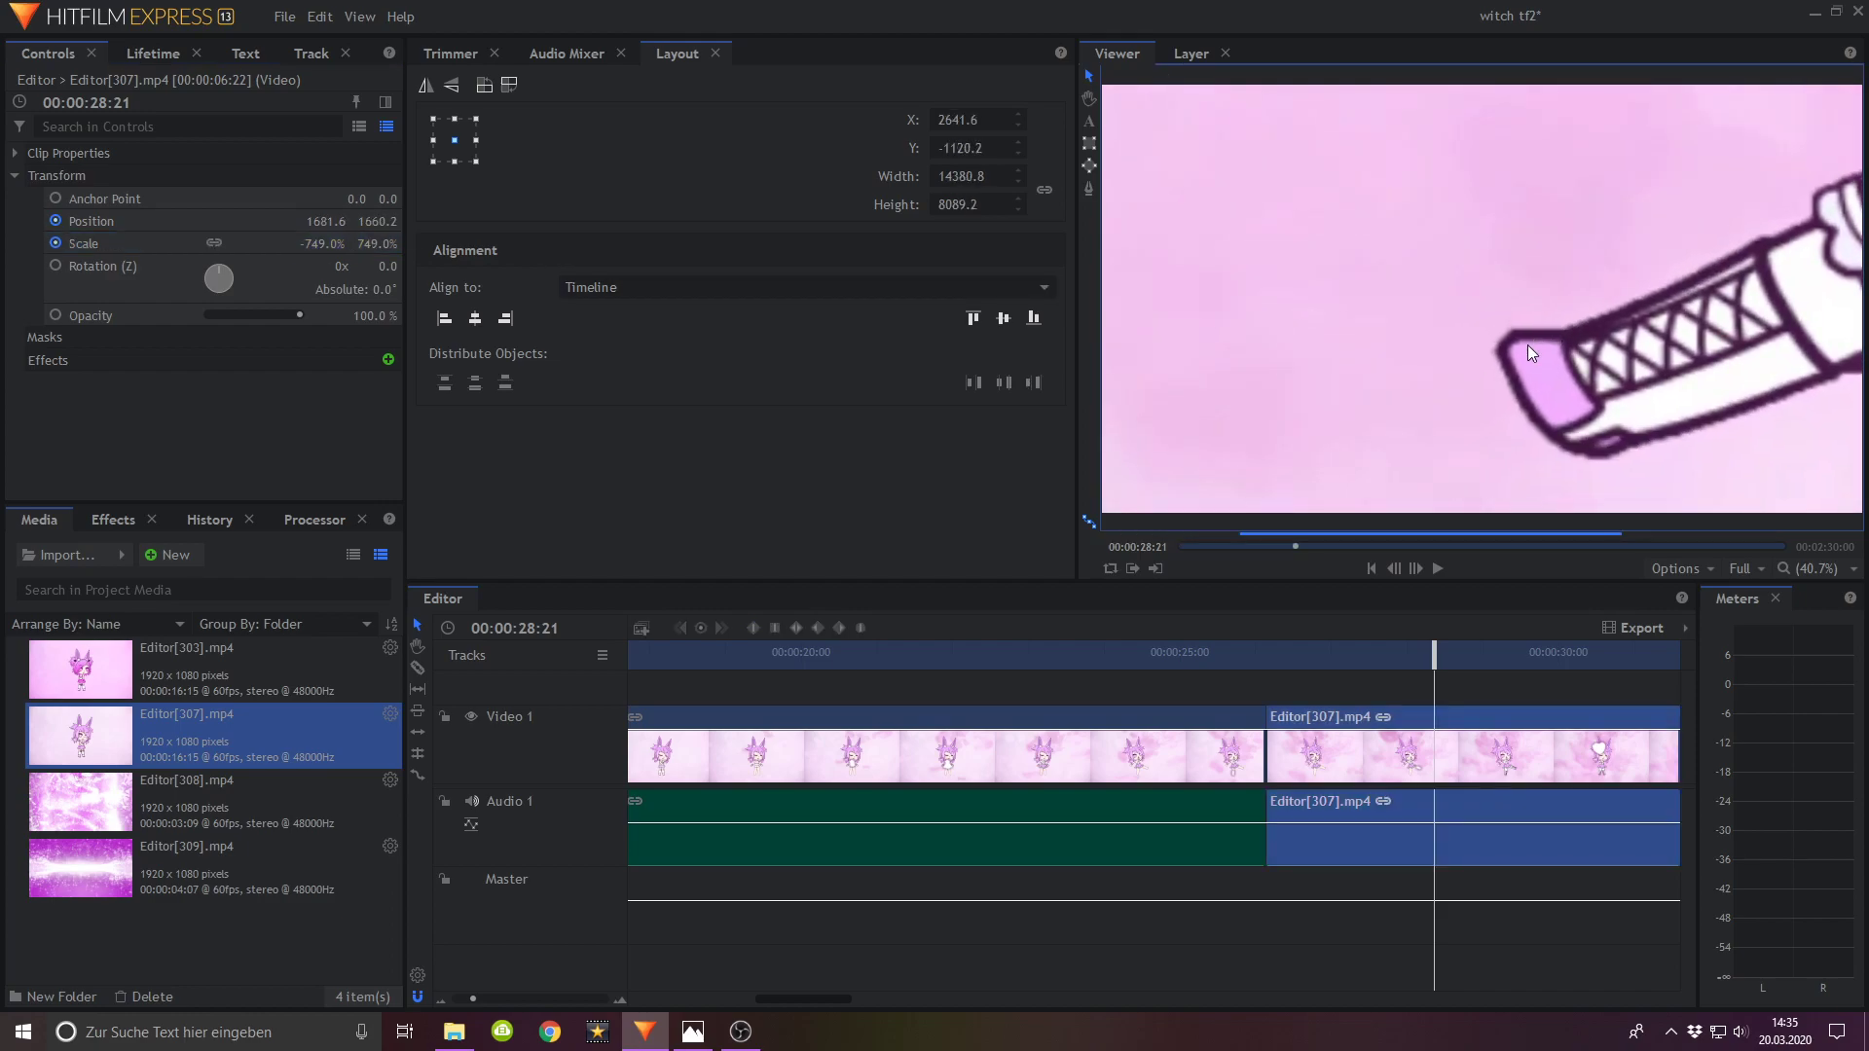
{"action": "left_click_drag", "start_coordinate": [1498, 443], "coordinate": [1495, 425]}
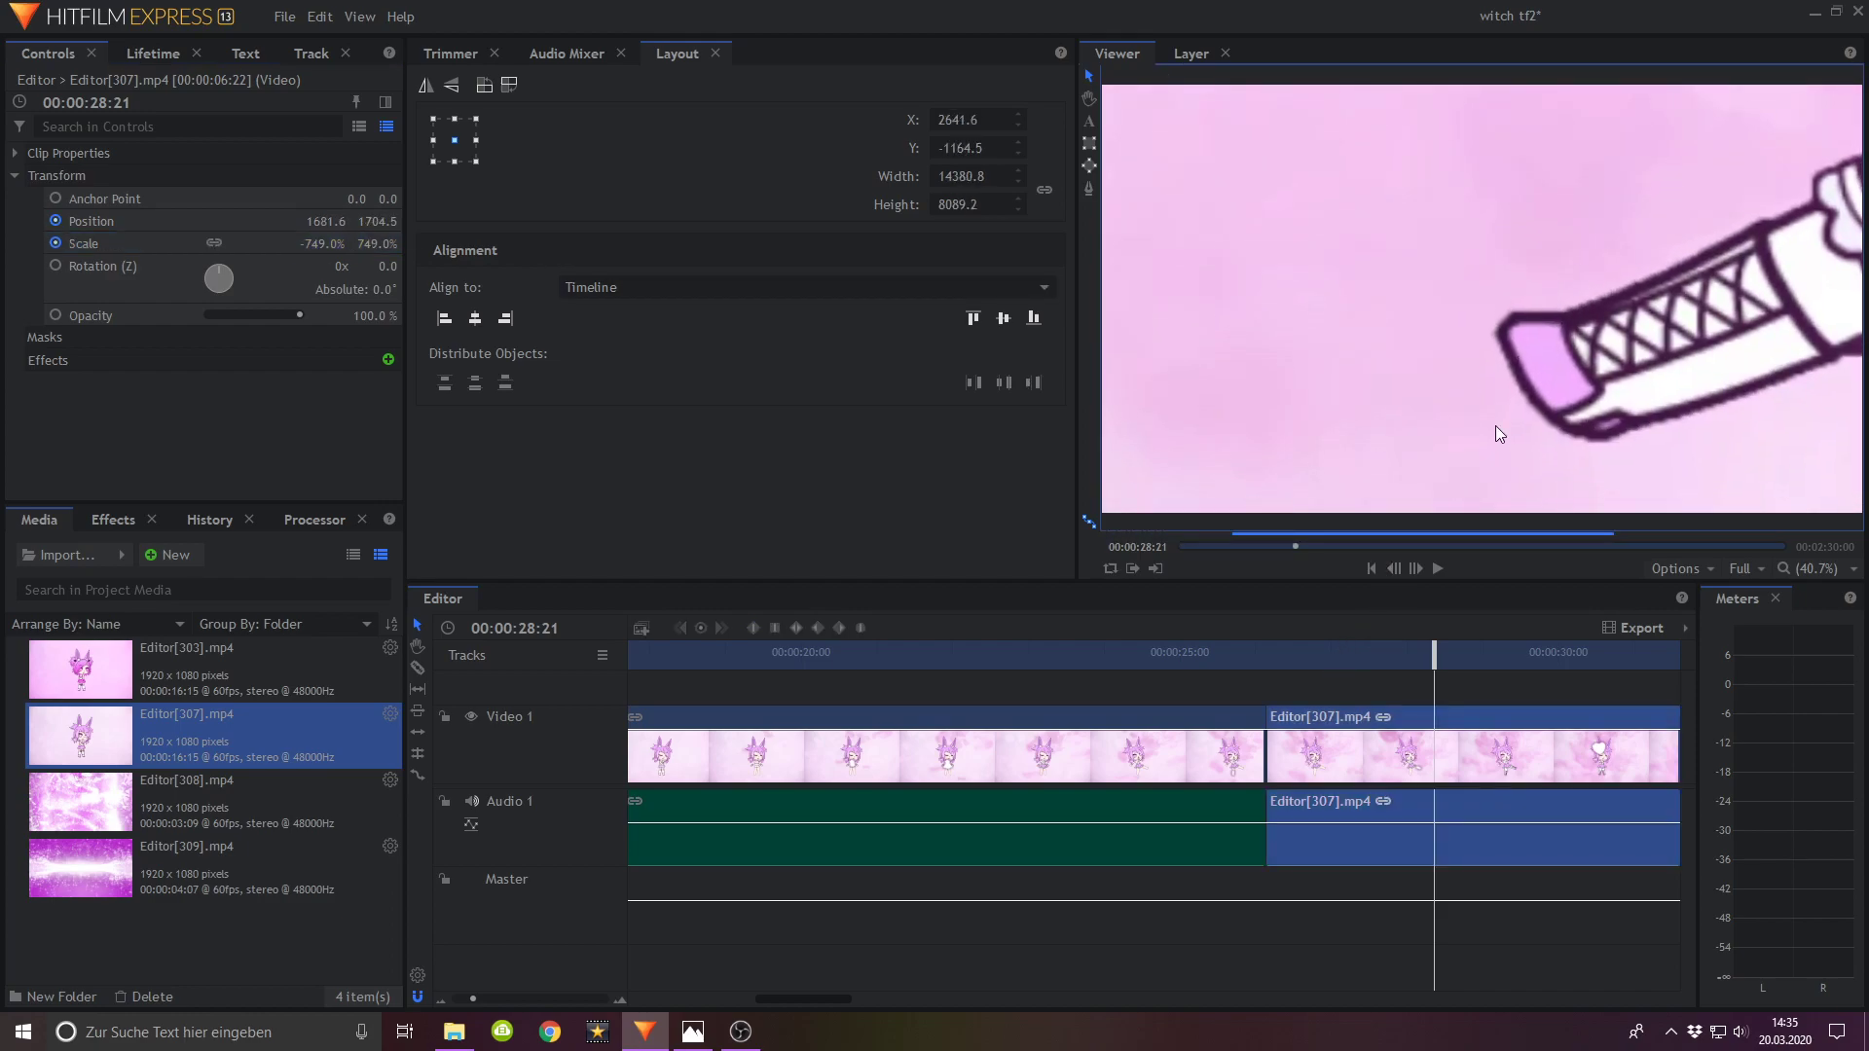
{"action": "left_click", "coordinate": [1437, 569]}
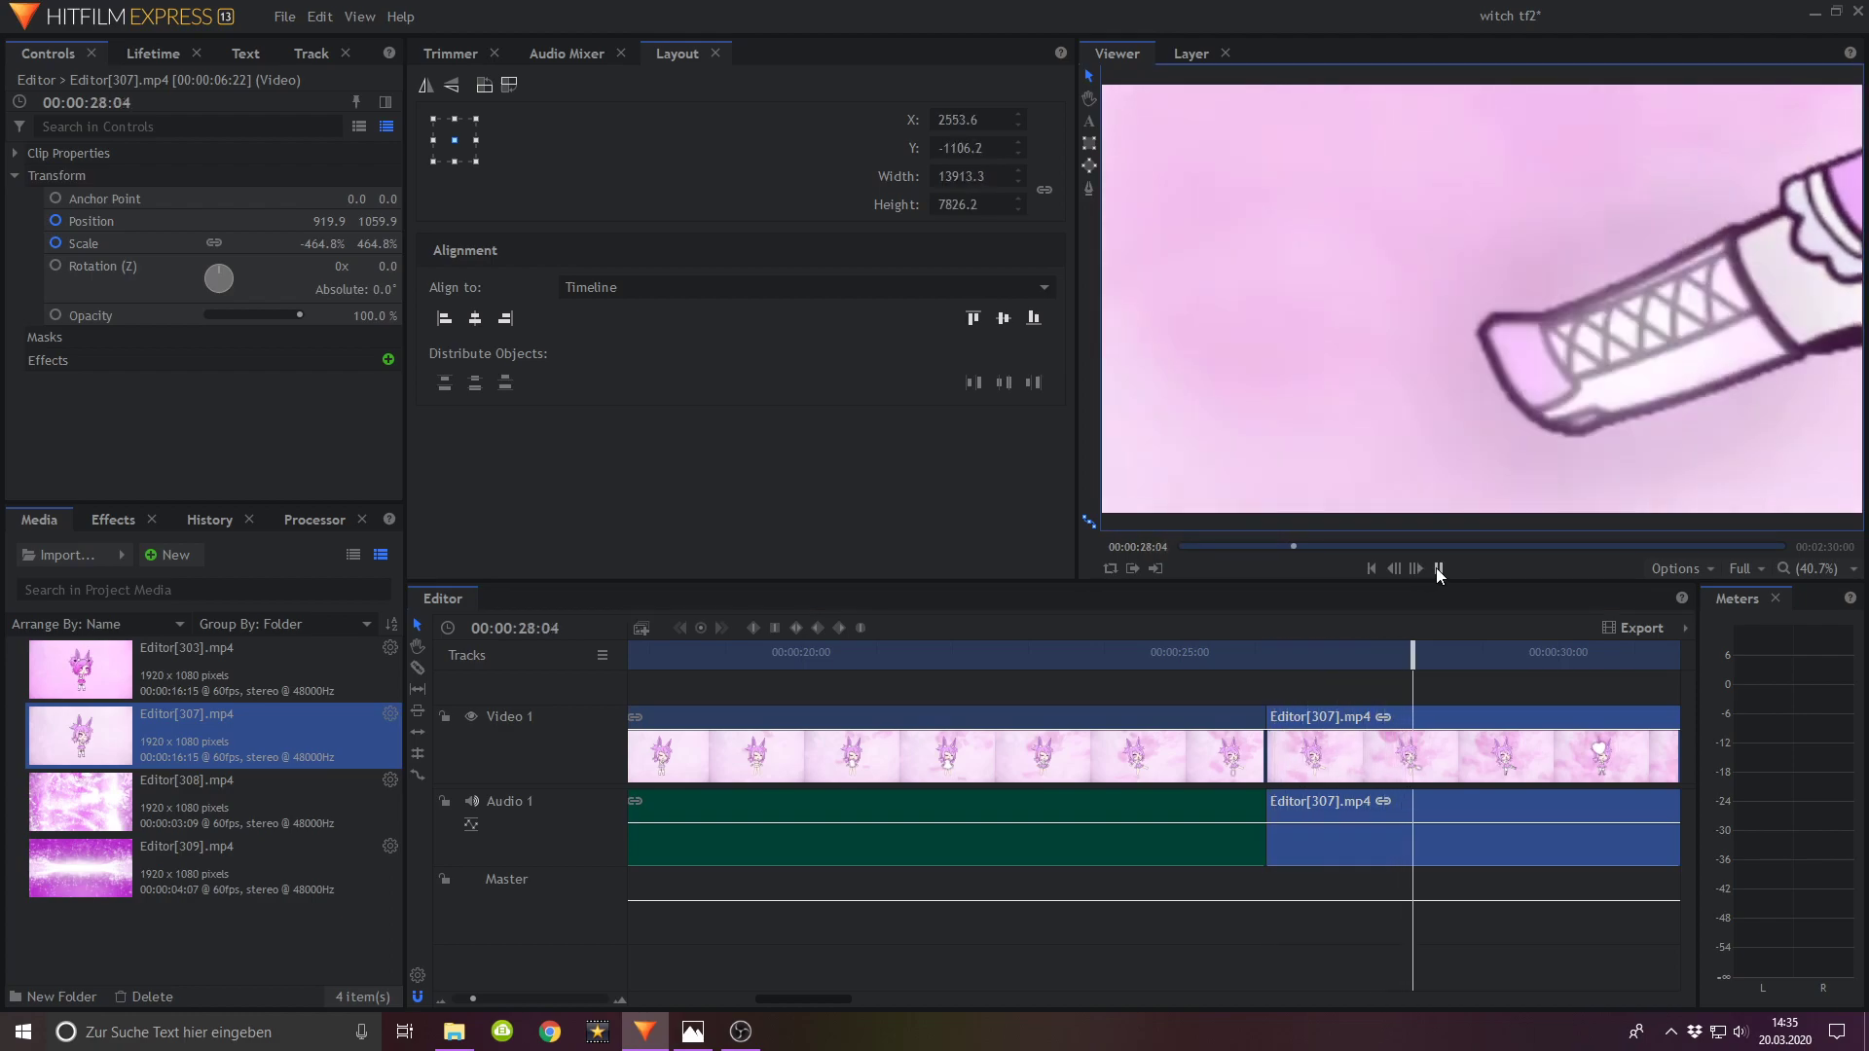
{"action": "left_click", "coordinate": [1437, 570]}
Step: At 00:00:28:55, keyframe the character's face with scale -223%, 223% and position 118.0, 17.9, and play back the transition from the boot
{"action": "left_click_drag", "start_coordinate": [1383, 652], "coordinate": [1477, 655]}
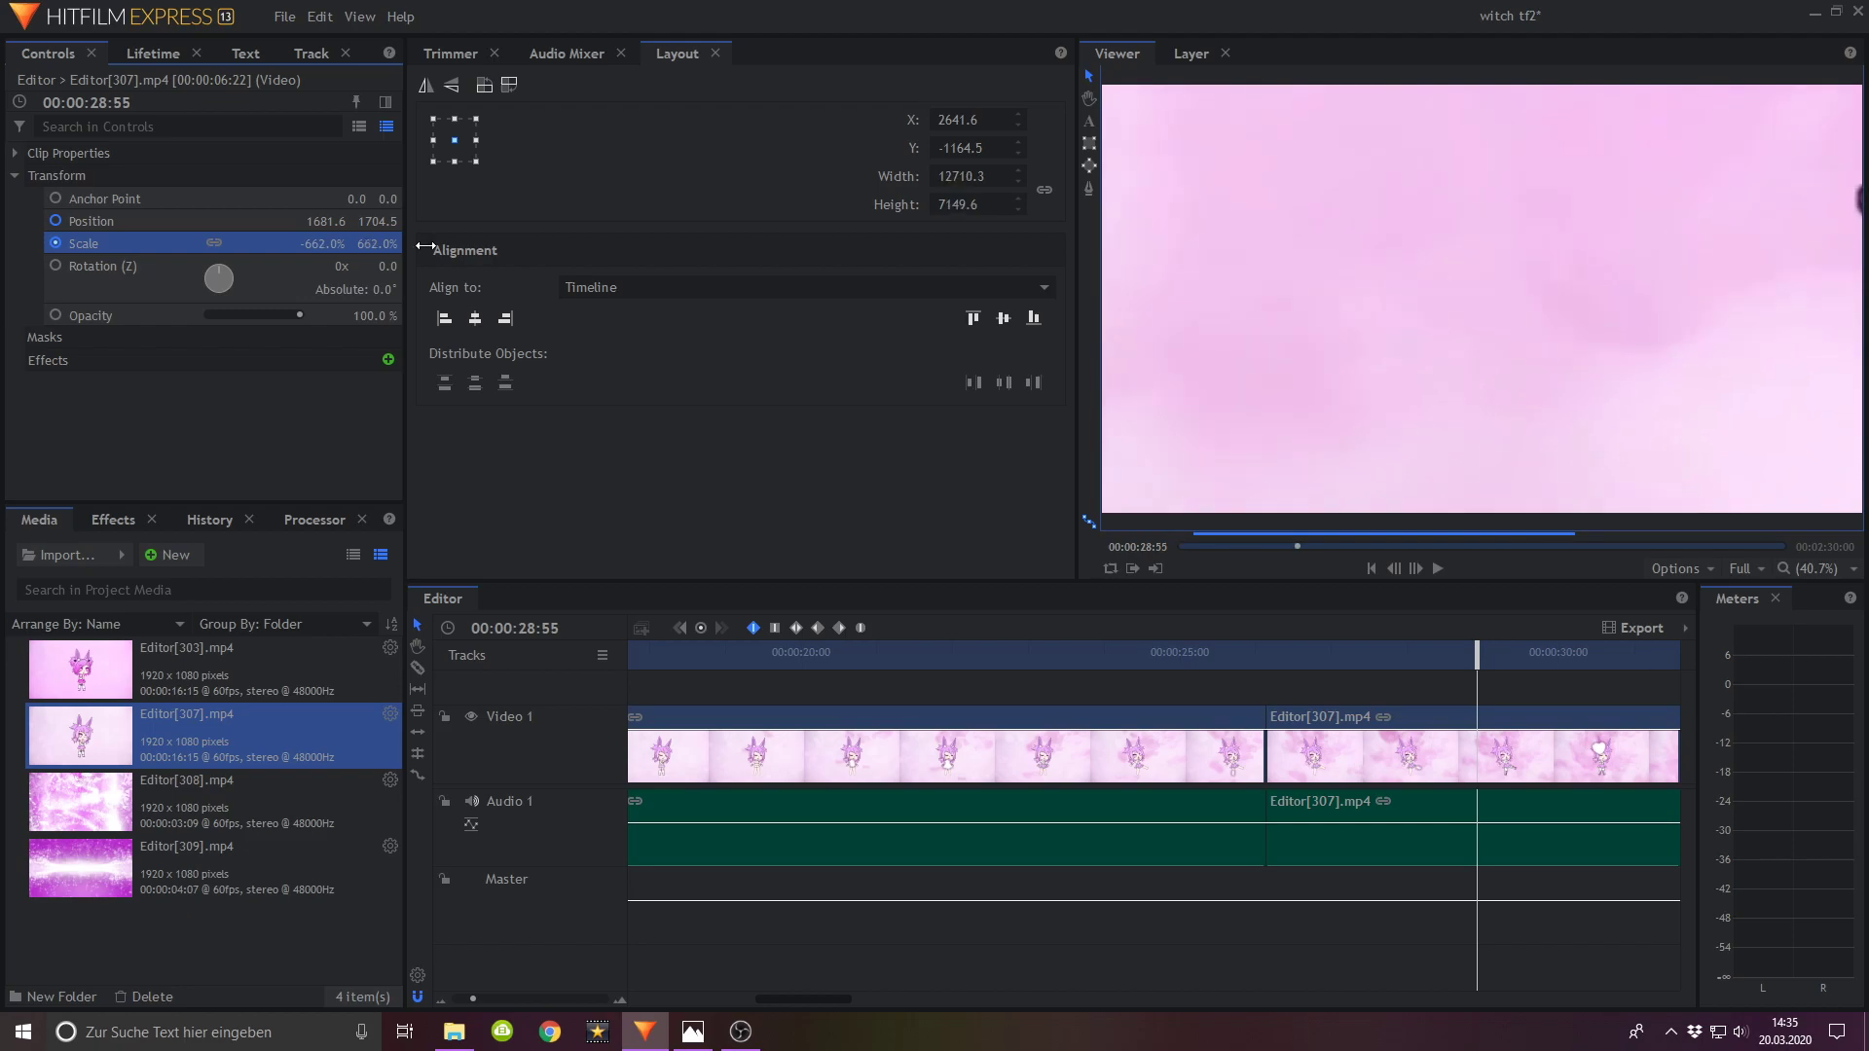
{"action": "left_click_drag", "start_coordinate": [1370, 331], "coordinate": [1071, 438]}
{"action": "left_click_drag", "start_coordinate": [1662, 236], "coordinate": [1527, 652]}
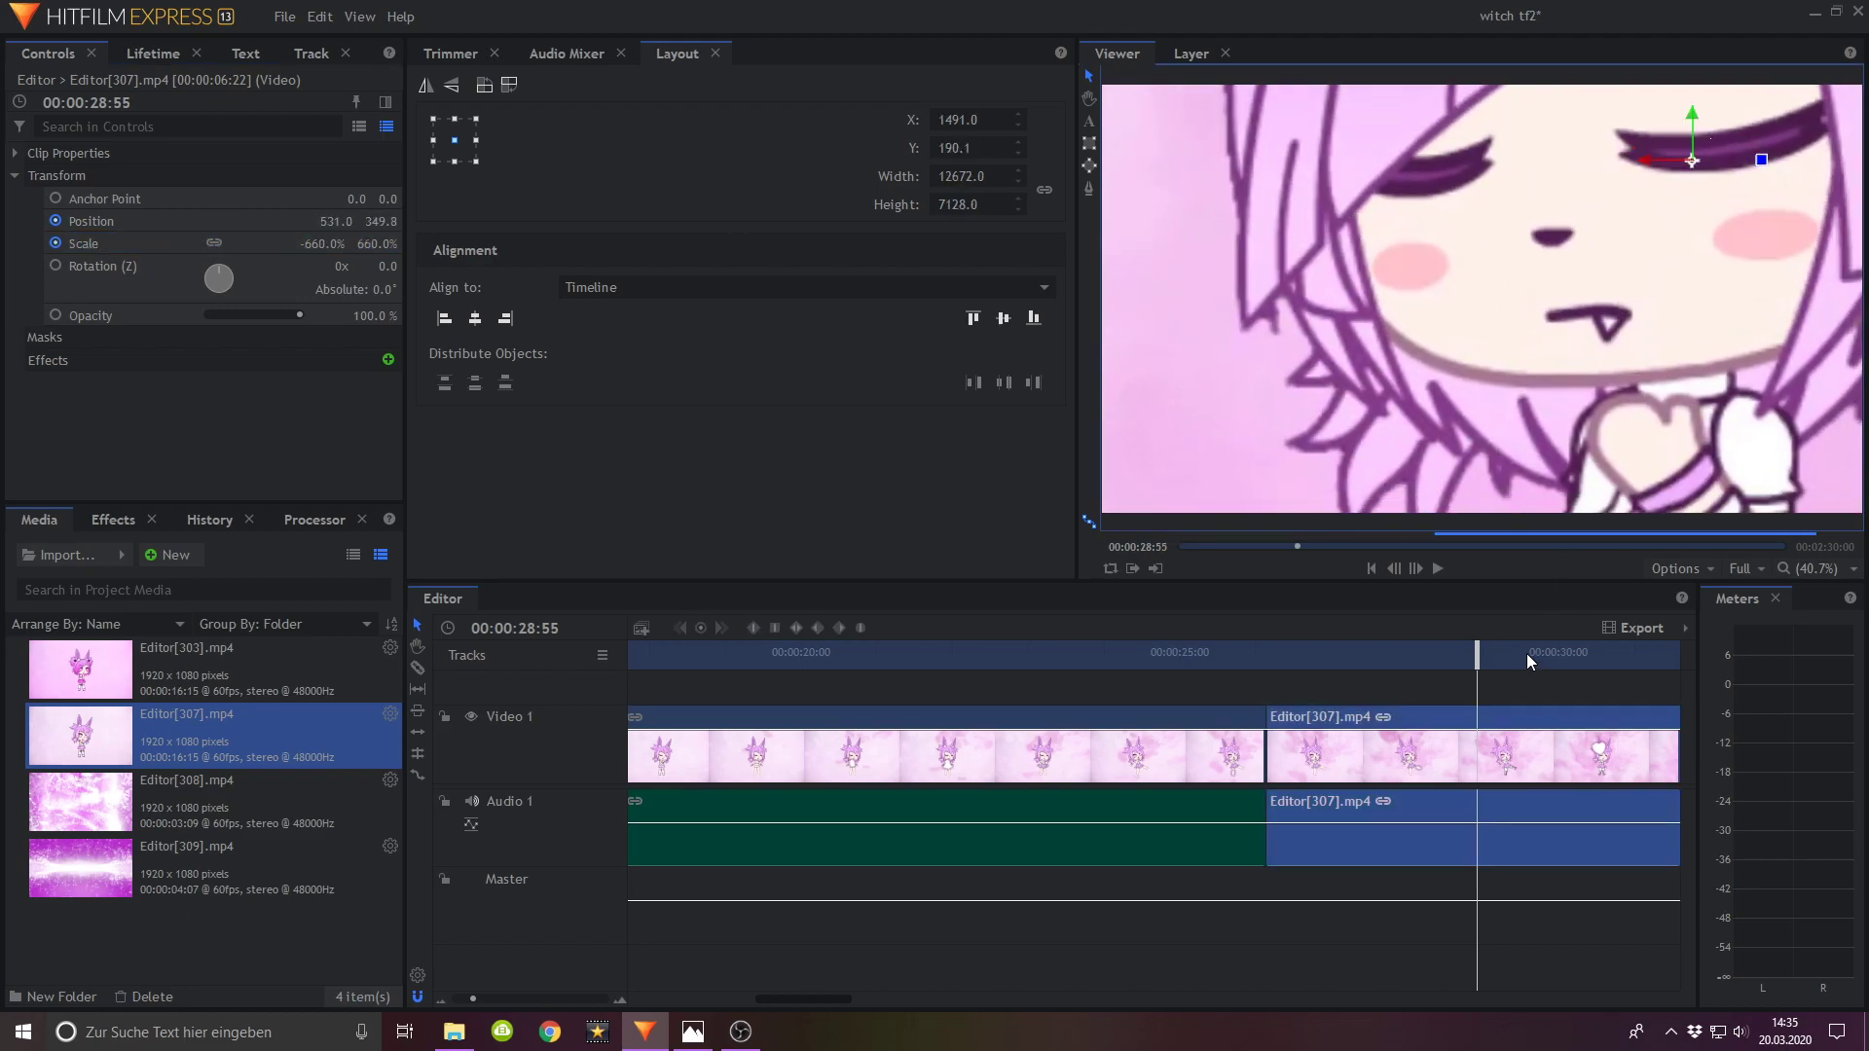
{"action": "left_click_drag", "start_coordinate": [1616, 354], "coordinate": [1479, 516]}
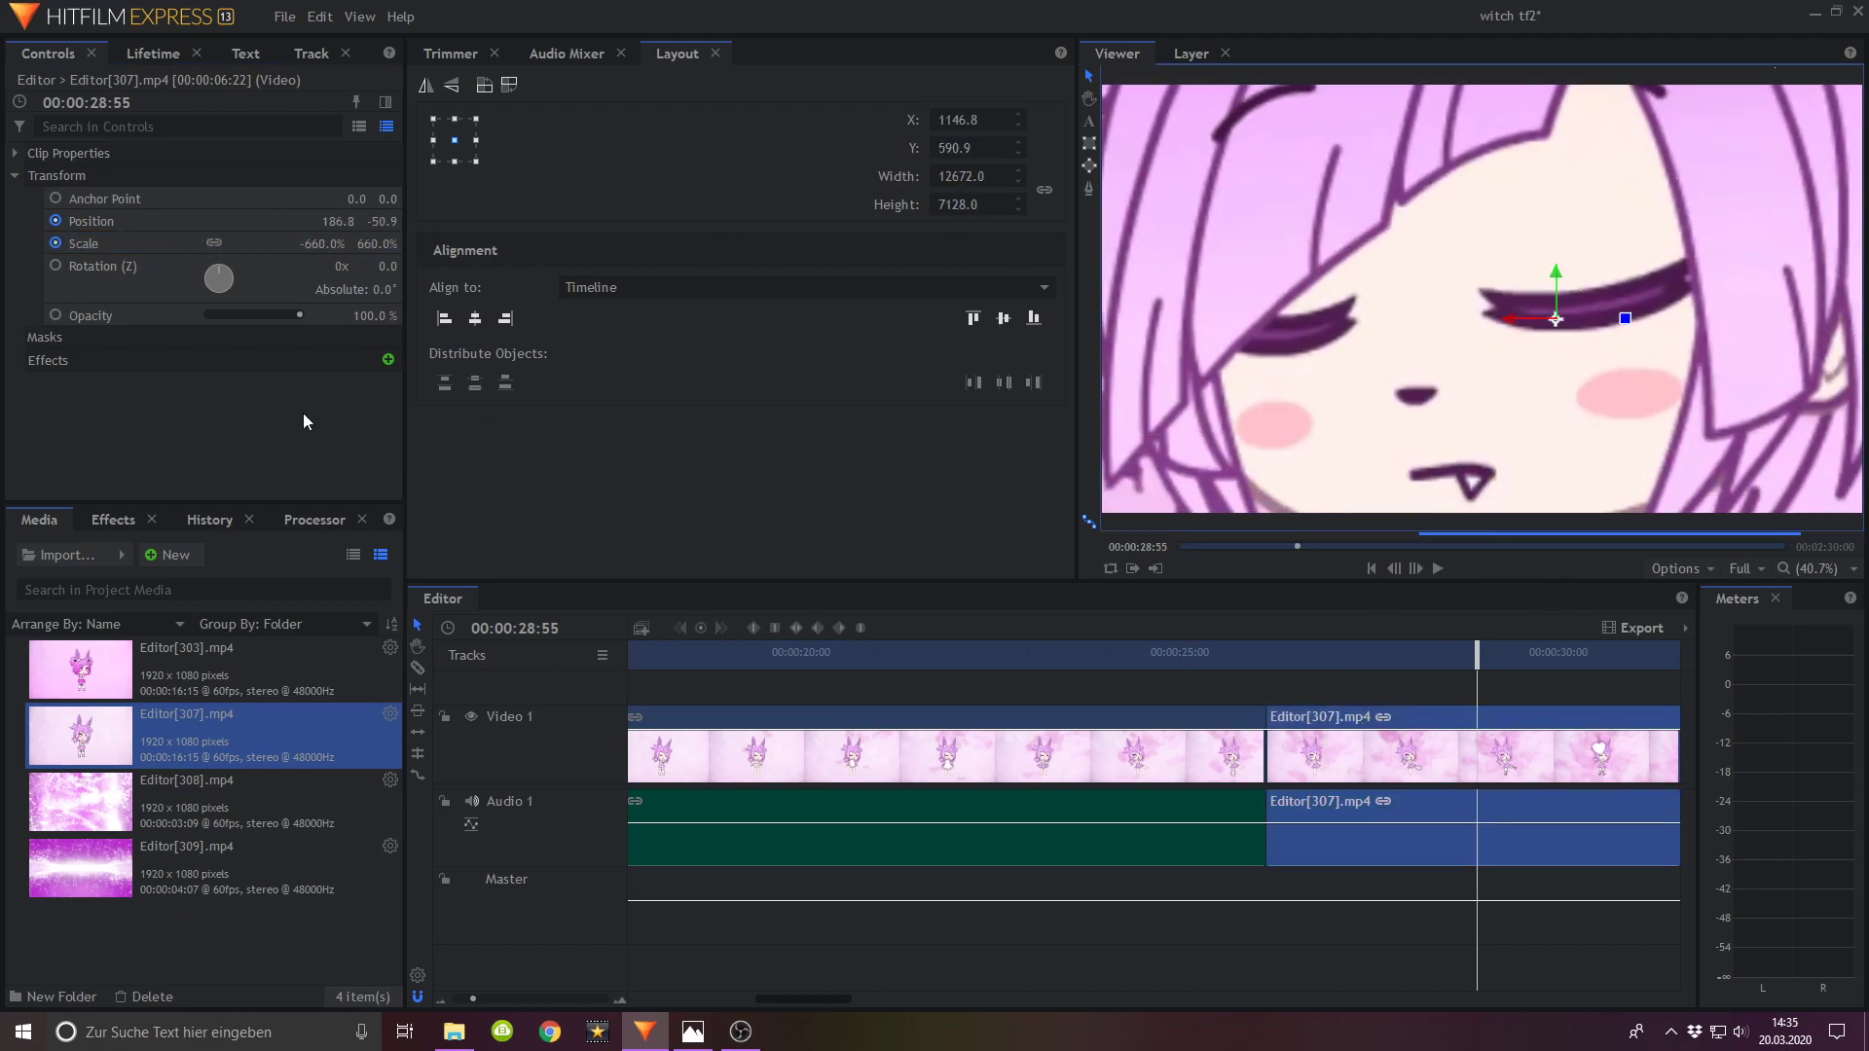
{"action": "mouse_move", "coordinate": [372, 241]}
{"action": "left_mouse_down"}
{"action": "mouse_move", "coordinate": [233, 241]}
{"action": "mouse_move", "coordinate": [373, 243]}
{"action": "left_mouse_up"}
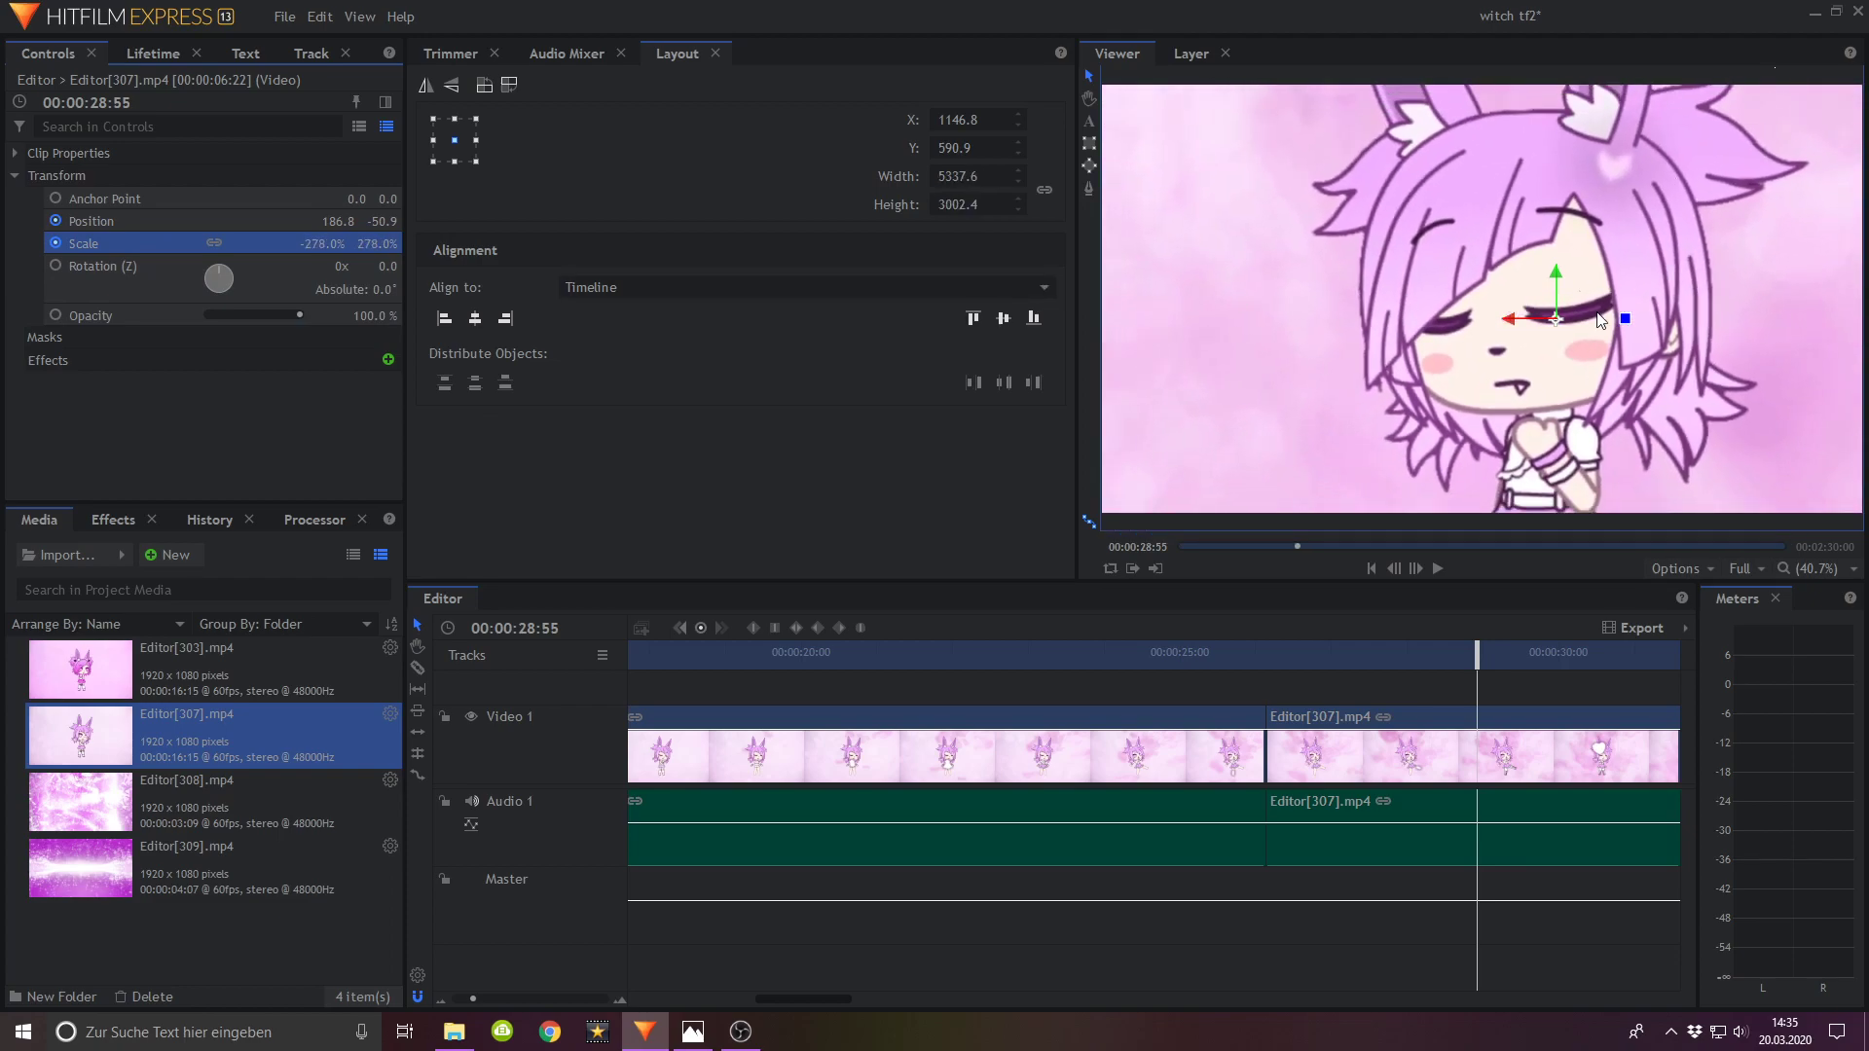
{"action": "left_click_drag", "start_coordinate": [1704, 362], "coordinate": [1695, 330]}
{"action": "left_click_drag", "start_coordinate": [356, 247], "coordinate": [753, 328]}
{"action": "left_click_drag", "start_coordinate": [1569, 449], "coordinate": [1552, 448]}
{"action": "left_click_drag", "start_coordinate": [1262, 658], "coordinate": [1273, 659]}
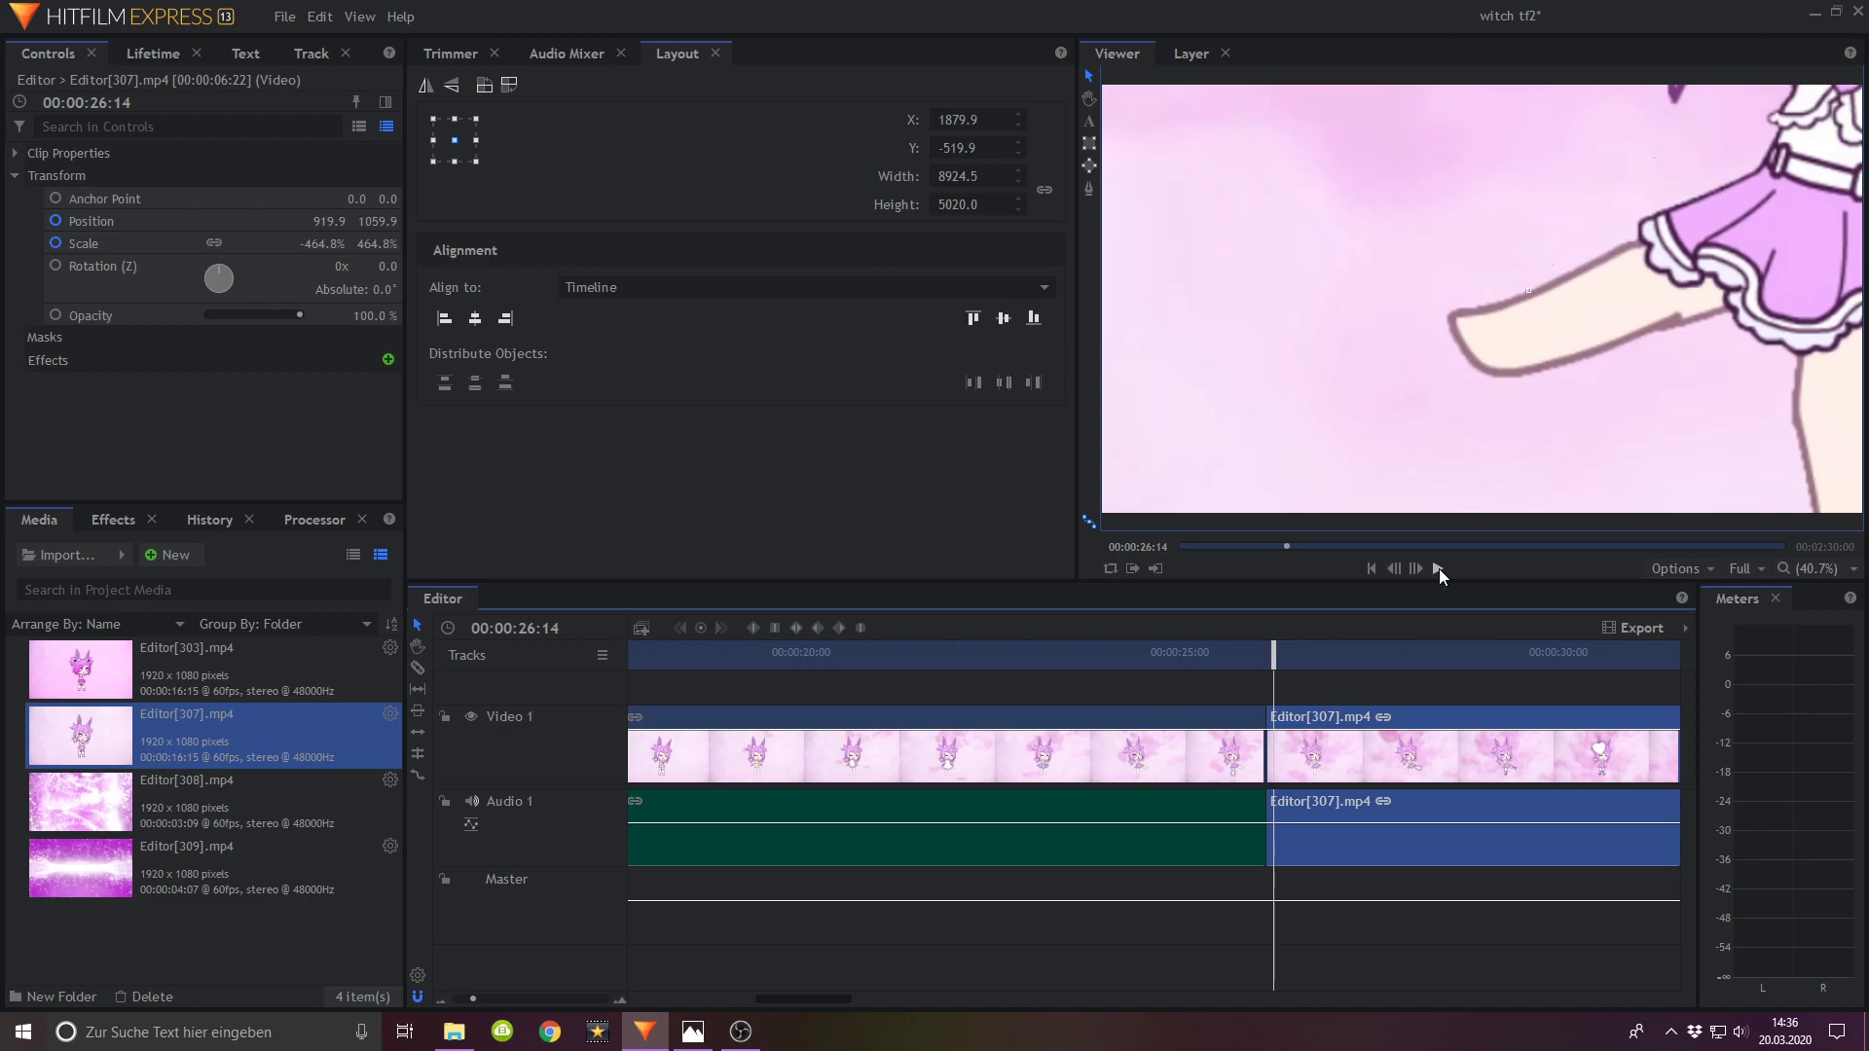
{"action": "left_click", "coordinate": [1439, 569]}
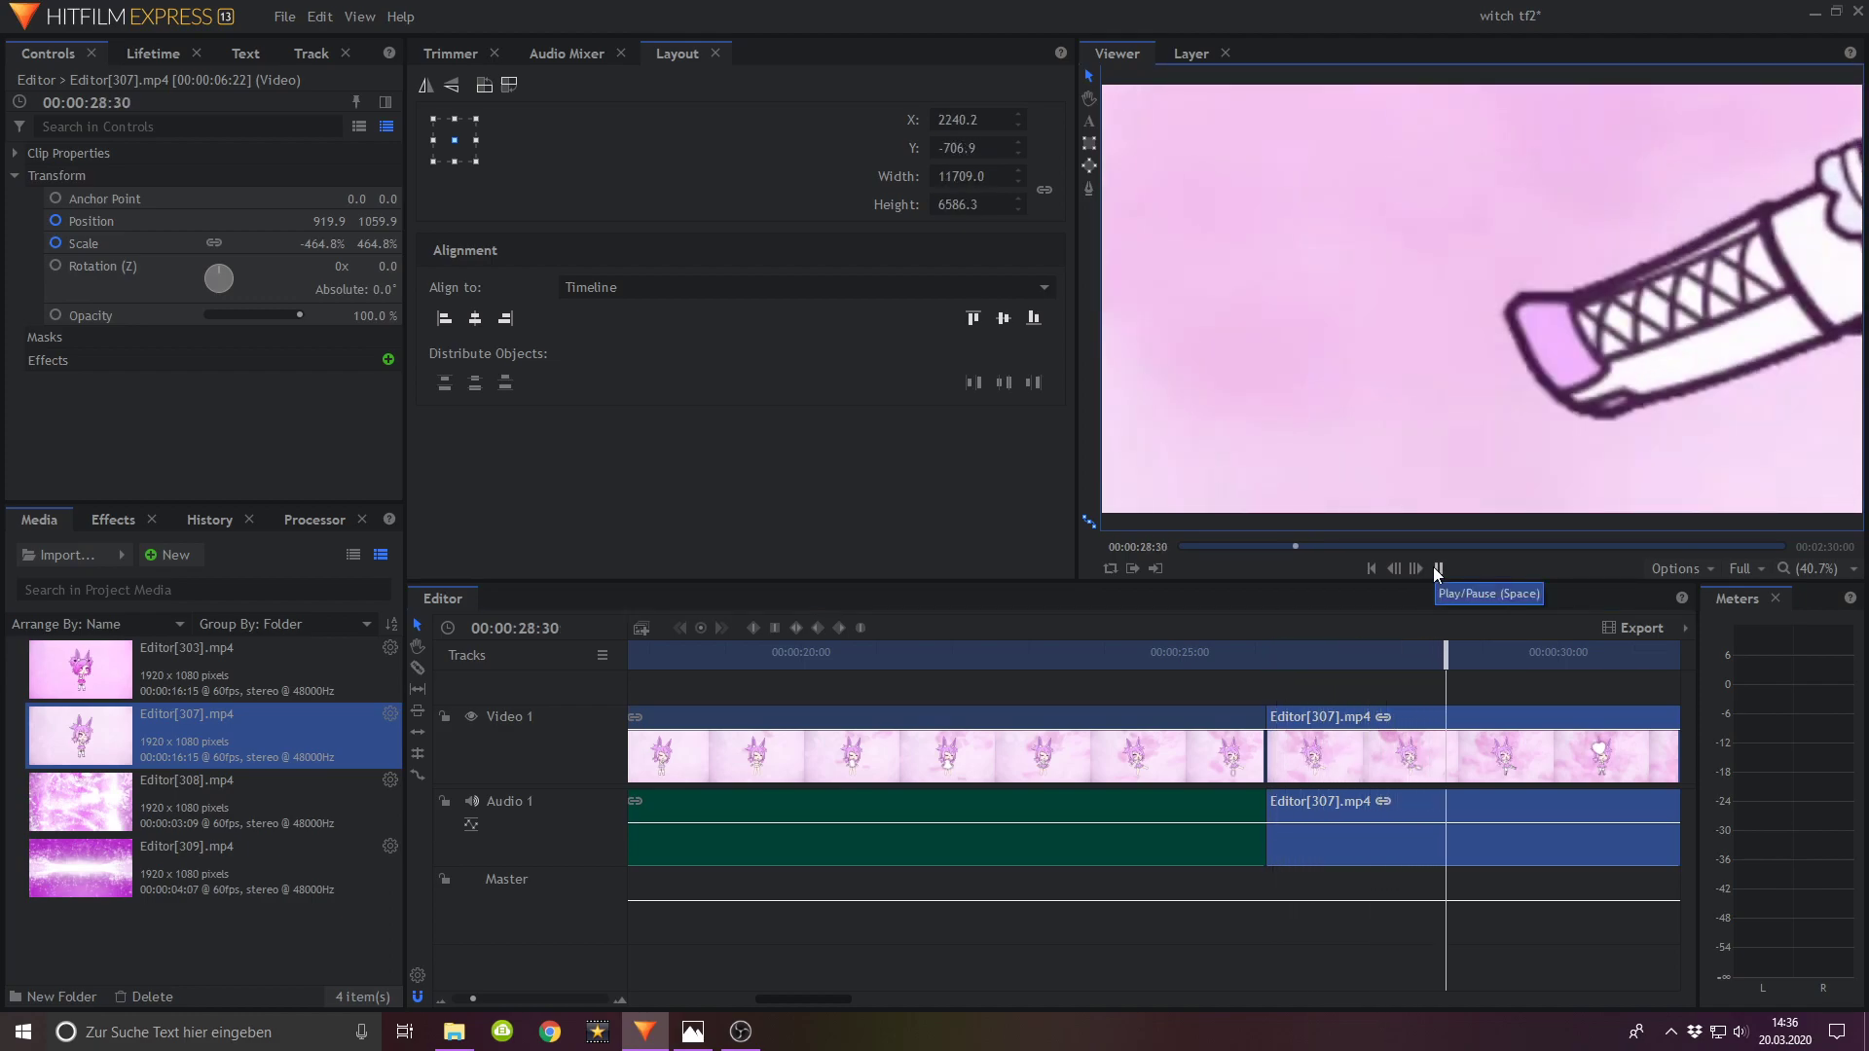
{"action": "left_click", "coordinate": [1438, 568]}
Step: At 00:00:30:48, keyframe the witch hat with scale -273%, 273% and position 93.4, -387.7, and play back the zoom
{"action": "mouse_move", "coordinate": [1540, 650]}
{"action": "left_mouse_down"}
{"action": "mouse_move", "coordinate": [1449, 663]}
{"action": "mouse_move", "coordinate": [1511, 662]}
{"action": "left_mouse_up"}
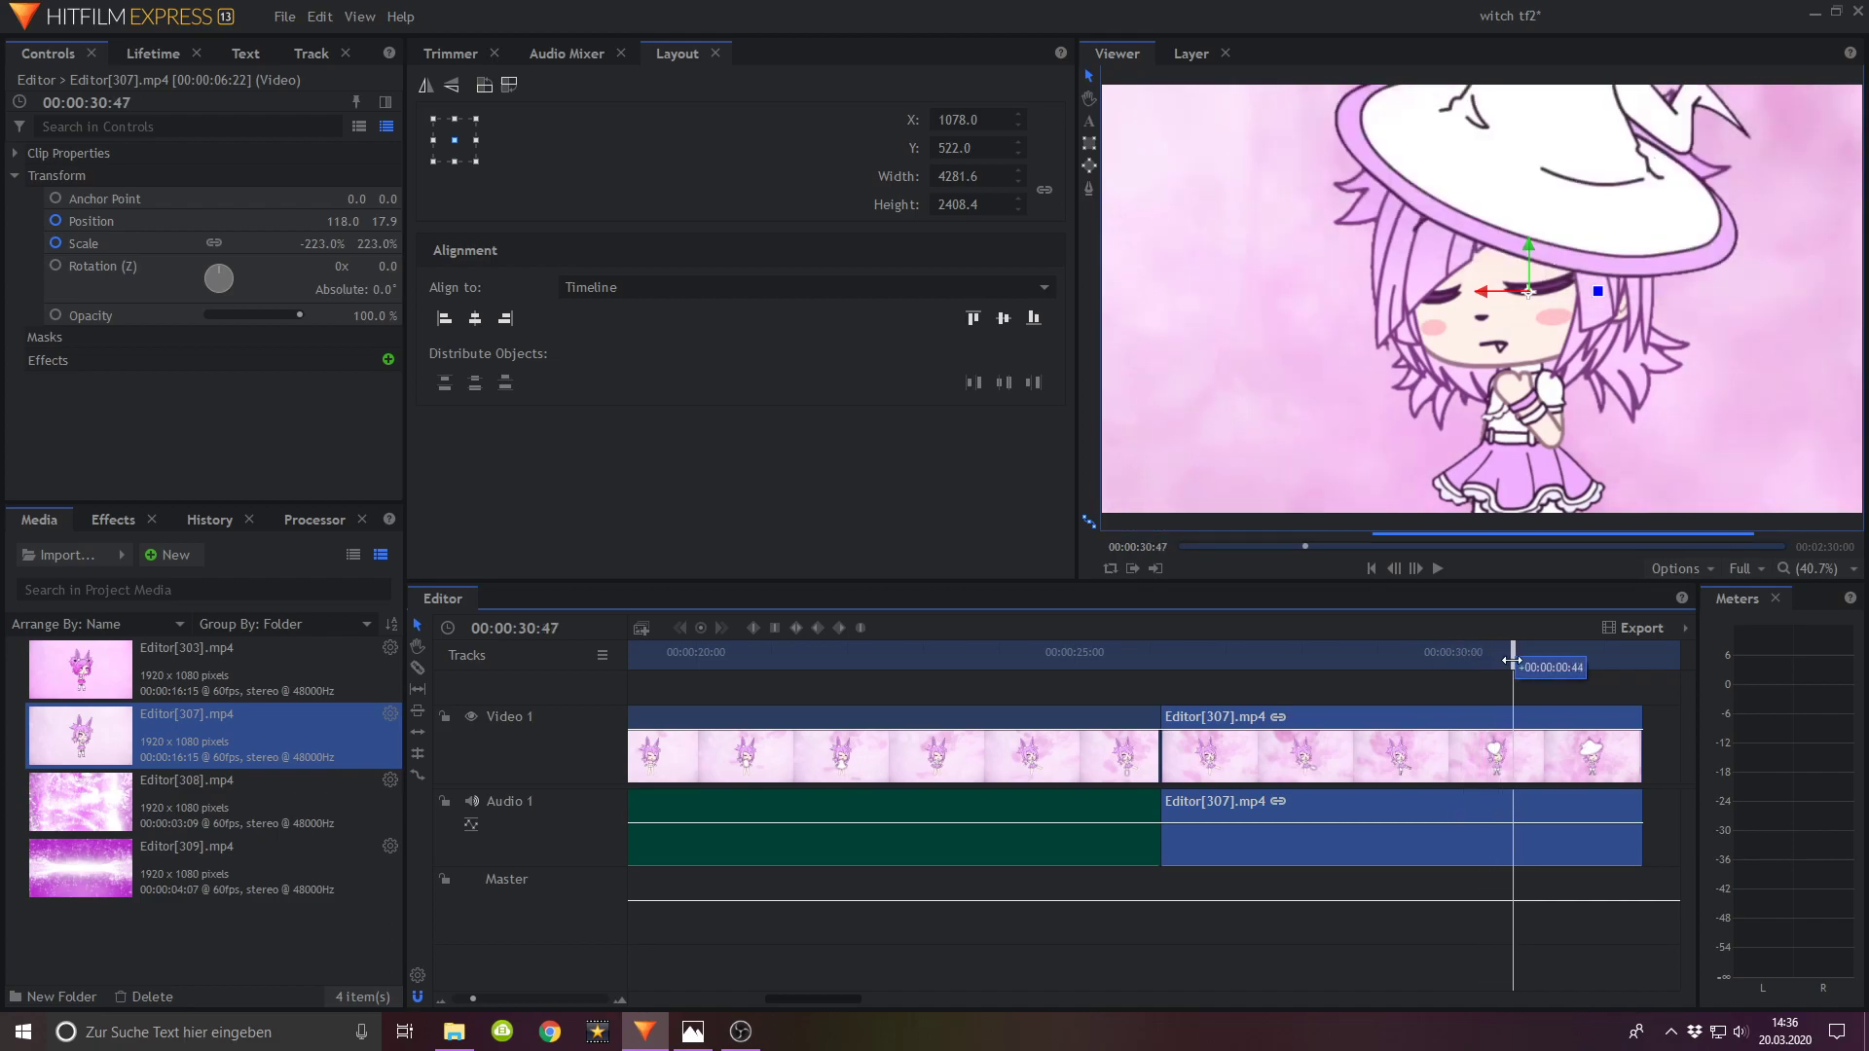
{"action": "left_click_drag", "start_coordinate": [890, 658], "coordinate": [952, 659]}
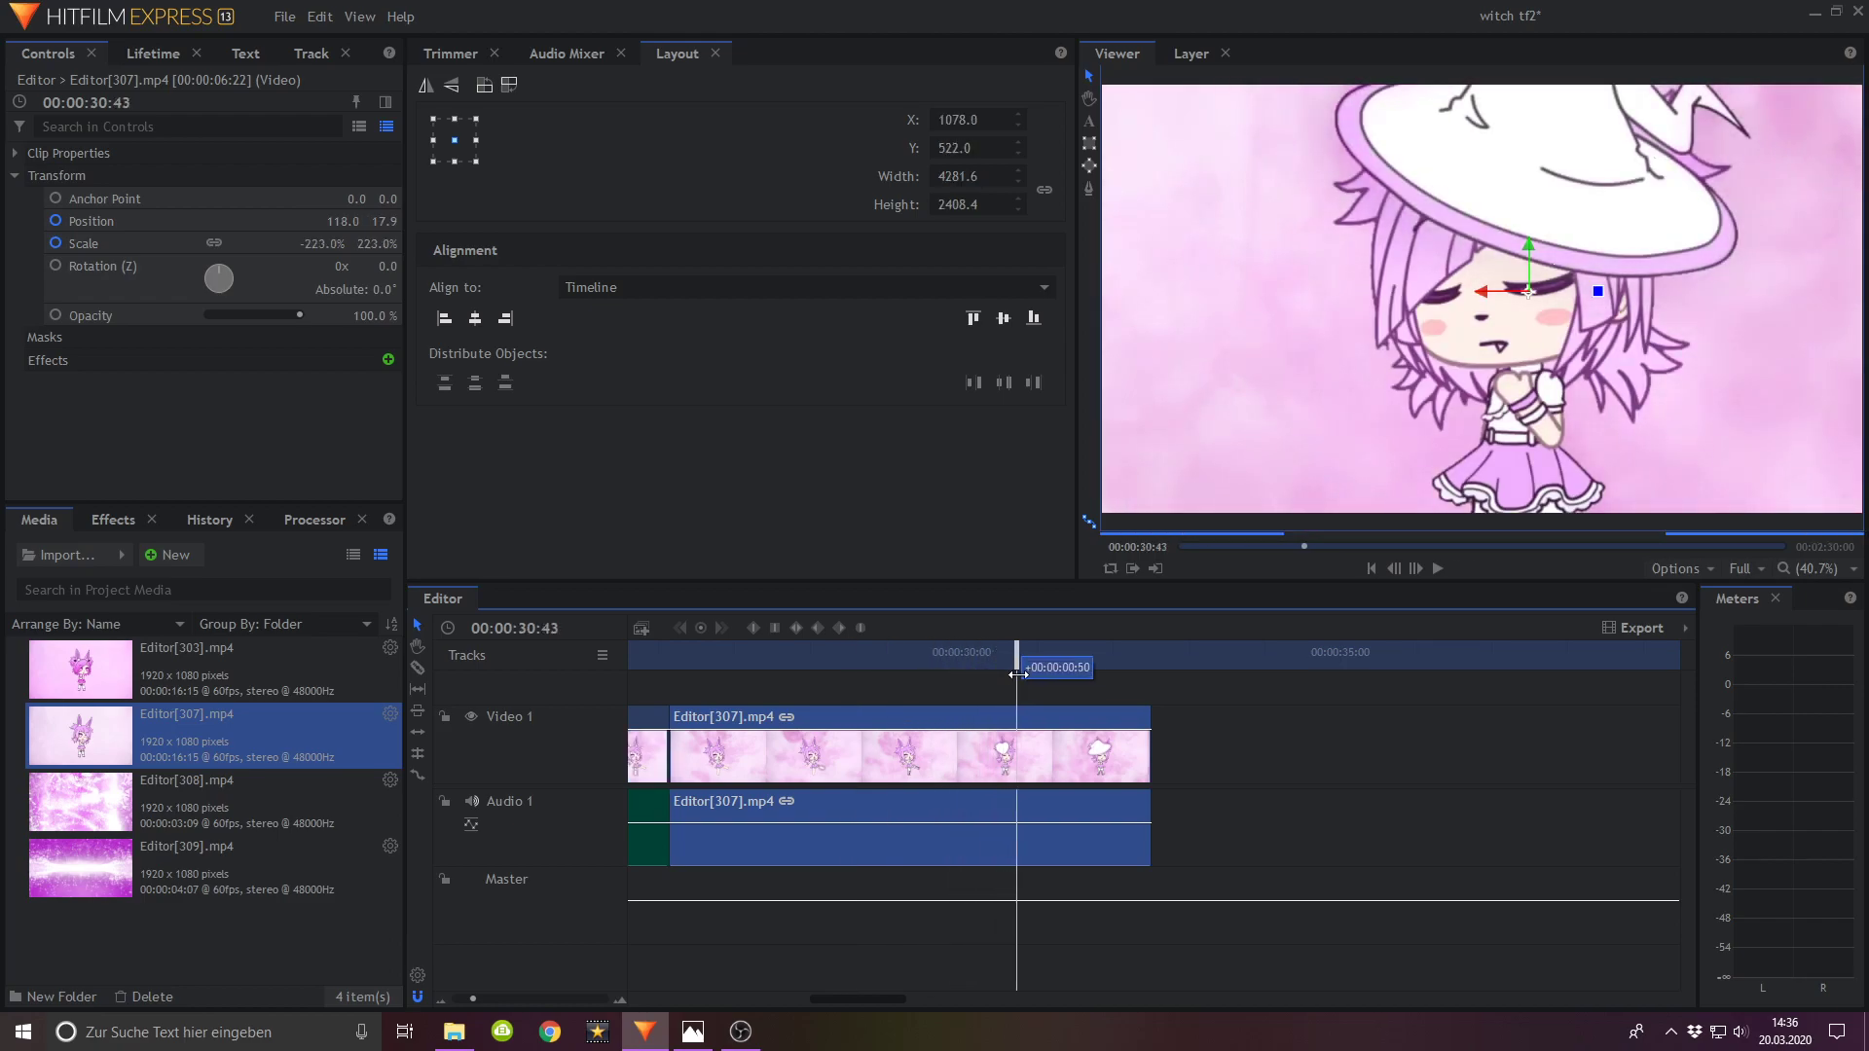
{"action": "left_click_drag", "start_coordinate": [378, 244], "coordinate": [426, 245]}
{"action": "left_click_drag", "start_coordinate": [1282, 380], "coordinate": [1274, 534]}
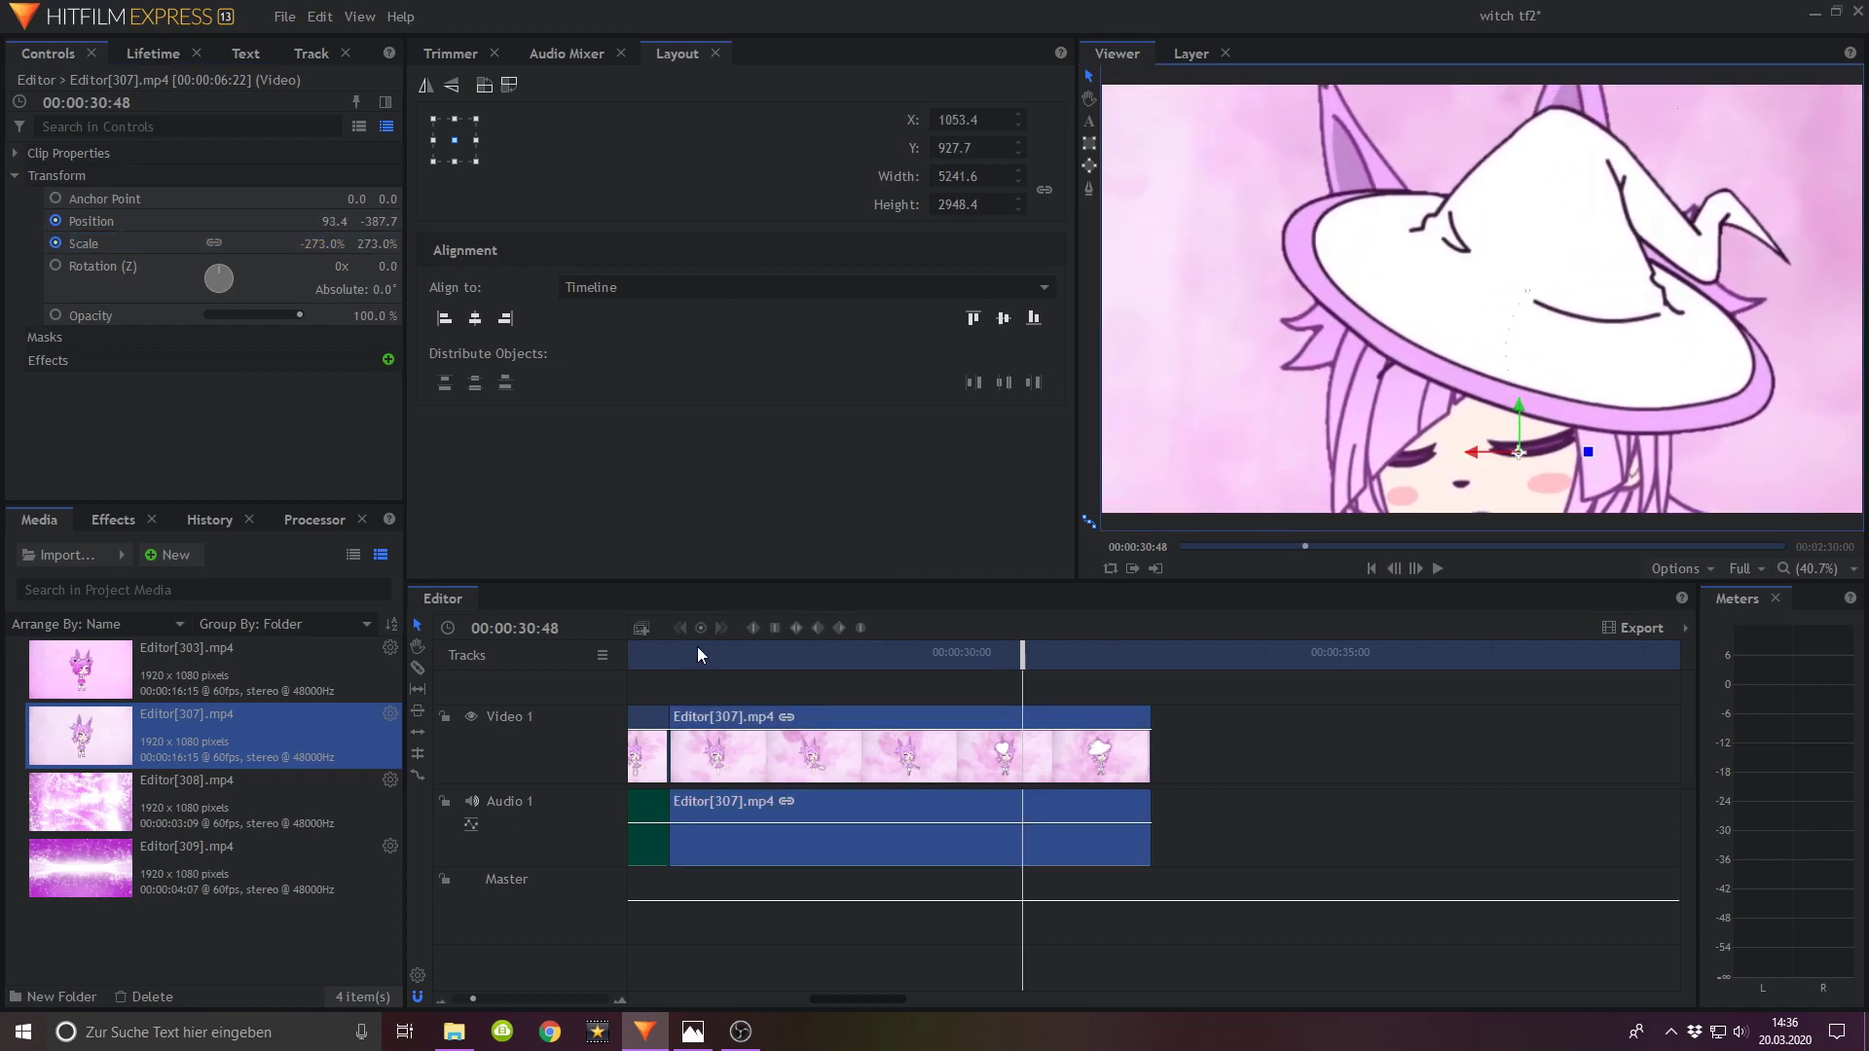
{"action": "left_click", "coordinate": [920, 662]}
{"action": "left_click", "coordinate": [1437, 568]}
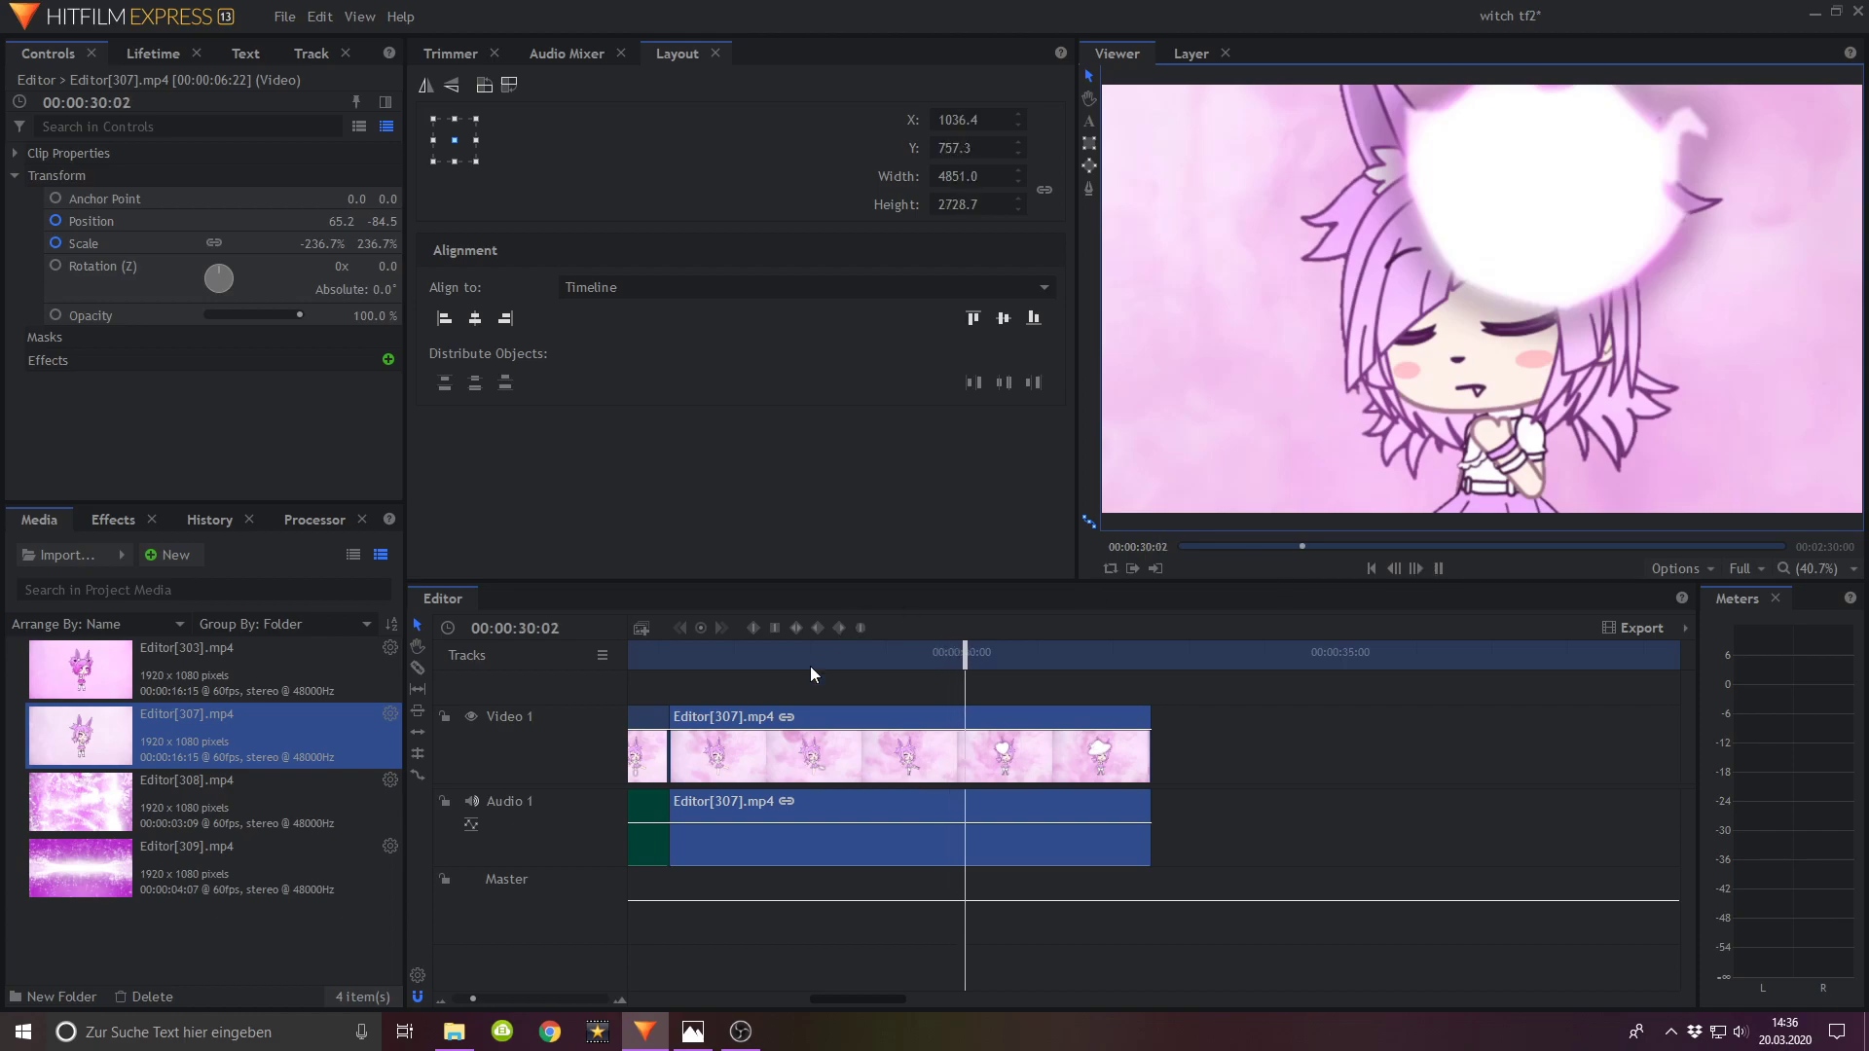
{"action": "left_click", "coordinate": [788, 664]}
{"action": "left_click", "coordinate": [1436, 568]}
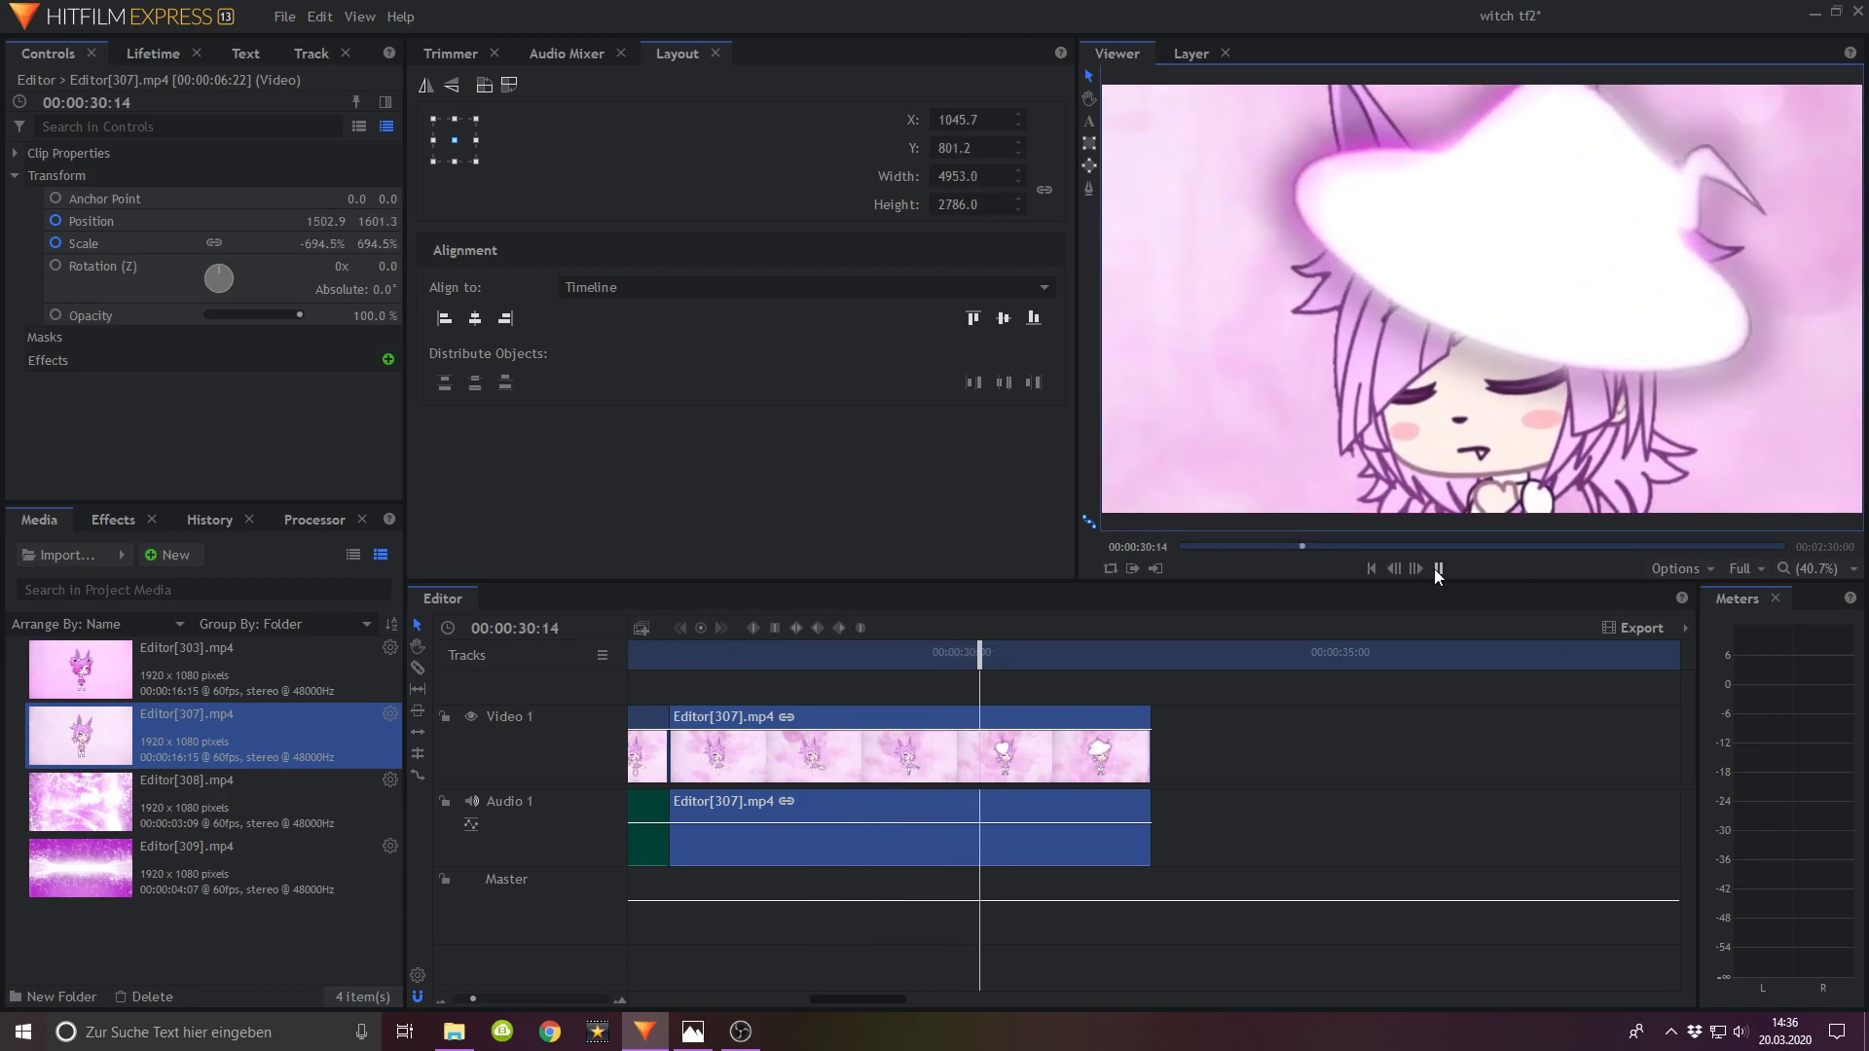
{"action": "left_click", "coordinate": [1438, 568]}
Step: At 00:00:31:18, keyframe a zoom-out to the character with scale -142%, 142% and position 56.5, 30.2, and play it back
{"action": "left_click_drag", "start_coordinate": [1022, 662], "coordinate": [1060, 667]}
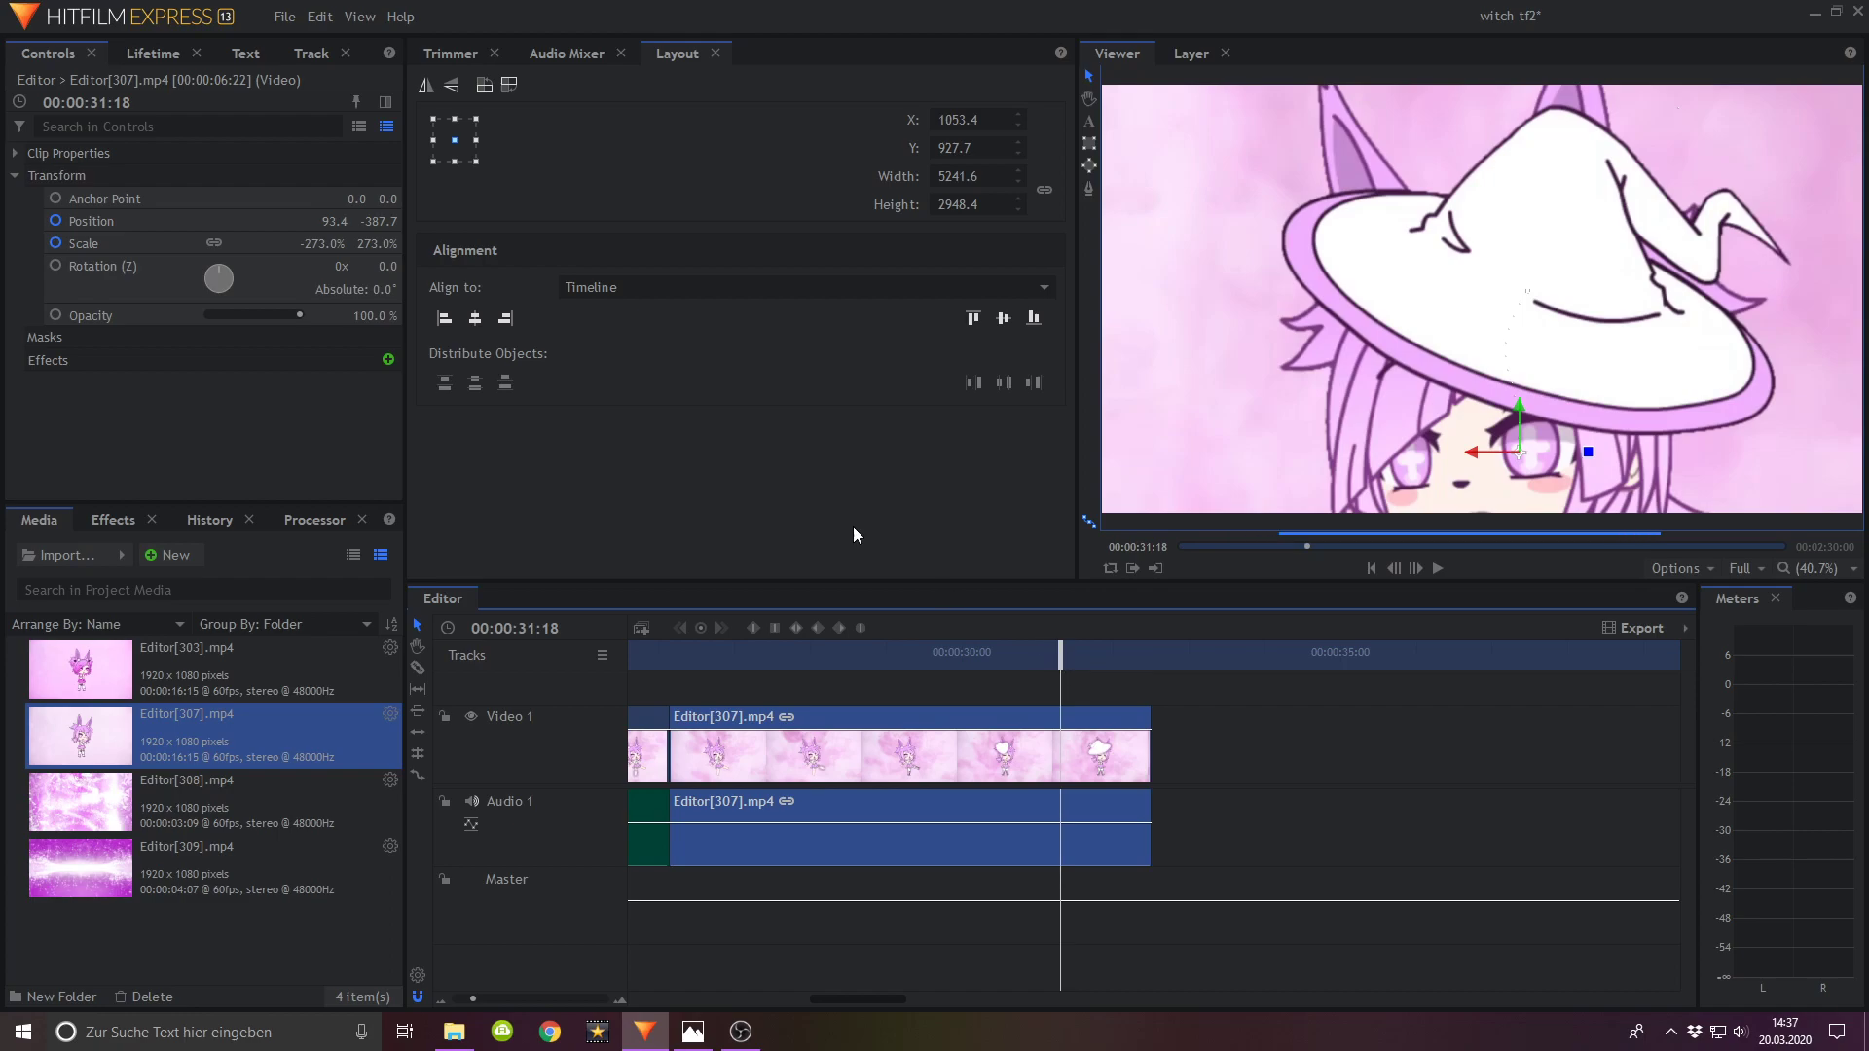
{"action": "left_click_drag", "start_coordinate": [364, 245], "coordinate": [292, 246]}
{"action": "left_click_drag", "start_coordinate": [1338, 474], "coordinate": [1333, 304]}
{"action": "left_click_drag", "start_coordinate": [370, 244], "coordinate": [340, 243]}
{"action": "left_click_drag", "start_coordinate": [1304, 365], "coordinate": [1293, 370]}
{"action": "left_click", "coordinate": [919, 654]}
{"action": "left_click", "coordinate": [1437, 570]}
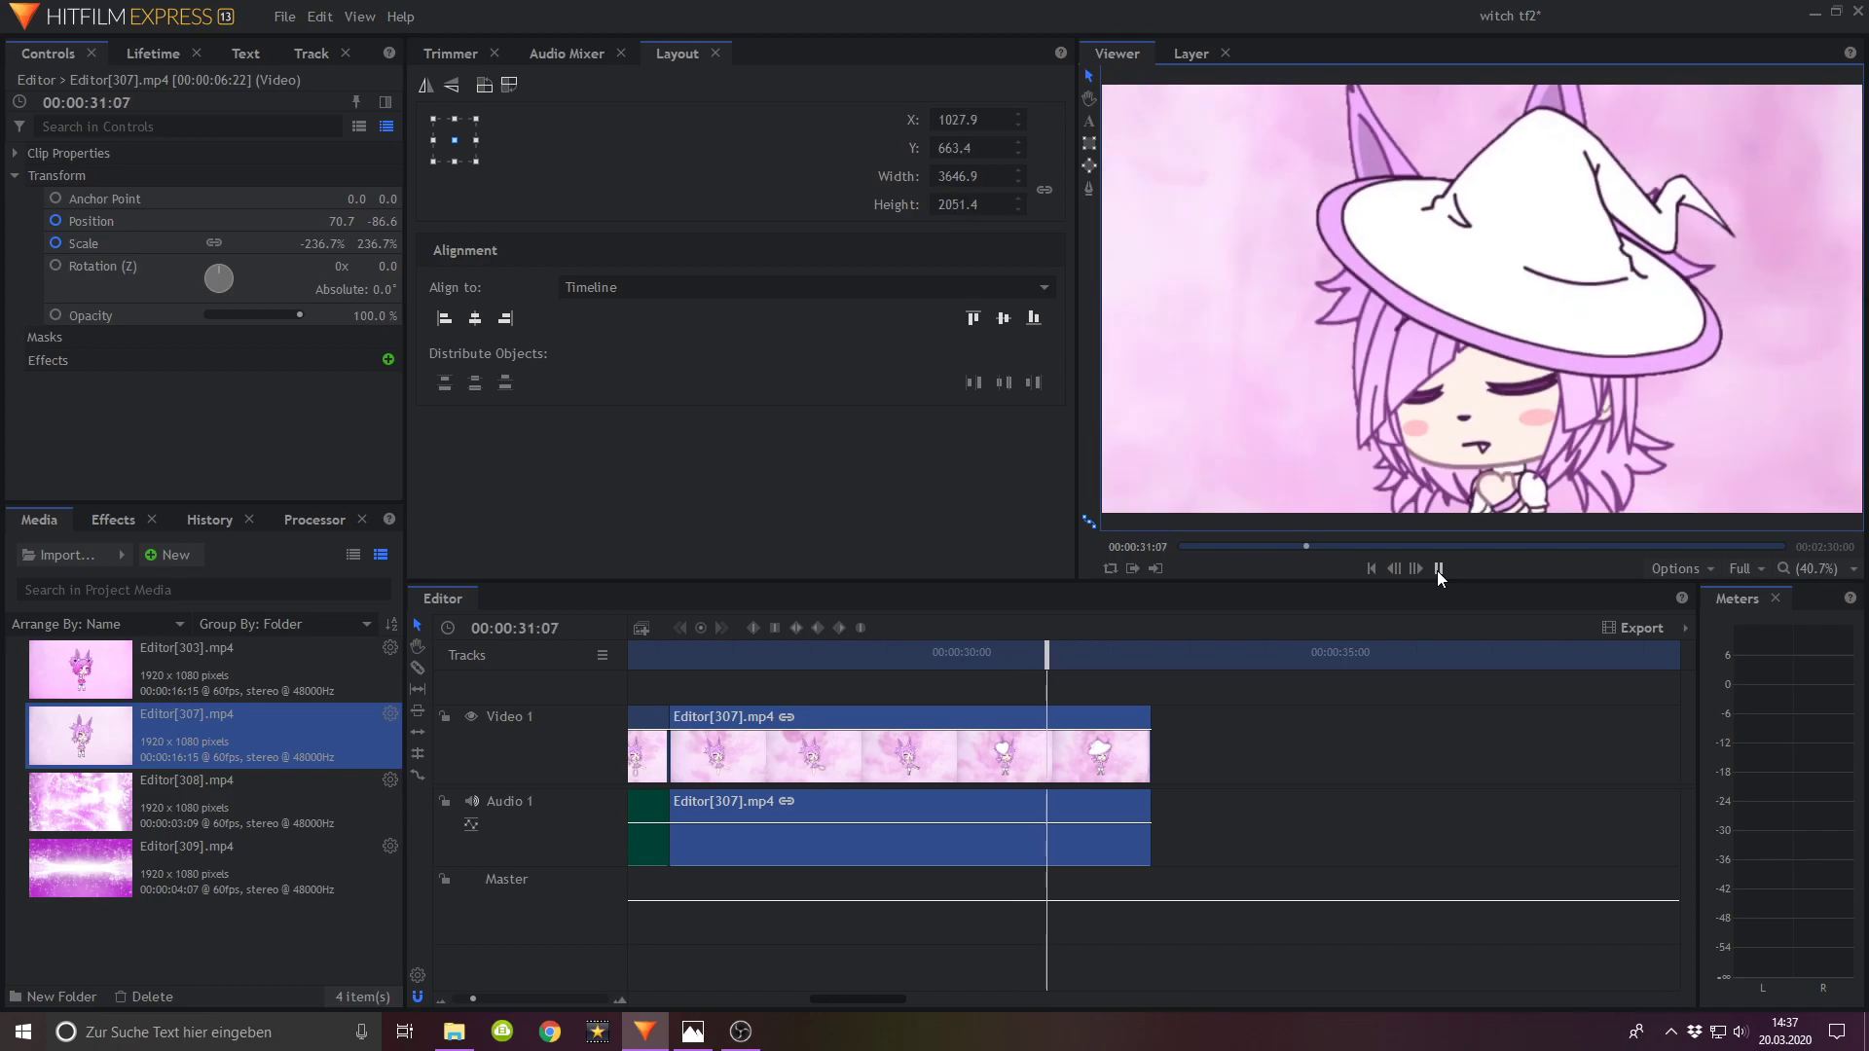
{"action": "left_click", "coordinate": [1437, 570]}
Step: At the end of the last Editor[307].mp4 clip, keyframe a lower Y position to pan the picture downwards
{"action": "left_click_drag", "start_coordinate": [1067, 652], "coordinate": [1148, 664]}
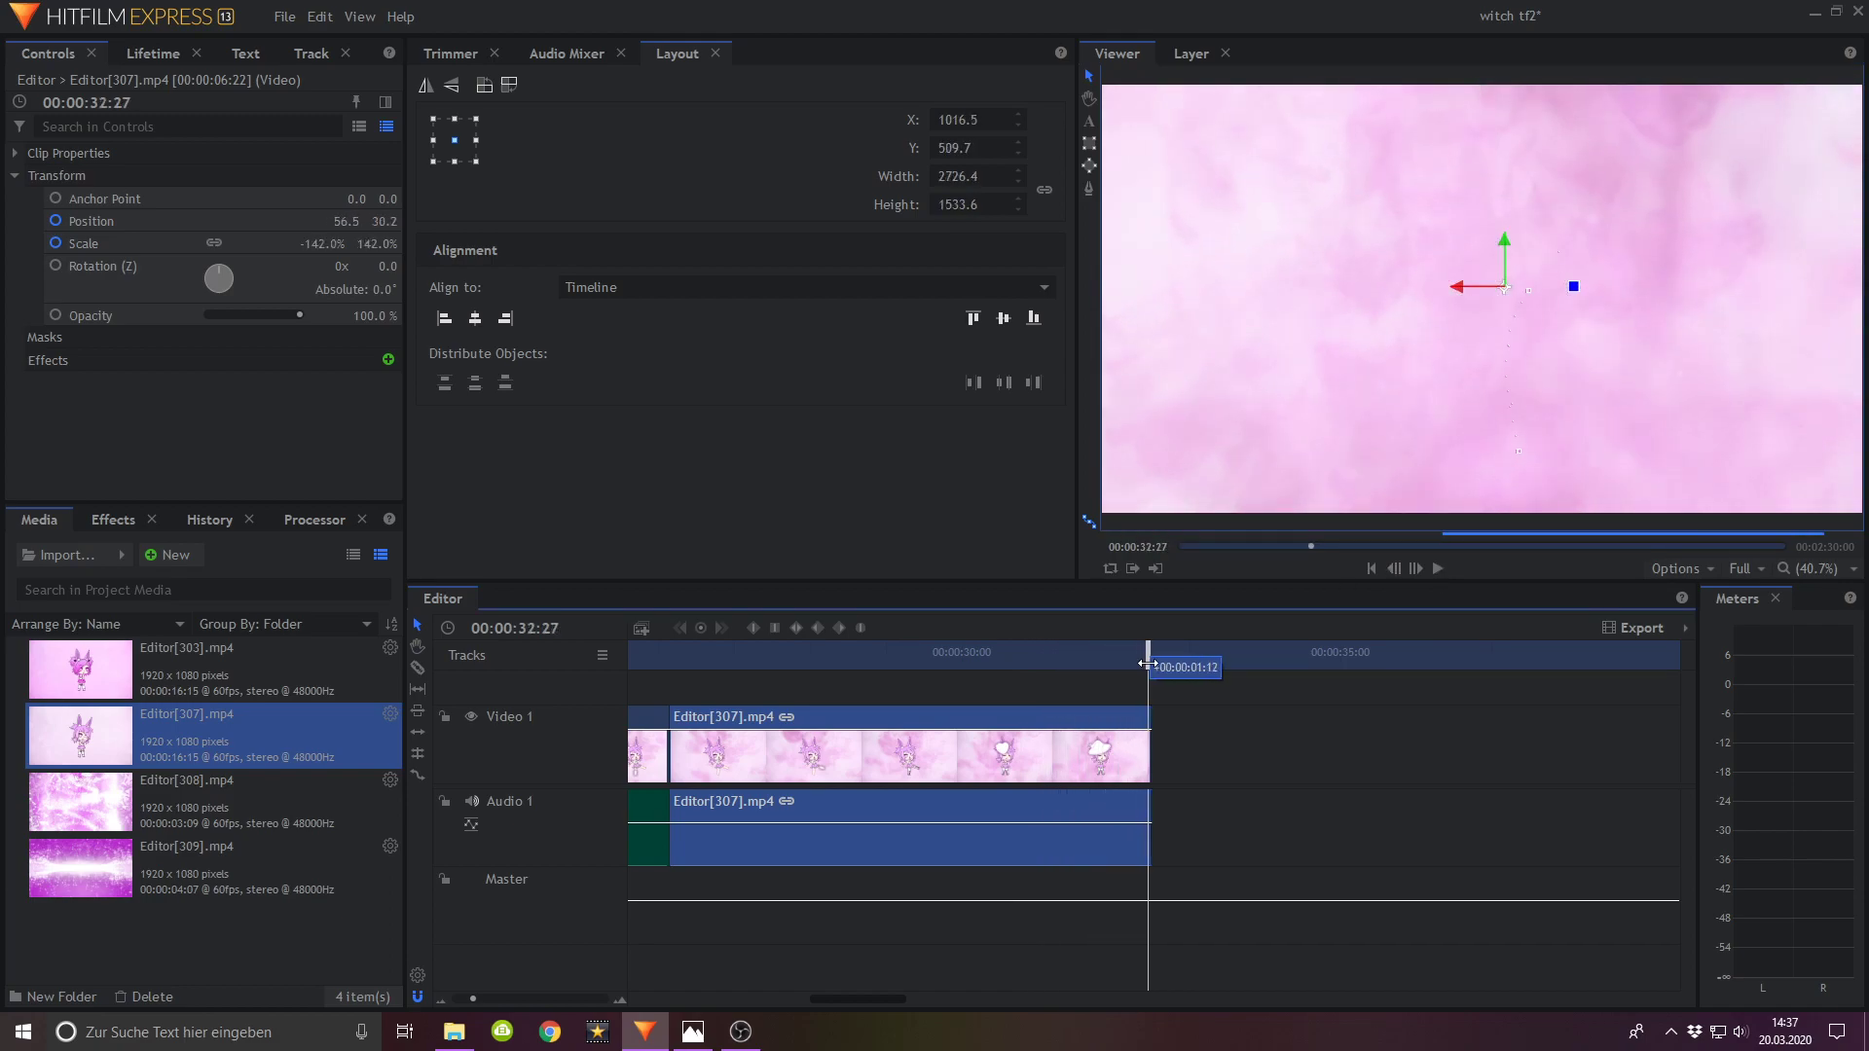
{"action": "left_click", "coordinate": [1415, 569]}
{"action": "left_click", "coordinate": [1415, 568]}
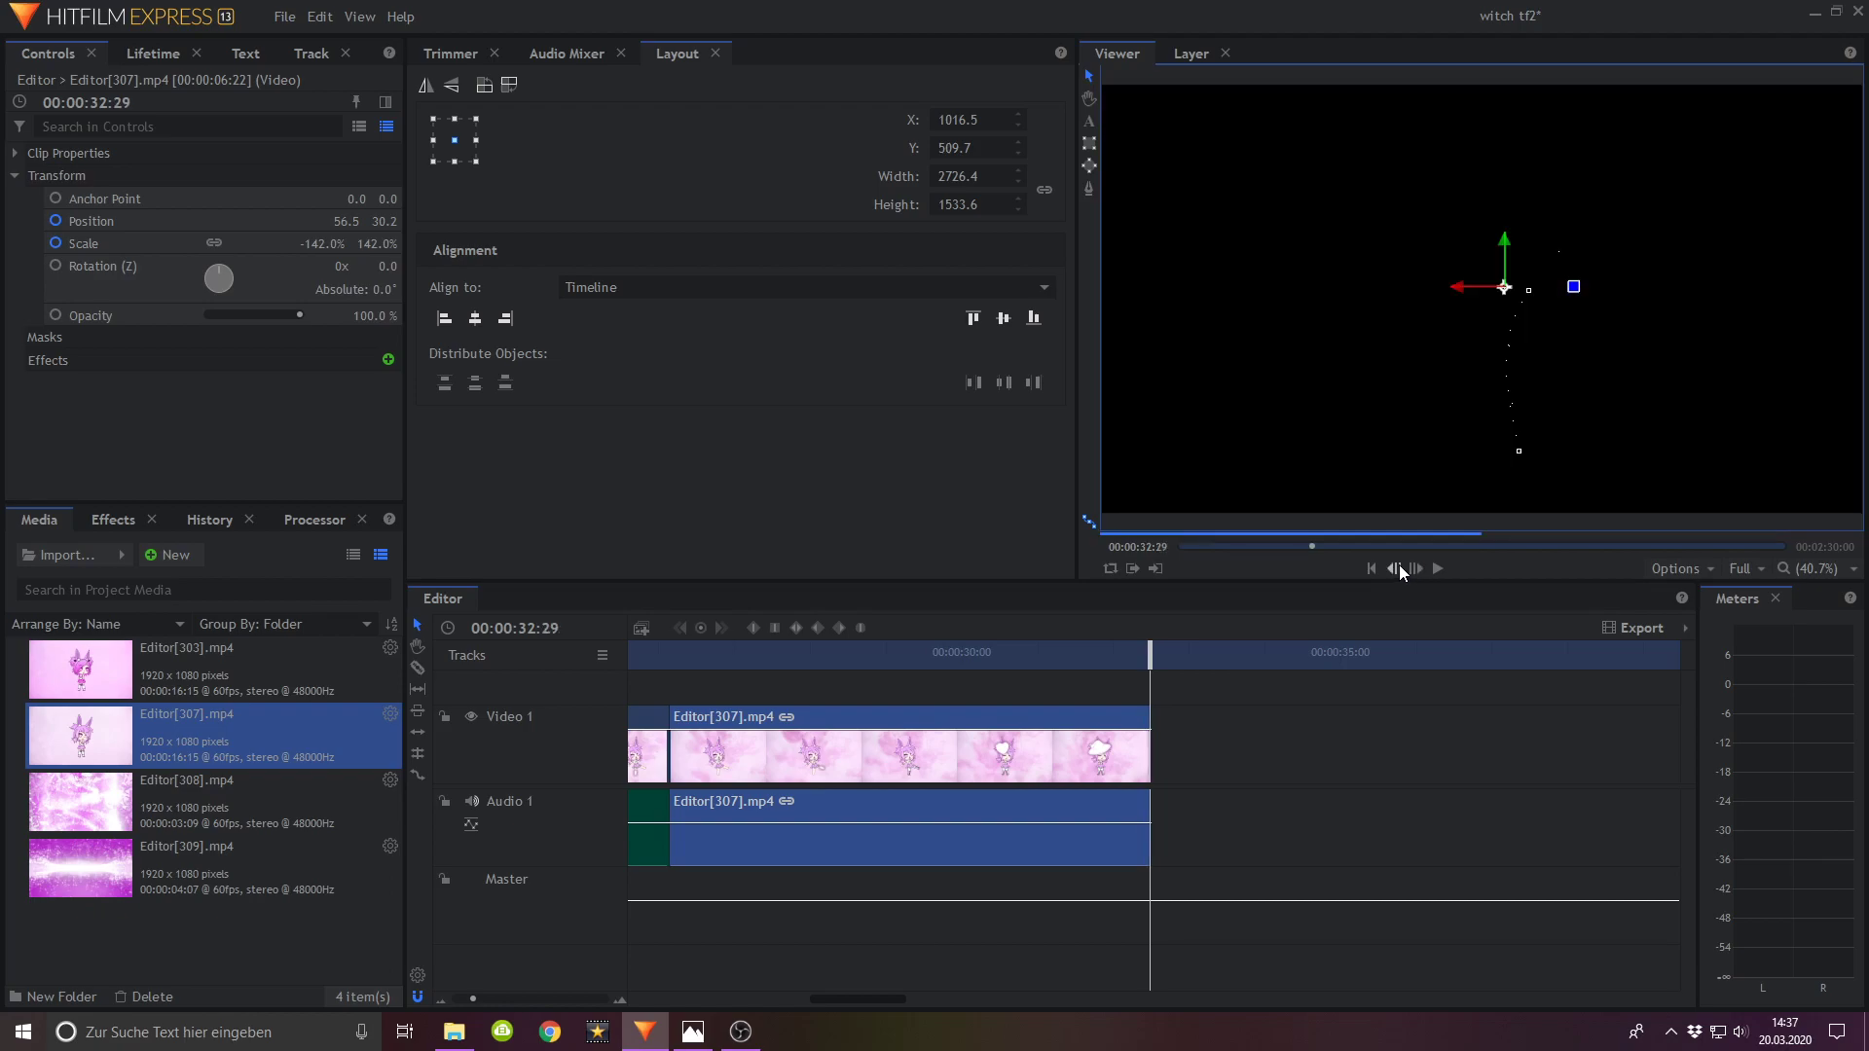
{"action": "left_click_drag", "start_coordinate": [383, 221], "coordinate": [74, 221]}
{"action": "left_click_drag", "start_coordinate": [253, 222], "coordinate": [278, 222]}
Step: Play back the hat zoom and the closing pan, and save the project
{"action": "left_click", "coordinate": [1043, 652]}
{"action": "left_click", "coordinate": [1437, 569]}
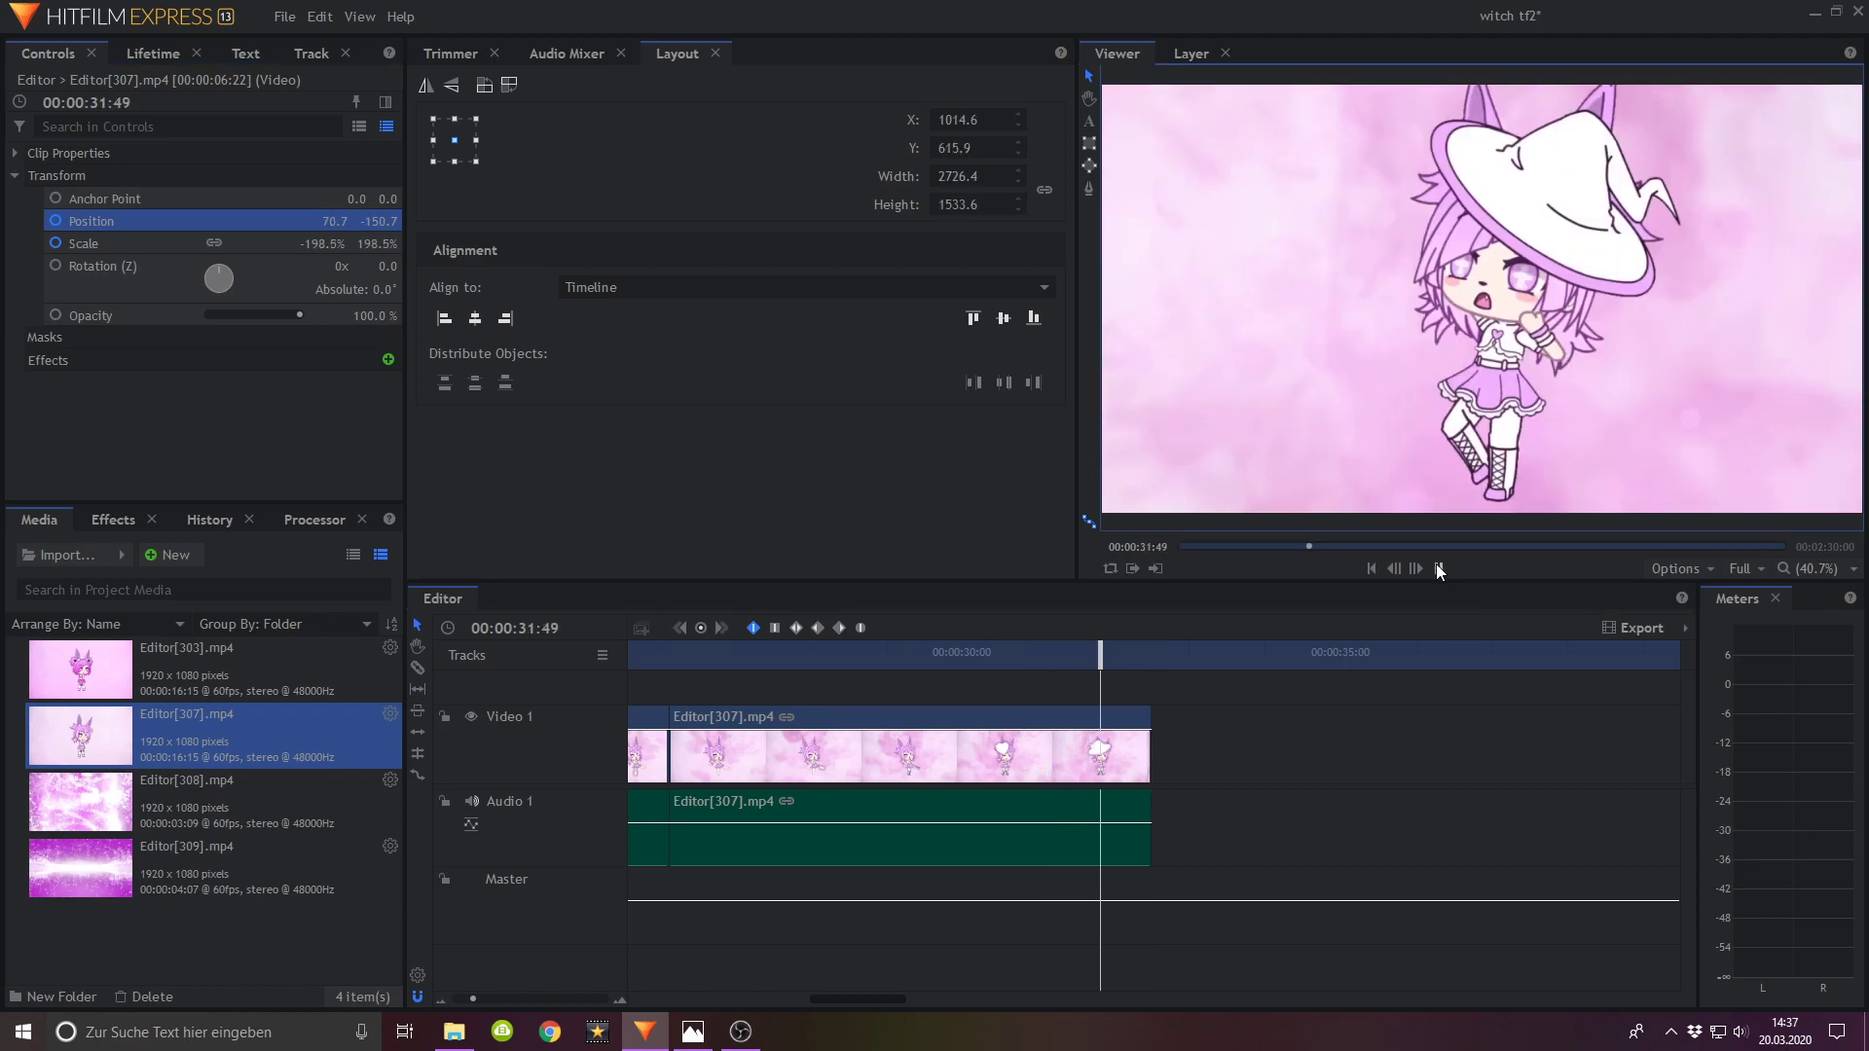
{"action": "left_click", "coordinate": [1438, 567]}
{"action": "left_click", "coordinate": [939, 652]}
{"action": "left_click", "coordinate": [1433, 567]}
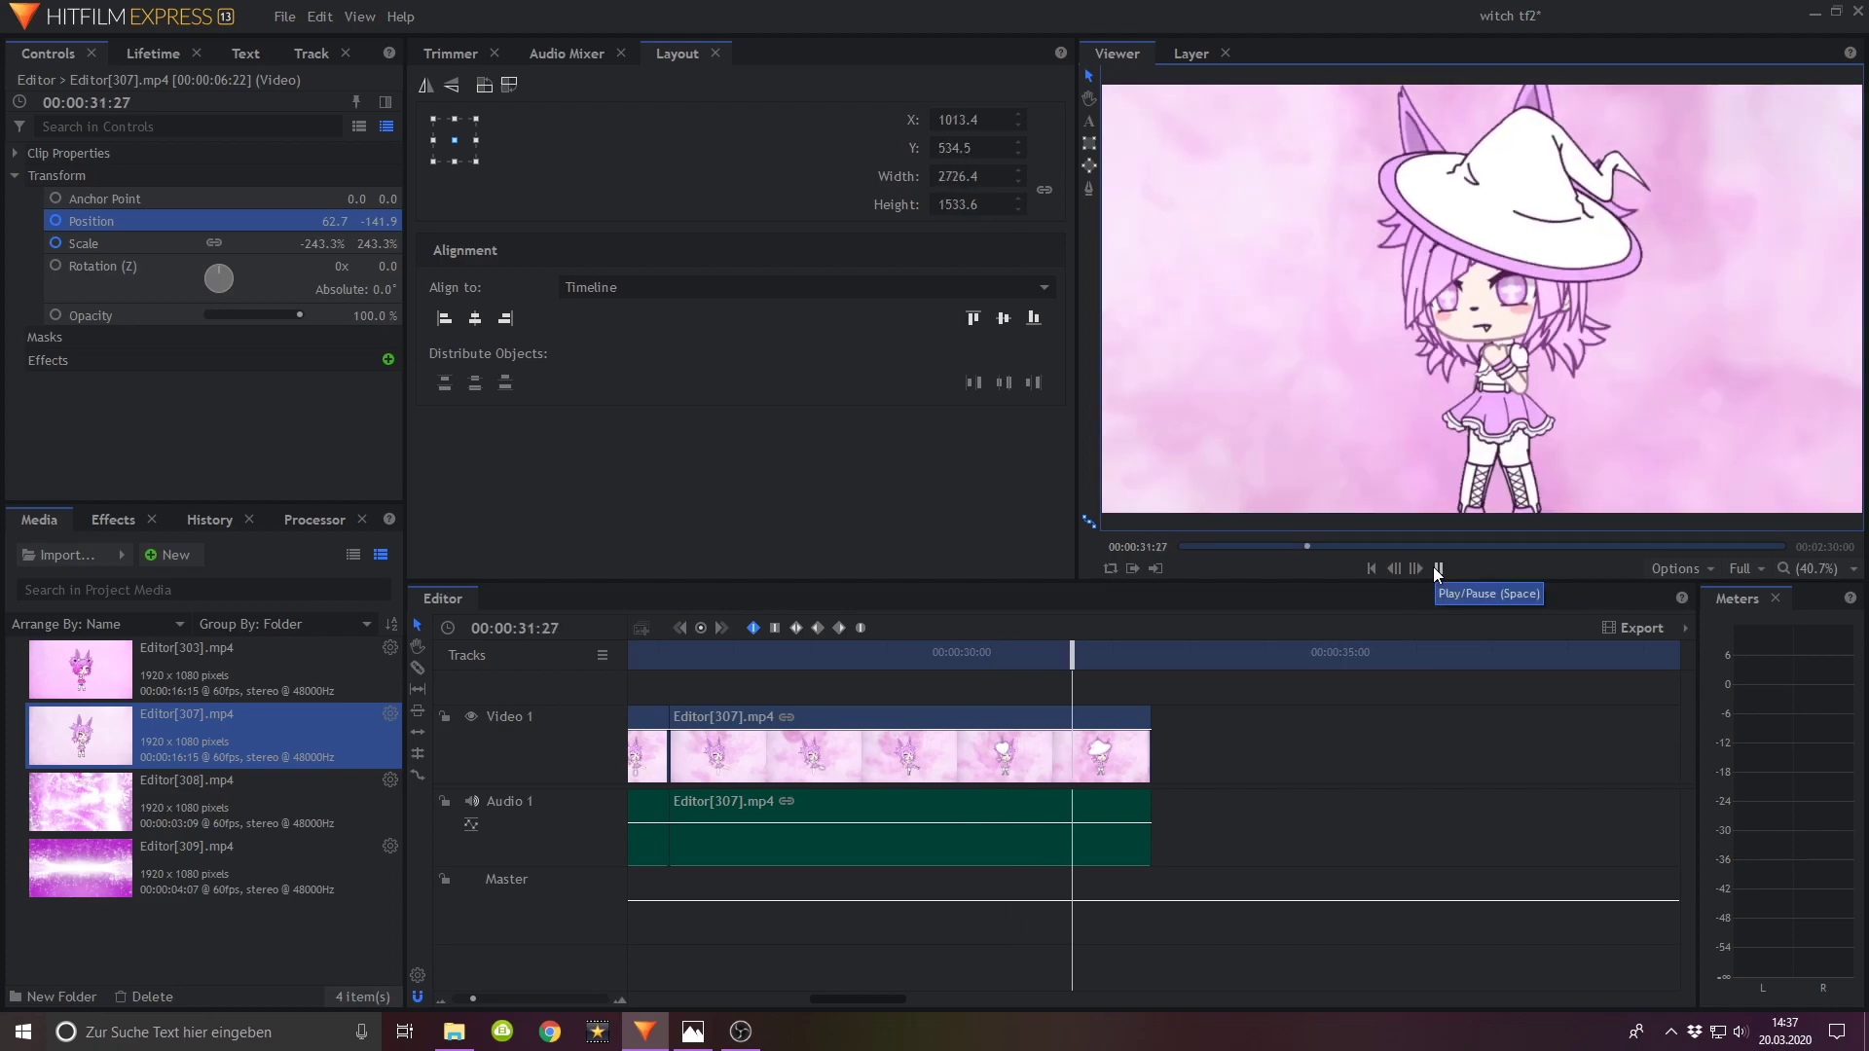
{"action": "left_click", "coordinate": [1433, 568]}
{"action": "left_click", "coordinate": [284, 16]}
{"action": "left_click", "coordinate": [324, 133]}
Step: Apply smooth interpolation to the position and scale keyframes of the Editor[307].mp4 clip after the cut
{"action": "left_click", "coordinate": [723, 665]}
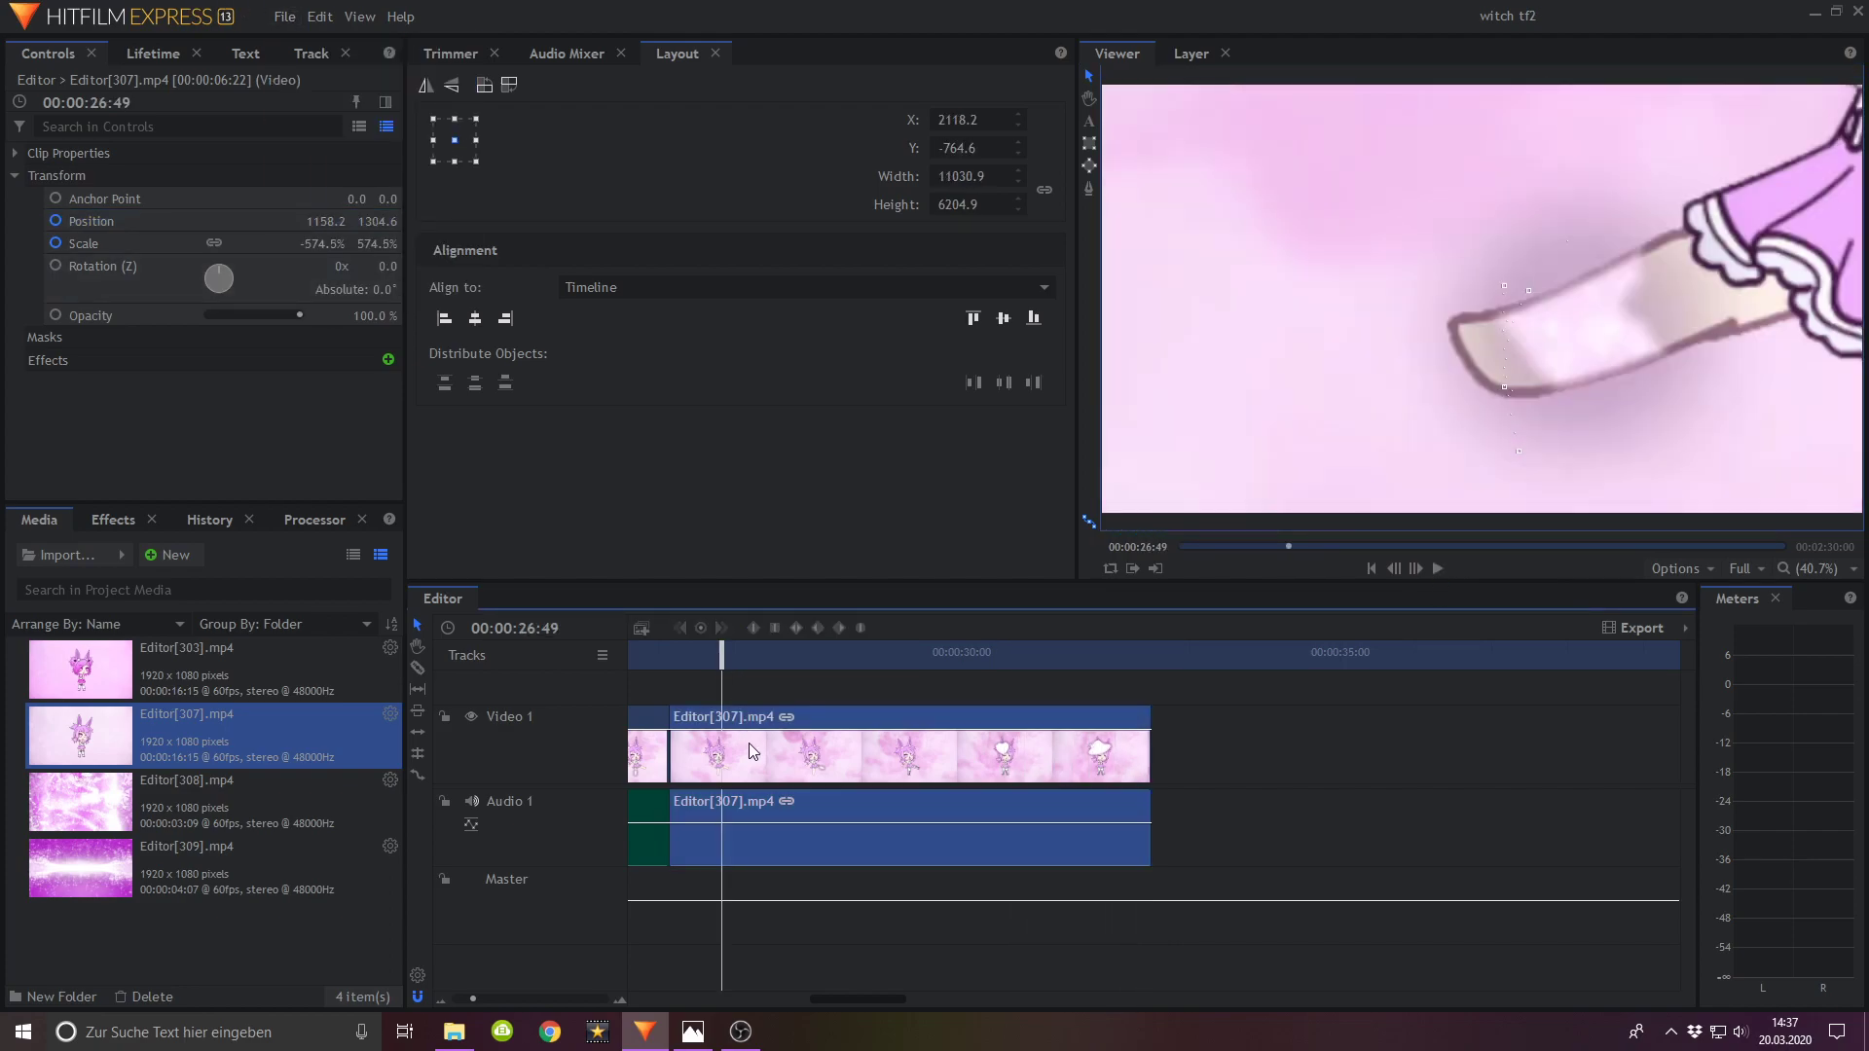
{"action": "left_click", "coordinate": [796, 627]}
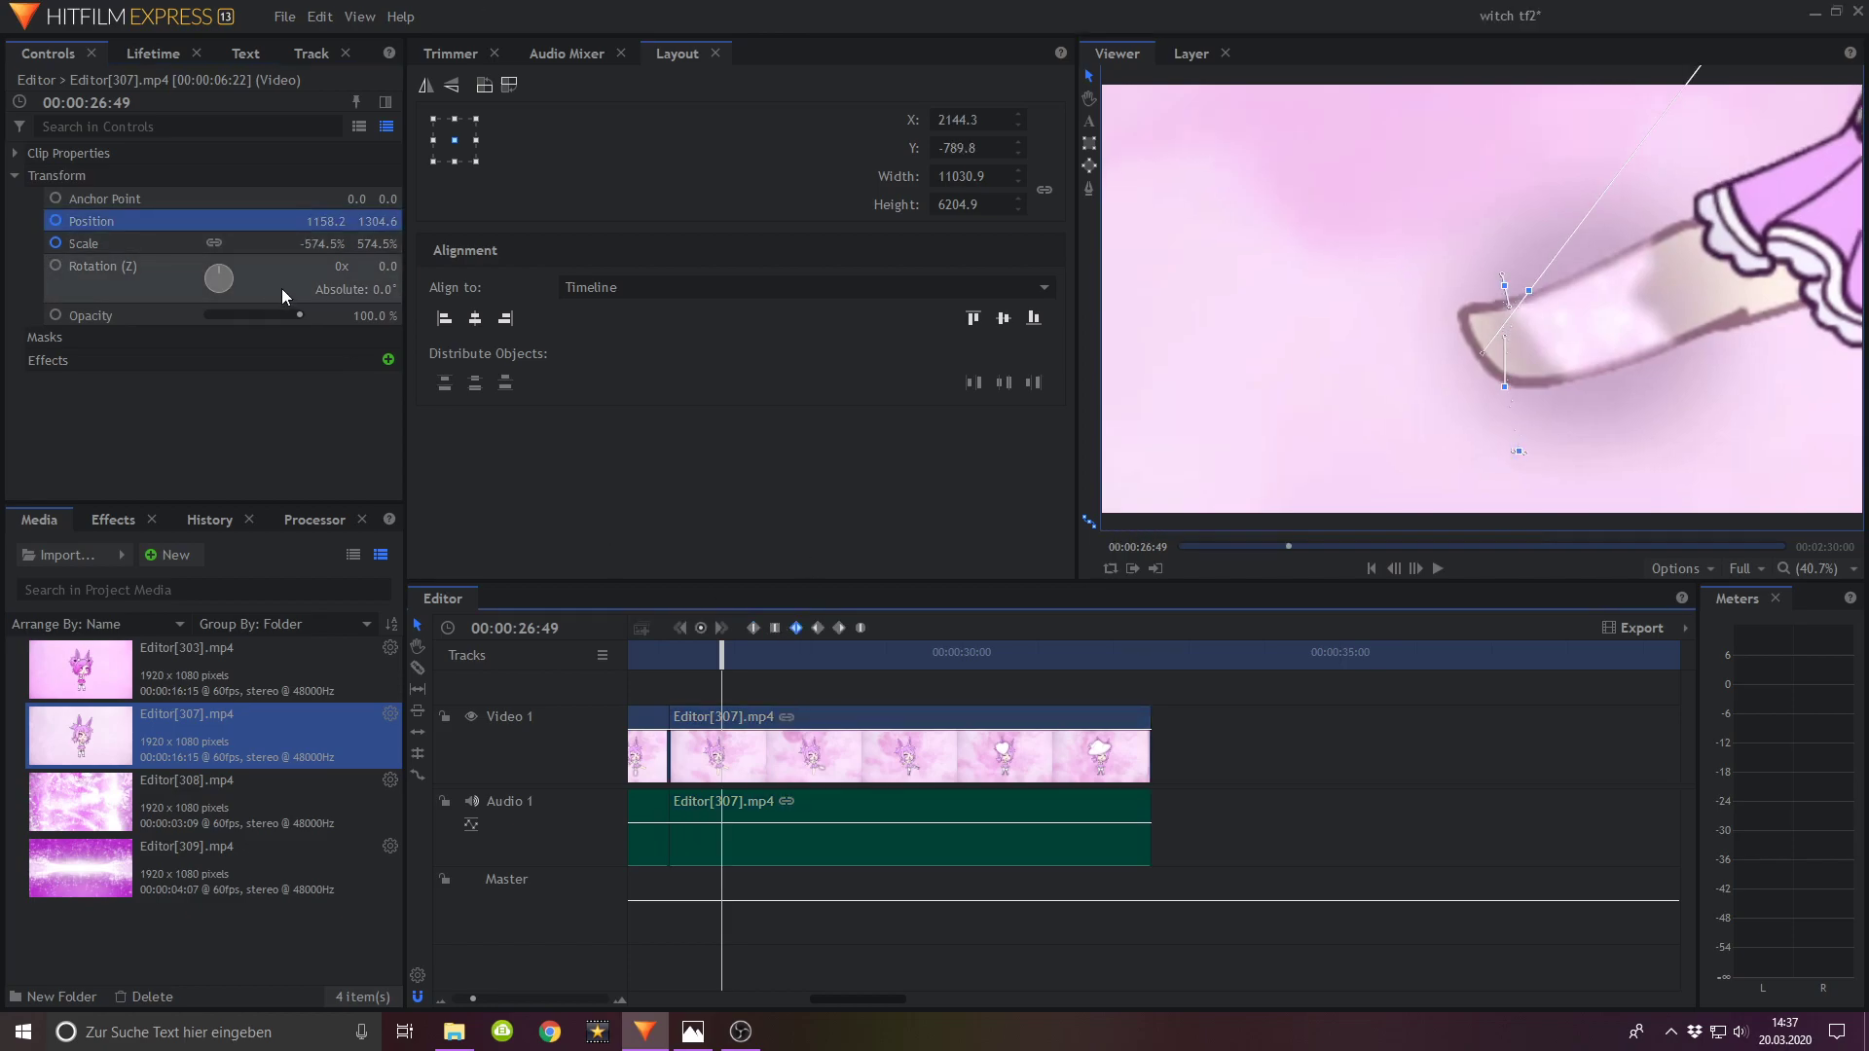
{"action": "left_click", "coordinate": [272, 248]}
Step: Apply smooth interpolation to the position and scale keyframes of the Editor[307].mp4 clip before the cut, and play back the result
{"action": "left_click_drag", "start_coordinate": [681, 660], "coordinate": [740, 689]}
{"action": "left_click", "coordinate": [791, 725]}
{"action": "left_click", "coordinate": [298, 227]}
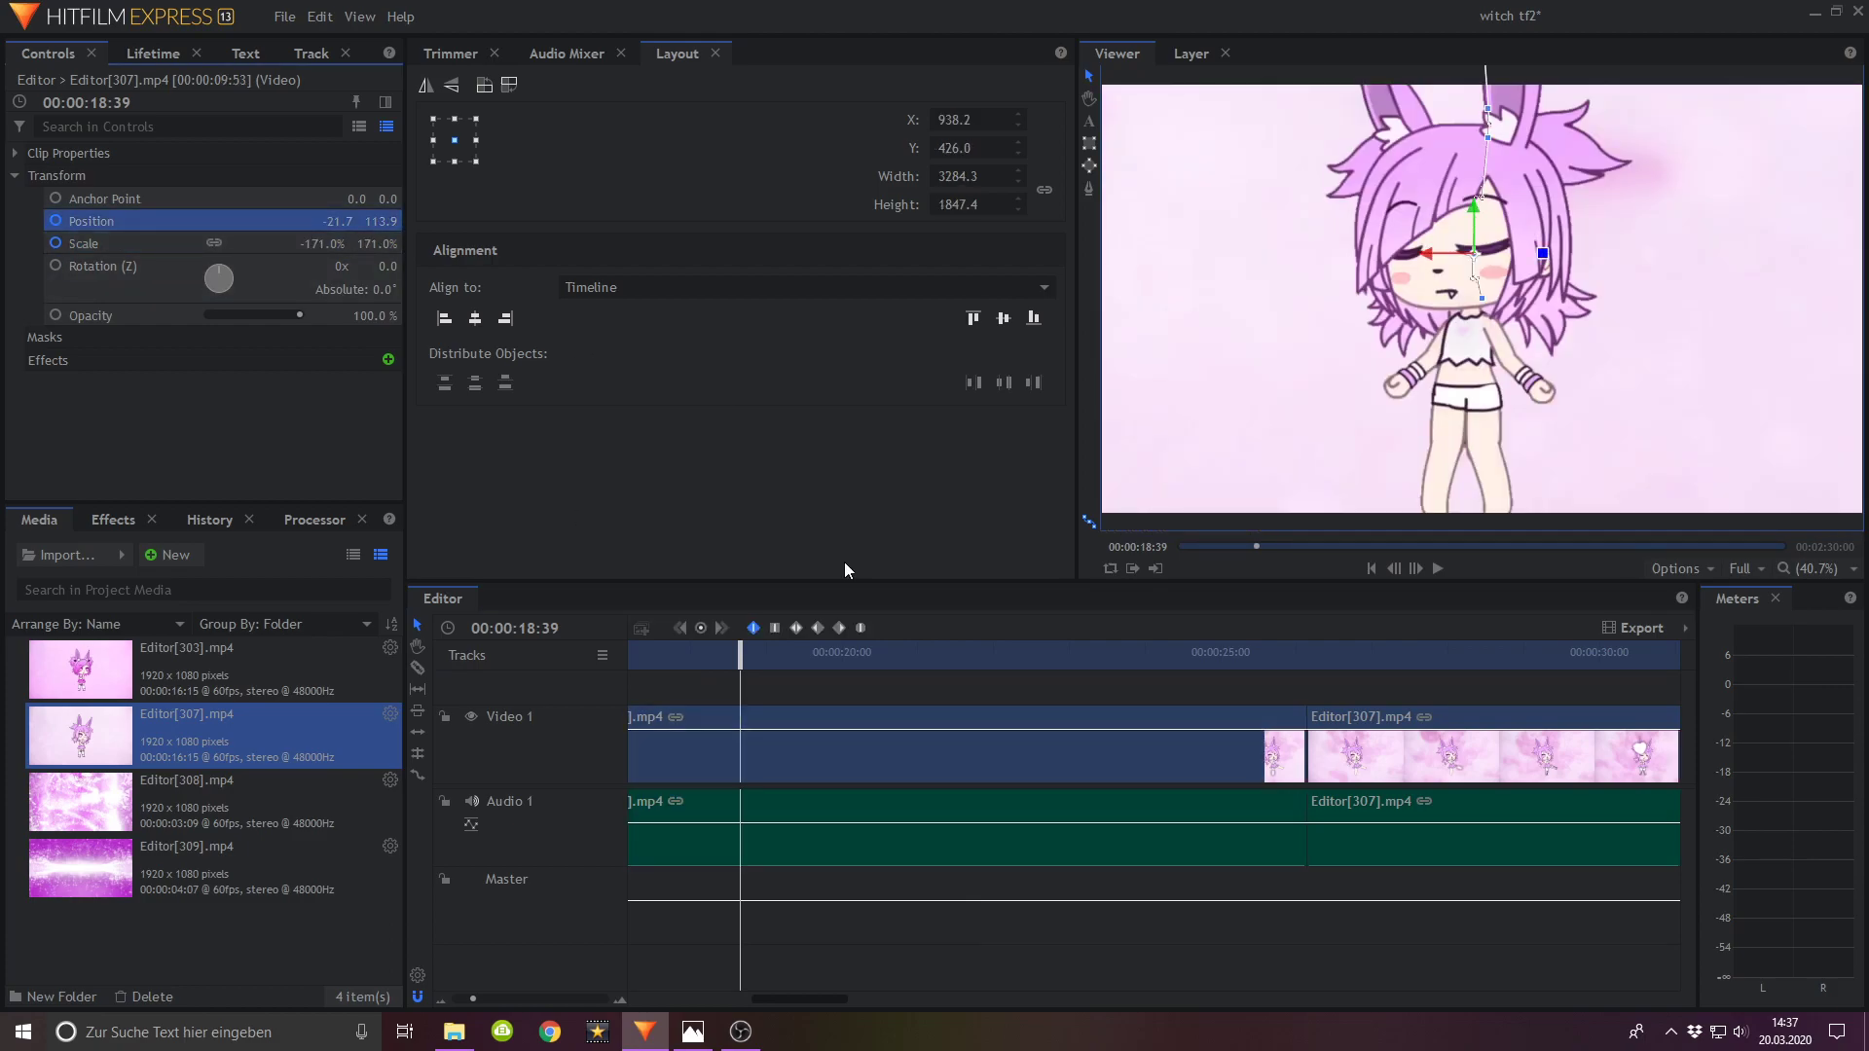
{"action": "left_click", "coordinate": [798, 629]}
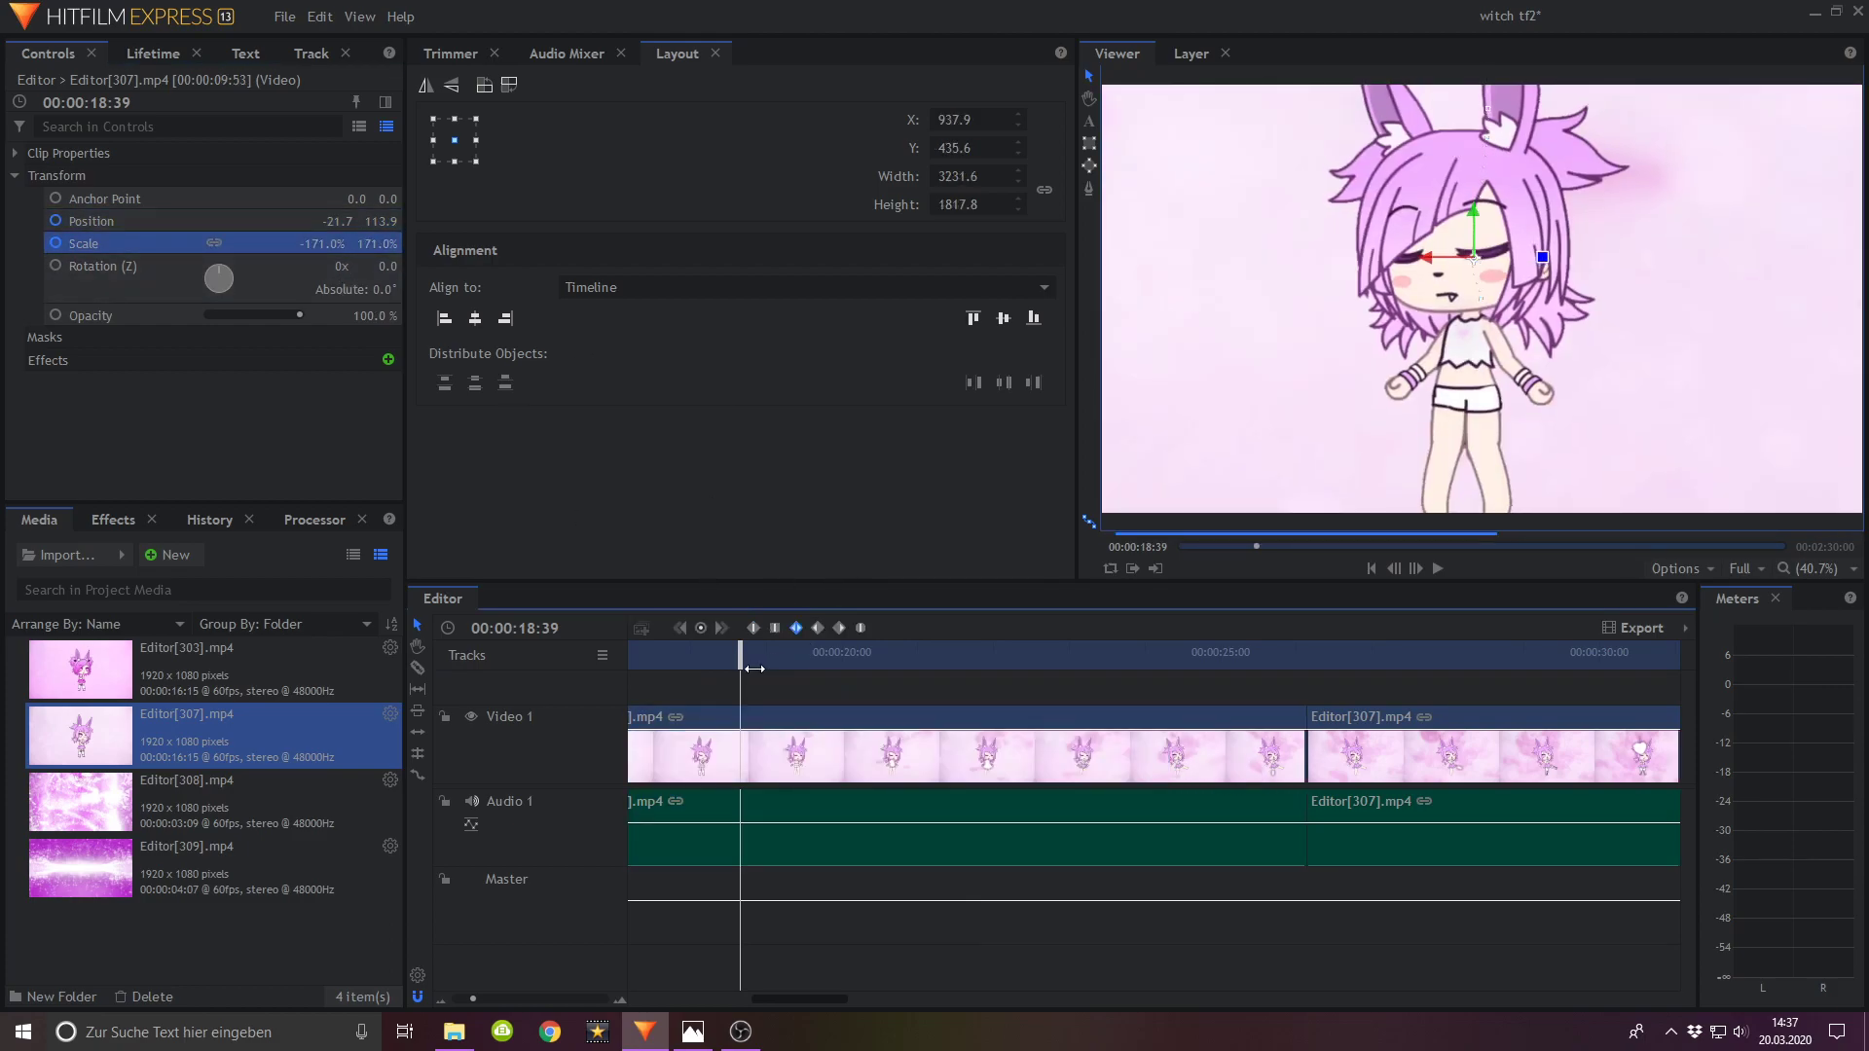
{"action": "left_click_drag", "start_coordinate": [996, 689], "coordinate": [1207, 707]}
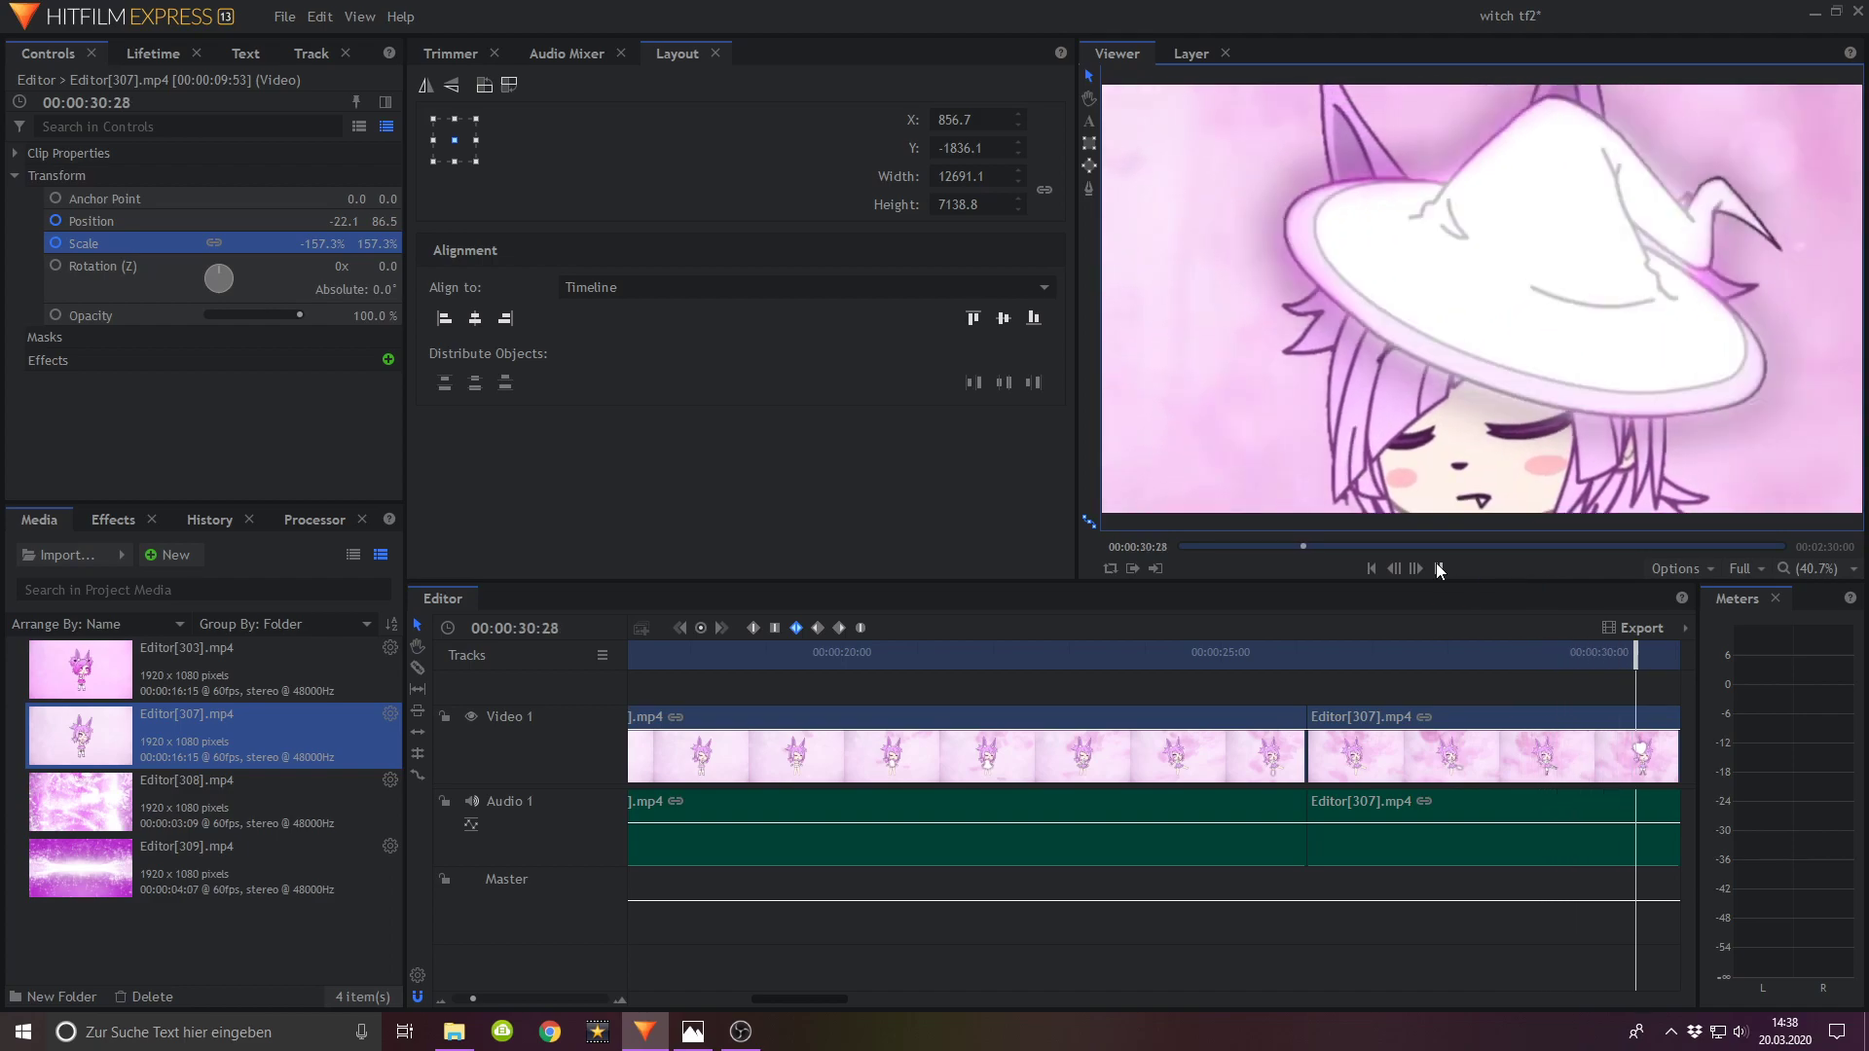
{"action": "left_click", "coordinate": [1439, 570]}
Step: Add a Fade to Color video transition at the cut between the two Editor[307].mp4 clips
{"action": "left_click_drag", "start_coordinate": [693, 657], "coordinate": [966, 700]}
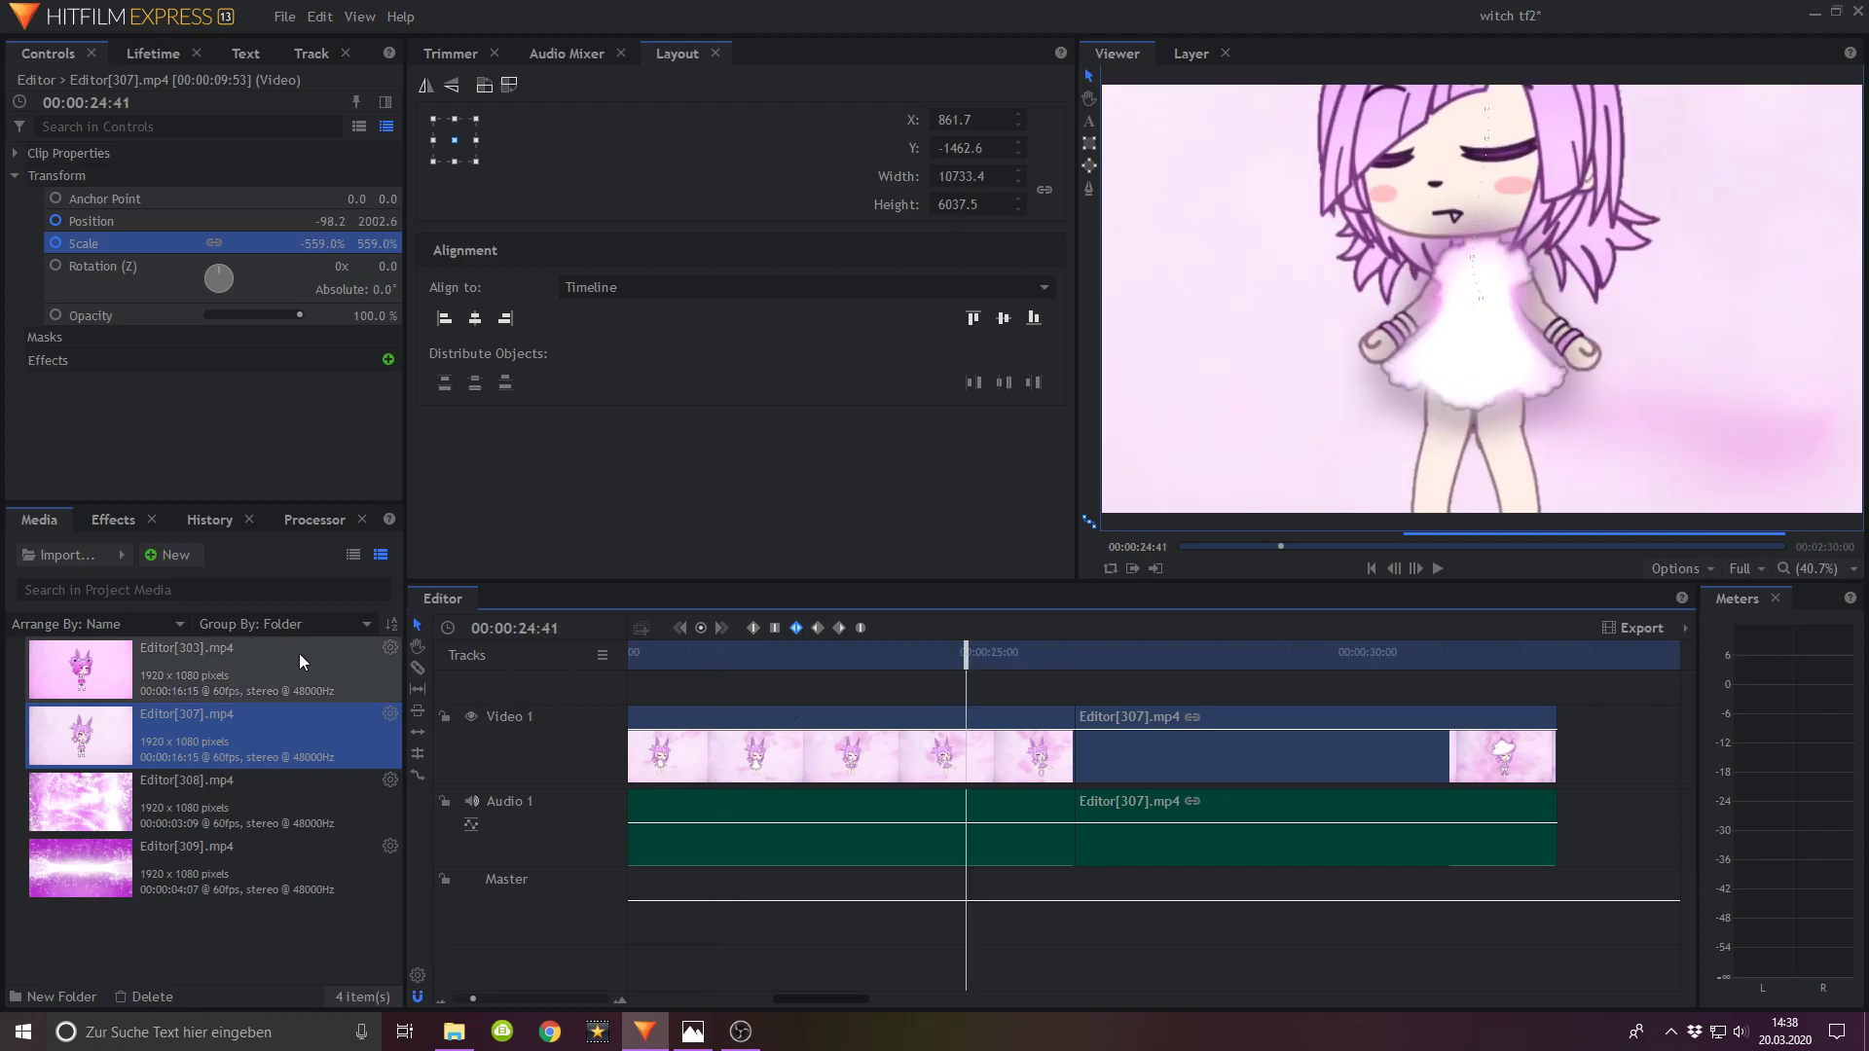
{"action": "left_click", "coordinate": [113, 518]}
{"action": "scroll", "coordinate": [59, 847], "scroll_direction": "down", "scroll_amount": 3}
{"action": "left_click", "coordinate": [13, 906]}
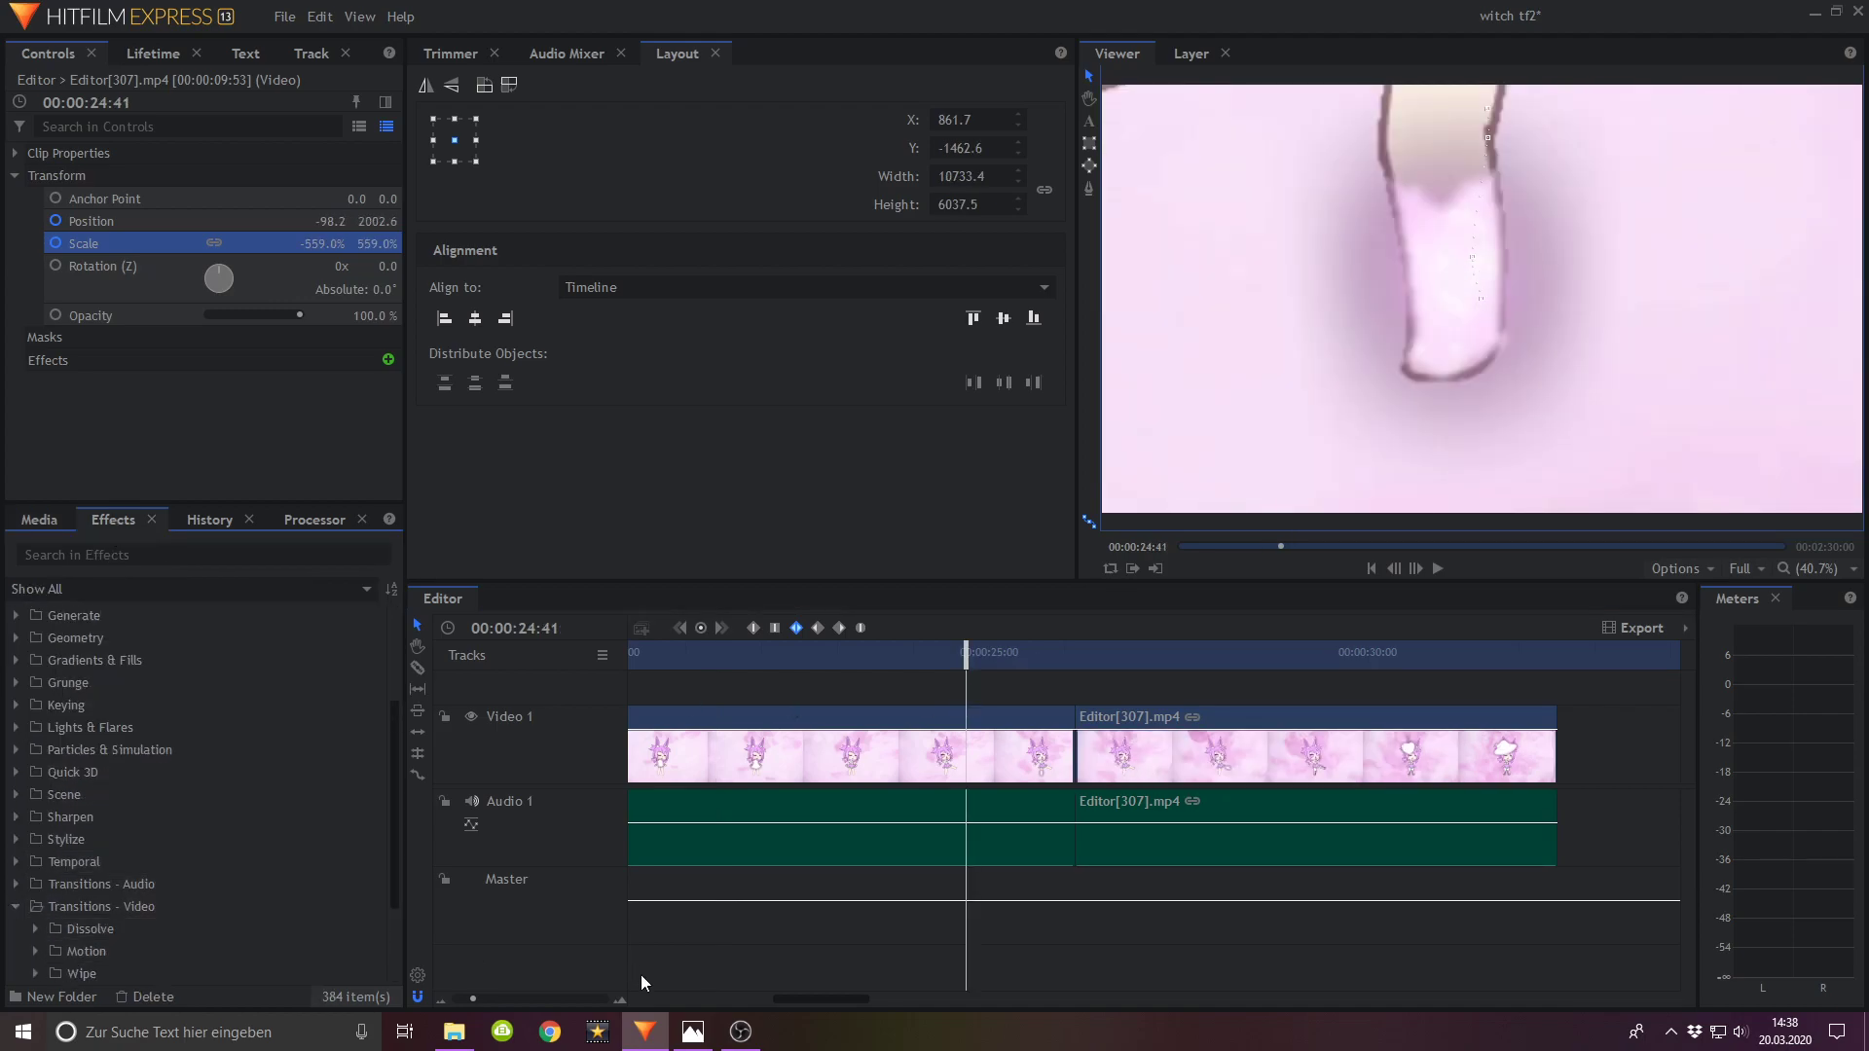
{"action": "left_click", "coordinate": [725, 1030]}
{"action": "left_click", "coordinate": [645, 1031]}
{"action": "scroll", "coordinate": [277, 918], "scroll_direction": "down", "scroll_amount": 2}
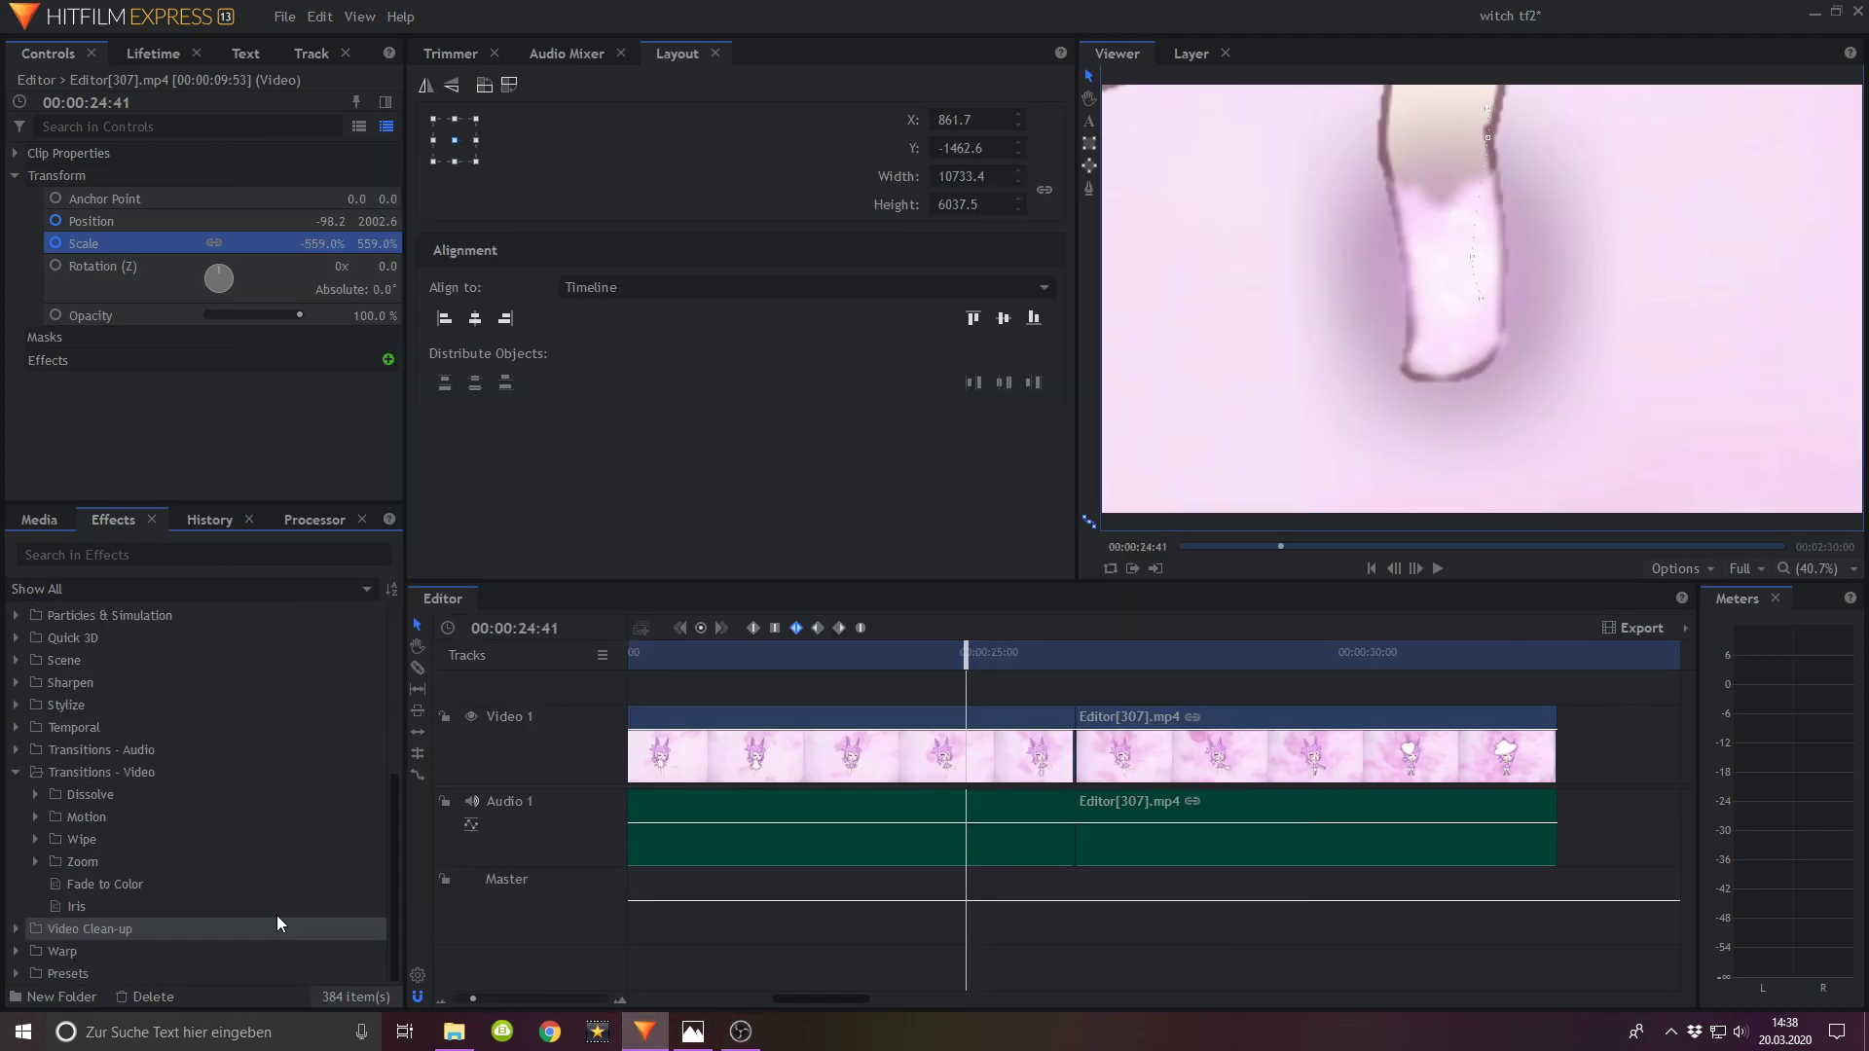
{"action": "left_click_drag", "start_coordinate": [82, 882], "coordinate": [1101, 717]}
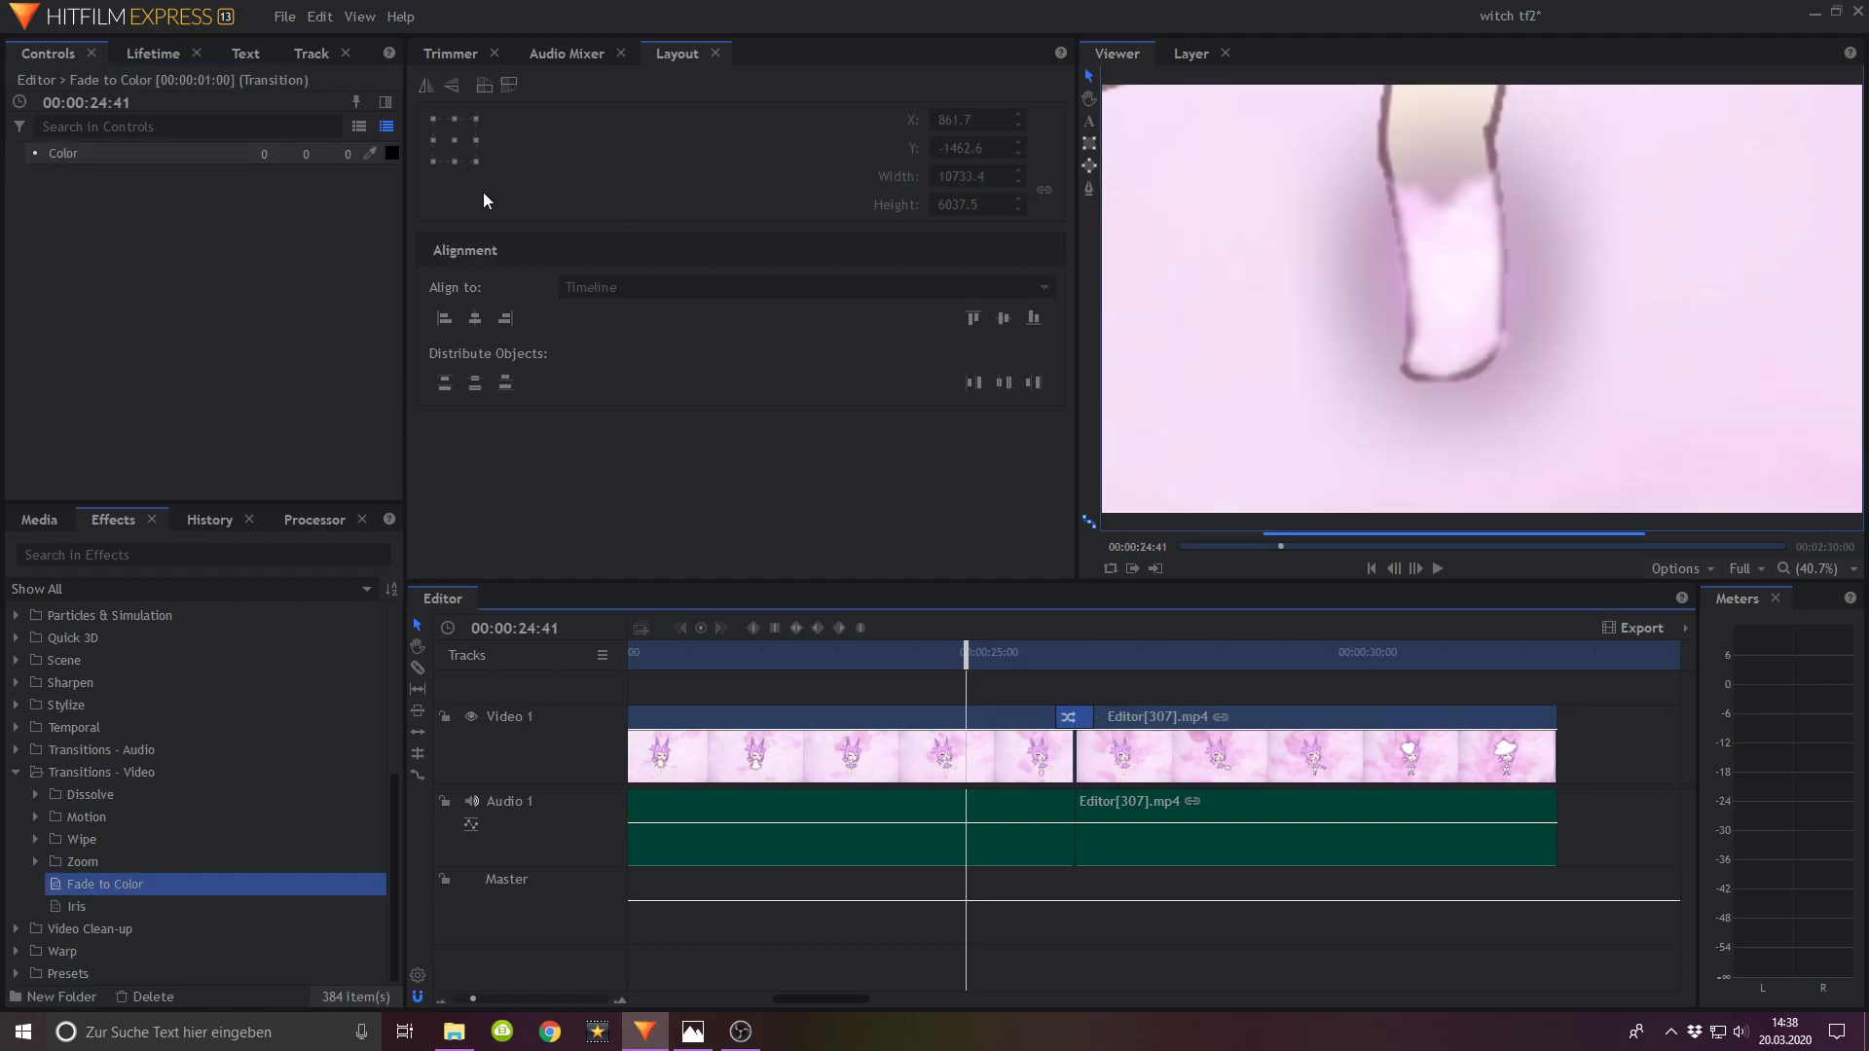
Step: Set the color of the Fade to Color transition to white (255, 255, 255) and save the project
{"action": "left_click", "coordinate": [390, 154]}
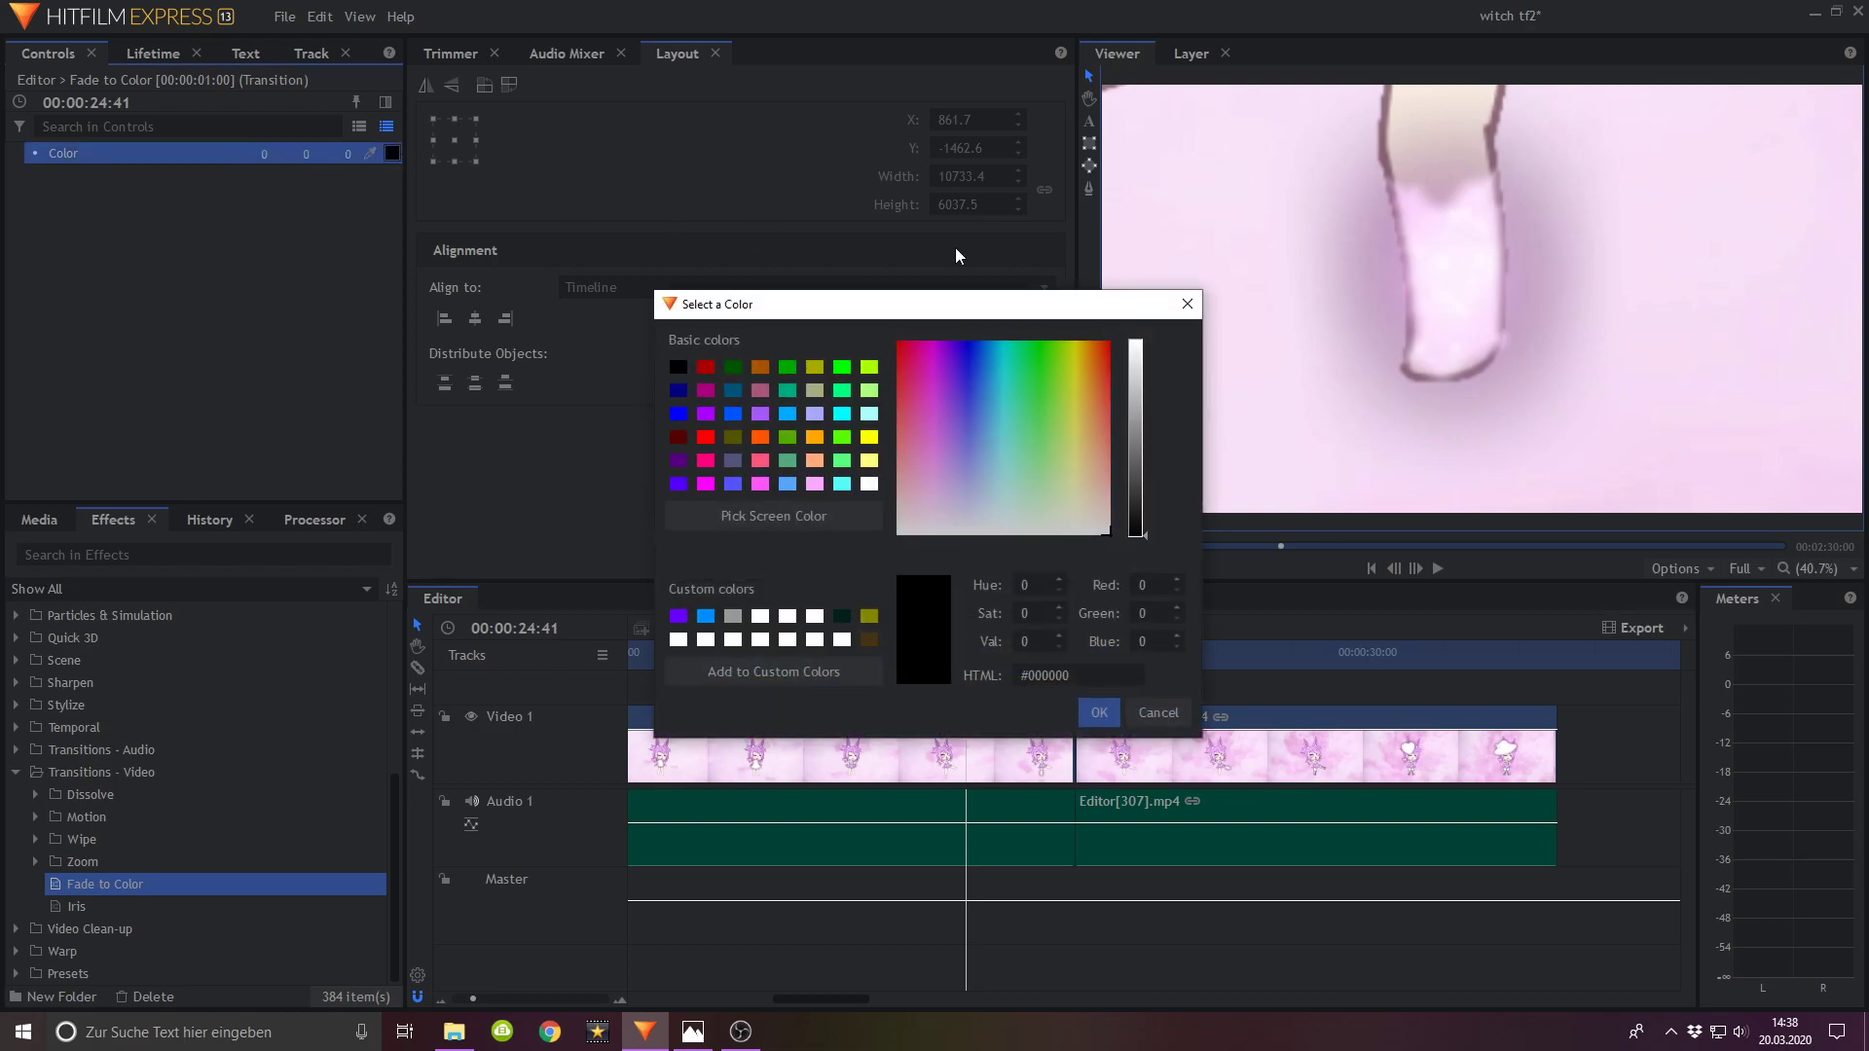
{"action": "left_click", "coordinate": [1100, 714]}
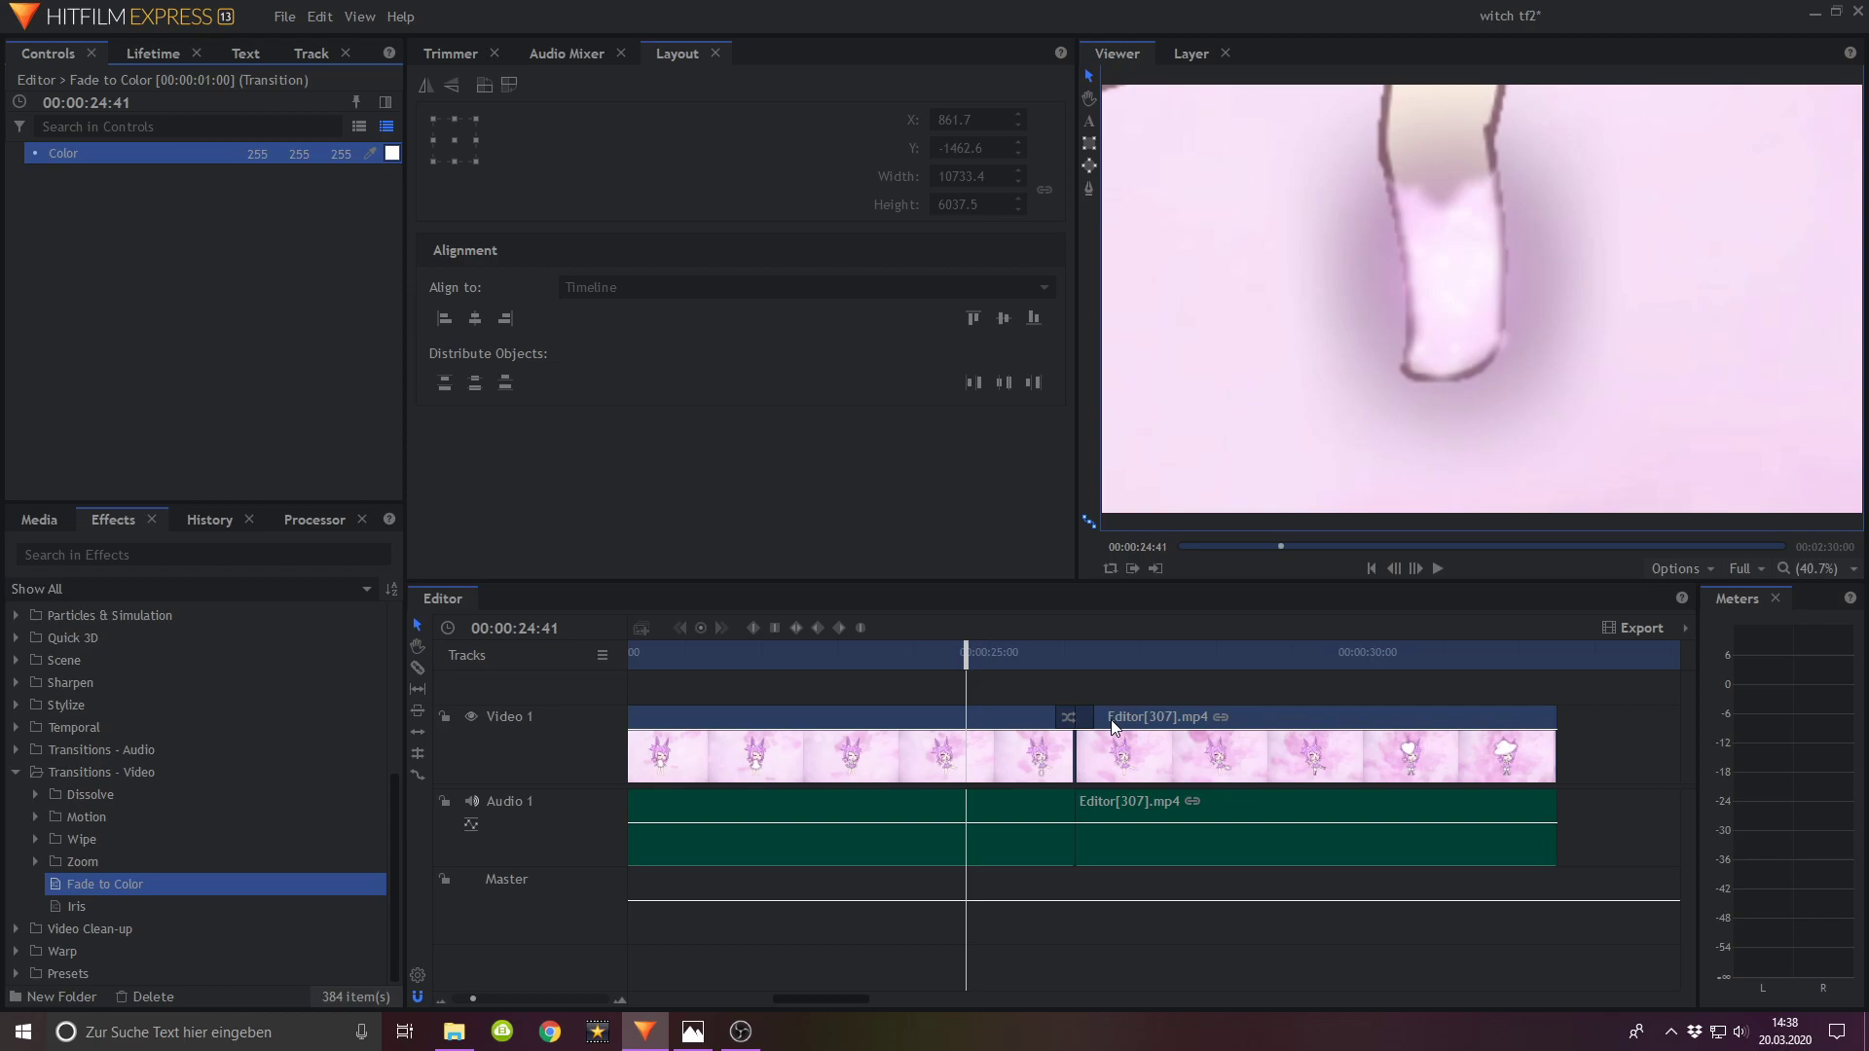
{"action": "left_click", "coordinate": [284, 16]}
{"action": "left_click", "coordinate": [343, 127]}
Step: Add a white Fade to Color transition at the cut before the first Editor[307].mp4 clip and save the project
{"action": "left_click_drag", "start_coordinate": [1054, 650], "coordinate": [931, 681]}
{"action": "left_click", "coordinate": [725, 652]}
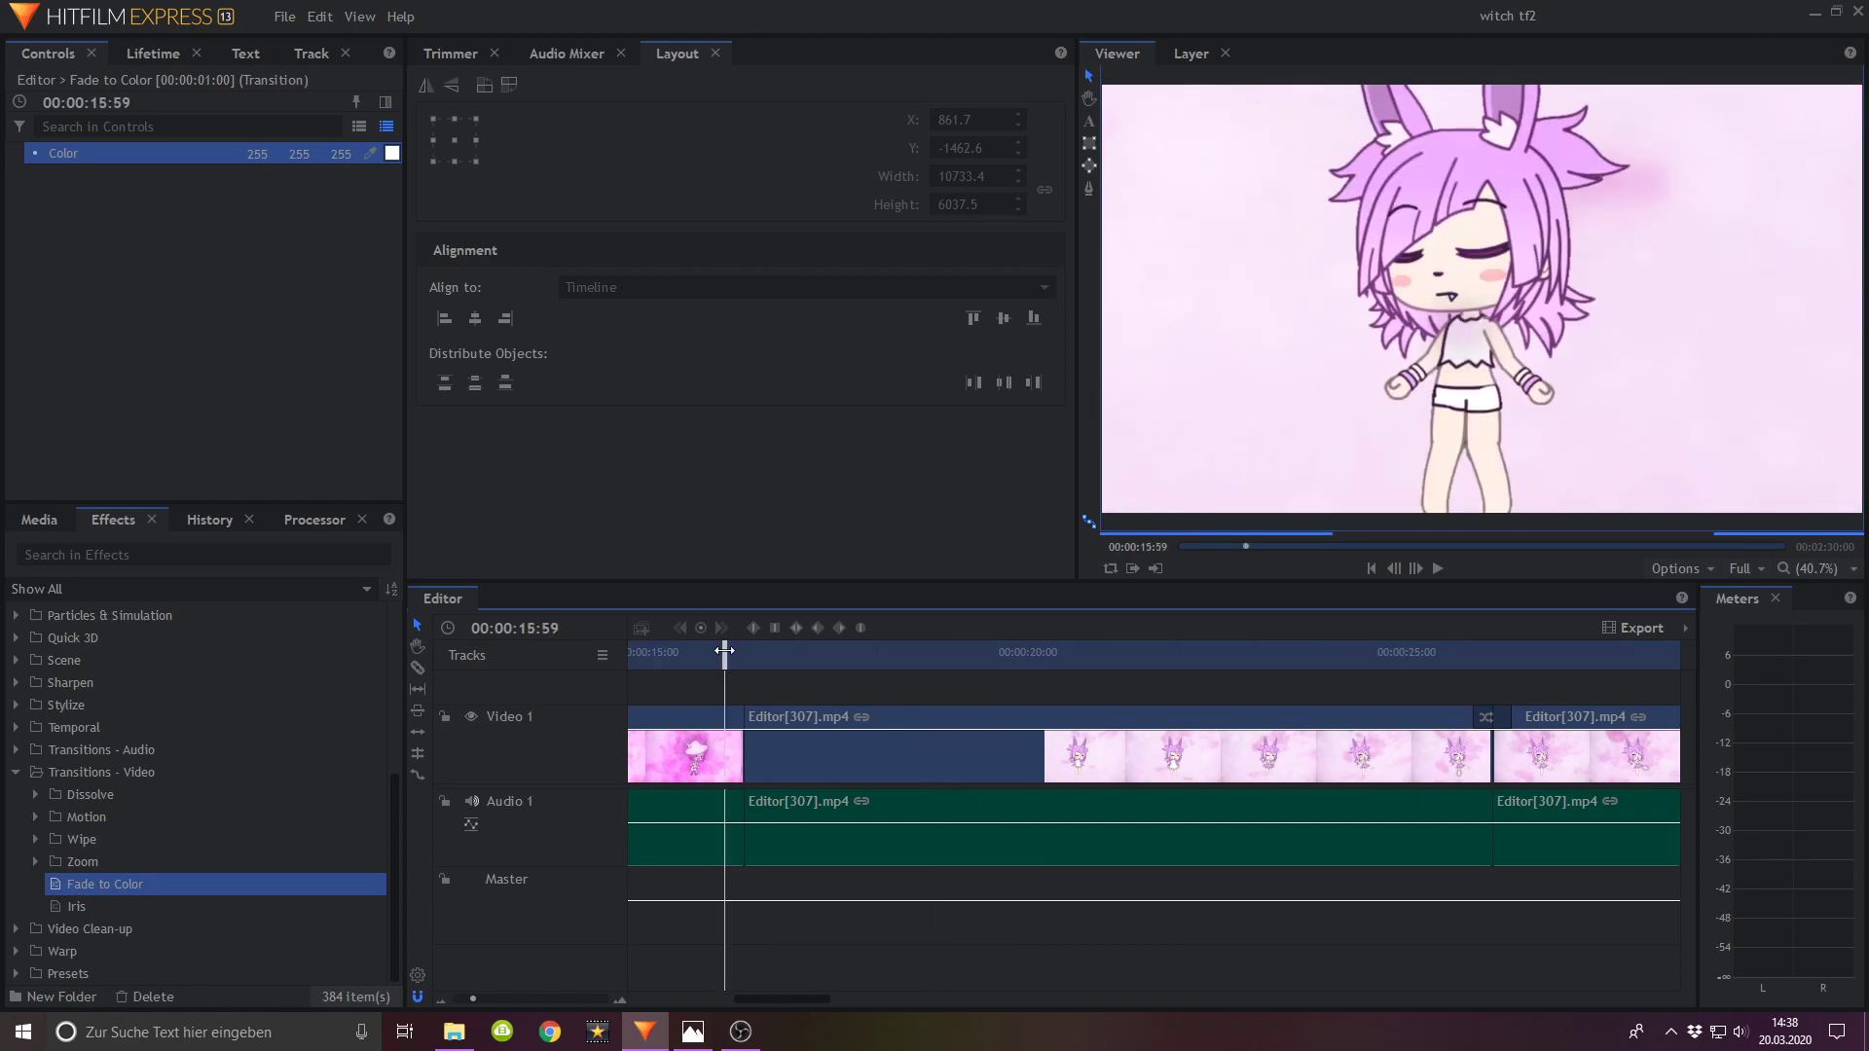
{"action": "left_click_drag", "start_coordinate": [756, 733], "coordinate": [756, 733]}
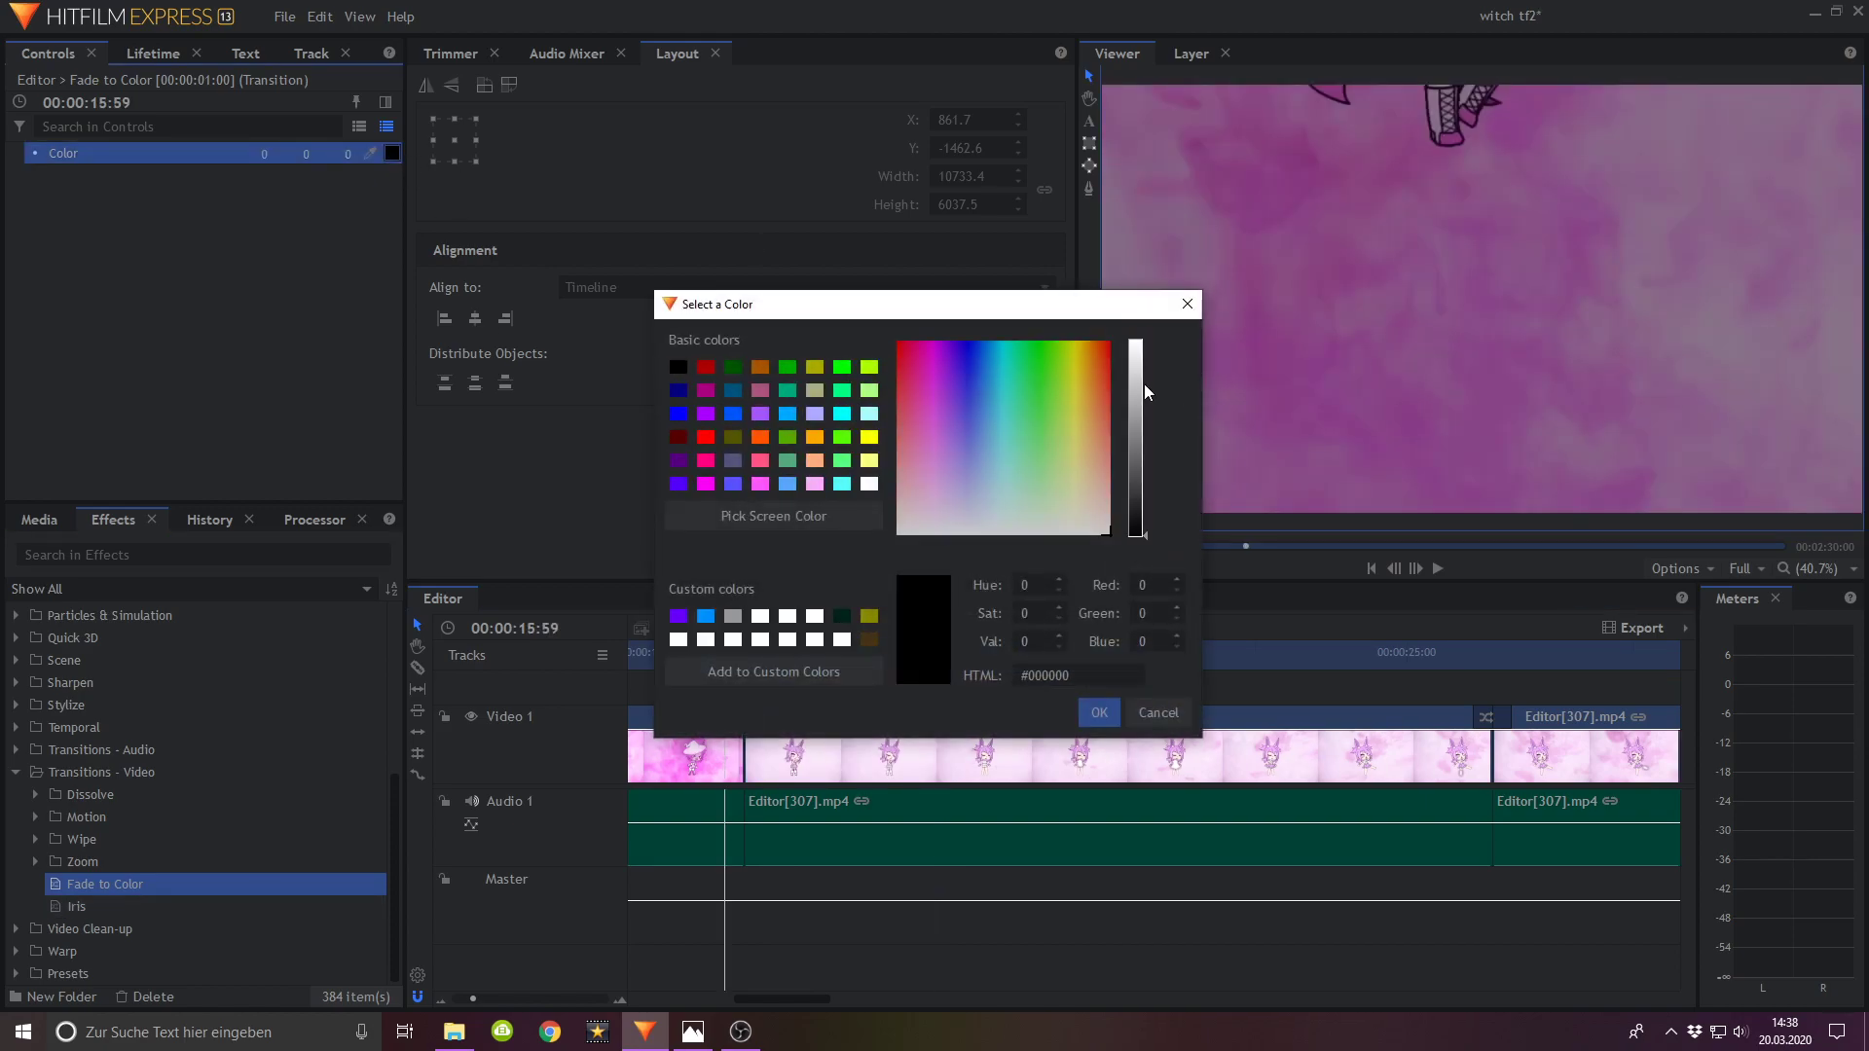
{"action": "key", "text": "Return"}
{"action": "left_click_drag", "start_coordinate": [681, 646], "coordinate": [937, 686]}
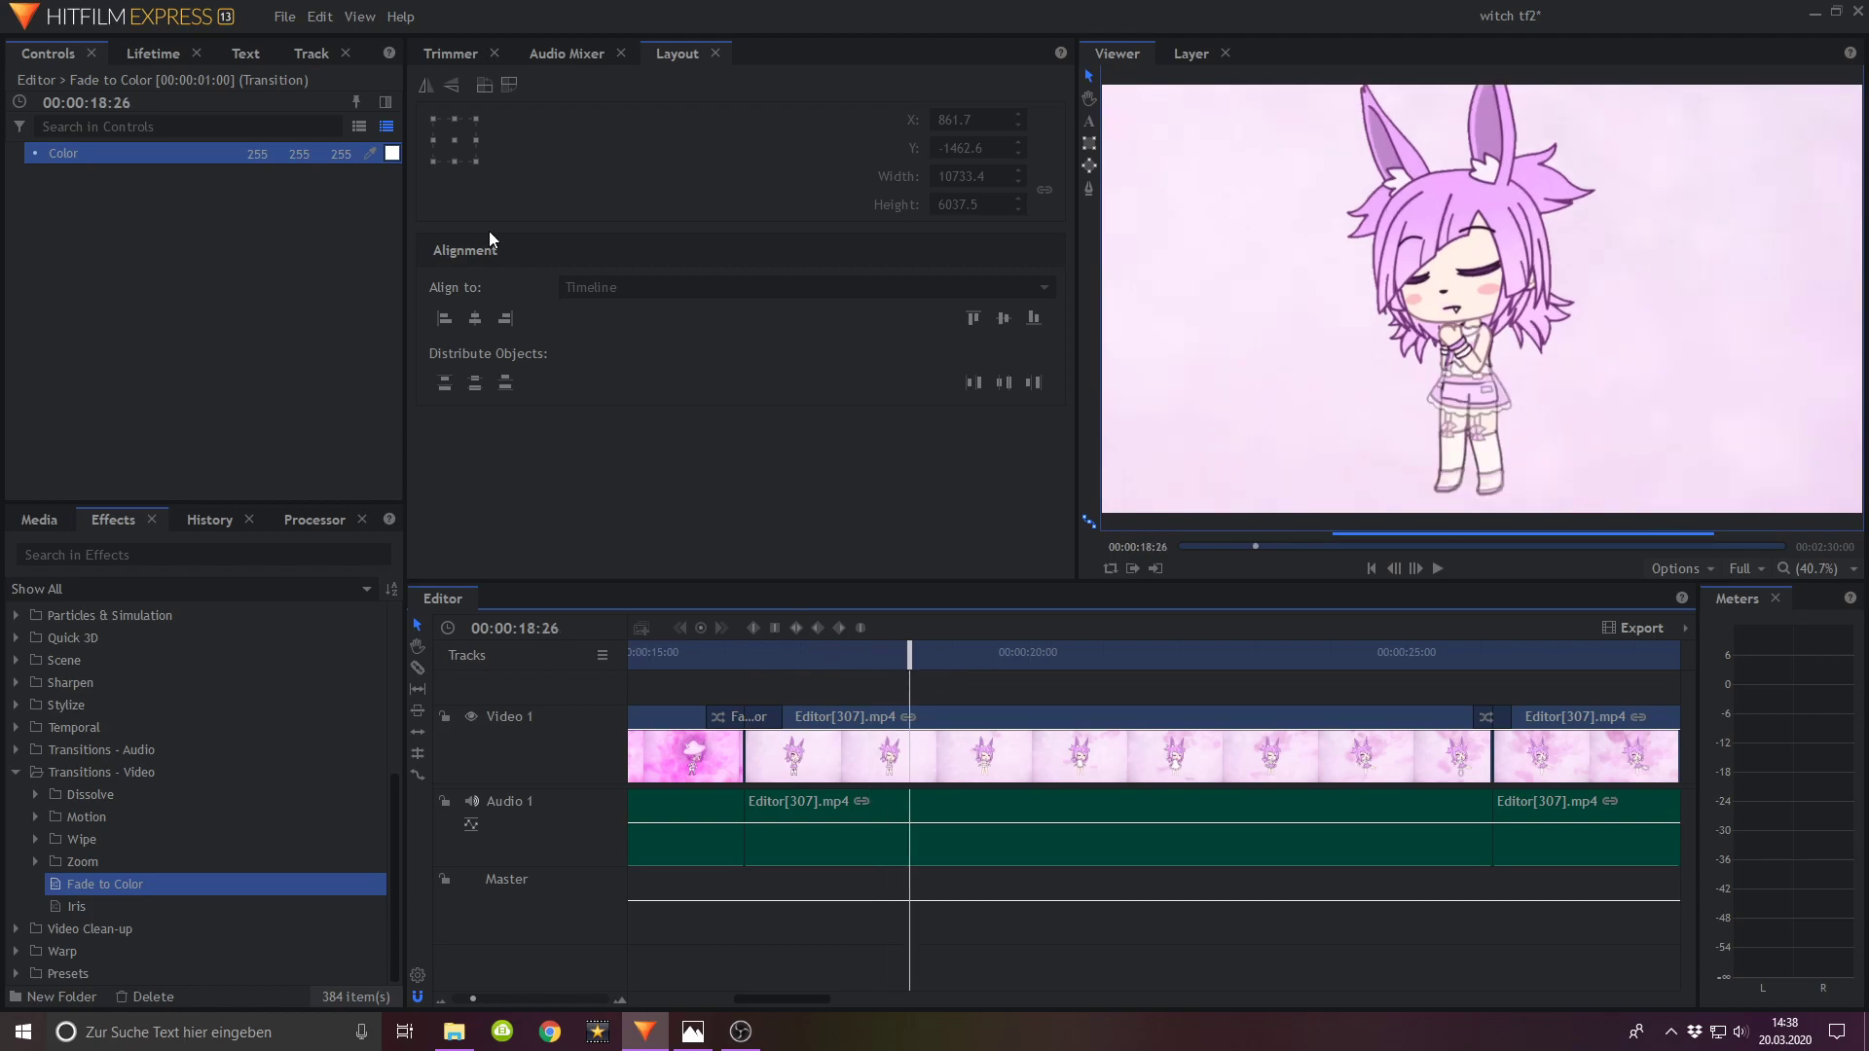
{"action": "left_click", "coordinate": [281, 16]}
{"action": "left_click", "coordinate": [321, 130]}
Step: Switch to File Explorer, open the Exports folder and filter it to files modified today
{"action": "left_click_drag", "start_coordinate": [1055, 676], "coordinate": [1626, 755]}
{"action": "left_click_drag", "start_coordinate": [476, 997], "coordinate": [463, 1005]}
{"action": "left_click", "coordinate": [472, 1038]}
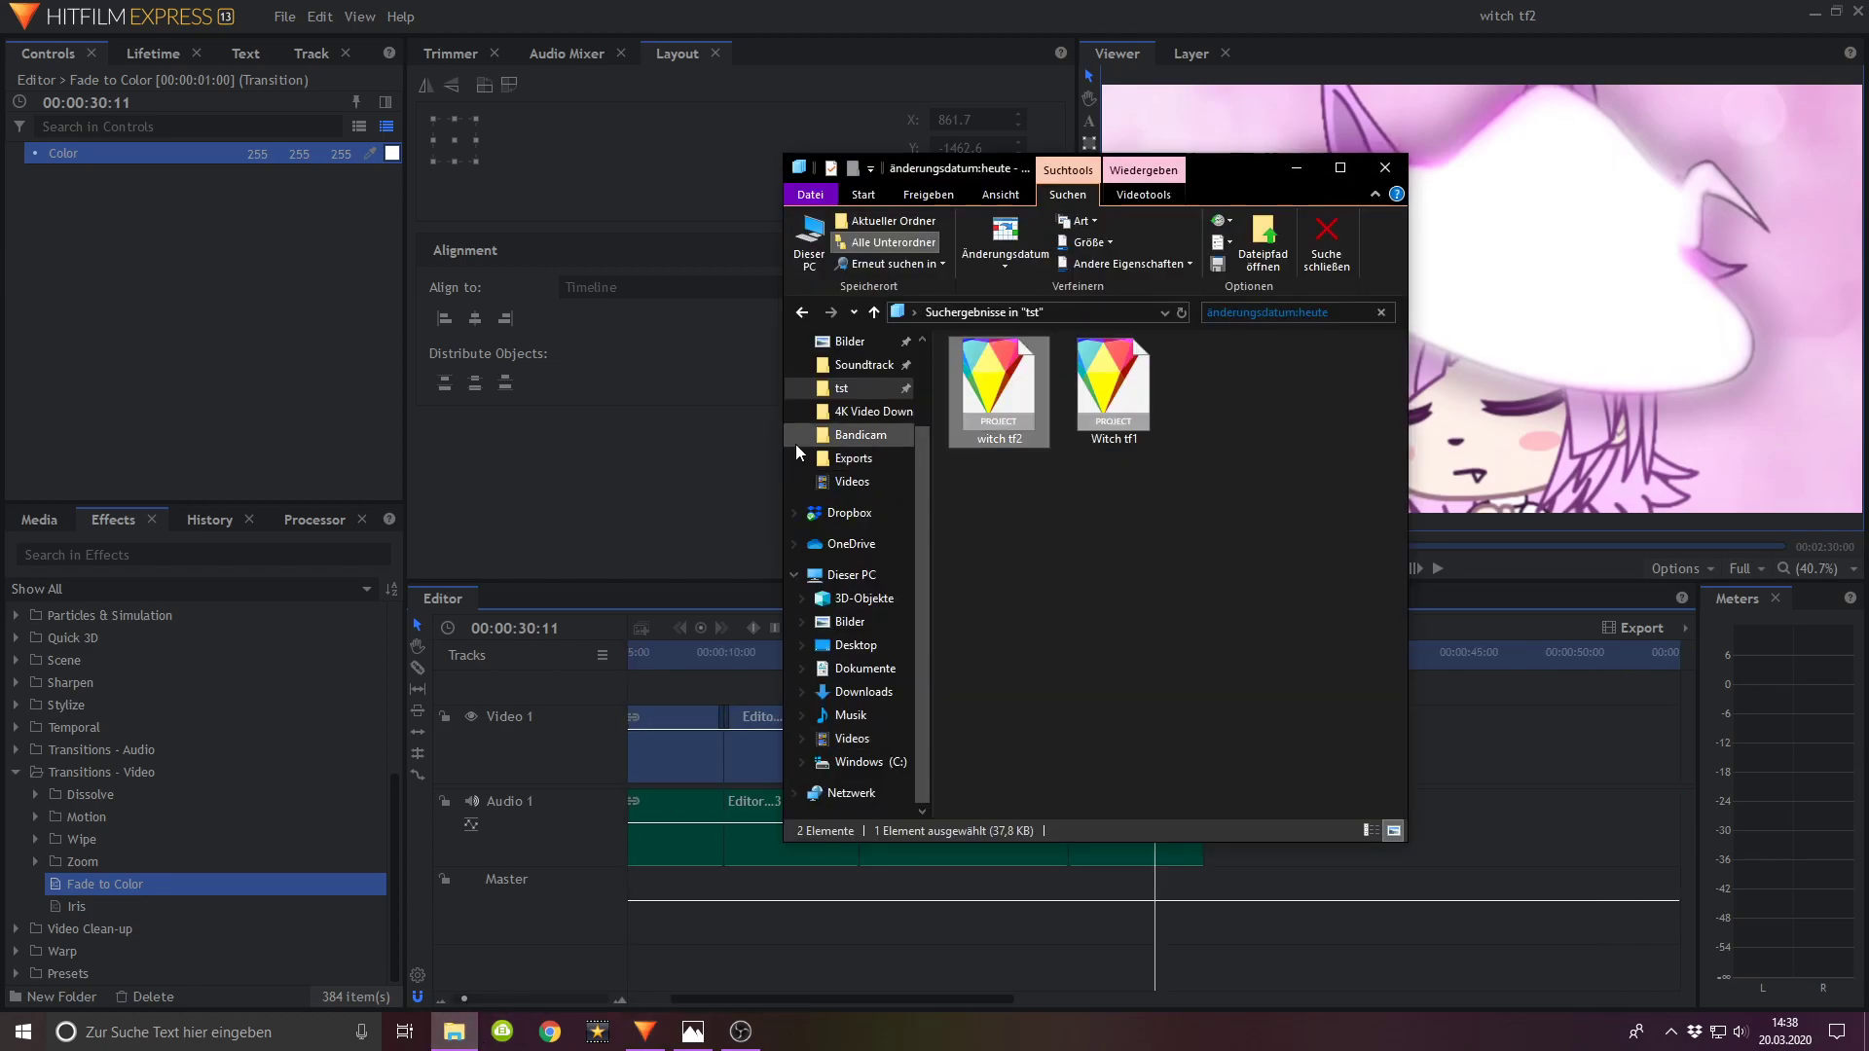
{"action": "left_click", "coordinate": [871, 464]}
{"action": "left_click", "coordinate": [993, 265]}
{"action": "left_click", "coordinate": [1013, 292]}
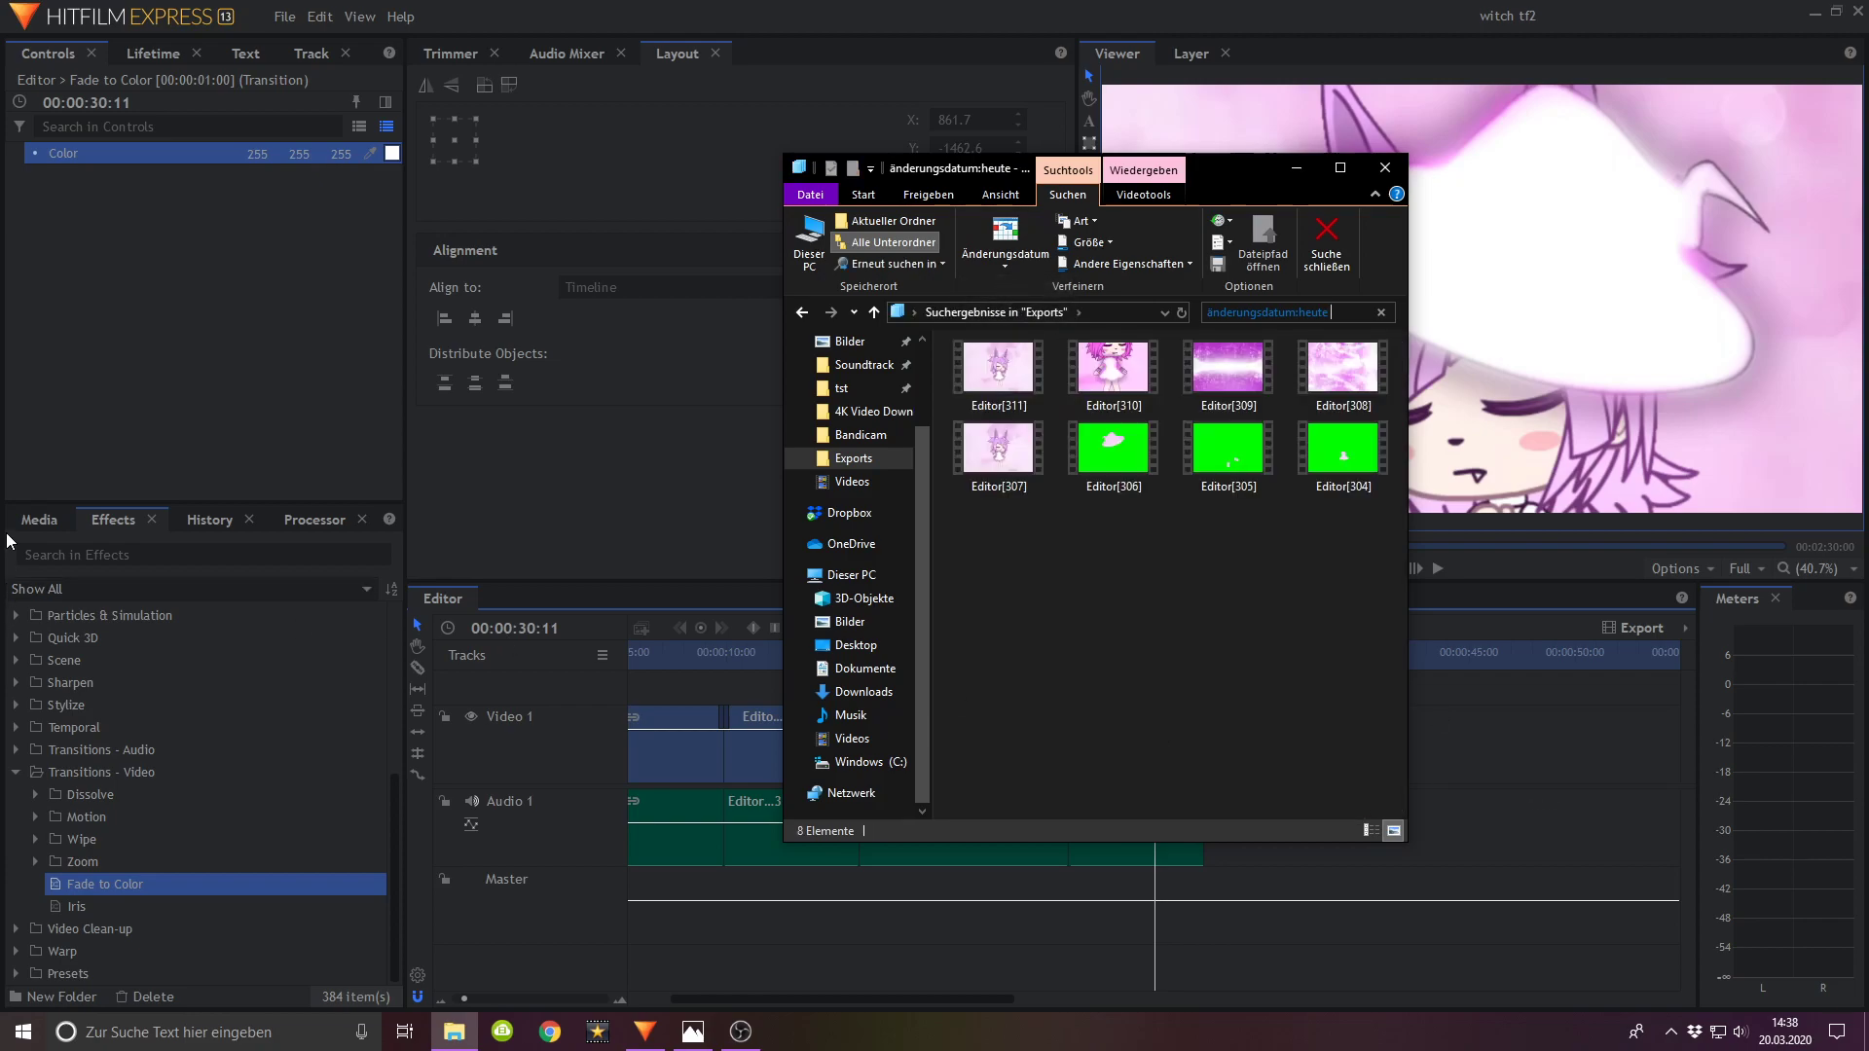
Step: Save the project and bring Editor[311].mp4 from the Exports folder onto the timeline after the last clip
{"action": "left_click", "coordinate": [29, 524]}
{"action": "left_click", "coordinate": [286, 16]}
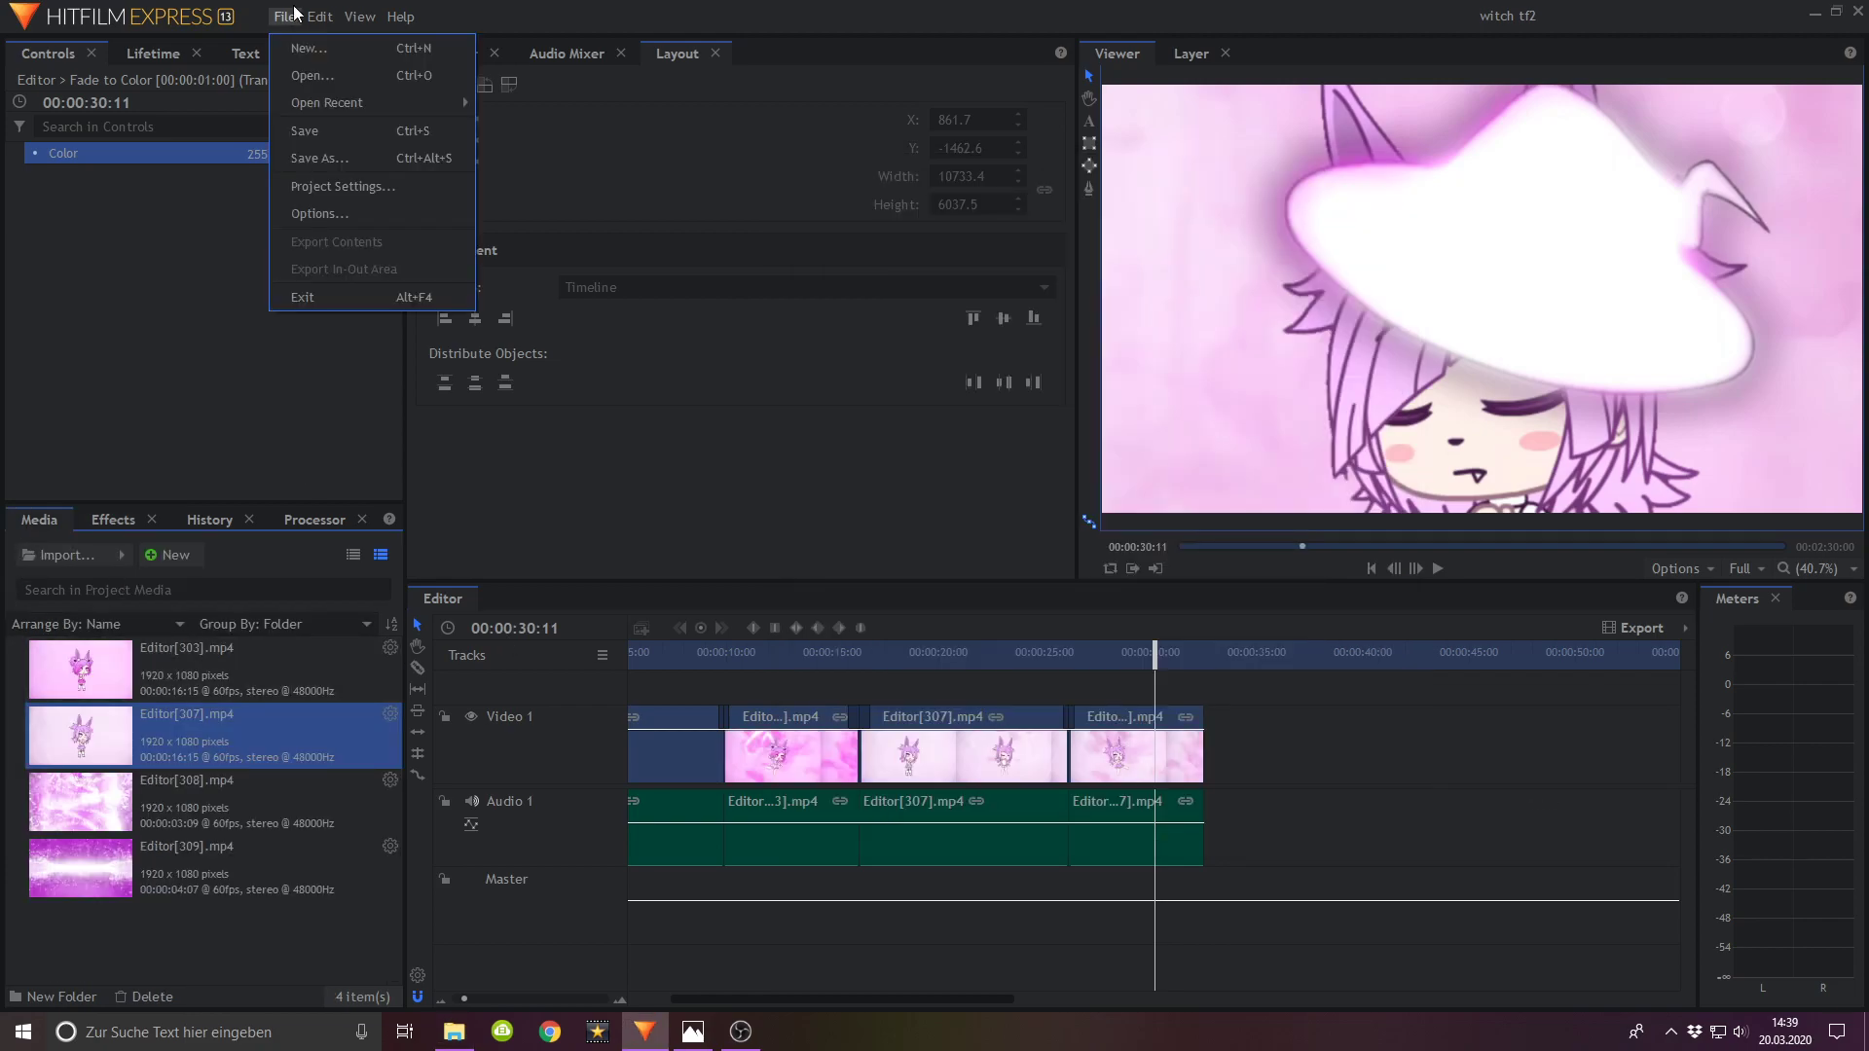
{"action": "left_click", "coordinate": [317, 132]}
{"action": "left_click", "coordinate": [455, 1034]}
{"action": "left_click_drag", "start_coordinate": [997, 377], "coordinate": [1228, 763]}
Step: Unlink the audio of the Editor[311].mp4 clip, delete that audio and save the project
{"action": "right_click", "coordinate": [1278, 762]}
{"action": "left_click", "coordinate": [1327, 451]}
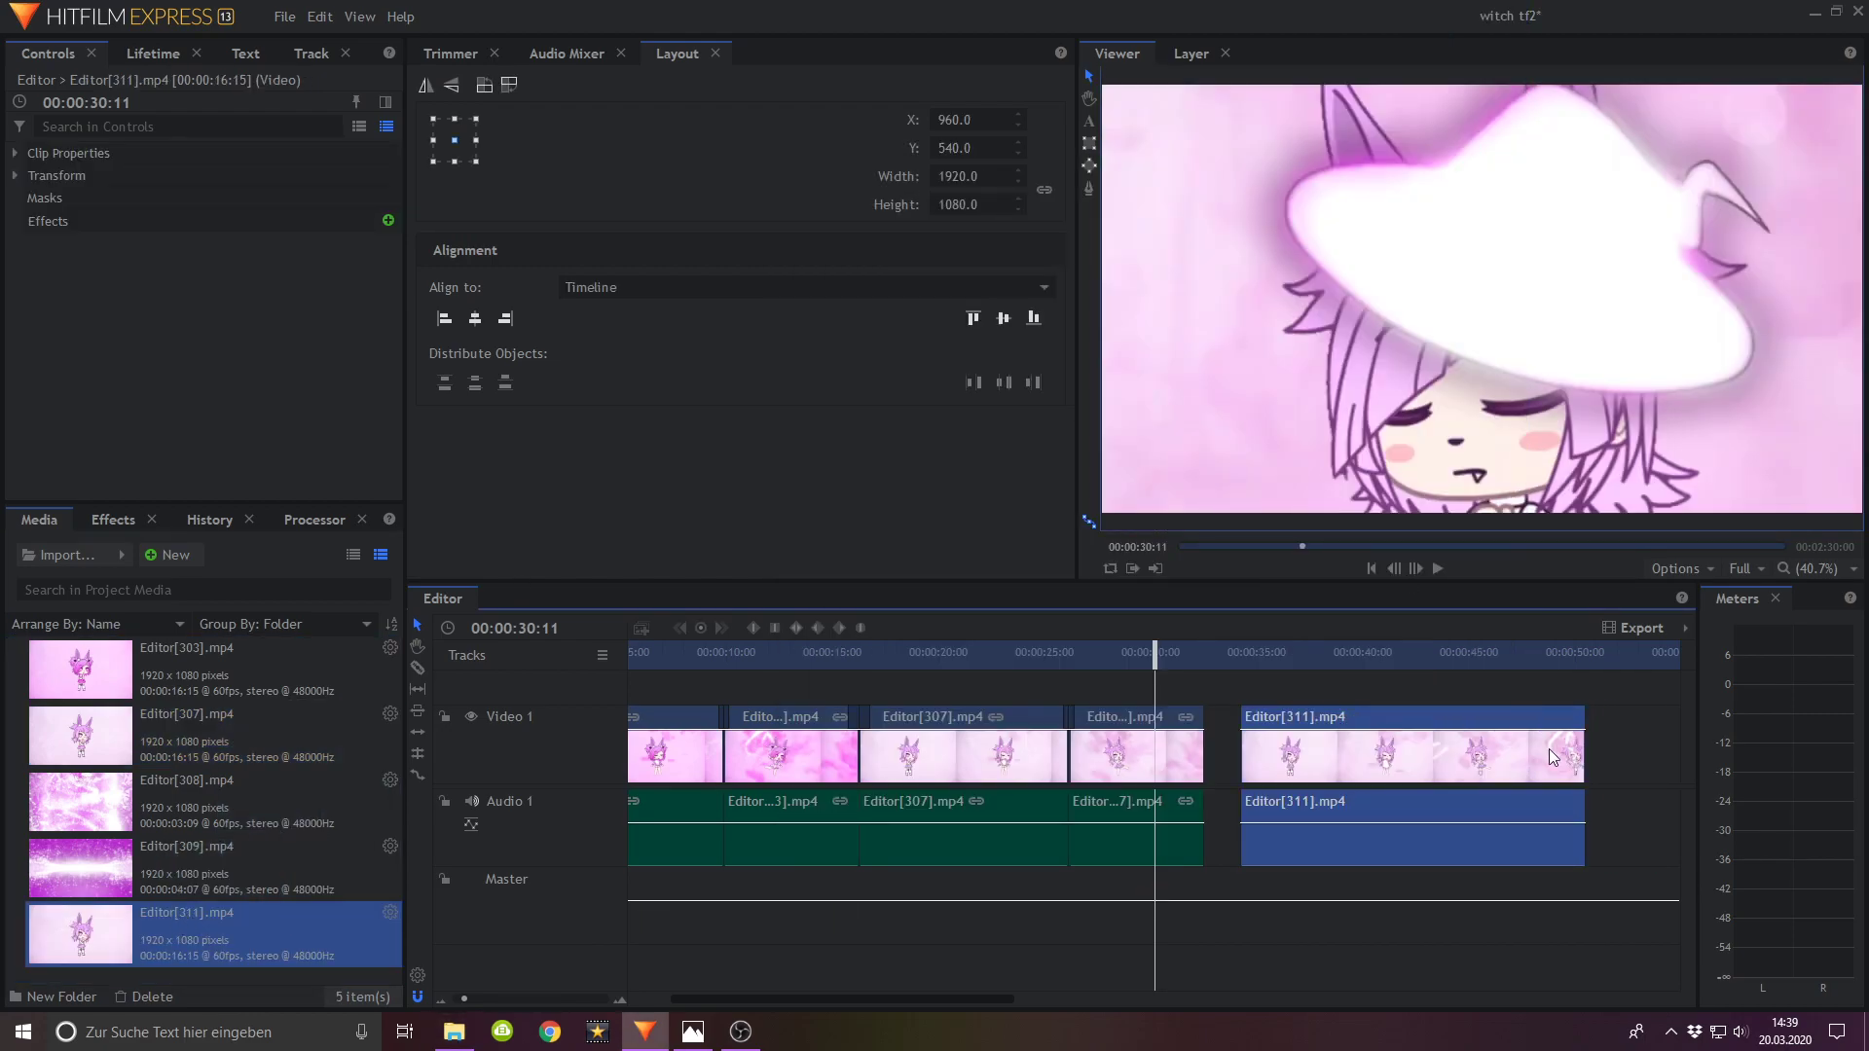
{"action": "right_click", "coordinate": [1524, 835]}
{"action": "left_click", "coordinate": [1561, 670]}
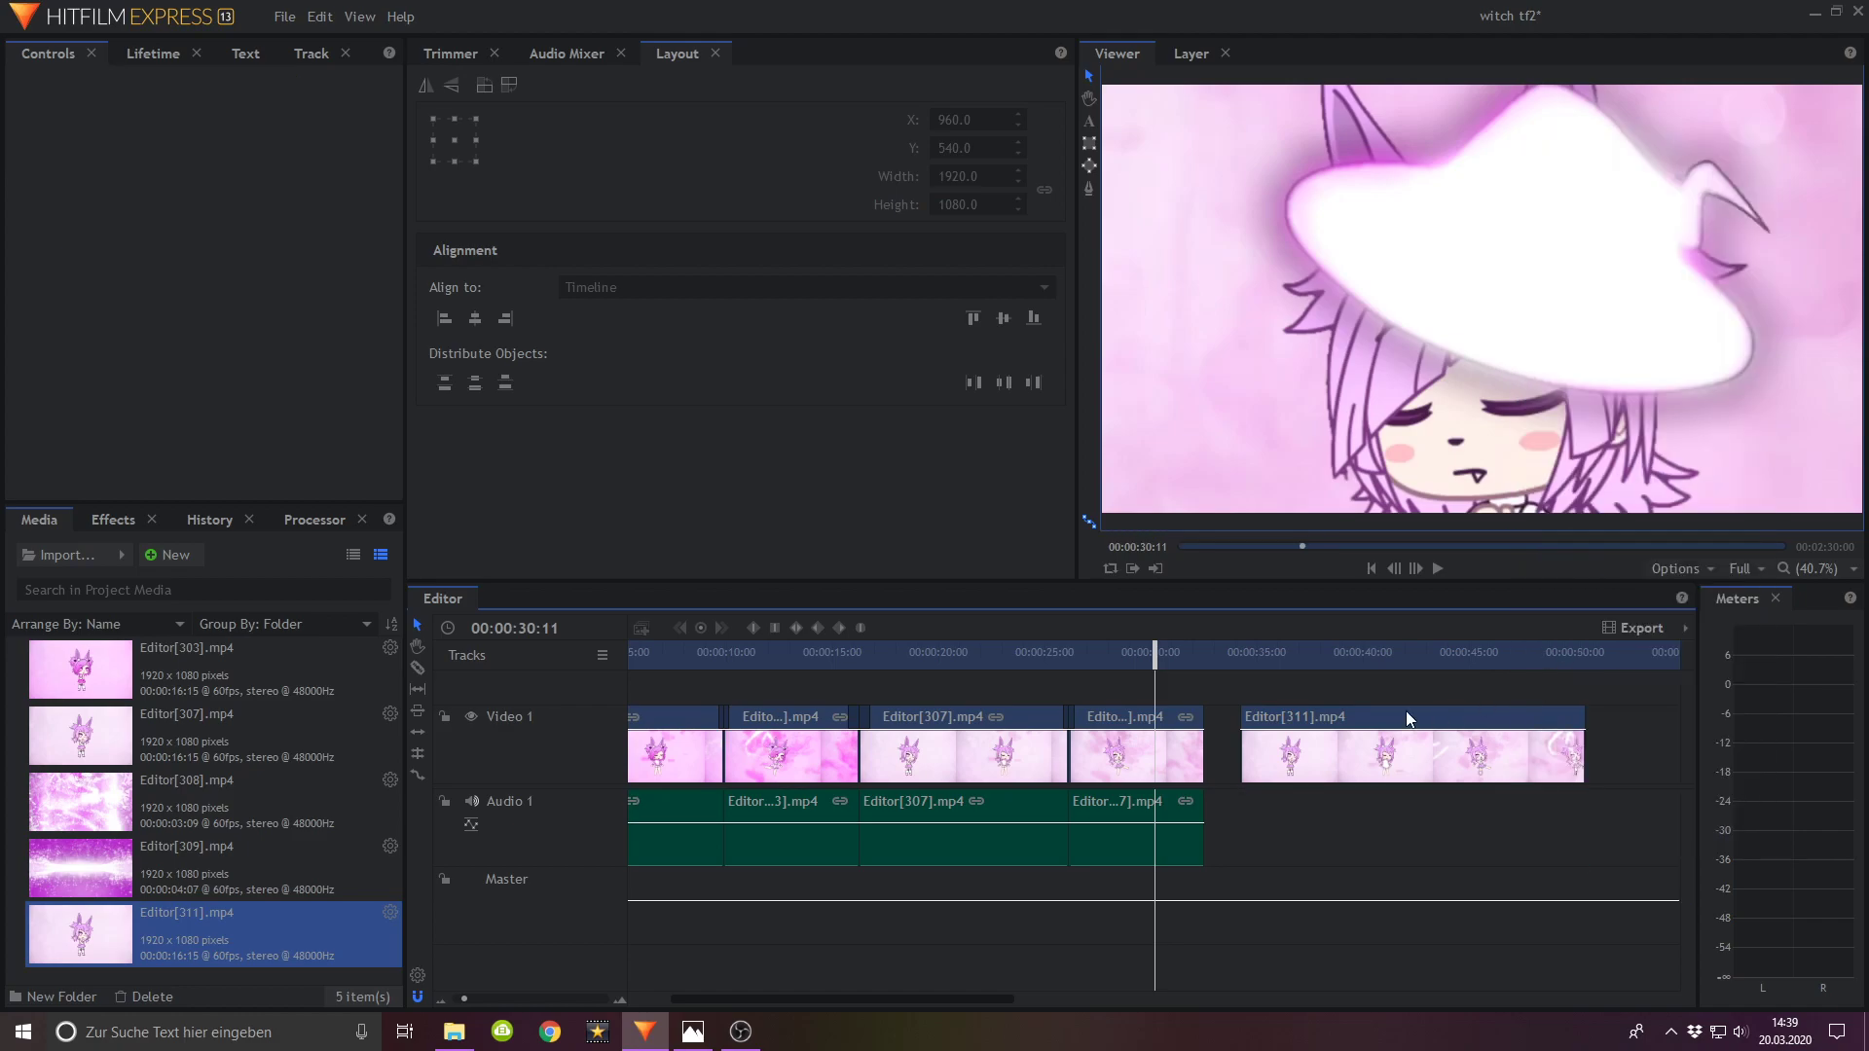
{"action": "left_click", "coordinate": [275, 14]}
{"action": "left_click", "coordinate": [302, 131]}
Step: Place Editor[311].mp4 on a new Video 2 track directly above the Editor[307].mp4 clips and slice it at 00:00:26:08
{"action": "left_click_drag", "start_coordinate": [1384, 755], "coordinate": [1003, 699]}
{"action": "left_click", "coordinate": [1067, 645]}
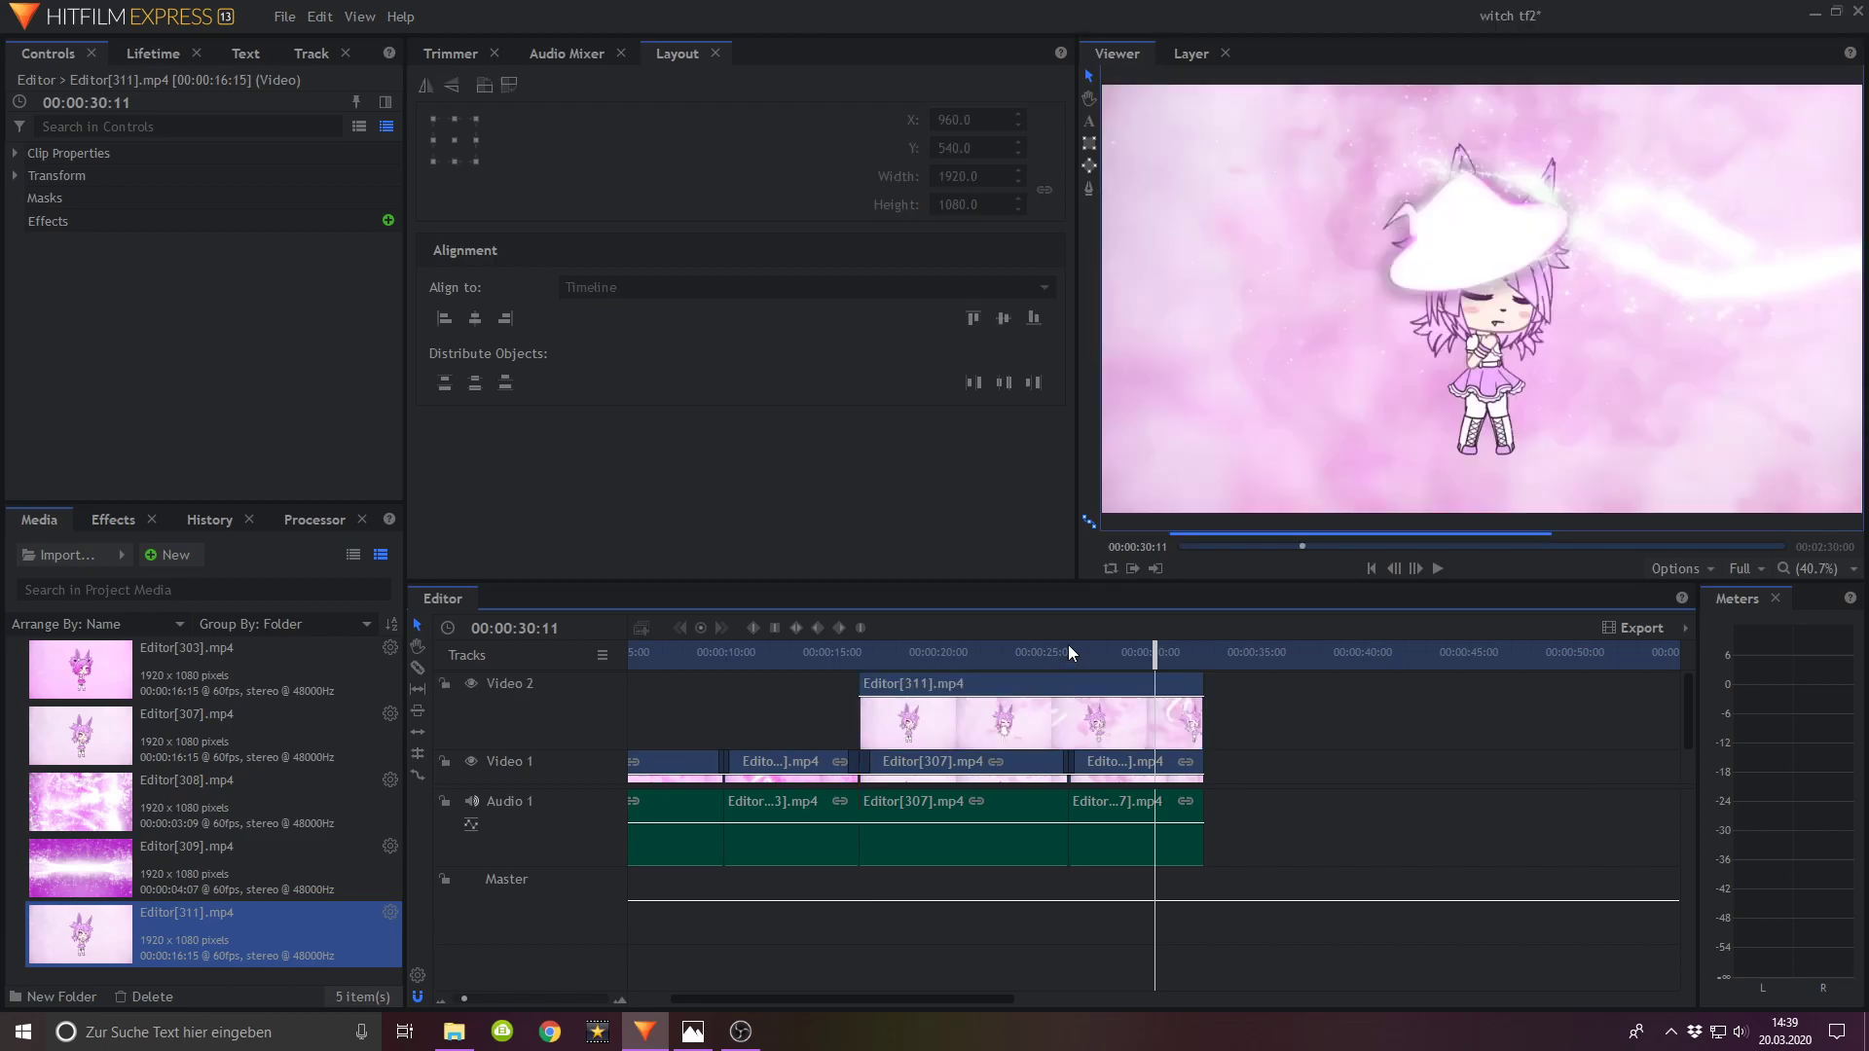
{"action": "left_click_drag", "start_coordinate": [464, 1000], "coordinate": [490, 1002]}
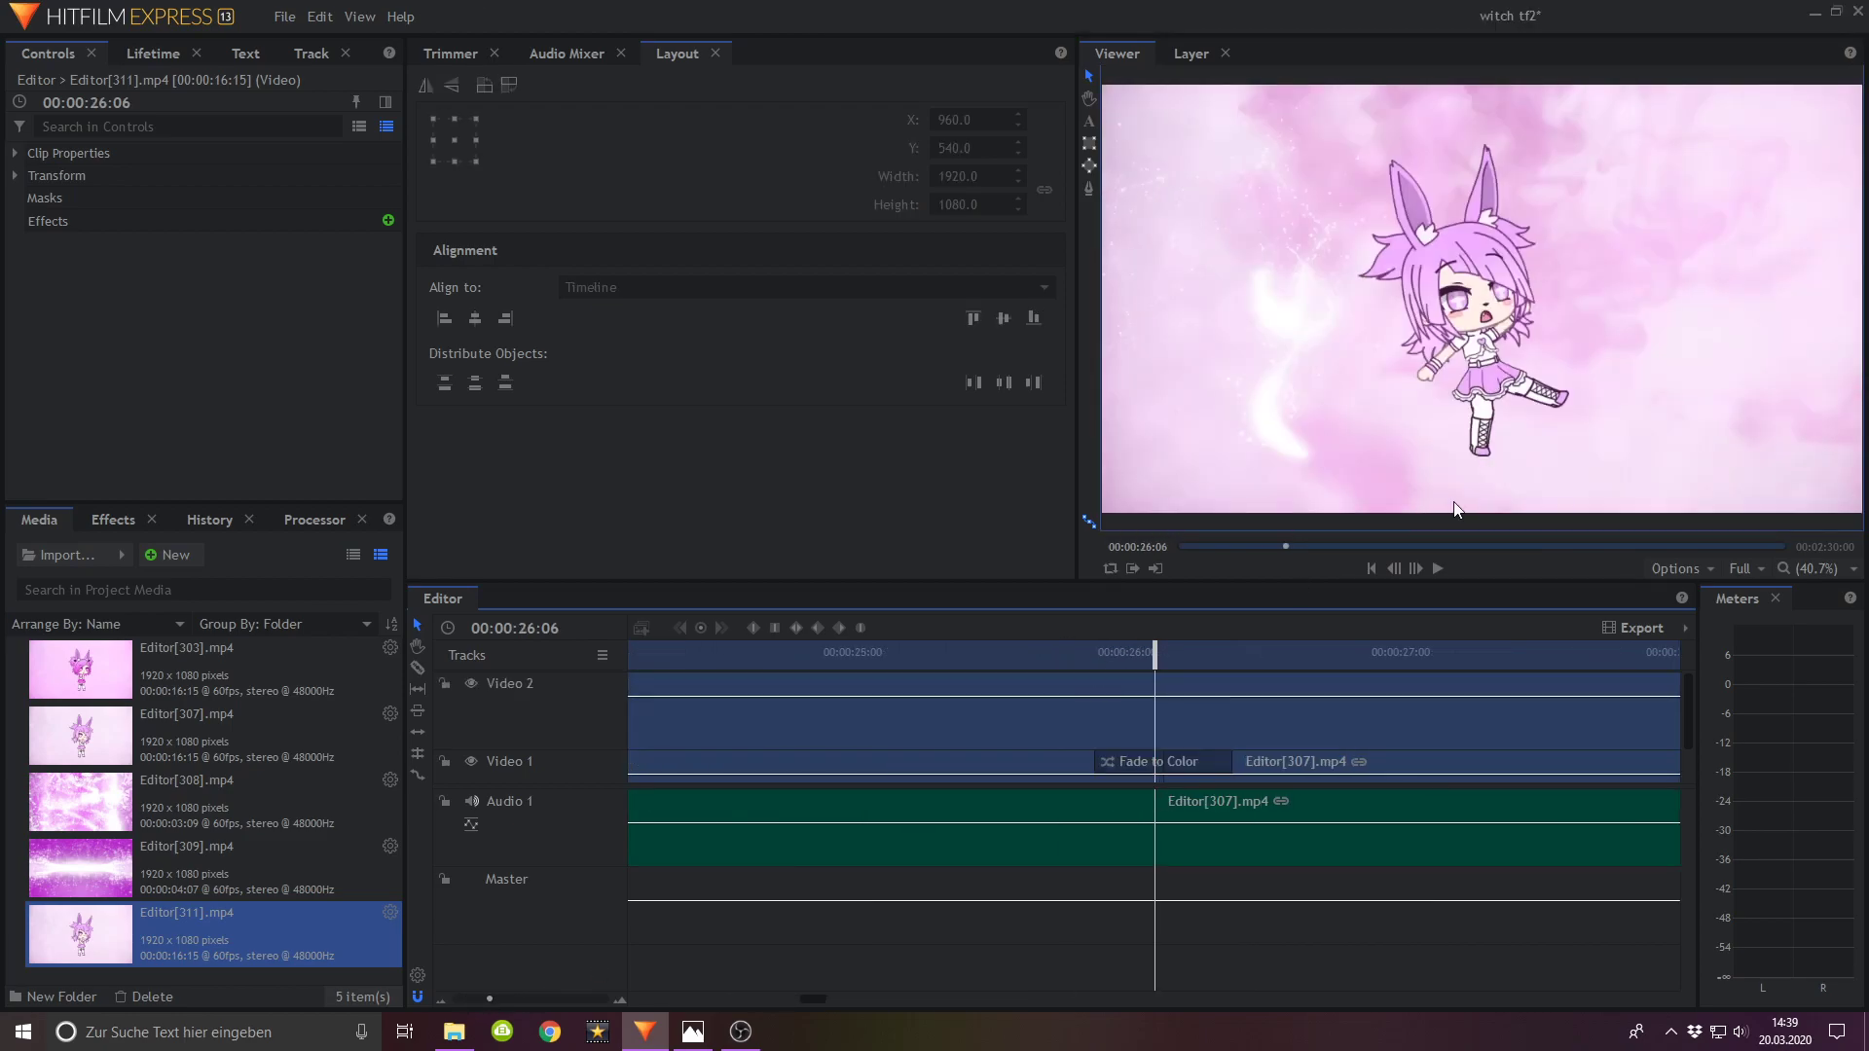
{"action": "left_click", "coordinate": [1415, 568]}
{"action": "left_click", "coordinate": [1415, 569]}
{"action": "left_click", "coordinate": [1188, 732]}
{"action": "right_click", "coordinate": [1188, 732]}
{"action": "left_click", "coordinate": [1228, 506]}
Step: Move the Fade to Color transition up to the Editor[311].mp4 cut on Video 2 and mirror both Editor[311].mp4 clips horizontally
{"action": "left_click_drag", "start_coordinate": [1199, 769], "coordinate": [1183, 693]}
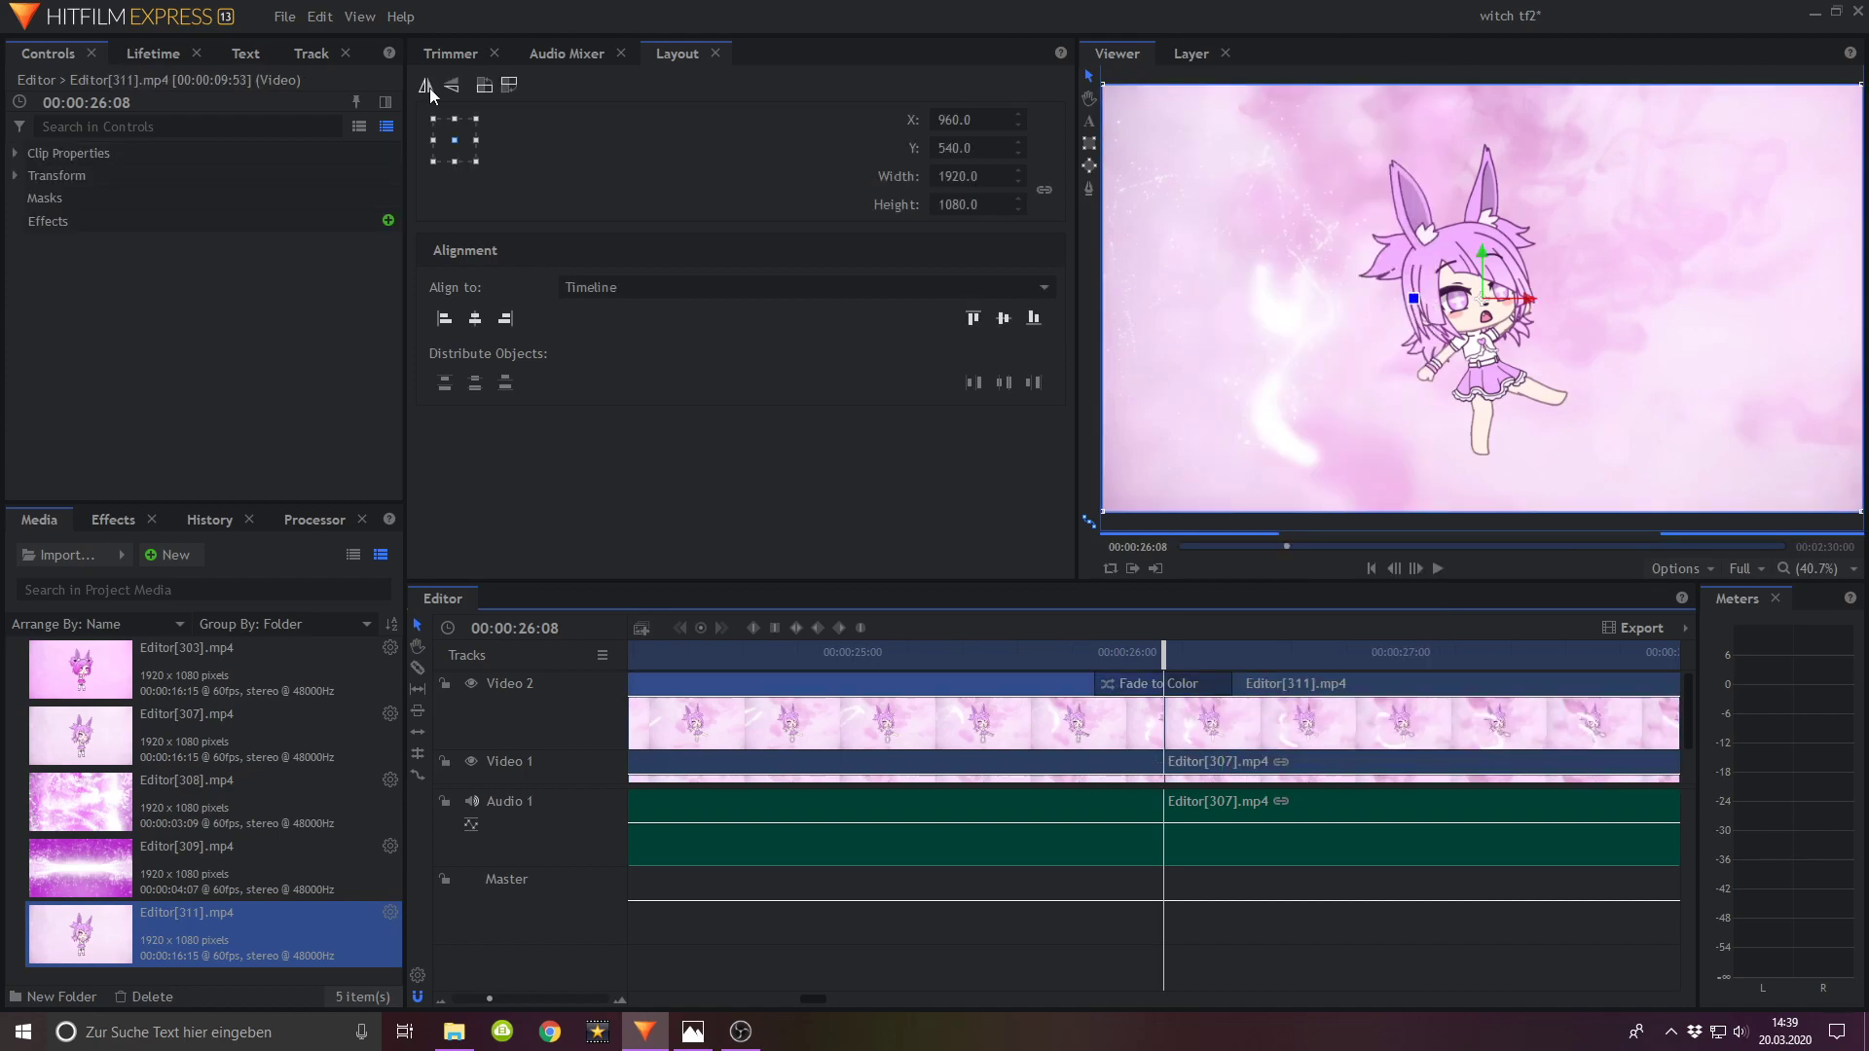
{"action": "left_click", "coordinate": [1184, 695]}
Step: Remove the Fade to Color transition before the first Editor[307].mp4 clip on Video 1
{"action": "left_click_drag", "start_coordinate": [489, 999], "coordinate": [471, 1000]}
{"action": "left_click_drag", "start_coordinate": [679, 650], "coordinate": [753, 657]}
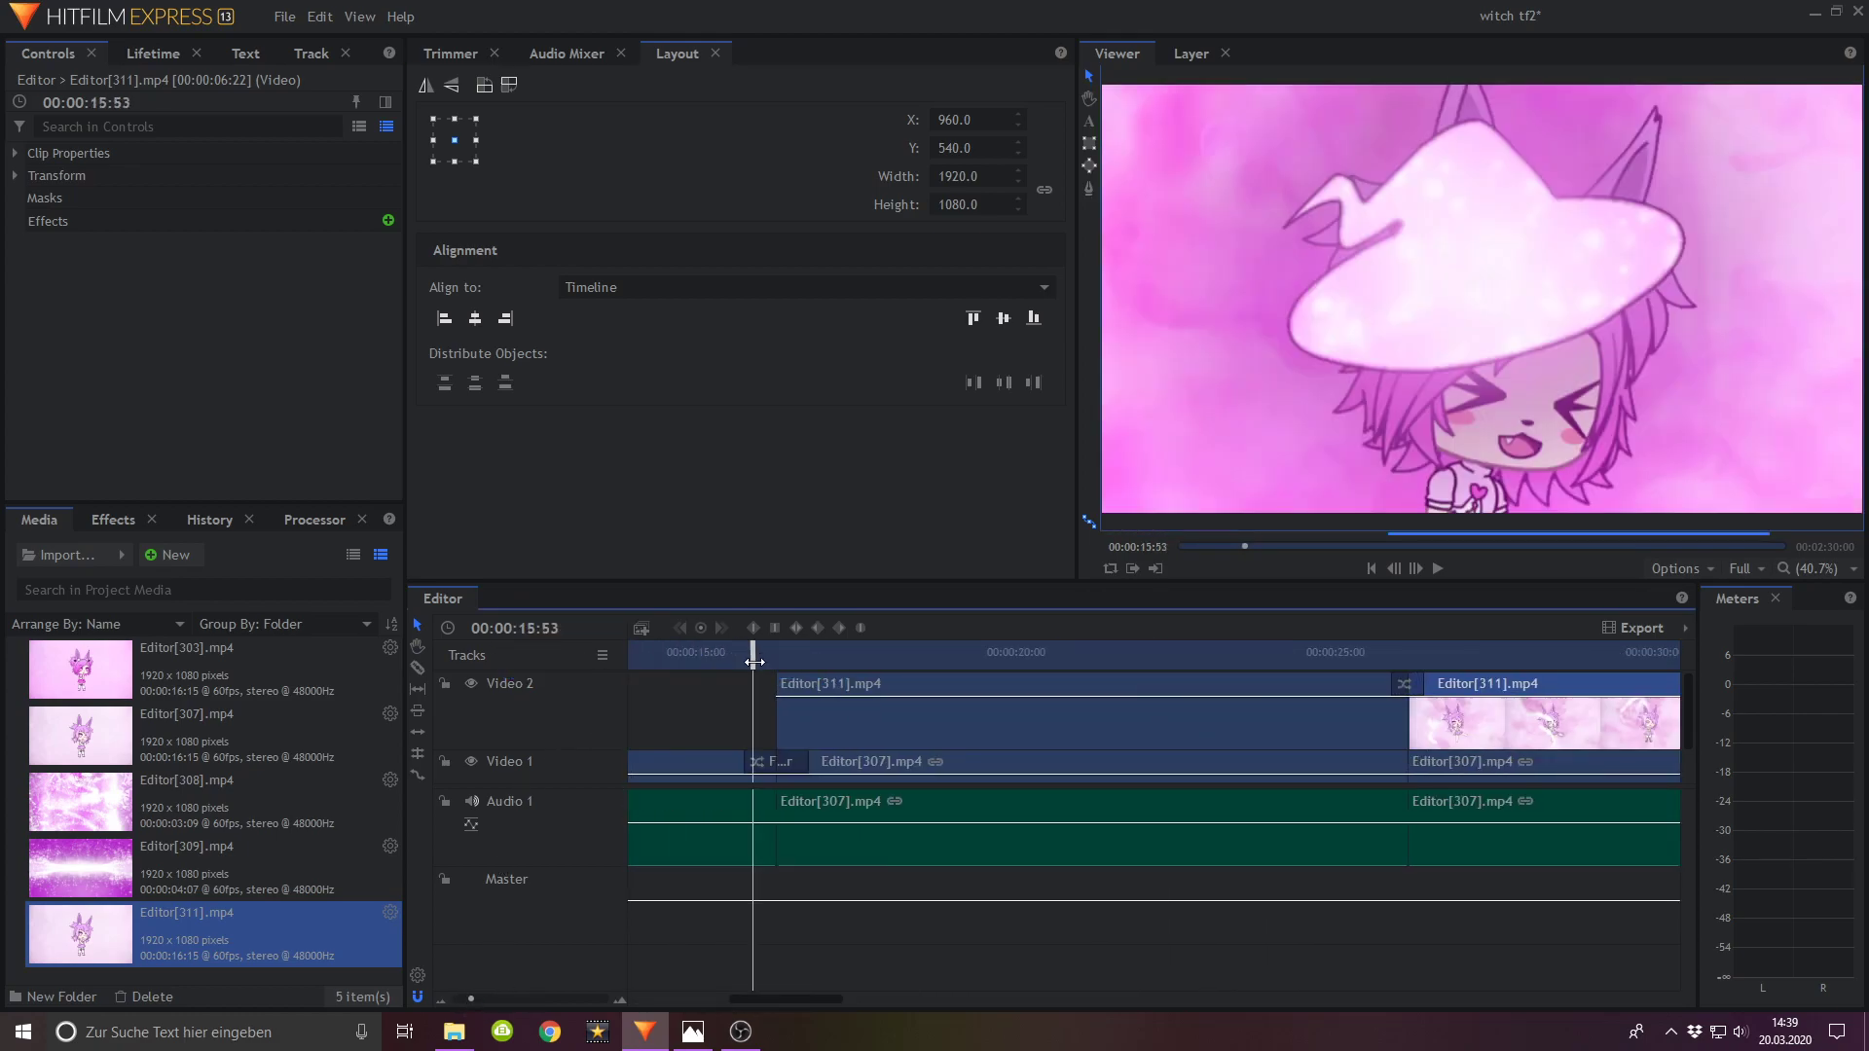
{"action": "right_click", "coordinate": [792, 757]}
{"action": "left_click", "coordinate": [925, 547]}
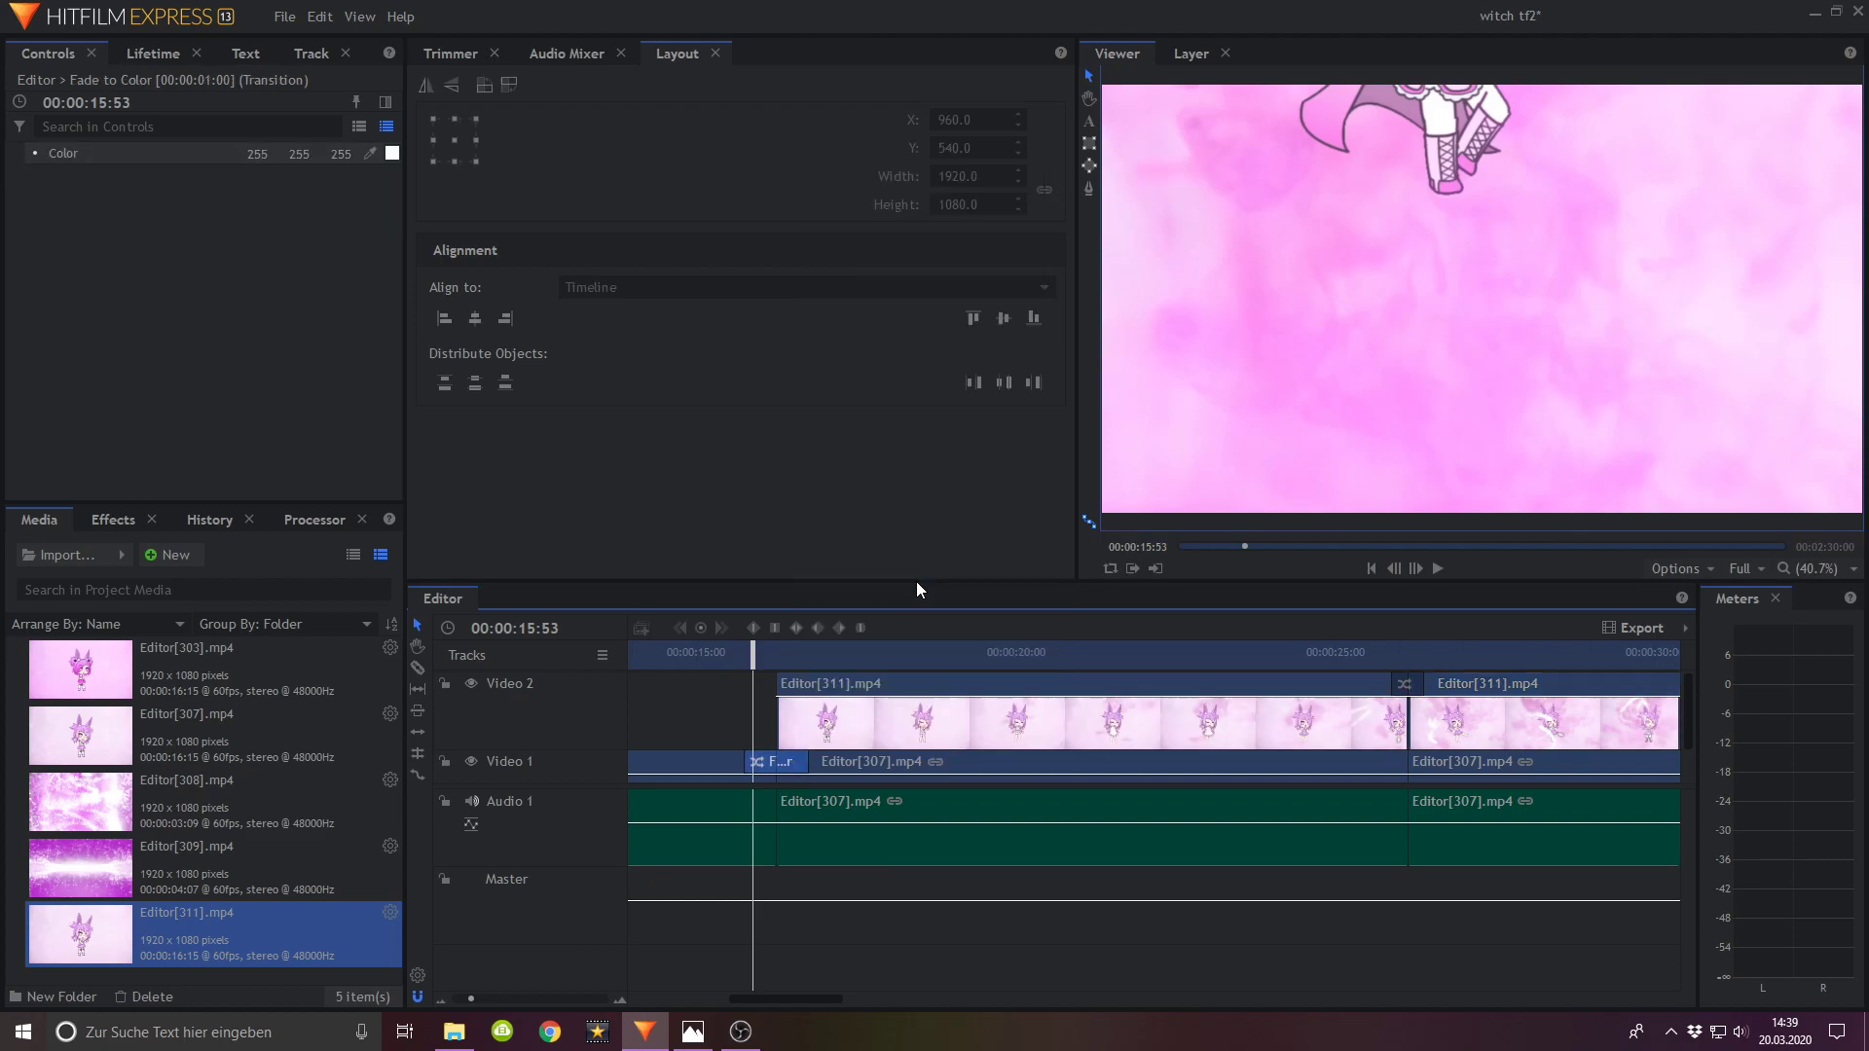
{"action": "left_click", "coordinate": [920, 732]}
Step: At 00:00:16:15, copy the position keyframes of the first Editor[307].mp4 clip onto the Editor[311].mp4 clip above it
{"action": "left_click", "coordinate": [1416, 567]}
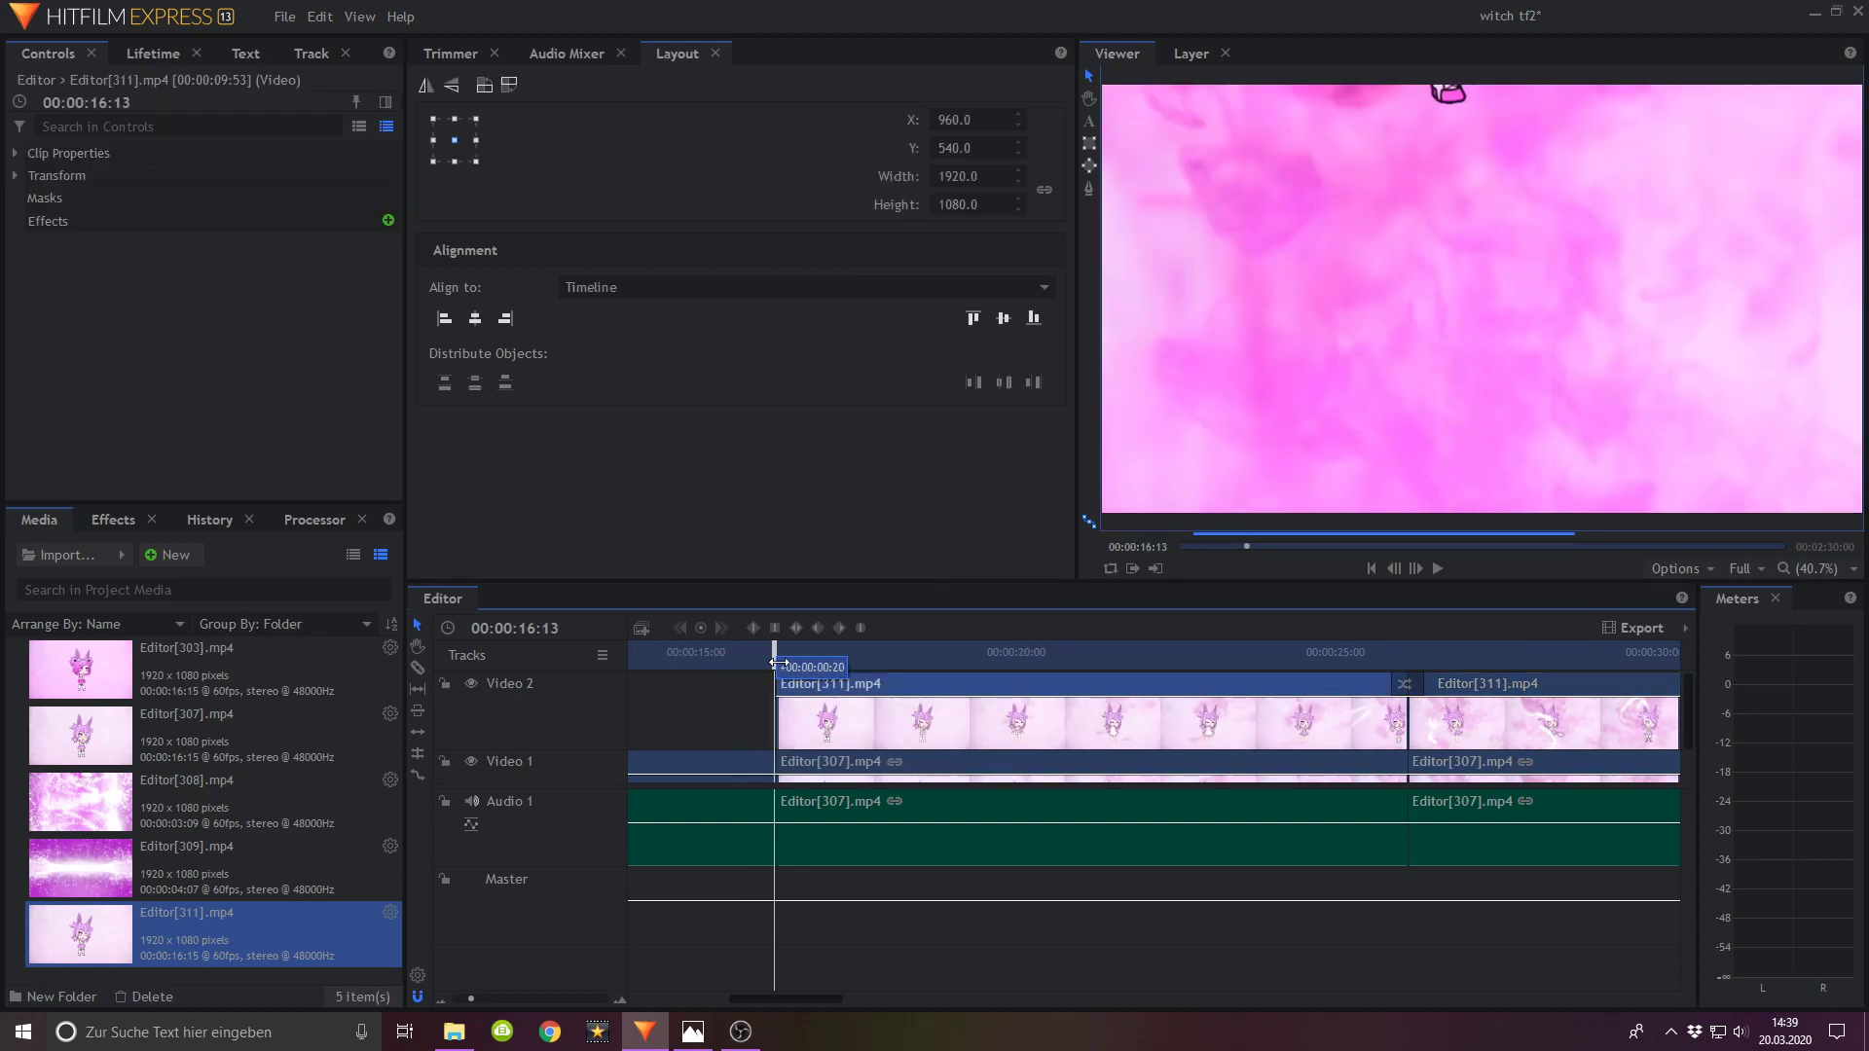
{"action": "left_click", "coordinate": [1416, 567]}
{"action": "left_click", "coordinate": [1416, 567]}
{"action": "scroll", "coordinate": [1009, 750], "scroll_direction": "down", "scroll_amount": 1}
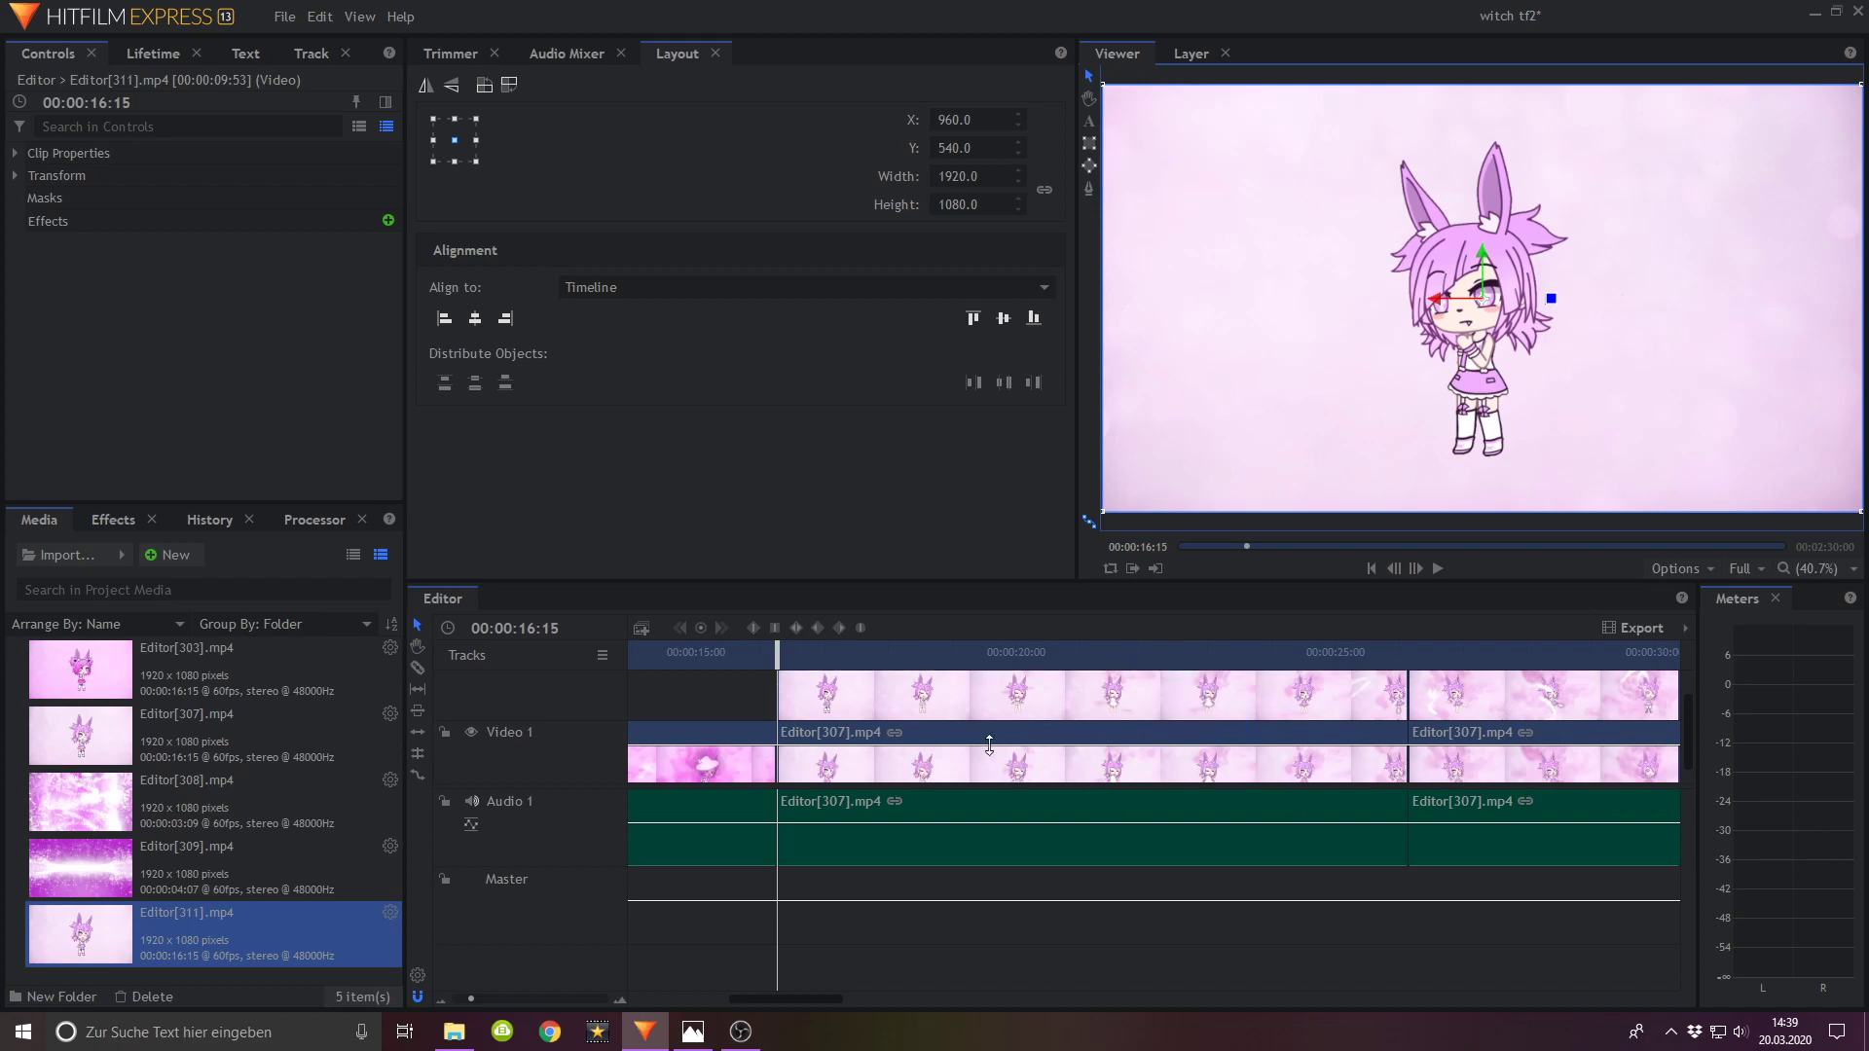
{"action": "left_click", "coordinate": [981, 765]}
{"action": "right_click", "coordinate": [268, 225]}
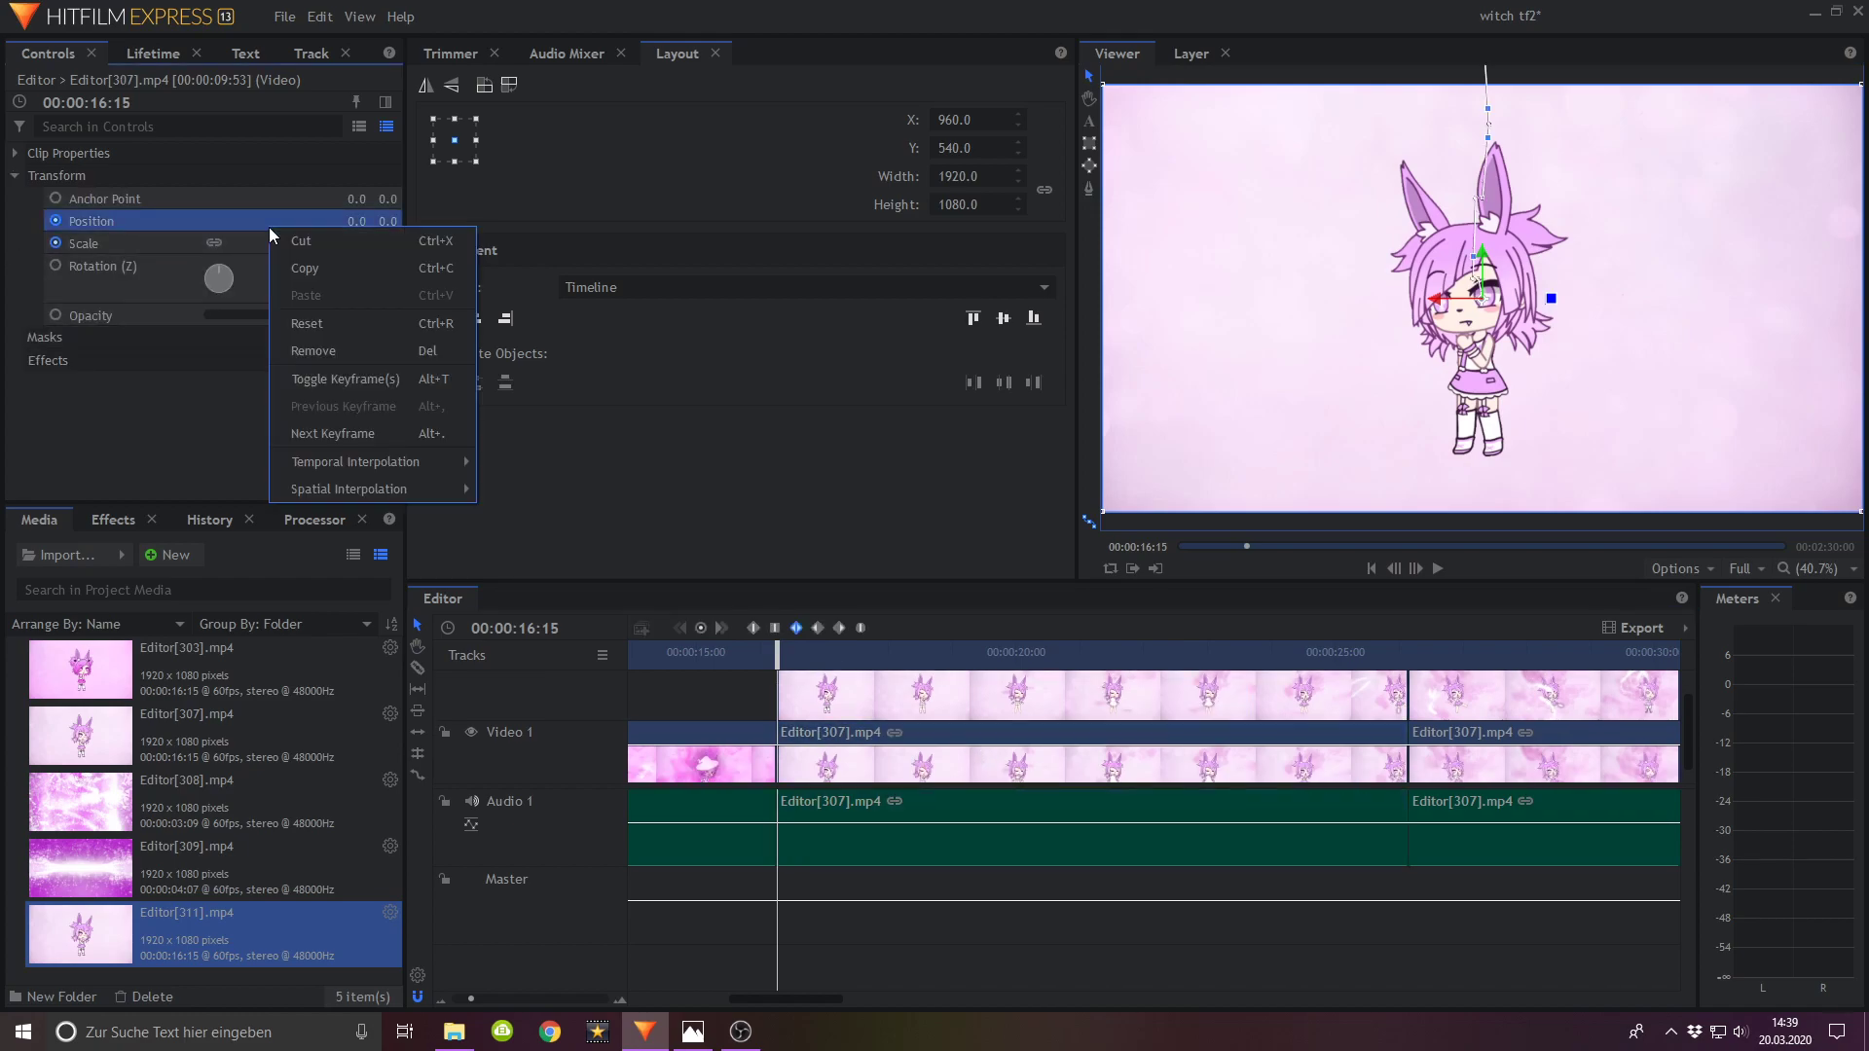
{"action": "left_click", "coordinate": [304, 265]}
{"action": "left_click", "coordinate": [836, 693]}
{"action": "left_click", "coordinate": [13, 176]}
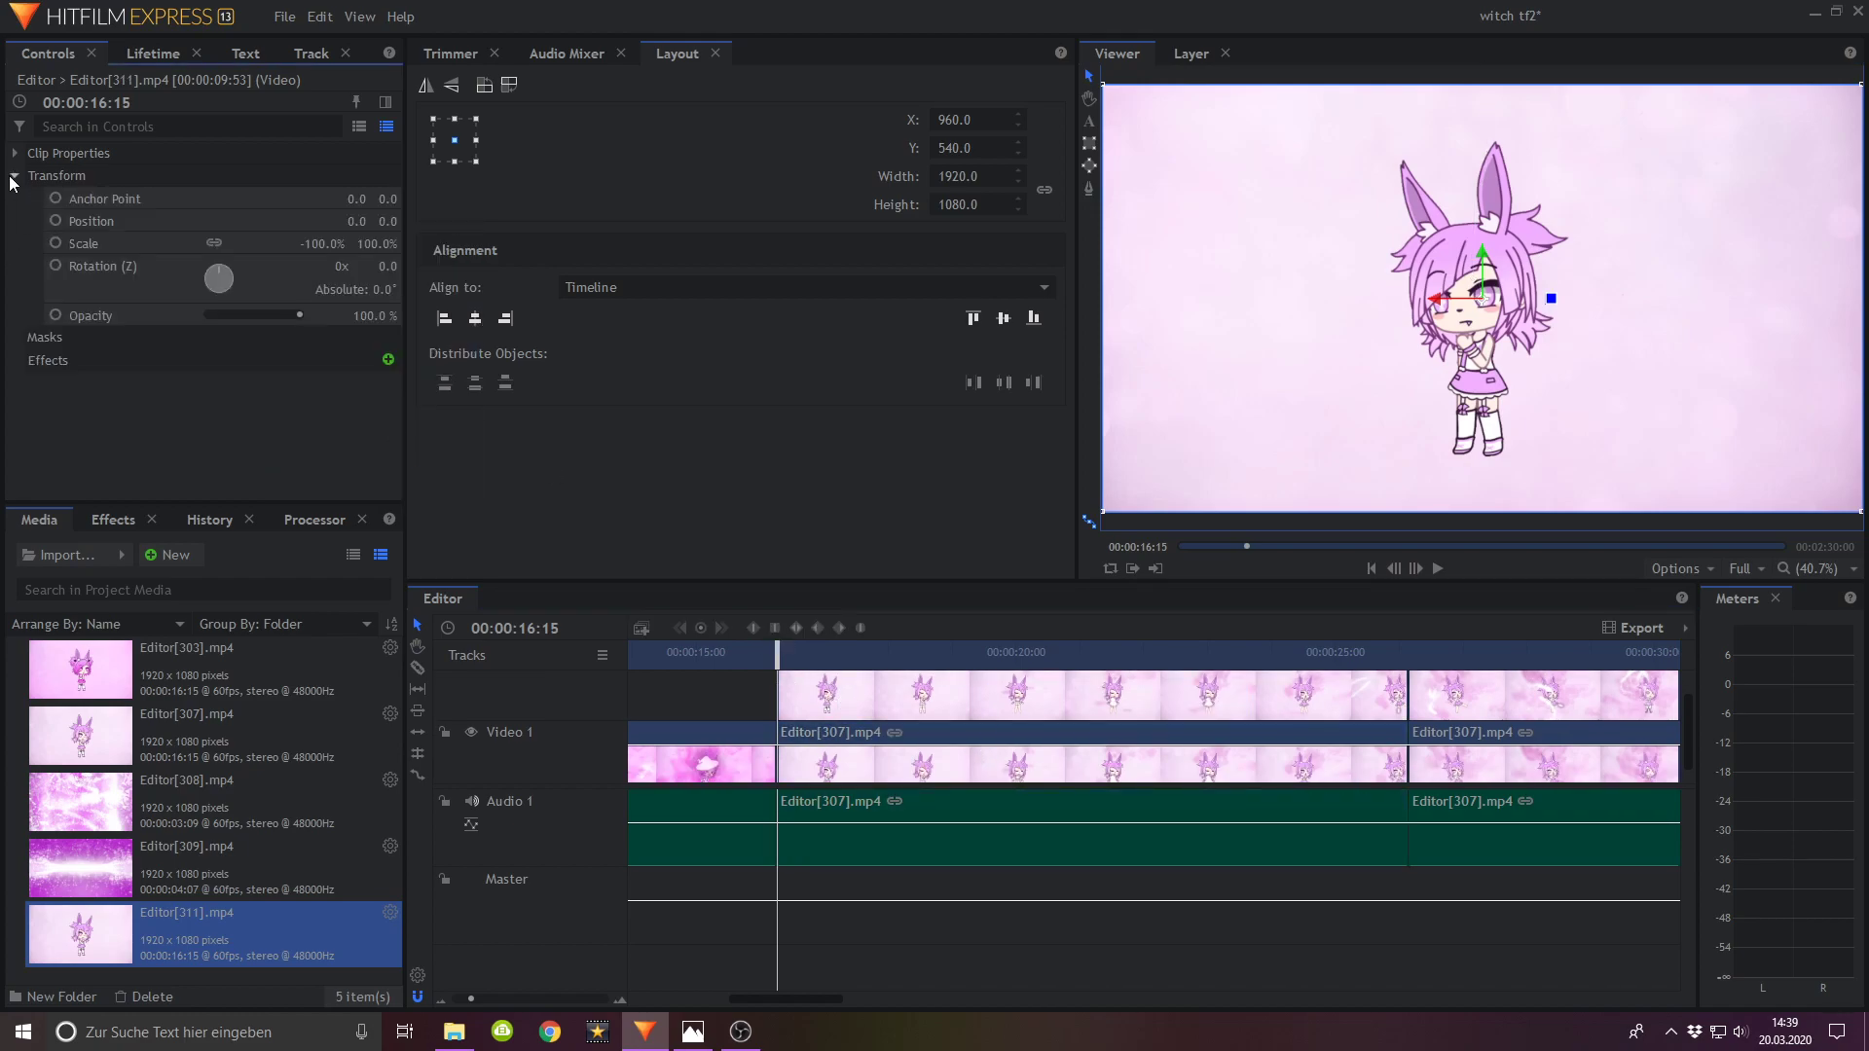
{"action": "right_click", "coordinate": [292, 224]}
{"action": "left_click", "coordinate": [321, 282]}
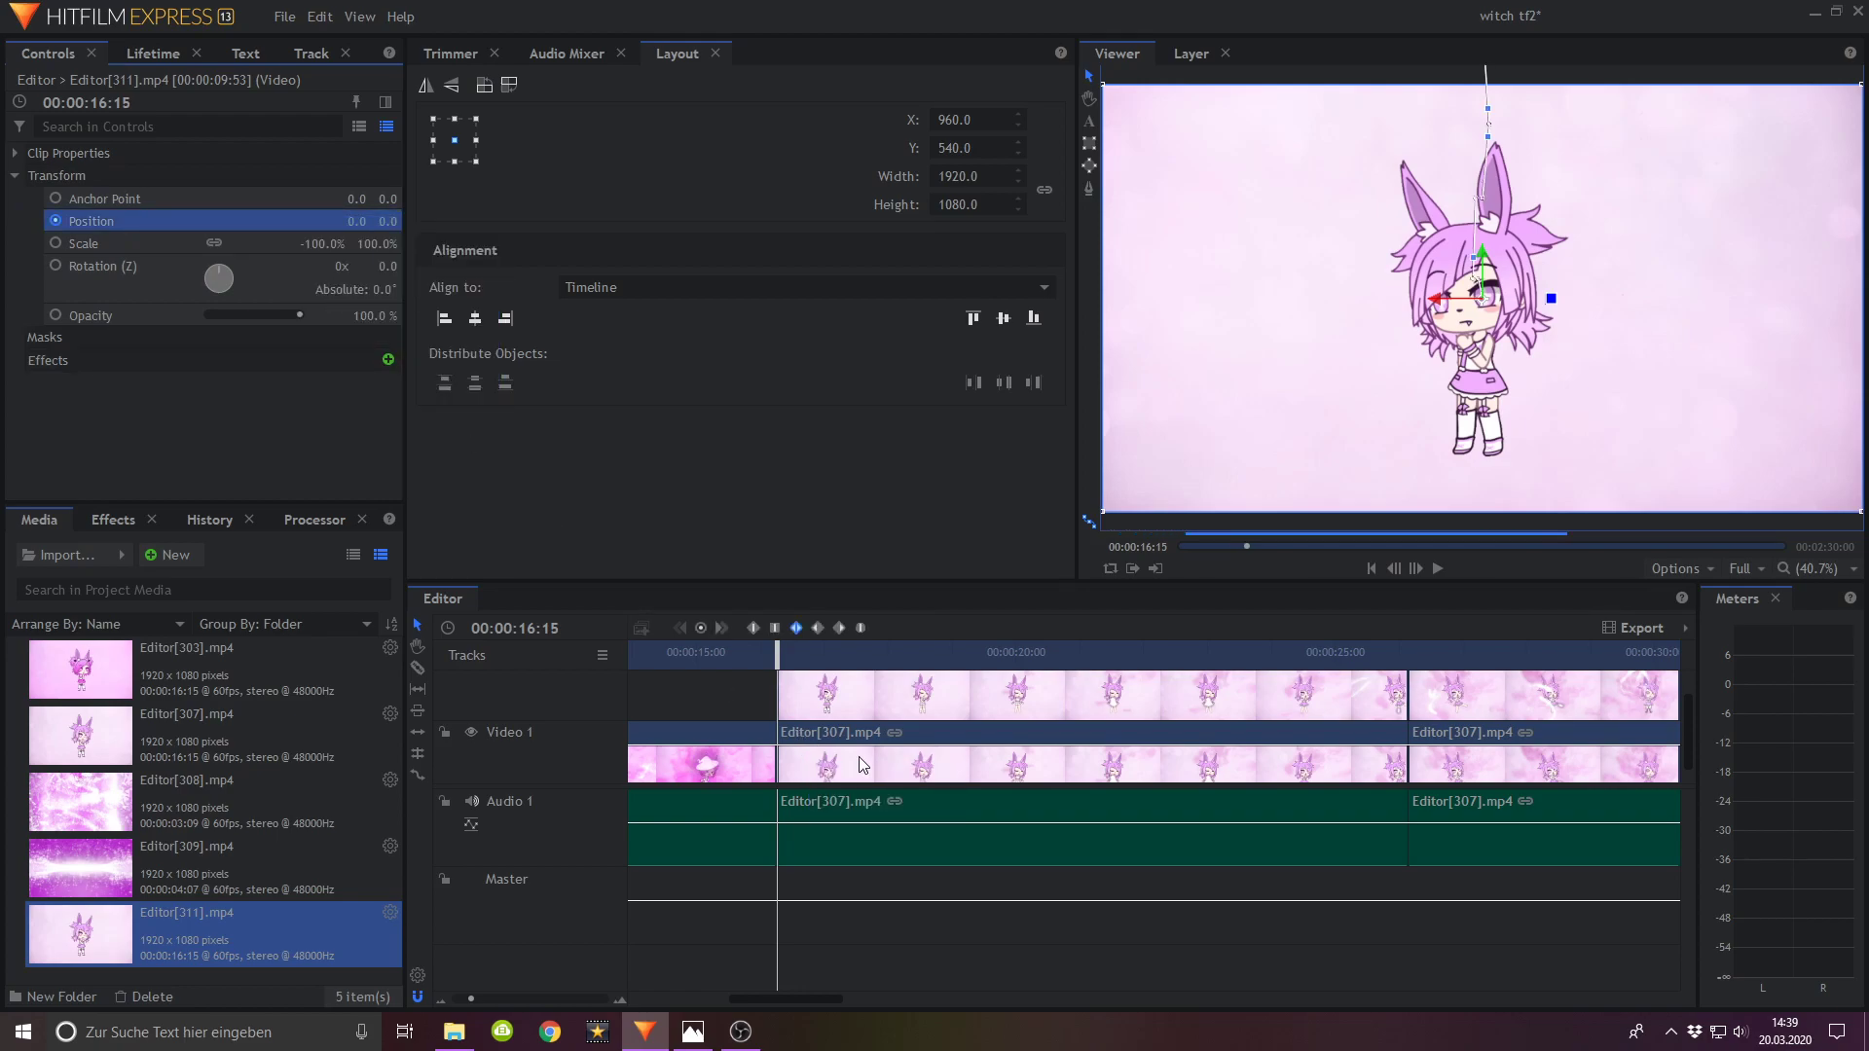
Step: Copy the scale keyframes of the first Editor[307].mp4 clip onto the Editor[311].mp4 clip above it
{"action": "left_click", "coordinate": [860, 767]}
{"action": "right_click", "coordinate": [119, 246]}
{"action": "left_click", "coordinate": [158, 284]}
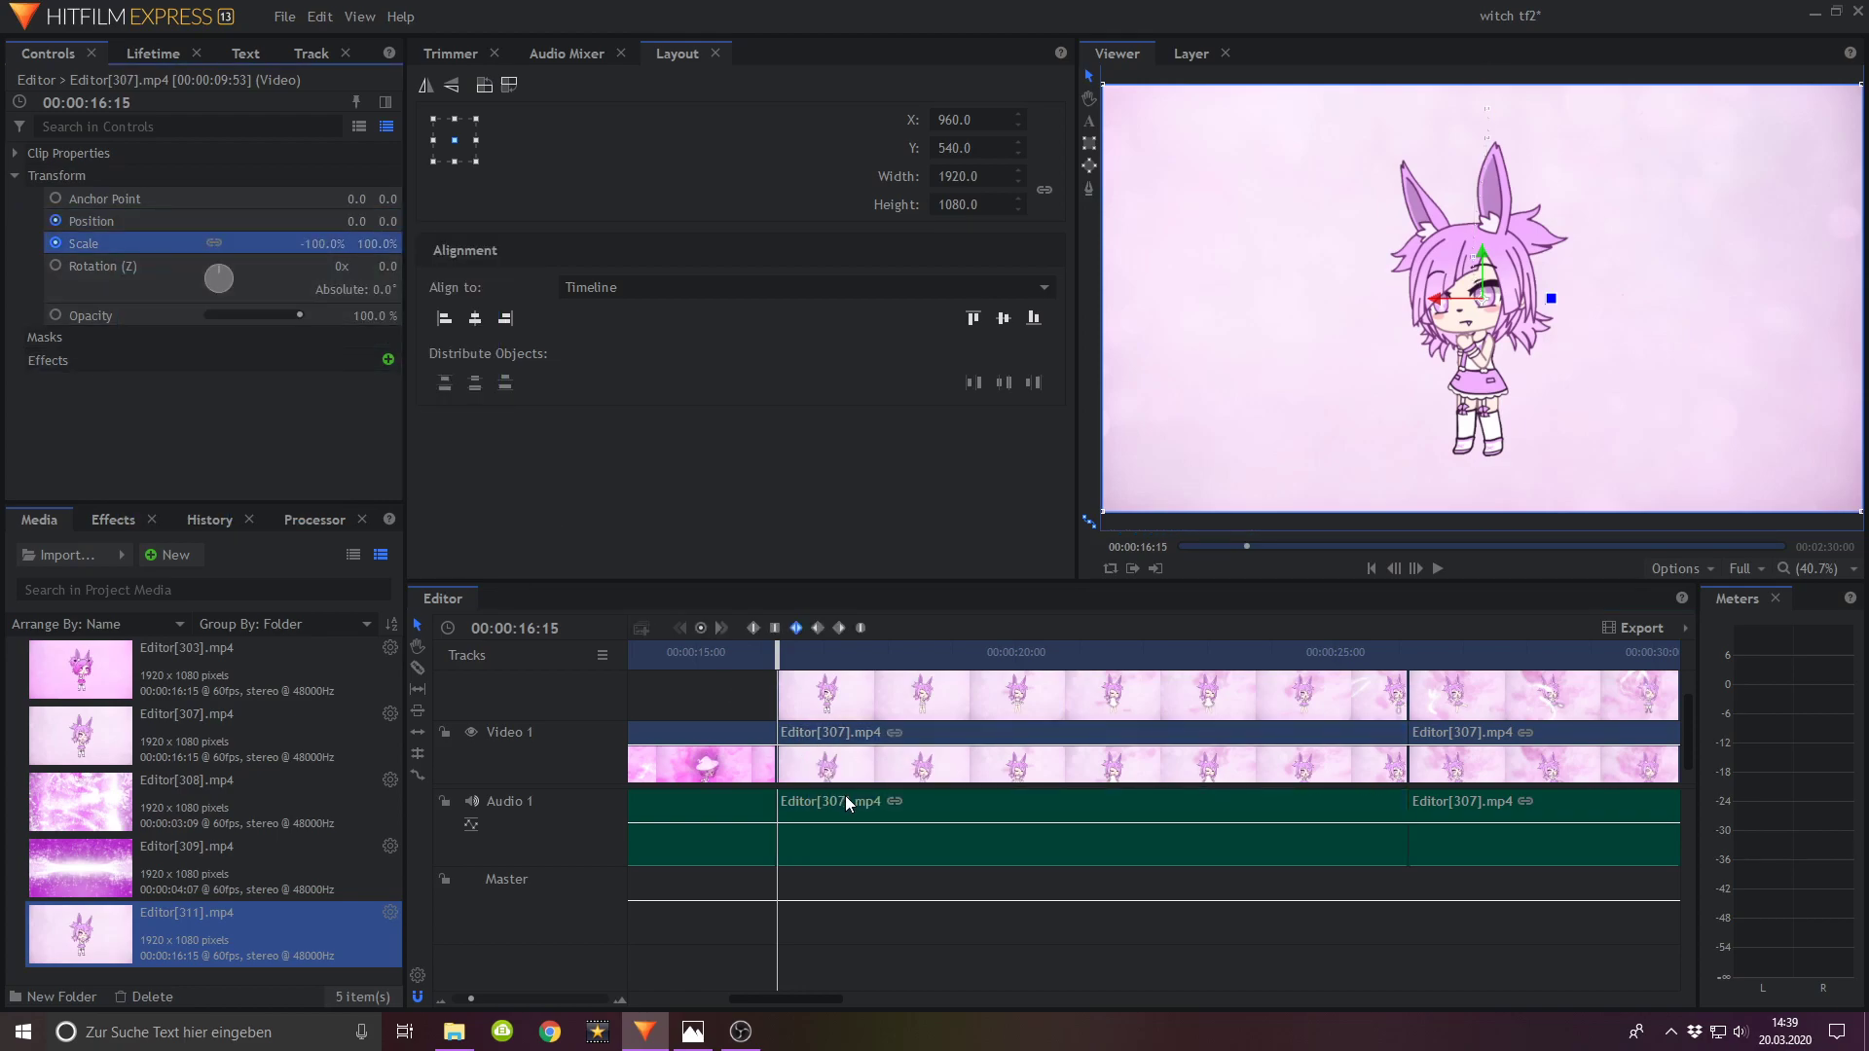
{"action": "right_click", "coordinate": [96, 235]}
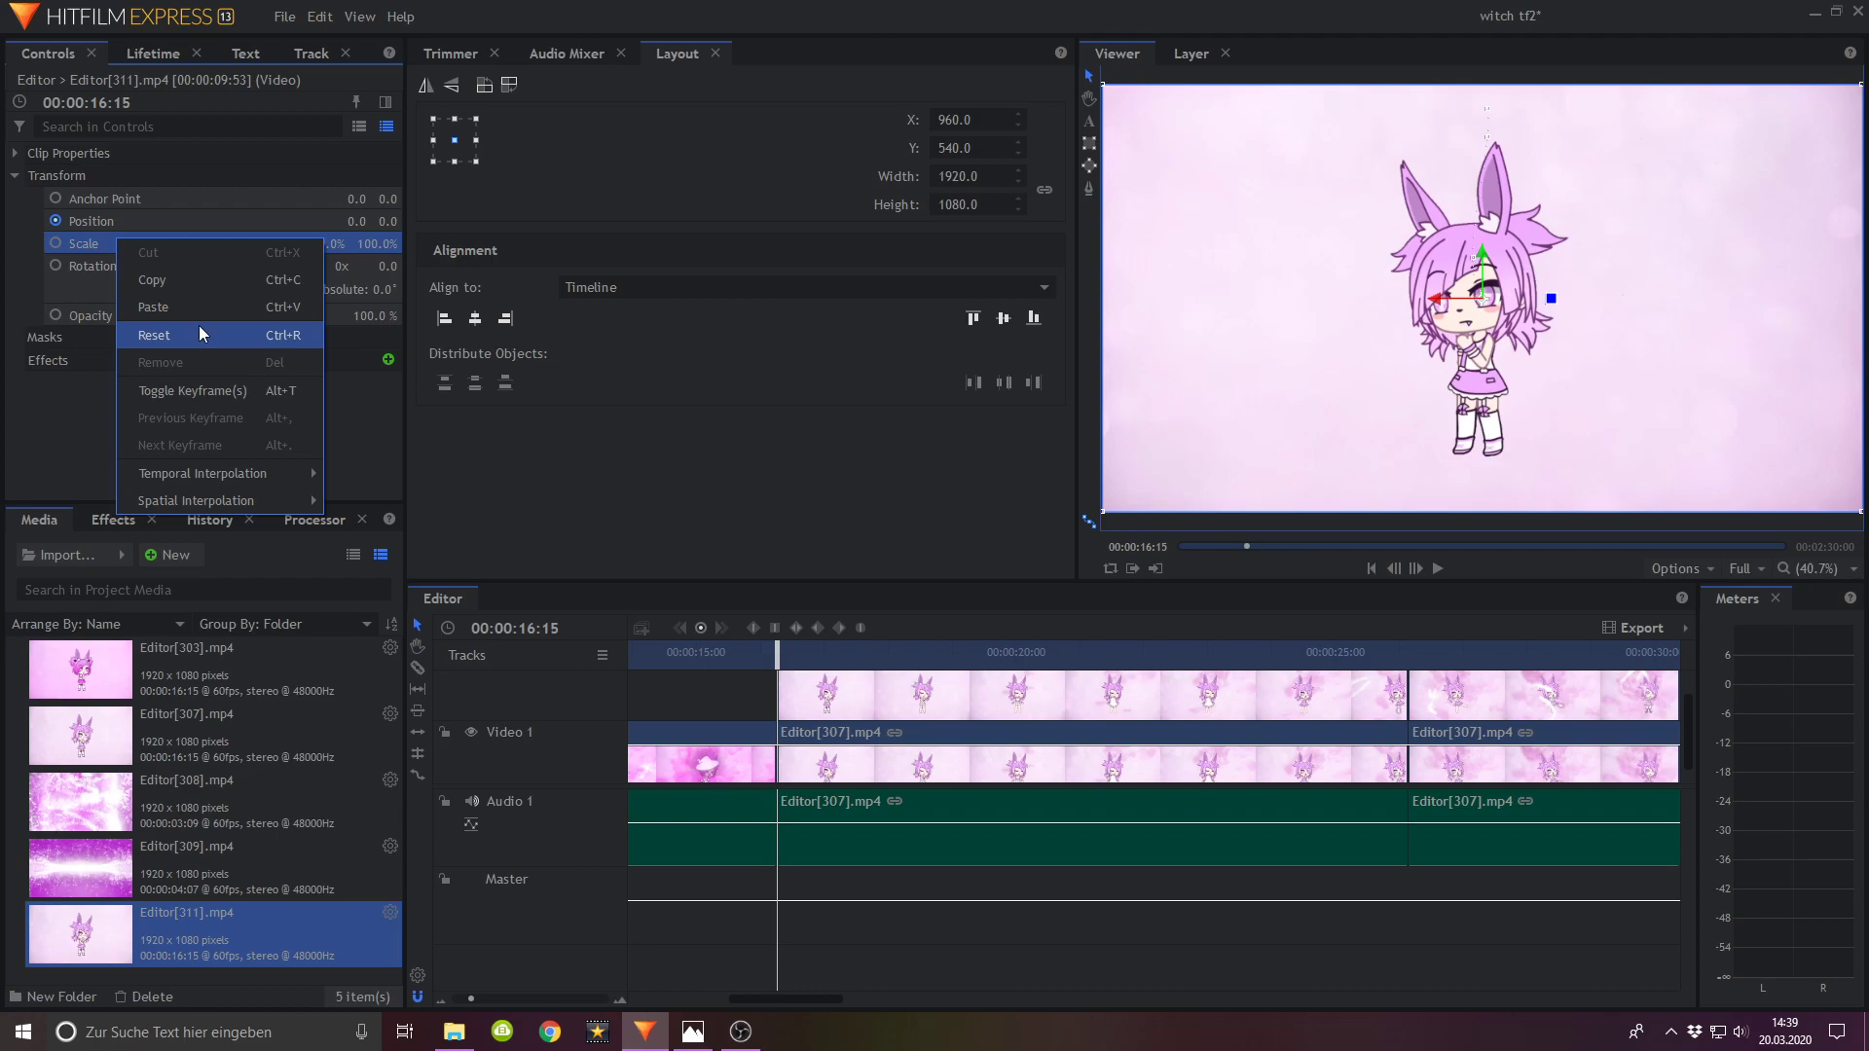
{"action": "left_click", "coordinate": [199, 325]}
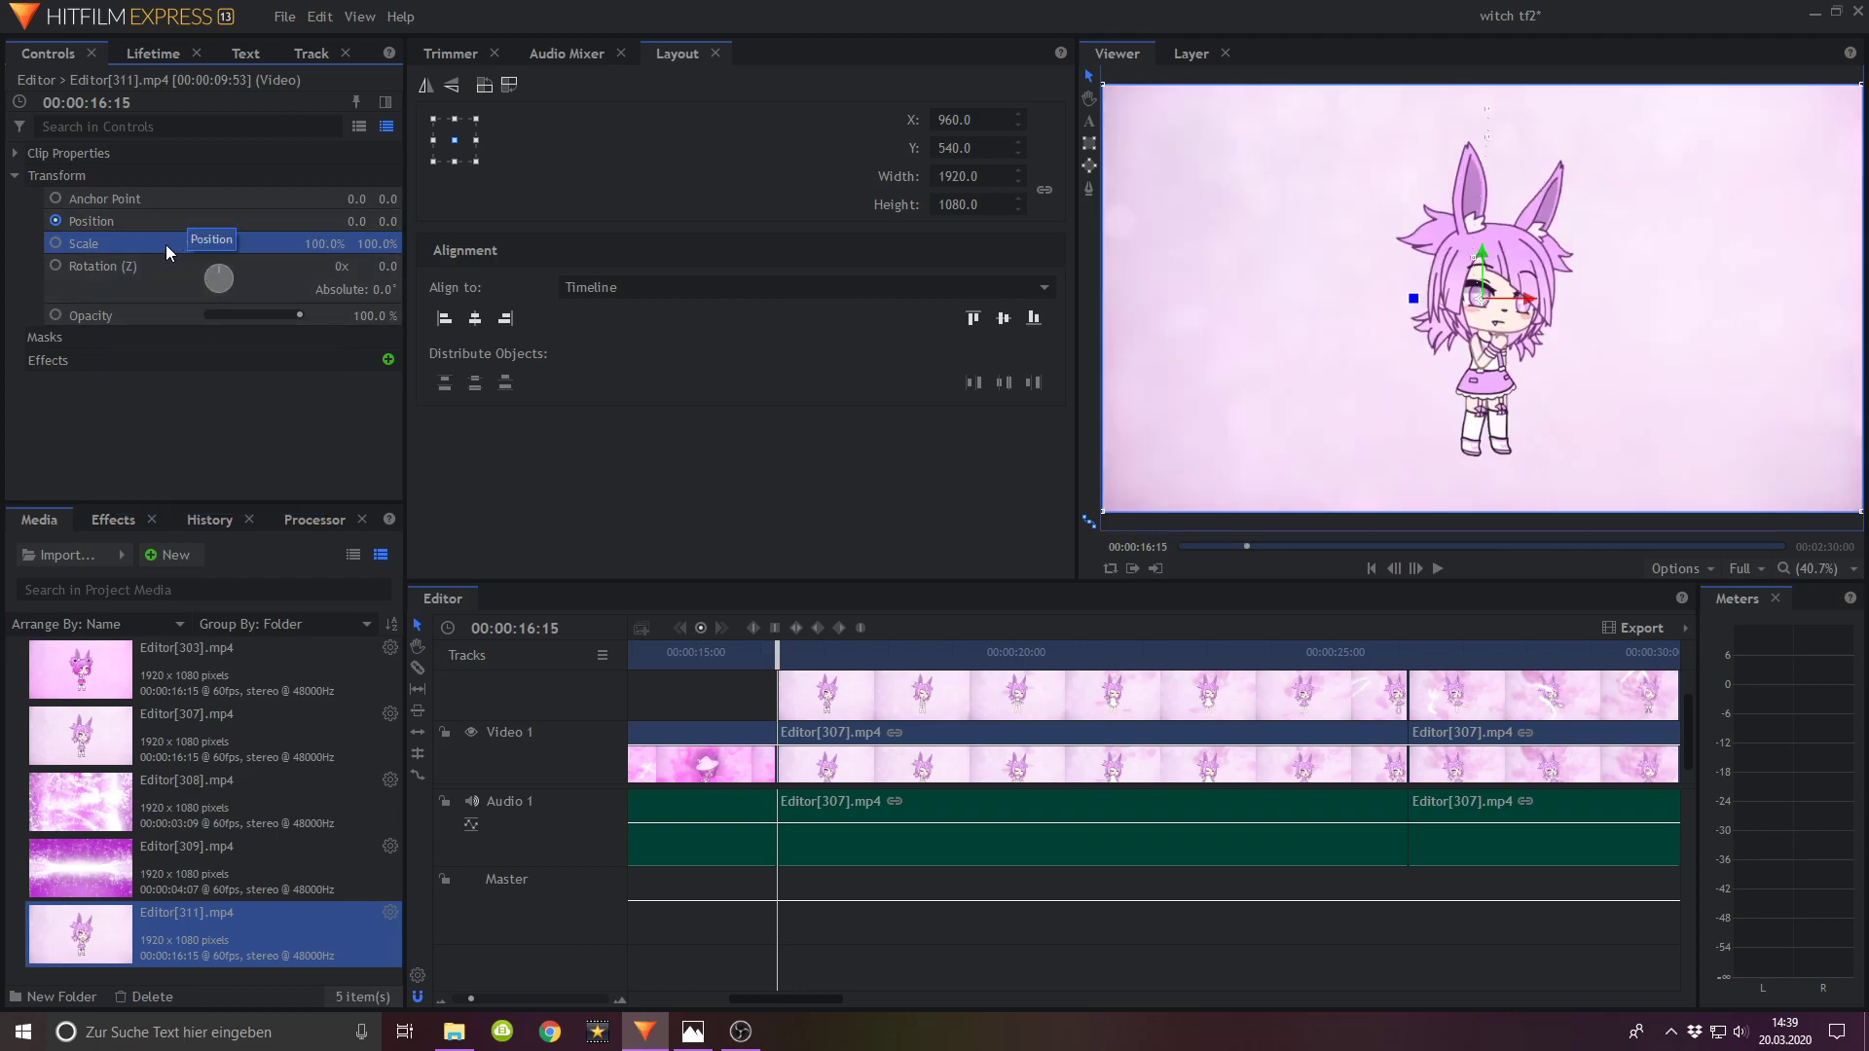
{"action": "right_click", "coordinate": [167, 244]}
{"action": "left_click", "coordinate": [202, 310]}
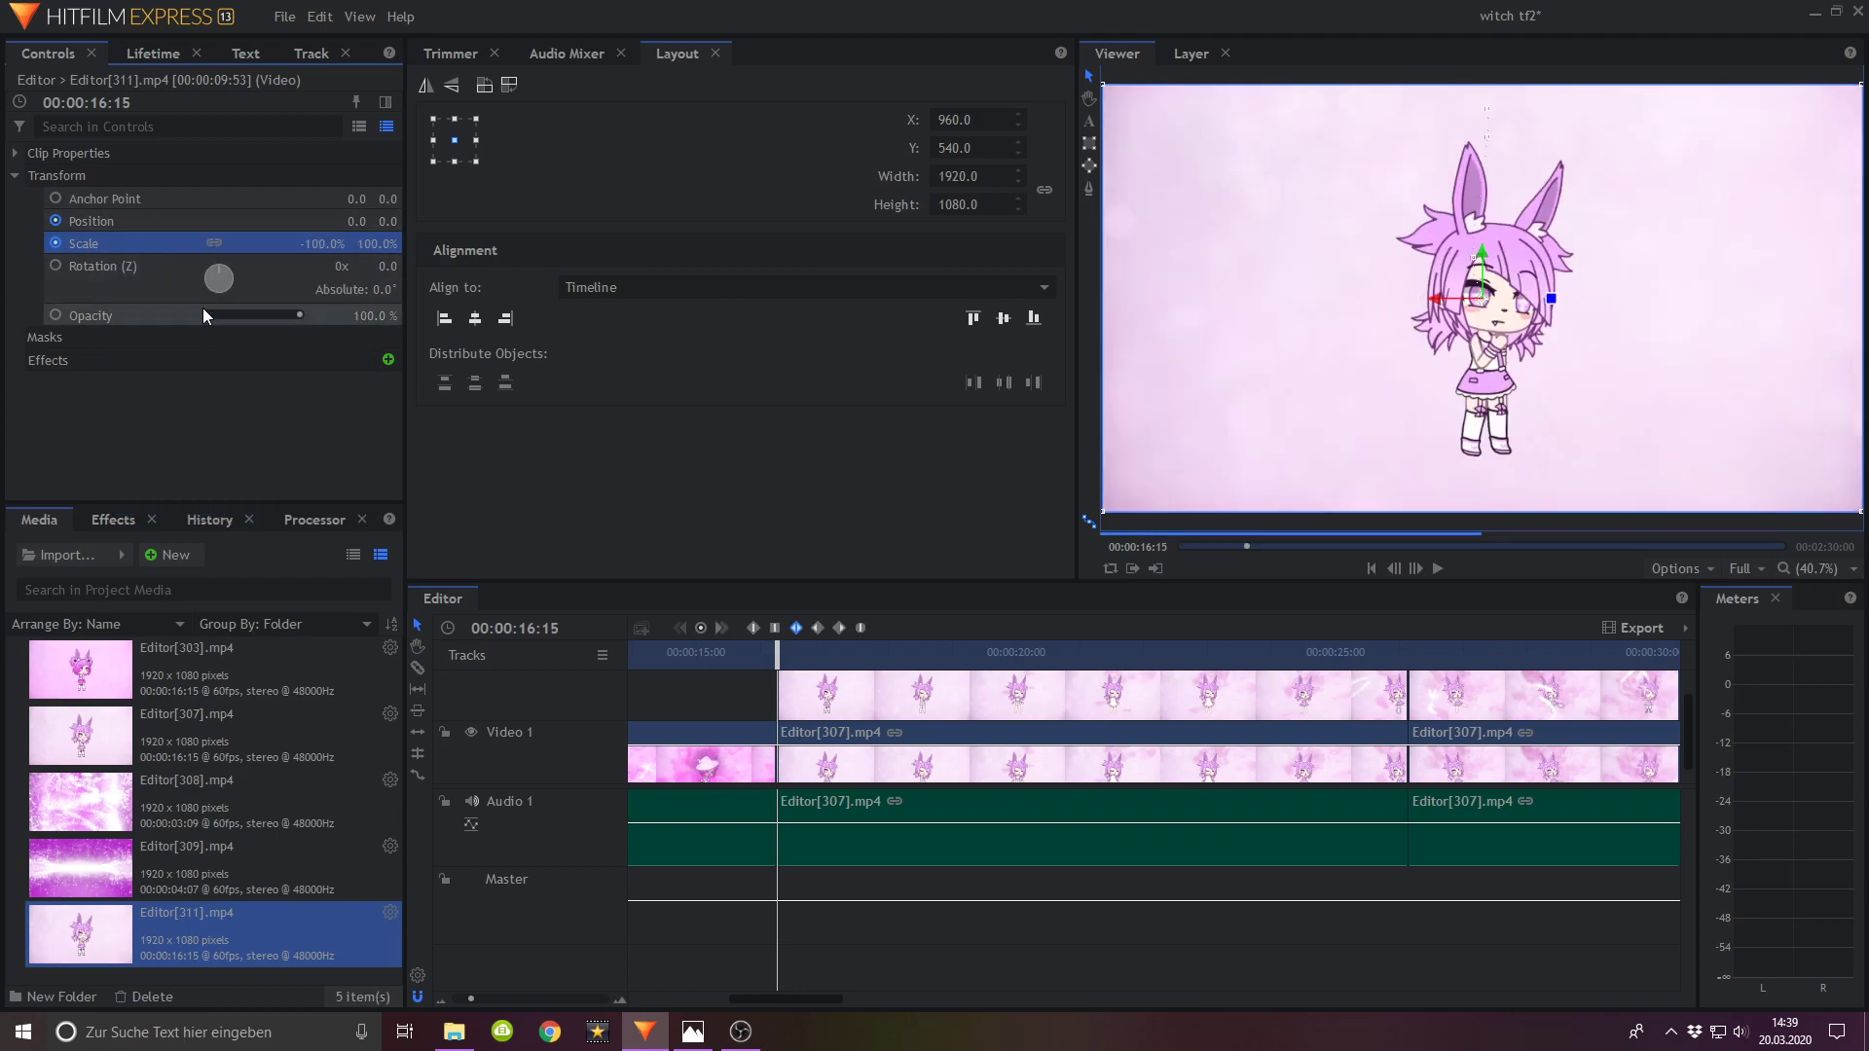
{"action": "left_click", "coordinate": [191, 222]}
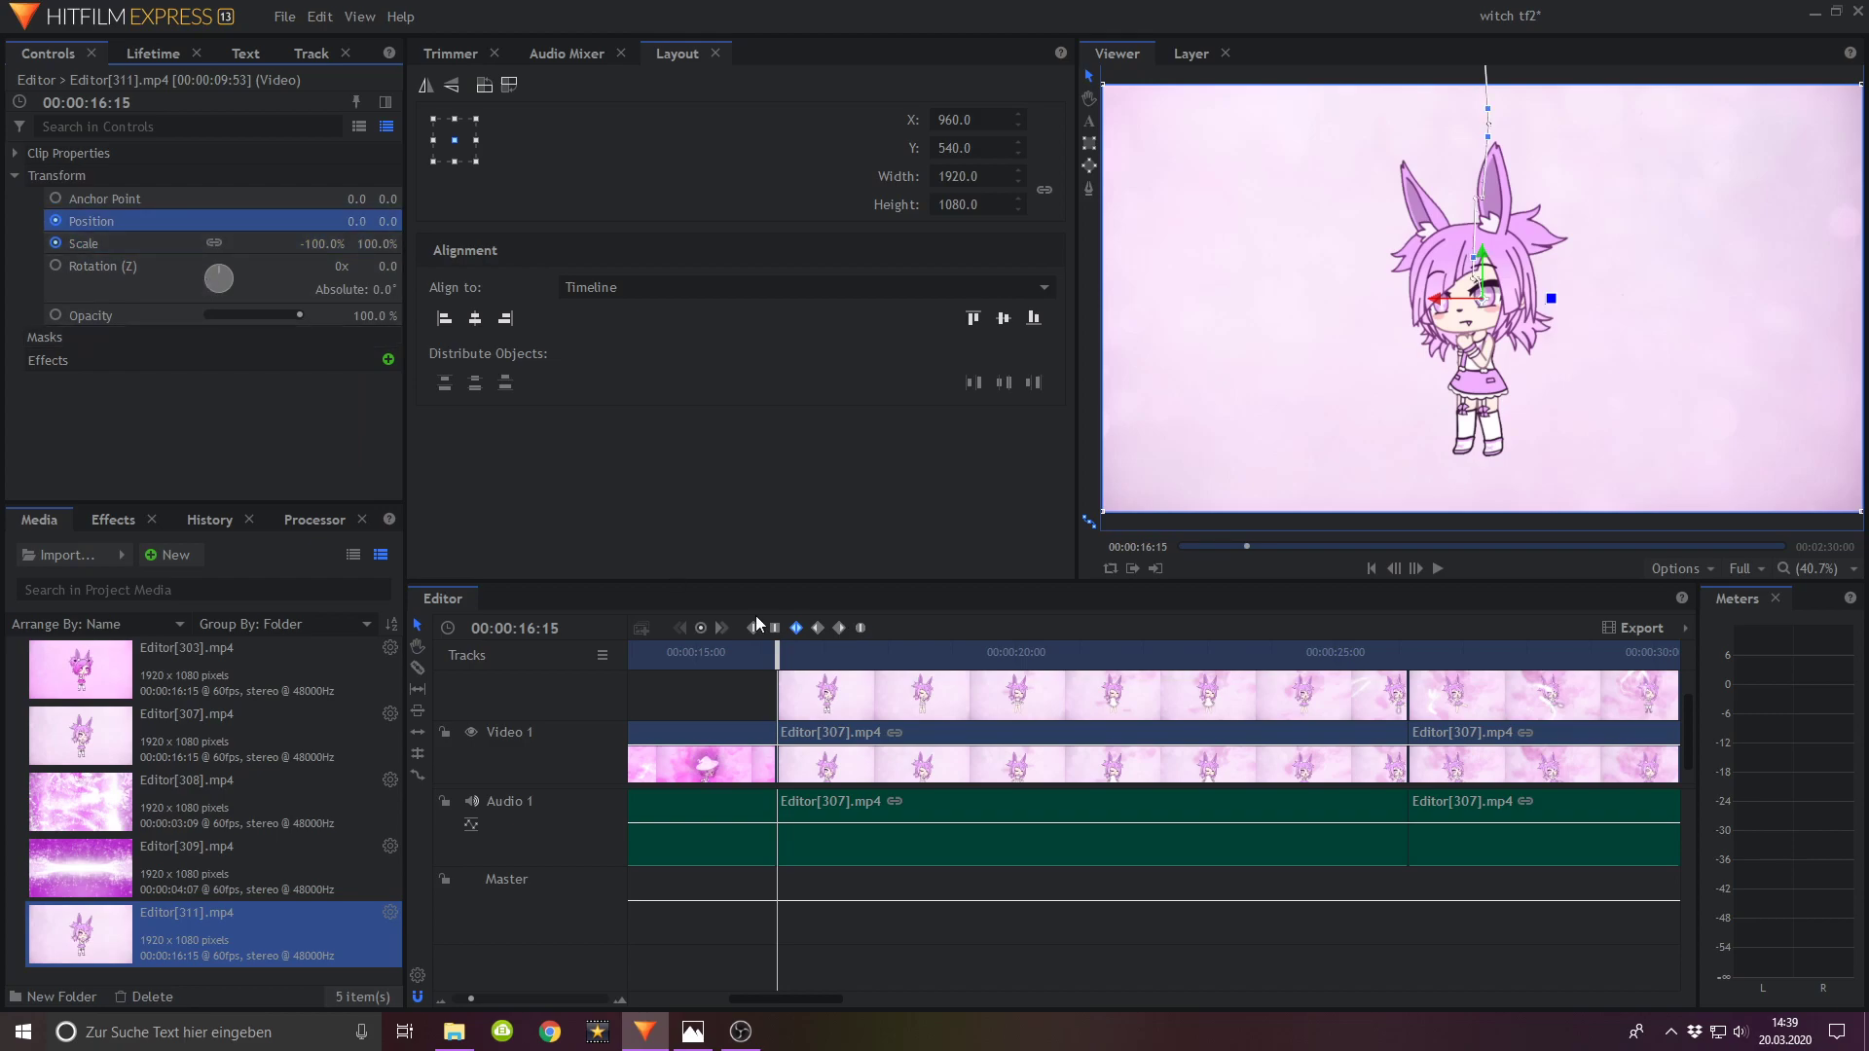
Step: At 00:00:26:08, copy the position keyframes of the second Editor[307].mp4 clip onto the second Editor[311].mp4 clip above it
{"action": "left_click_drag", "start_coordinate": [778, 666], "coordinate": [1238, 694]}
{"action": "scroll", "coordinate": [1431, 728], "scroll_direction": "up", "scroll_amount": 1}
{"action": "scroll", "coordinate": [1300, 723], "scroll_direction": "down", "scroll_amount": 3}
{"action": "left_click", "coordinate": [1287, 757]}
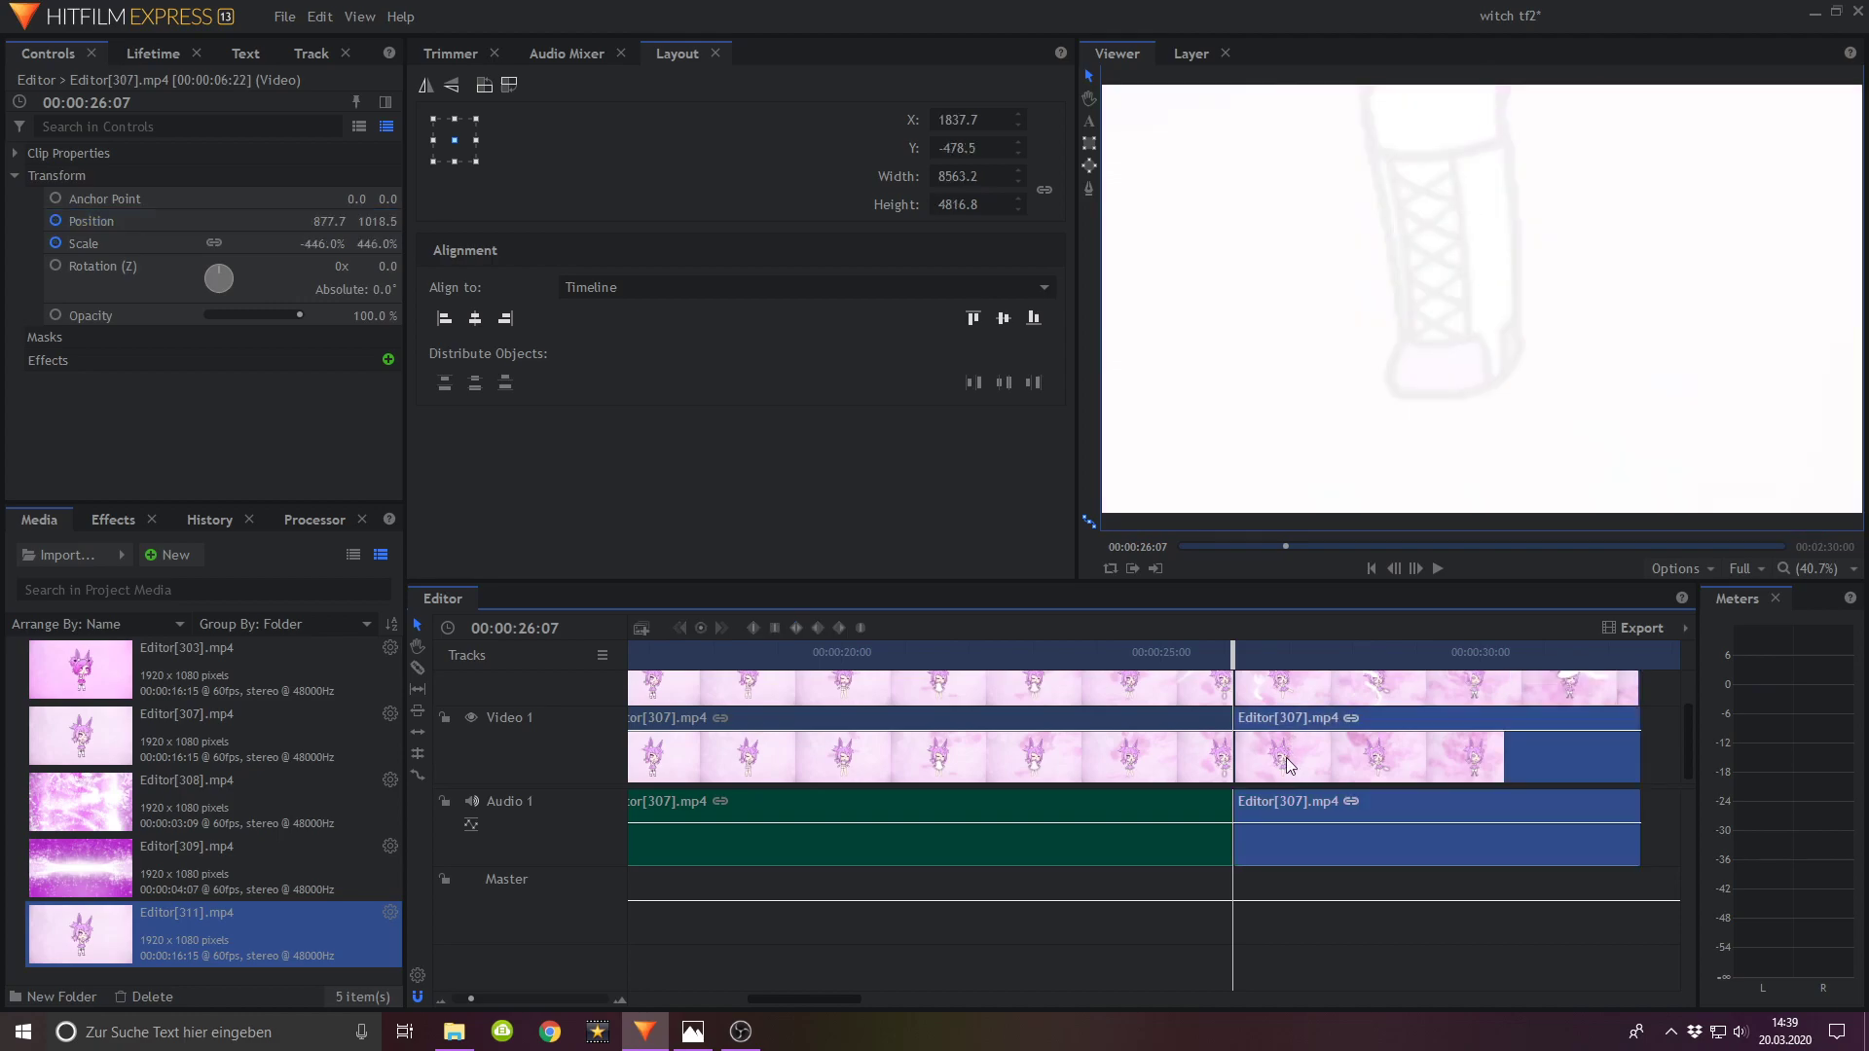
{"action": "left_click", "coordinate": [1416, 568]}
{"action": "left_click", "coordinate": [1417, 569]}
{"action": "left_click", "coordinate": [1393, 569]}
{"action": "left_click", "coordinate": [1393, 568]}
{"action": "left_click", "coordinate": [1393, 569]}
{"action": "left_click", "coordinate": [1392, 568]}
{"action": "left_click", "coordinate": [1417, 568]}
{"action": "left_click", "coordinate": [1416, 569]}
{"action": "left_click", "coordinate": [1416, 568]}
{"action": "right_click", "coordinate": [284, 223]}
{"action": "left_click", "coordinate": [321, 264]}
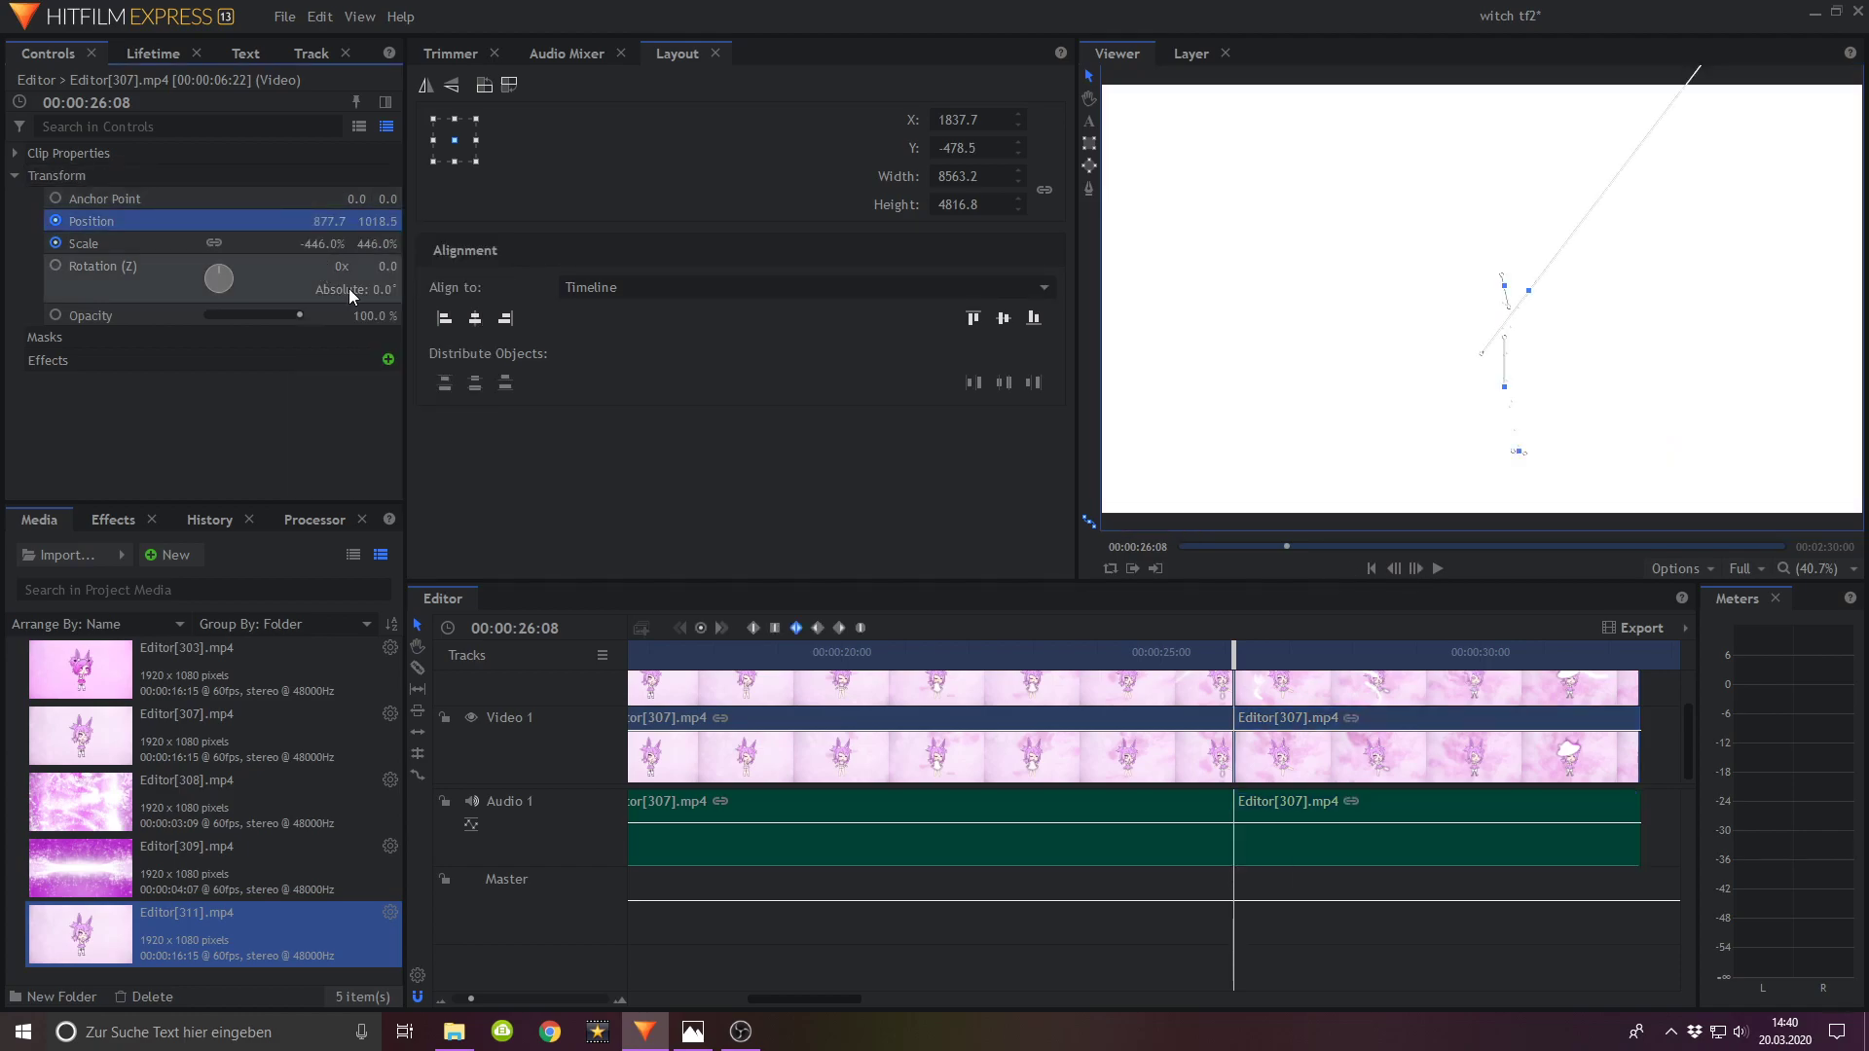
{"action": "left_click", "coordinate": [1299, 691]}
{"action": "left_click", "coordinate": [14, 175]}
{"action": "right_click", "coordinate": [271, 222]}
{"action": "left_click", "coordinate": [290, 284]}
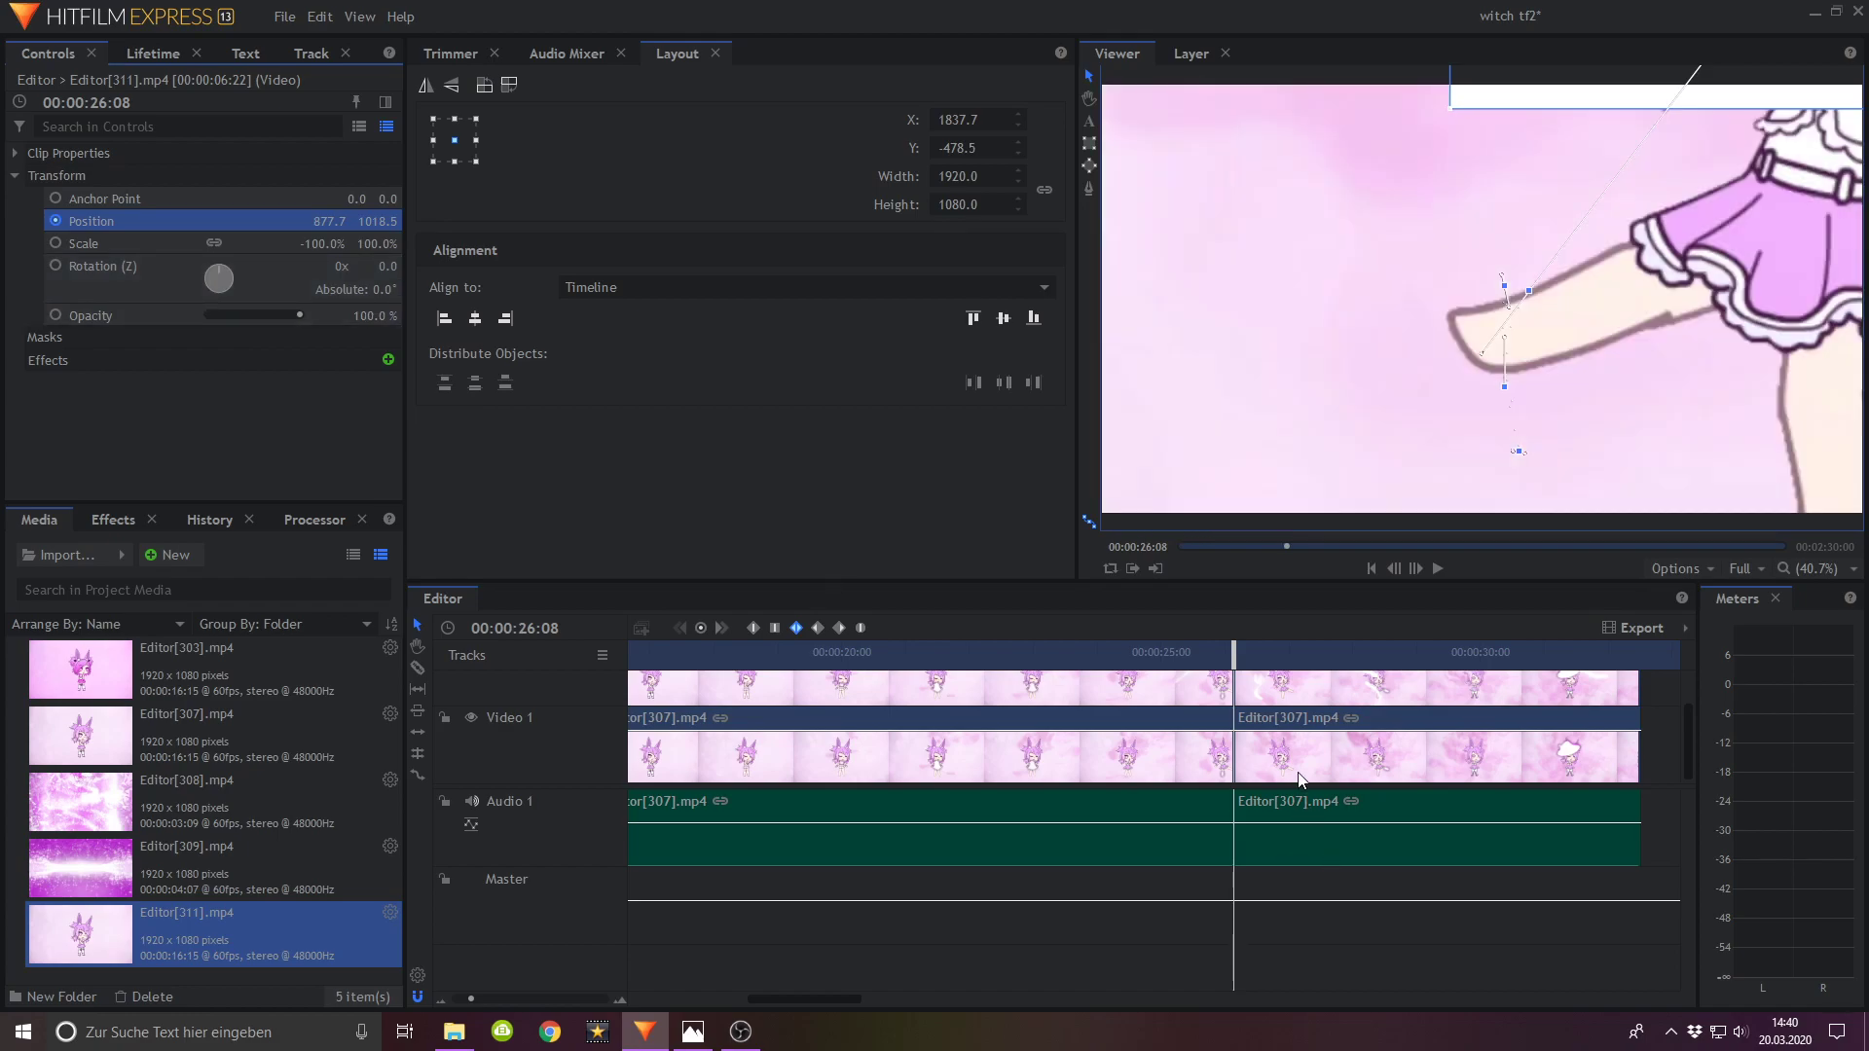
Step: Copy the scale keyframes of the second Editor[307].mp4 clip onto the second Editor[311].mp4 clip above it
{"action": "left_click", "coordinate": [1299, 776]}
{"action": "right_click", "coordinate": [280, 243]}
{"action": "left_click", "coordinate": [312, 281]}
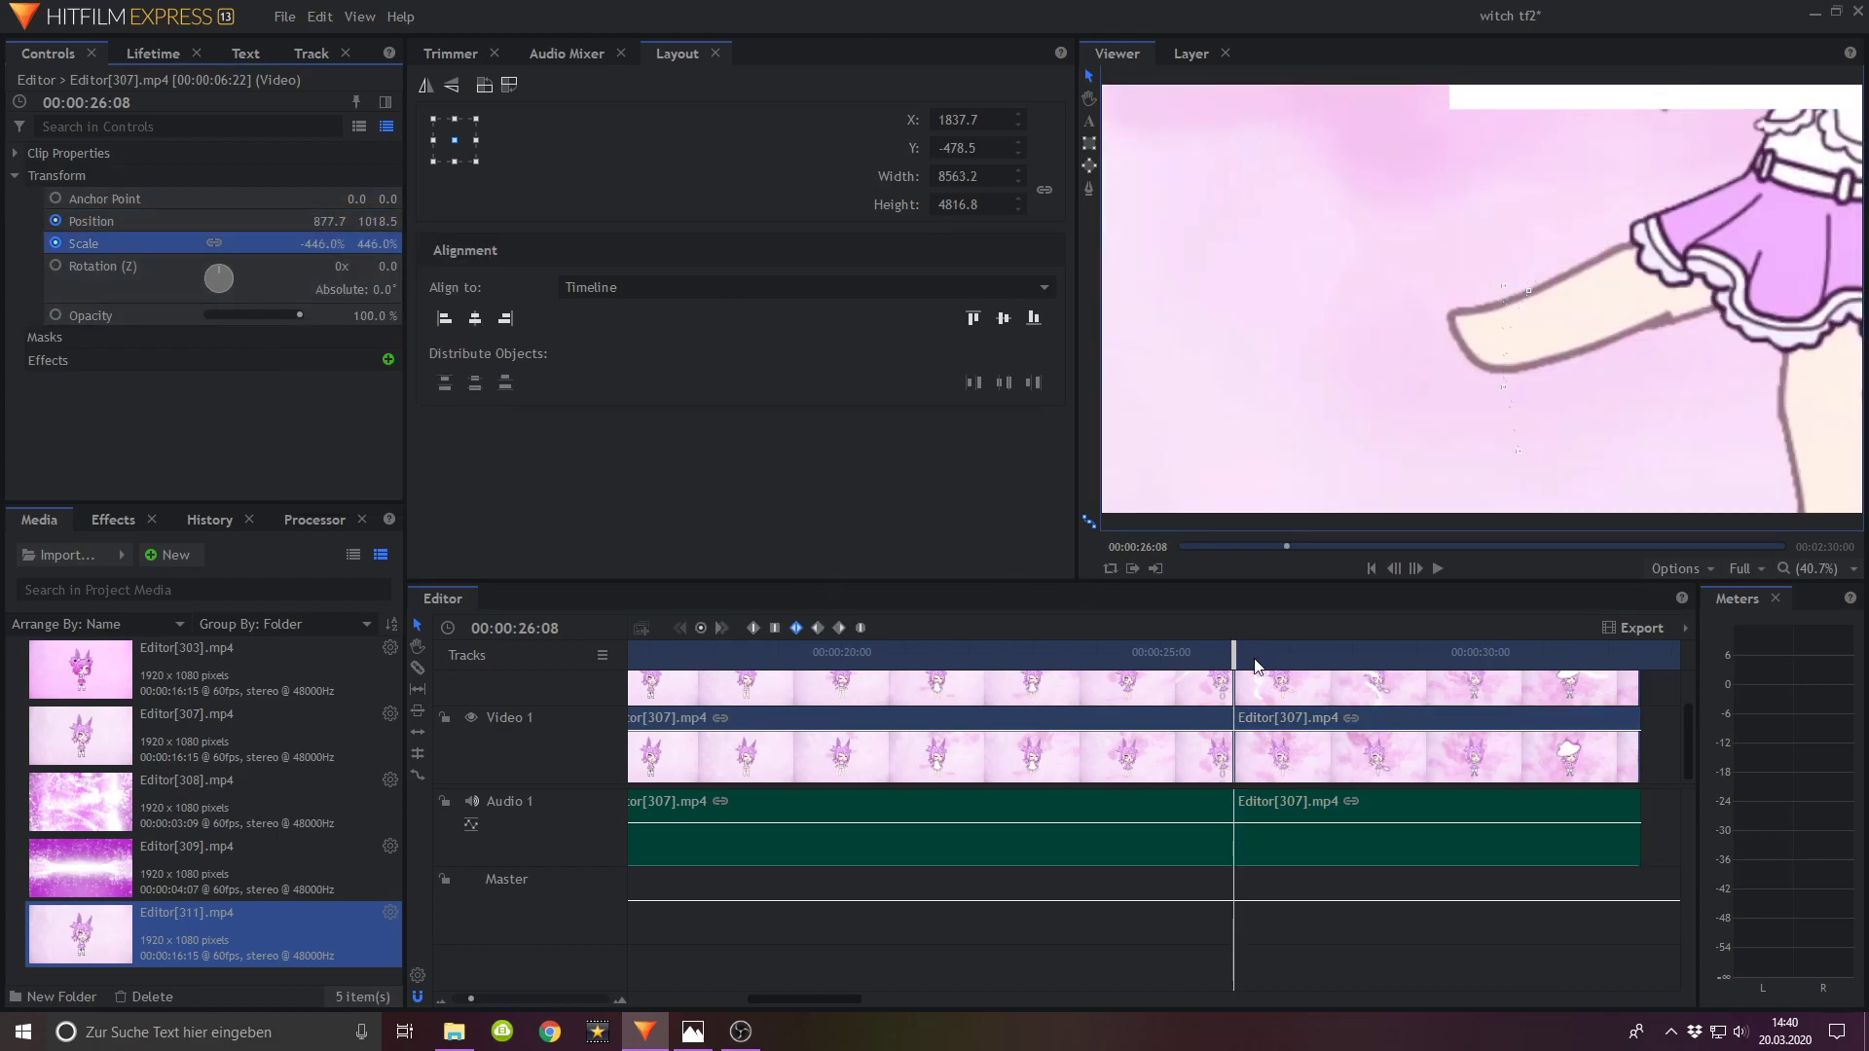
{"action": "left_click", "coordinate": [1283, 697]}
{"action": "right_click", "coordinate": [278, 242]}
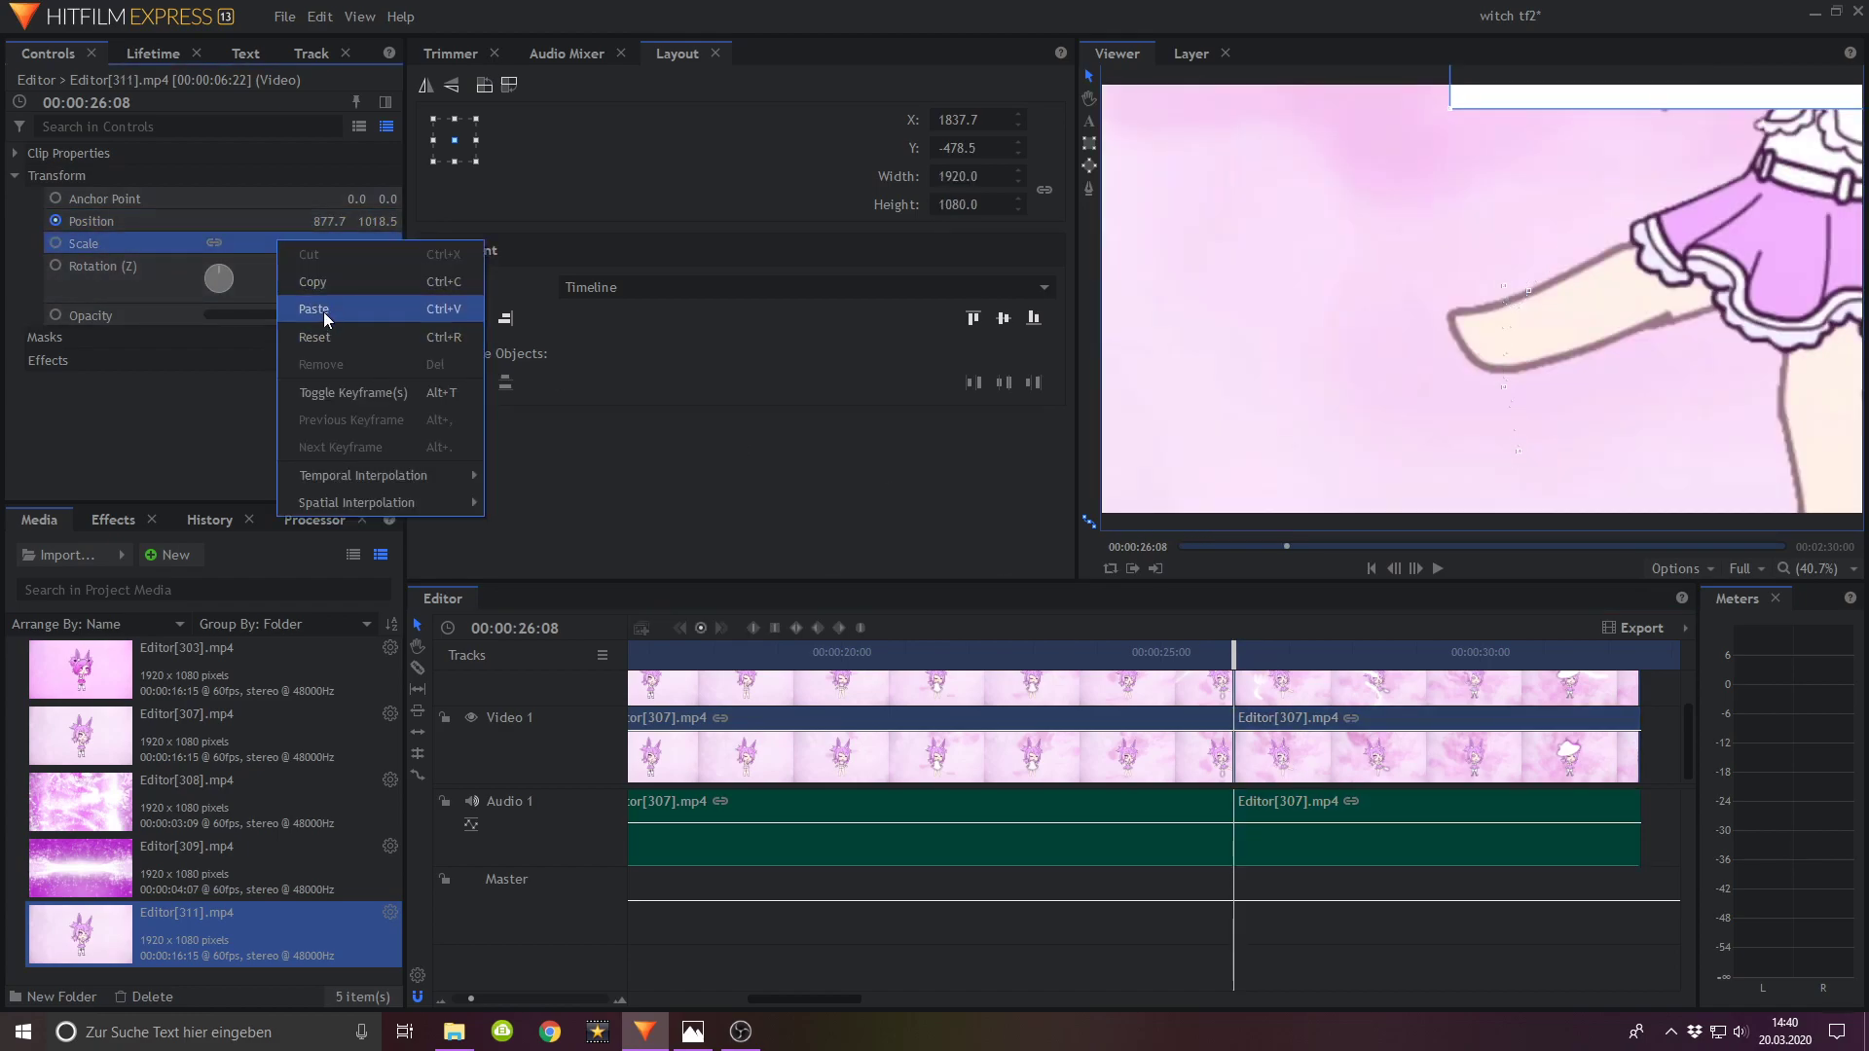
{"action": "left_click", "coordinate": [323, 310]}
{"action": "left_click_drag", "start_coordinate": [1233, 652], "coordinate": [1580, 667]}
Step: Remove both Editor[307].mp4 clips with their audio and move both Editor[311].mp4 clips down onto Video 1
{"action": "left_click_drag", "start_coordinate": [470, 999], "coordinate": [465, 998]}
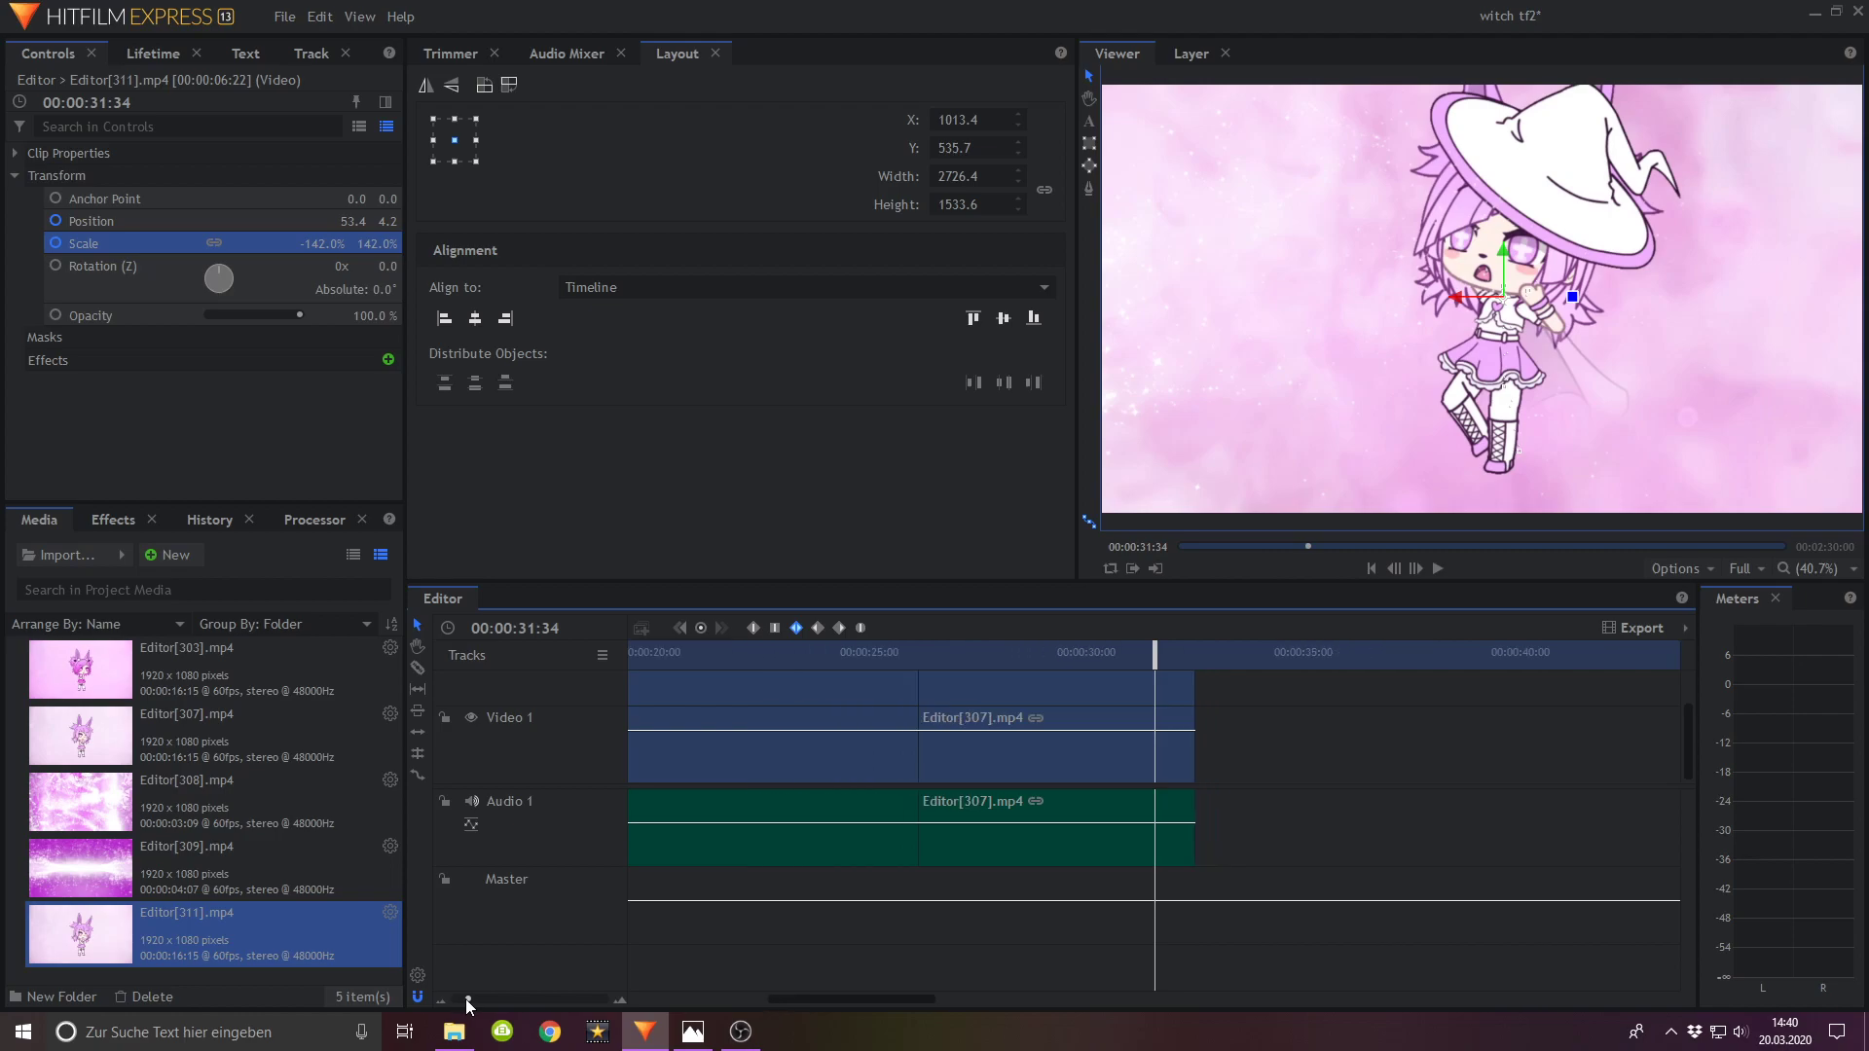
{"action": "left_click_drag", "start_coordinate": [1344, 734], "coordinate": [845, 794]}
{"action": "right_click", "coordinate": [857, 743]}
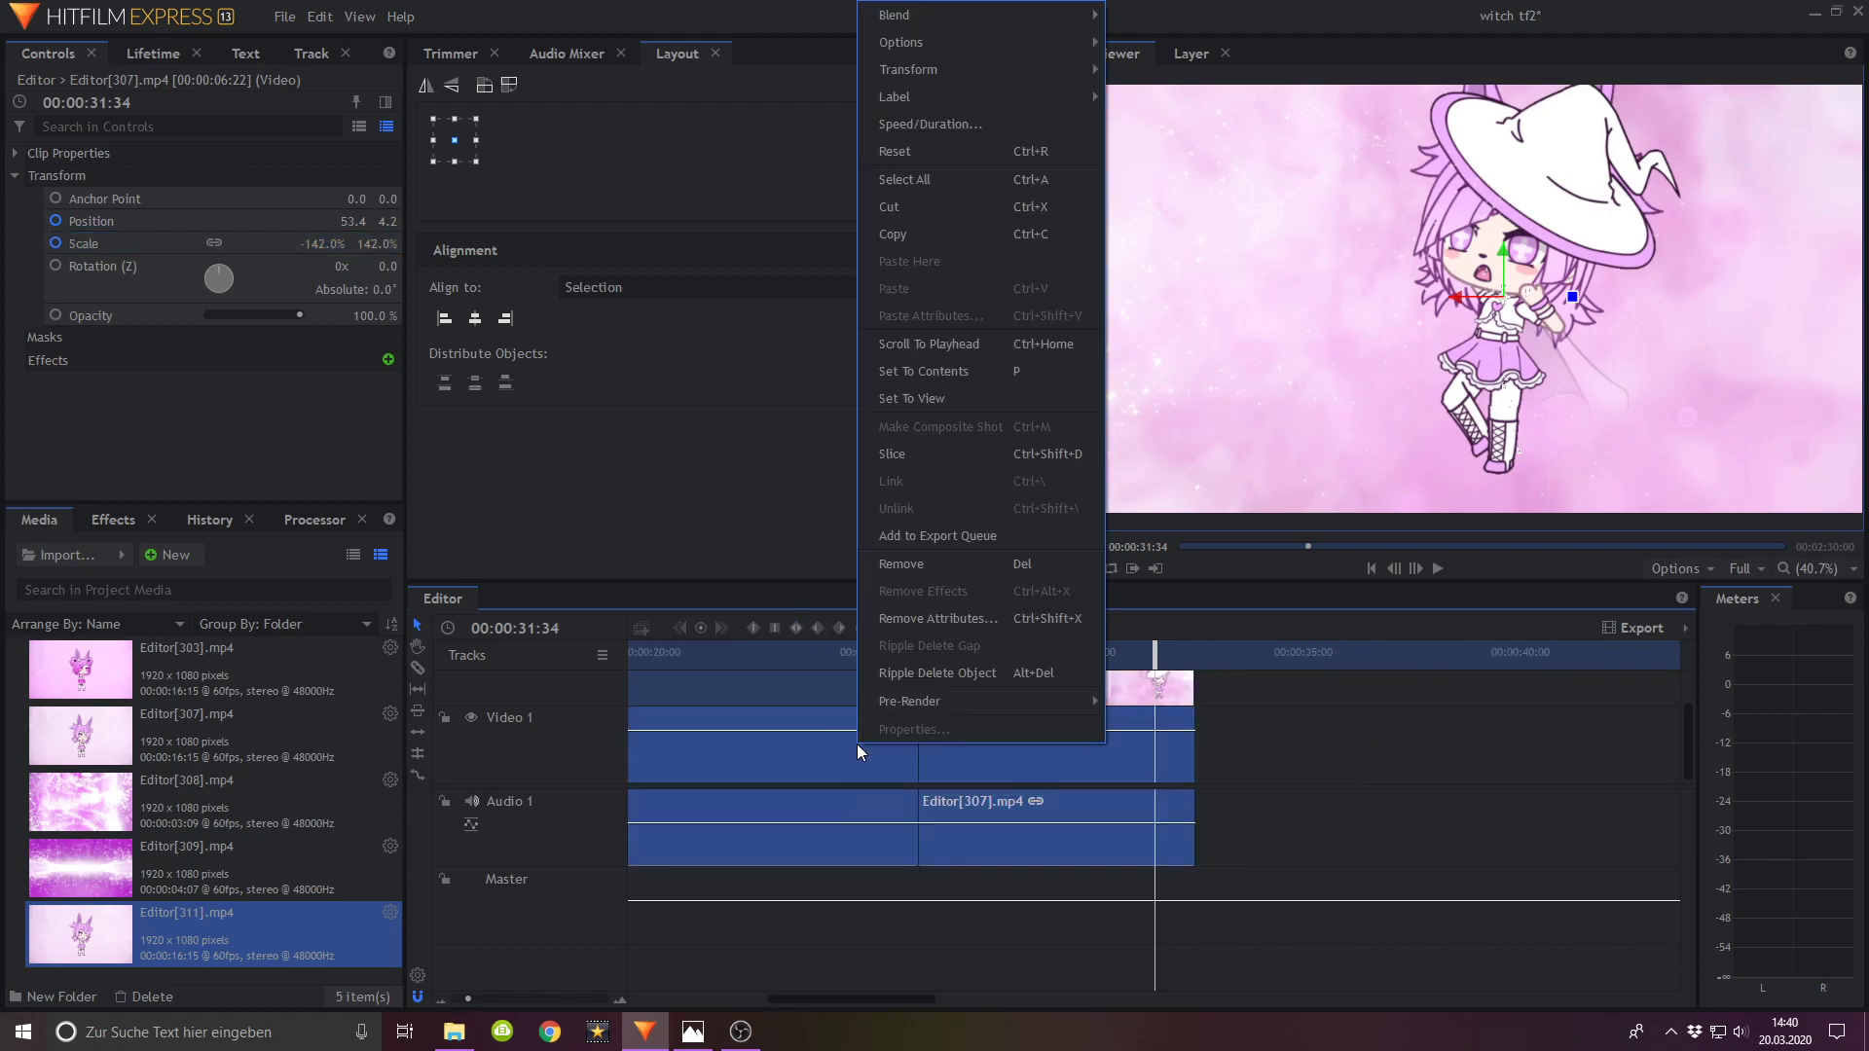
{"action": "left_click", "coordinate": [915, 566]}
{"action": "left_click_drag", "start_coordinate": [1247, 679], "coordinate": [891, 681]}
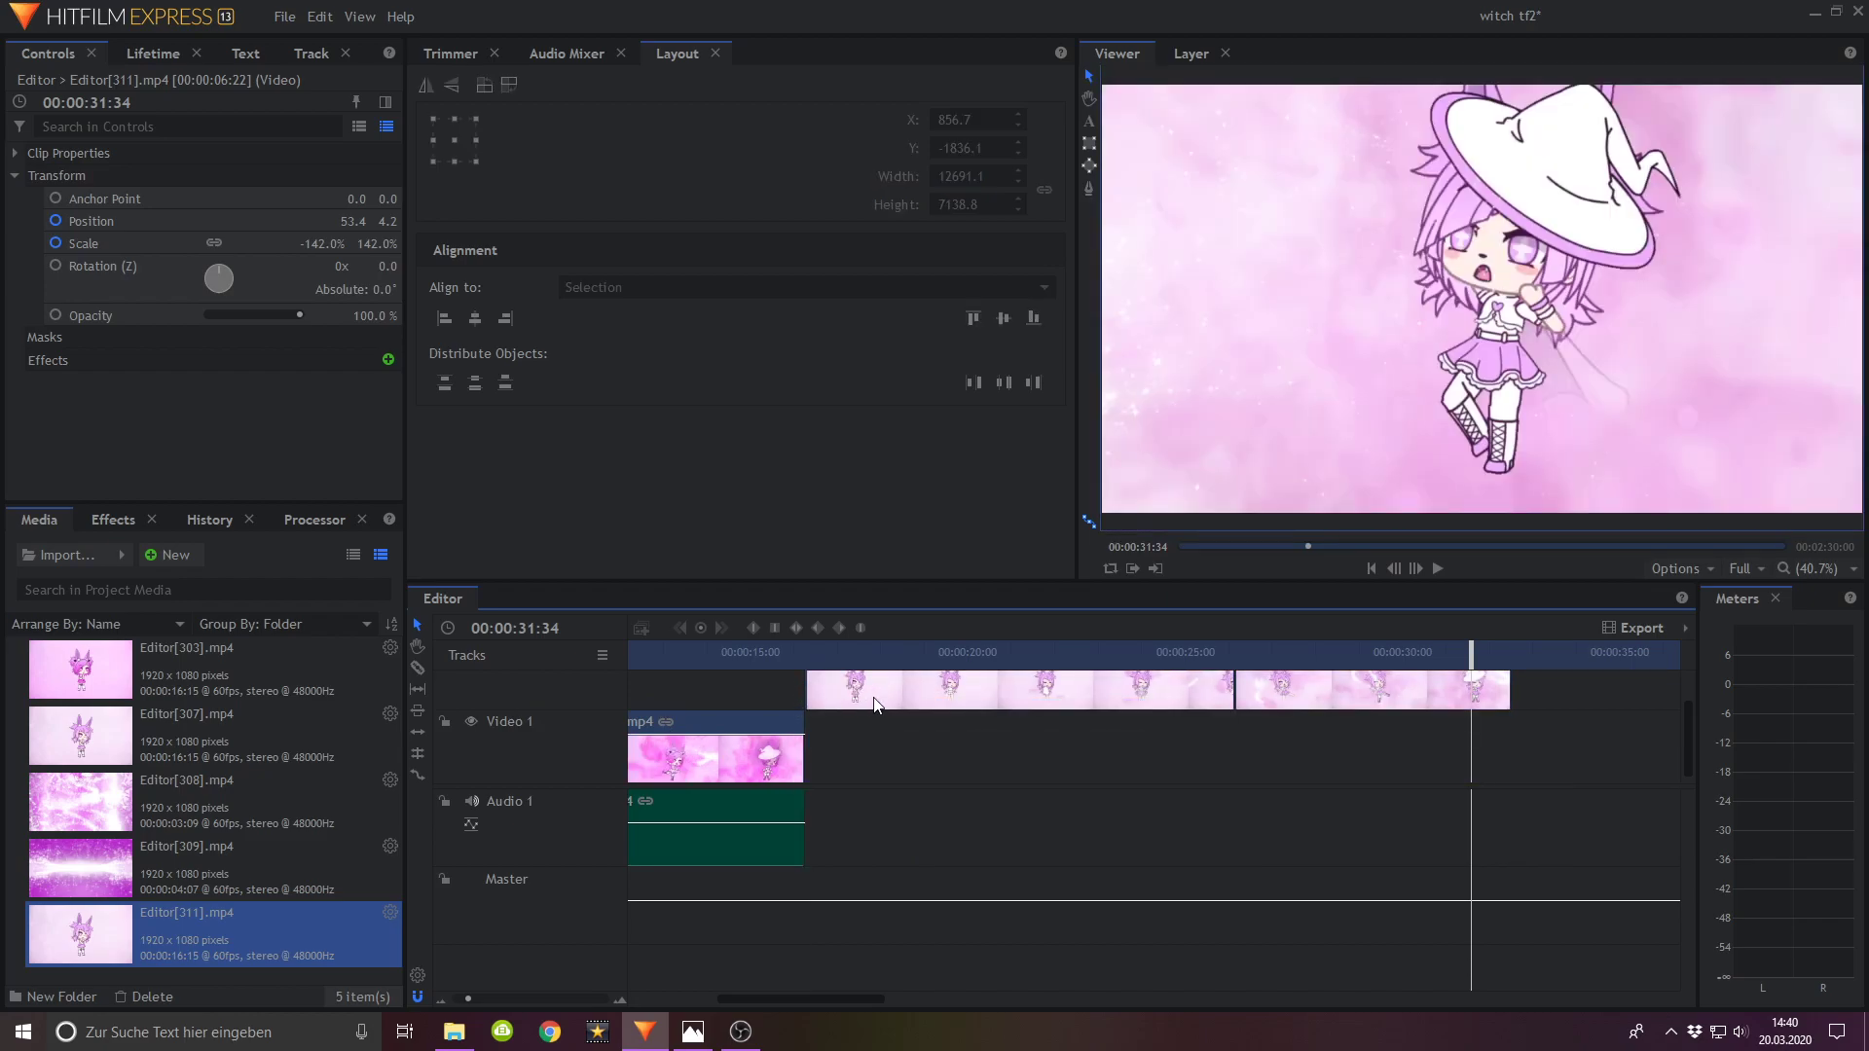
{"action": "left_click_drag", "start_coordinate": [972, 691], "coordinate": [805, 754]}
Step: Add Fade to Color transitions at the starts of the Editor[311].mp4 clips, set the fade colour to white, and save the project
{"action": "left_click", "coordinate": [113, 519]}
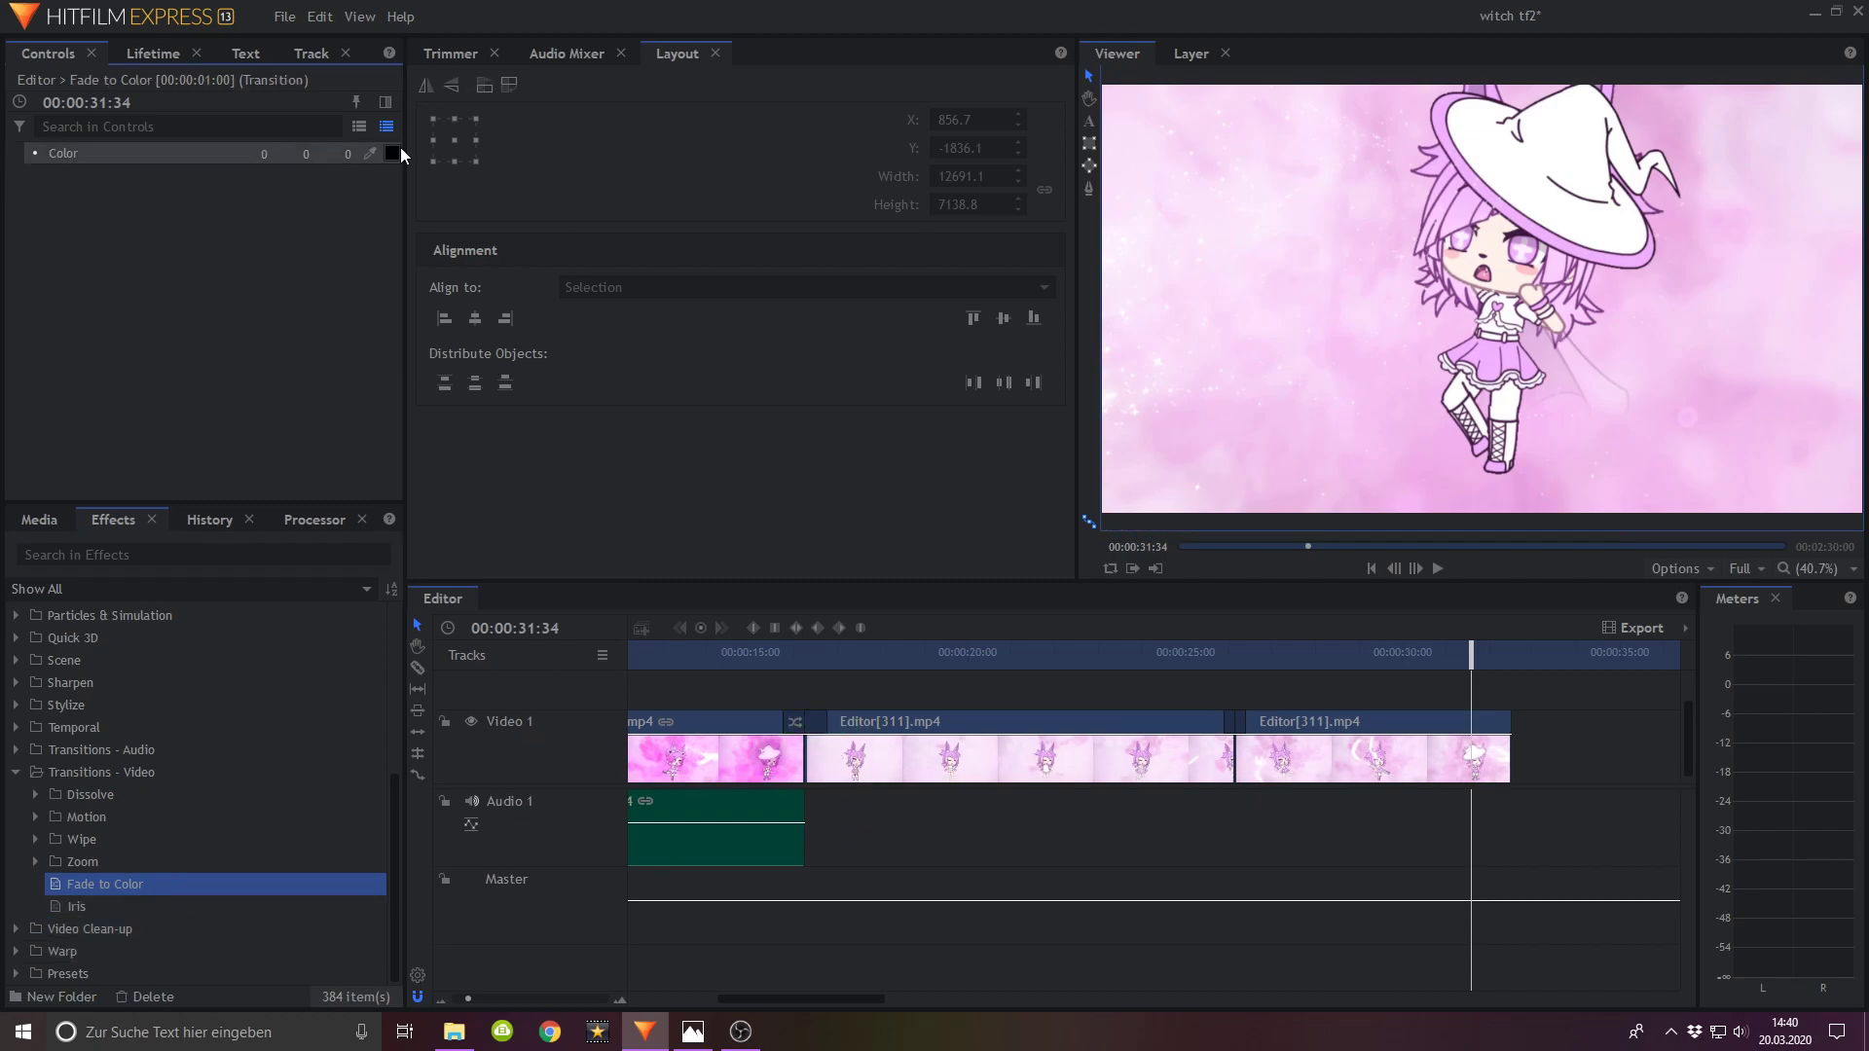
{"action": "left_click", "coordinate": [392, 153]}
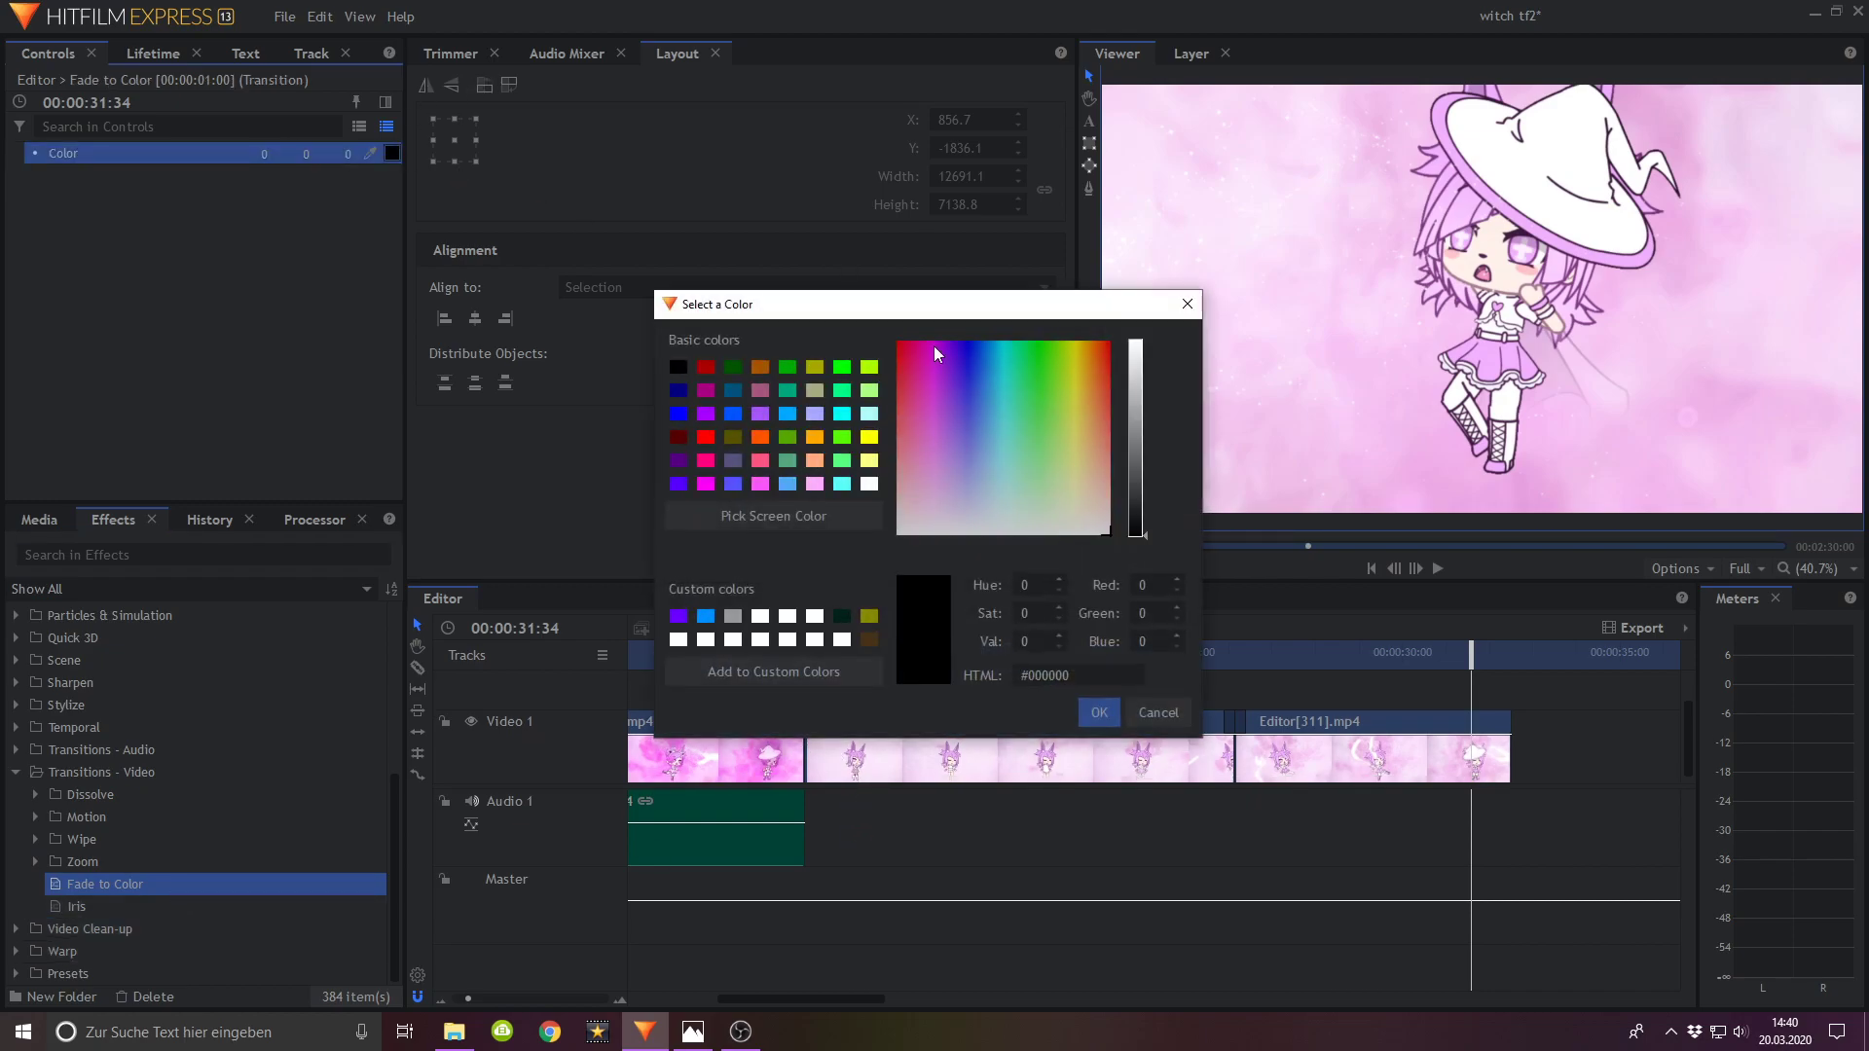
{"action": "left_click", "coordinate": [1099, 717]}
{"action": "left_click", "coordinate": [285, 16]}
{"action": "left_click", "coordinate": [292, 134]}
Step: Copy the effect from the clip preceding the Editor[311].mp4 clips and paste this Shake effect onto both Editor[311].mp4 clips
{"action": "left_click_drag", "start_coordinate": [761, 645], "coordinate": [846, 681]}
{"action": "left_click", "coordinate": [1828, 570]}
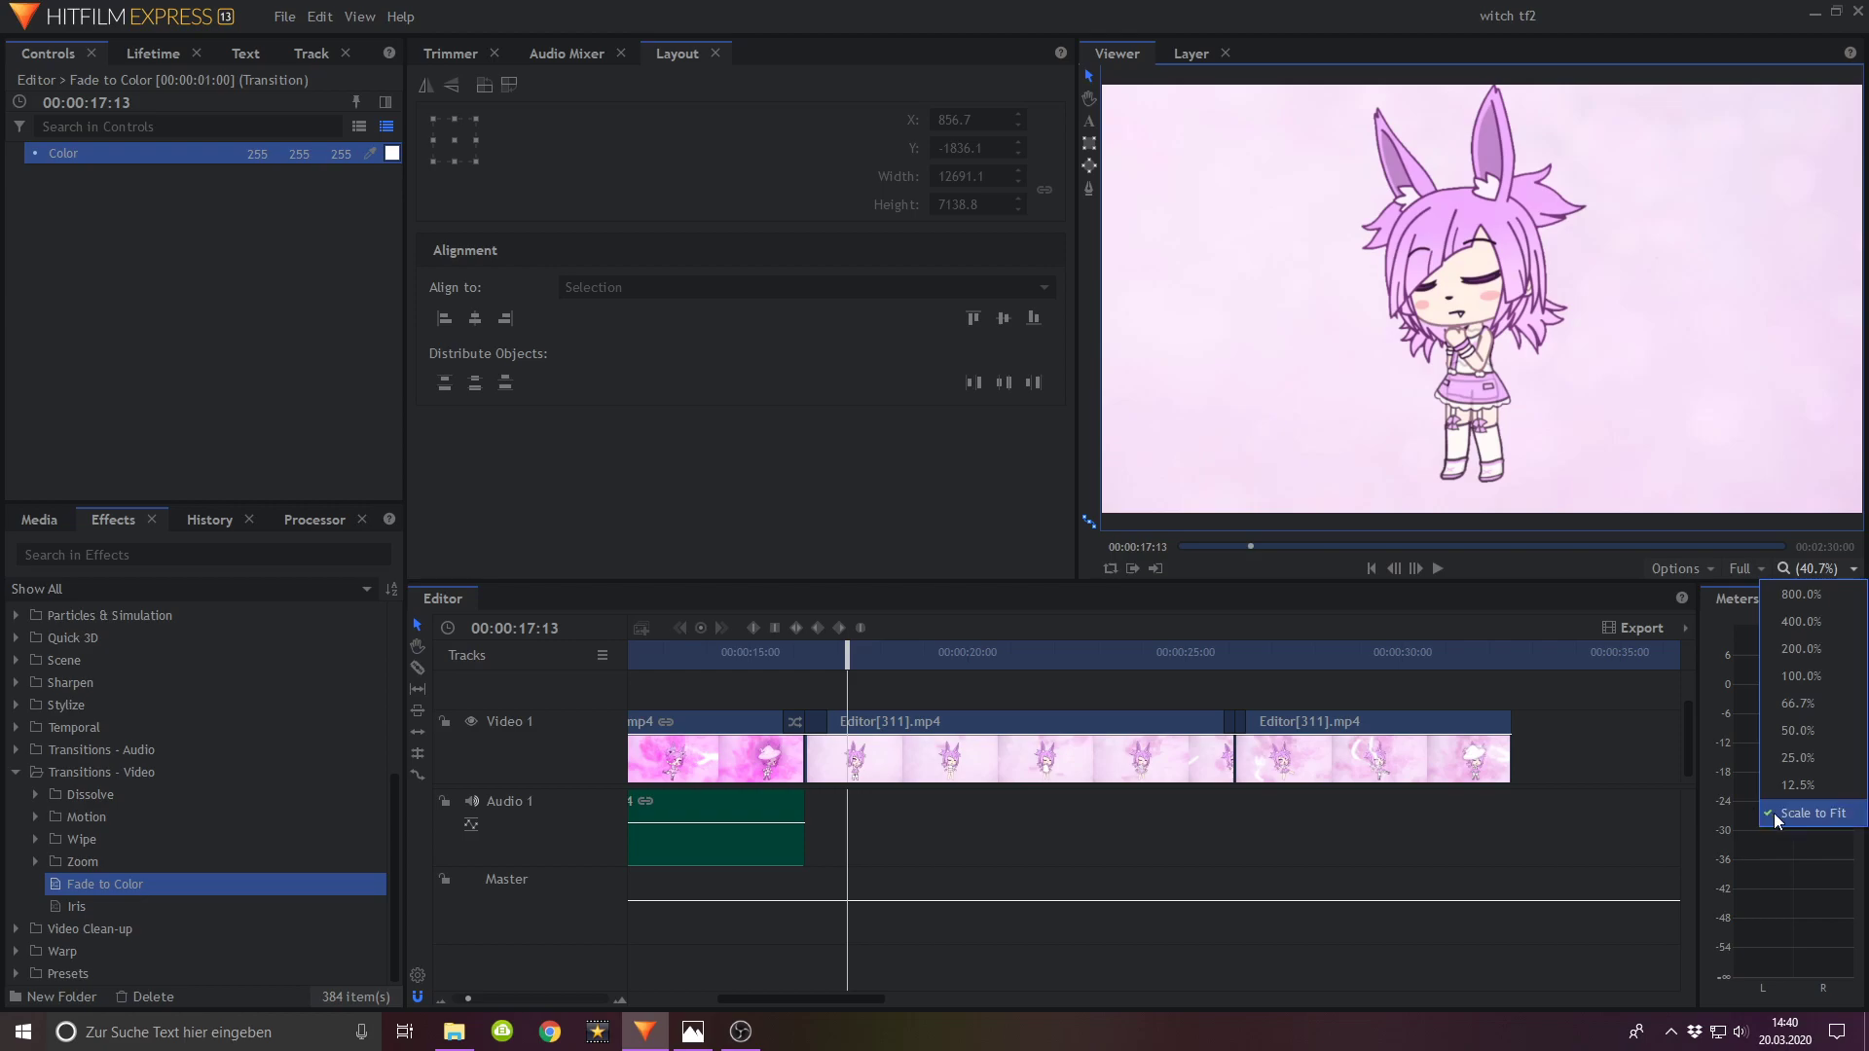
{"action": "left_click", "coordinate": [1466, 869]}
{"action": "left_click_drag", "start_coordinate": [856, 679], "coordinate": [1263, 673]}
{"action": "left_click", "coordinate": [697, 750]}
{"action": "left_click", "coordinate": [15, 221]}
{"action": "left_click", "coordinate": [109, 250]}
{"action": "right_click", "coordinate": [109, 250]}
{"action": "left_click", "coordinate": [197, 343]}
{"action": "right_click", "coordinate": [1019, 744]}
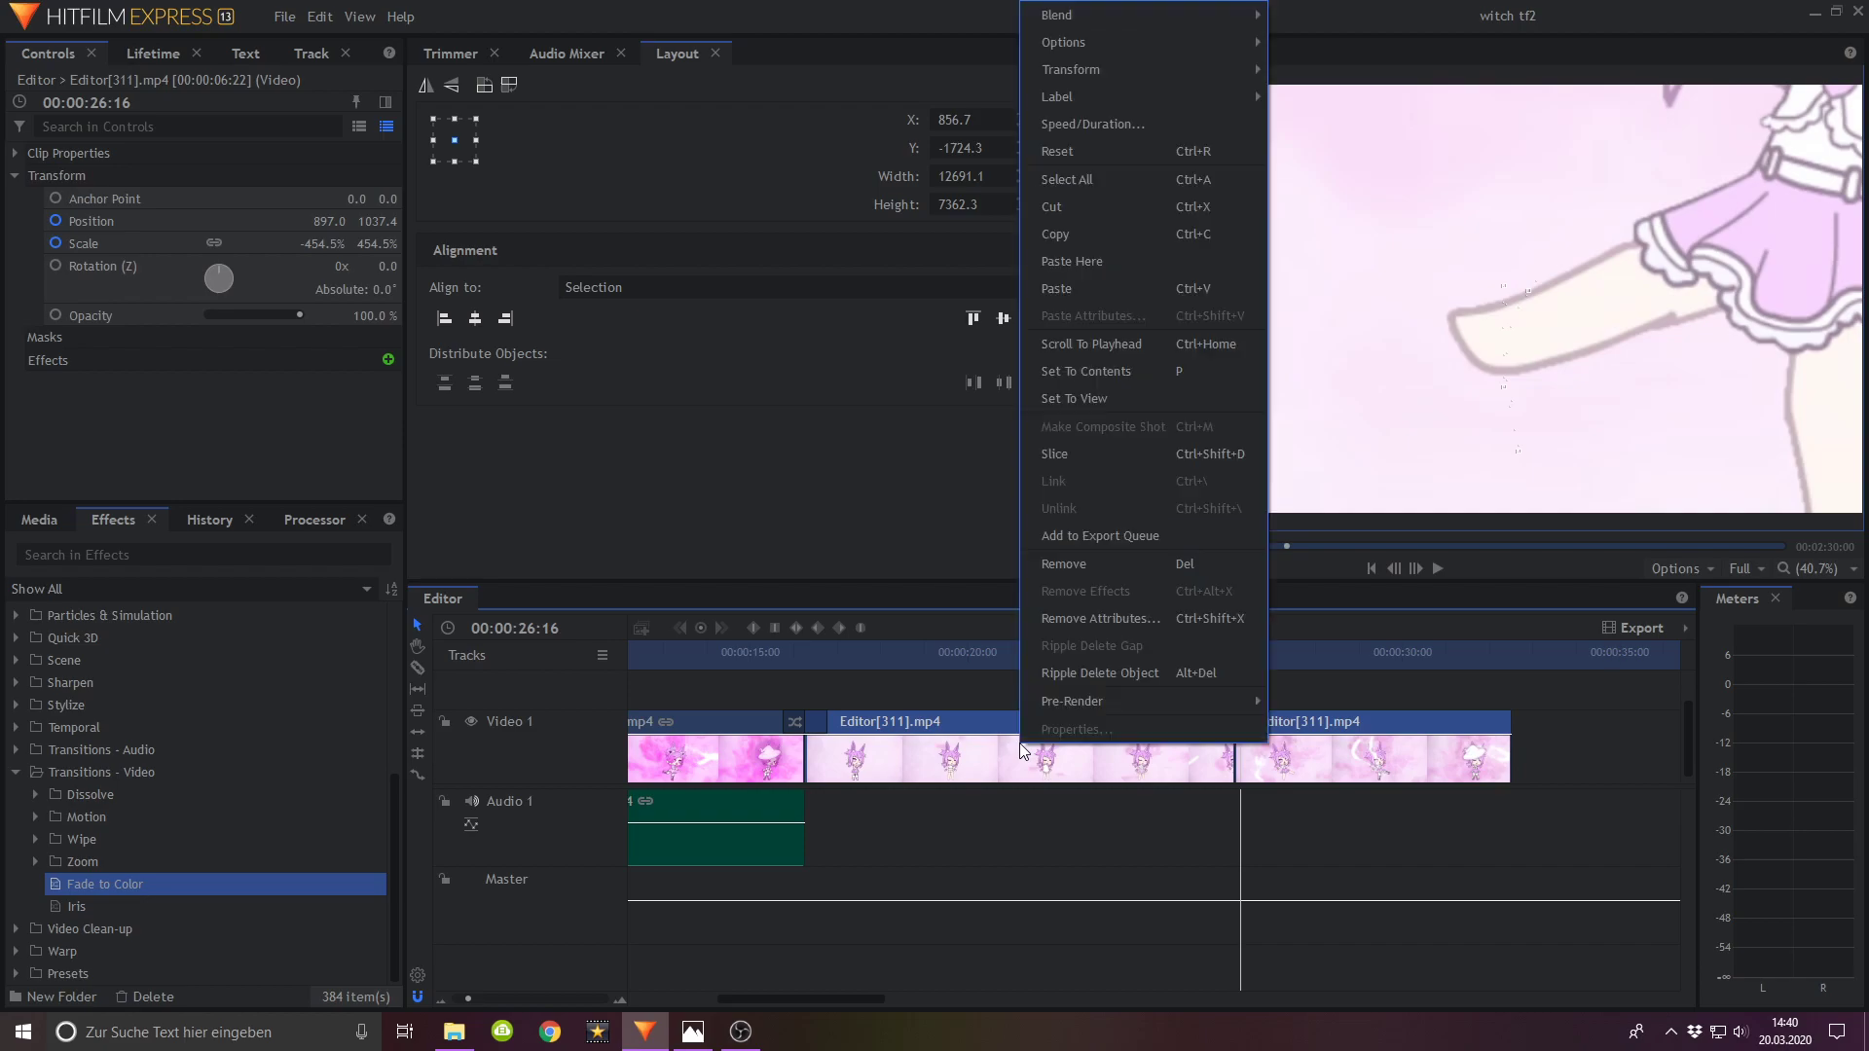
{"action": "left_click", "coordinate": [1041, 291]}
{"action": "left_click_drag", "start_coordinate": [859, 671], "coordinate": [1460, 686]}
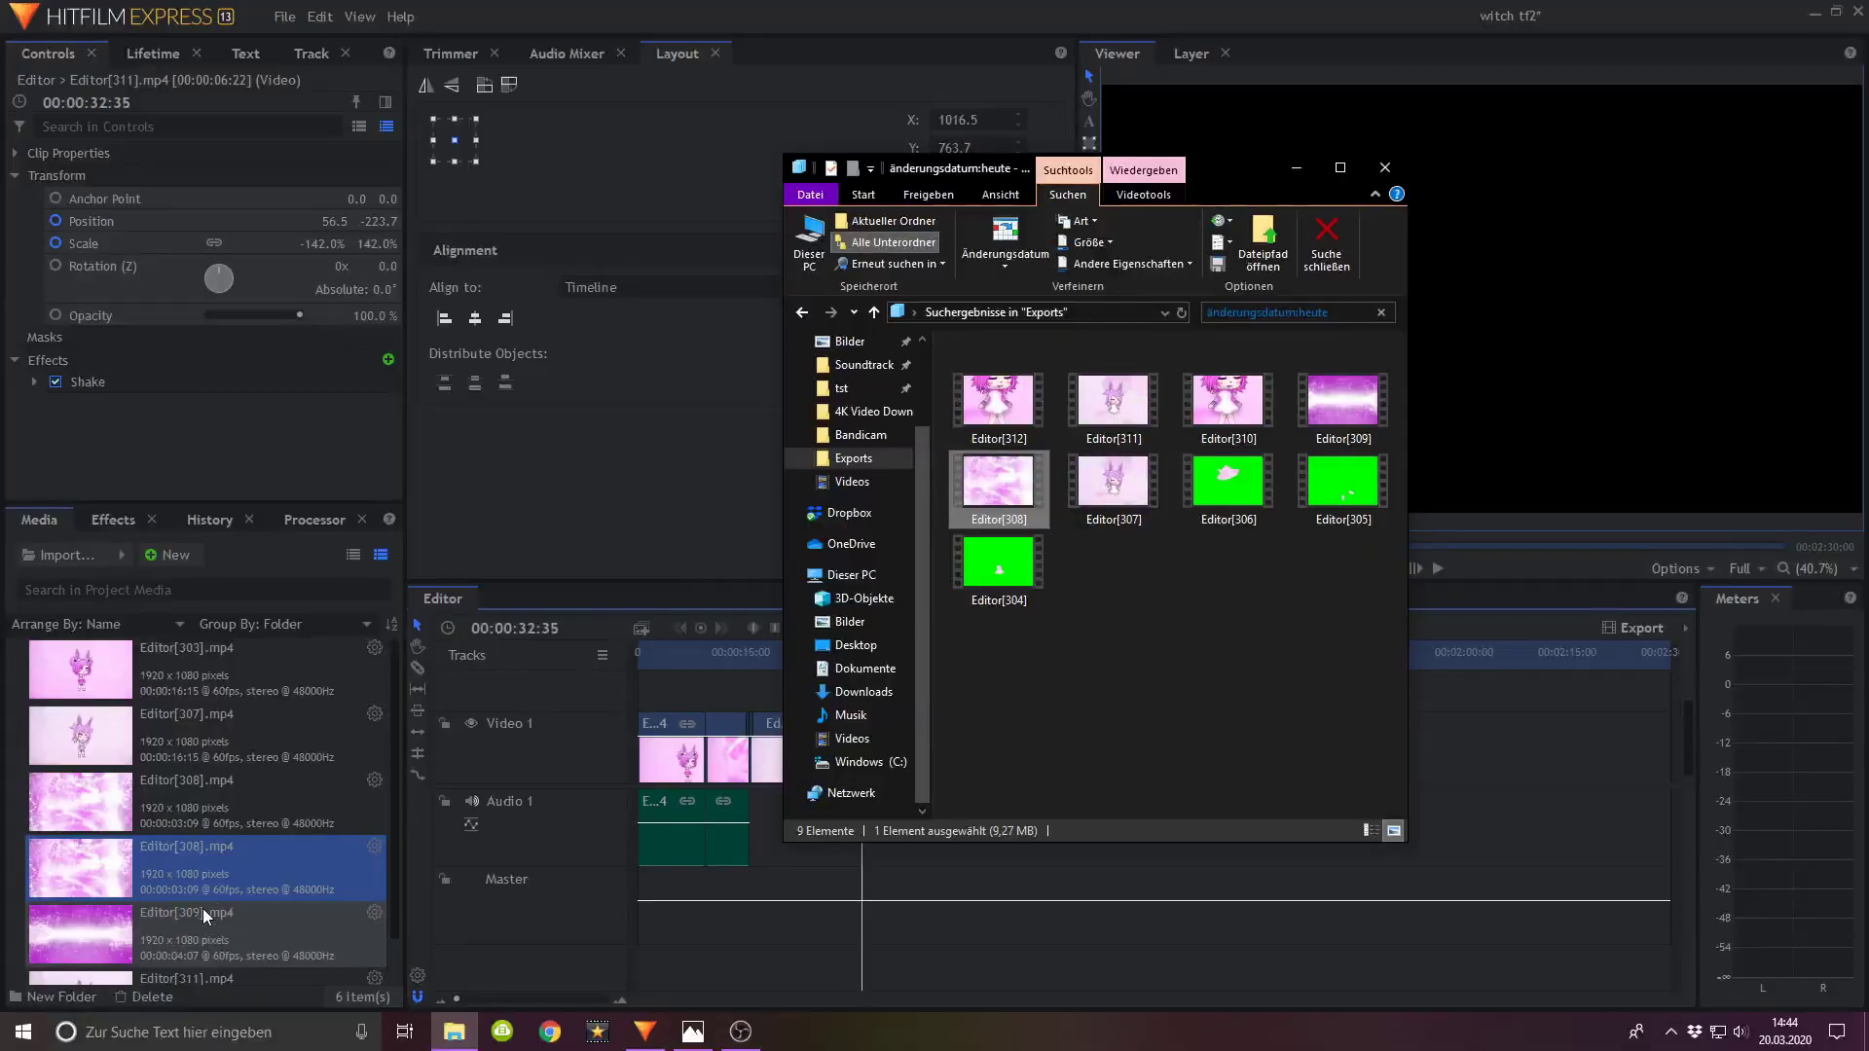
Step: Place the newly imported Editor[308].mp4 on Video 1 directly after the second Editor[311].mp4 clip
{"action": "left_click", "coordinate": [983, 761]}
{"action": "left_click_drag", "start_coordinate": [983, 761], "coordinate": [872, 745]}
{"action": "left_click_drag", "start_coordinate": [460, 996], "coordinate": [467, 997]}
{"action": "left_click_drag", "start_coordinate": [1188, 749], "coordinate": [1182, 746]}
{"action": "left_click", "coordinate": [1183, 756]}
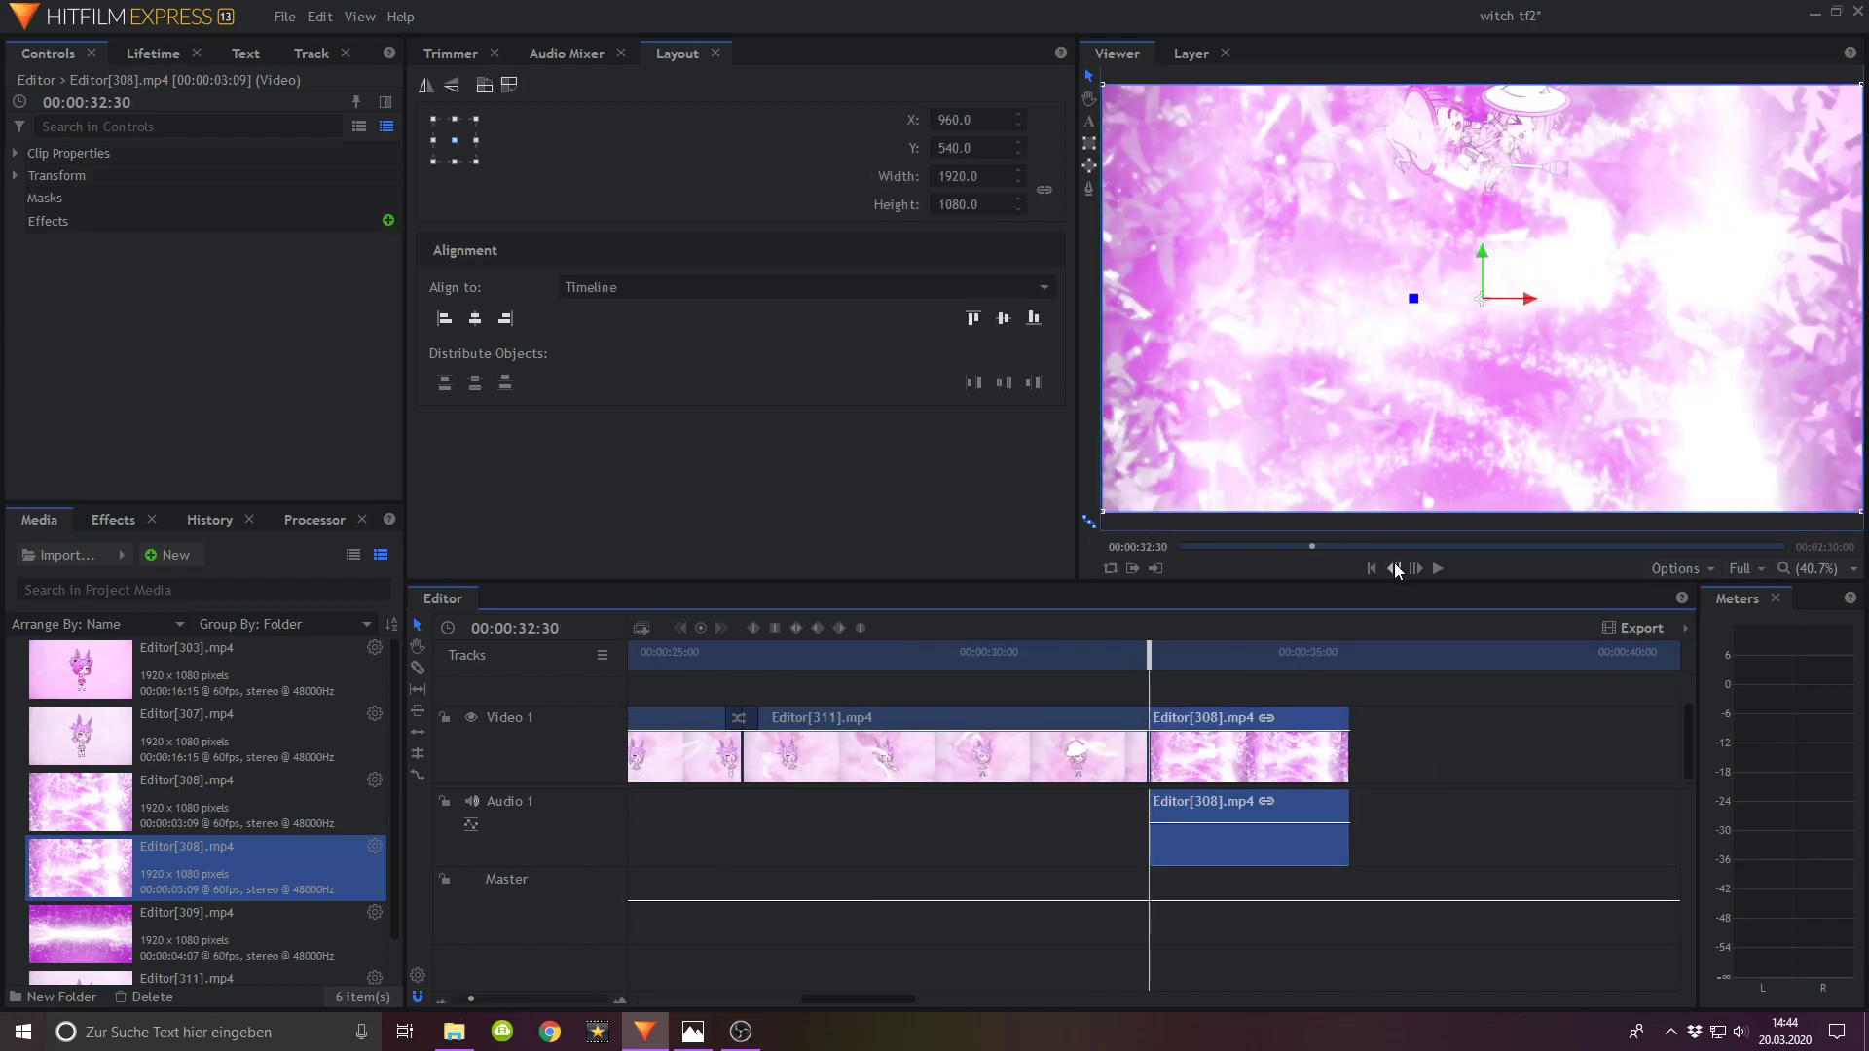
Step: At 00:00:32:30, scale Editor[308].mp4 to 229%, position it at about -12.2, -690.8, and enable scale and position keyframes
{"action": "left_click", "coordinate": [1394, 568]}
{"action": "left_click", "coordinate": [1414, 568]}
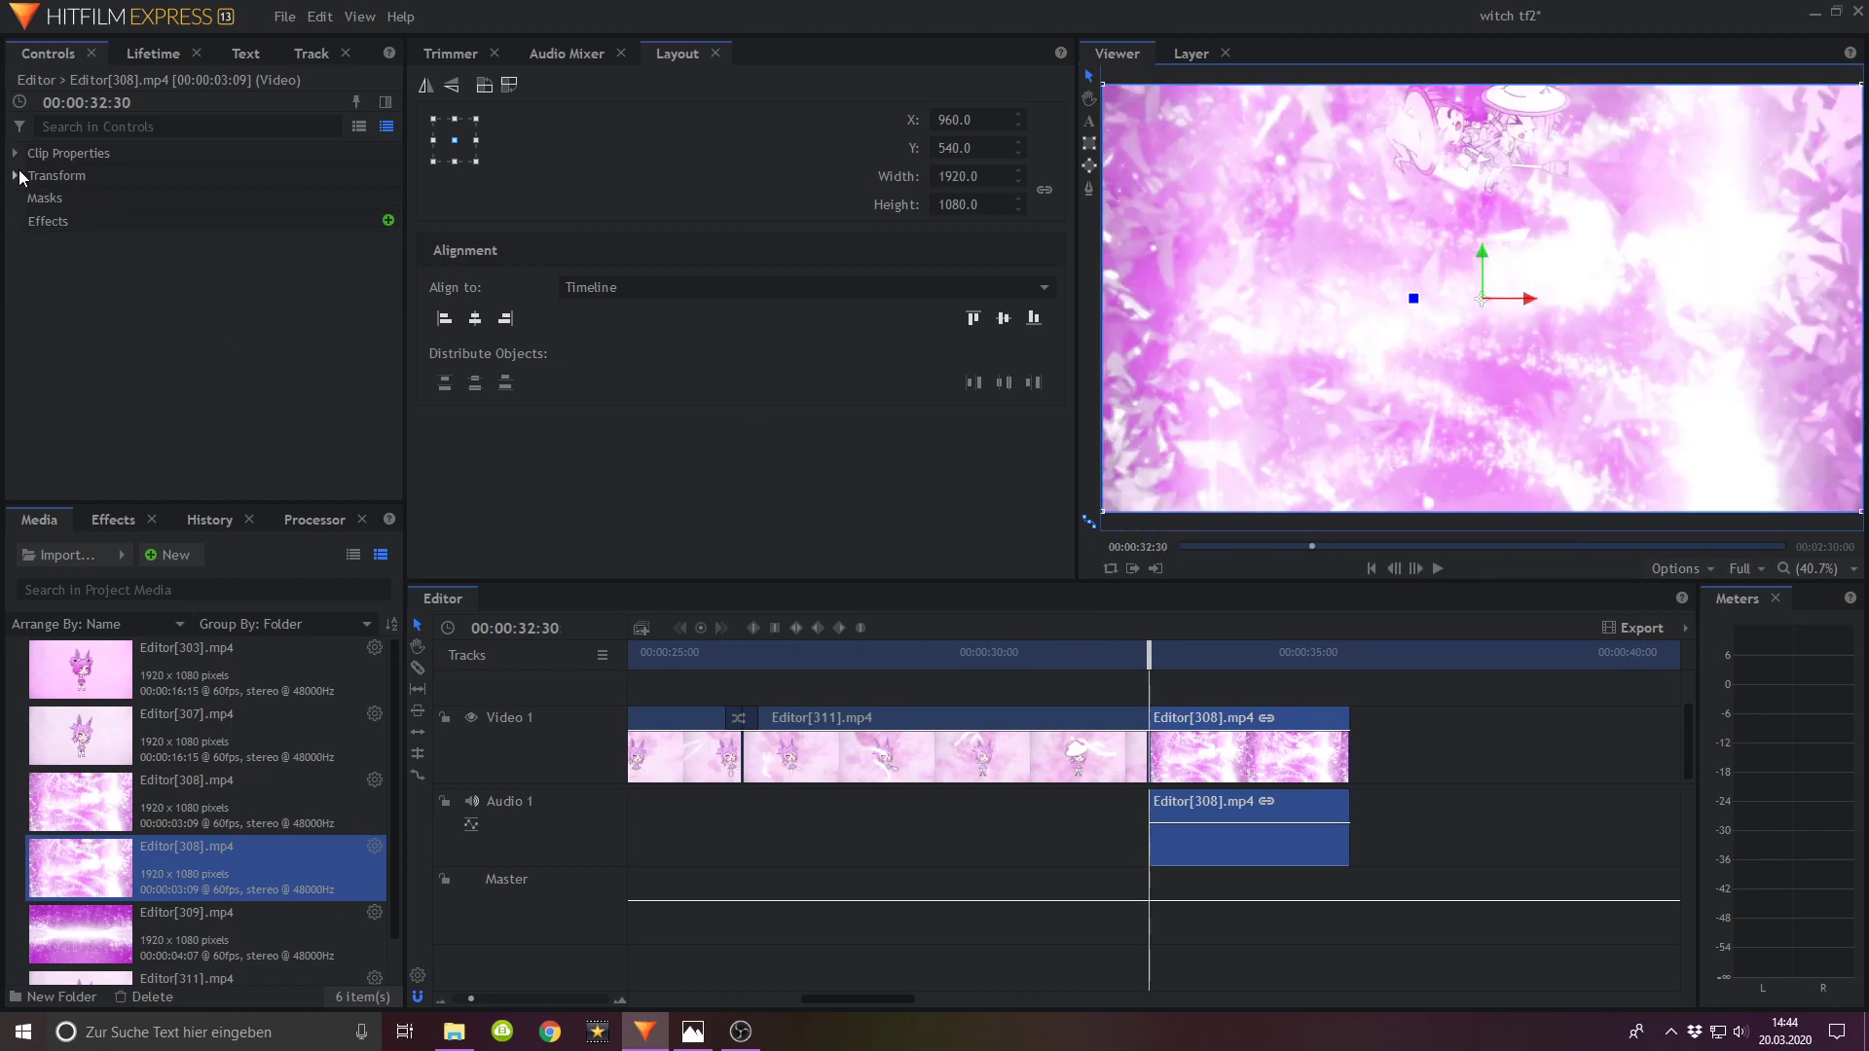
{"action": "left_click", "coordinate": [15, 177]}
{"action": "left_click_drag", "start_coordinate": [369, 242], "coordinate": [494, 242]}
{"action": "left_click_drag", "start_coordinate": [1349, 327], "coordinate": [1329, 591]}
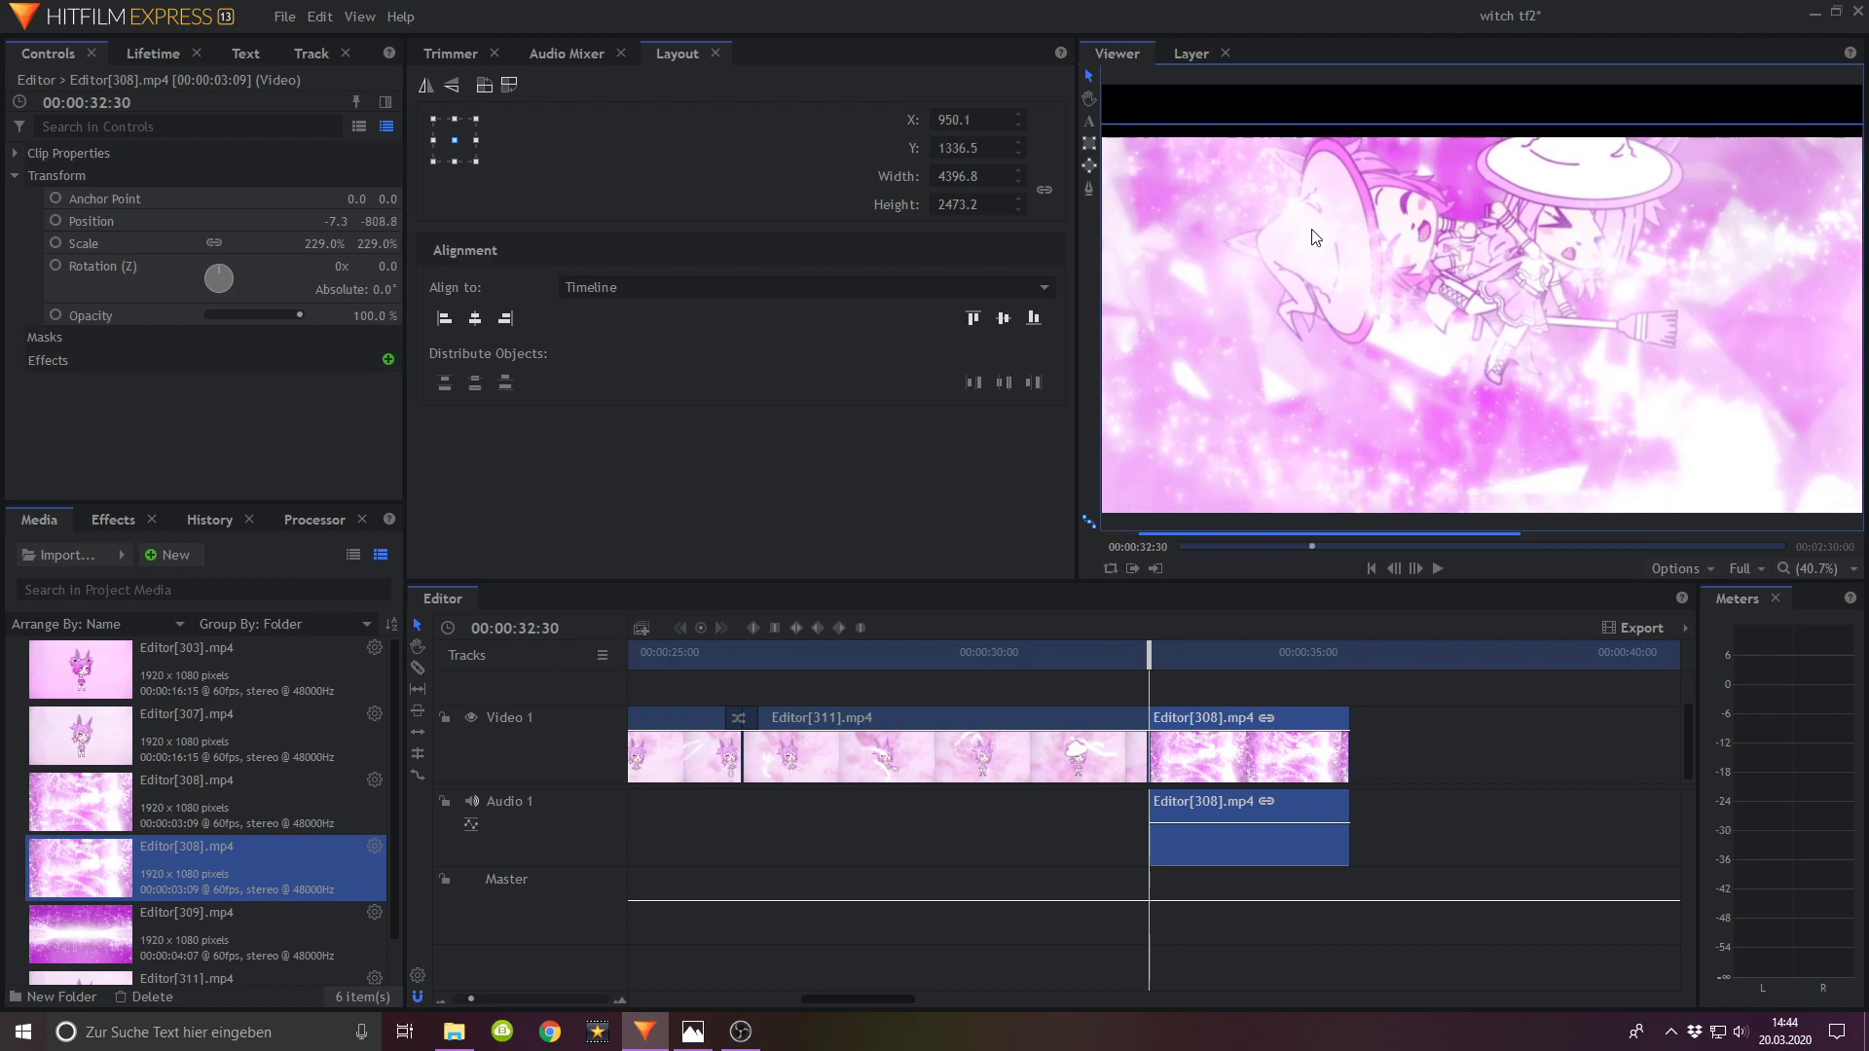
{"action": "left_click_drag", "start_coordinate": [1297, 212], "coordinate": [1314, 221]}
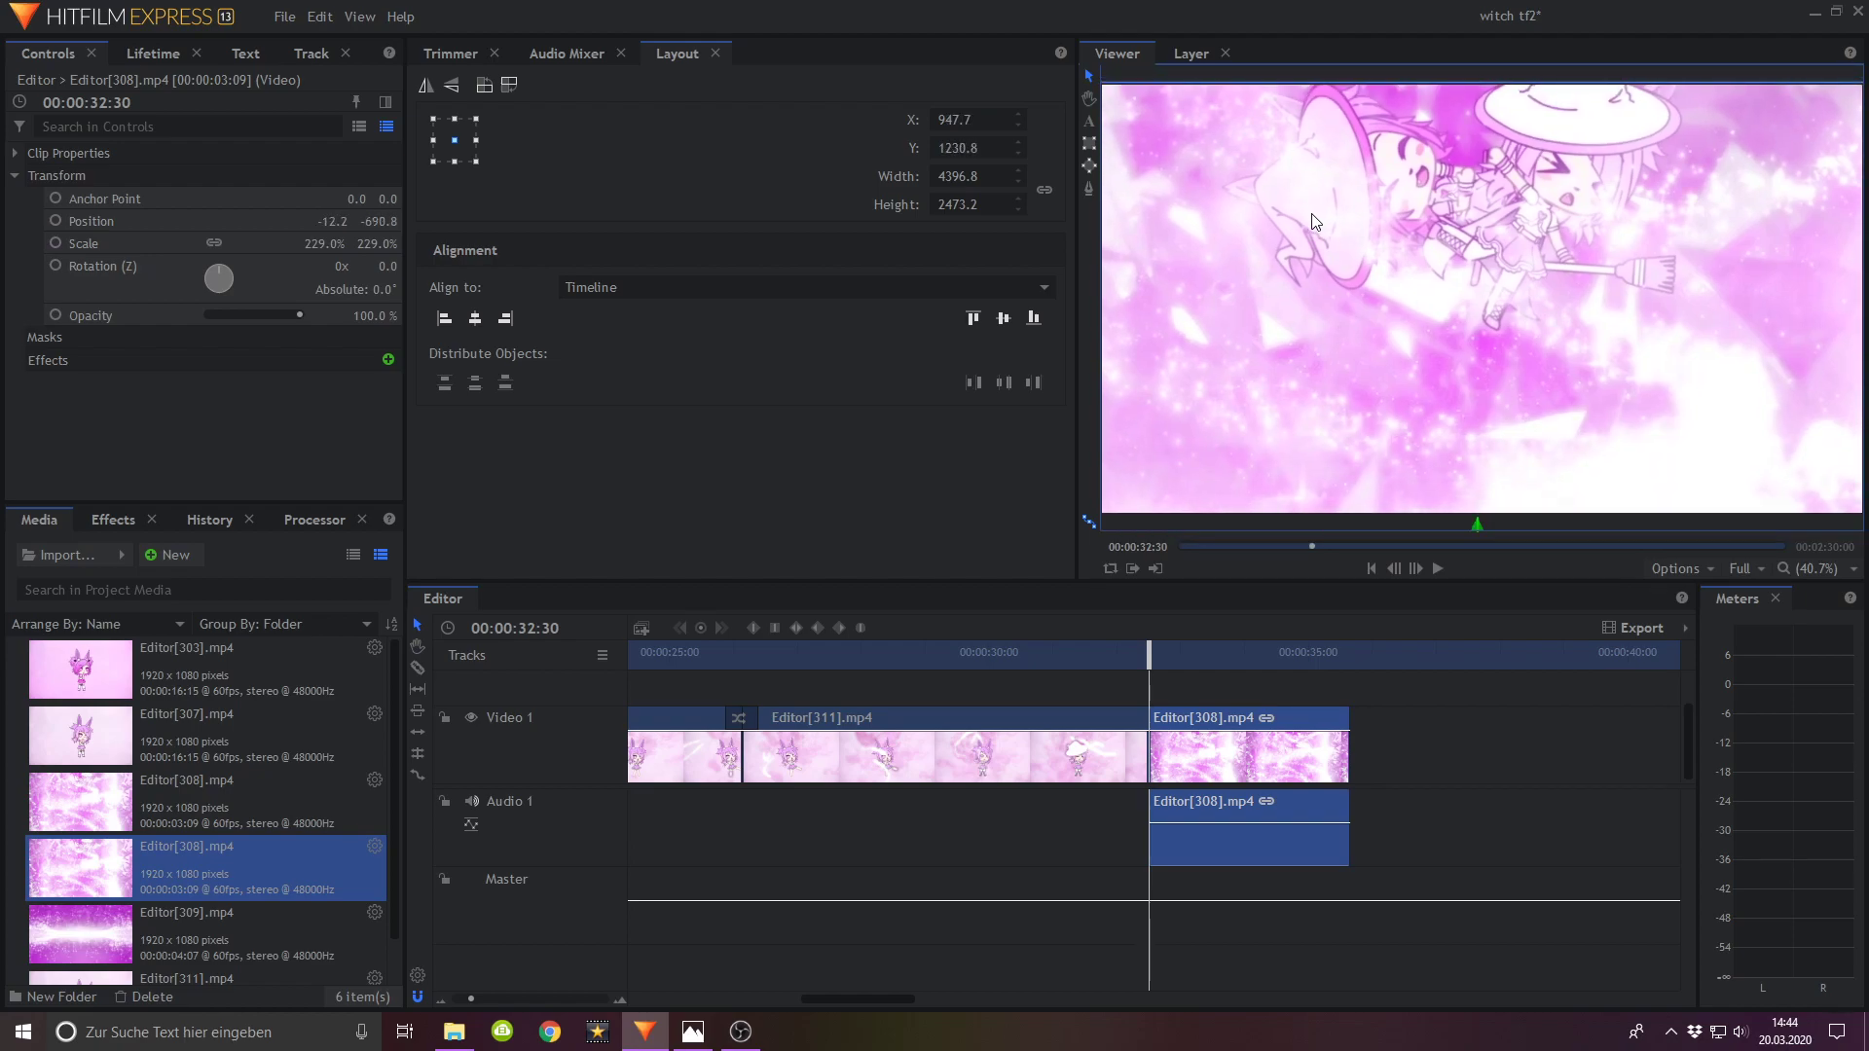
{"action": "left_click", "coordinate": [55, 243]}
{"action": "left_click", "coordinate": [55, 221]}
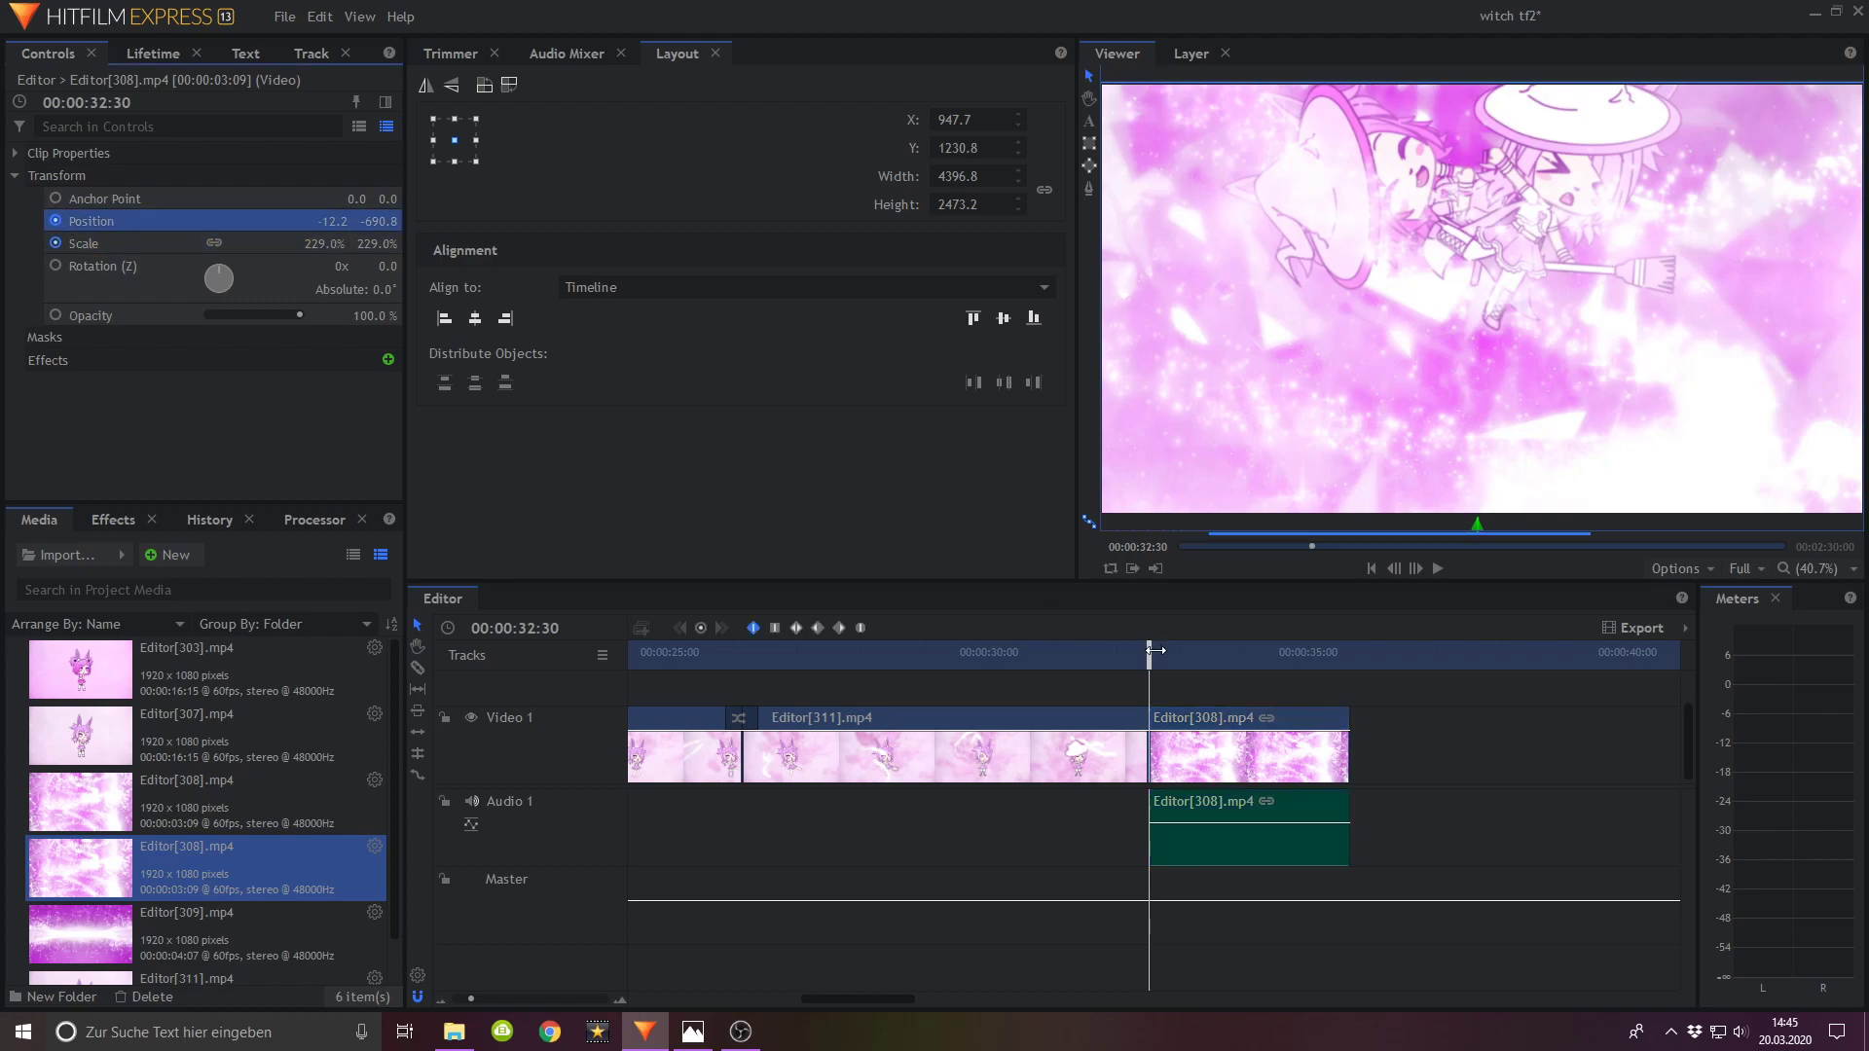
Step: At 00:00:35:38, keyframe Editor[308].mp4 with scale 196% and position about 142.5, 508.9
{"action": "left_click_drag", "start_coordinate": [1336, 659], "coordinate": [1352, 659]}
{"action": "left_click", "coordinate": [1393, 571]}
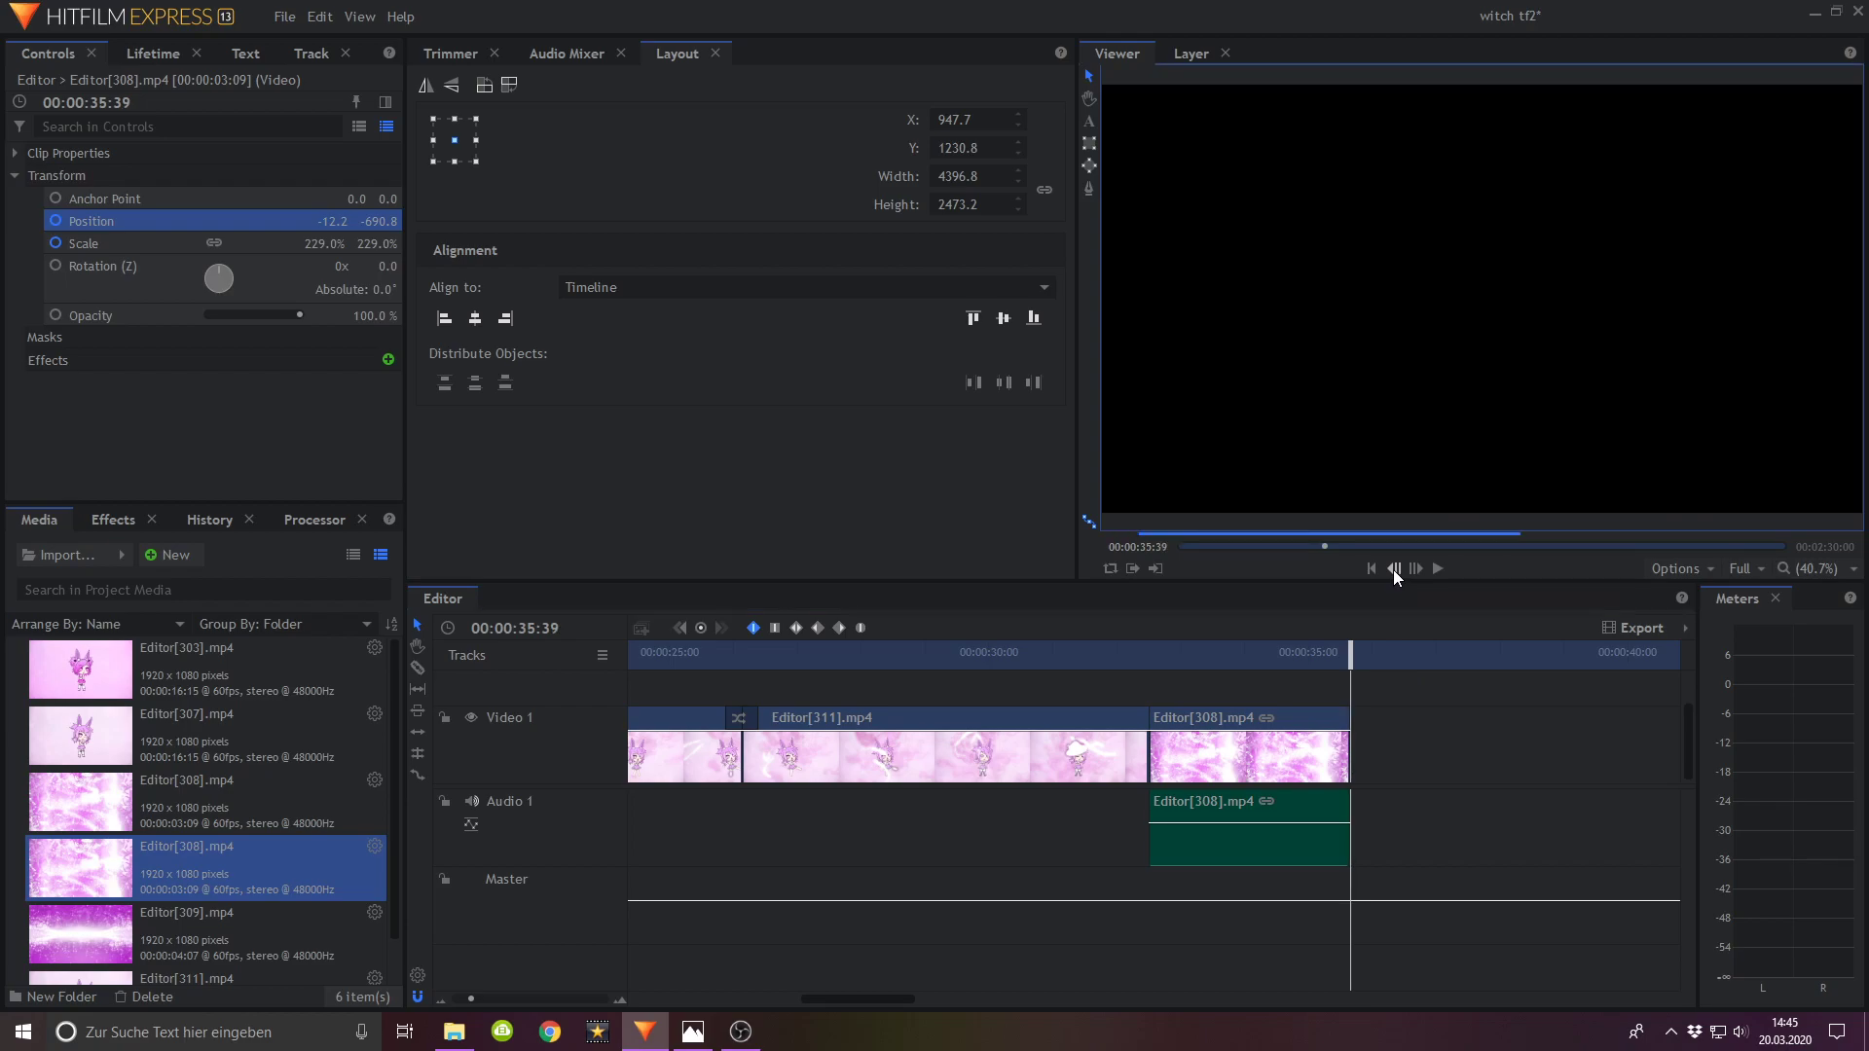
{"action": "left_click", "coordinate": [1393, 571]}
{"action": "left_click_drag", "start_coordinate": [1436, 455], "coordinate": [1451, 199]}
{"action": "left_click_drag", "start_coordinate": [1452, 401], "coordinate": [1475, 123]}
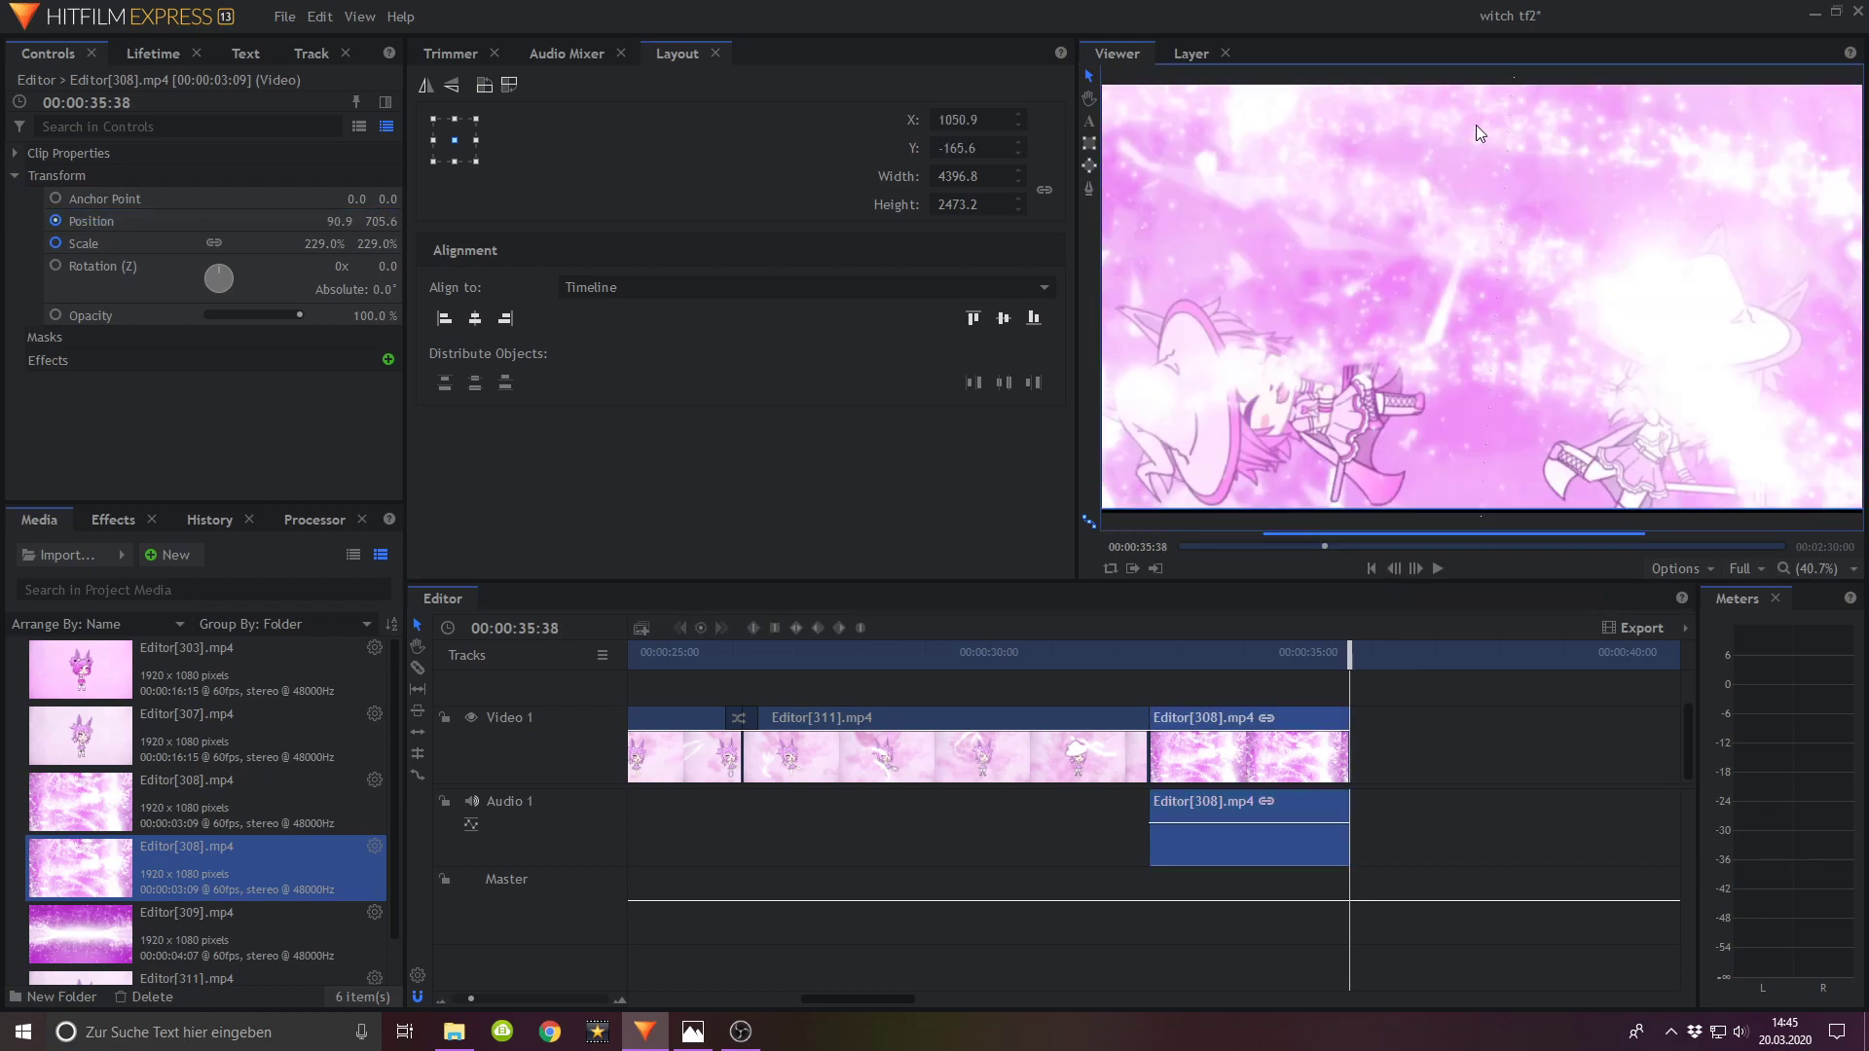
{"action": "left_click_drag", "start_coordinate": [1428, 354], "coordinate": [1467, 370]}
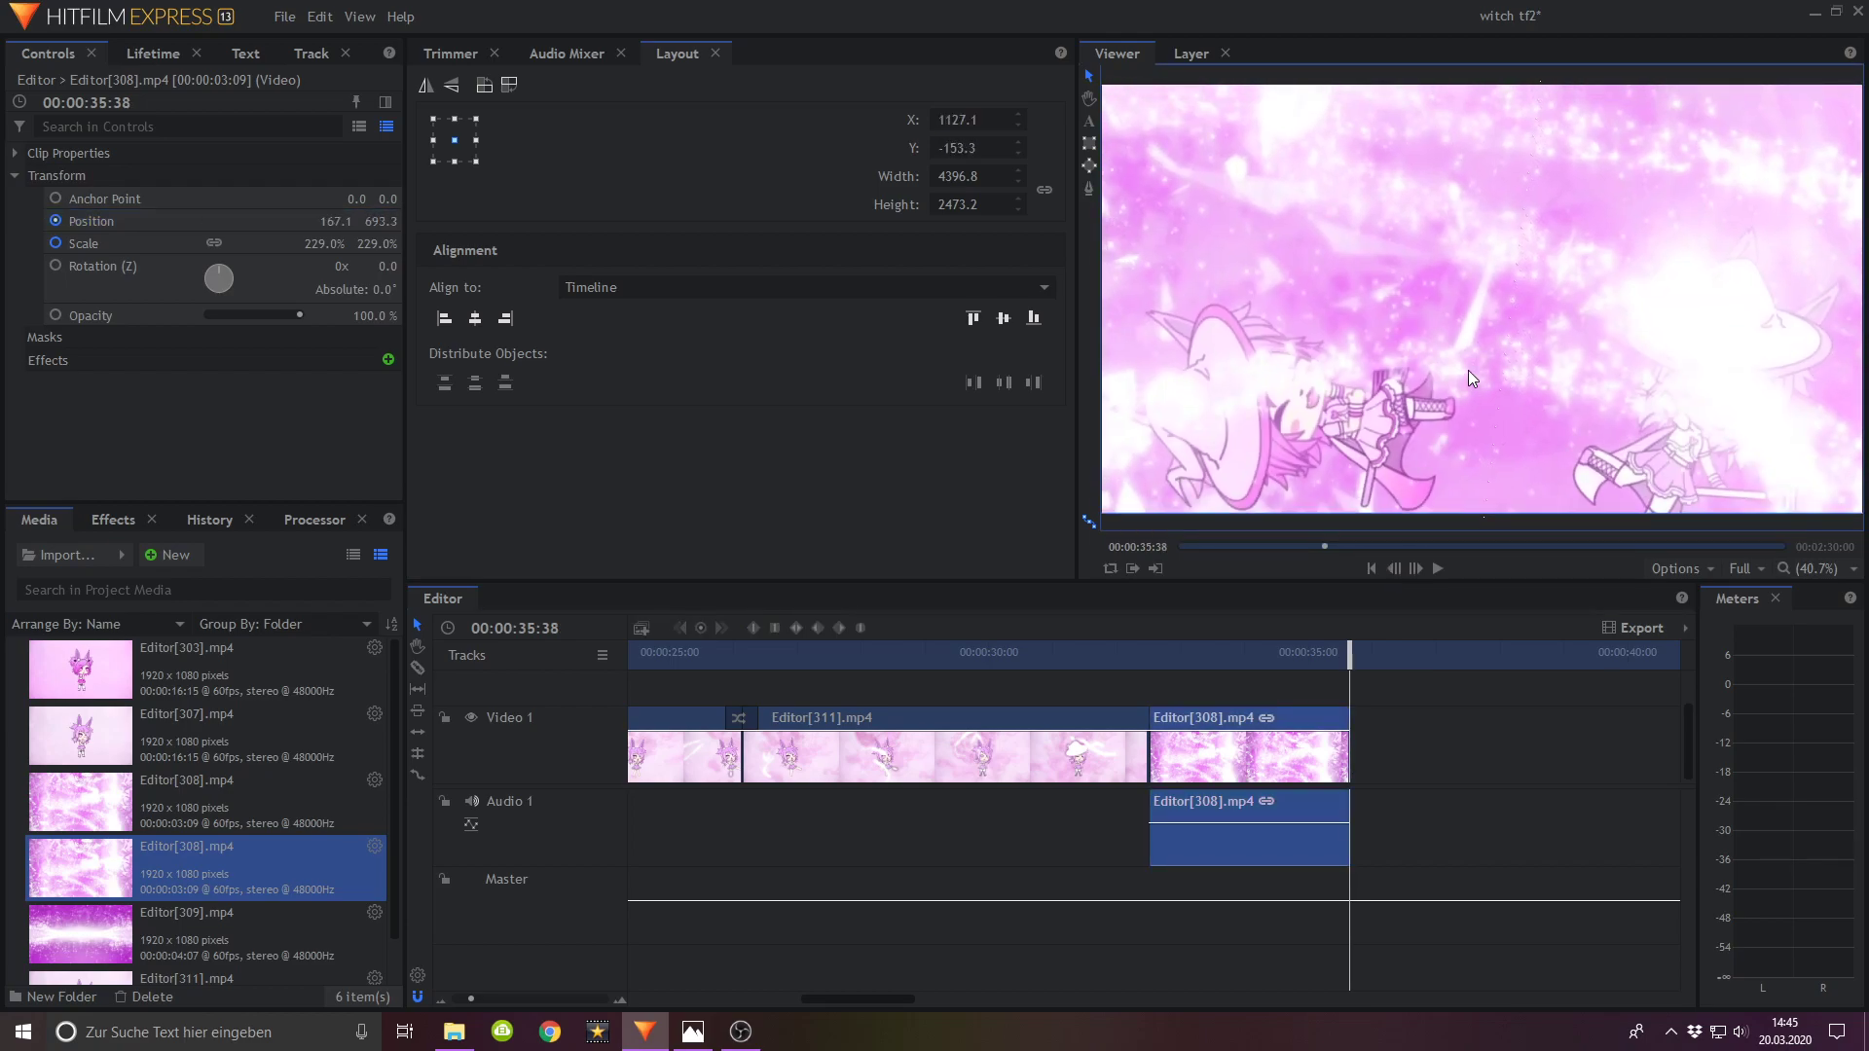
{"action": "left_click_drag", "start_coordinate": [380, 246], "coordinate": [315, 246]}
{"action": "left_click_drag", "start_coordinate": [1306, 344], "coordinate": [1303, 384]}
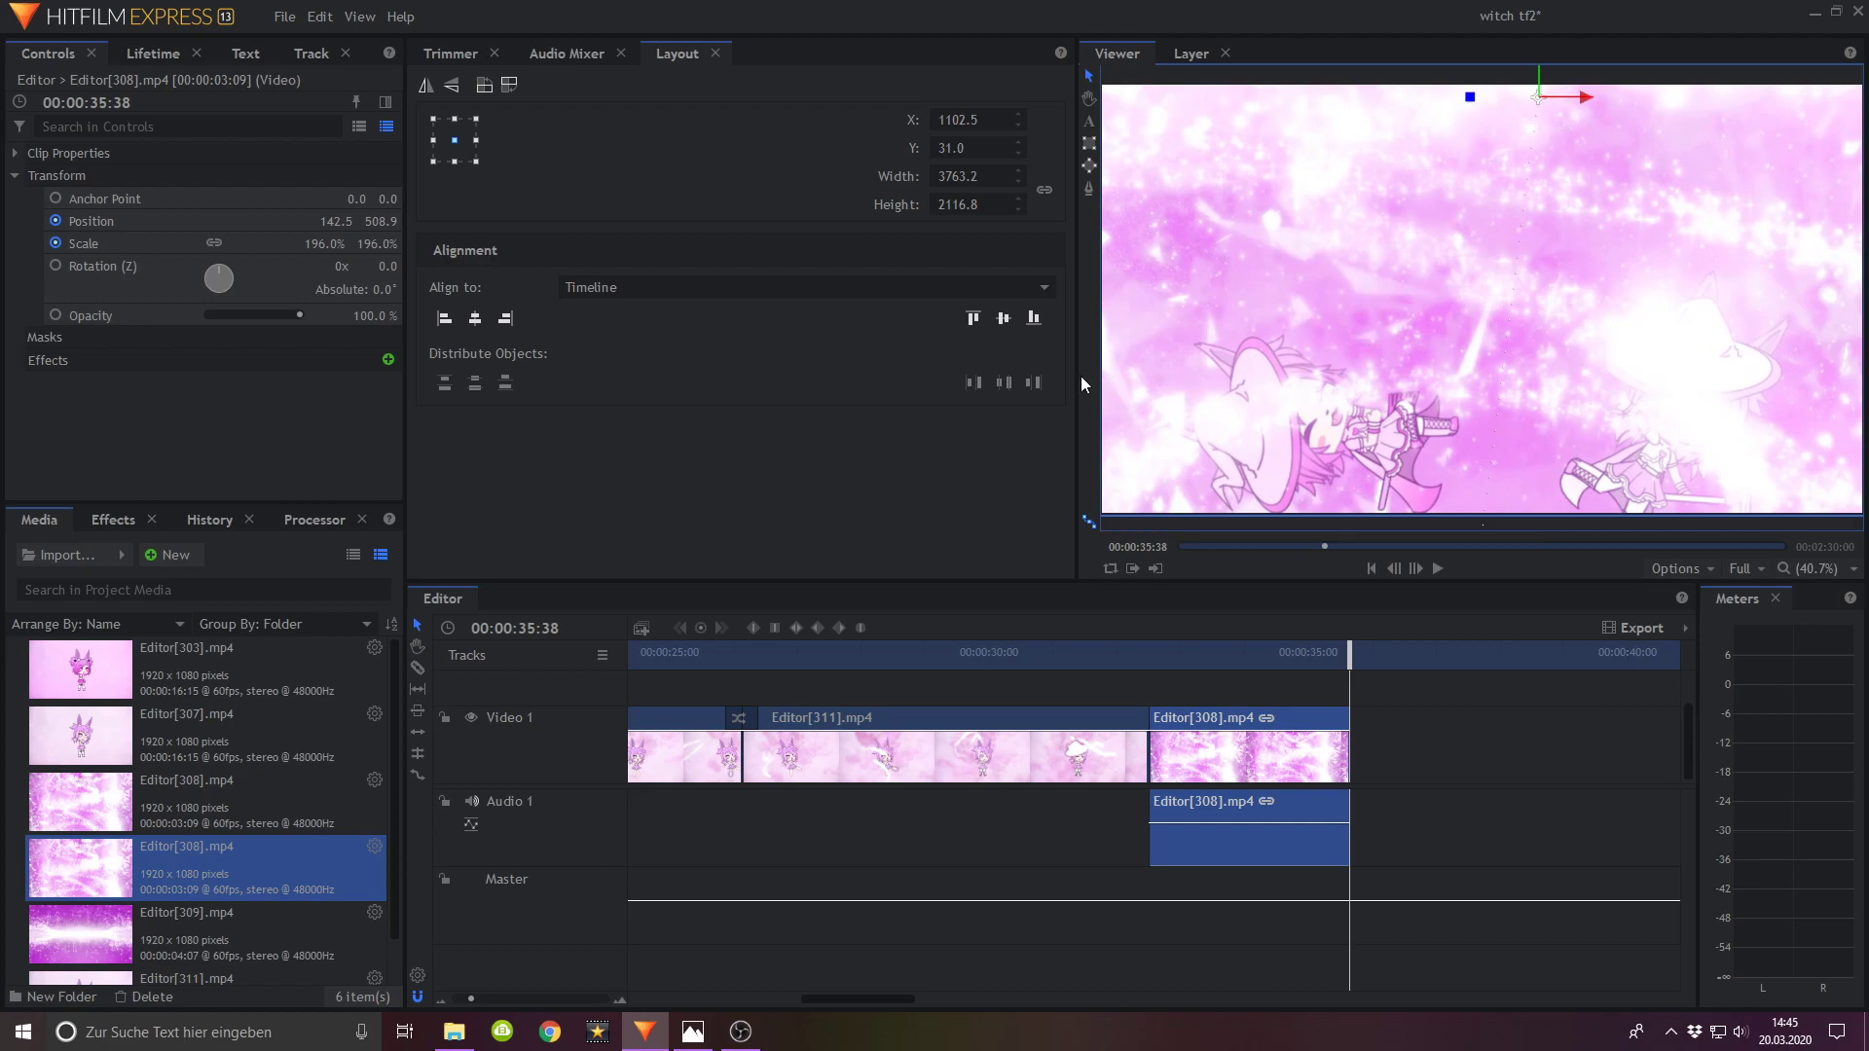
Step: Apply smooth interpolation to the position and scale keyframes of Editor[308].mp4
{"action": "left_click", "coordinate": [304, 225]}
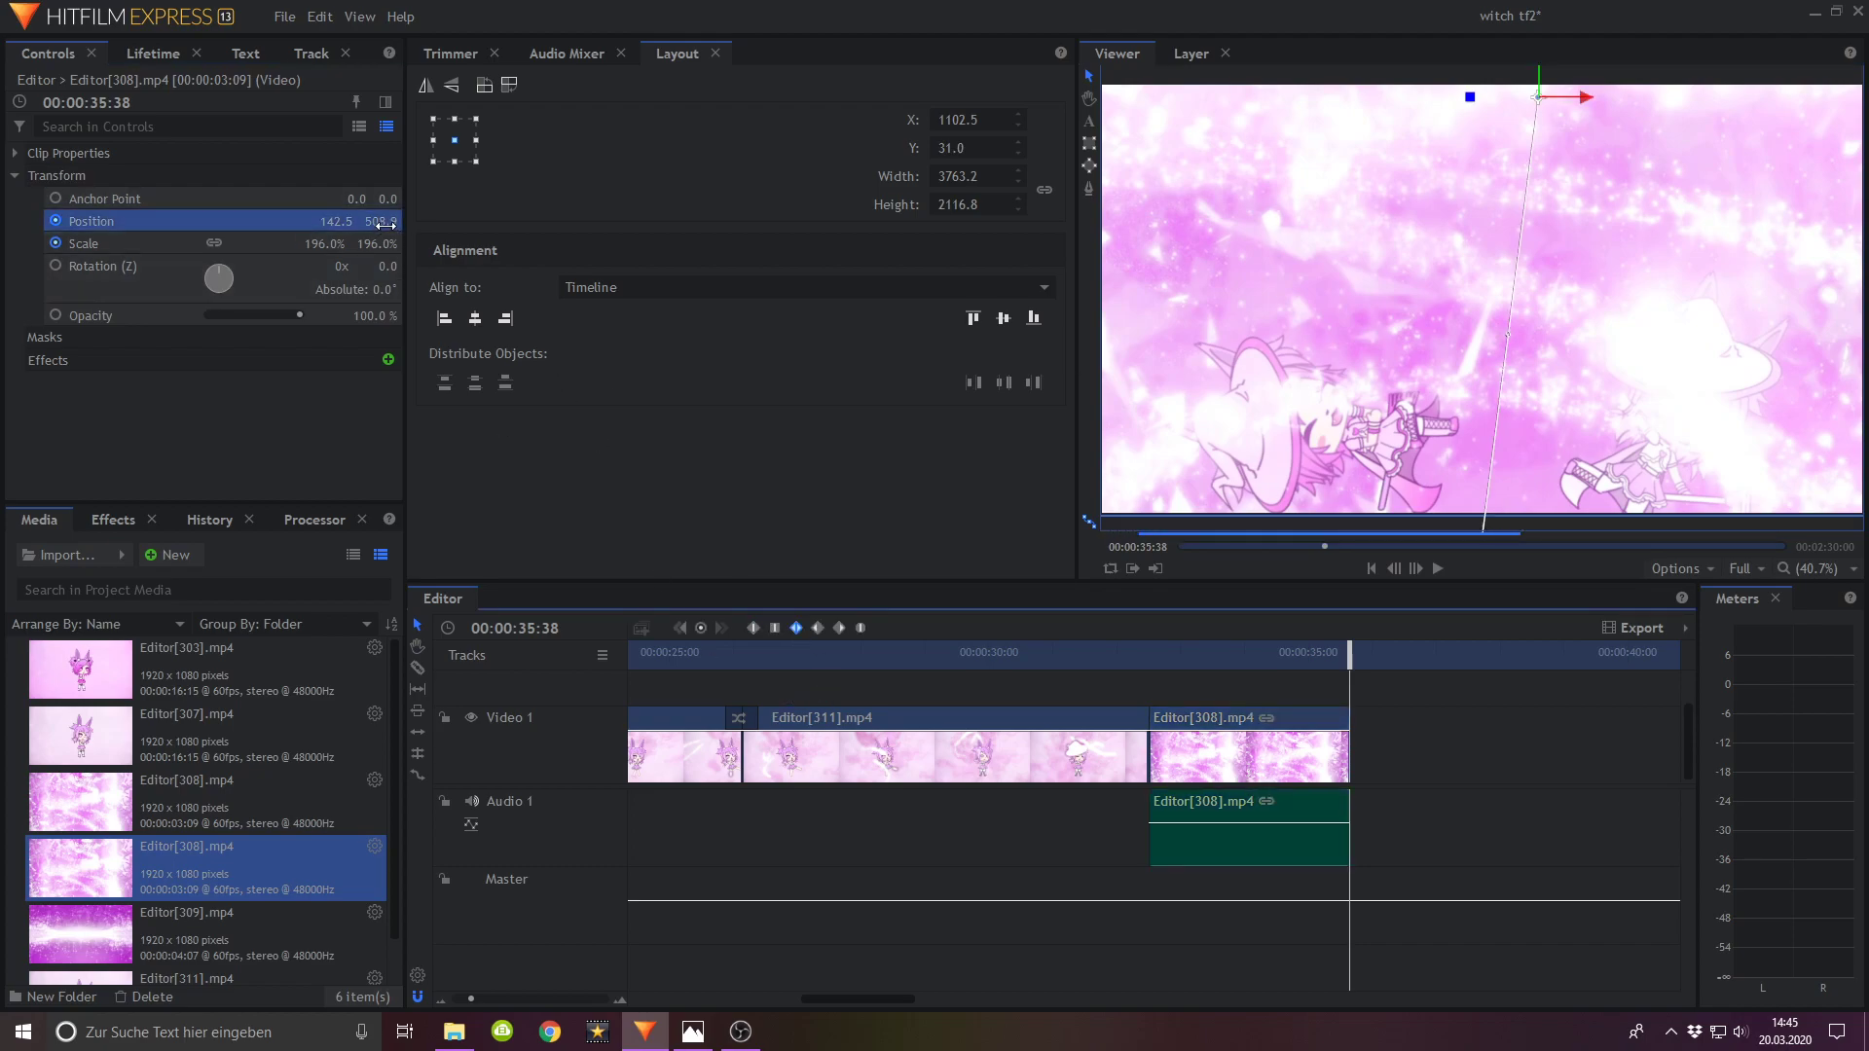
{"action": "left_click", "coordinate": [276, 247]}
{"action": "left_click_drag", "start_coordinate": [1152, 668], "coordinate": [1352, 716]}
{"action": "left_click", "coordinate": [1151, 652]}
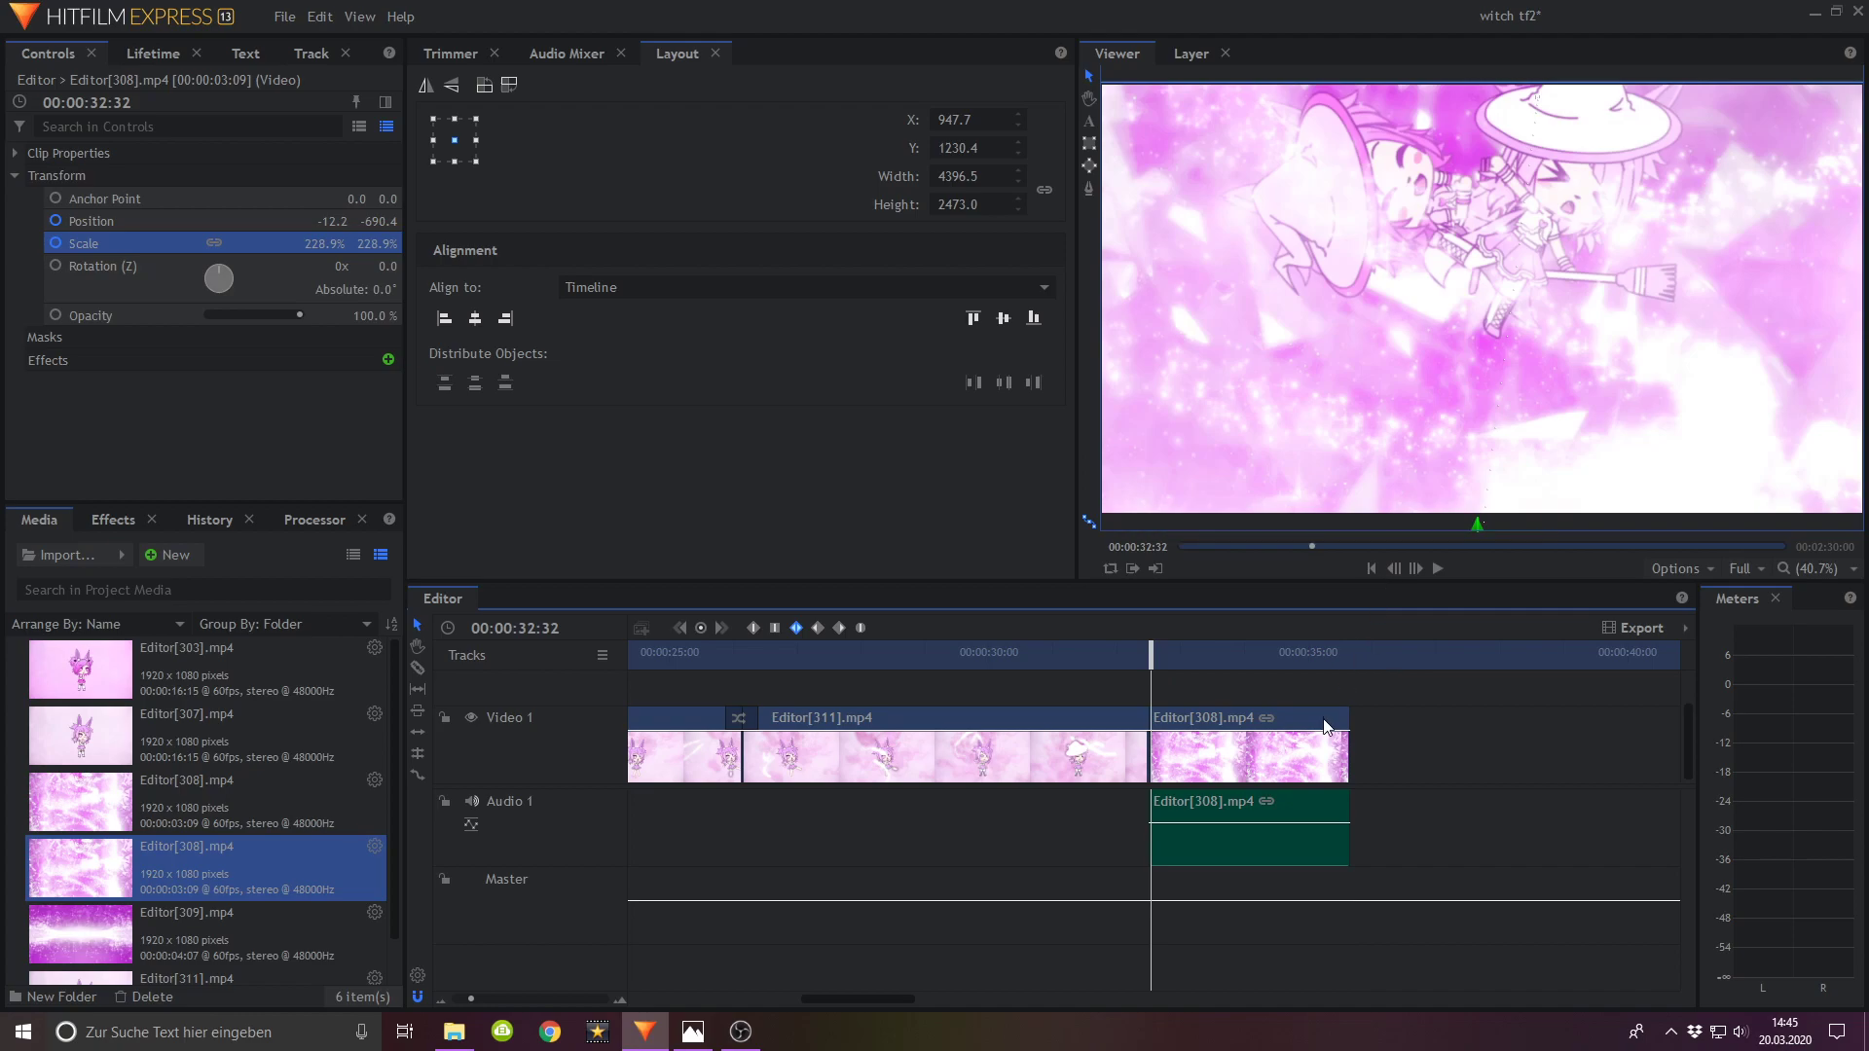
Step: Play back the Editor[308].mp4 animation and save the project
{"action": "right_click", "coordinate": [1309, 730]}
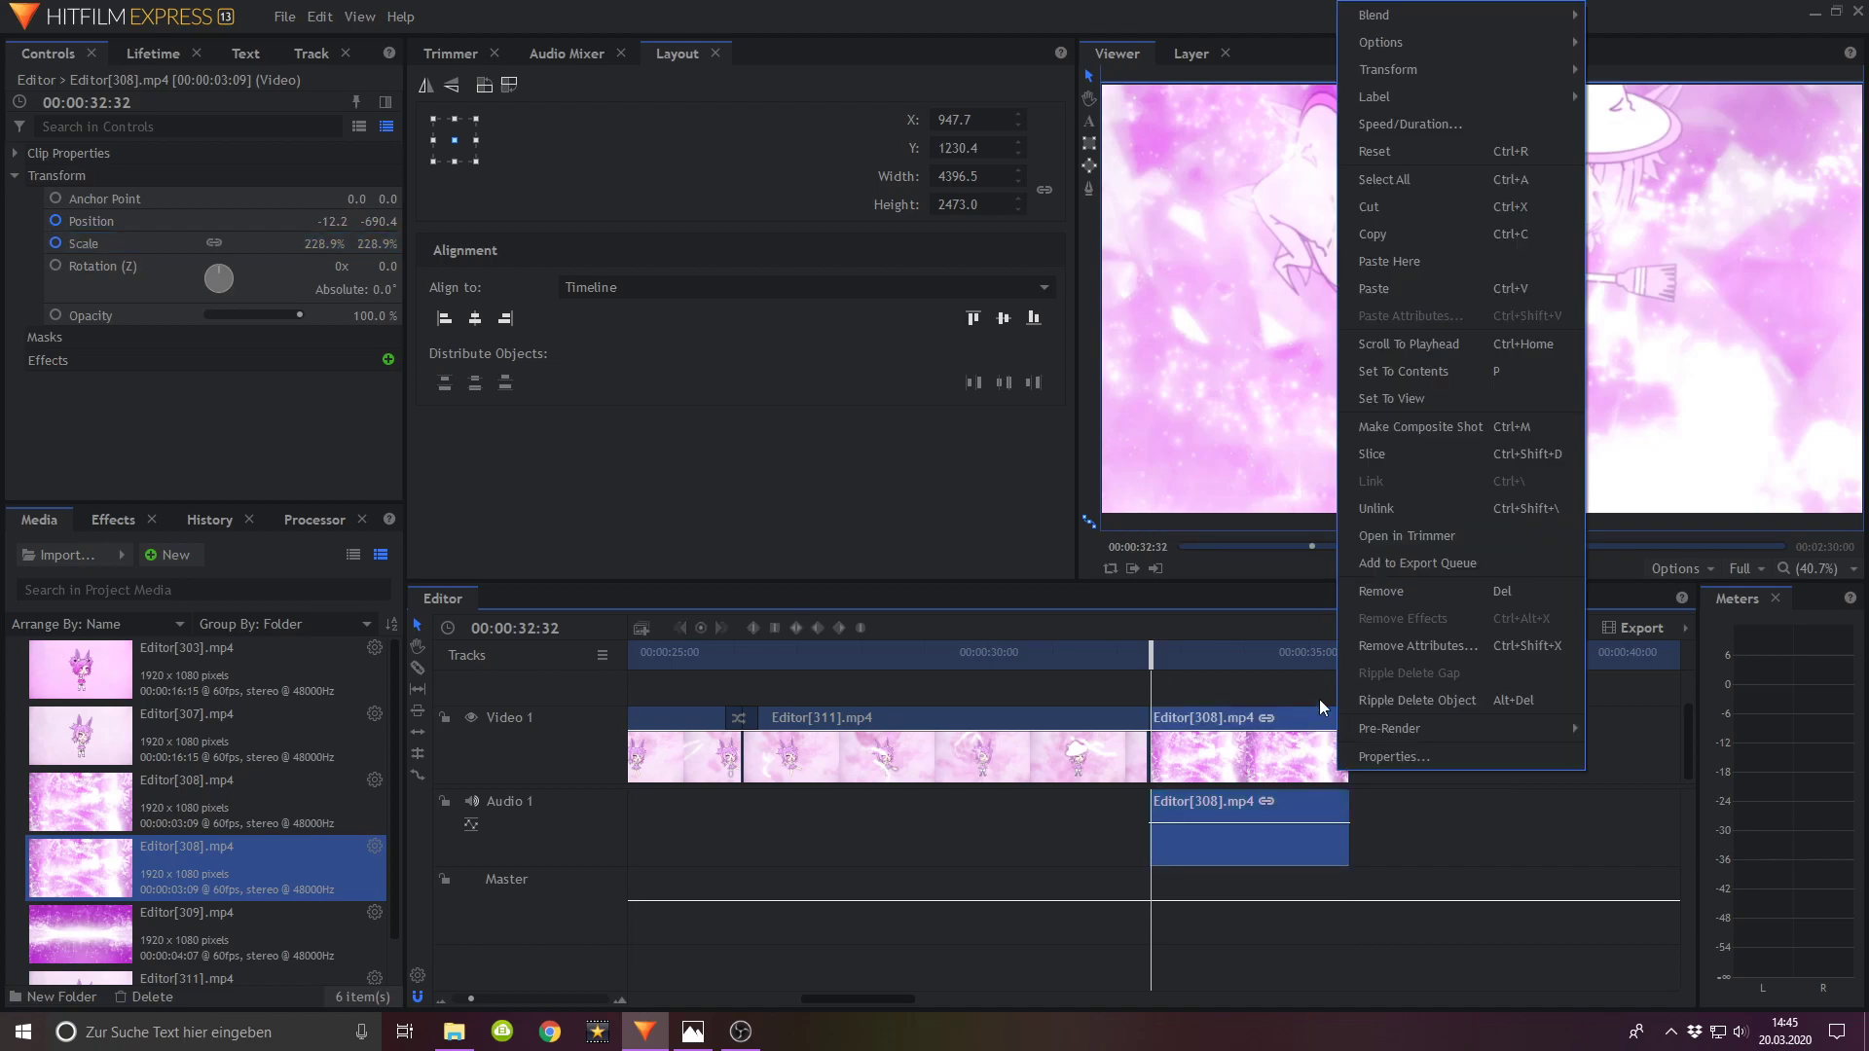
{"action": "left_click", "coordinate": [1261, 568]}
{"action": "left_click", "coordinate": [1435, 569]}
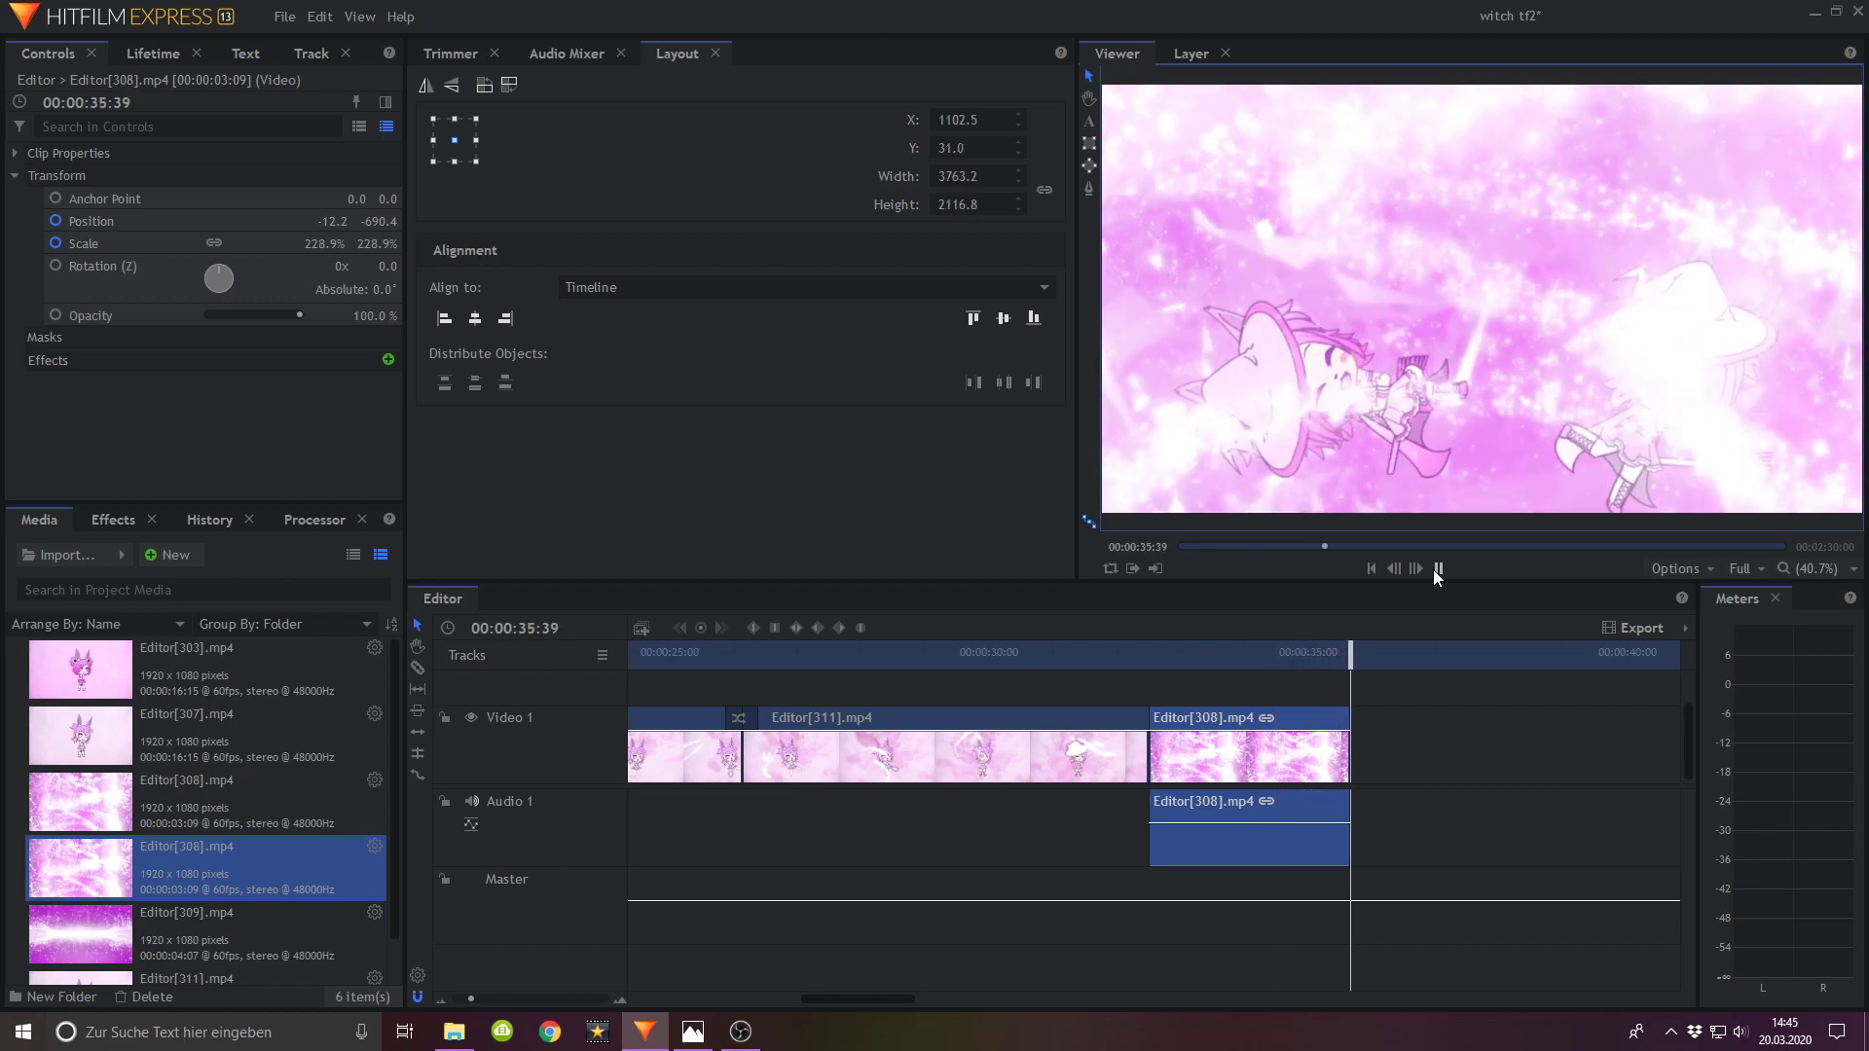
{"action": "left_click", "coordinate": [1435, 570]}
{"action": "left_click", "coordinate": [285, 17]}
{"action": "left_click", "coordinate": [313, 130]}
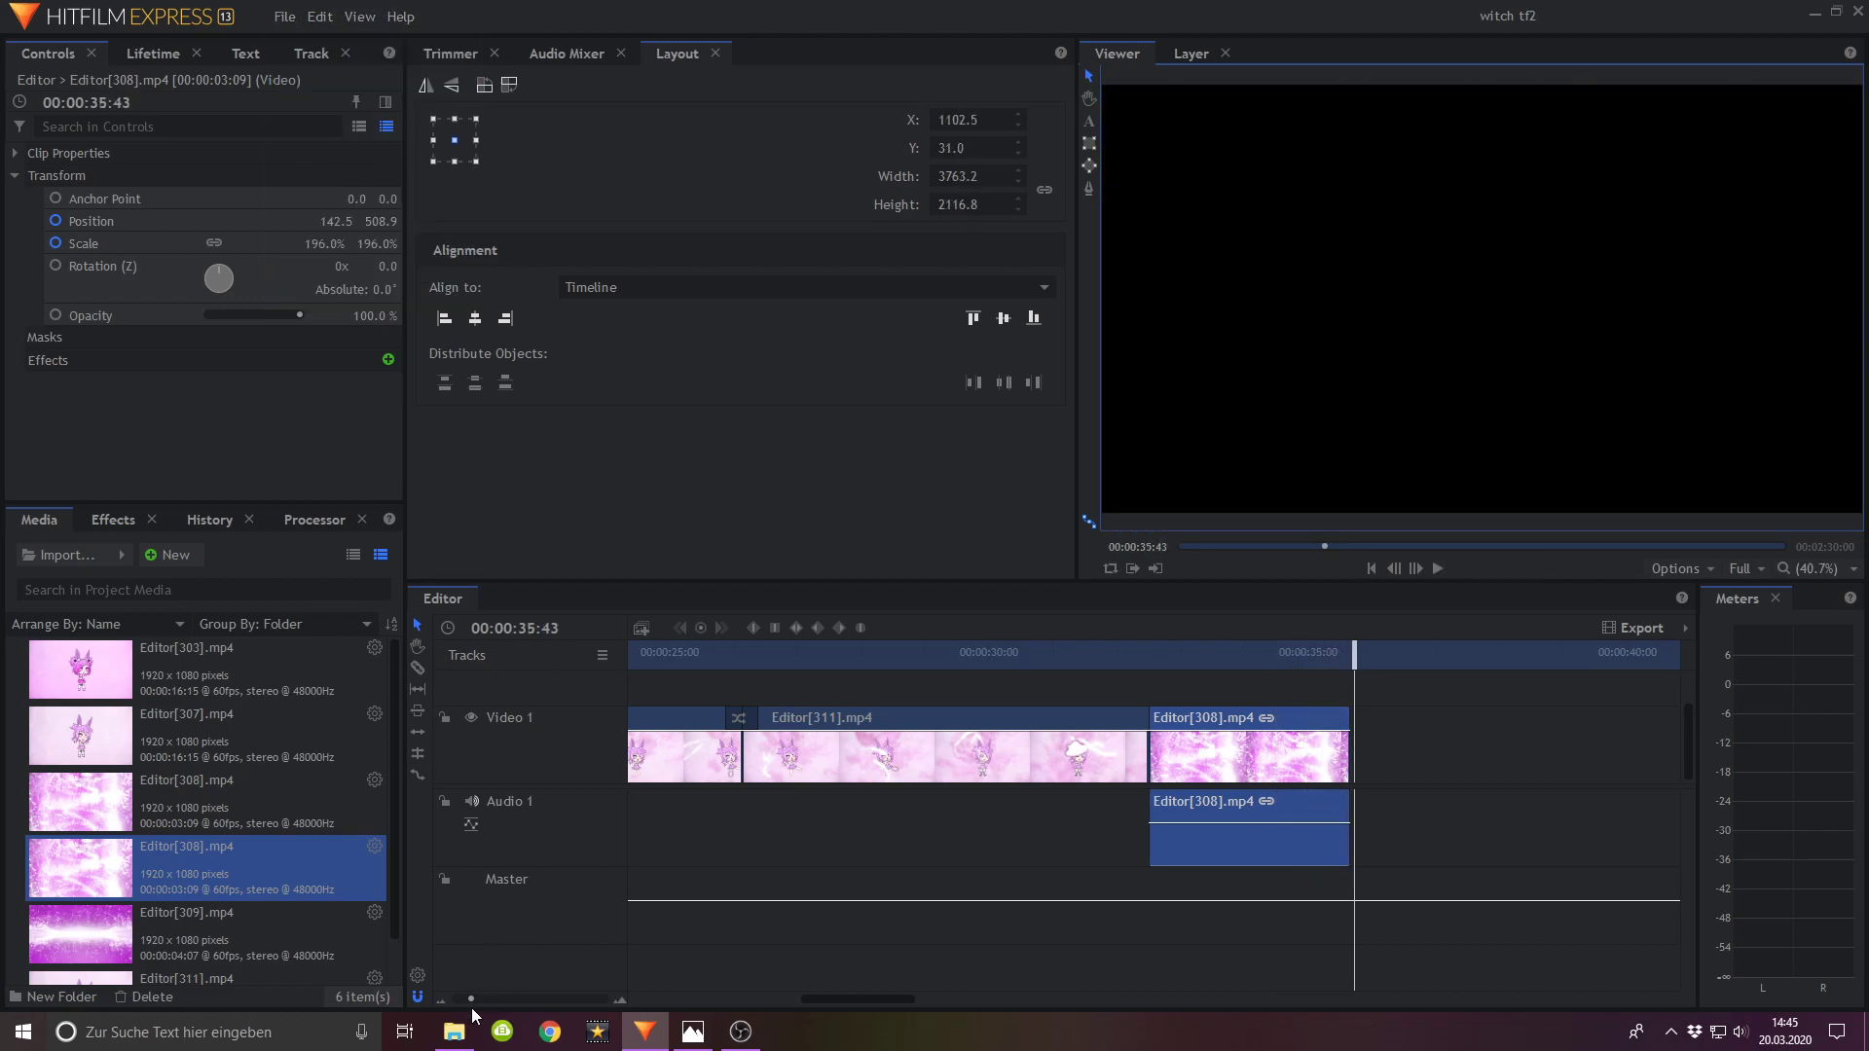
Step: Import Editor[309].mp4 from the Exports folder, place it after Editor[308].mp4 on Video 1, and scrub through it
{"action": "left_click", "coordinate": [454, 1029]}
{"action": "left_click_drag", "start_coordinate": [180, 908], "coordinate": [1355, 745]}
{"action": "left_click_drag", "start_coordinate": [1370, 657], "coordinate": [1478, 657]}
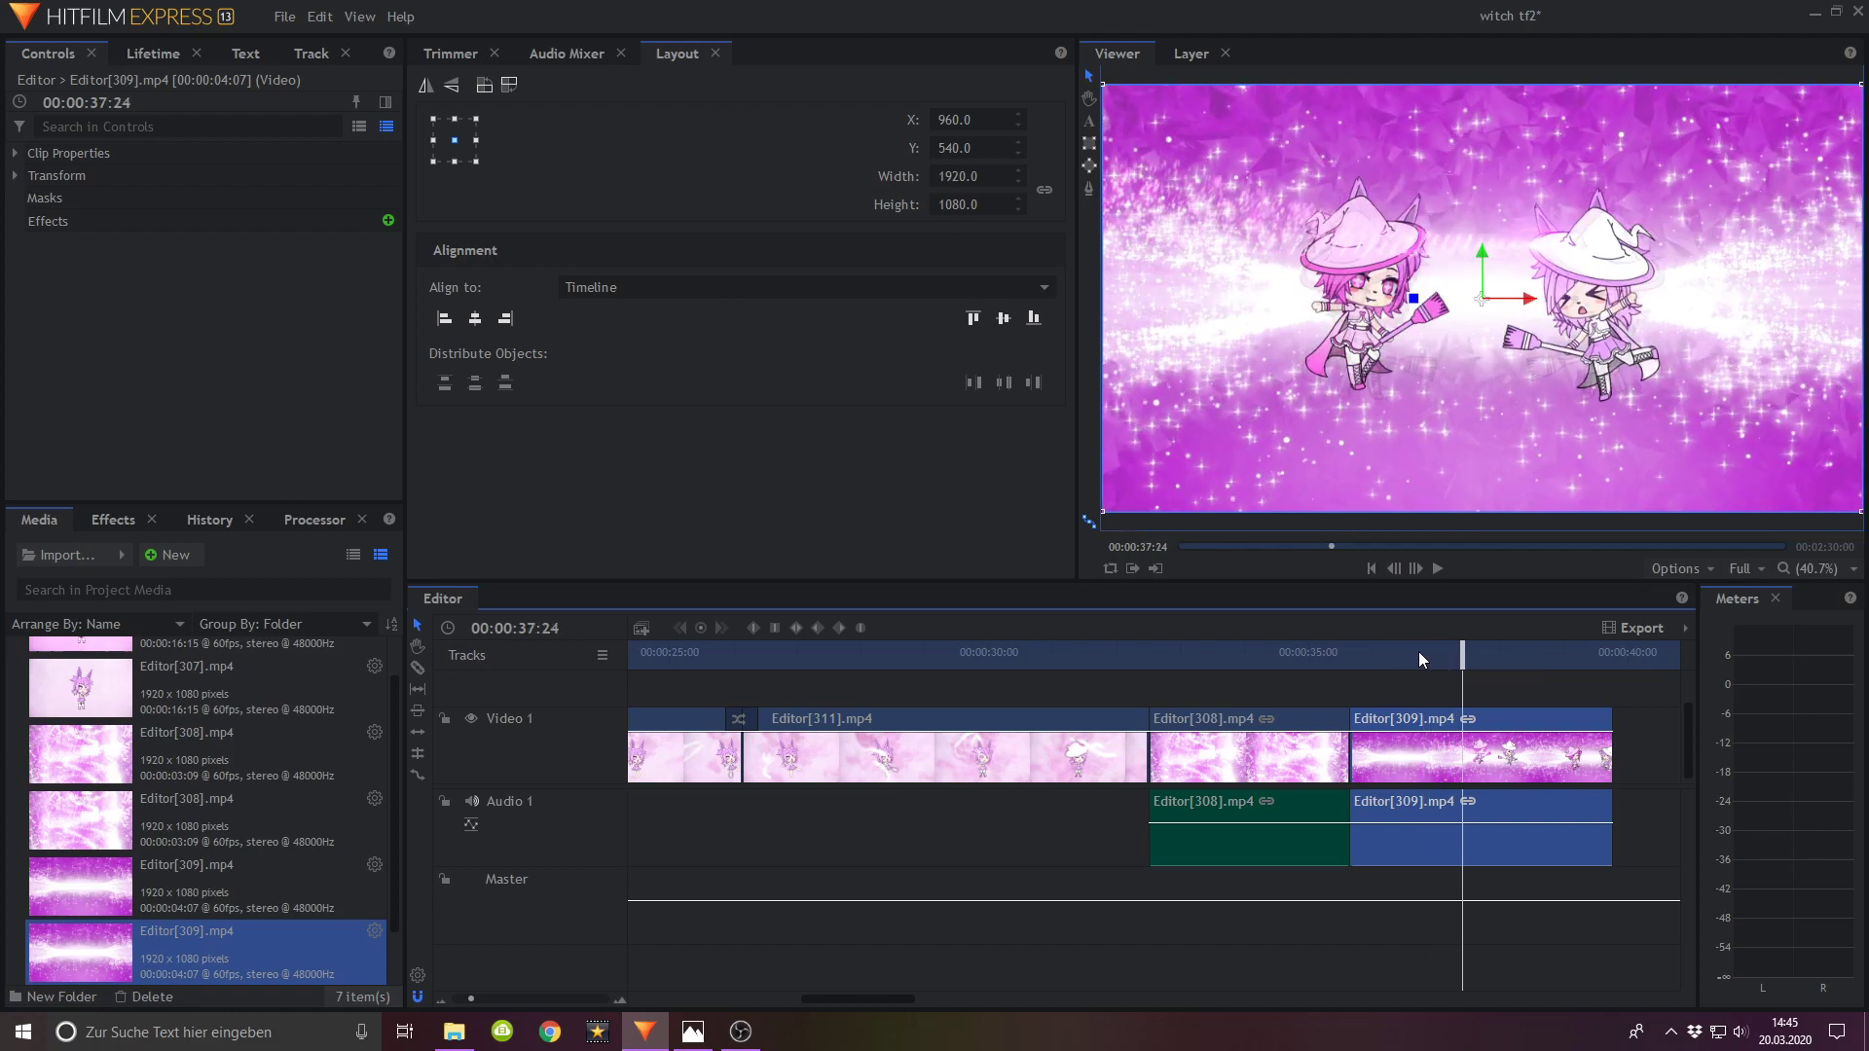
{"action": "left_click_drag", "start_coordinate": [1355, 647], "coordinate": [1433, 651]}
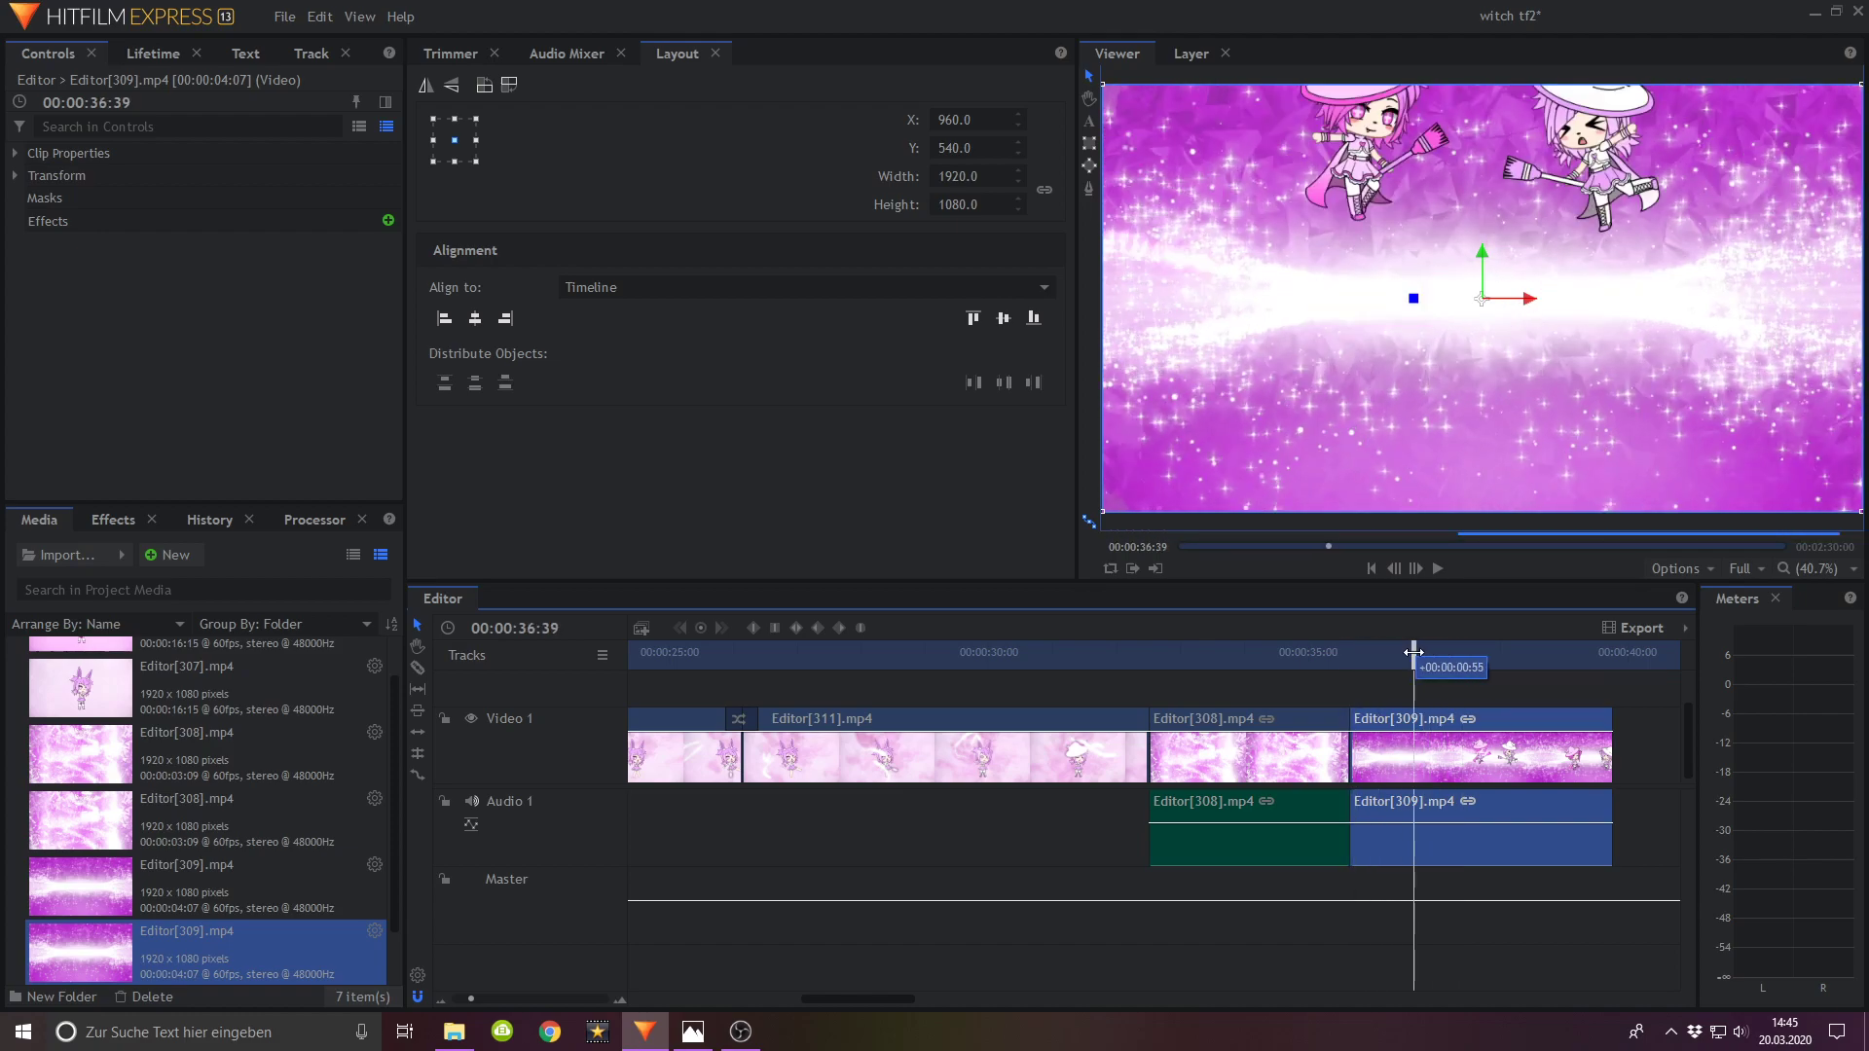
Step: Scale Editor[309].mp4 to 136% with position 0, -211, and enable position and scale keyframes at the clip's start
{"action": "left_click", "coordinate": [14, 176]}
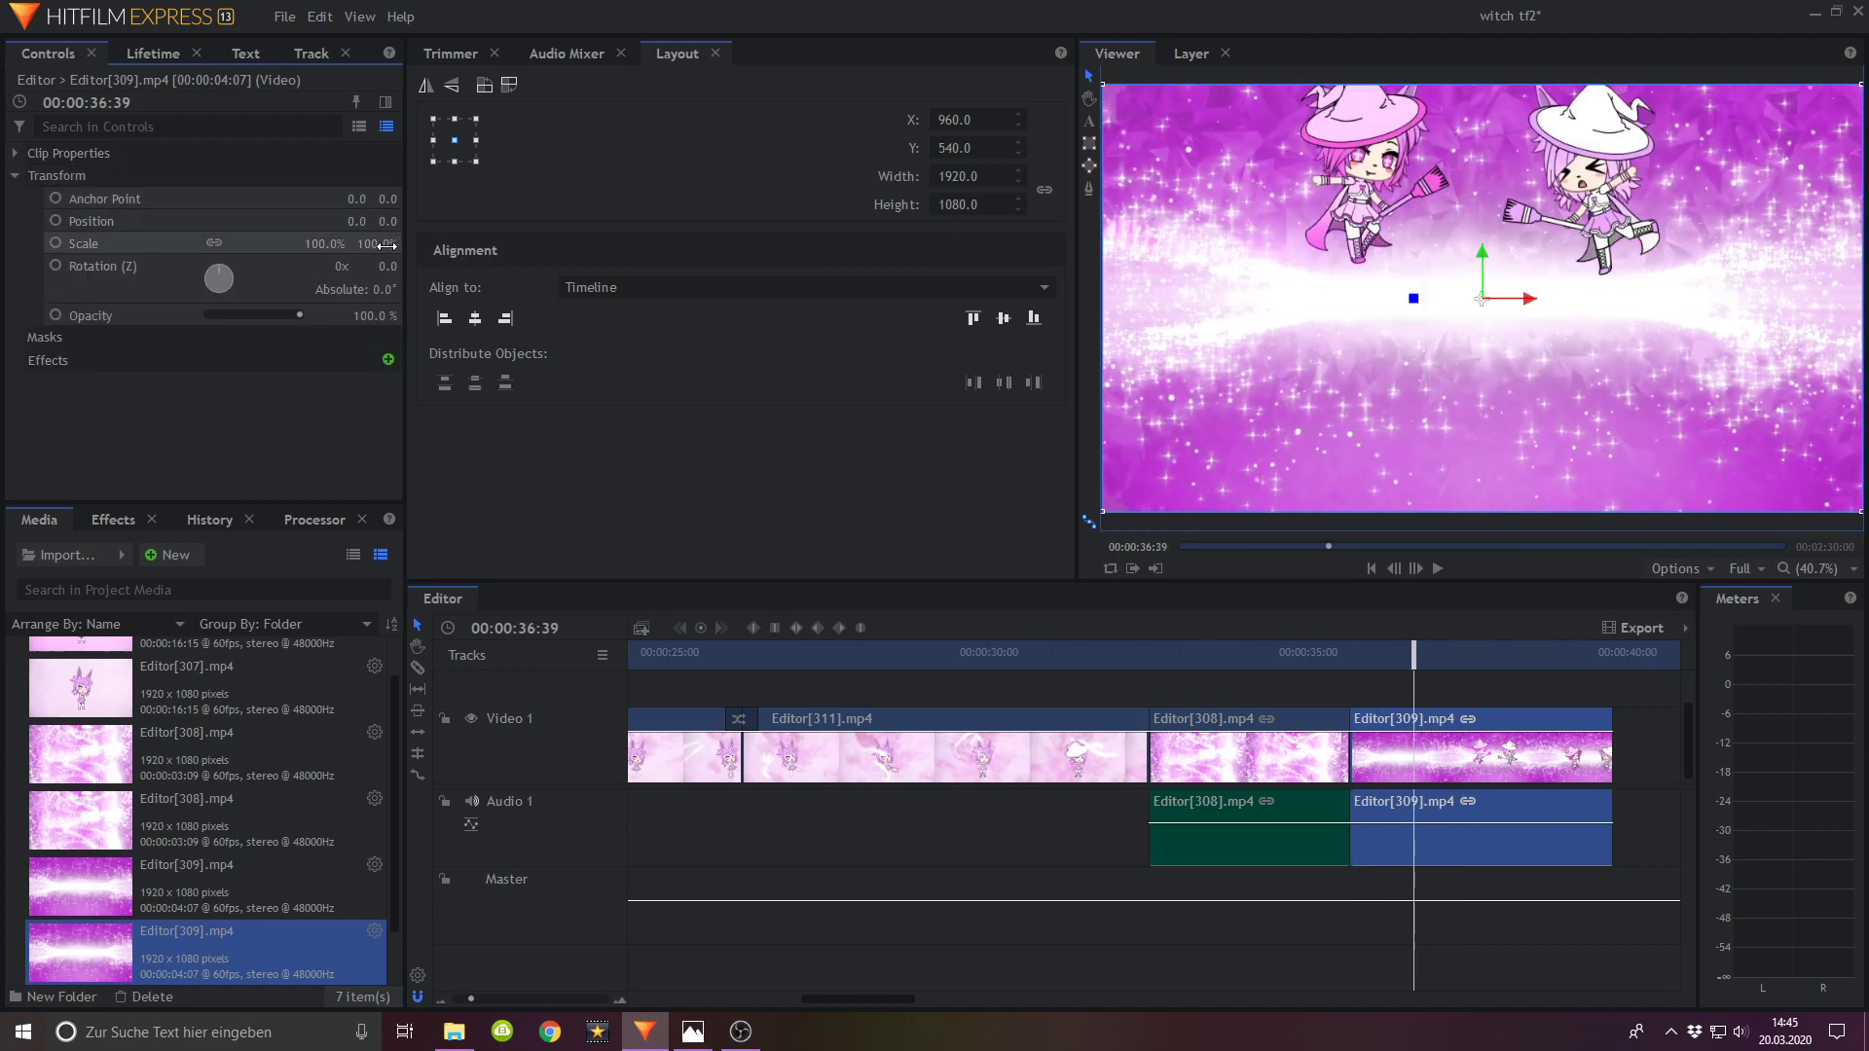
{"action": "left_click_drag", "start_coordinate": [384, 246], "coordinate": [384, 221]}
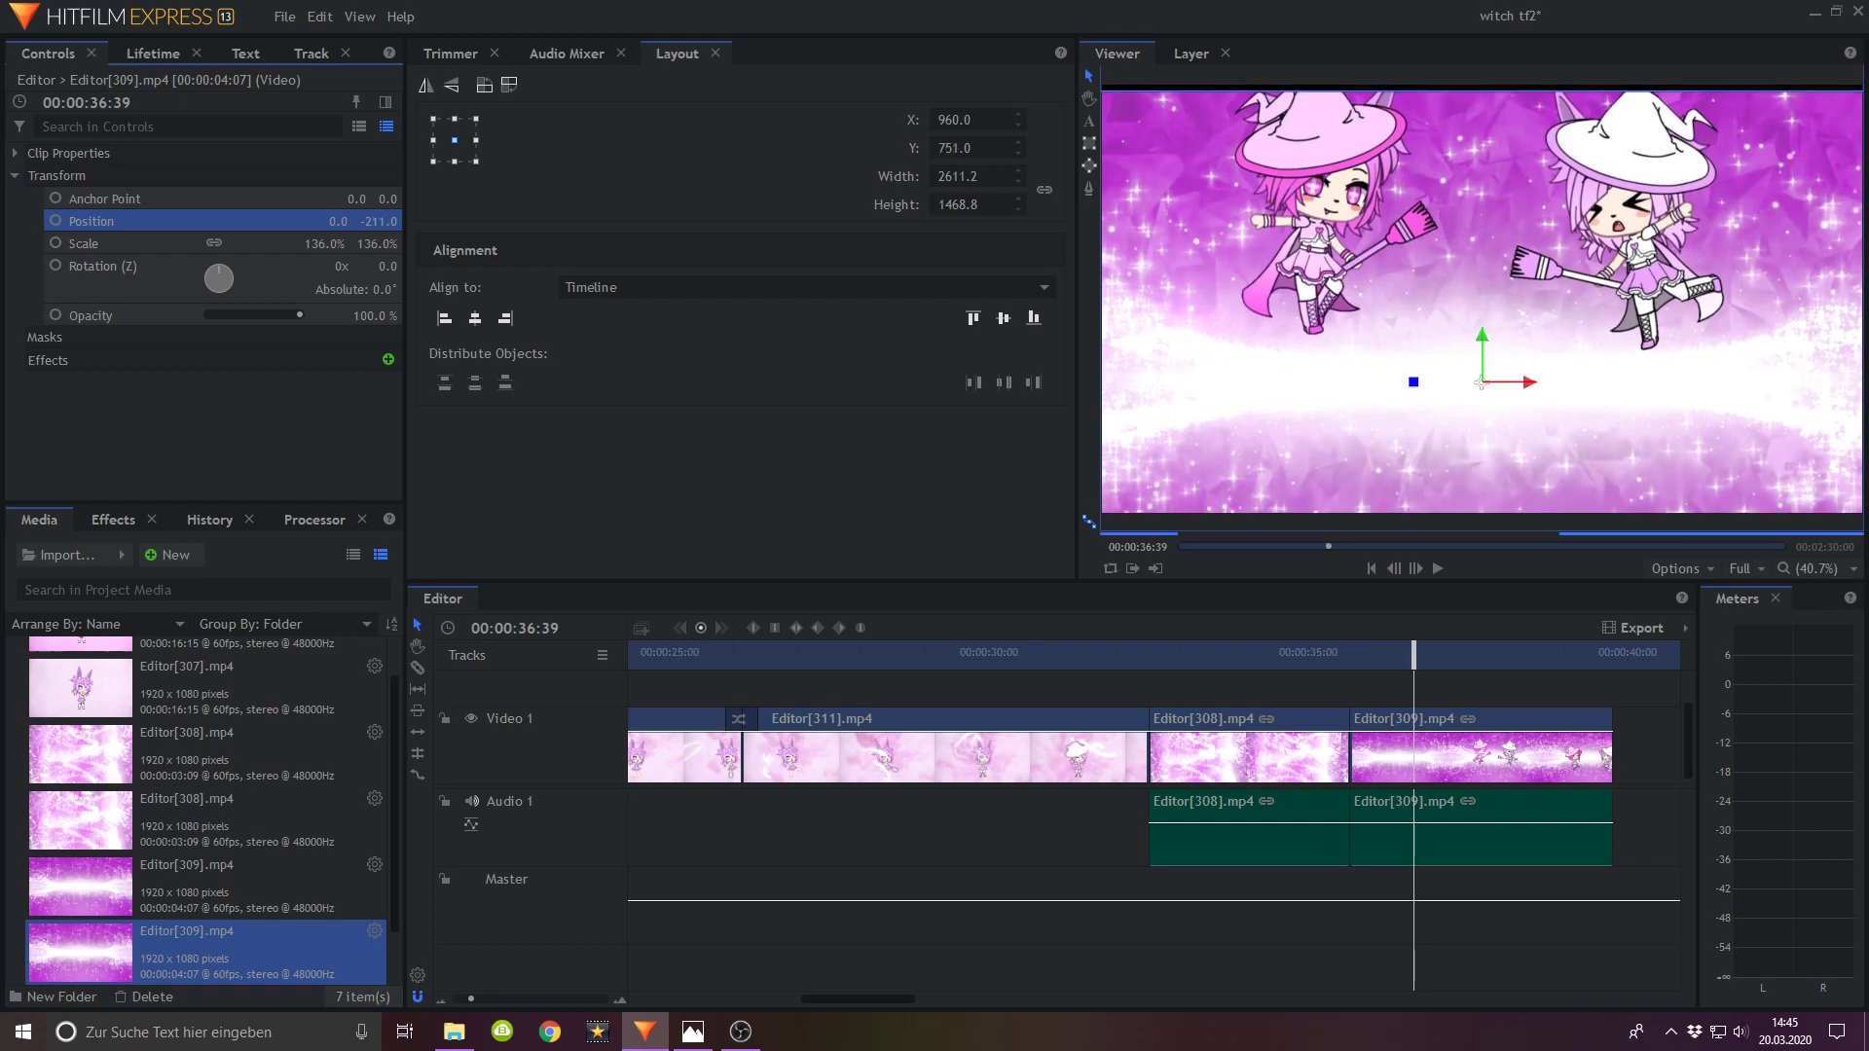
{"action": "left_click", "coordinate": [1350, 654]}
{"action": "left_click", "coordinate": [1393, 568]}
{"action": "left_click", "coordinate": [1421, 565]}
{"action": "left_click", "coordinate": [55, 221]}
{"action": "left_click", "coordinate": [56, 243]}
Step: At 00:00:37:29, keyframe Editor[309].mp4 with position 0, 9 and scale 136%, using smooth interpolation
{"action": "left_click", "coordinate": [1405, 774]}
{"action": "left_click_drag", "start_coordinate": [1368, 671], "coordinate": [1467, 687]}
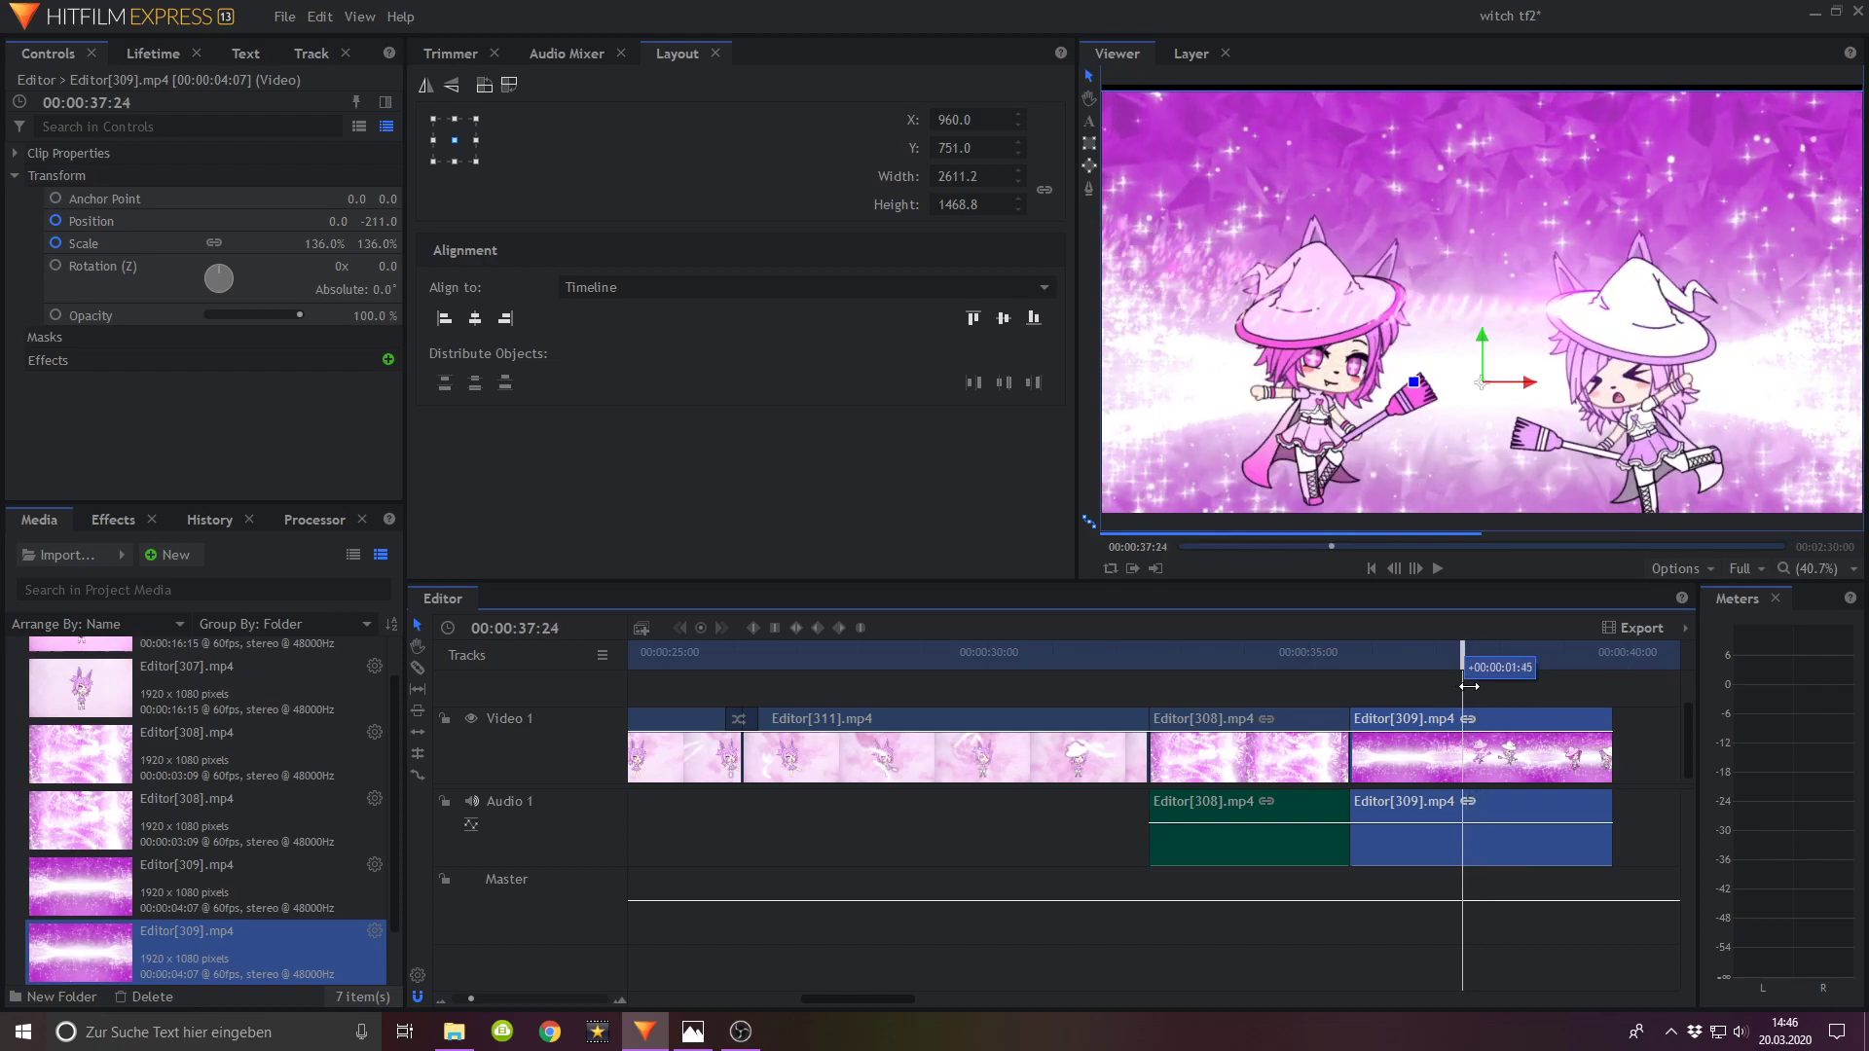
{"action": "left_click_drag", "start_coordinate": [380, 221], "coordinate": [565, 221]}
{"action": "left_click_drag", "start_coordinate": [438, 221], "coordinate": [369, 241]}
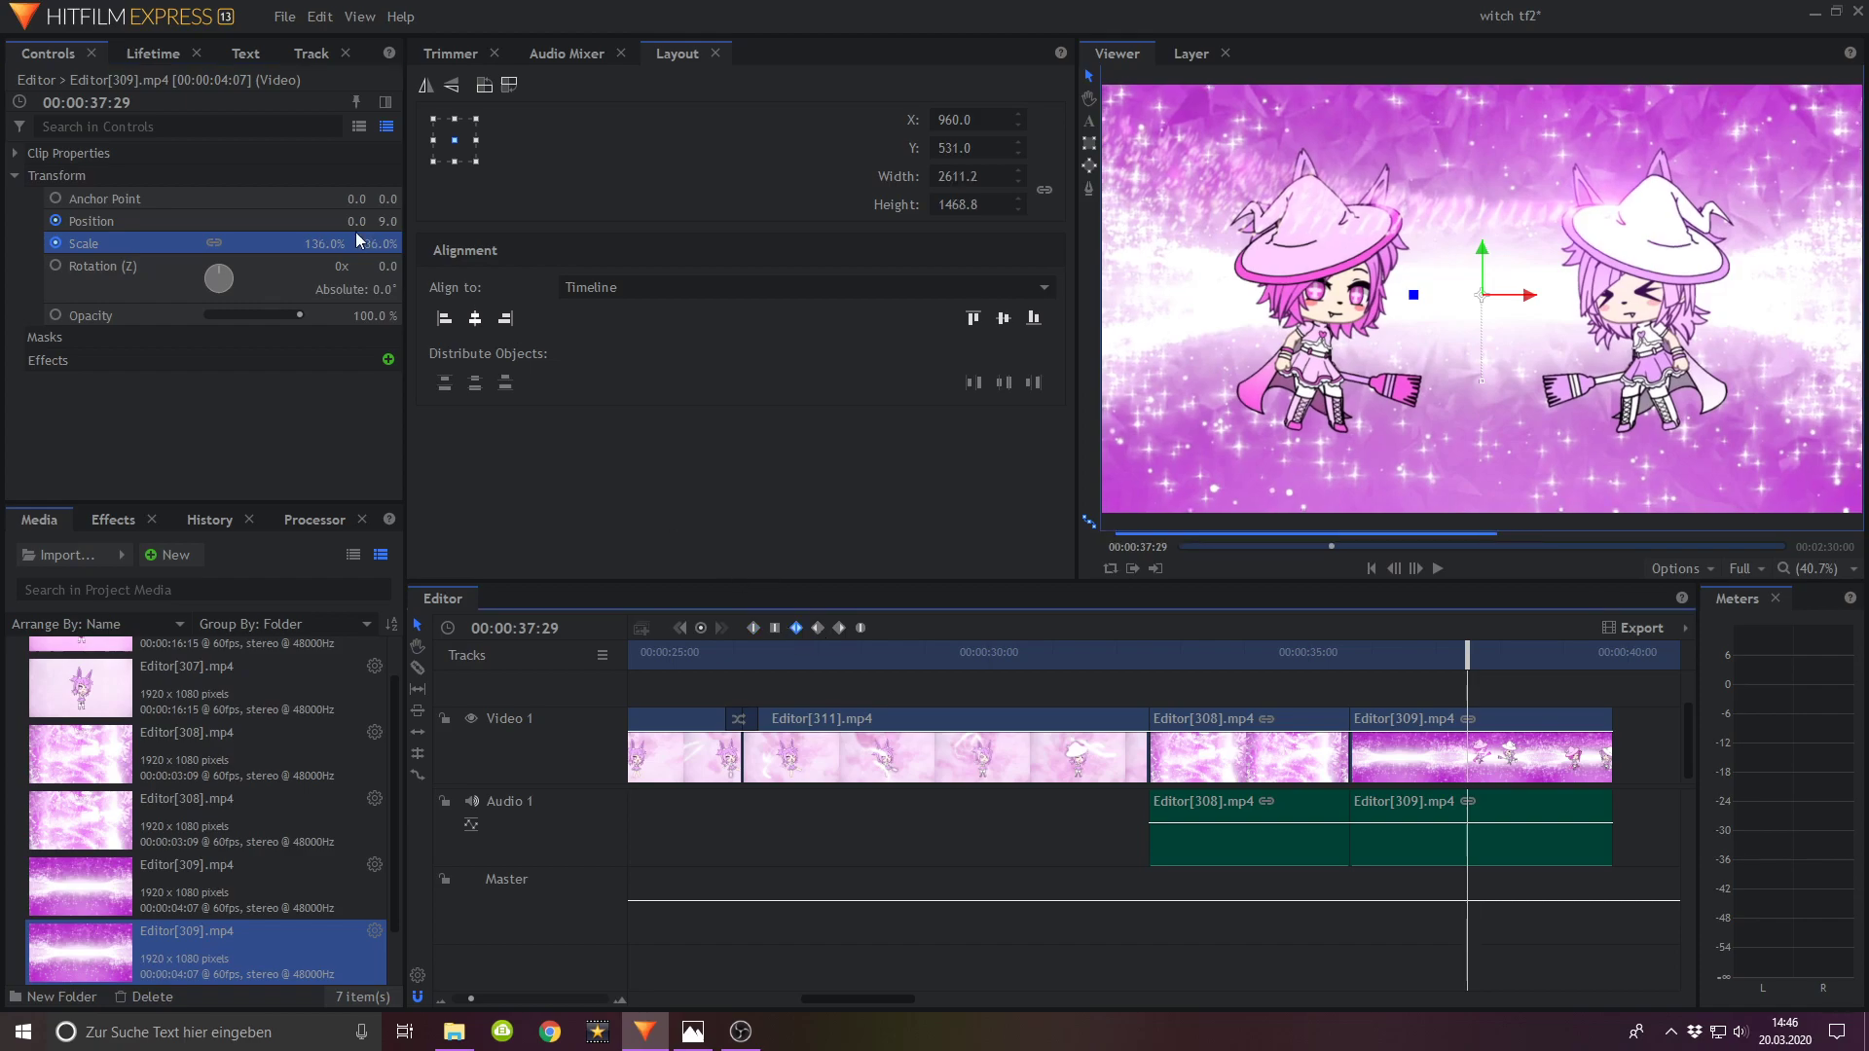
{"action": "left_click", "coordinate": [265, 221]}
{"action": "left_click", "coordinate": [1357, 651]}
{"action": "left_click", "coordinate": [1437, 569]}
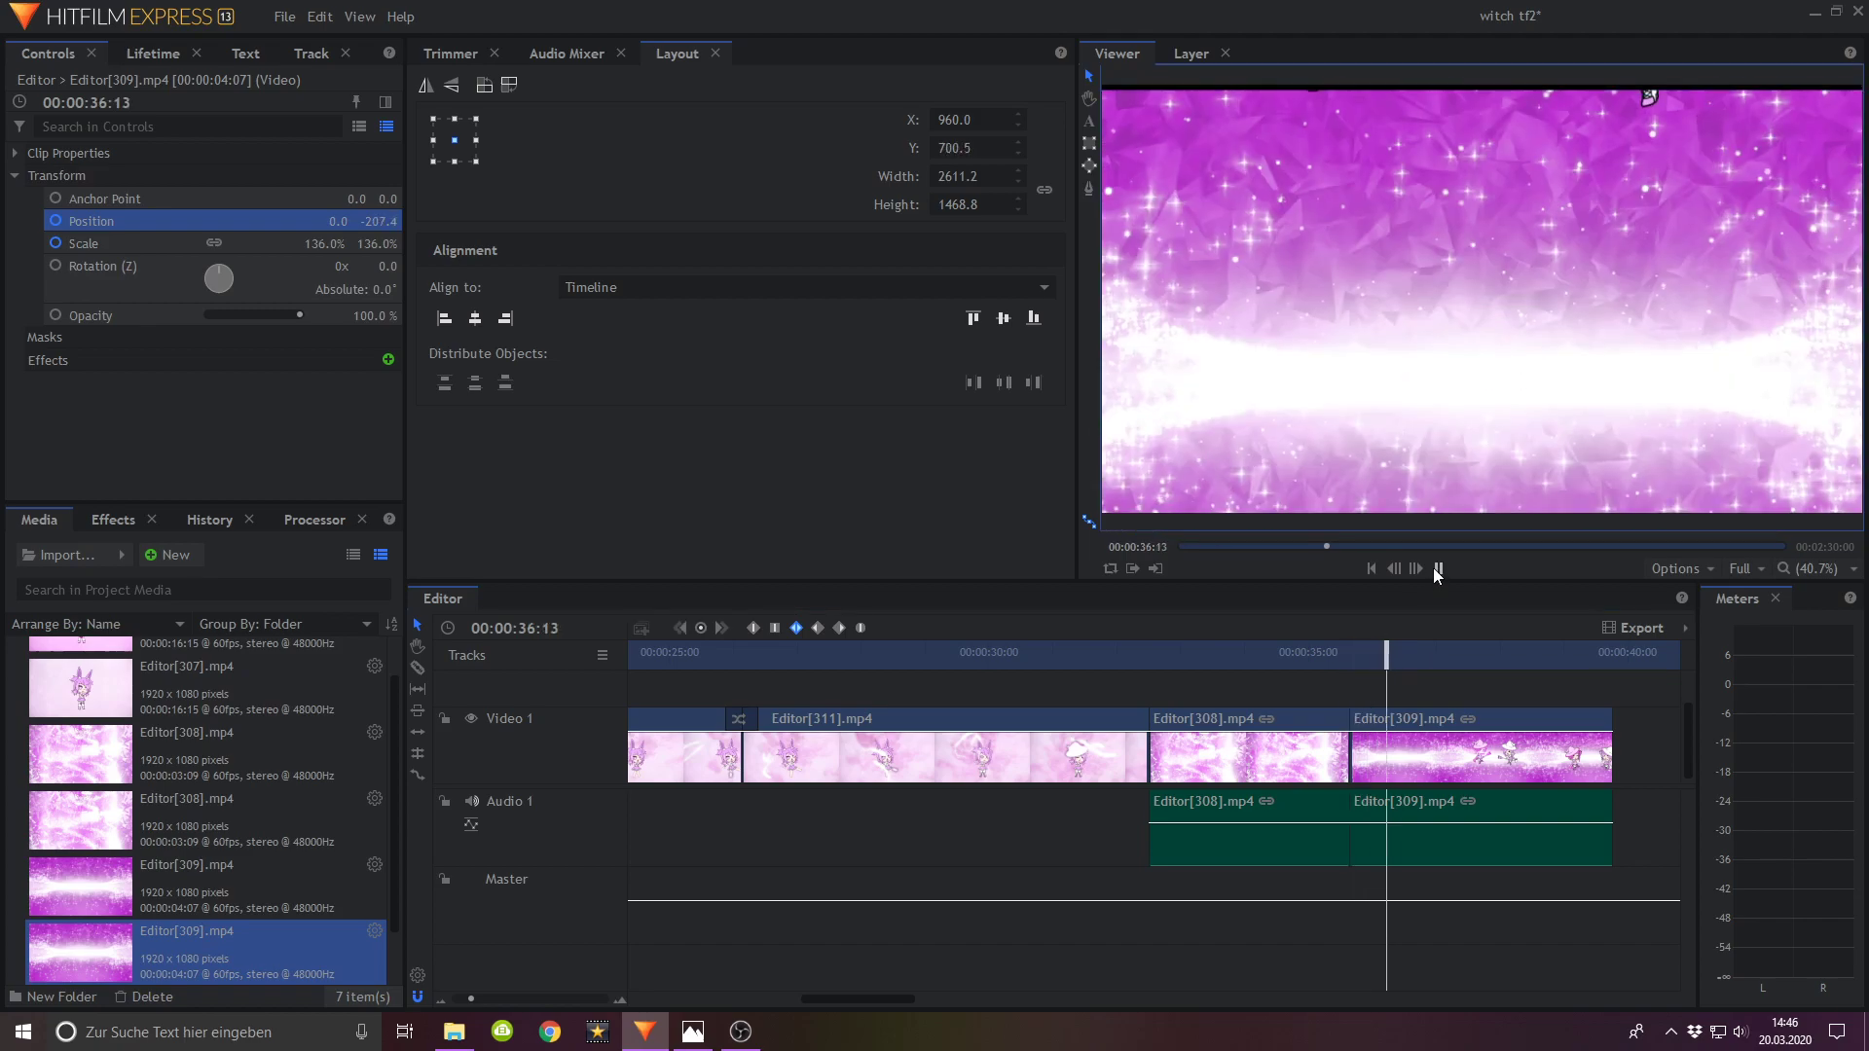
{"action": "left_click", "coordinate": [1437, 570]}
Step: At 00:00:39:45, set Editor[309].mp4's scale to 100% and vertical position to 0, and play the clip back
{"action": "left_click_drag", "start_coordinate": [1526, 645], "coordinate": [1611, 650]}
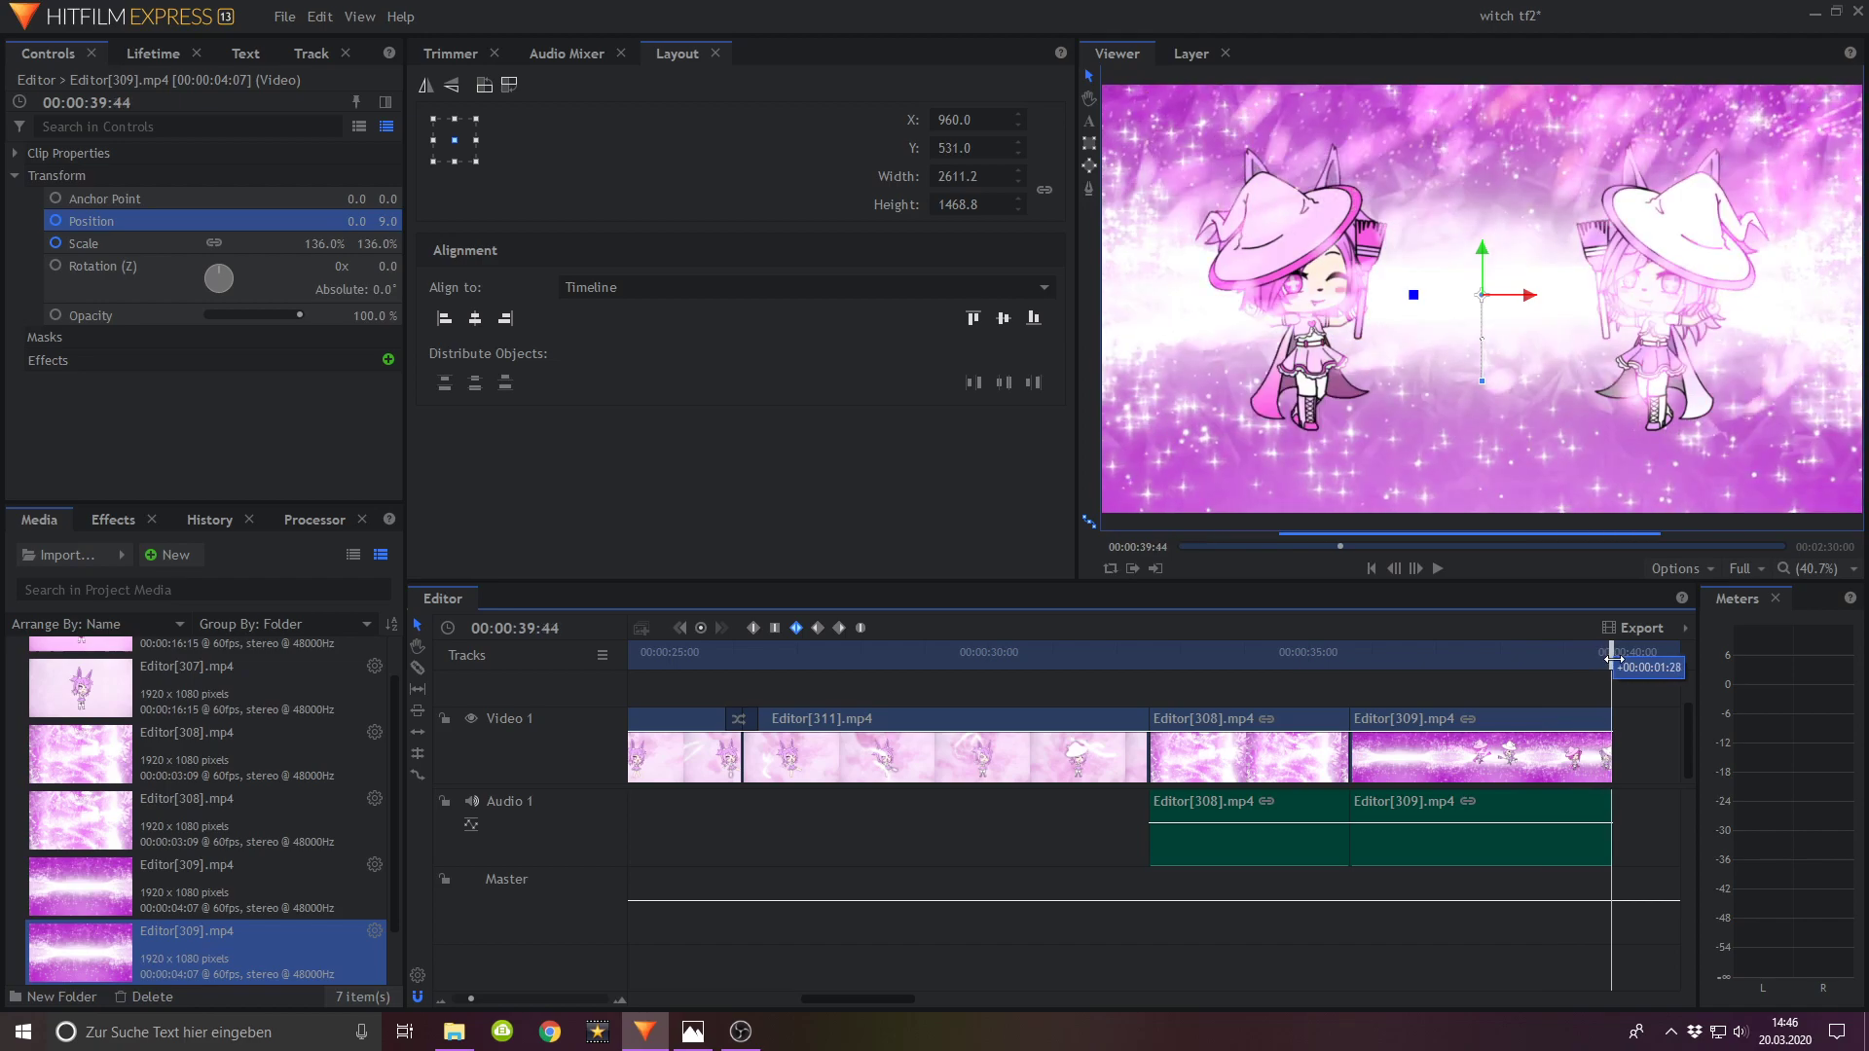
{"action": "left_click", "coordinate": [1416, 567]}
{"action": "left_click", "coordinate": [1394, 568]}
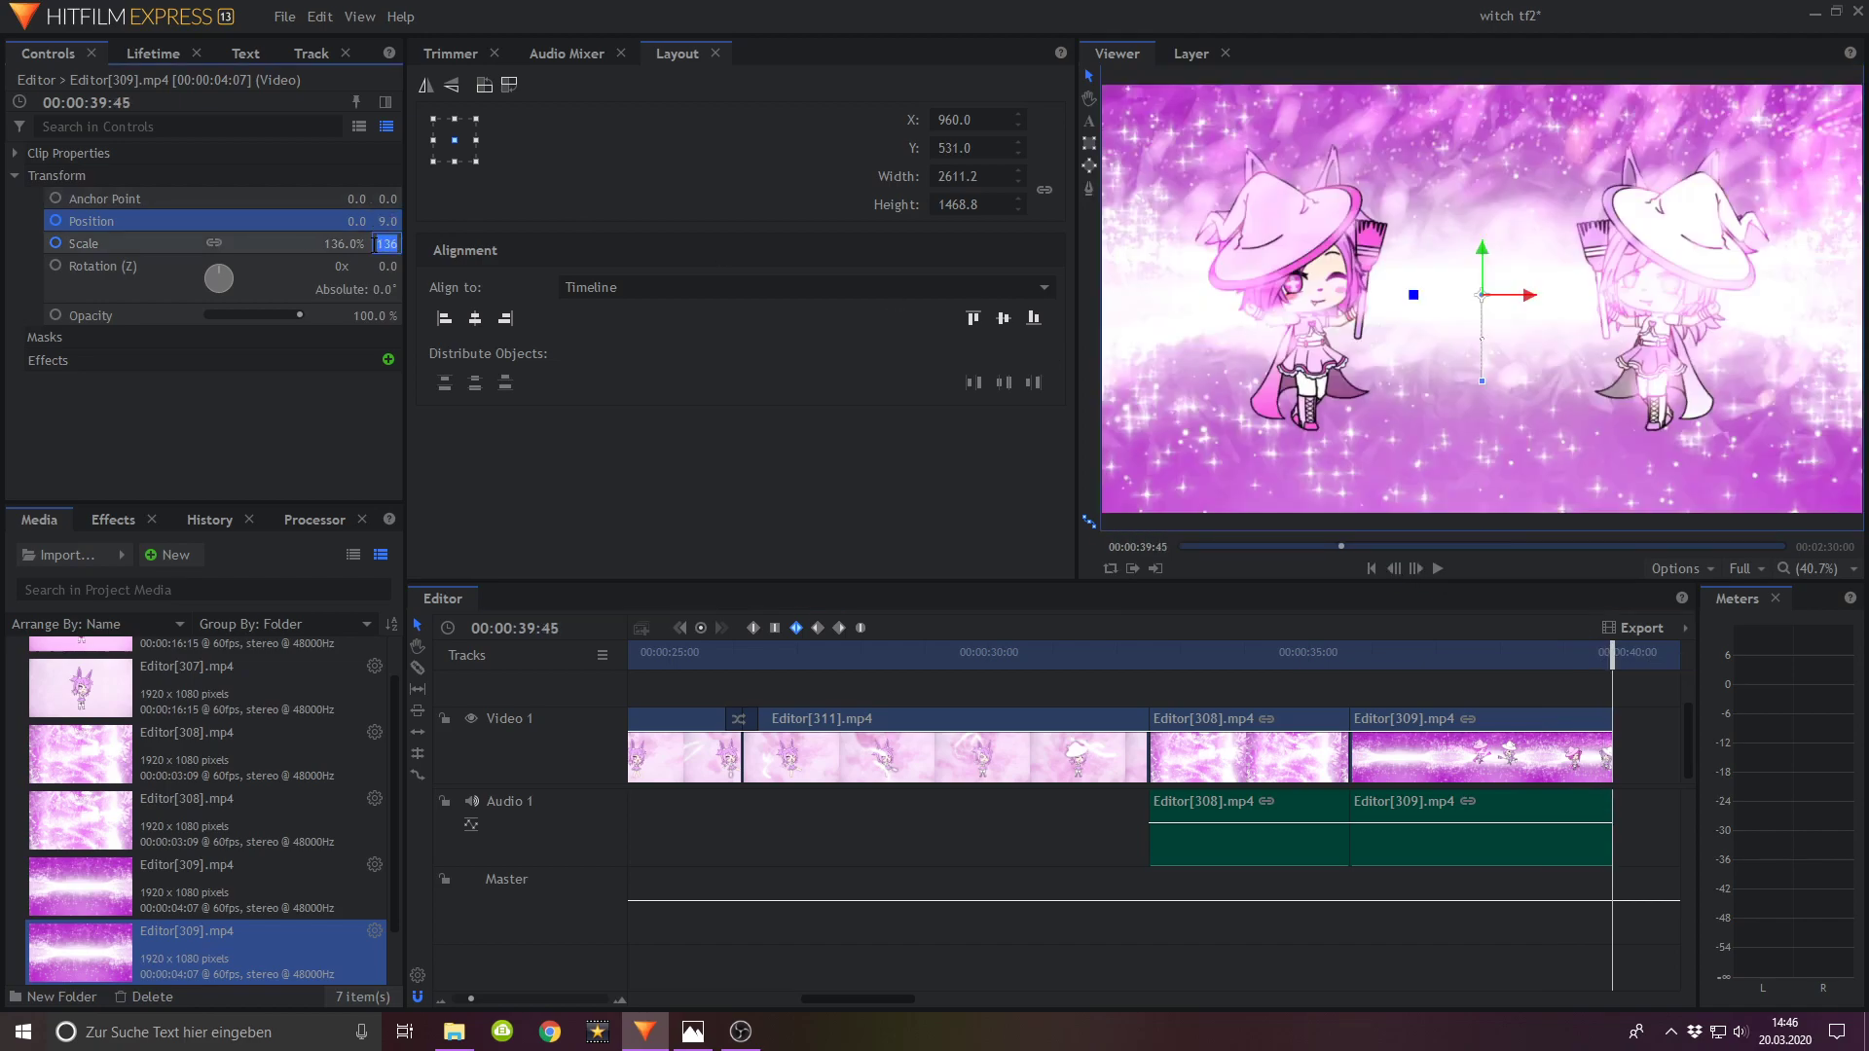
{"action": "left_click", "coordinate": [1452, 751]}
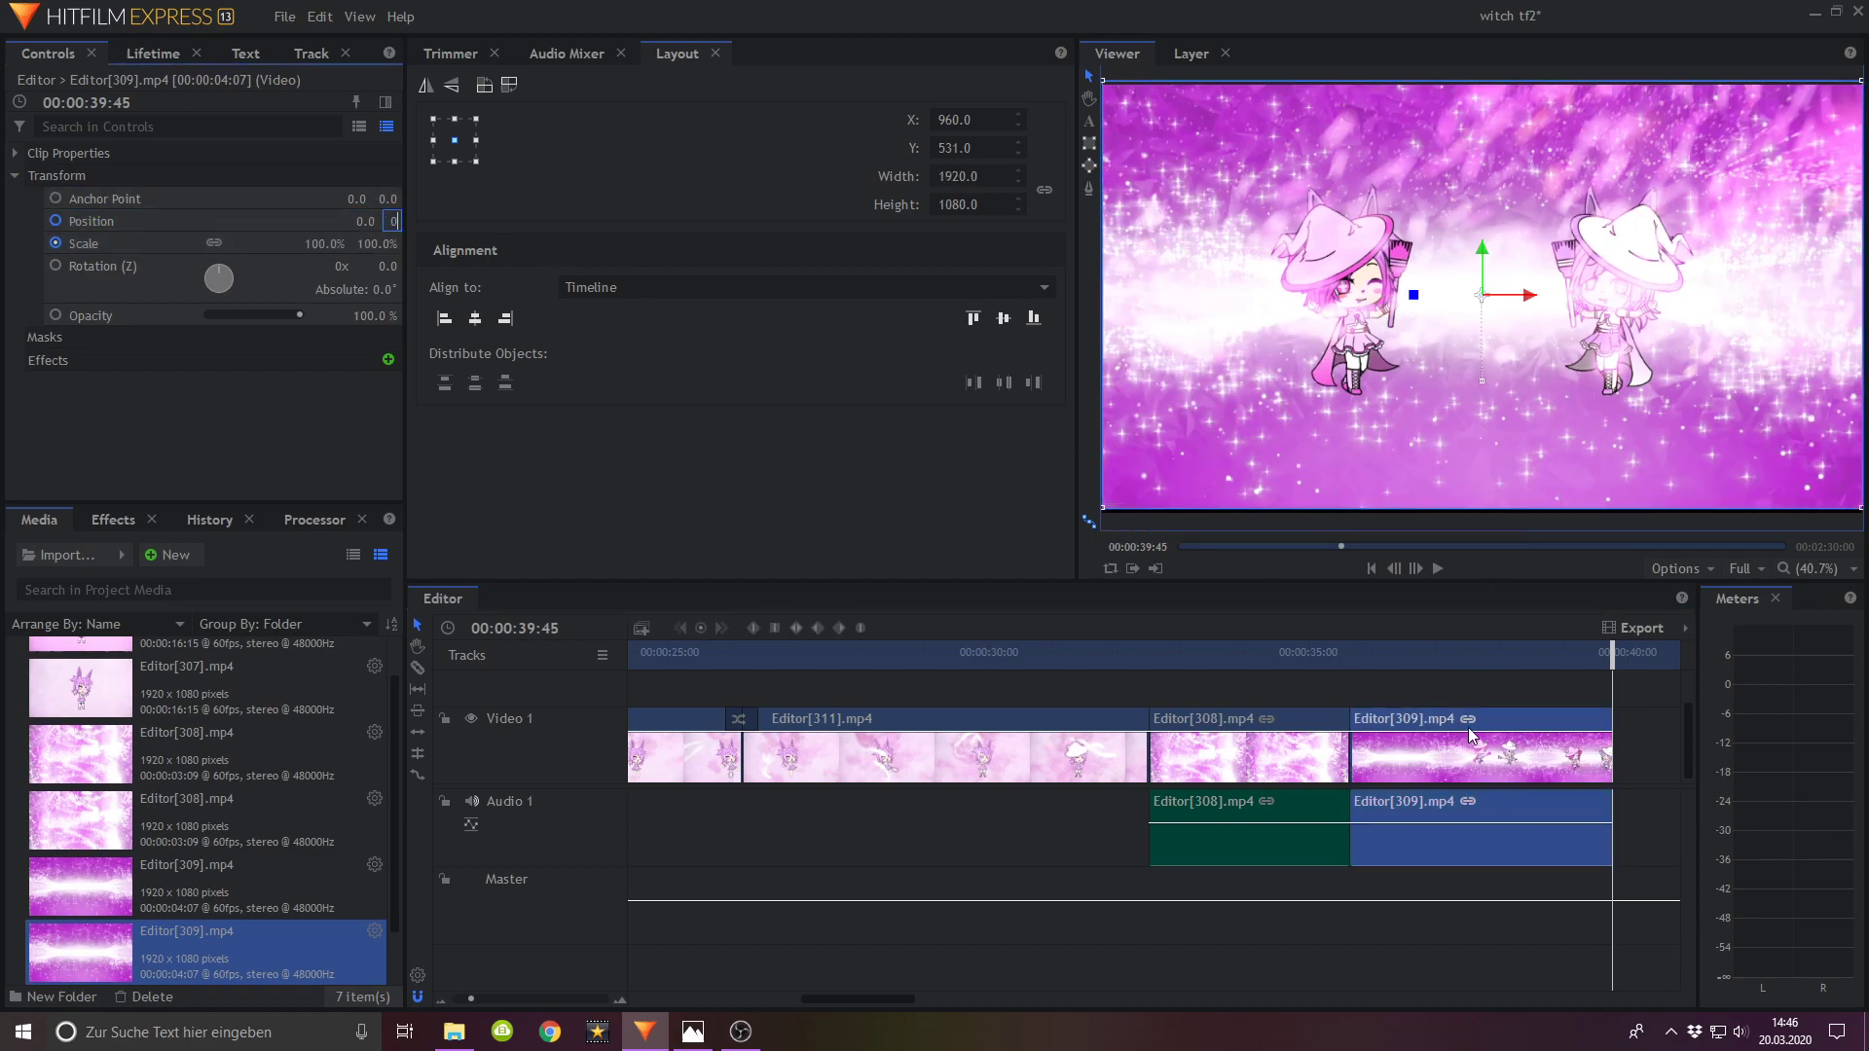
{"action": "left_click", "coordinate": [1358, 651]}
{"action": "left_click", "coordinate": [1436, 569]}
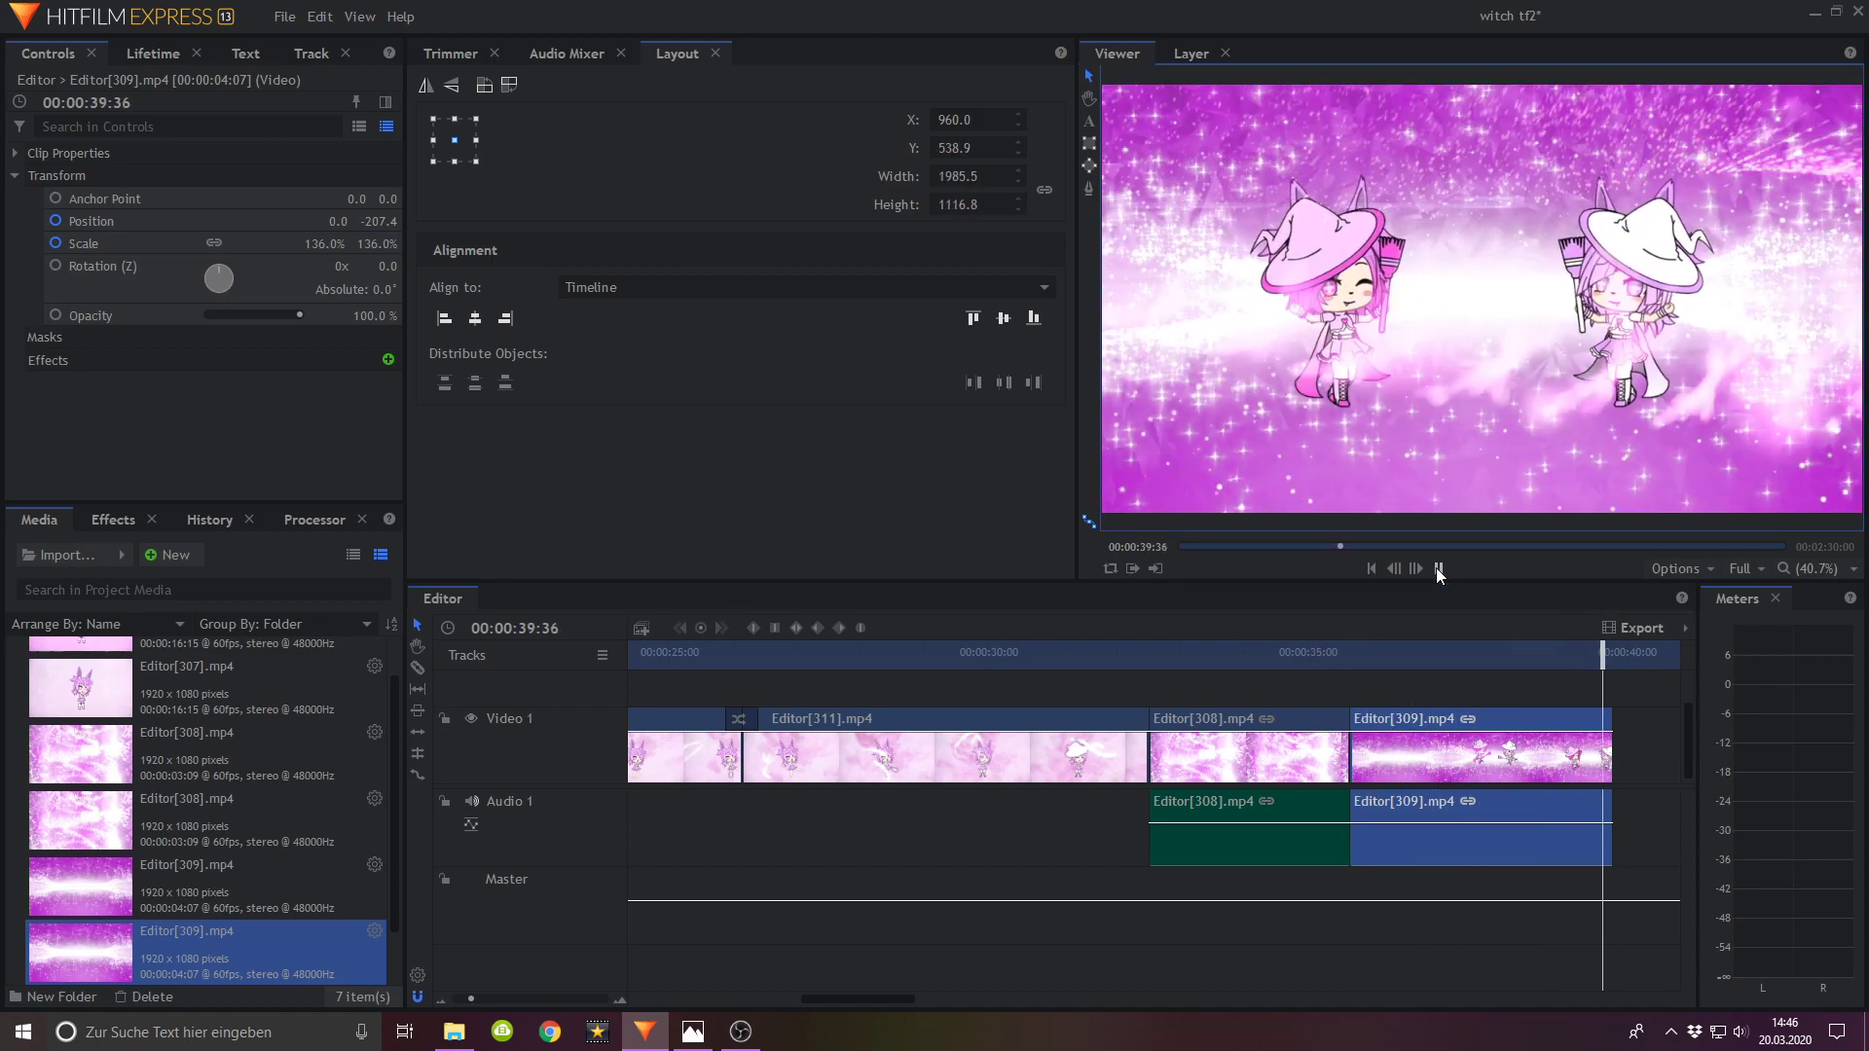
Step: Stop the playback, save the project, and move the playhead to 00:00:36:04 within Editor[309].mp4
{"action": "left_click", "coordinate": [1437, 569]}
{"action": "left_click", "coordinate": [284, 16]}
{"action": "left_click", "coordinate": [311, 132]}
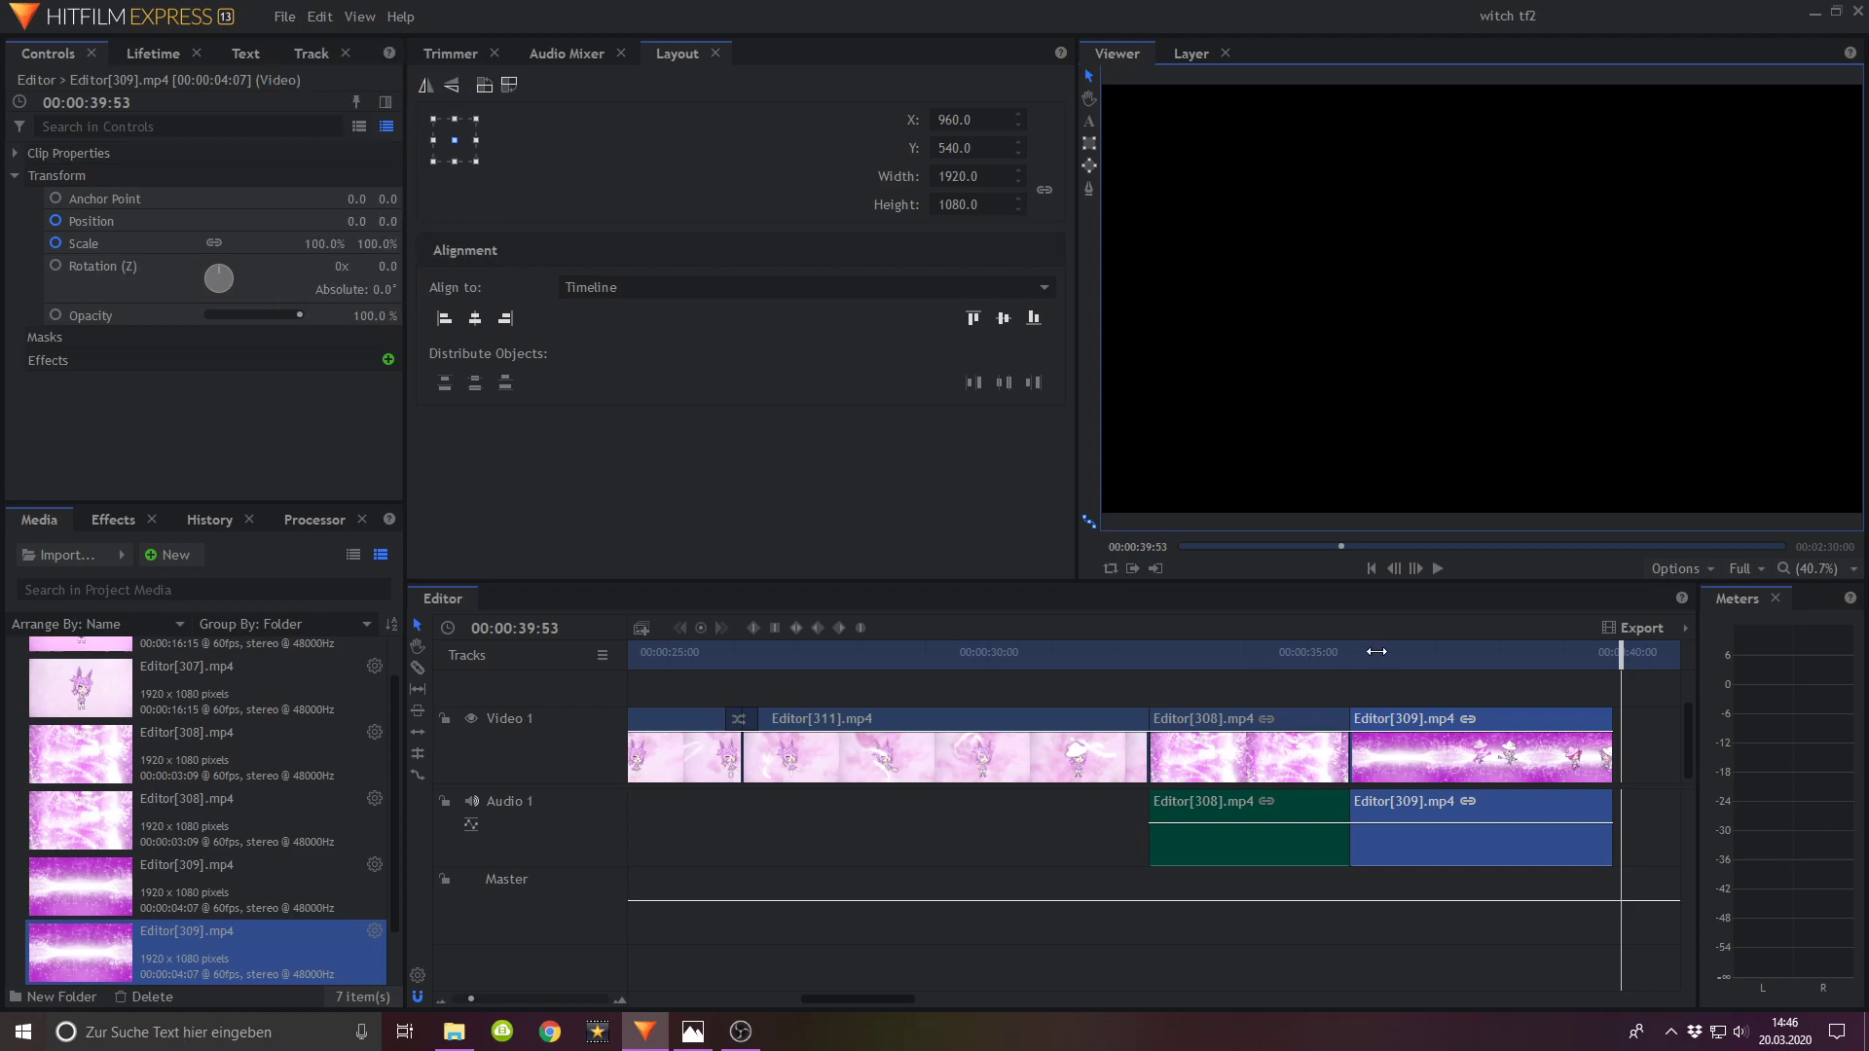
{"action": "left_click", "coordinate": [1376, 651]}
{"action": "left_click", "coordinate": [741, 1031]}
{"action": "left_click", "coordinate": [646, 1031]}
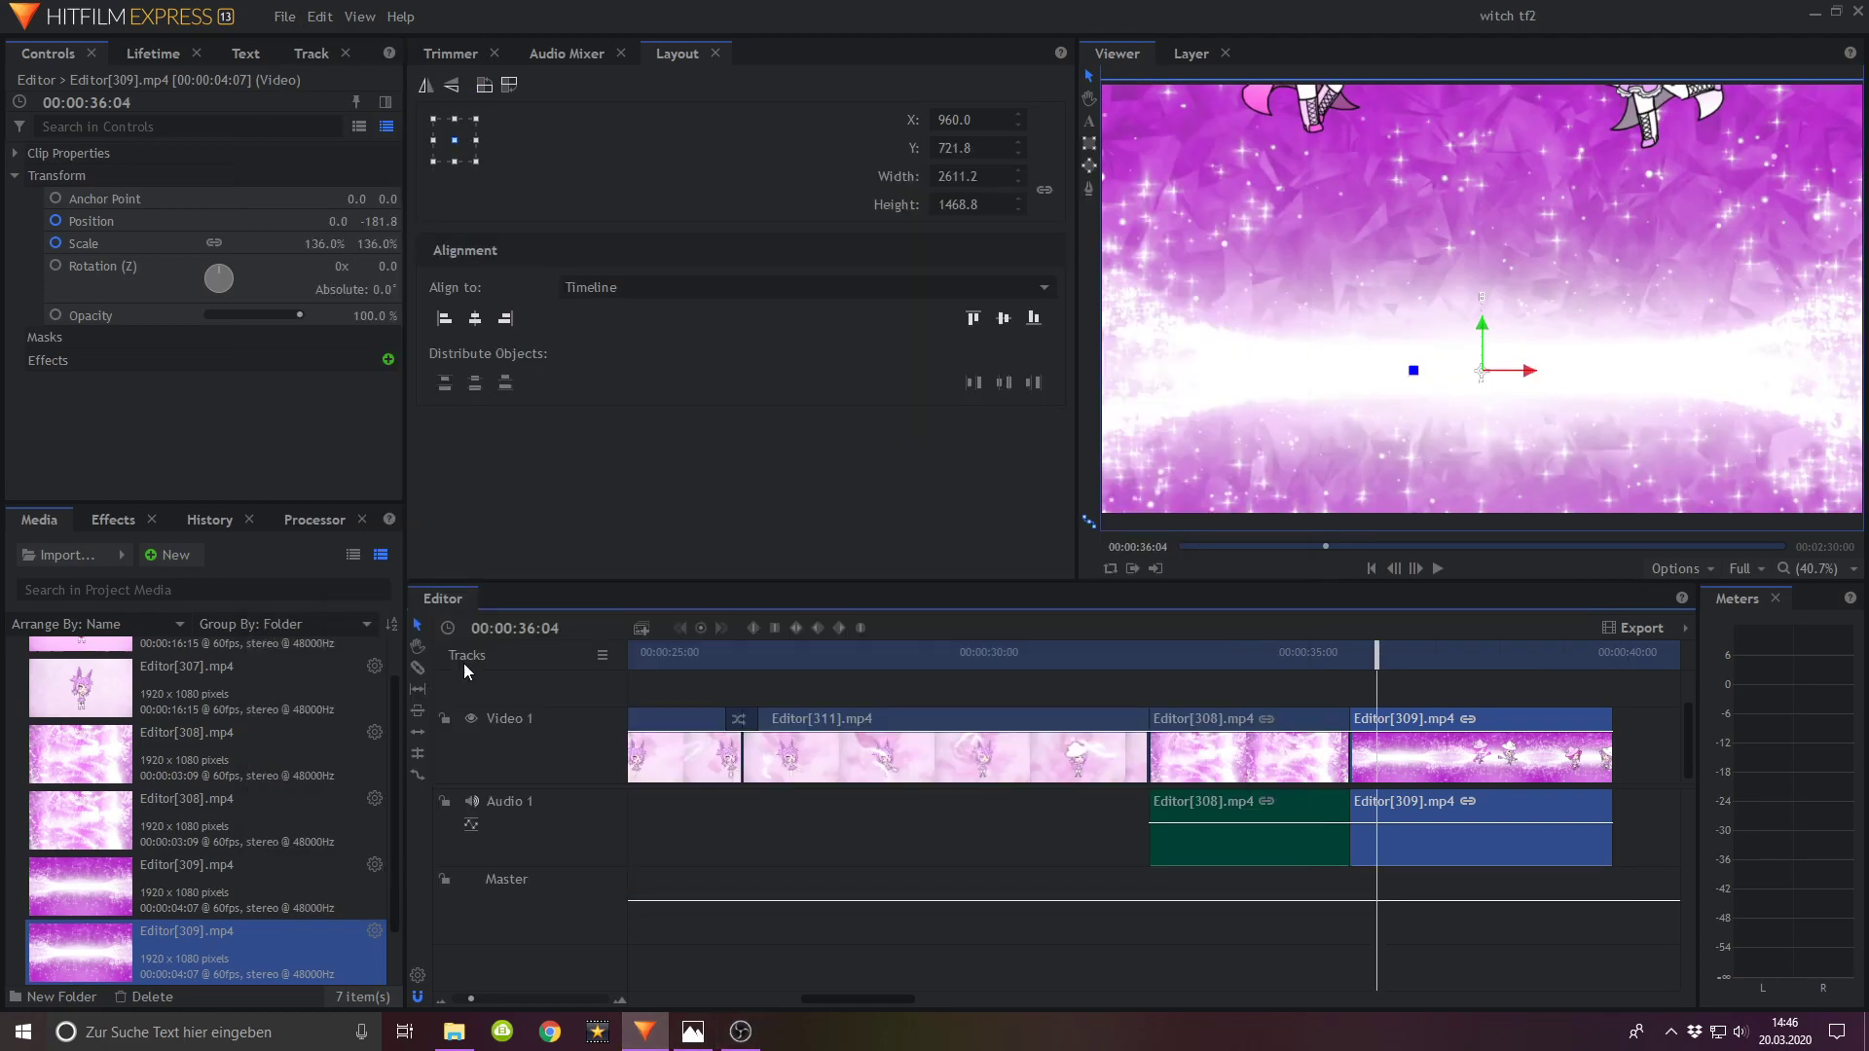
Step: Add a Fade to Color transition between Editor[311].mp4 and Editor[308].mp4 and set its color to white
{"action": "left_click", "coordinate": [113, 519]}
{"action": "left_click_drag", "start_coordinate": [136, 884], "coordinate": [1169, 744]}
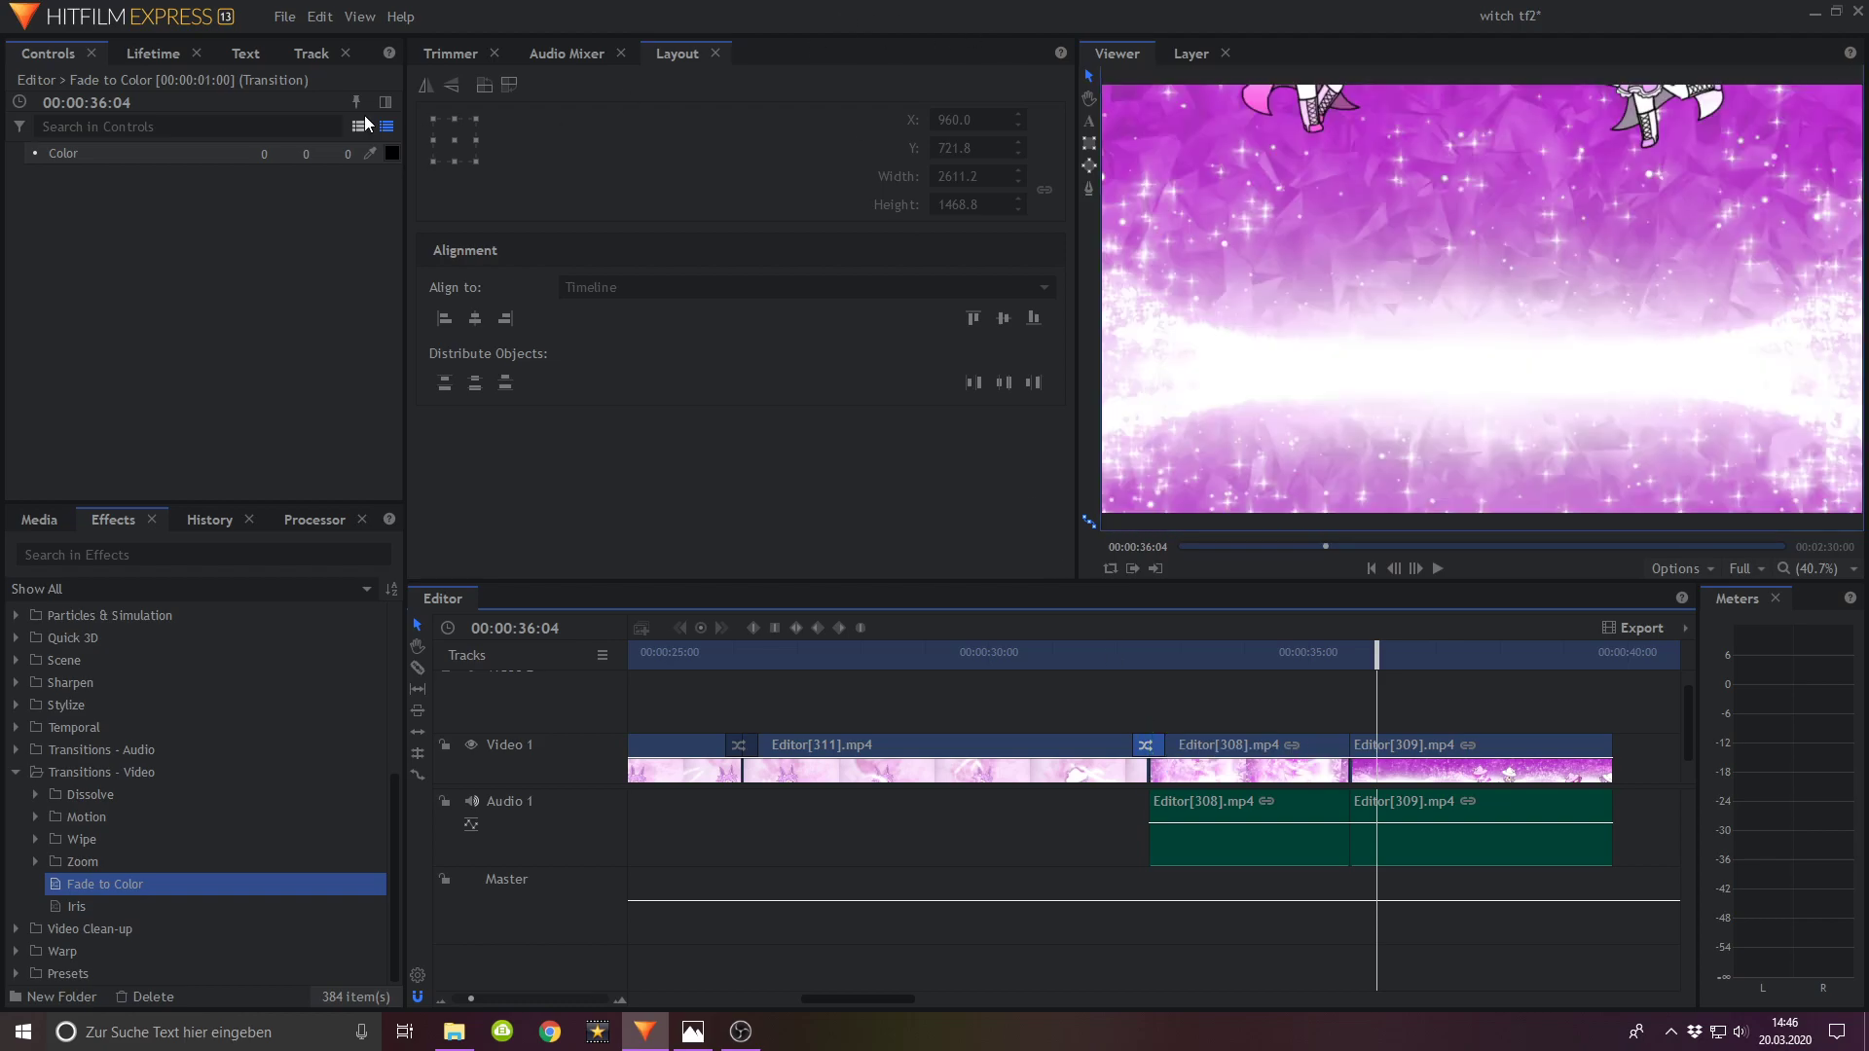
{"action": "left_click", "coordinate": [390, 155]}
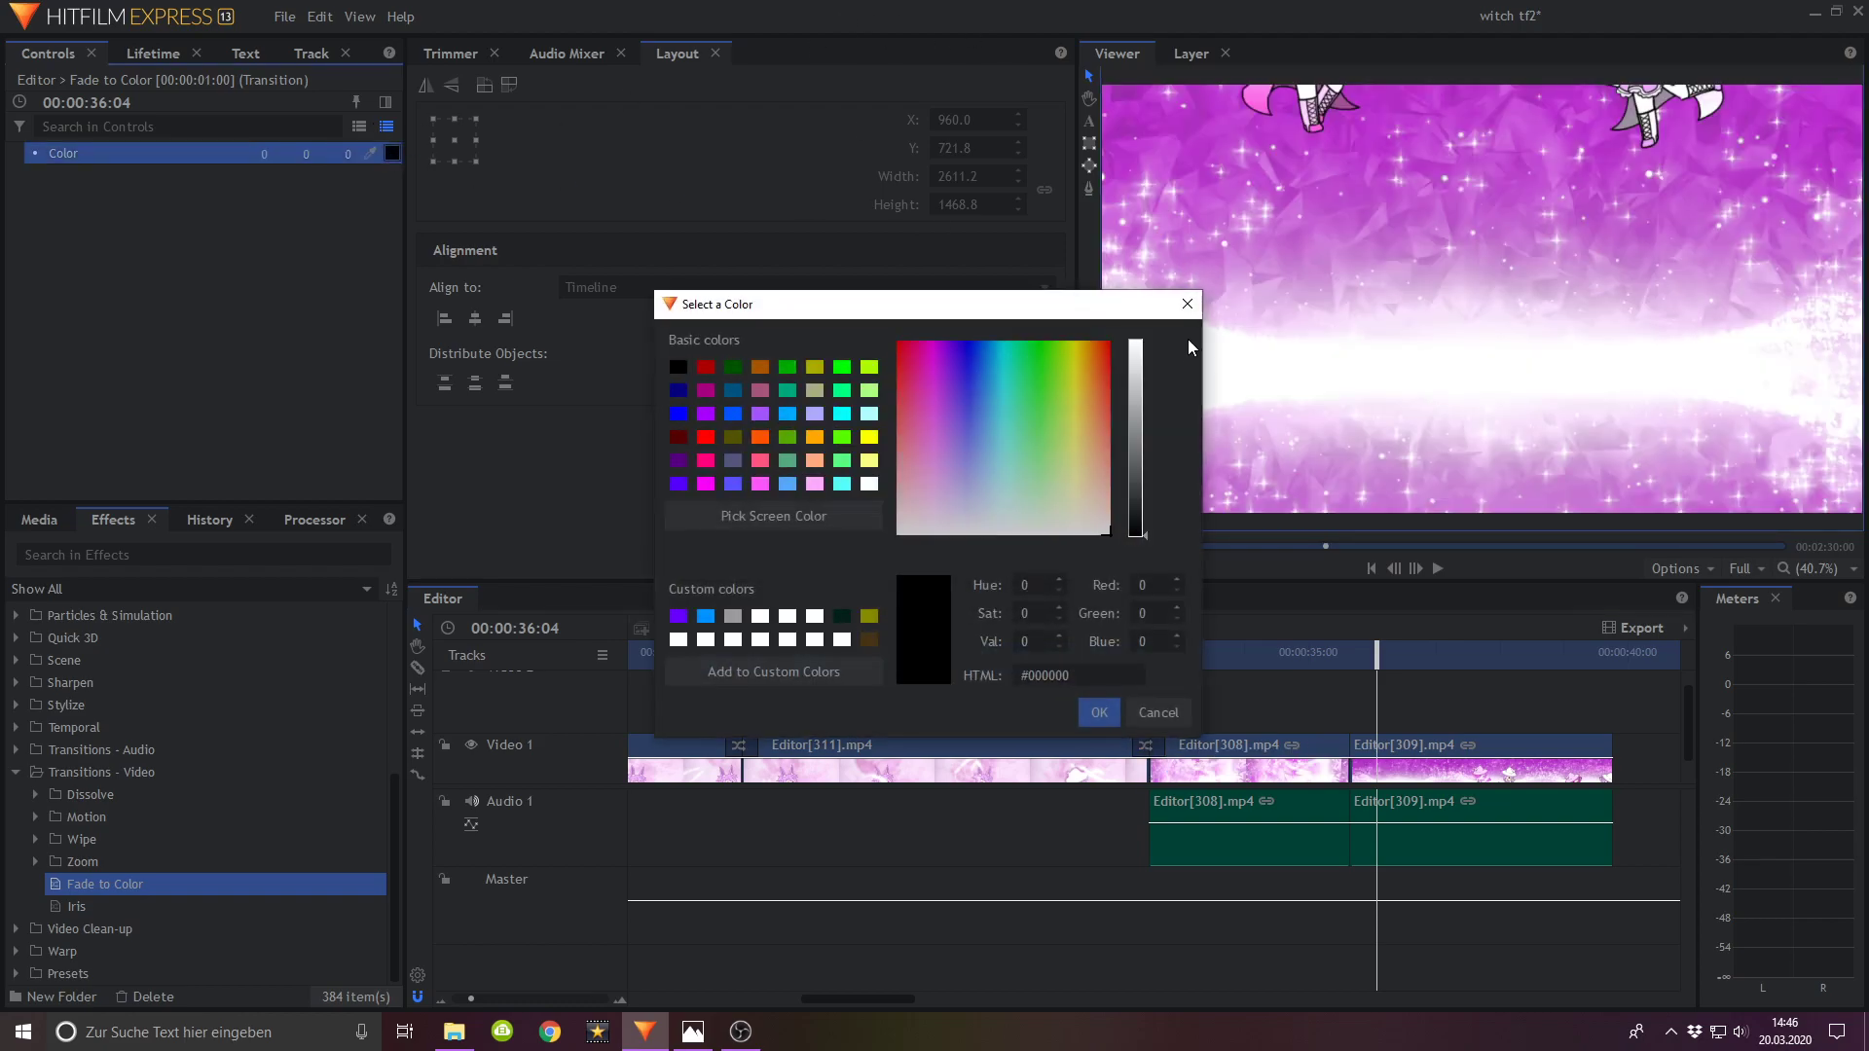
{"action": "left_click", "coordinate": [1100, 711]}
Step: Add a Fade to Color transition between Editor[308].mp4 and Editor[309].mp4, shorten it to about 32 frames, and set its color to white
{"action": "left_click_drag", "start_coordinate": [1471, 787], "coordinate": [1376, 728]}
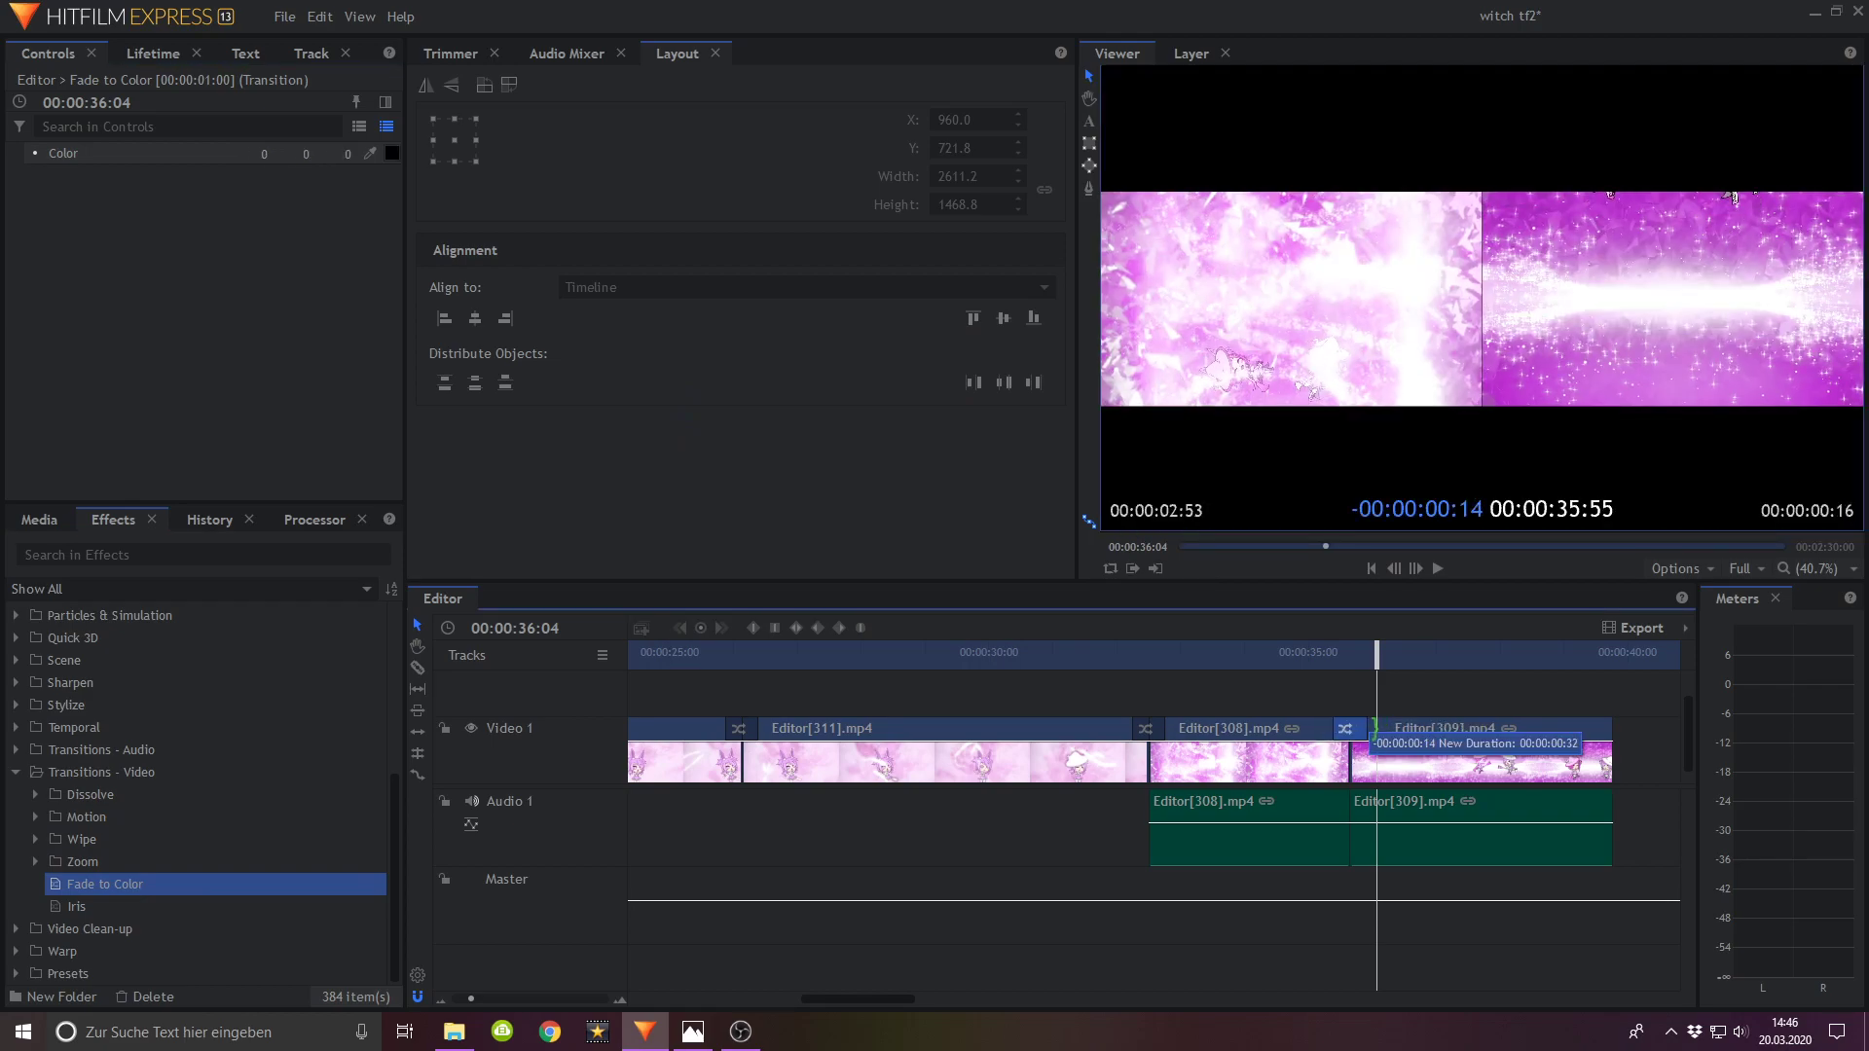
{"action": "left_click_drag", "start_coordinate": [1375, 728], "coordinate": [1373, 728]}
{"action": "left_click", "coordinate": [392, 154]}
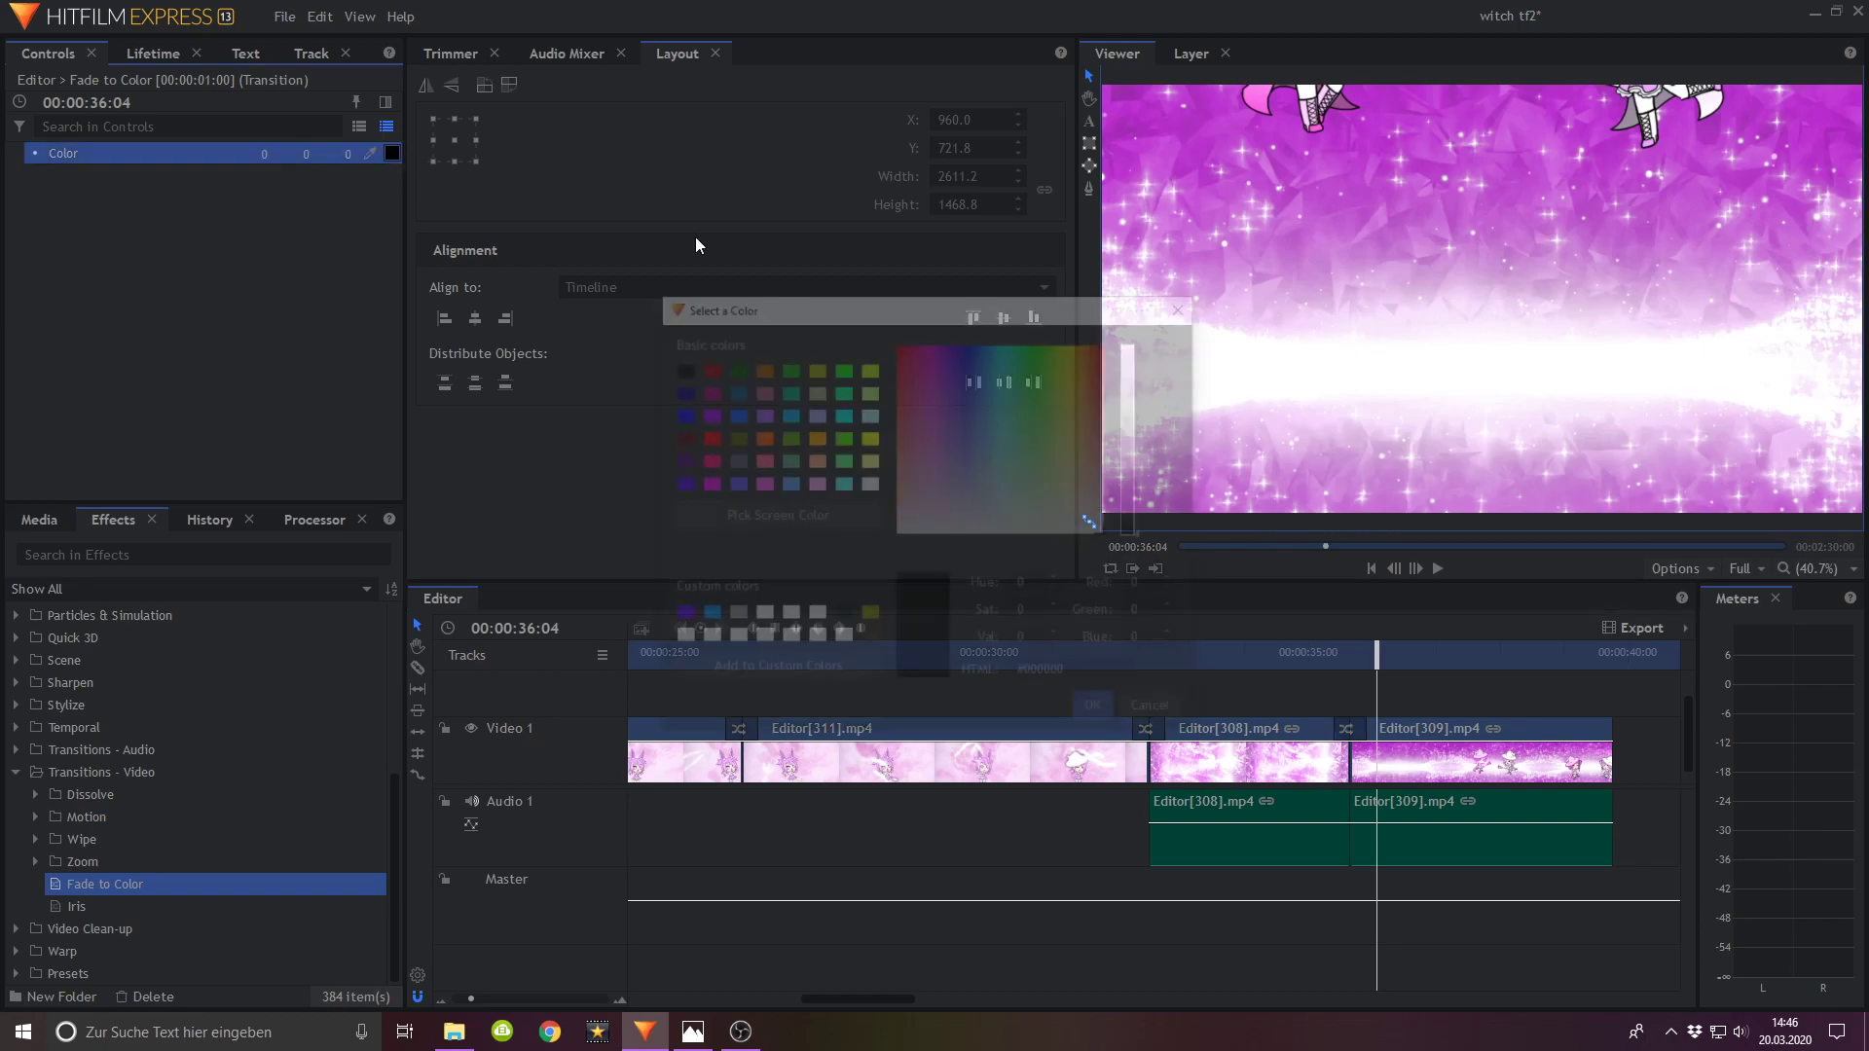
{"action": "left_click", "coordinate": [1098, 712]}
Step: Add a white Fade to Color transition at the end of Editor[309].mp4, scrub through it, and save the project
{"action": "left_click_drag", "start_coordinate": [1316, 655], "coordinate": [1416, 657]}
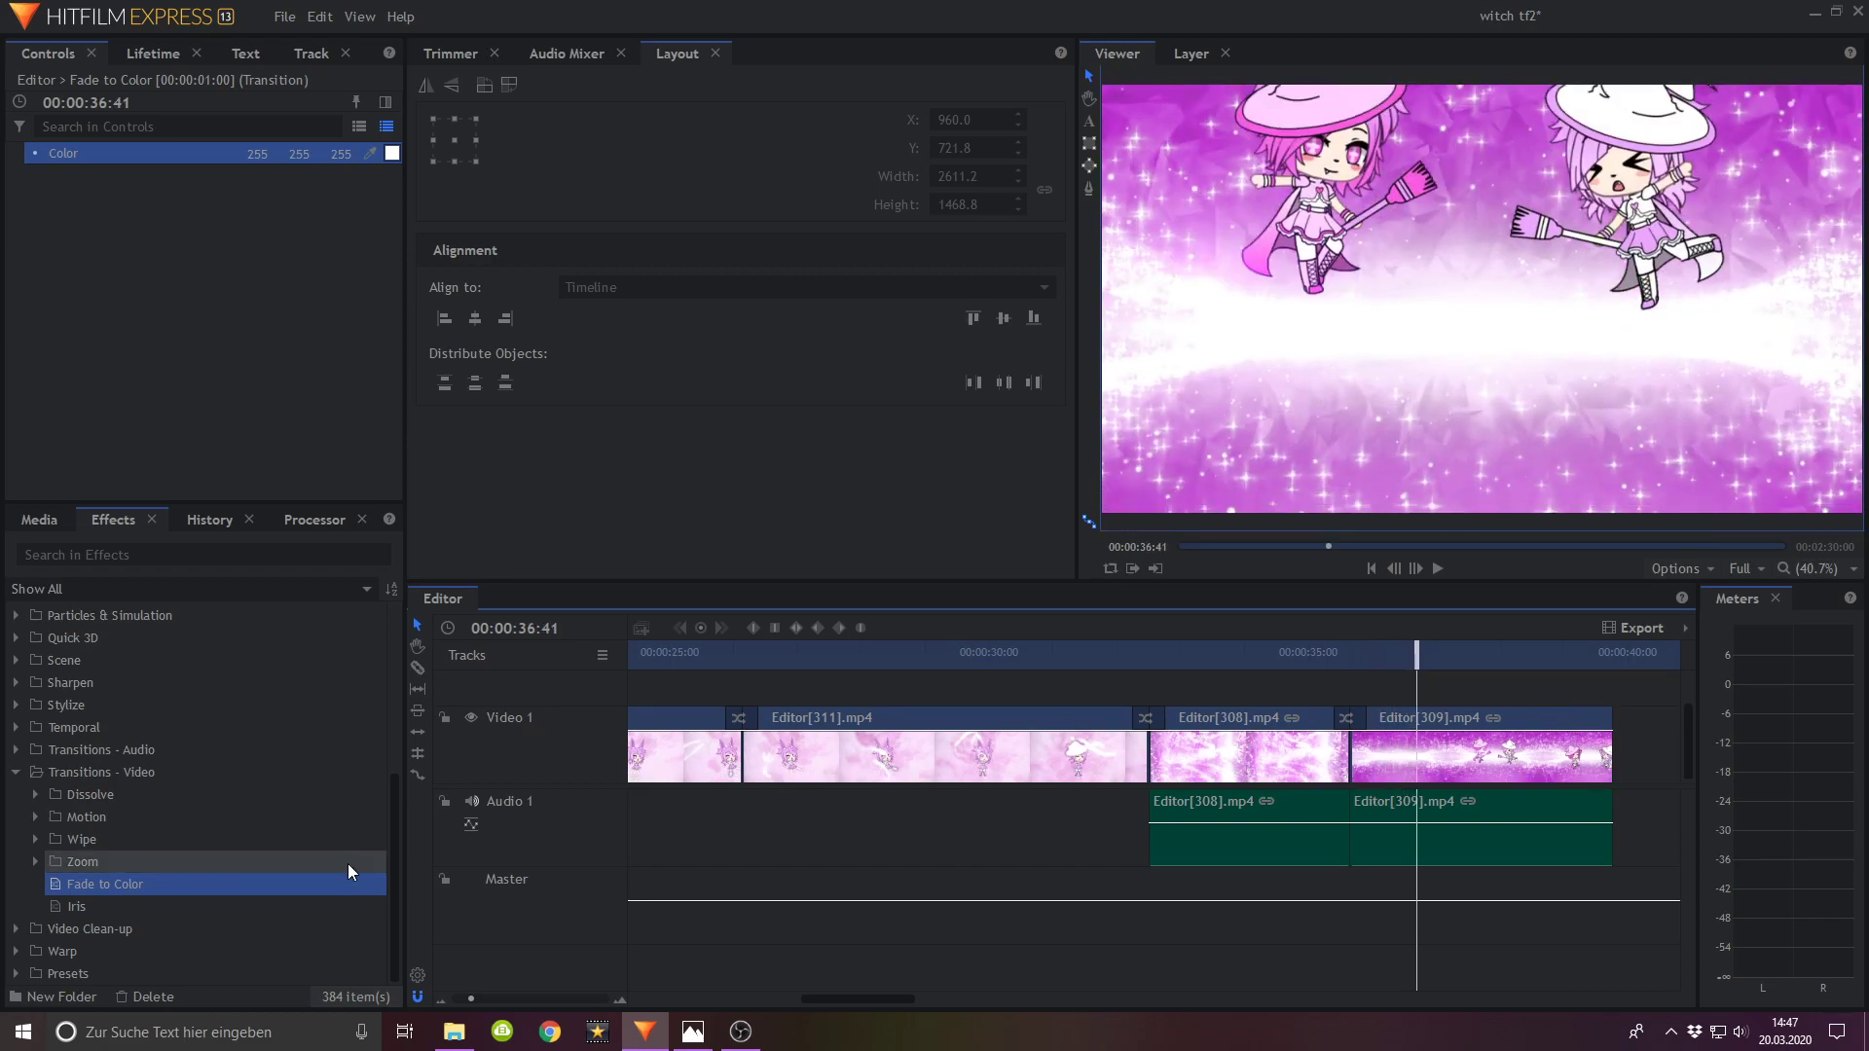
{"action": "left_click_drag", "start_coordinate": [355, 882], "coordinate": [1492, 759]}
{"action": "left_click", "coordinate": [395, 151]}
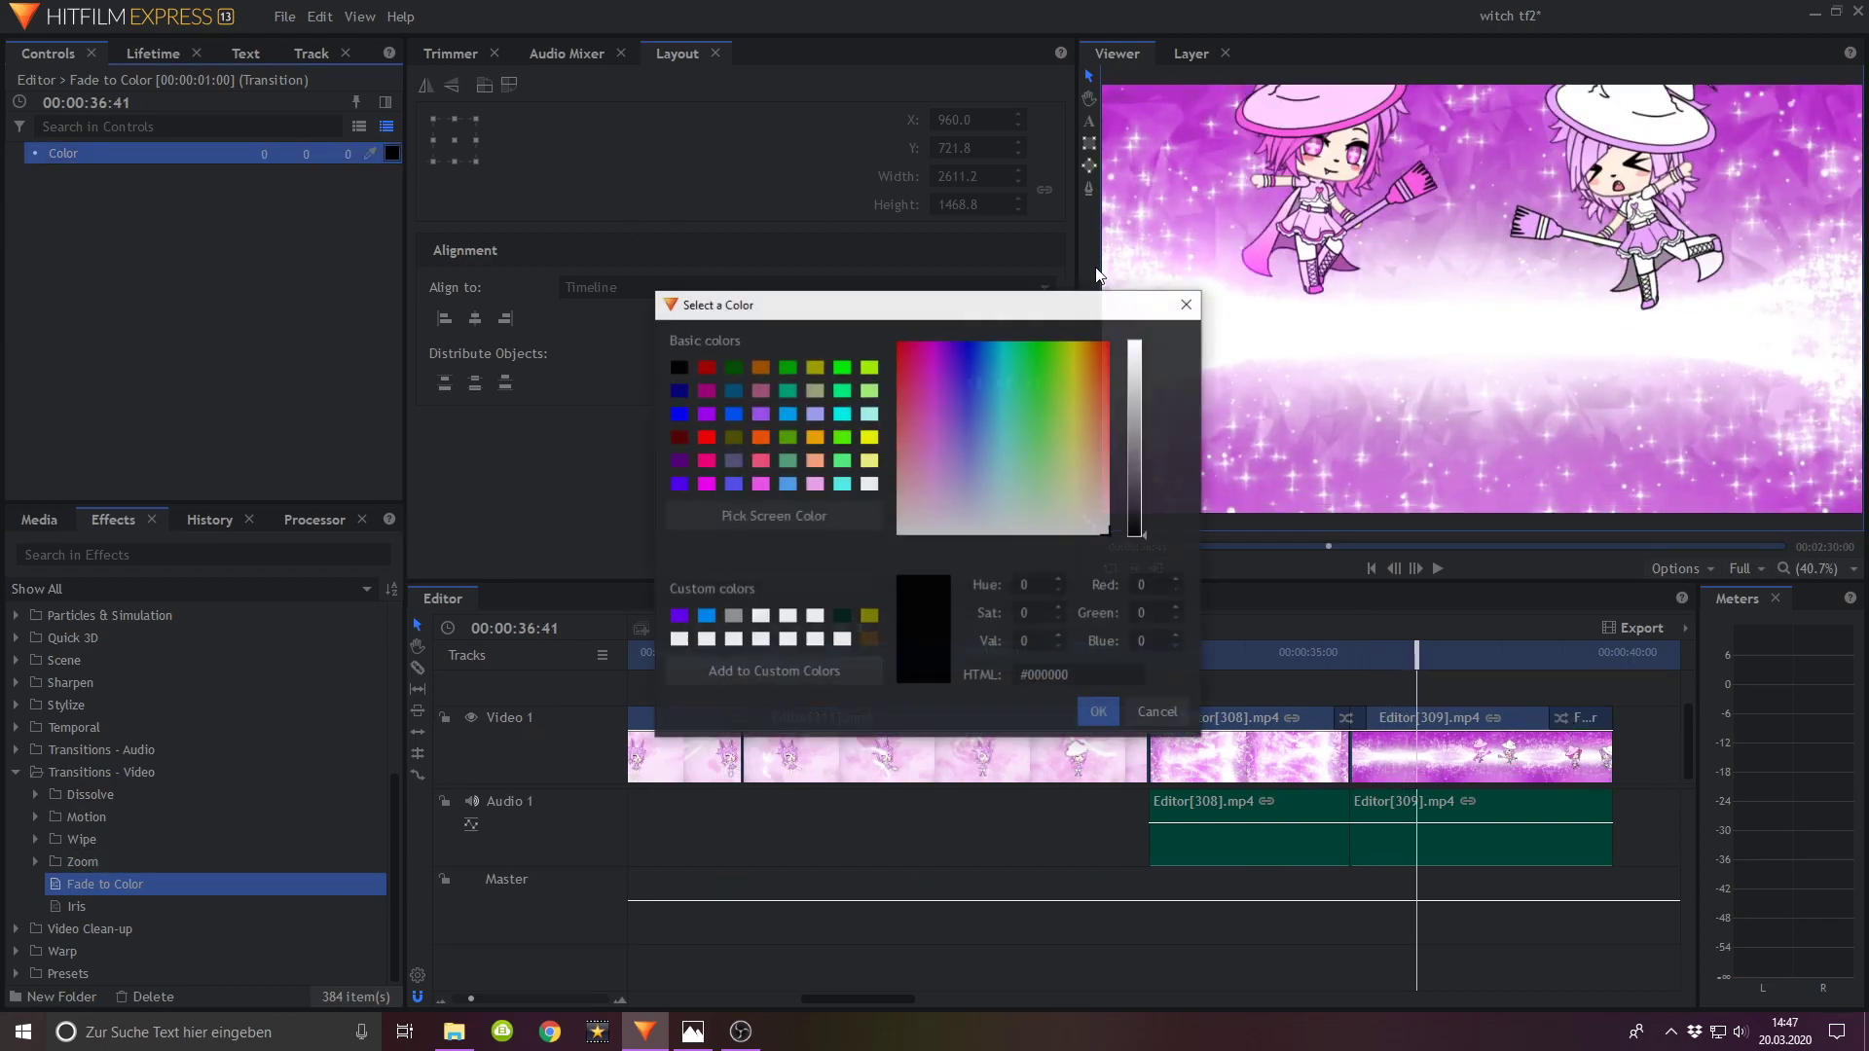
{"action": "left_click", "coordinate": [1110, 718]}
{"action": "left_click_drag", "start_coordinate": [1418, 657], "coordinate": [1603, 669]}
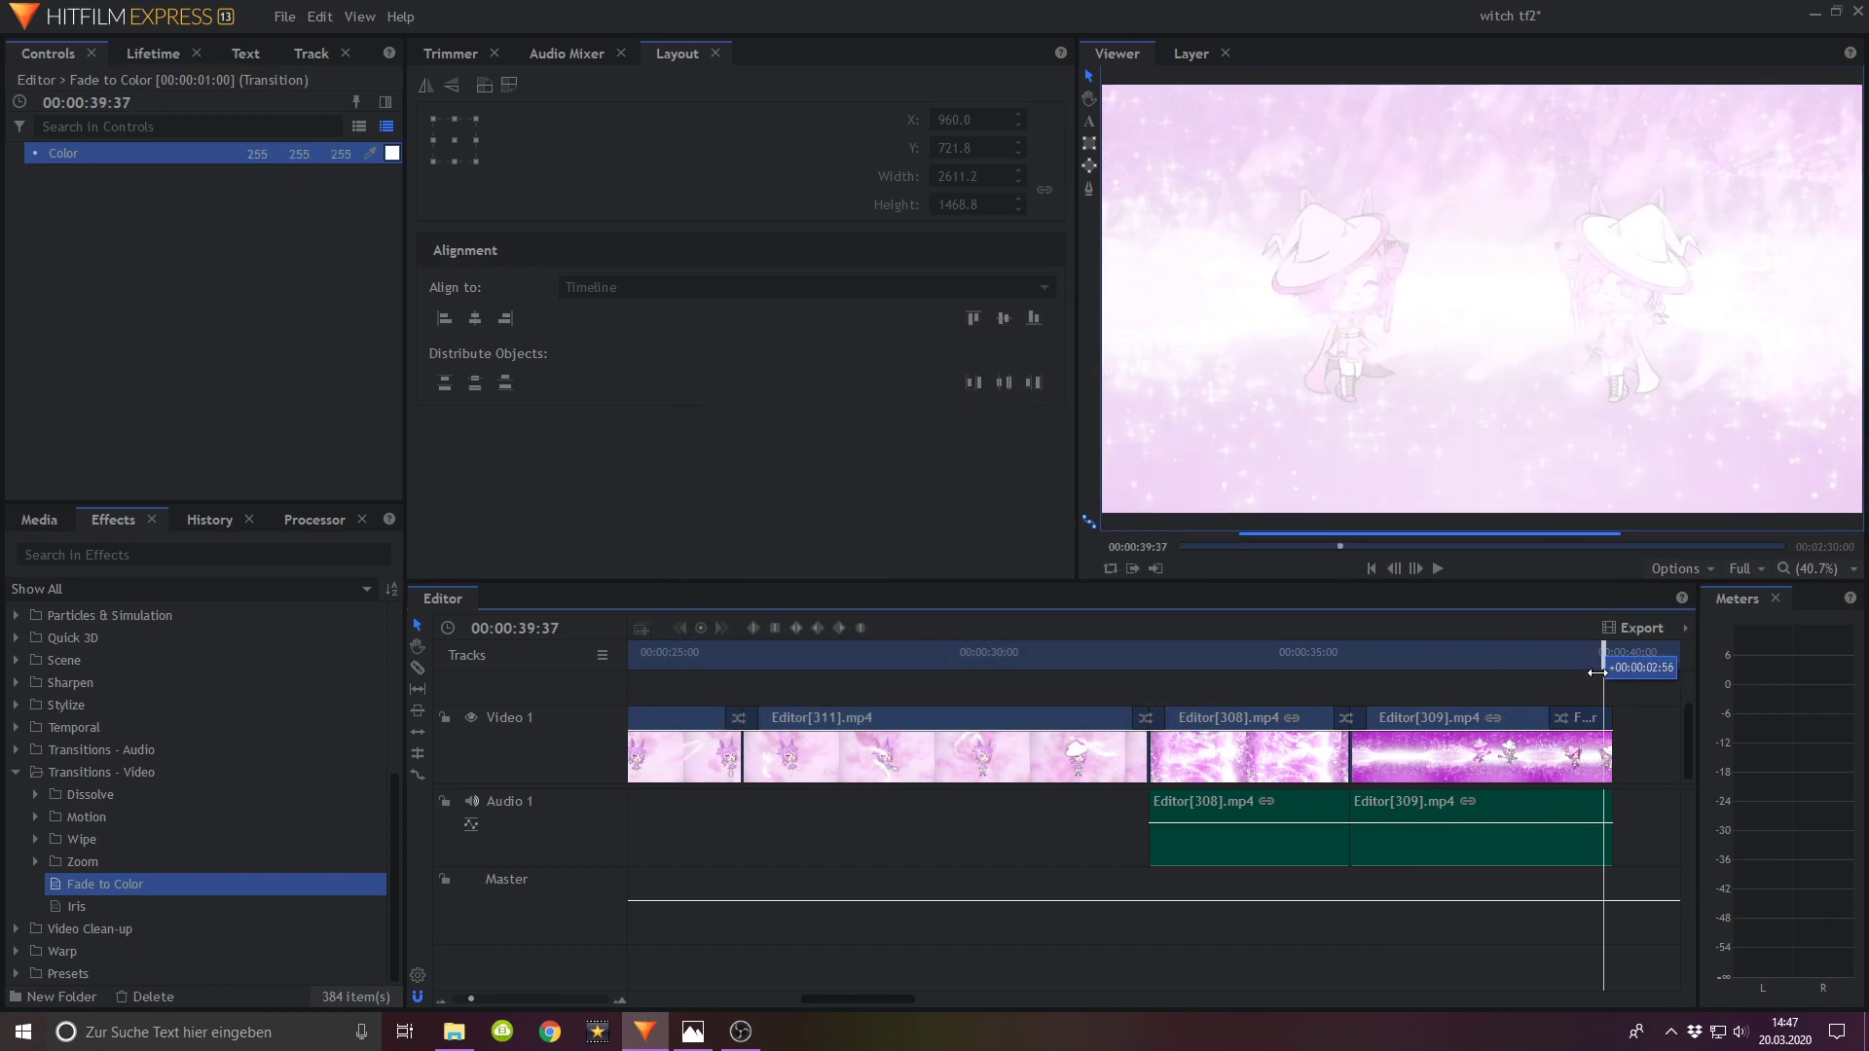
{"action": "left_click", "coordinate": [283, 17]}
{"action": "left_click", "coordinate": [321, 136]}
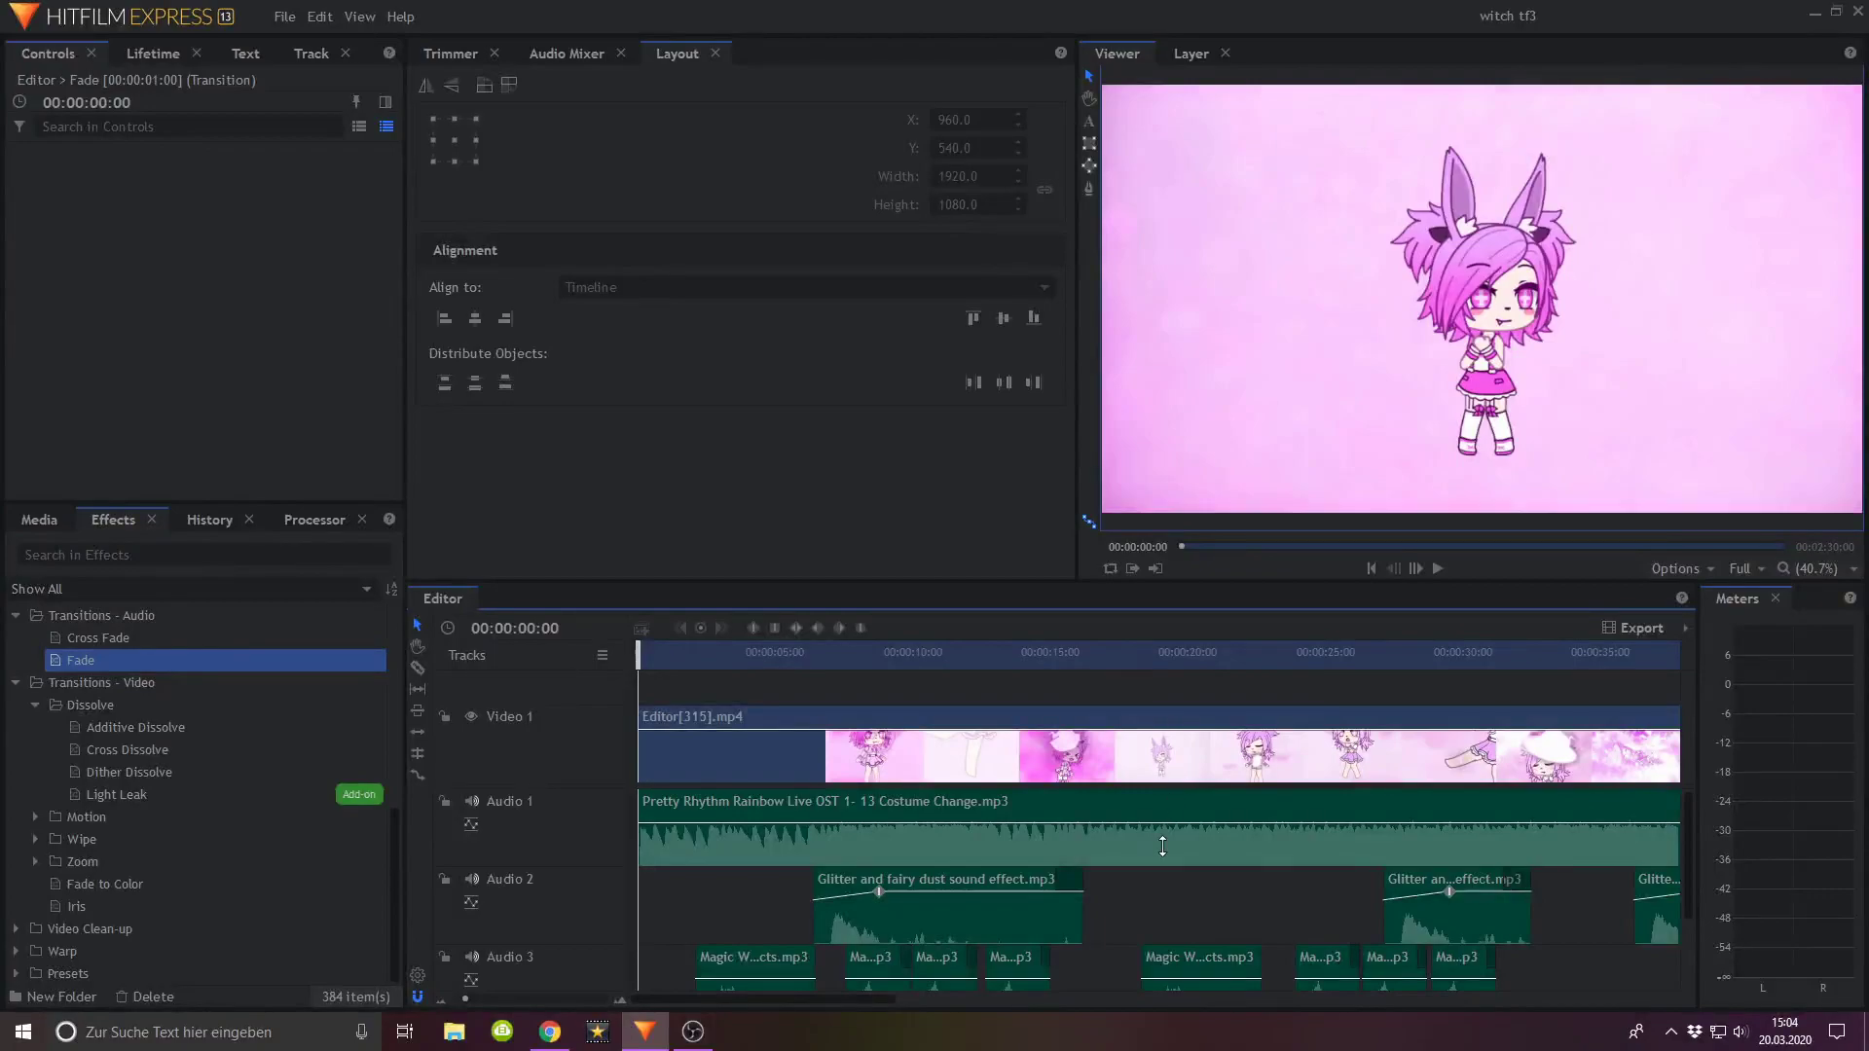
Step: Look over the music and sound-effect tracks under Editor[315].mp4 and scrub through the start of the timeline
{"action": "scroll", "coordinate": [1162, 846], "scroll_direction": "down", "scroll_amount": 3}
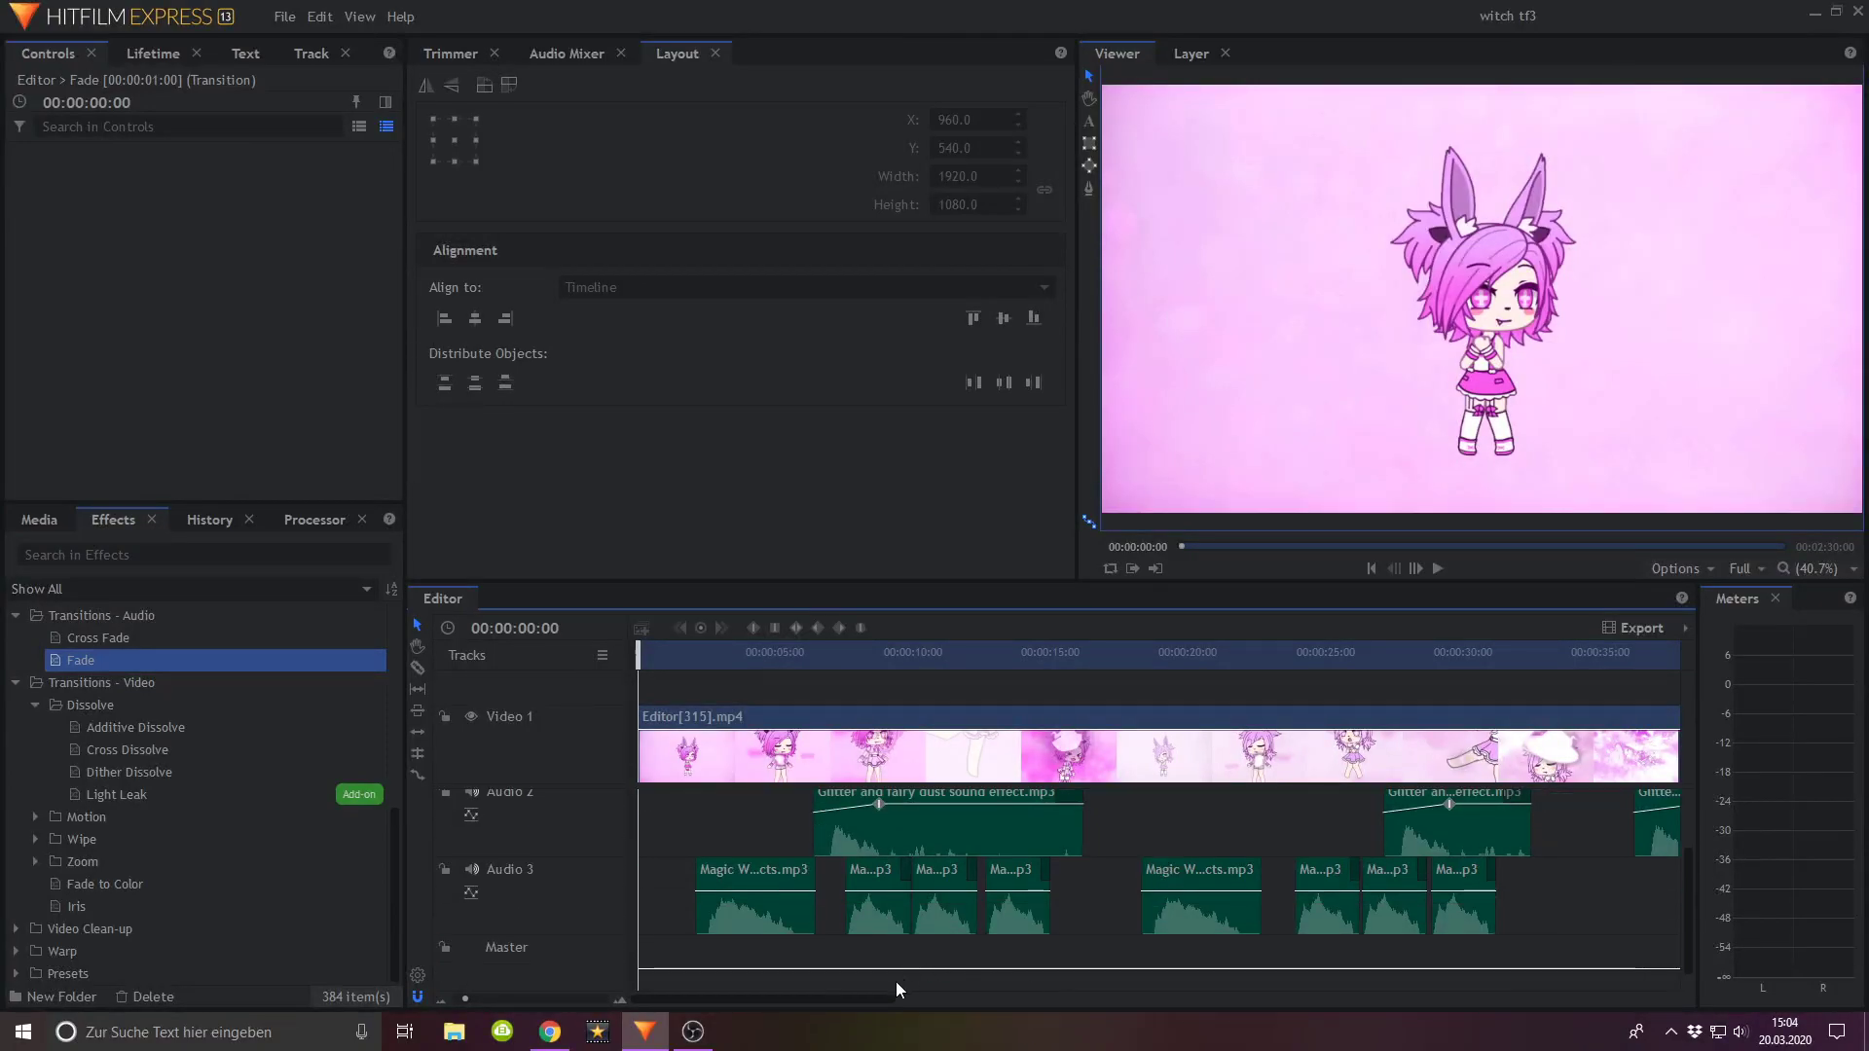
{"action": "left_click_drag", "start_coordinate": [878, 995], "coordinate": [886, 997]}
{"action": "left_click_drag", "start_coordinate": [666, 654], "coordinate": [850, 691]}
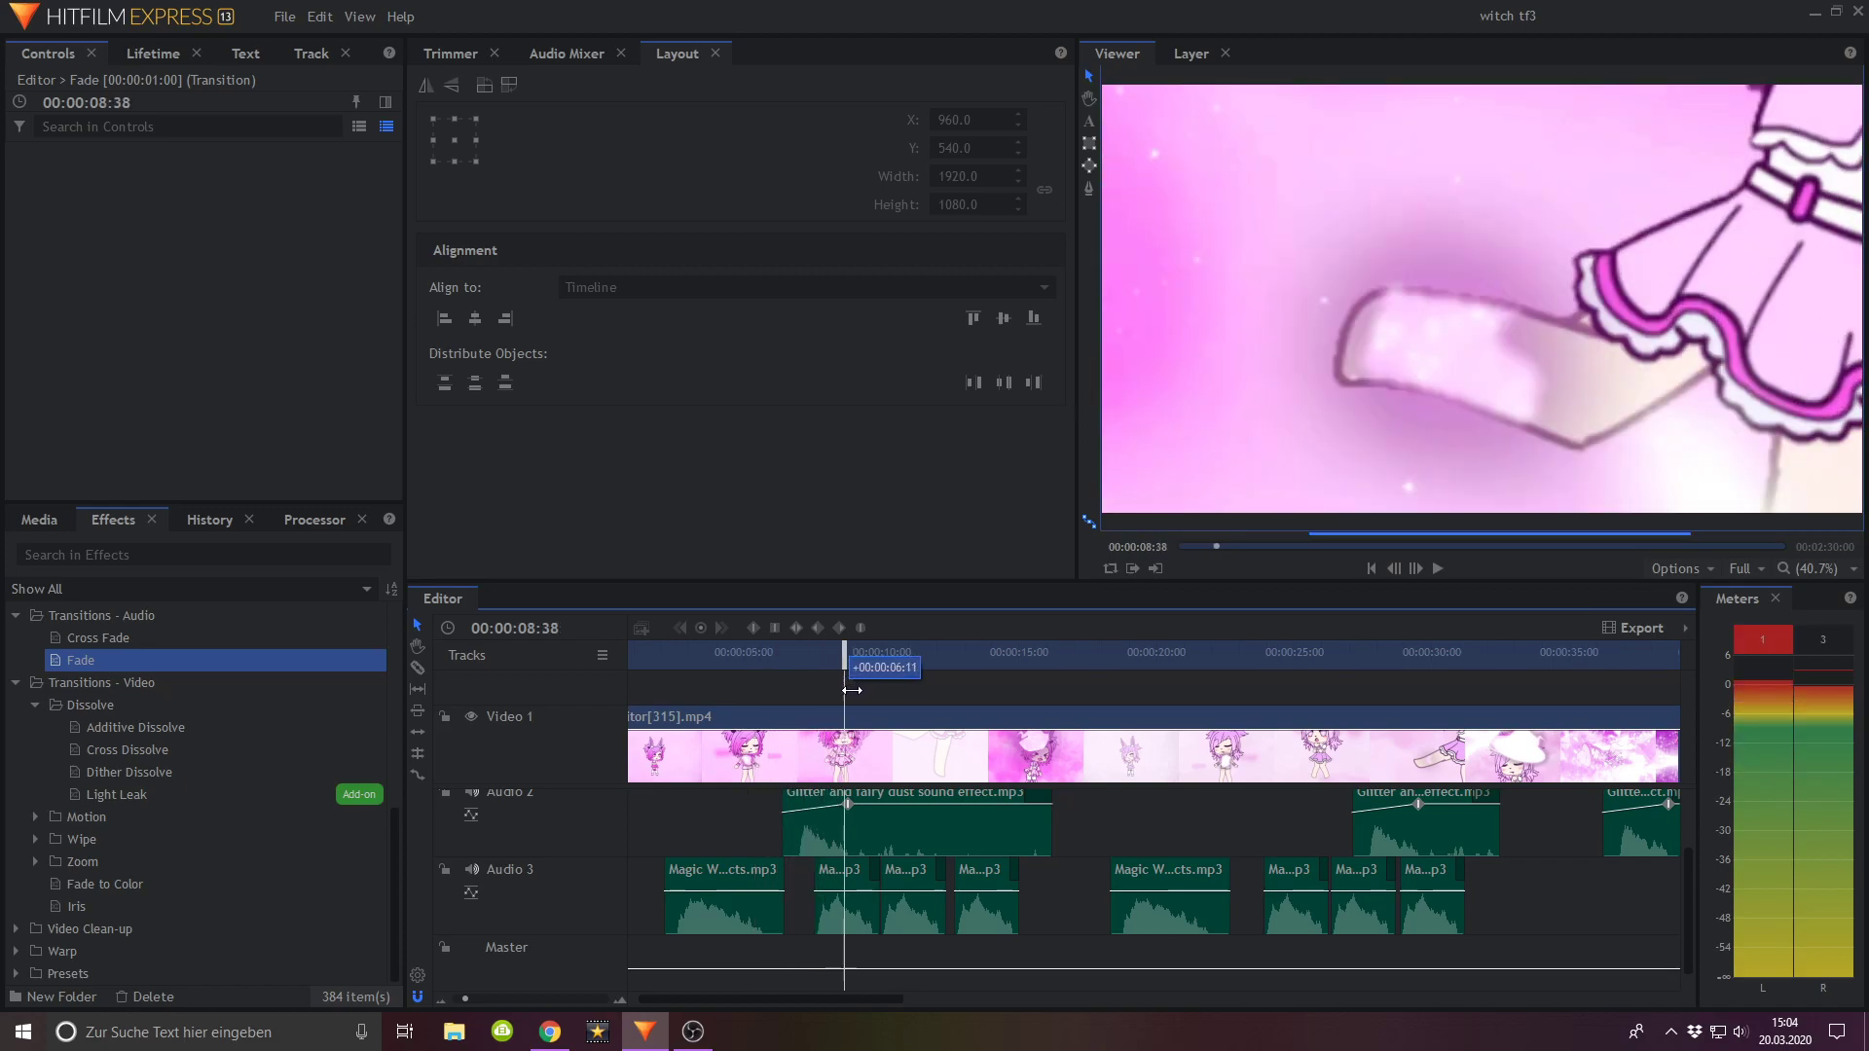